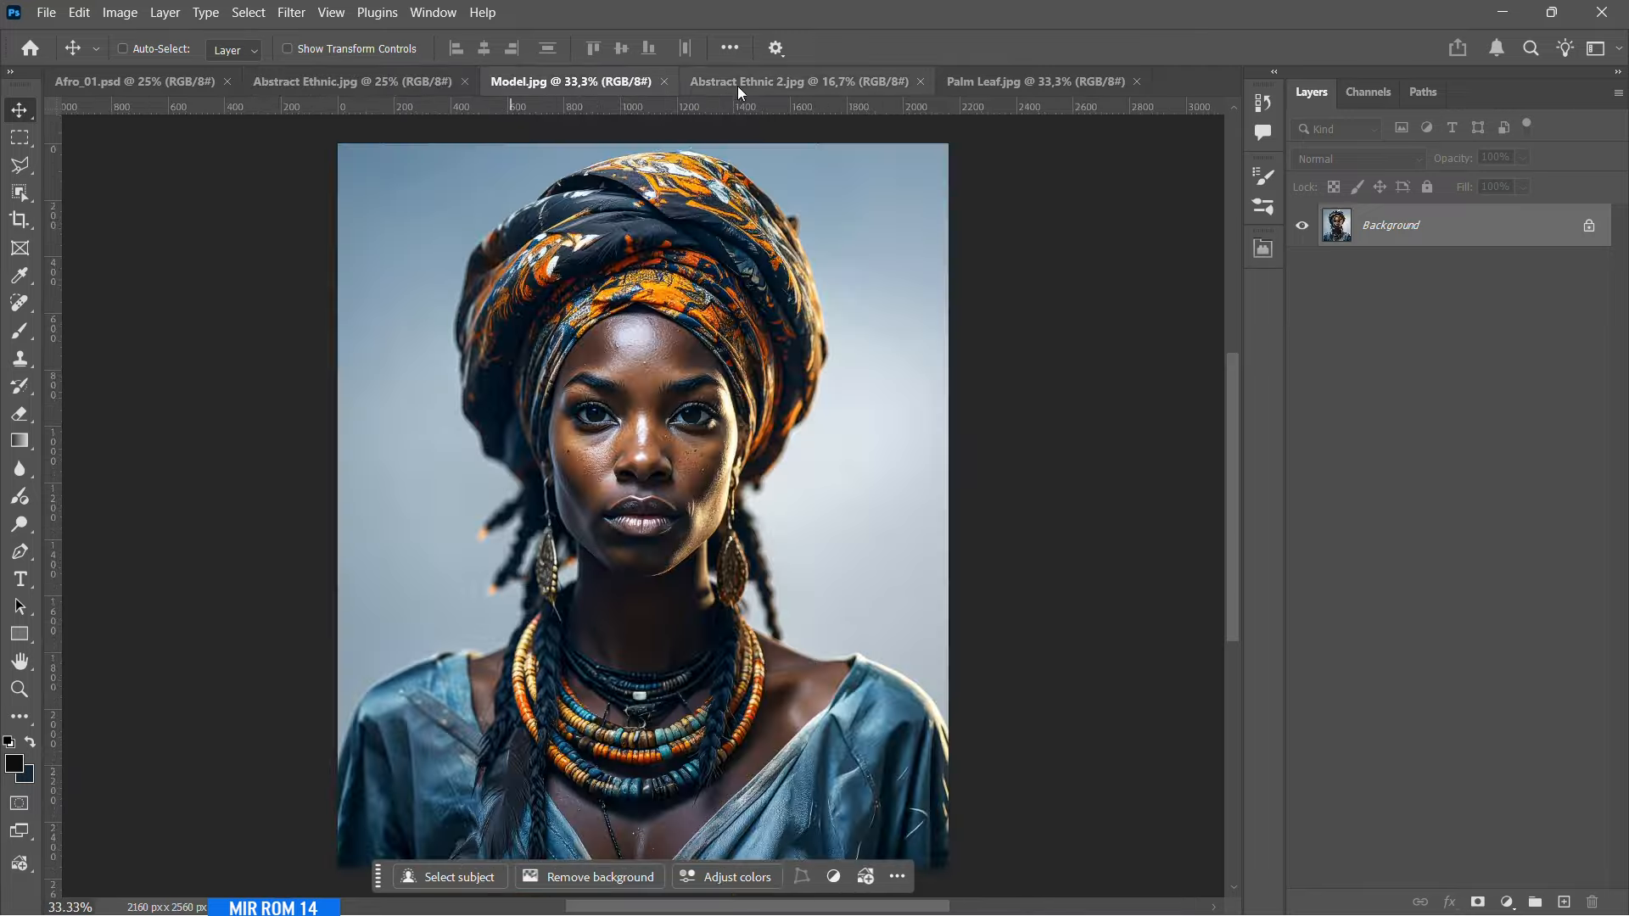
# - Copy the Abstract Ethnic.jpg pattern into Afro_01.psd as a layer centred on the canvas, and close the source image
pyautogui.click(738, 85)
pyautogui.click(994, 85)
pyautogui.click(397, 85)
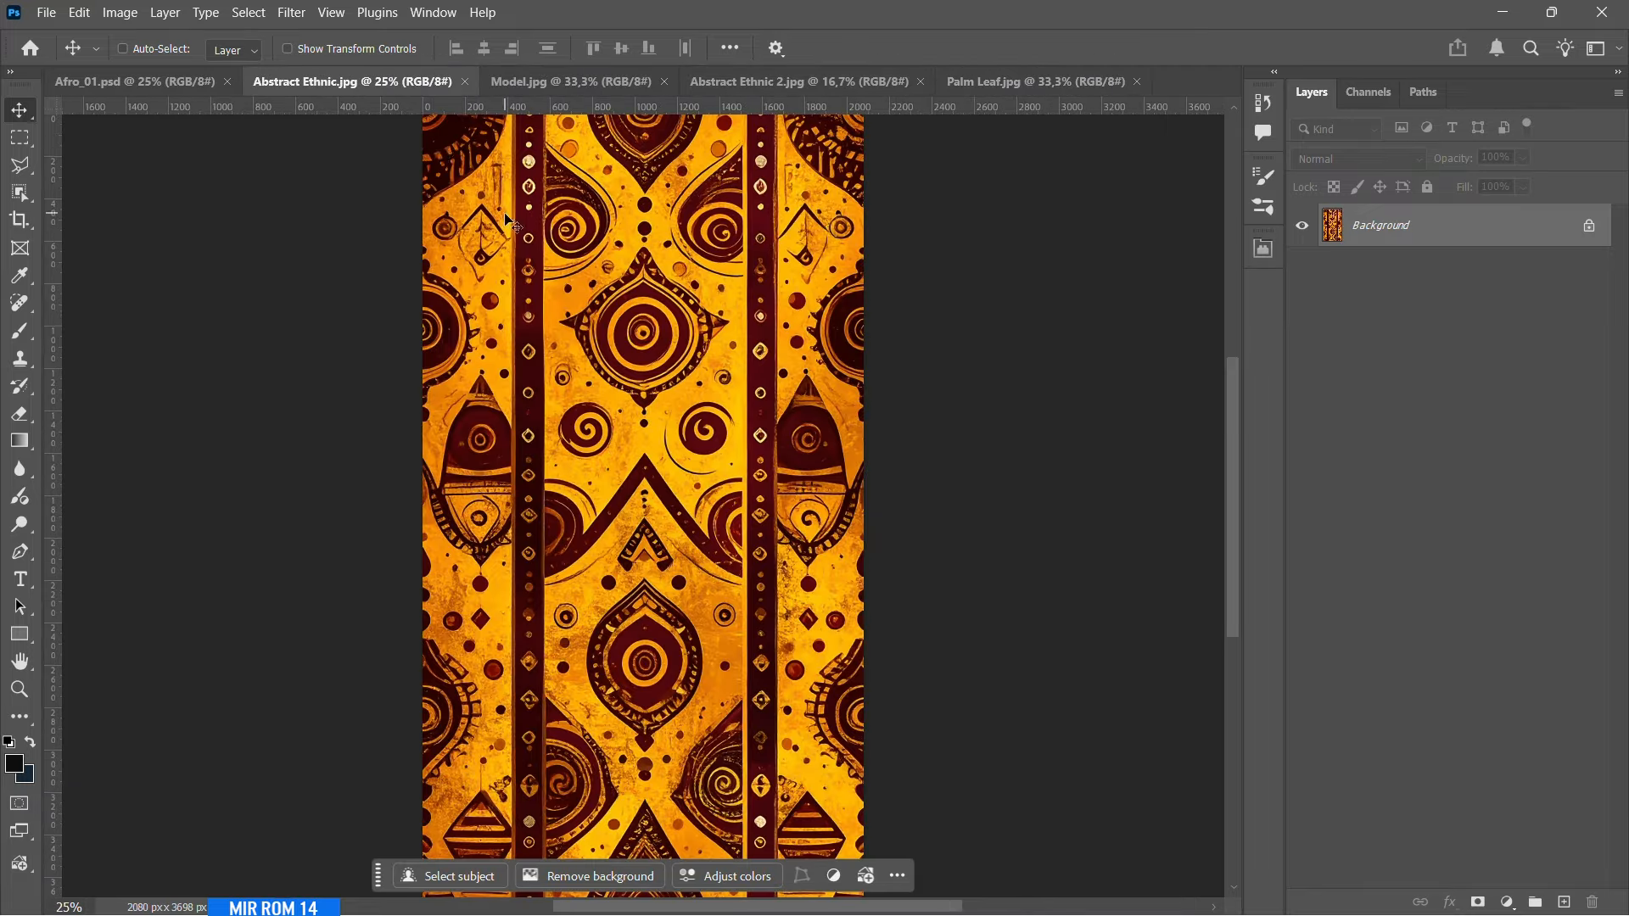
pyautogui.moveTo(610, 297); pyautogui.dragTo(614, 406)
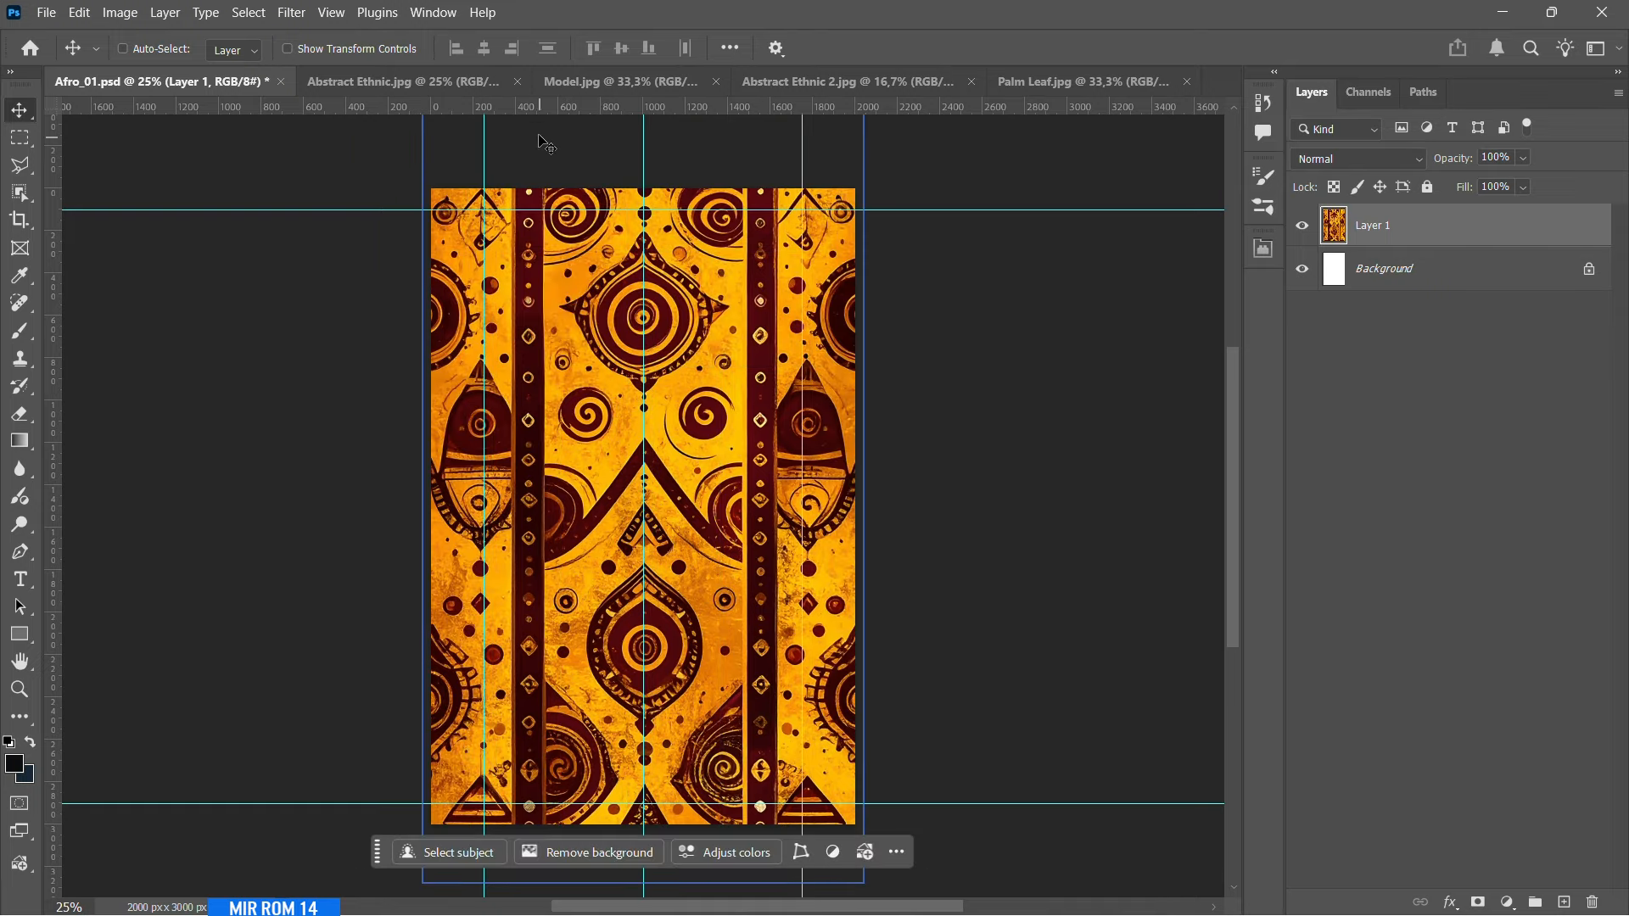
pyautogui.click(518, 83)
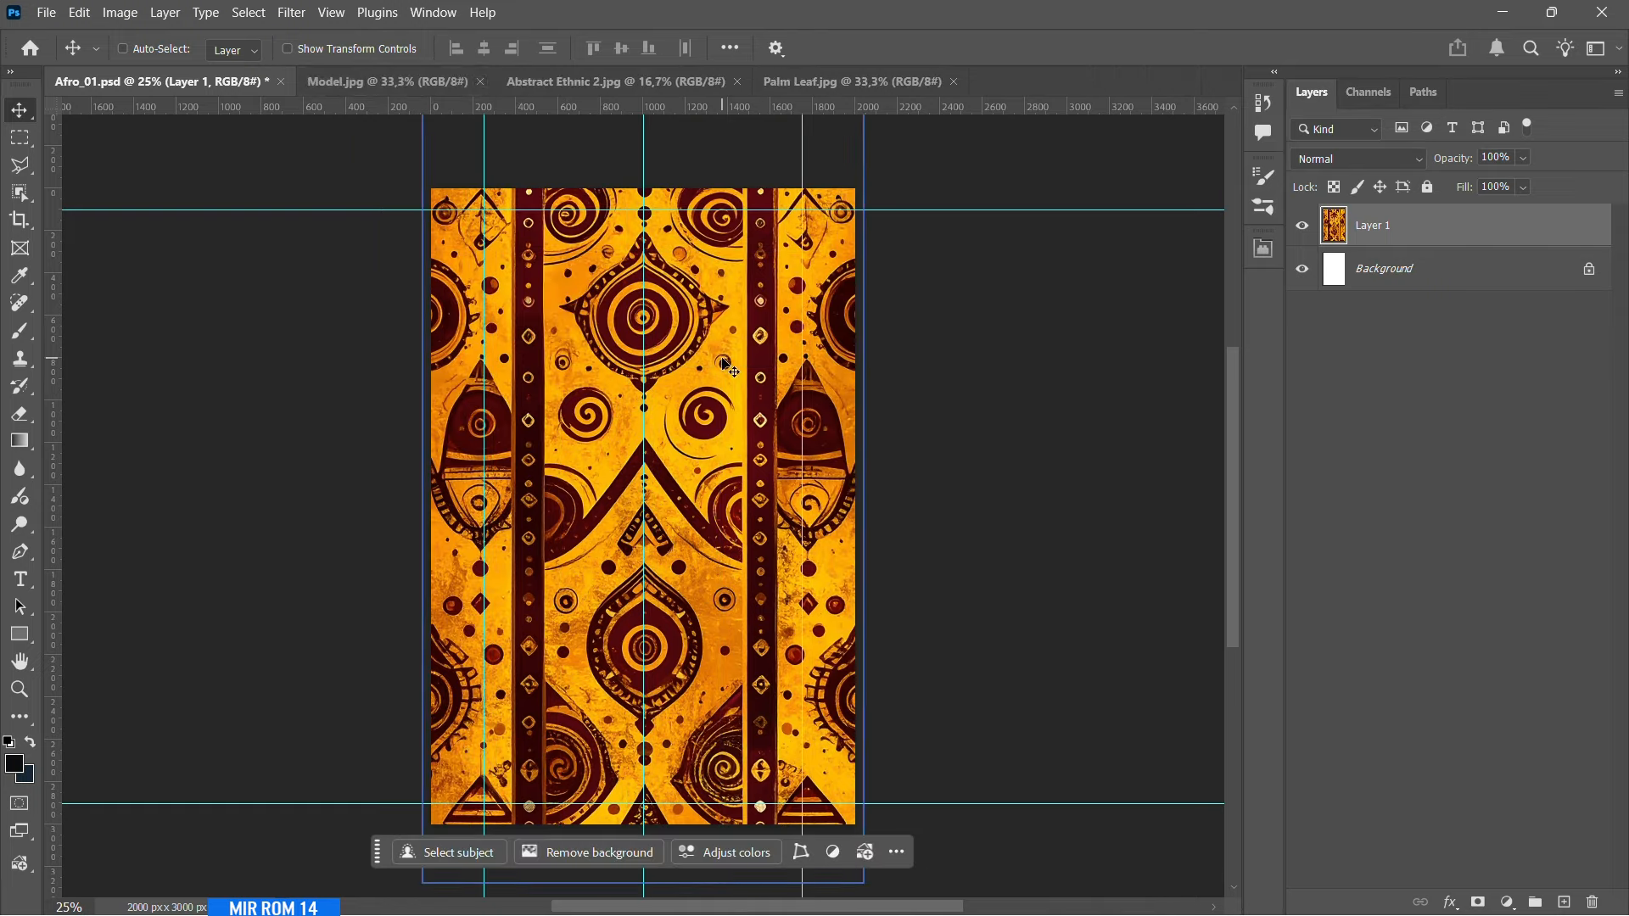
pyautogui.moveTo(721, 351); pyautogui.dragTo(723, 355)
# - Hide the pattern layer and add a solid colour fill layer of #152734 directly above the Background
pyautogui.click(1305, 236)
pyautogui.click(1379, 269)
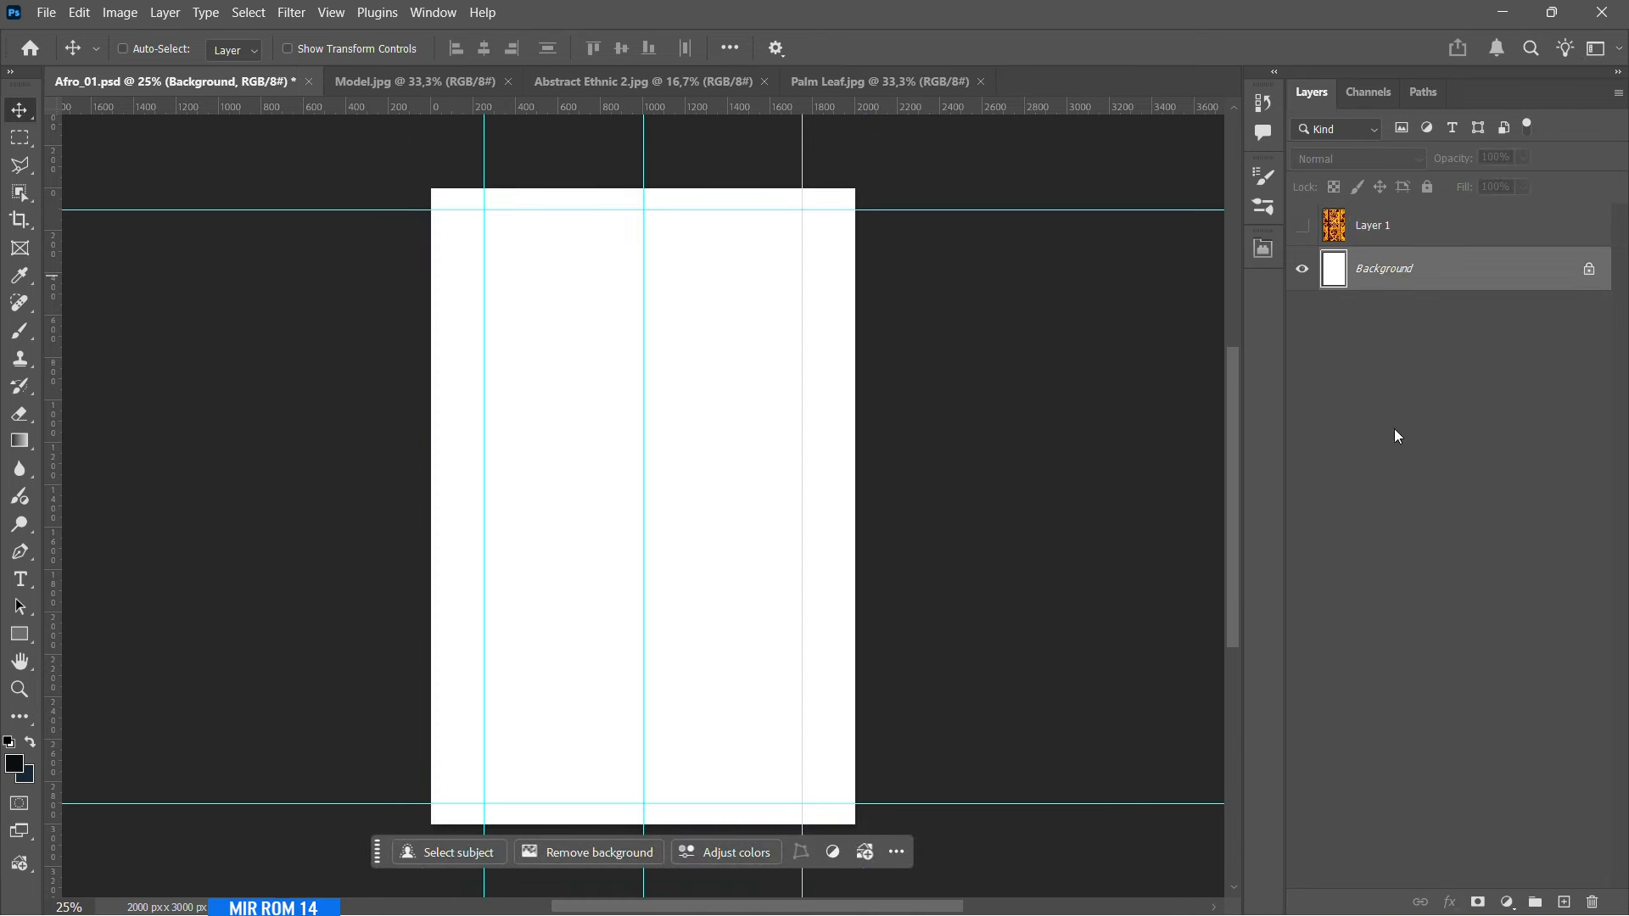
pyautogui.click(1506, 899)
pyautogui.click(1520, 858)
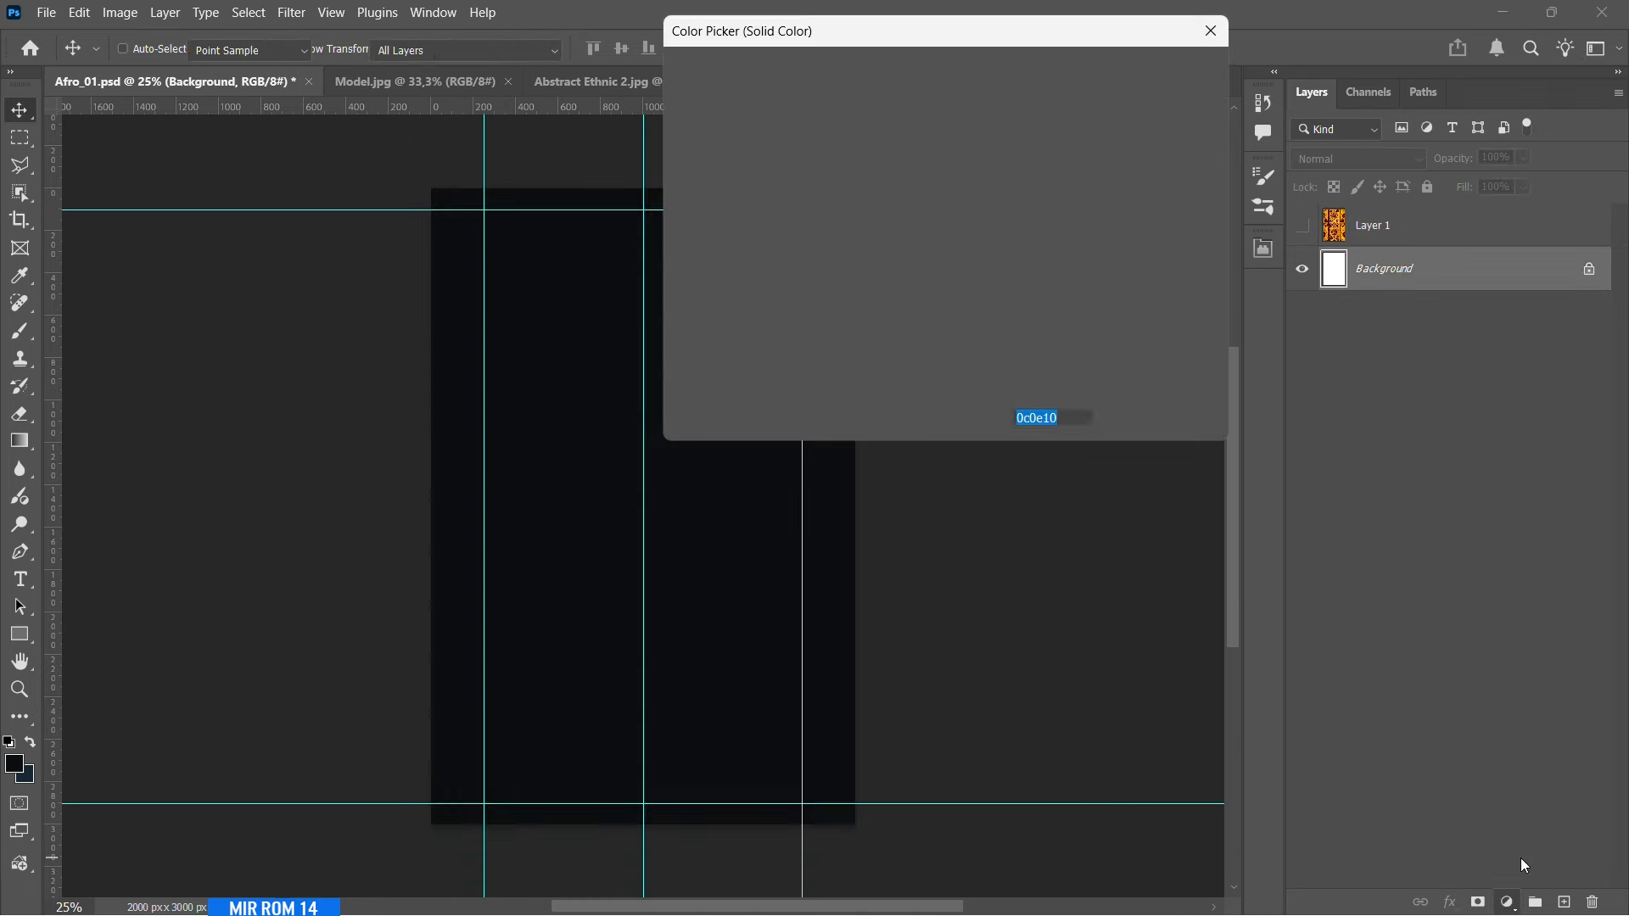
pyautogui.click(33, 775)
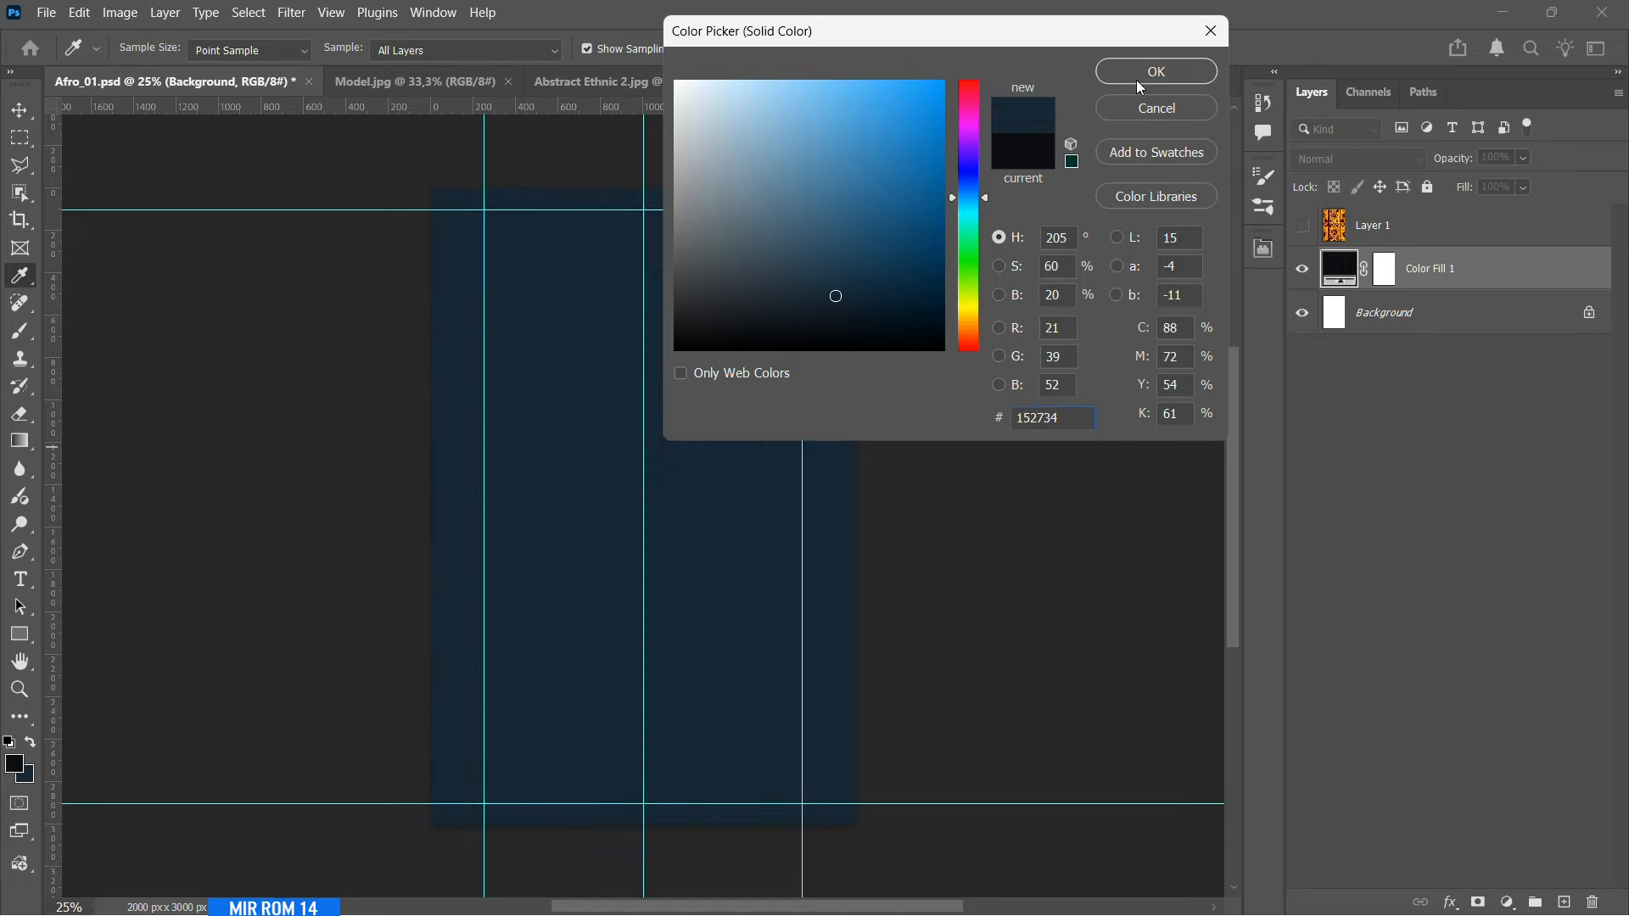
pyautogui.click(1139, 75)
# - Show the pattern layer again and apply a Black and White adjustment to it with Yellows at 48%
pyautogui.click(1355, 240)
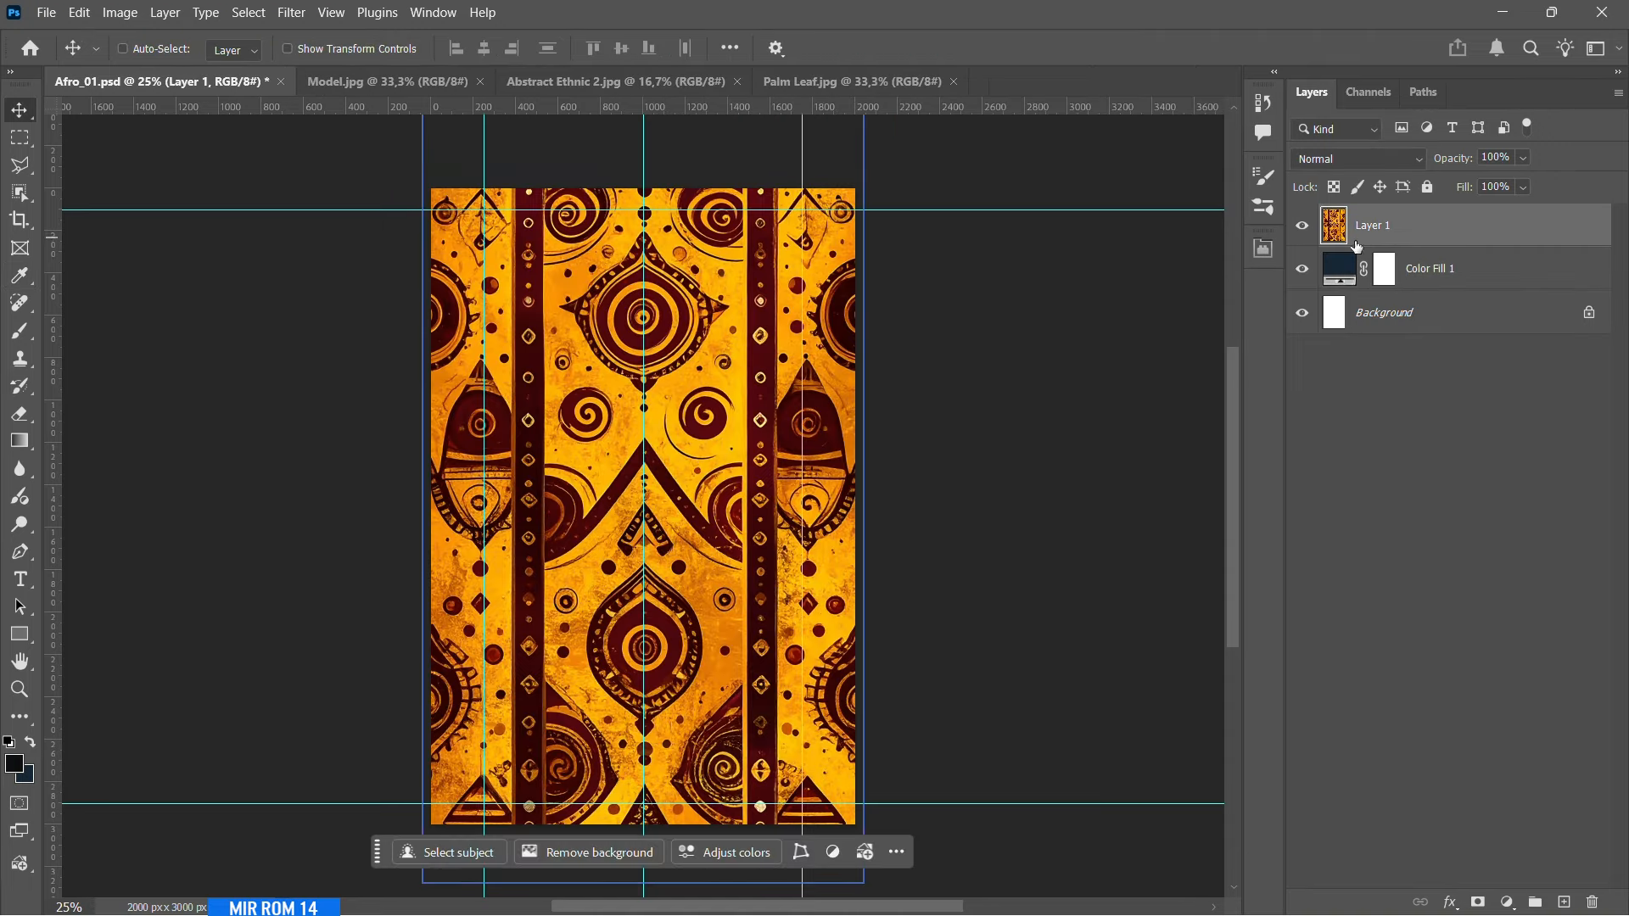
pyautogui.click(120, 12)
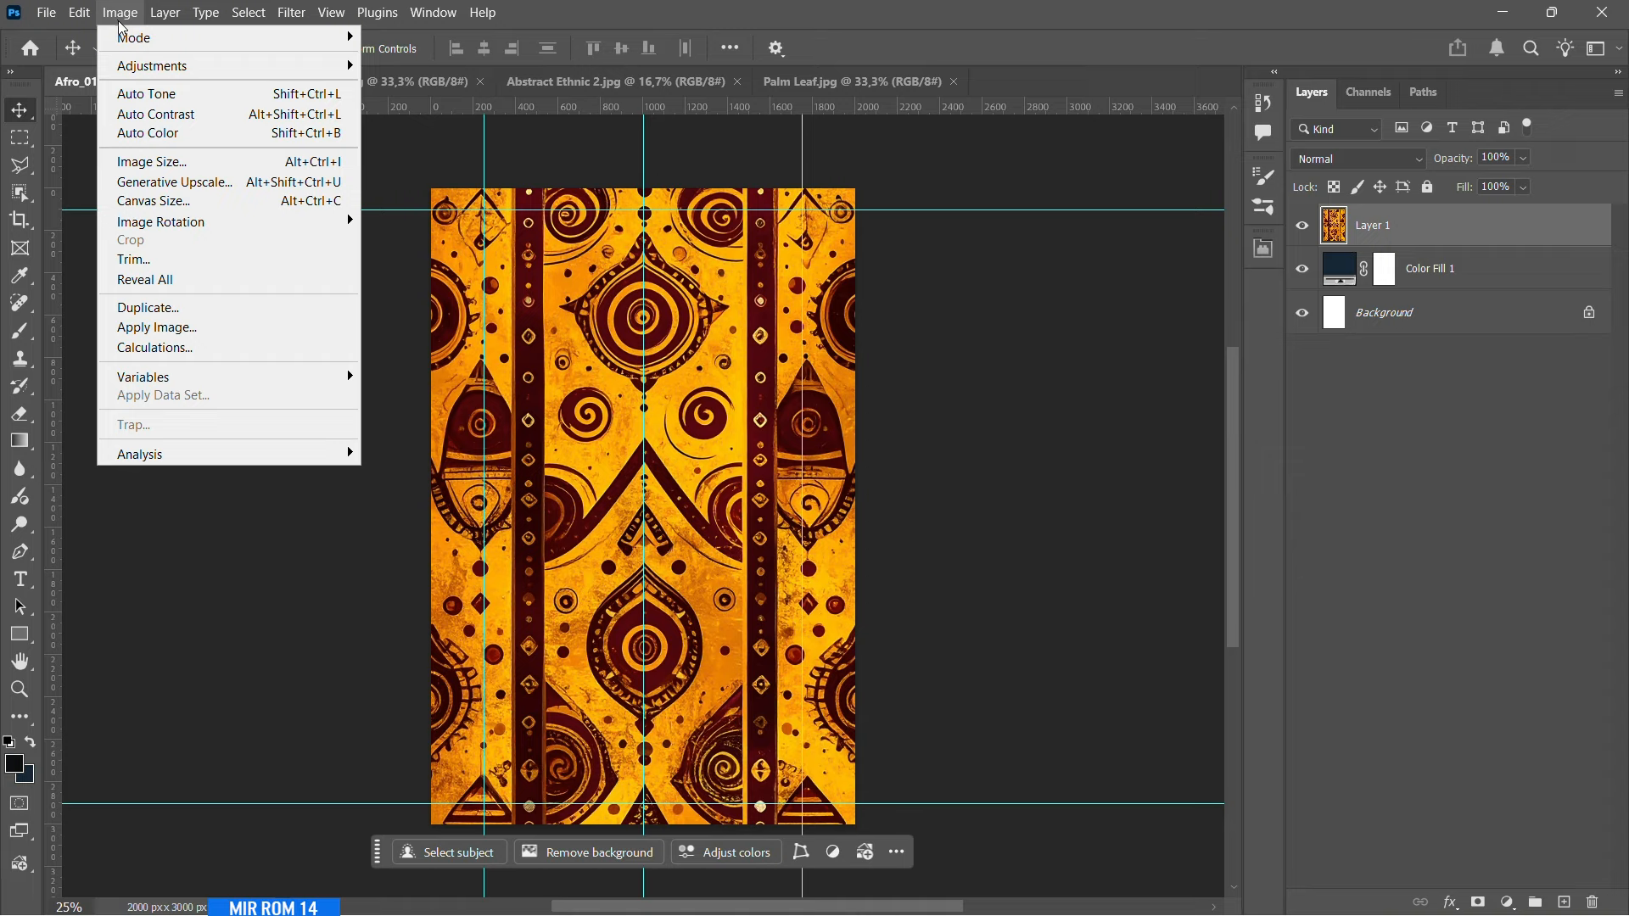
pyautogui.moveTo(148, 62)
pyautogui.click(456, 218)
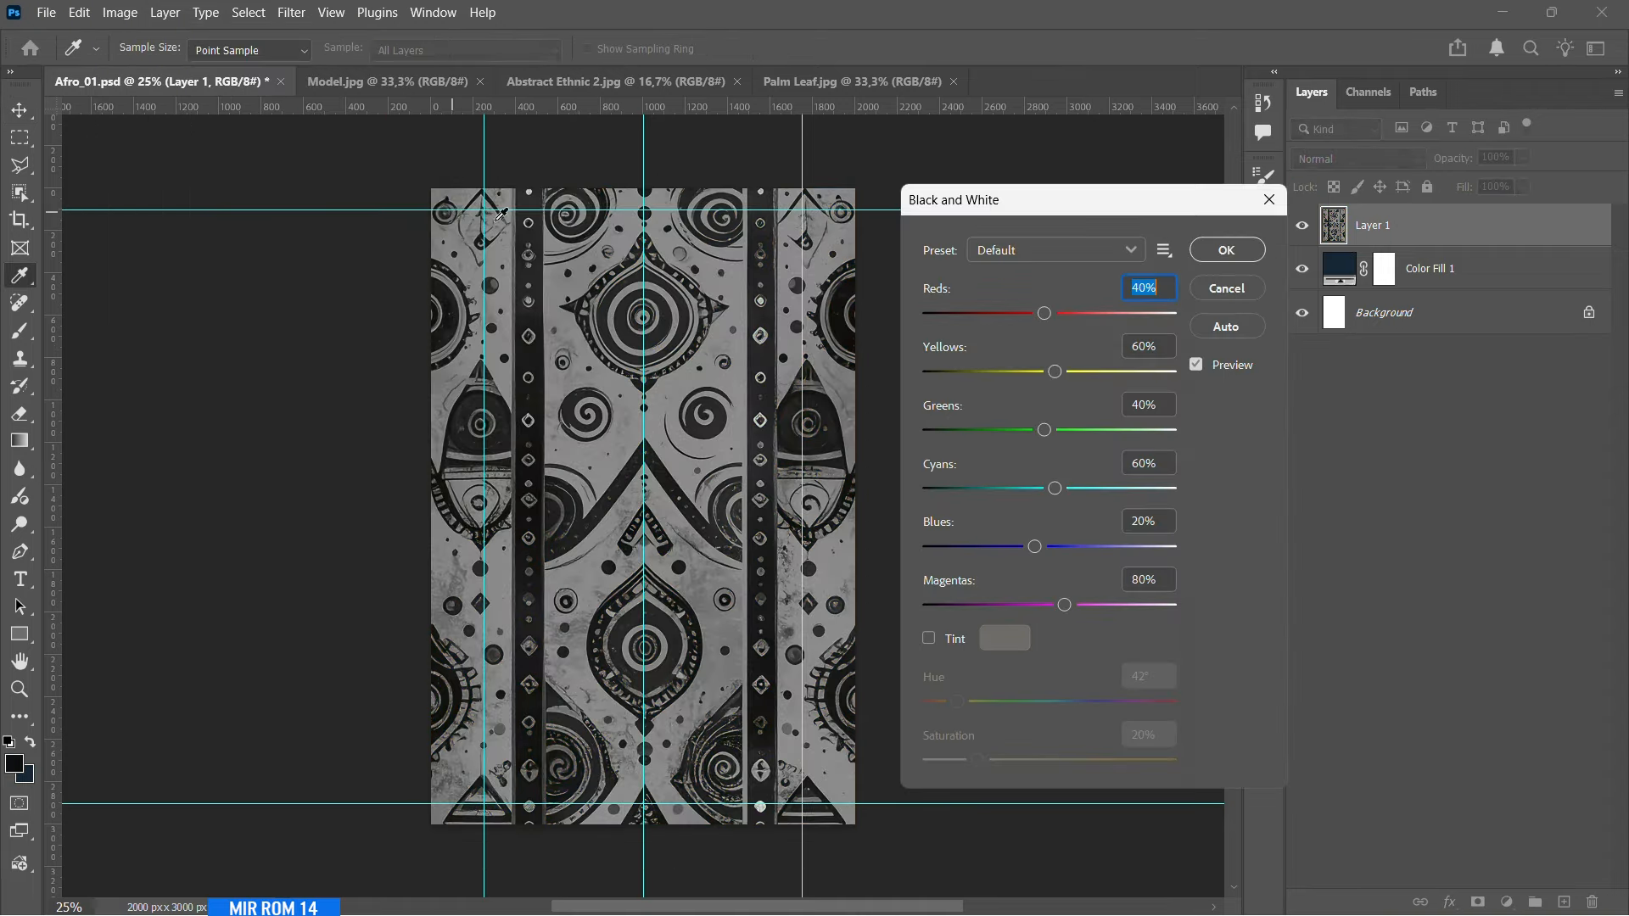
pyautogui.moveTo(1055, 371); pyautogui.dragTo(1050, 371)
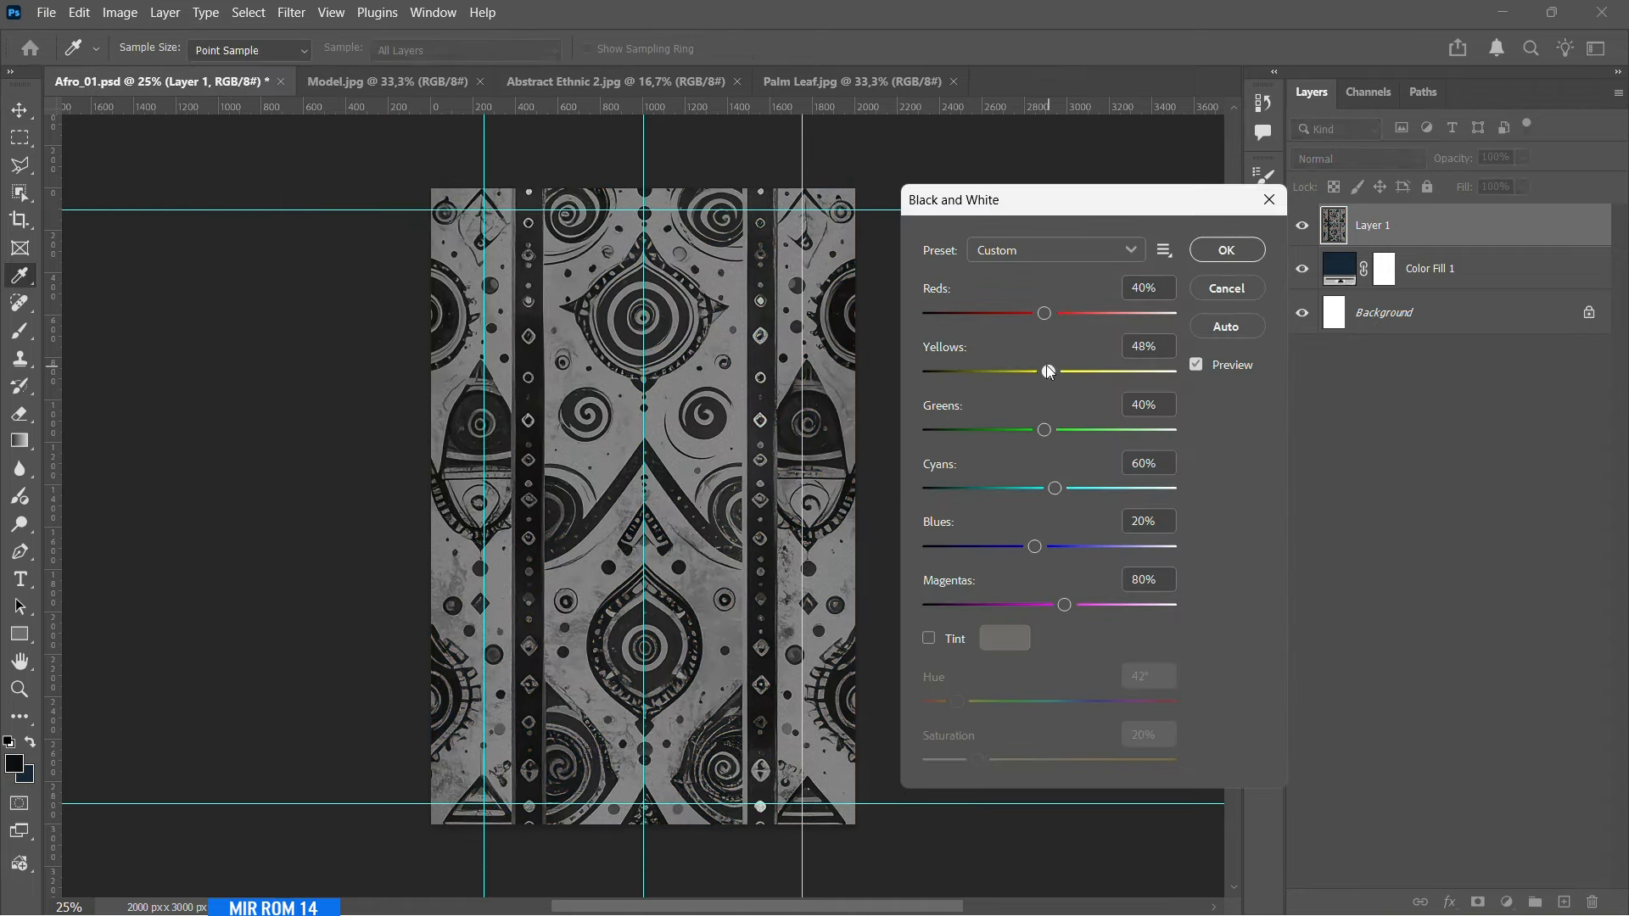
pyautogui.click(1224, 254)
# - Set the pattern layer's blend mode to Soft Light and its opacity to 51%
pyautogui.click(1357, 158)
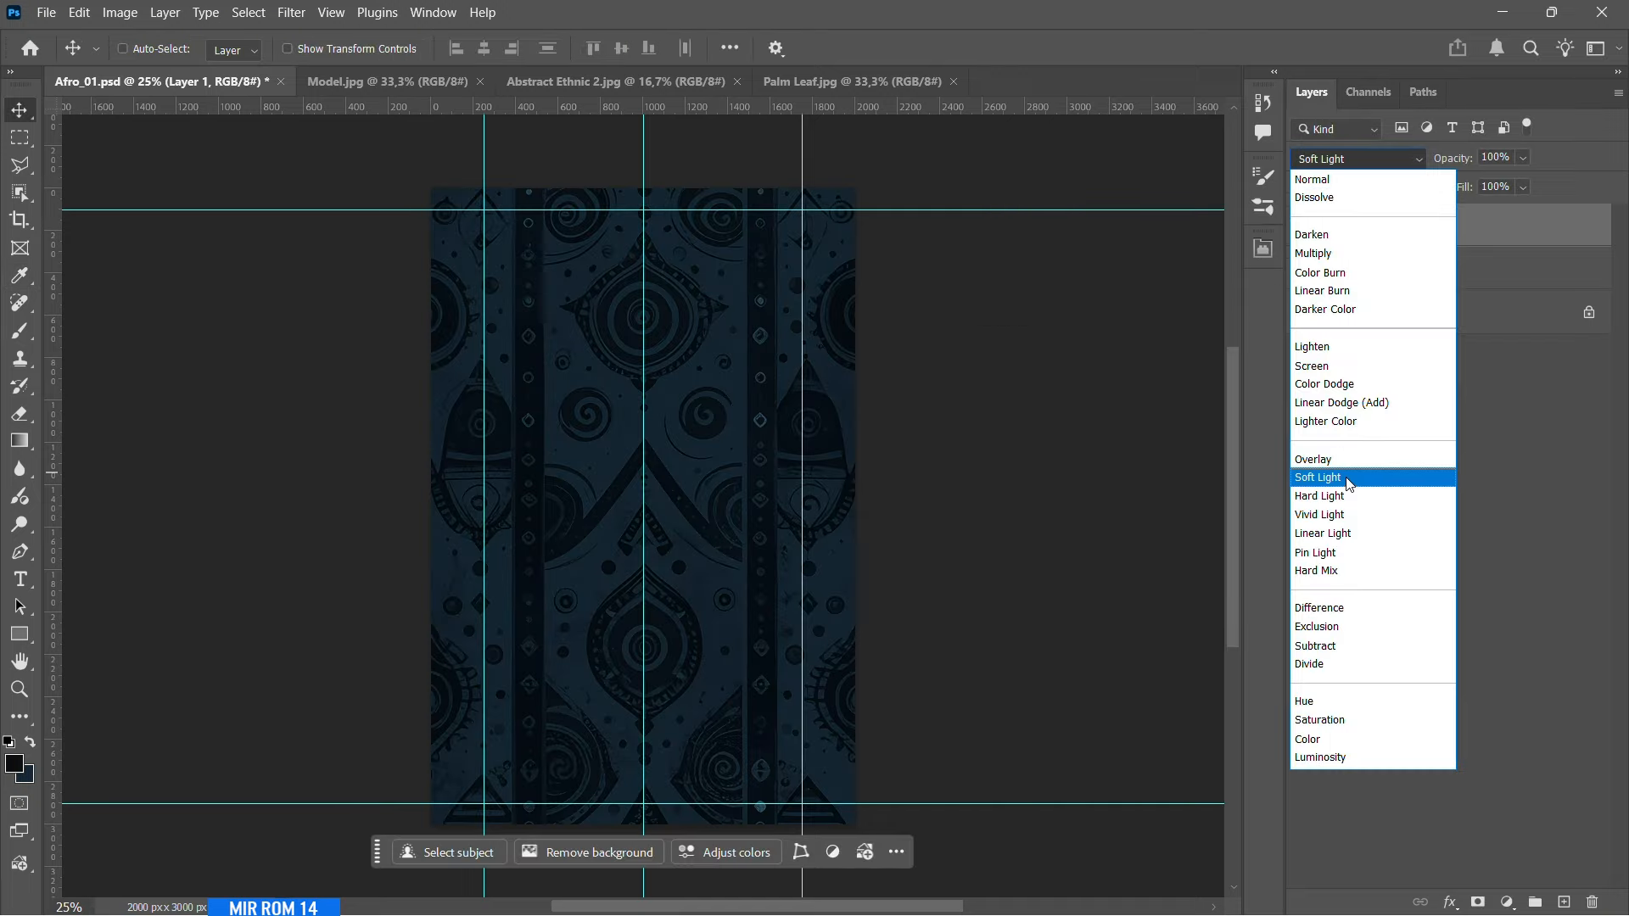
pyautogui.click(1349, 480)
pyautogui.moveTo(1524, 156); pyautogui.dragTo(1498, 180)
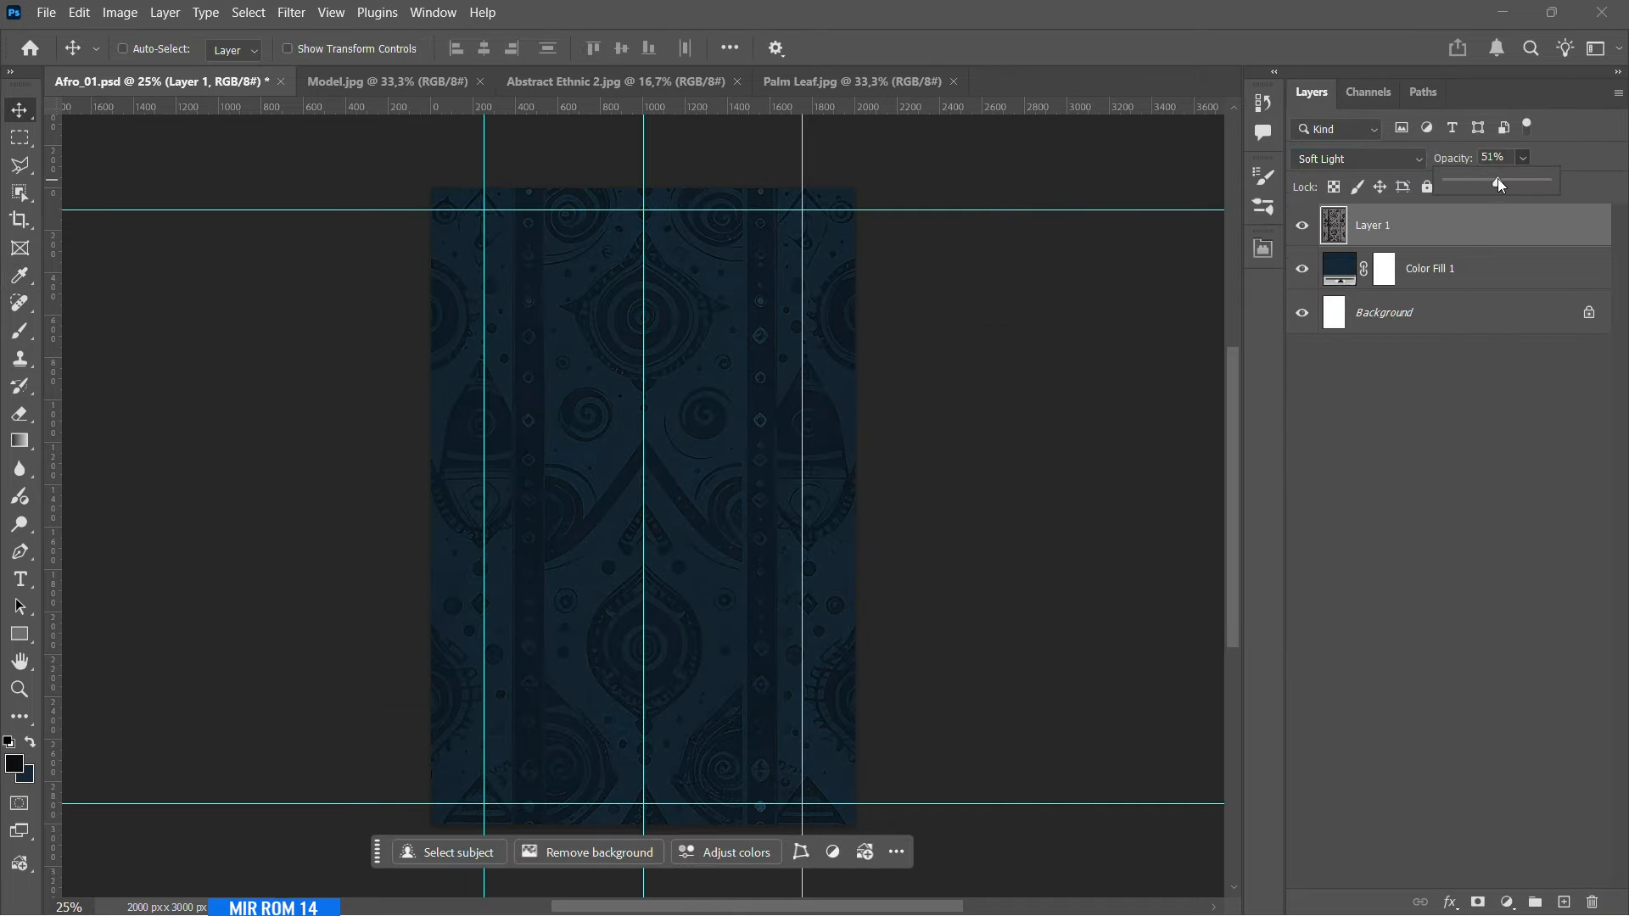
# - Move the pattern layer down so its upper edge sits just above the canvas's upper edge
pyautogui.hotkey('ctrl', '-')
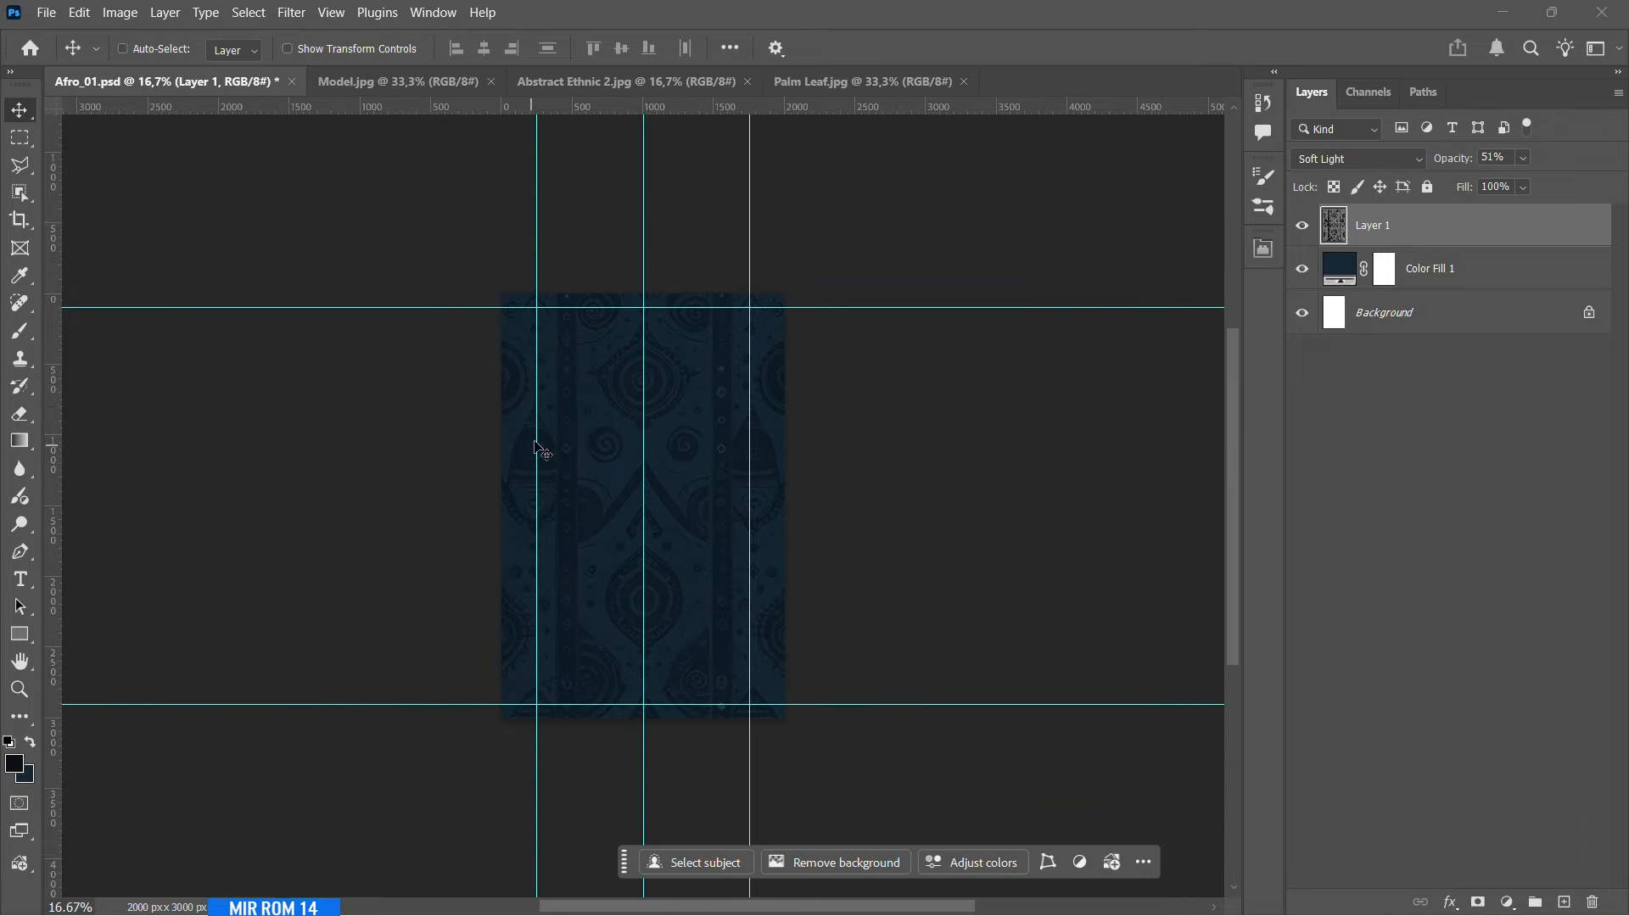
pyautogui.hotkey('ctrl', 't')
pyautogui.moveTo(728, 354); pyautogui.dragTo(694, 418)
pyautogui.press('Return')
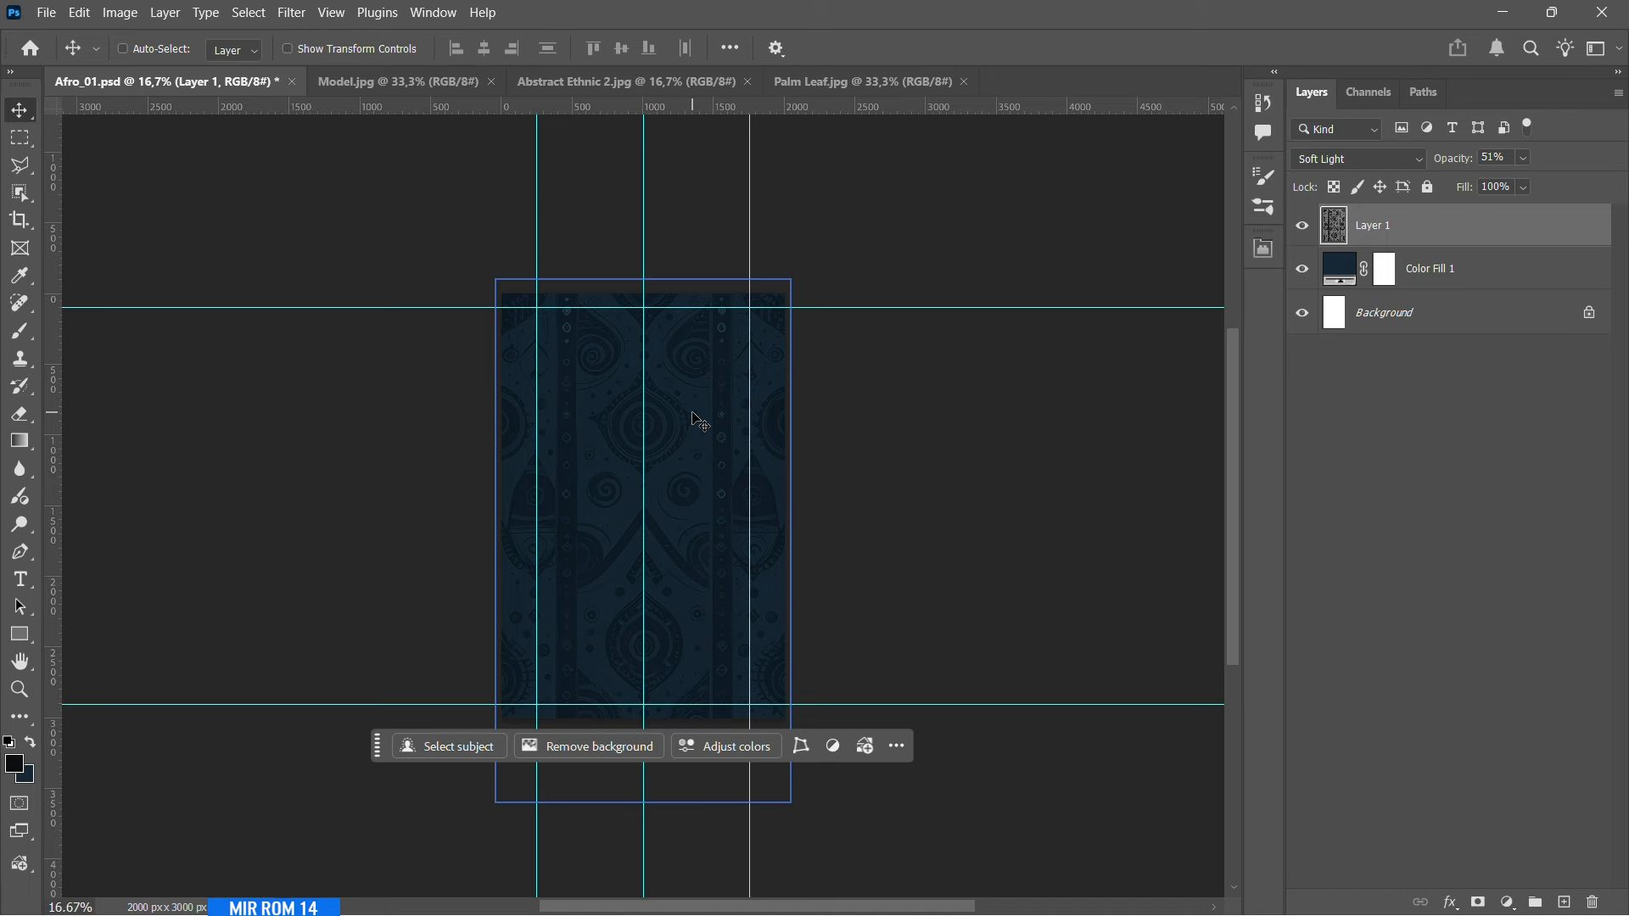
pyautogui.hotkey('shift', 'Up')
pyautogui.hotkey('shift', 'Up')
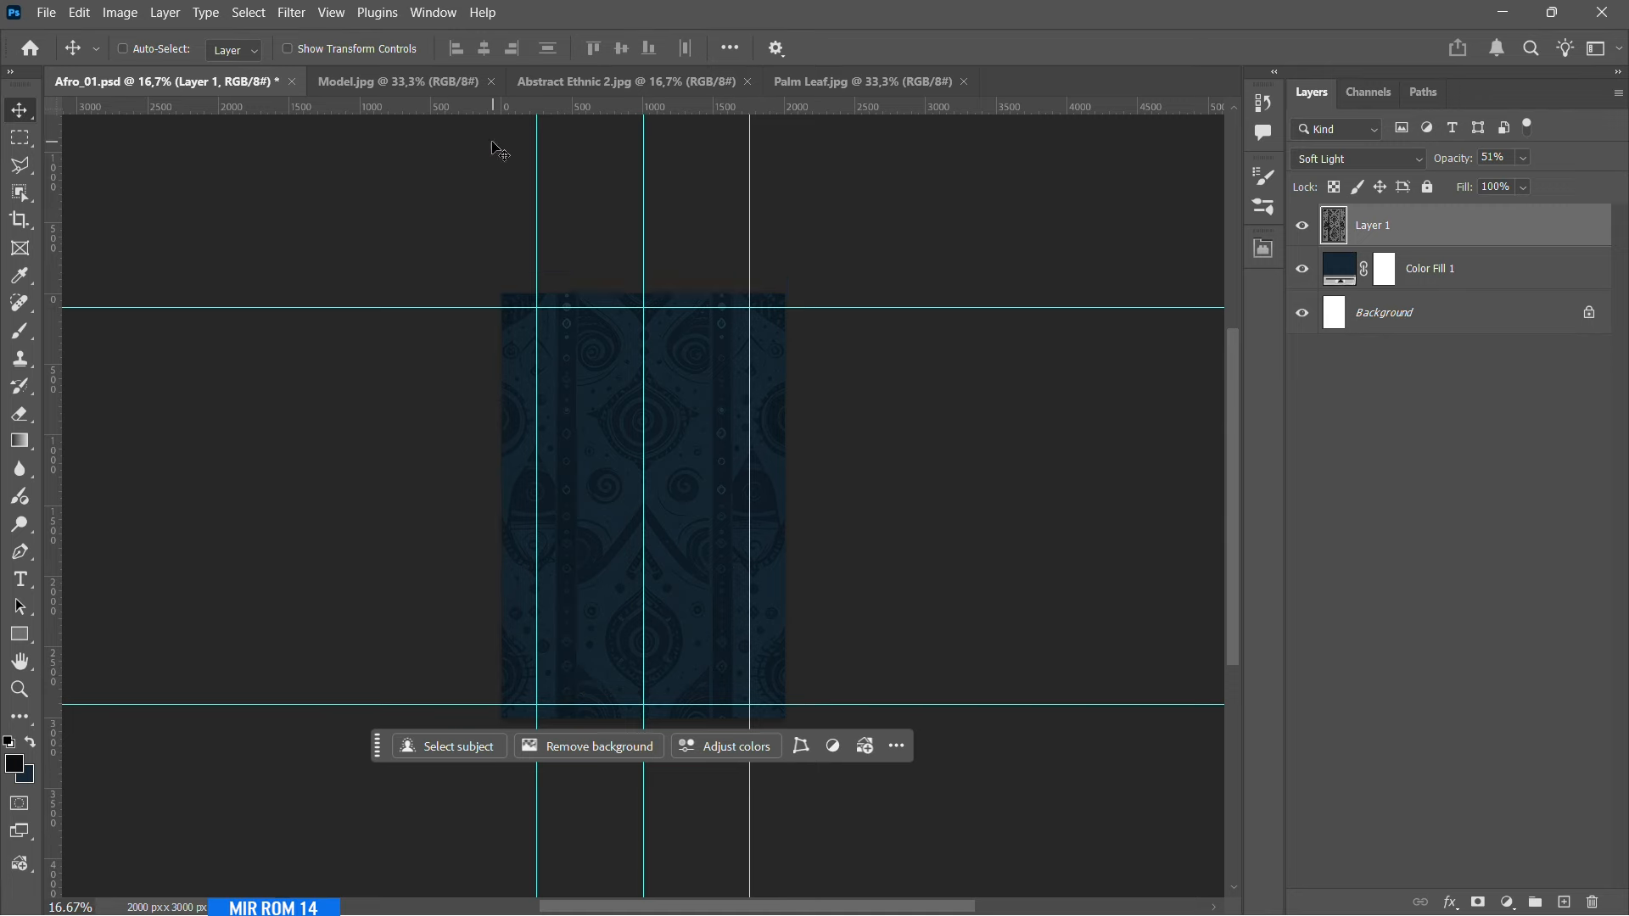
# - Remove the background from the portrait in Model.jpg and apply the resulting layer mask
pyautogui.click(402, 84)
pyautogui.hotkey('ctrl', '-')
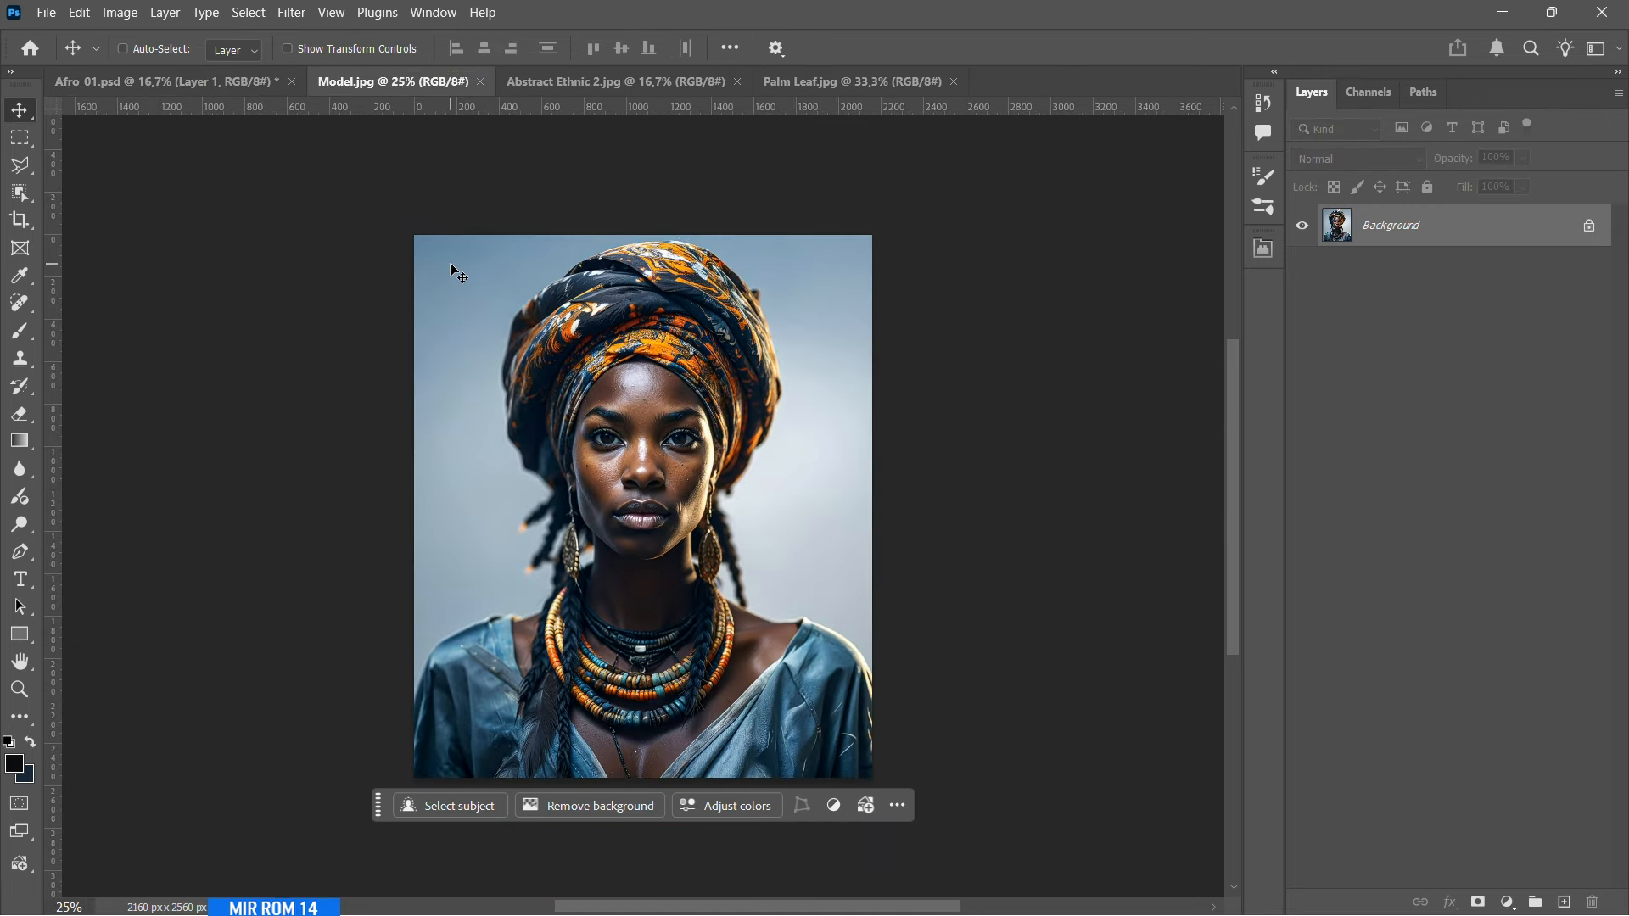
pyautogui.click(616, 814)
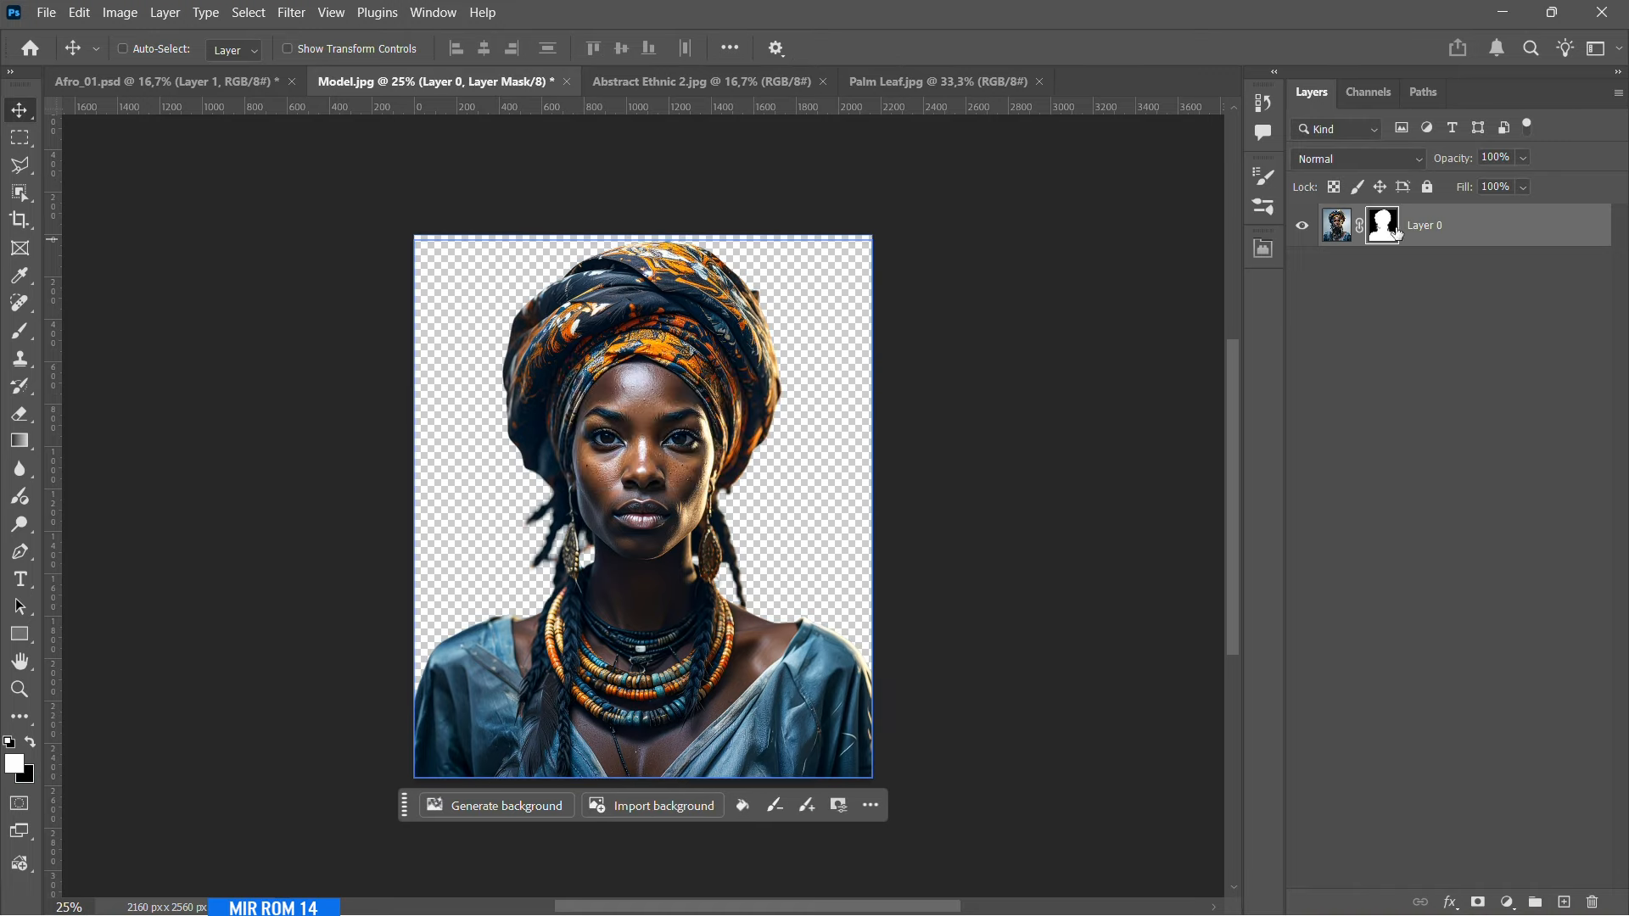
pyautogui.rightClick(1394, 229)
pyautogui.click(1436, 283)
# - Rename the portrait cutout layer as Model
pyautogui.doubleClick(1376, 227)
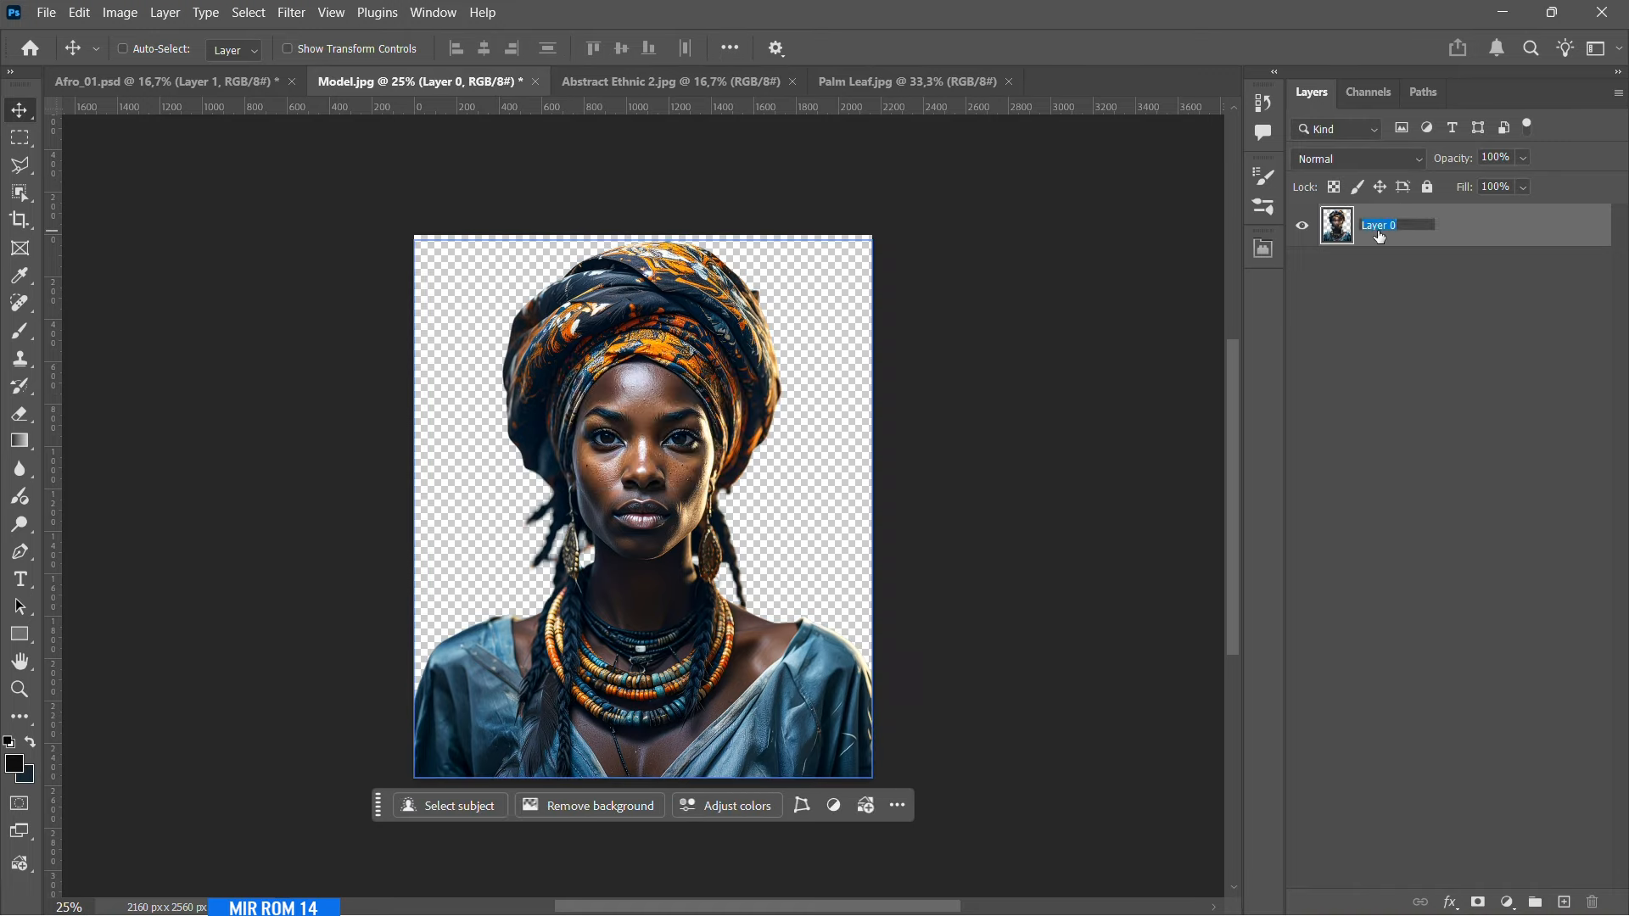
pyautogui.write('Model')
pyautogui.press('Return')
# - Copy the Model layer into Afro_01.psd, centred on the canvas, and close Model.jpg without saving
pyautogui.moveTo(628, 356); pyautogui.dragTo(571, 366)
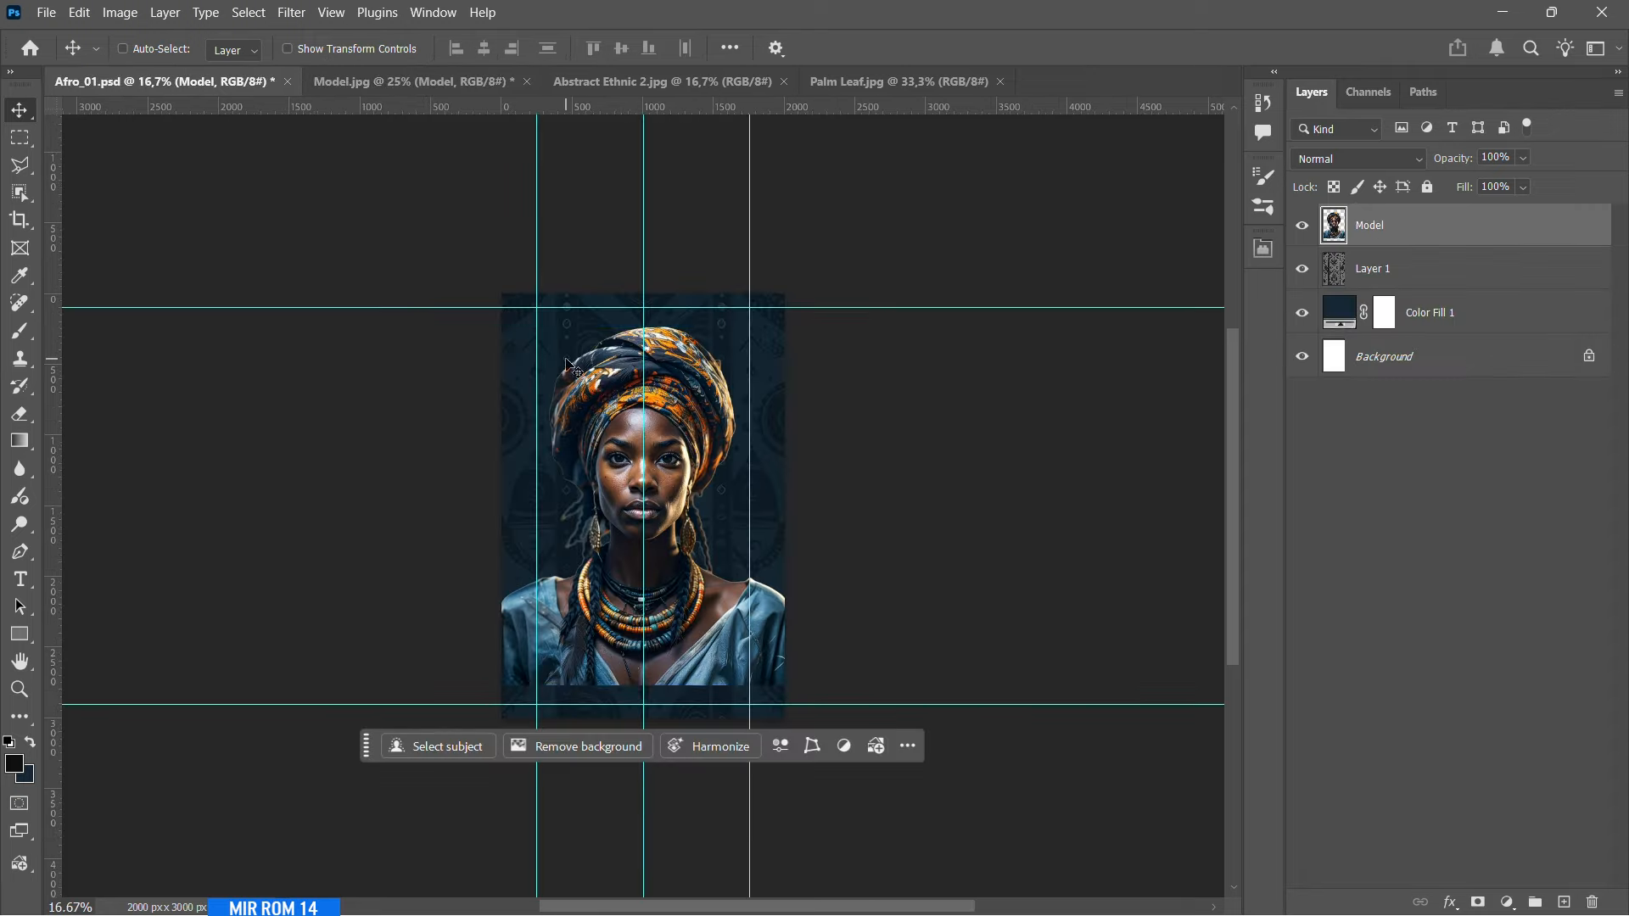
pyautogui.click(527, 81)
pyautogui.click(818, 360)
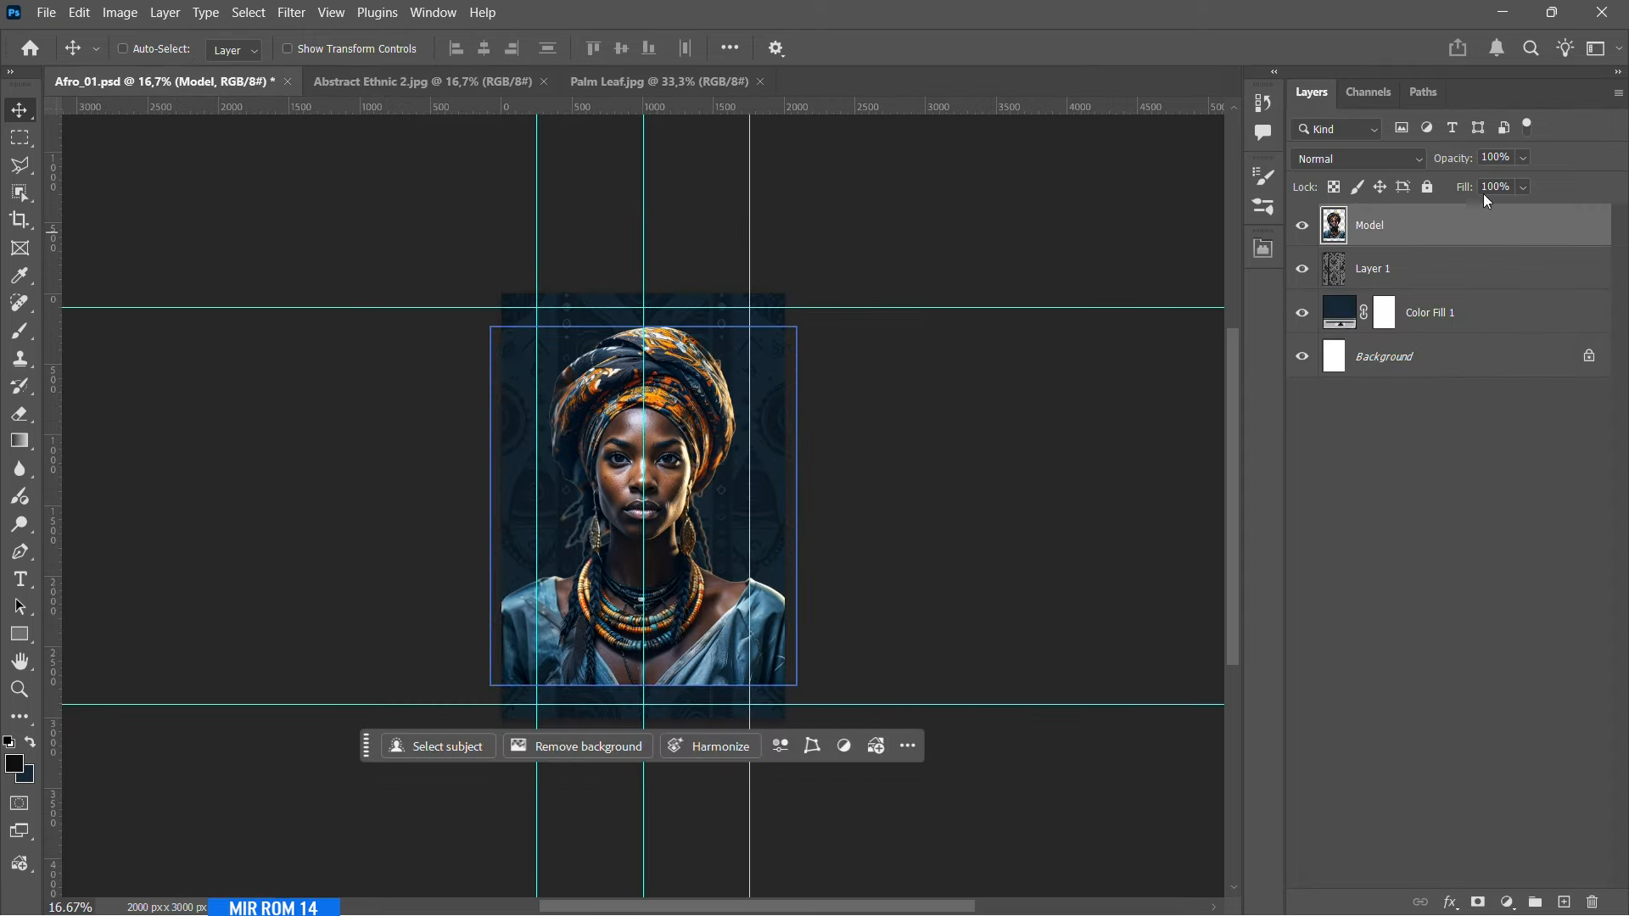
pyautogui.click(1618, 92)
pyautogui.press('Escape')
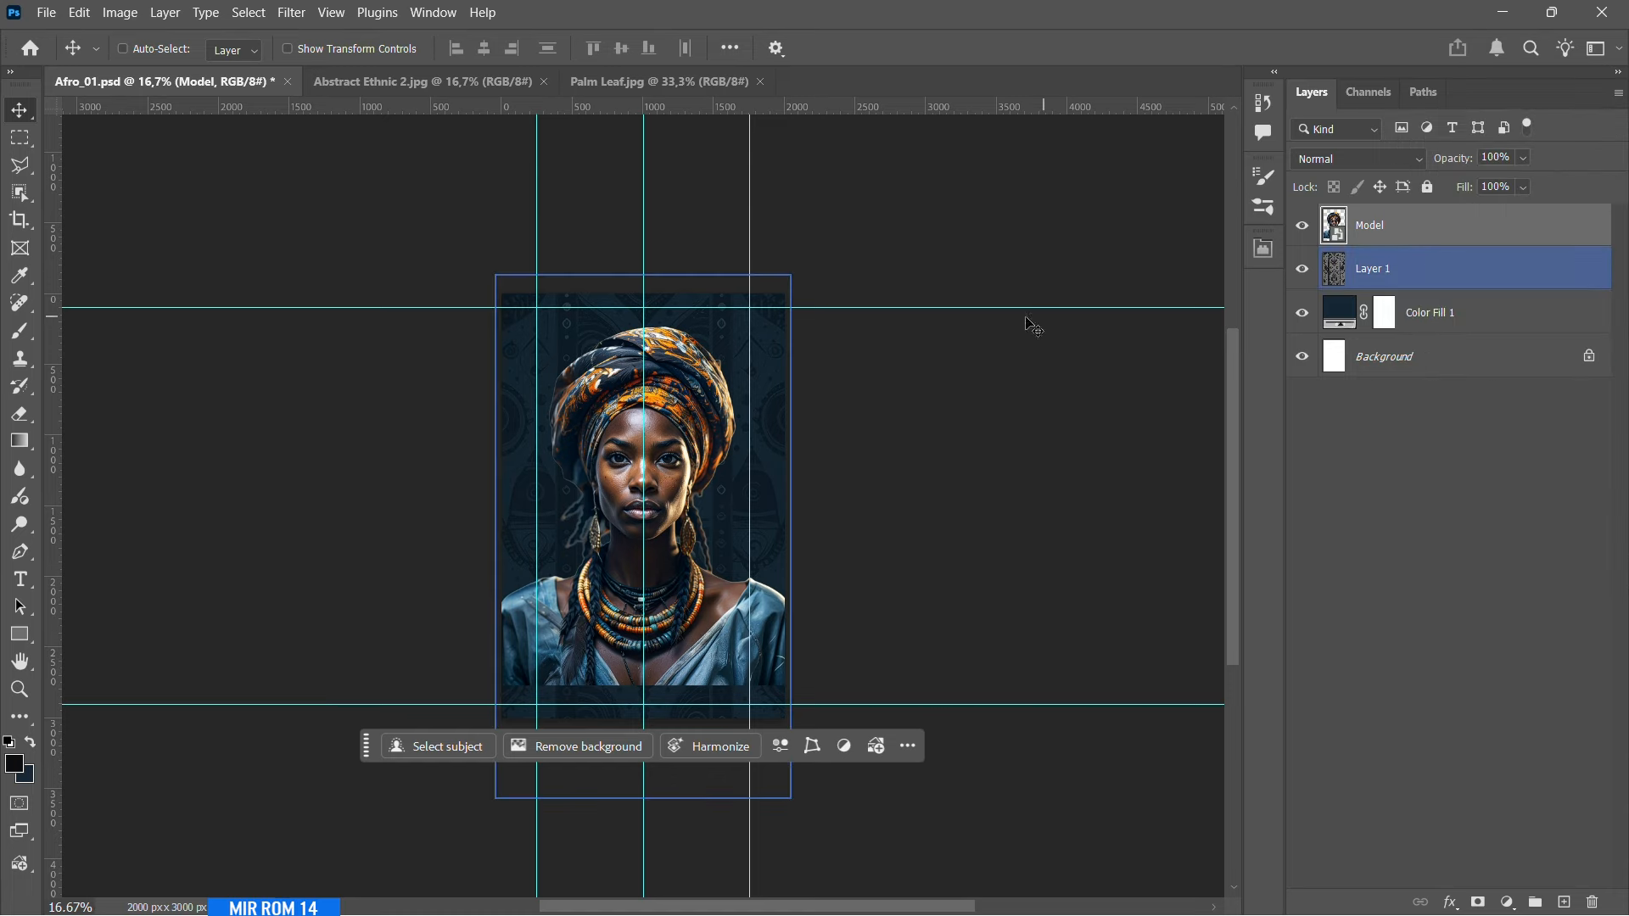
# - Scale the Model layer down to 75.70% around its centre and nudge it slightly upward
pyautogui.hotkey('ctrl', 't')
pyautogui.moveTo(792, 320); pyautogui.dragTo(760, 368)
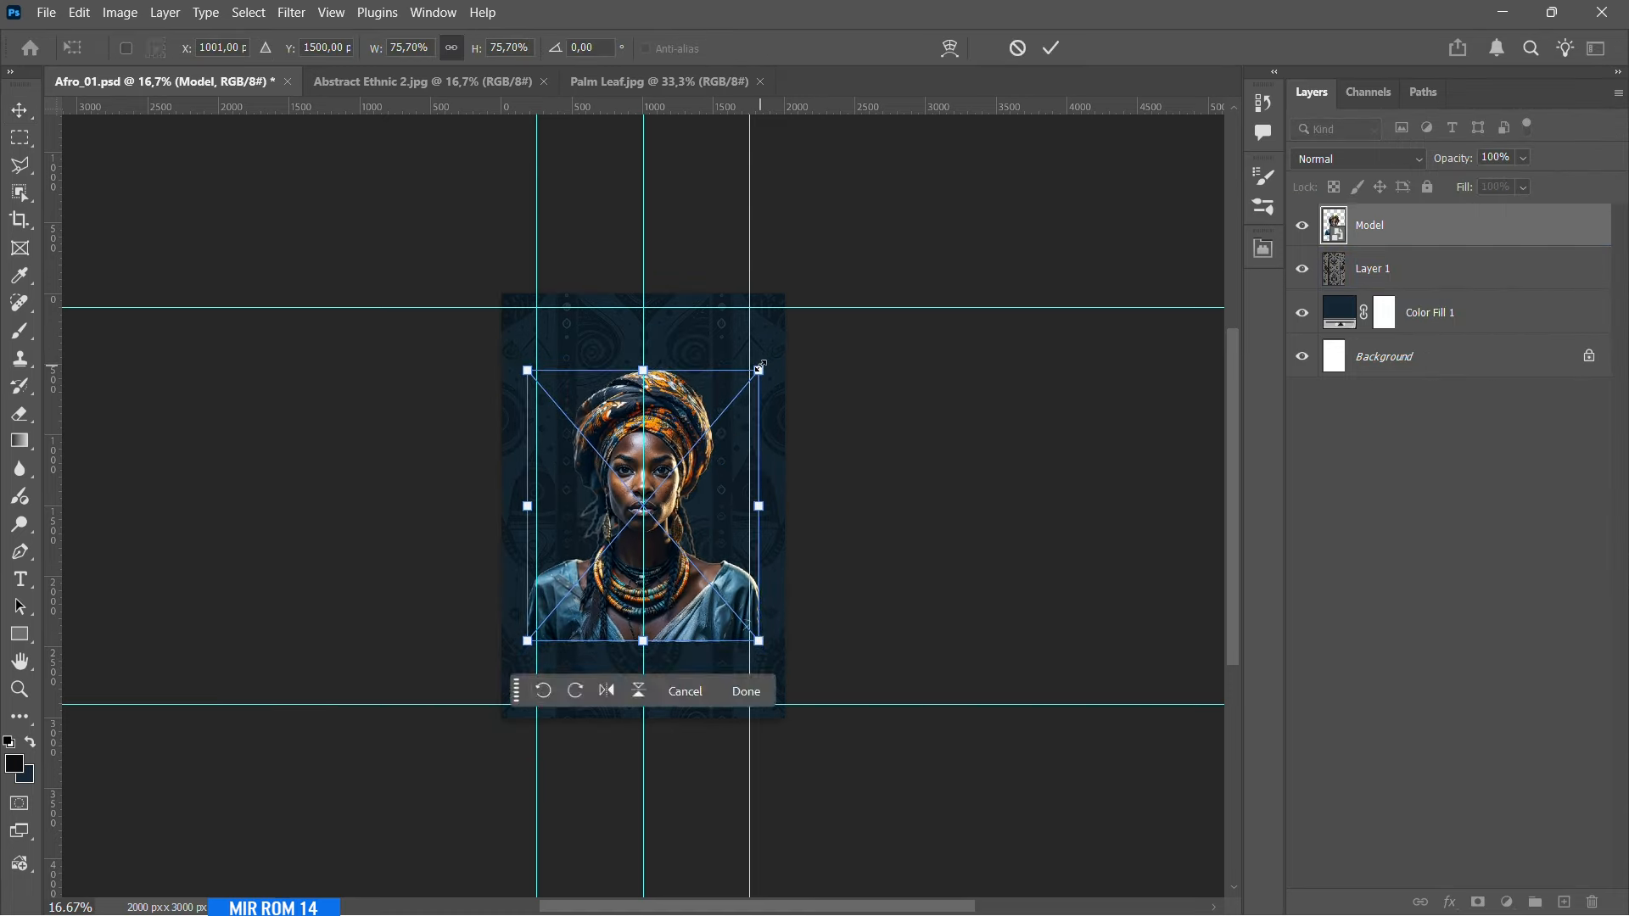
pyautogui.press('Return')
pyautogui.hotkey('shift', 'Up')
pyautogui.hotkey('shift', 'Up')
pyautogui.hotkey('shift', 'Up')
pyautogui.hotkey('shift', 'Up')
pyautogui.hotkey('shift', 'Up')
pyautogui.hotkey('shift', 'Up')
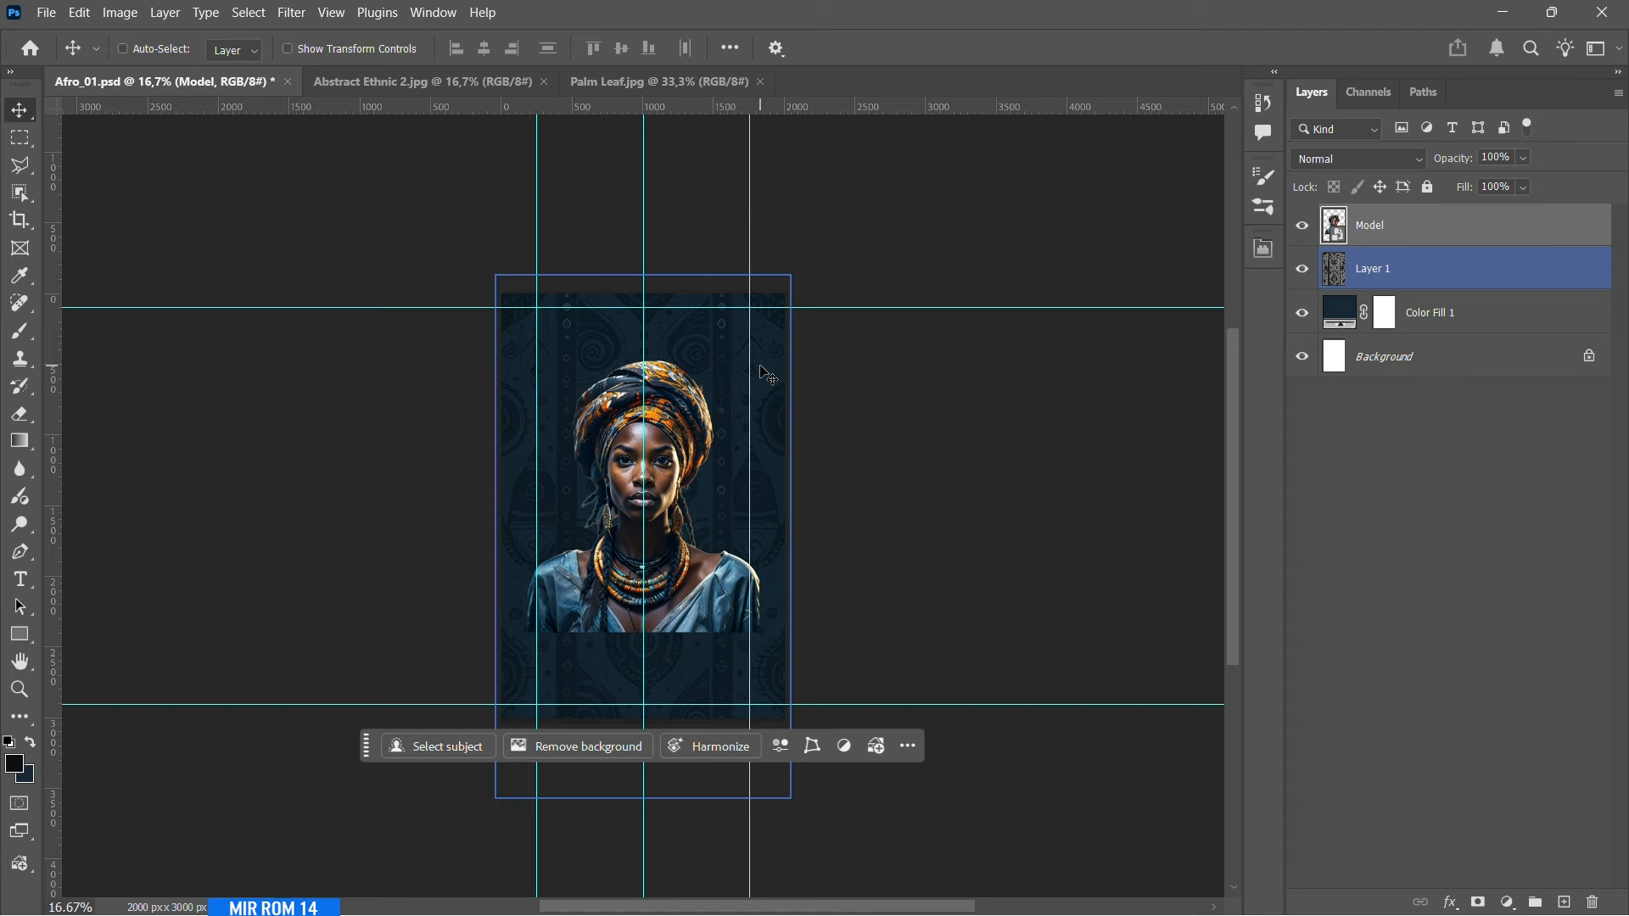
# - Add a new empty layer between the Model layer and the pattern layer
pyautogui.scroll(-1, 766, 371)
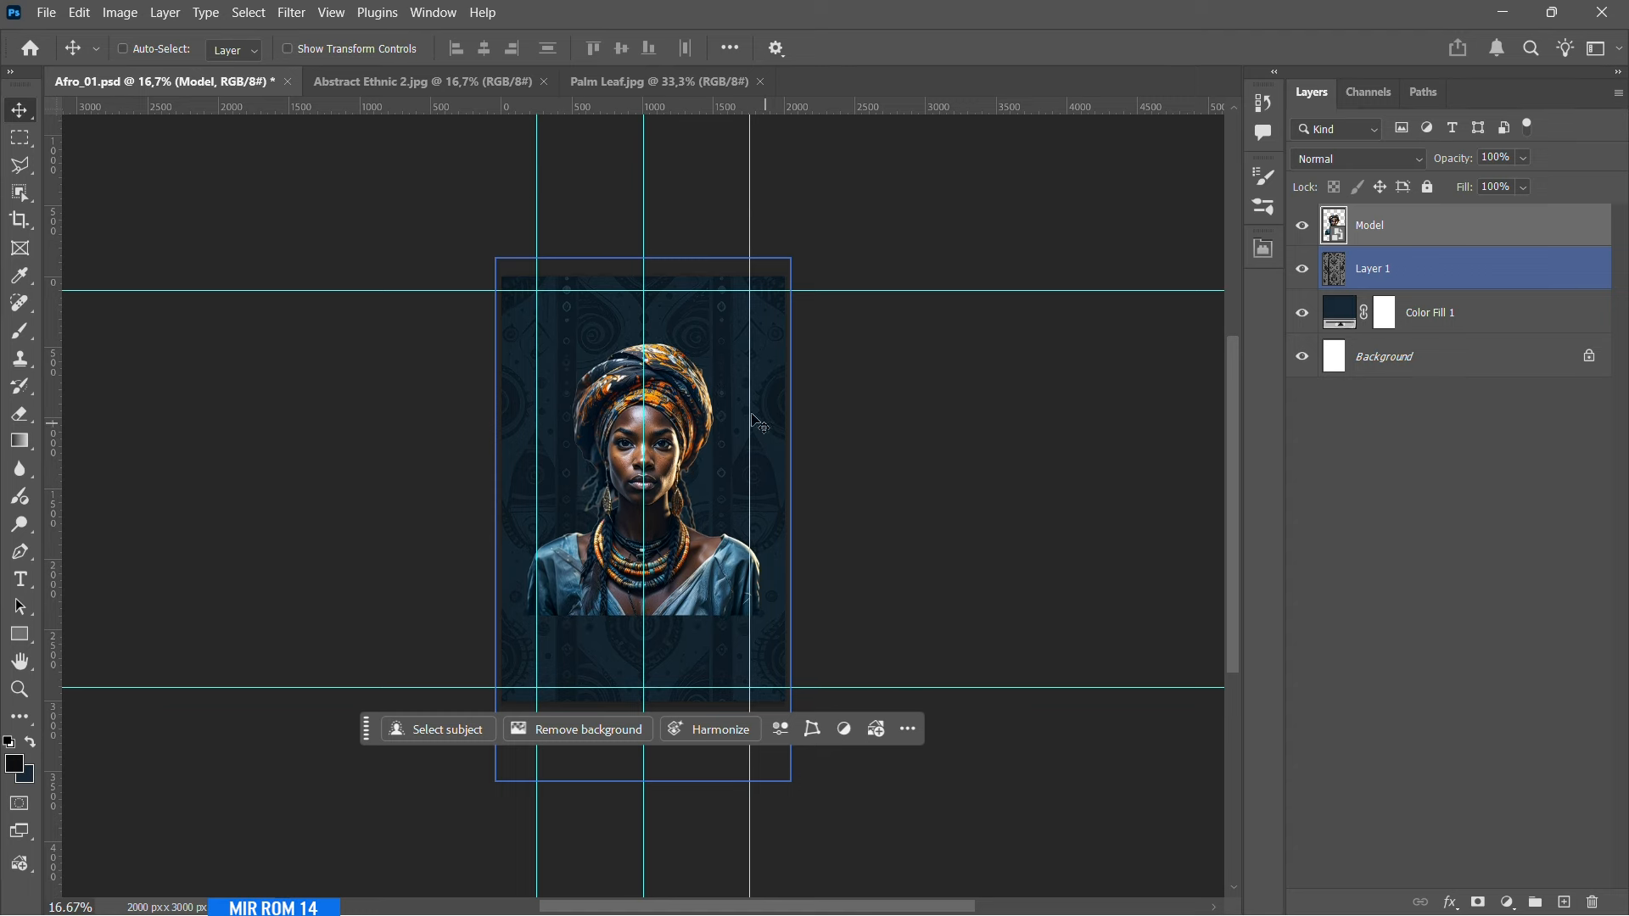
pyautogui.click(1392, 225)
pyautogui.click(1332, 303)
pyautogui.click(1327, 271)
pyautogui.click(1564, 901)
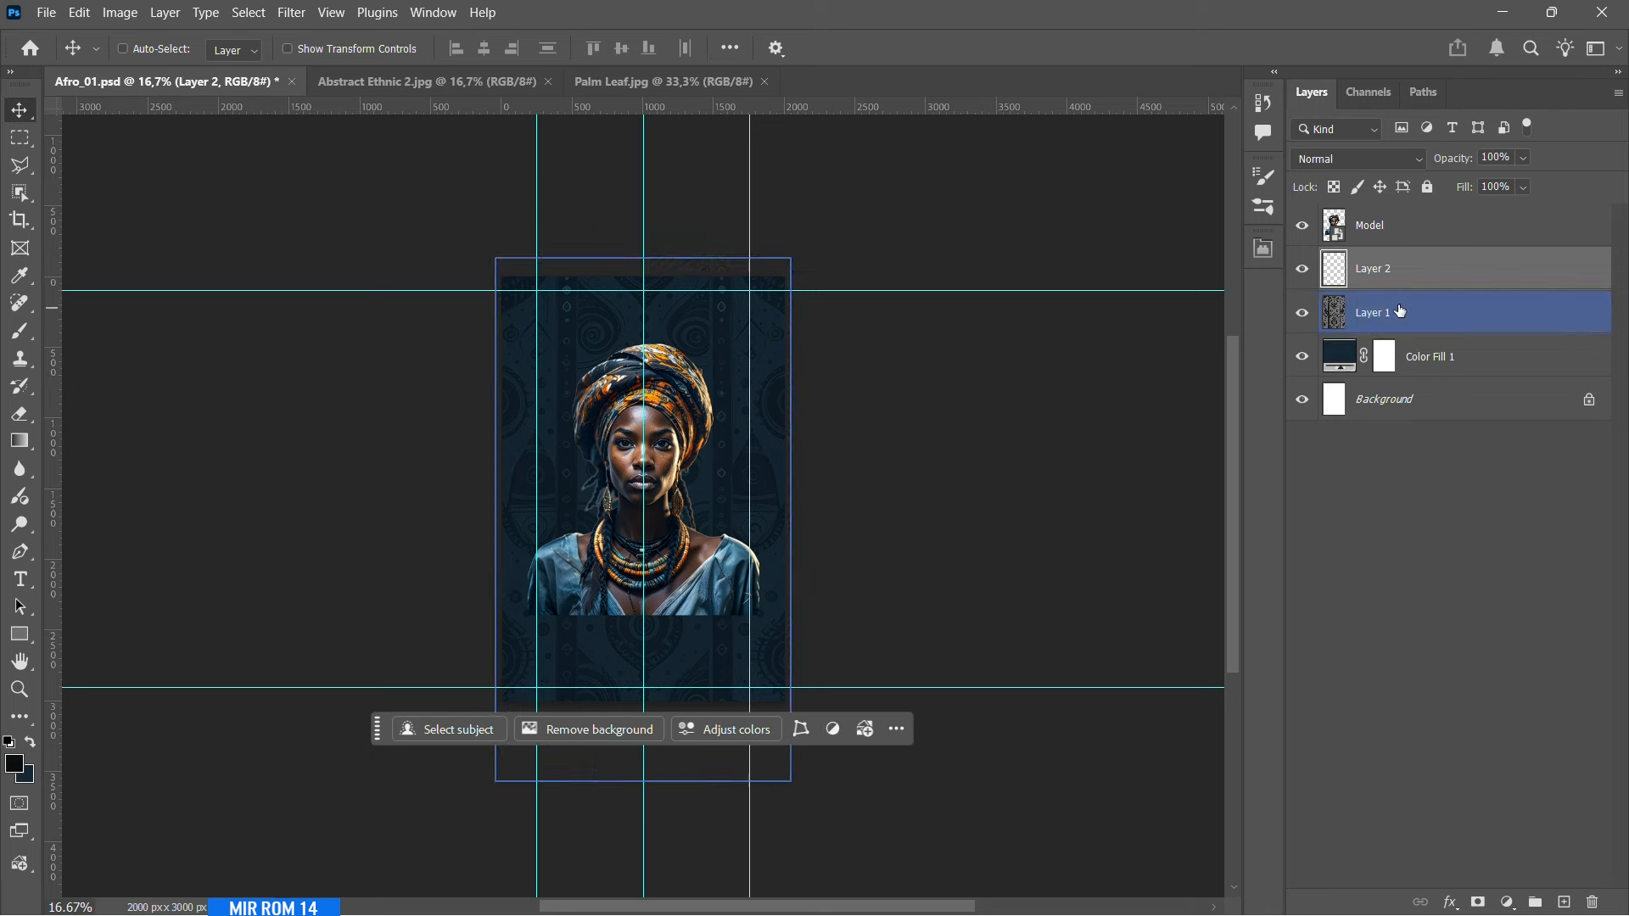
# - Paint #0c0e10 shading around the canvas's lower area on the new layer with a 2165 px soft round brush at 0% hardness
pyautogui.click(16, 765)
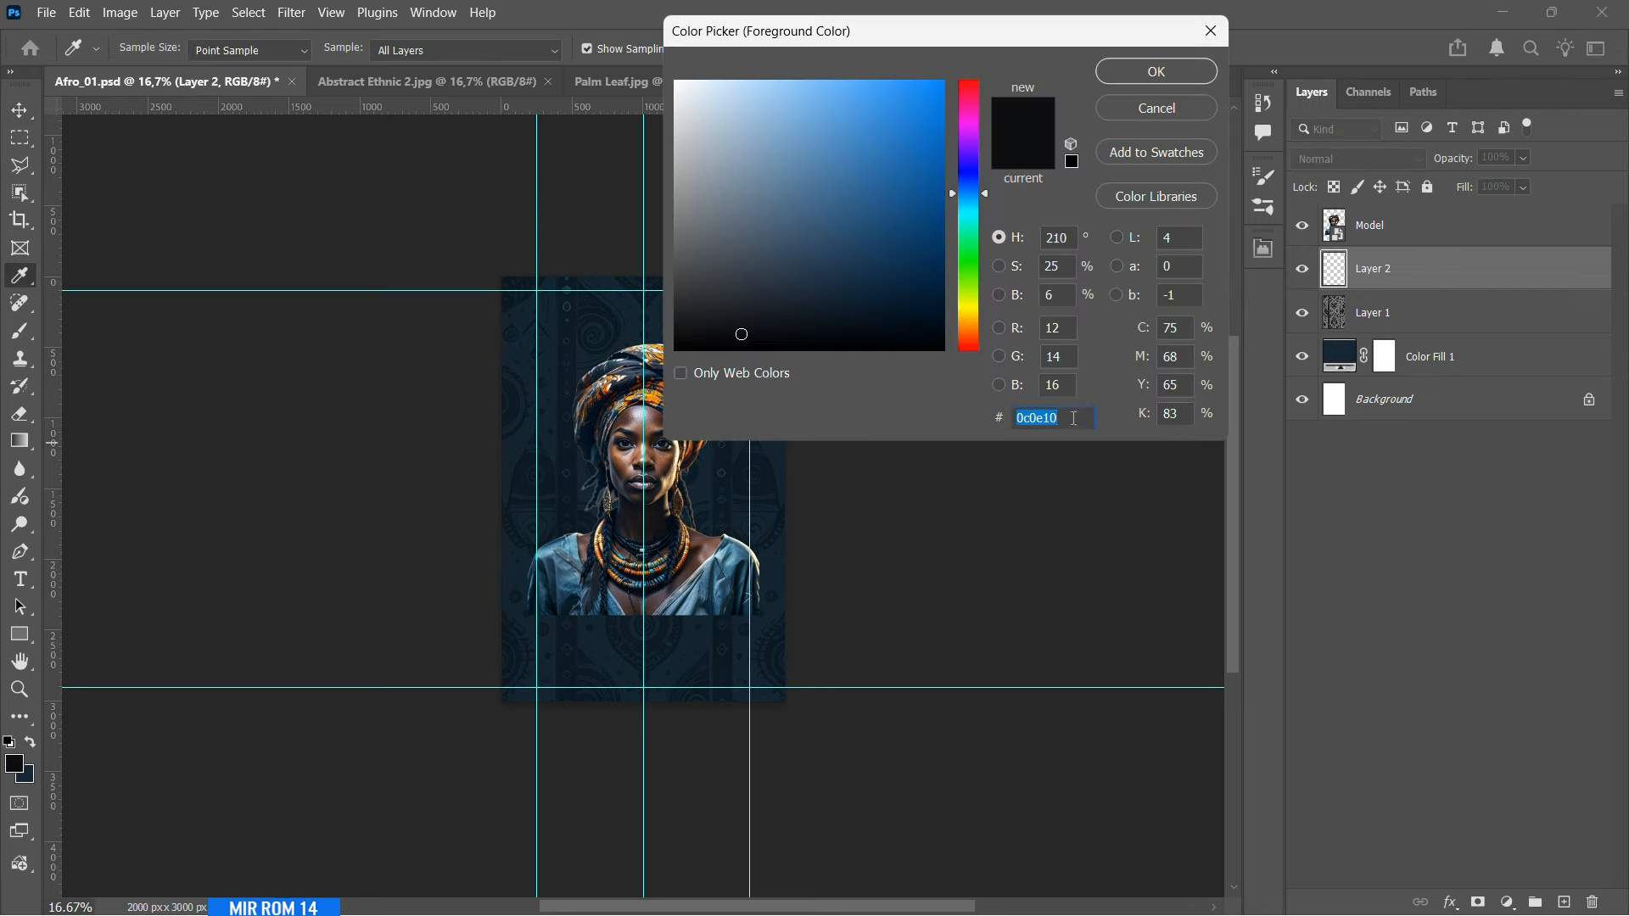
pyautogui.click(1075, 416)
pyautogui.click(1157, 71)
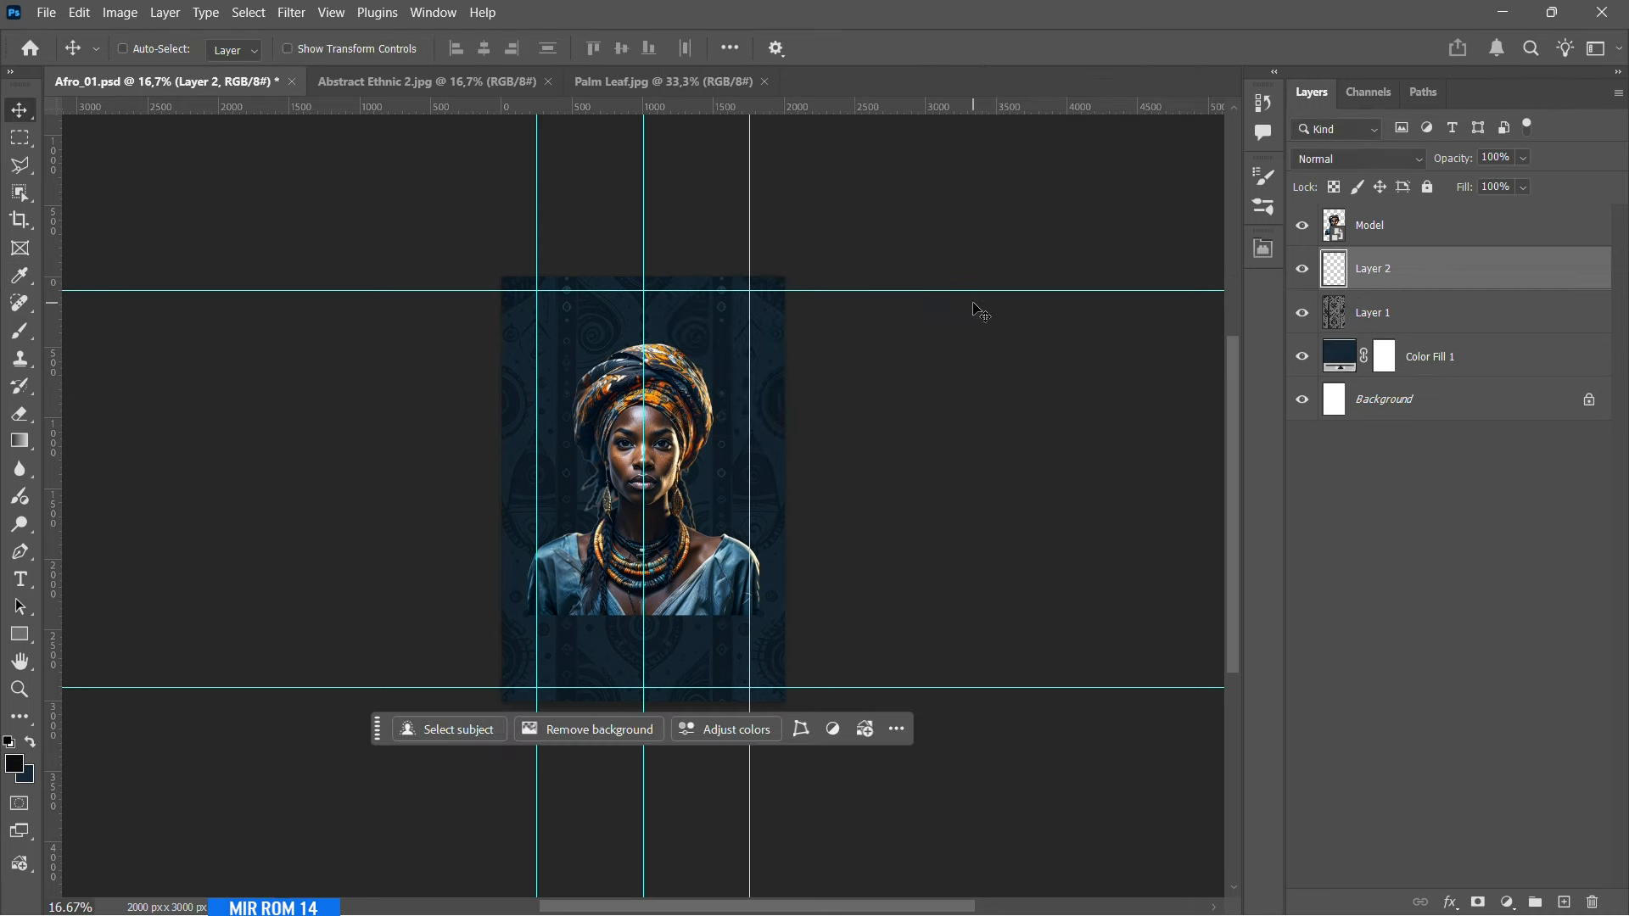
pyautogui.click(18, 332)
pyautogui.rightClick(713, 534)
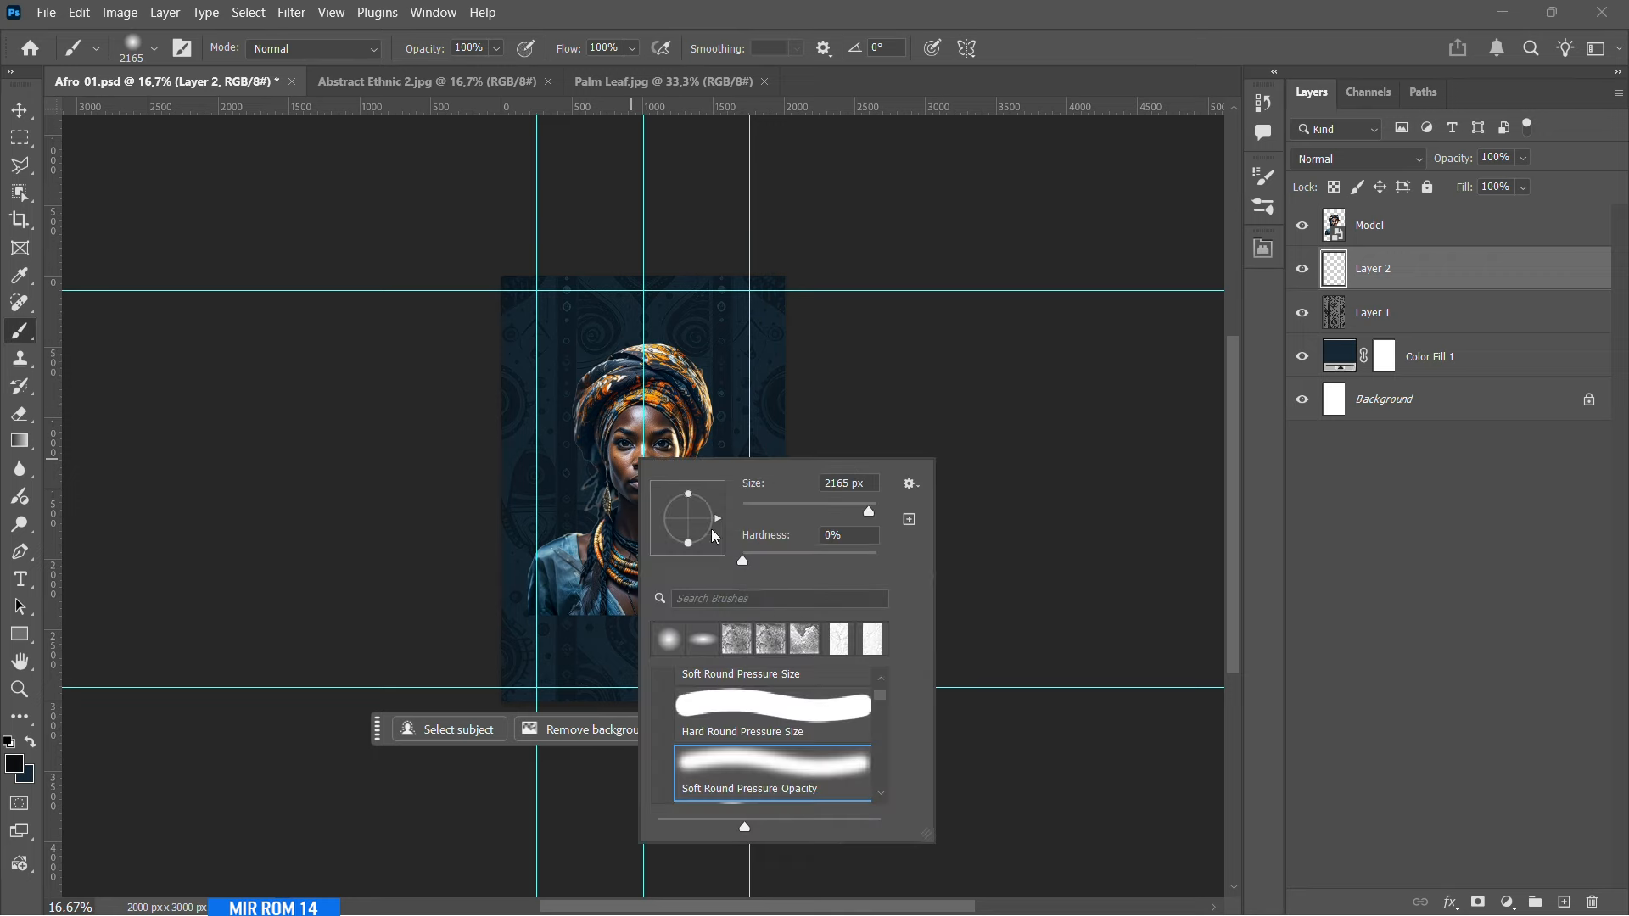
pyautogui.moveTo(747, 557); pyautogui.dragTo(686, 571)
pyautogui.moveTo(384, 580)
pyautogui.mouseDown()
pyautogui.moveTo(492, 719)
pyautogui.moveTo(858, 831)
pyautogui.mouseUp()
pyautogui.hotkey('ctrl', 'z')
pyautogui.moveTo(385, 622)
pyautogui.mouseDown()
pyautogui.moveTo(741, 849)
pyautogui.moveTo(1029, 589)
pyautogui.moveTo(520, 844)
pyautogui.moveTo(365, 844)
pyautogui.mouseUp()
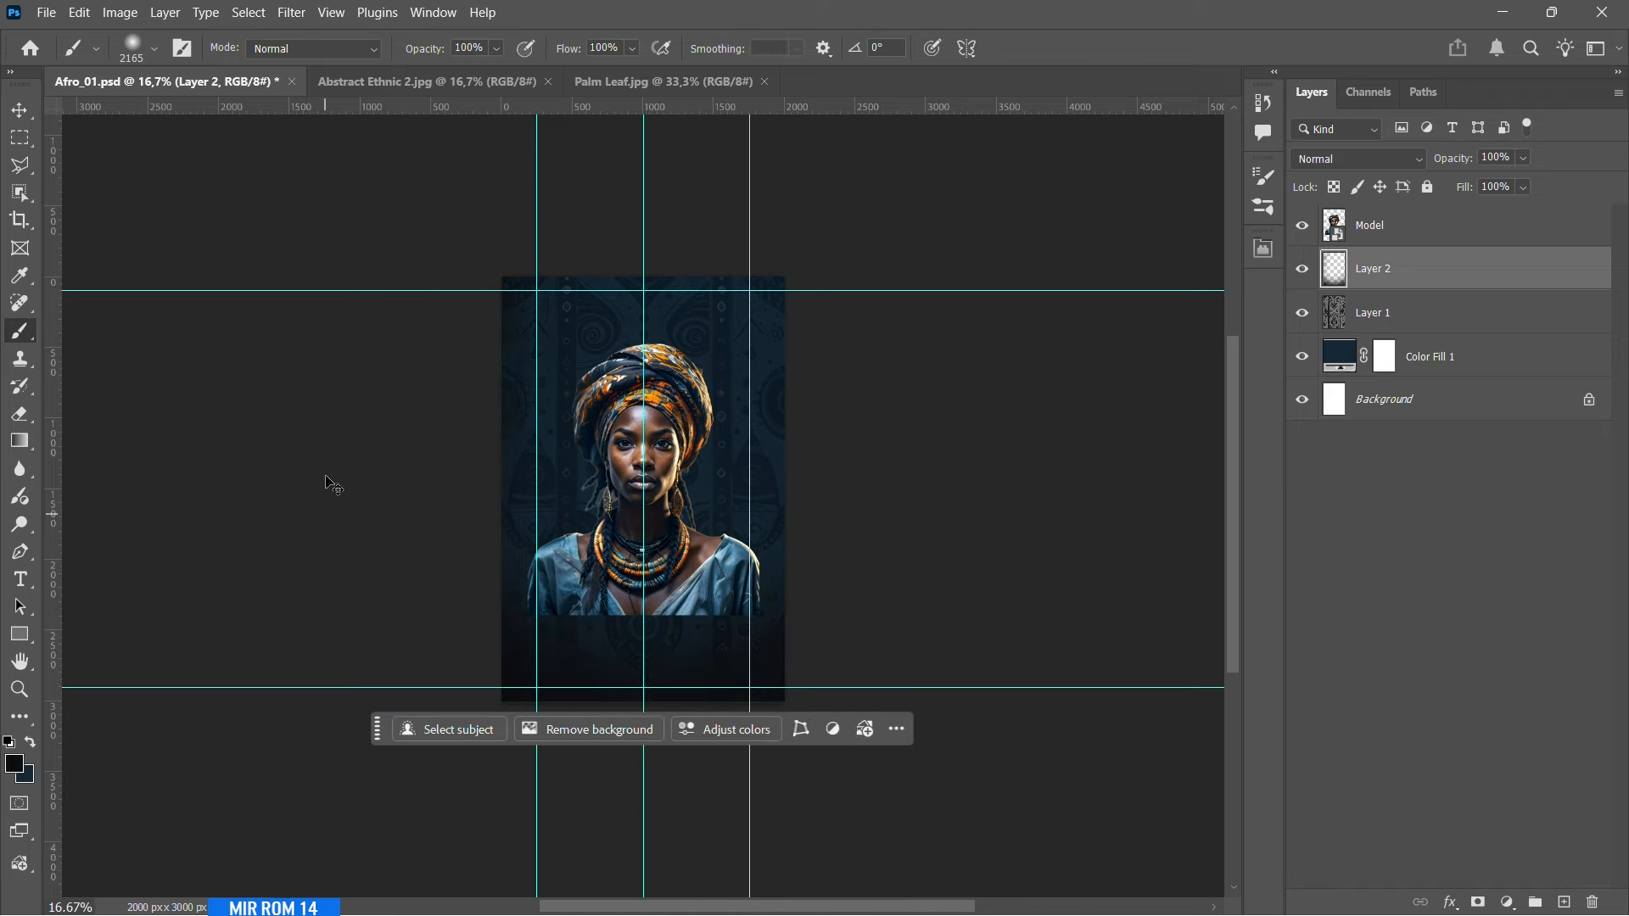
pyautogui.hotkey('ctrl', 's')
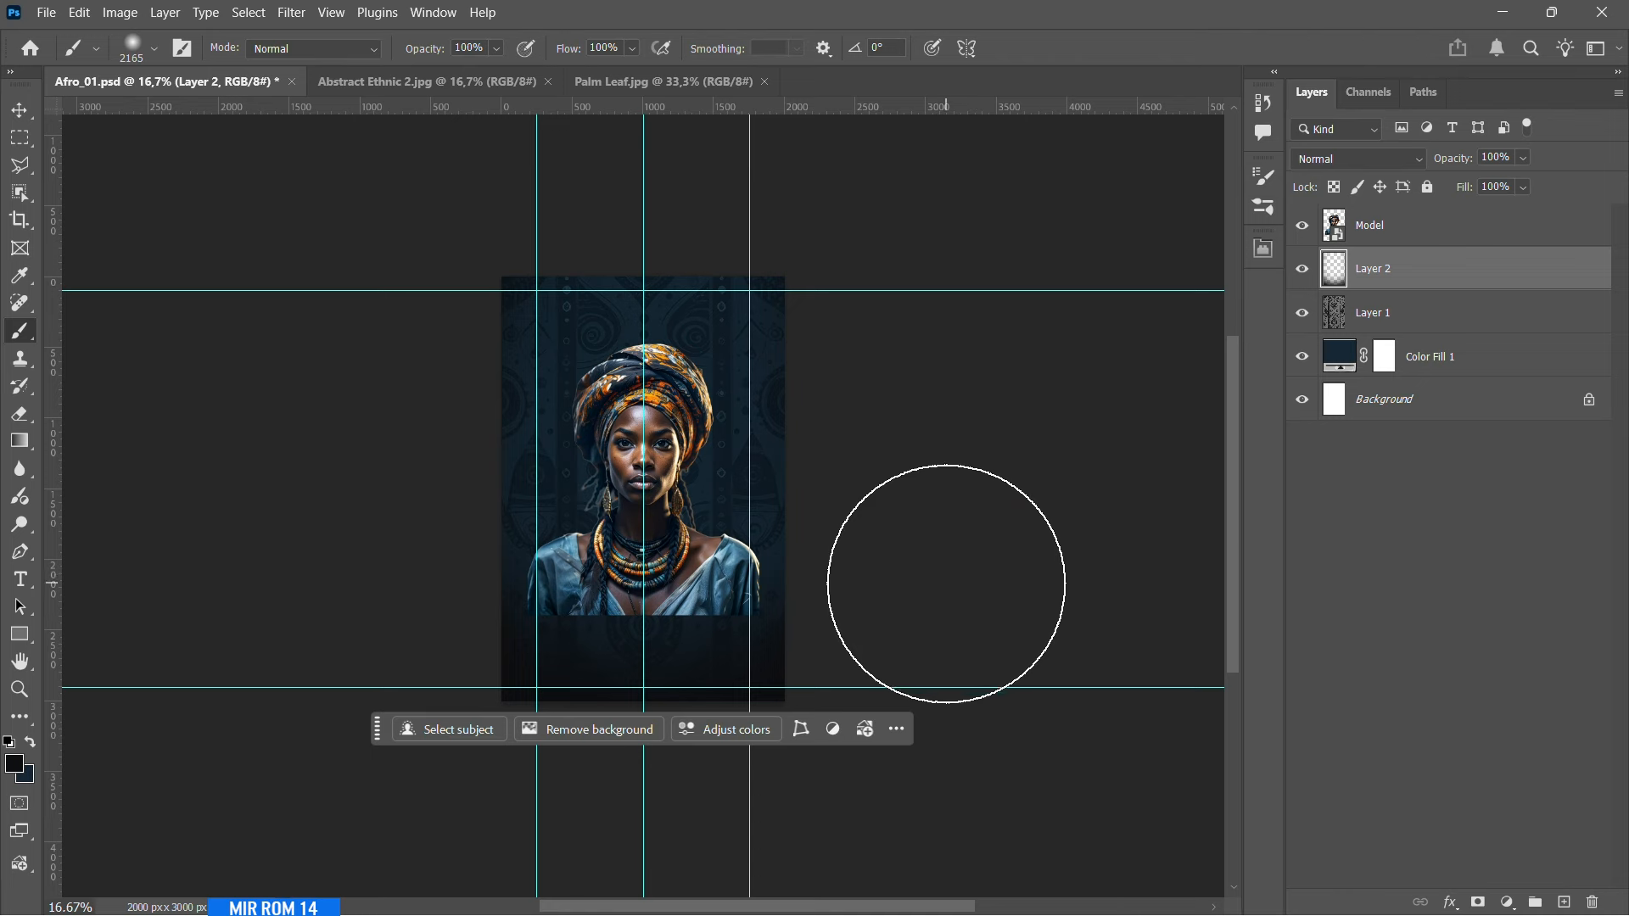
# - Rename the painted shading layer as Shade
pyautogui.press('v')
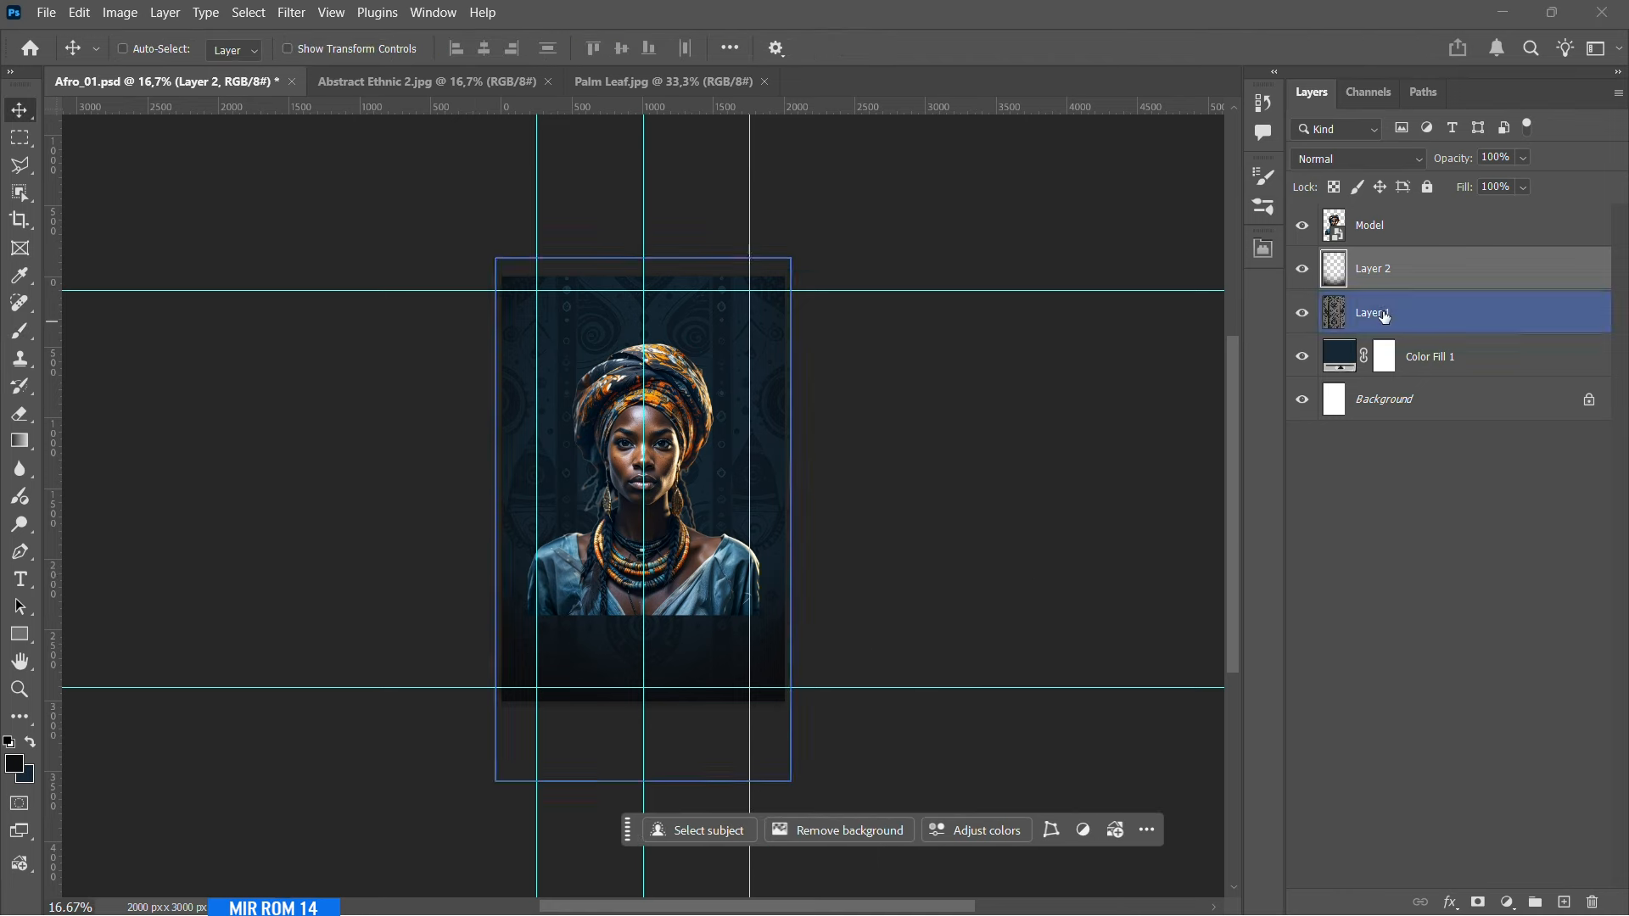
pyautogui.doubleClick(1376, 270)
pyautogui.write('Shade')
pyautogui.press('Return')
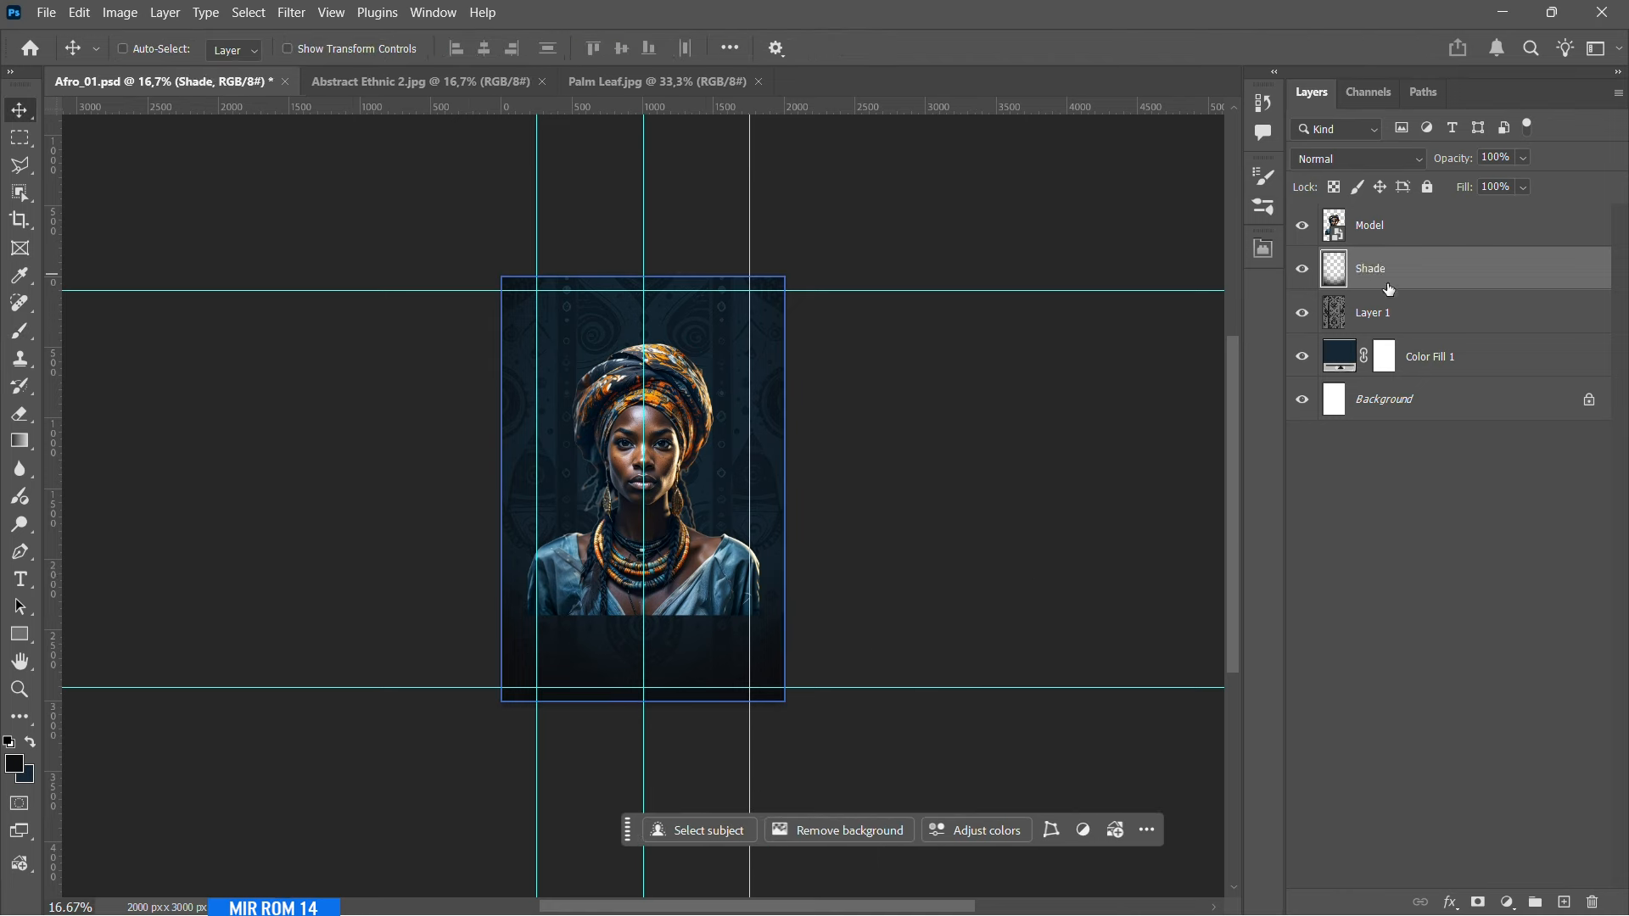
# - Rename the black-and-white pattern layer as Abstract Ethnic
pyautogui.doubleClick(1373, 312)
pyautogui.write('Abs')
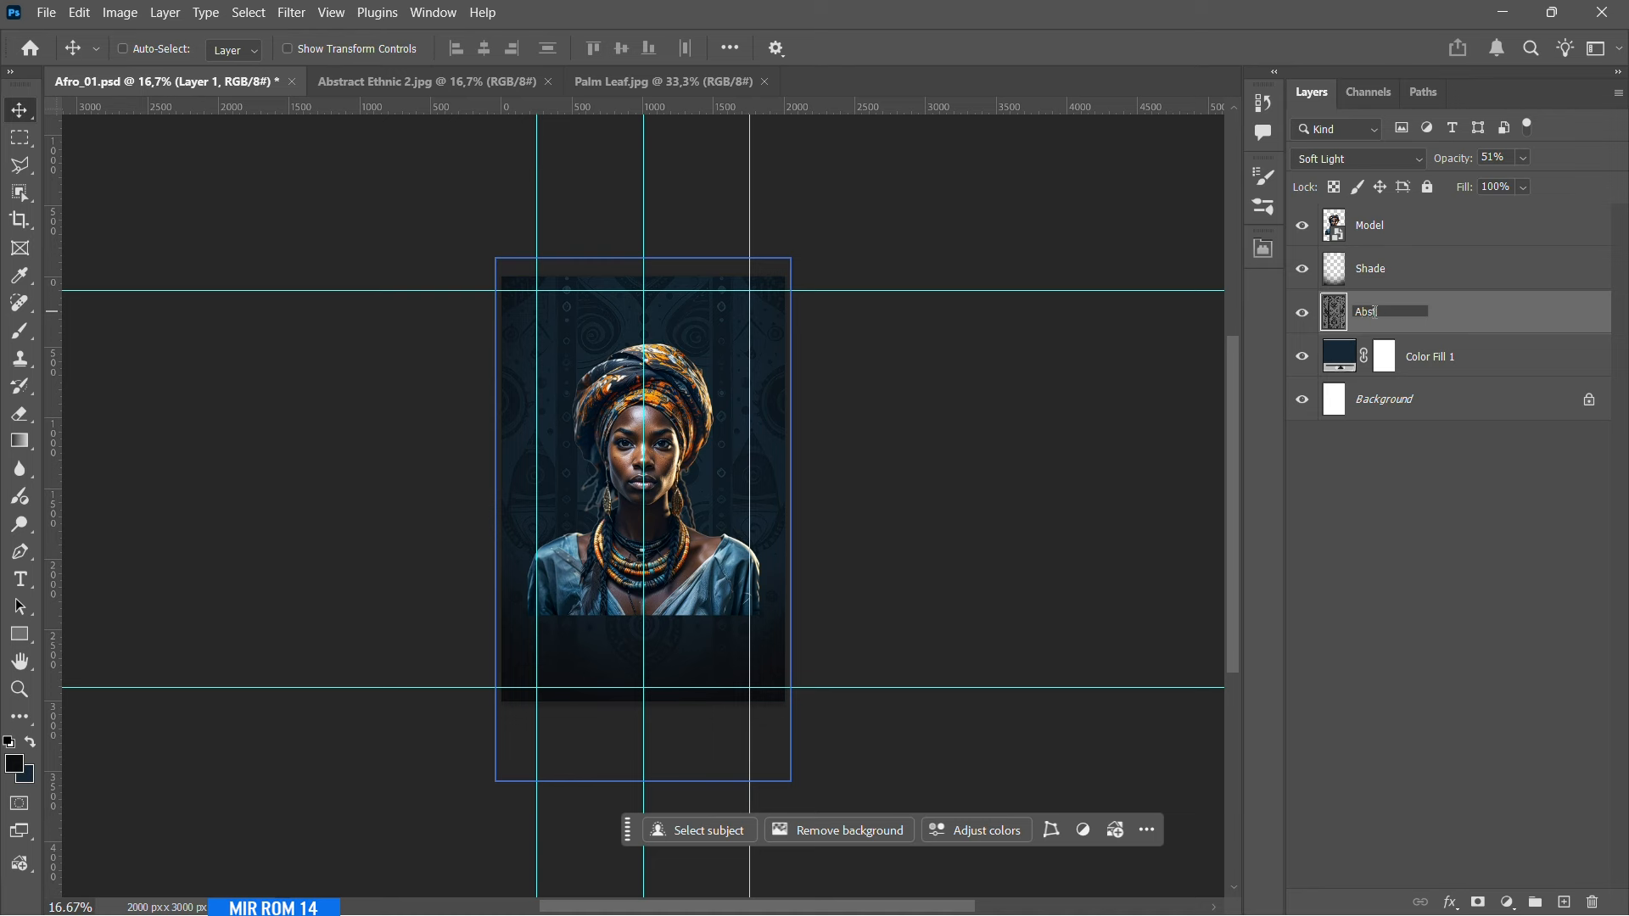
pyautogui.write('tract Ethnic')
pyautogui.press('Return')
# - Rename the solid colour fill layer as Change Color and select the Model layer
pyautogui.doubleClick(1428, 355)
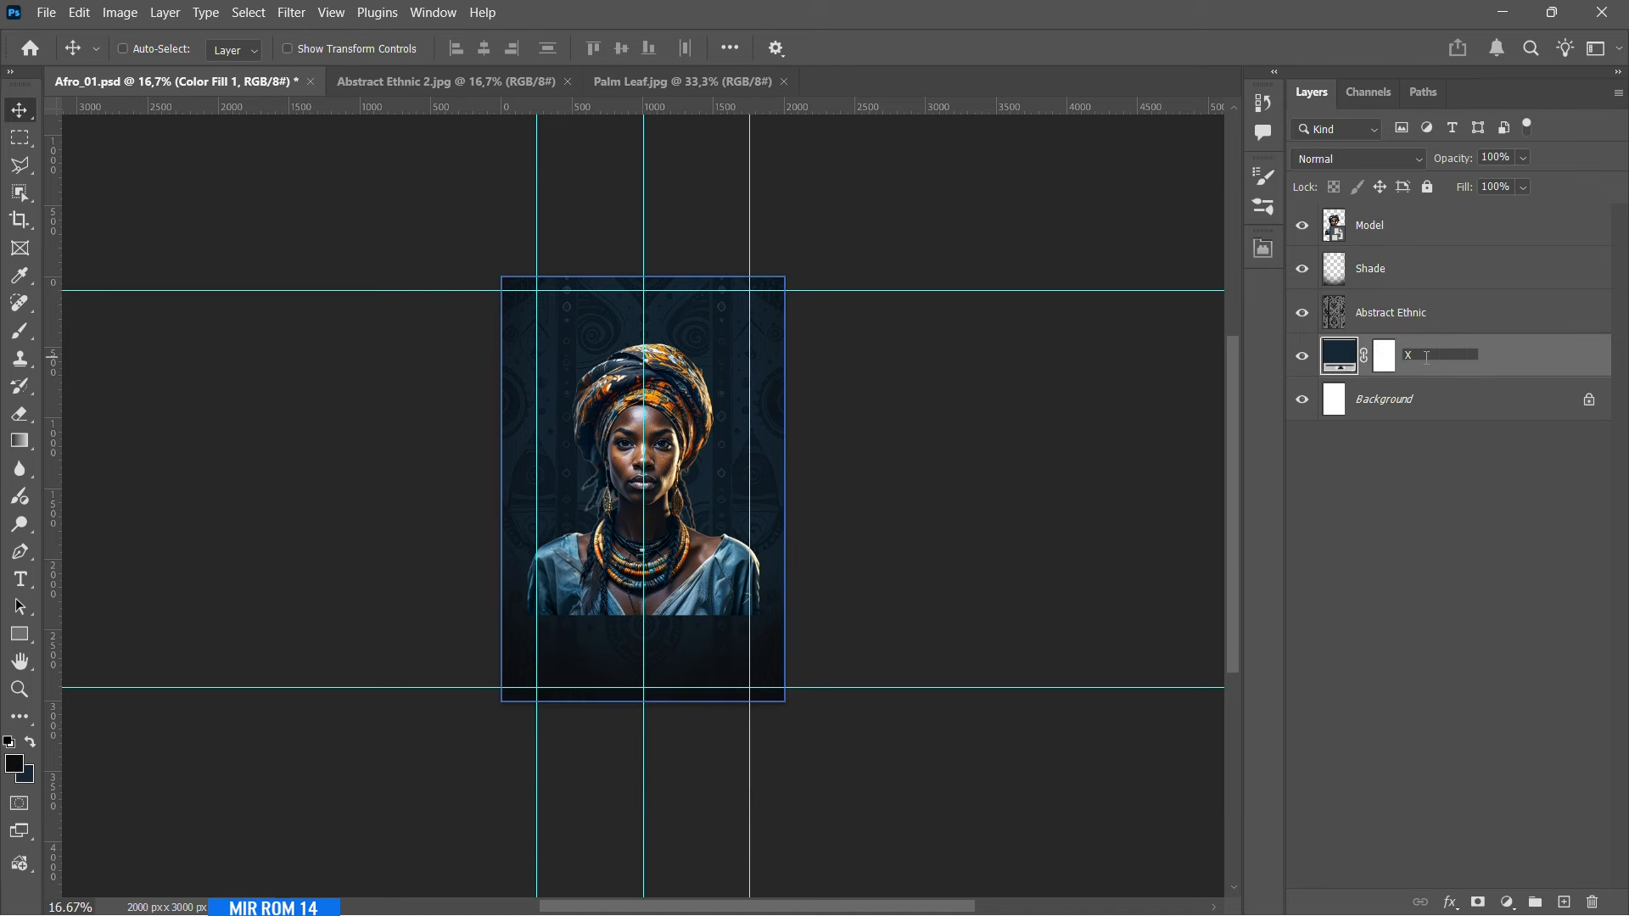
pyautogui.write('Change Color')
pyautogui.press('Return')
pyautogui.click(1473, 226)
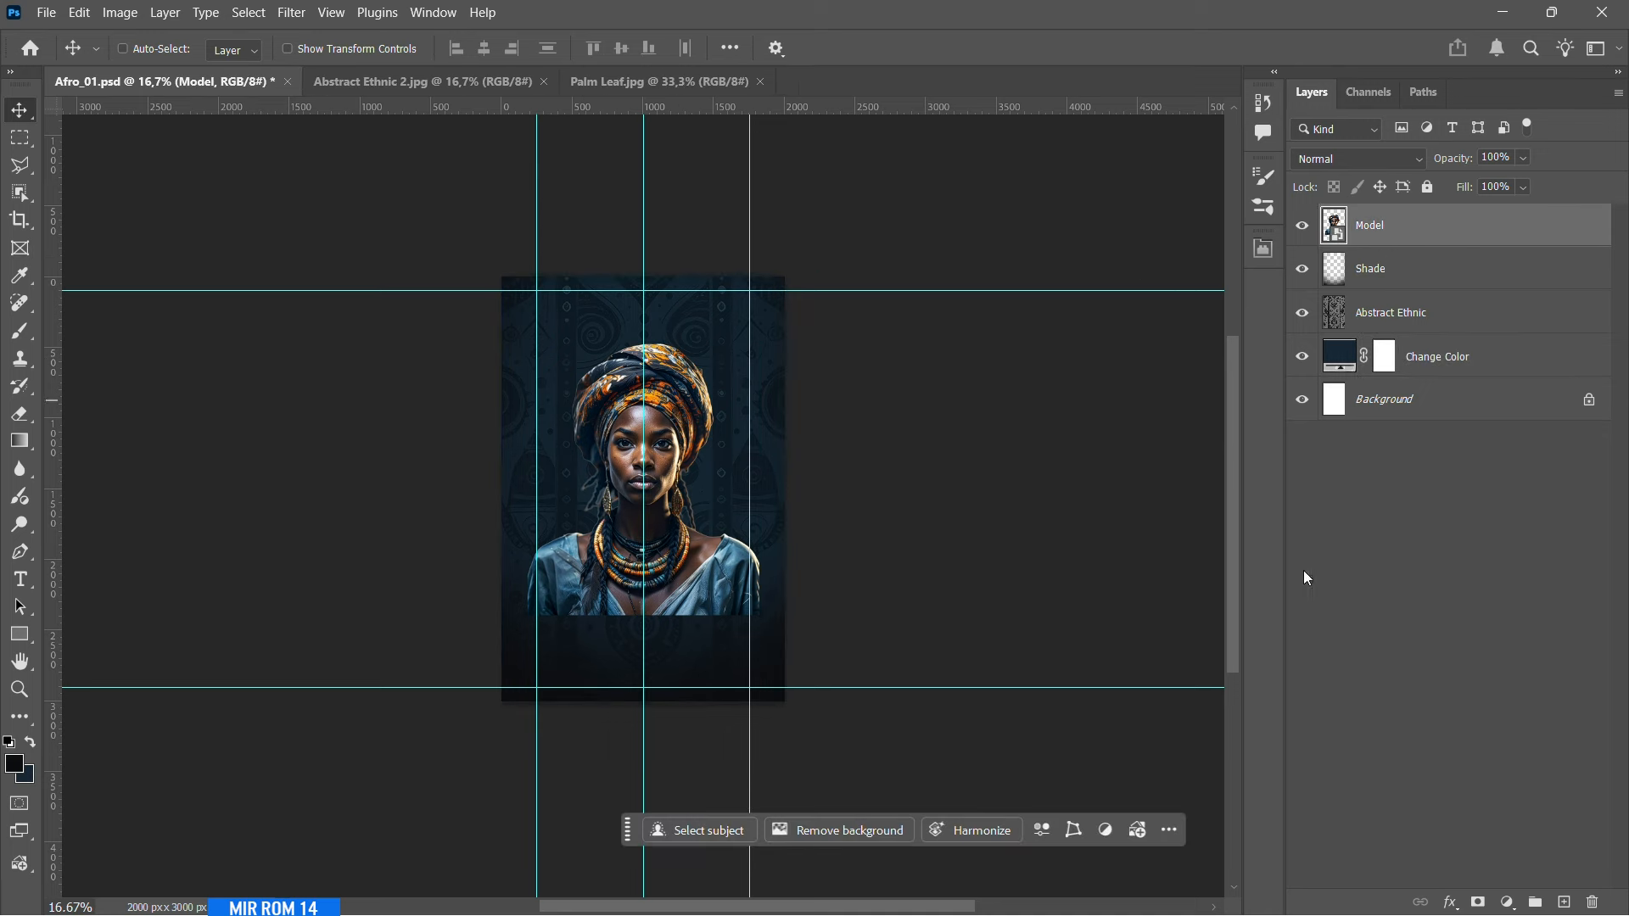
# - Add a Levels adjustment layer clipped to the Model layer and set its shadow input level to 8
pyautogui.click(1510, 901)
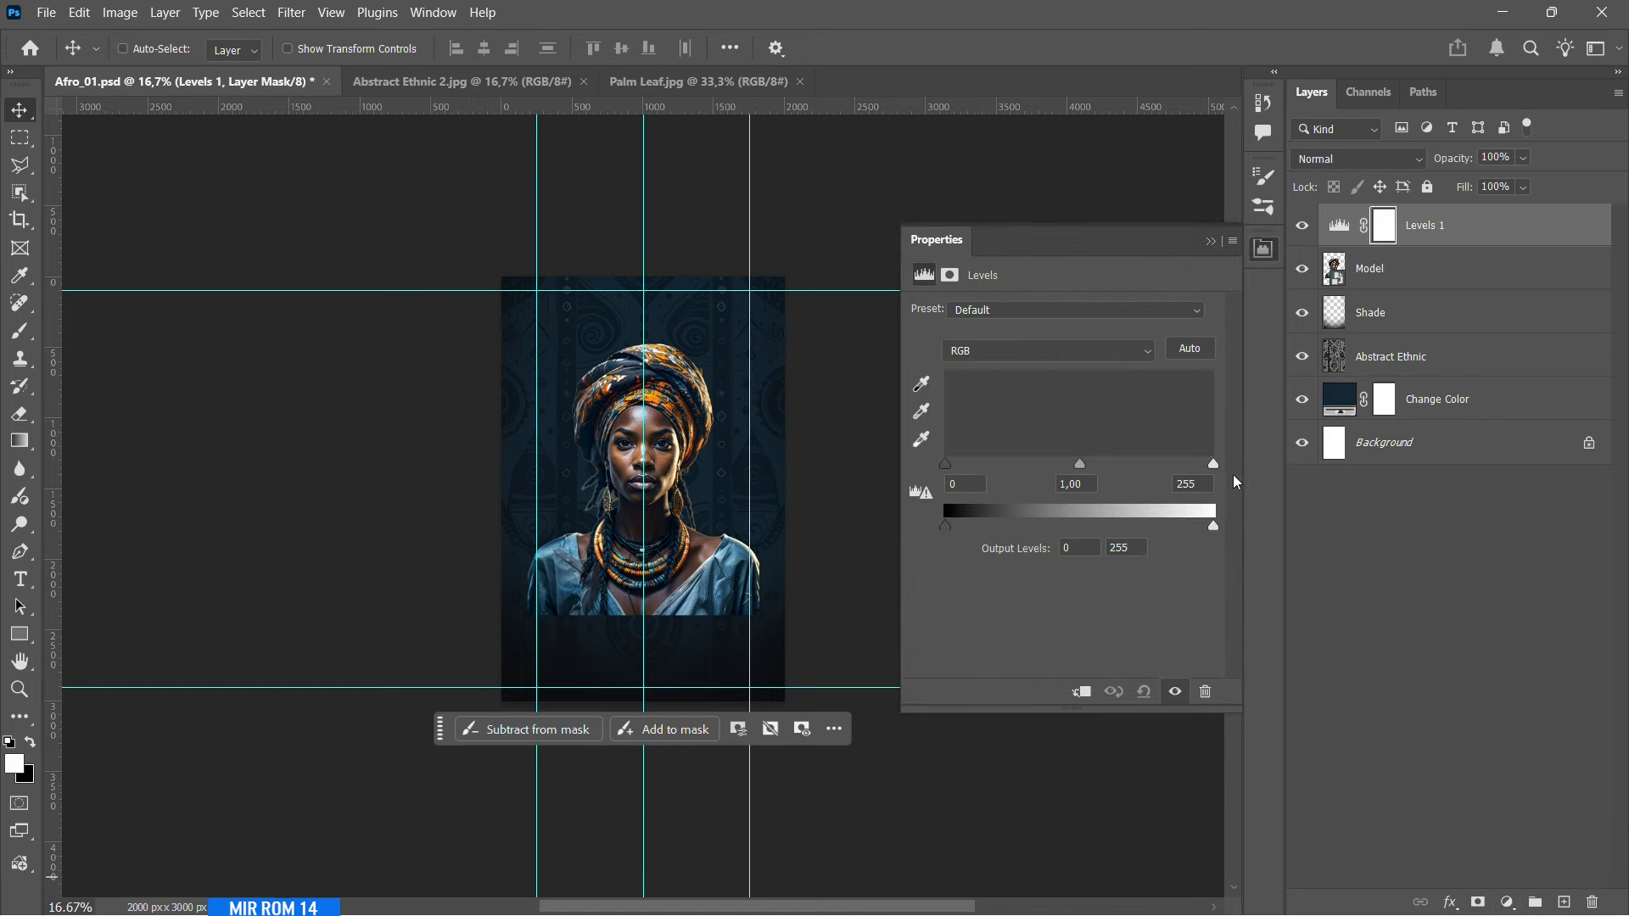
pyautogui.click(1521, 568)
pyautogui.click(1082, 693)
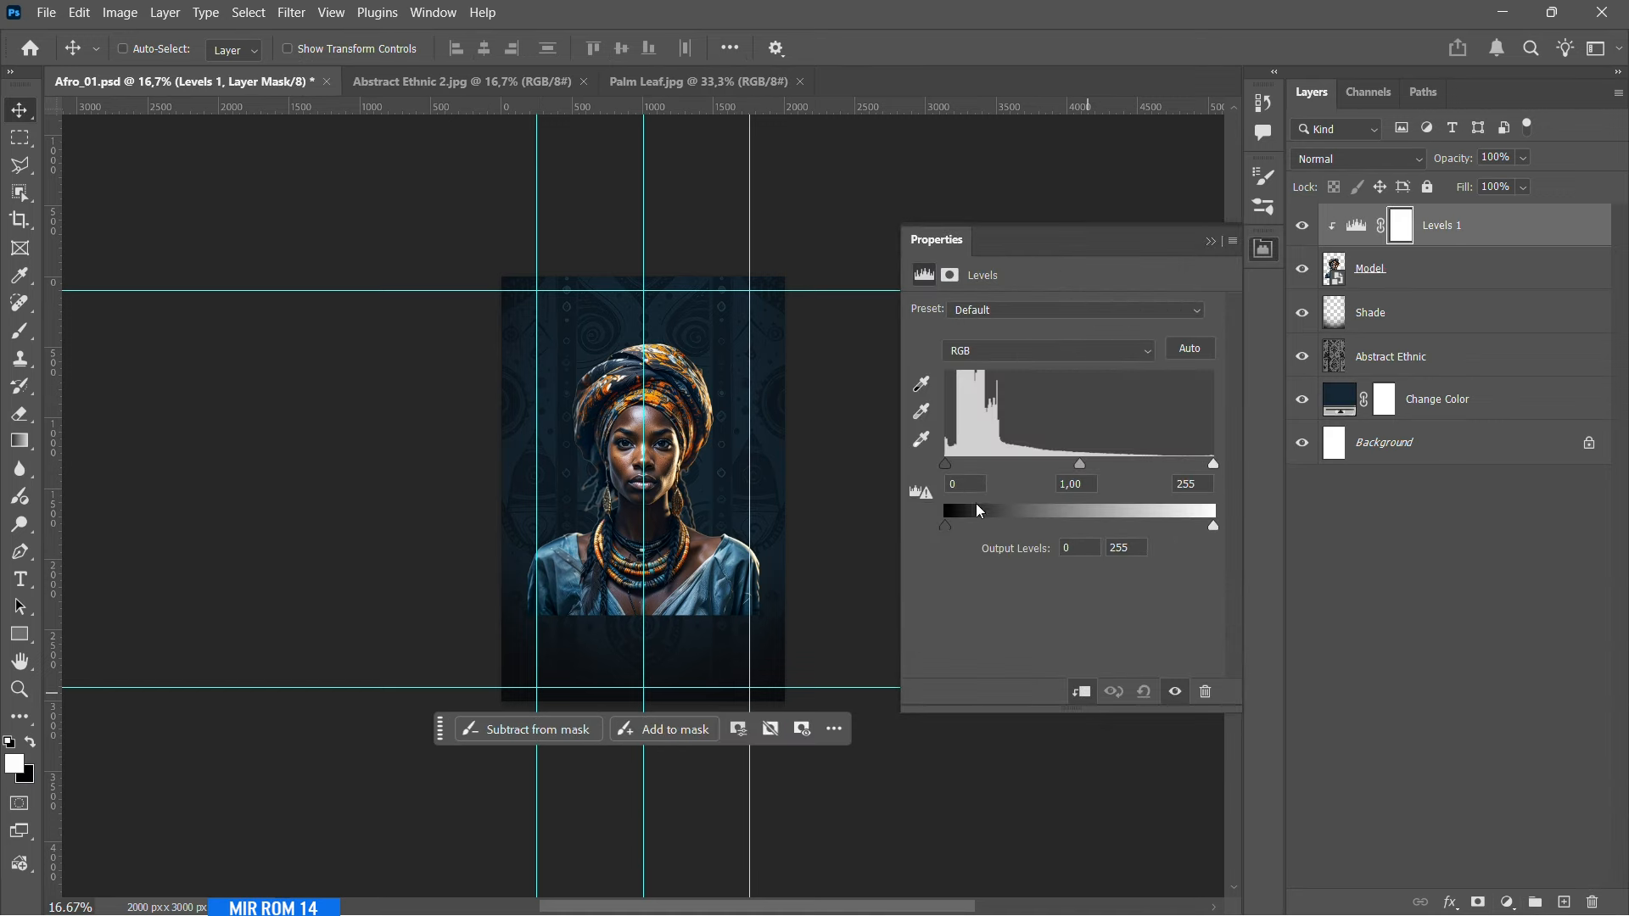
pyautogui.press('Up')
pyautogui.press('Up')
pyautogui.press('Up')
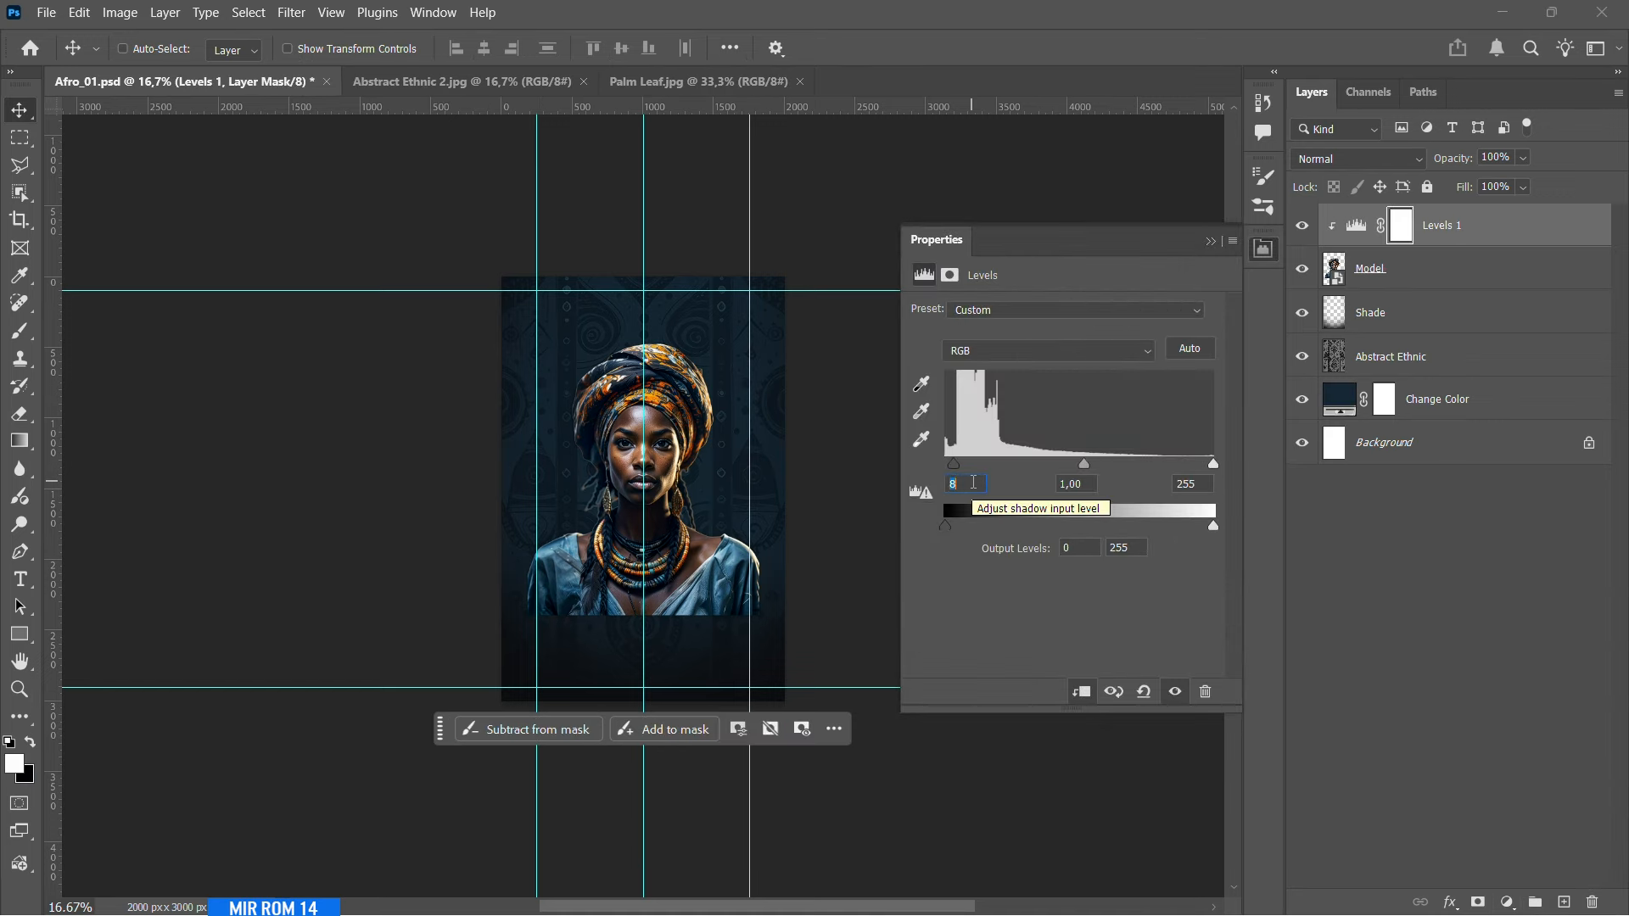
# - Set the clipped Levels adjustment's midtone input to 0,97 and its highlight input to 249
pyautogui.moveTo(1085, 466); pyautogui.dragTo(1100, 471)
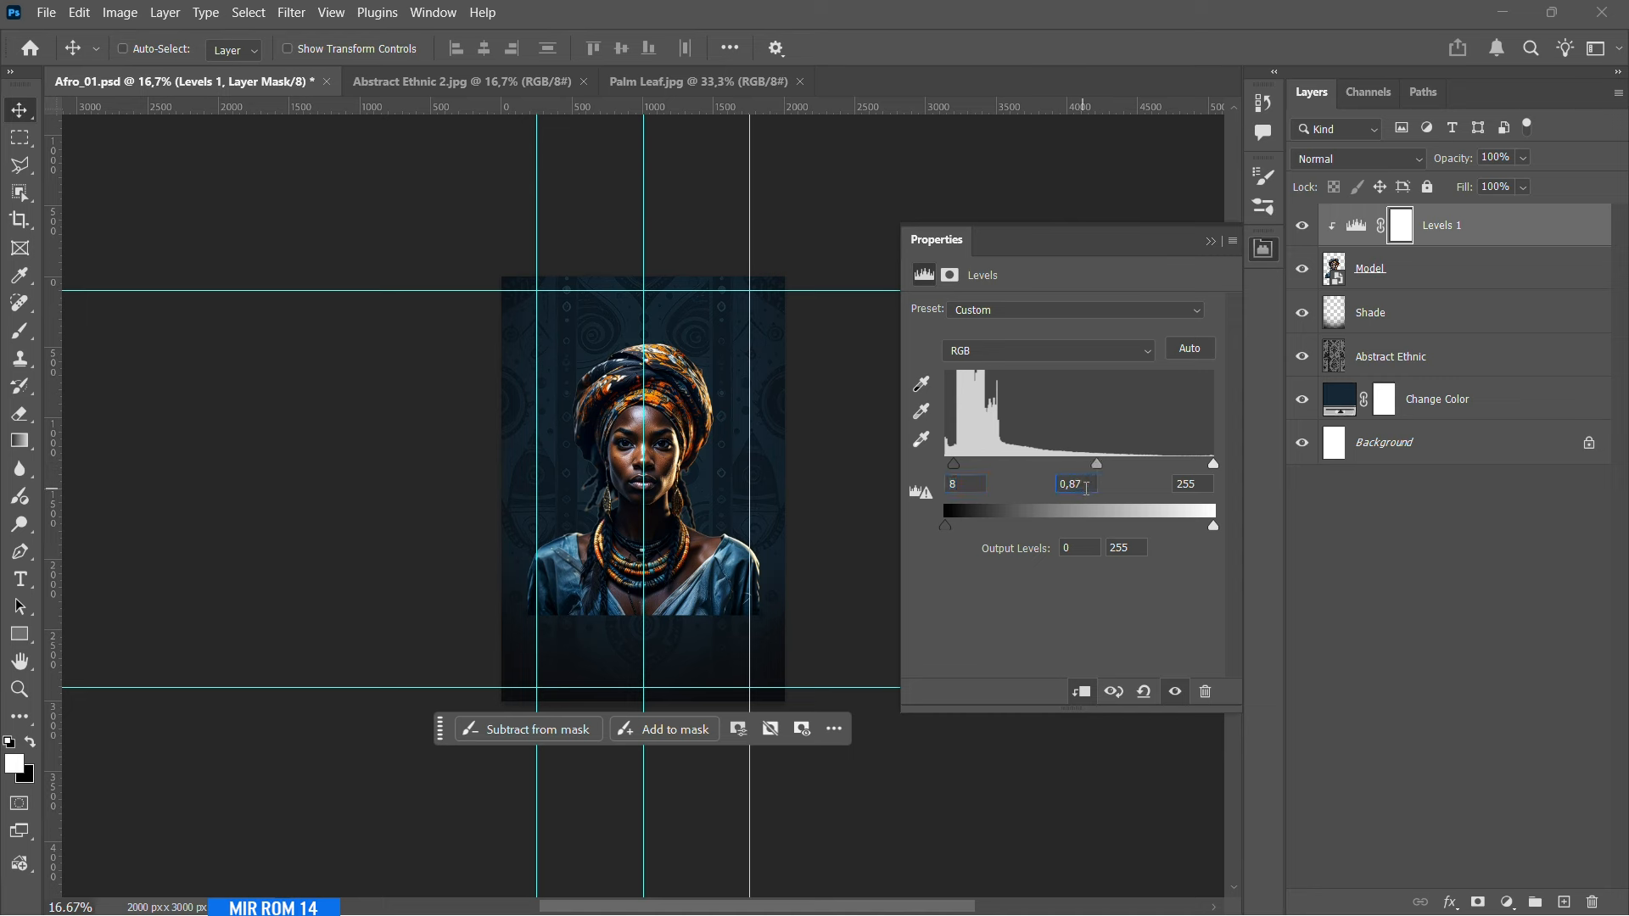
pyautogui.press('Up')
pyautogui.press('Up')
pyautogui.click(1205, 483)
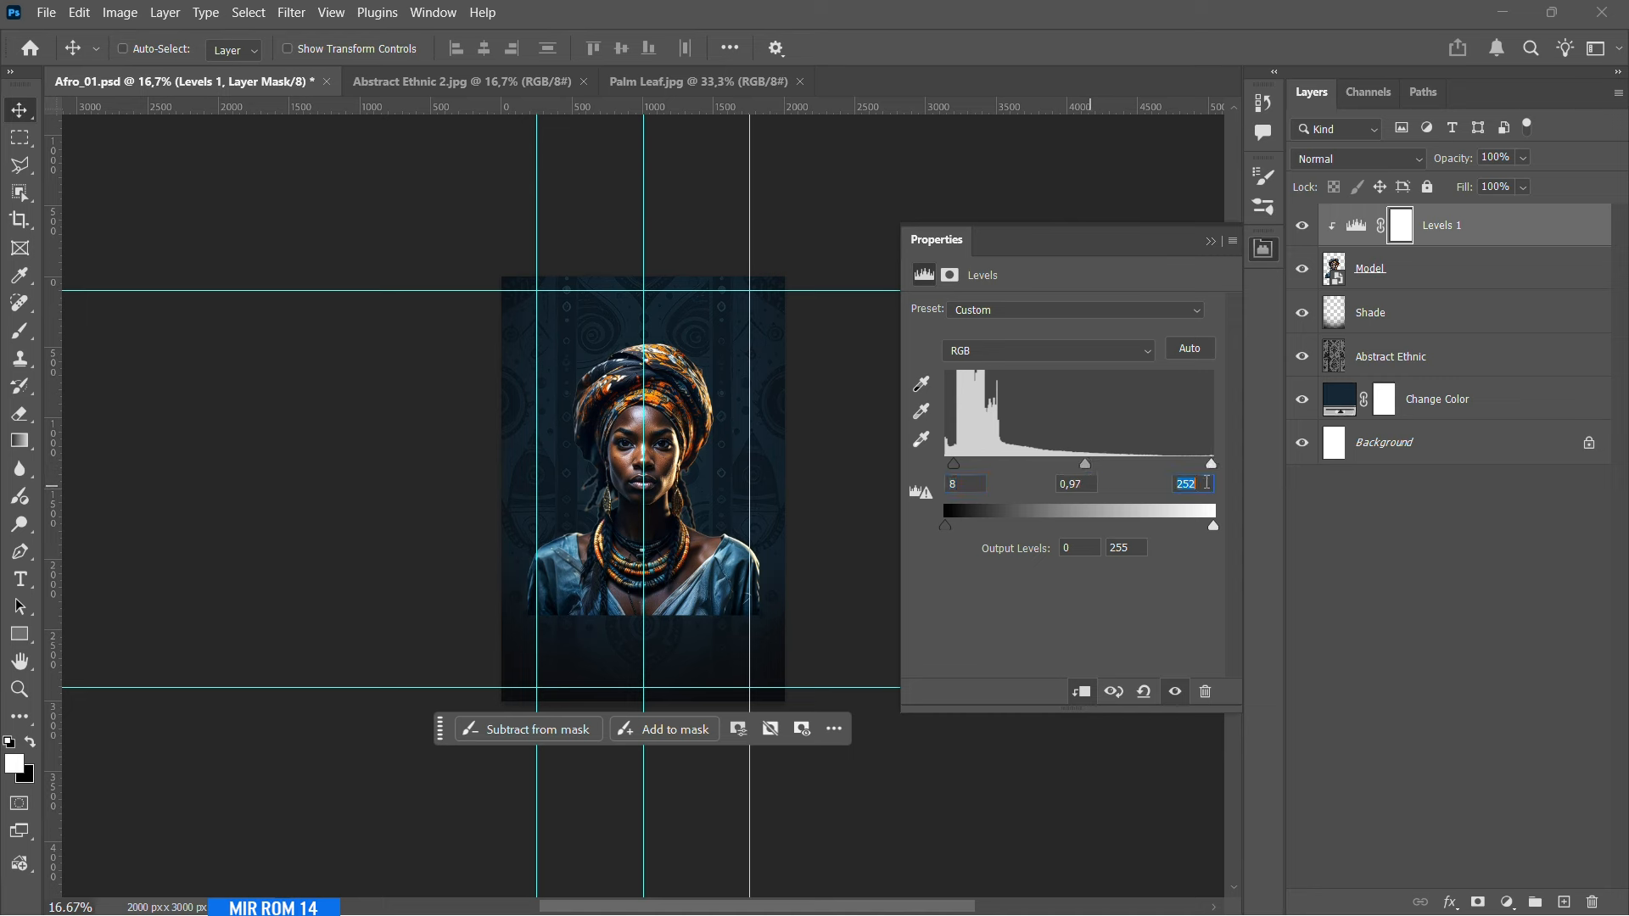
pyautogui.press('Down')
pyautogui.press('Down')
pyautogui.press('Down')
pyautogui.press('Down')
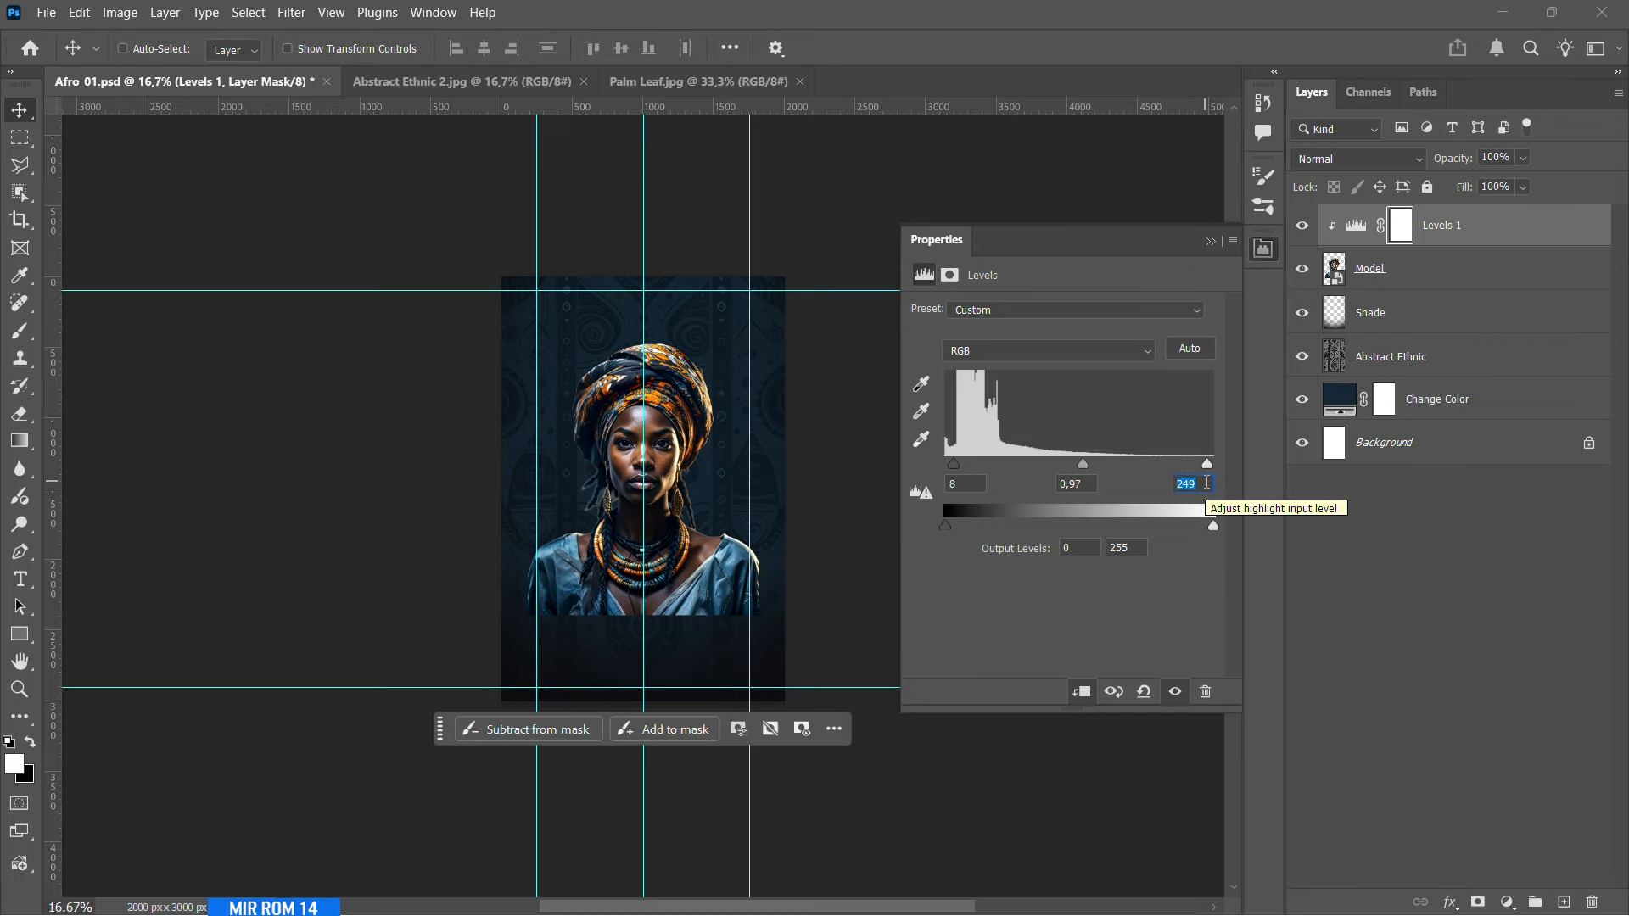
pyautogui.click(1213, 241)
# - Hide the guides and compare the portrait with the Levels 1 adjustment off and on, ending with the Model layer selected
pyautogui.hotkey('ctrl', '+')
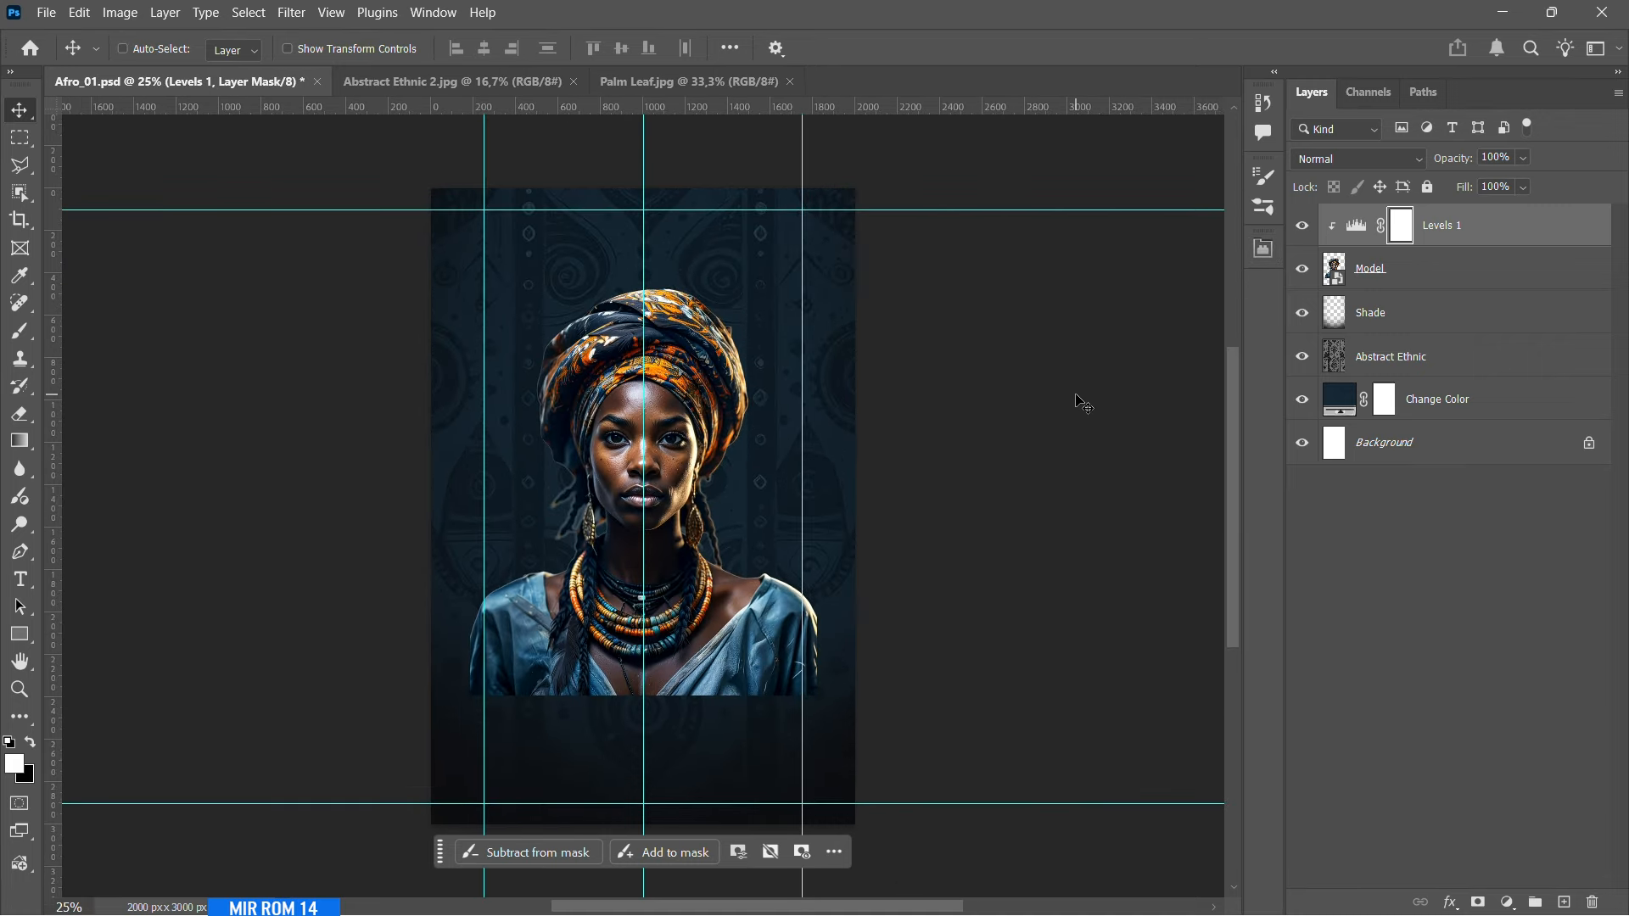
pyautogui.hotkey('ctrl', ';')
pyautogui.click(1303, 225)
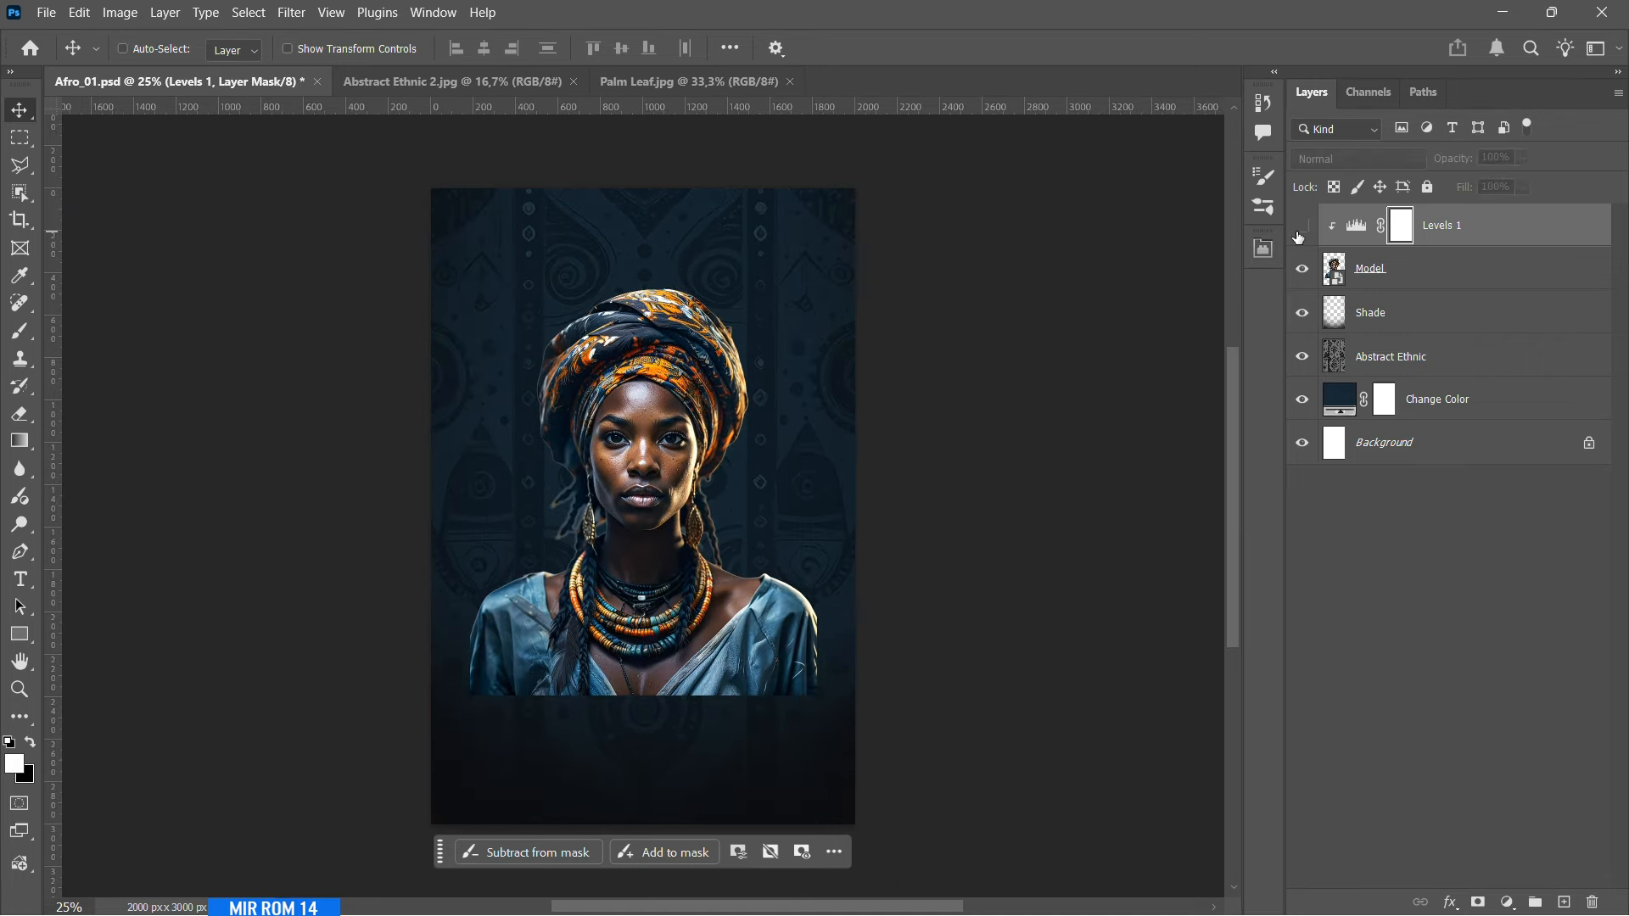
pyautogui.click(1356, 225)
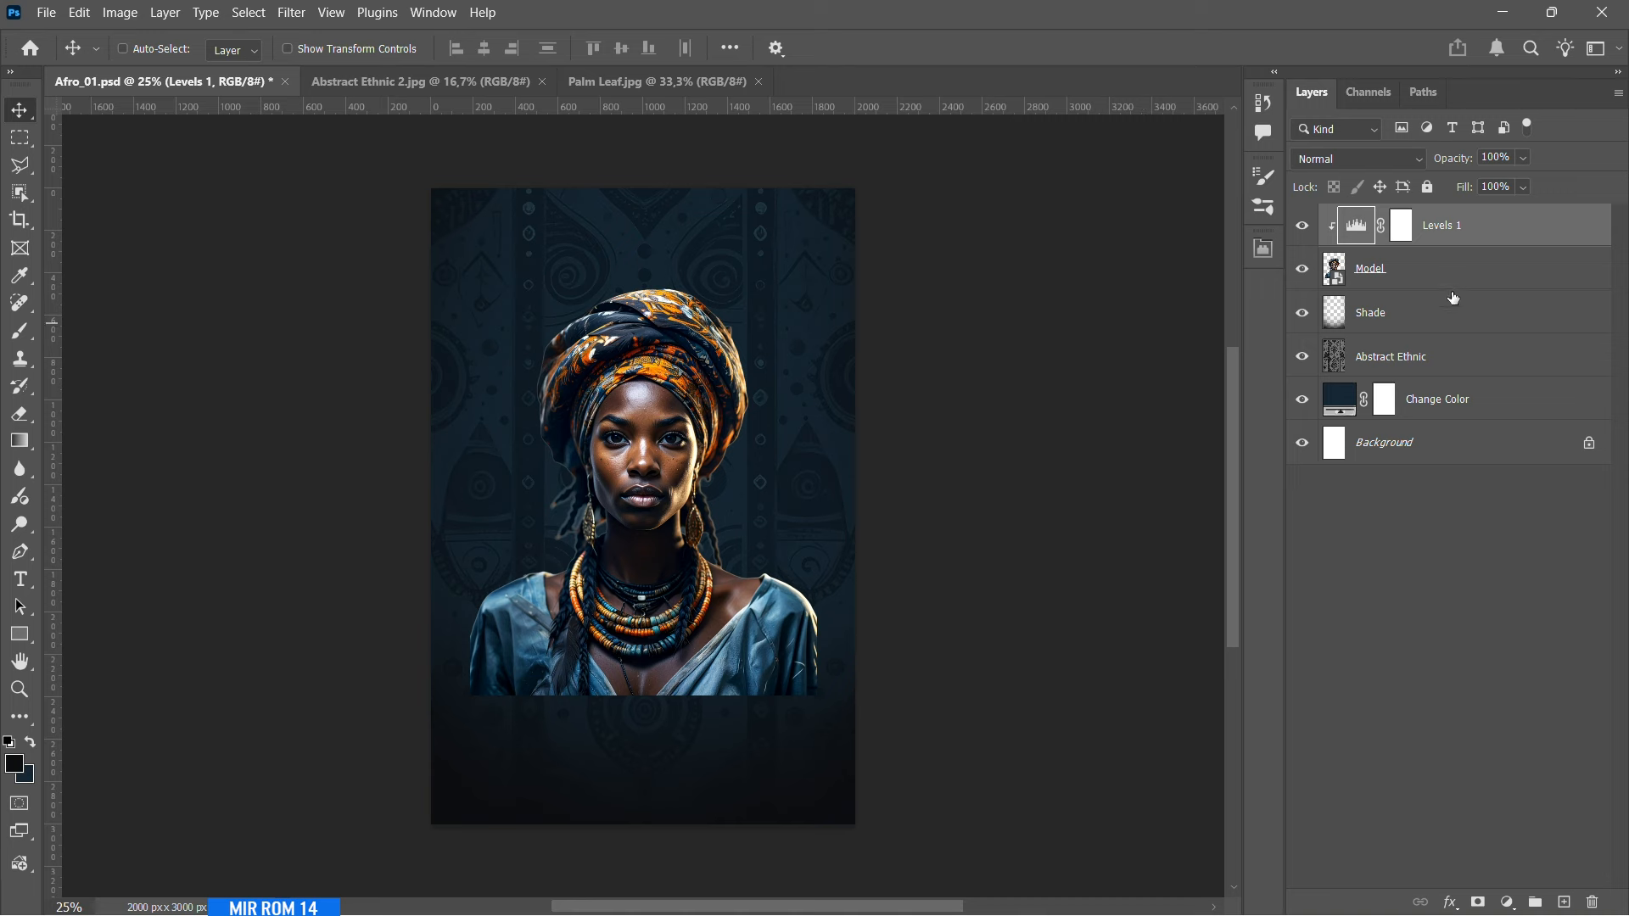
pyautogui.click(1416, 276)
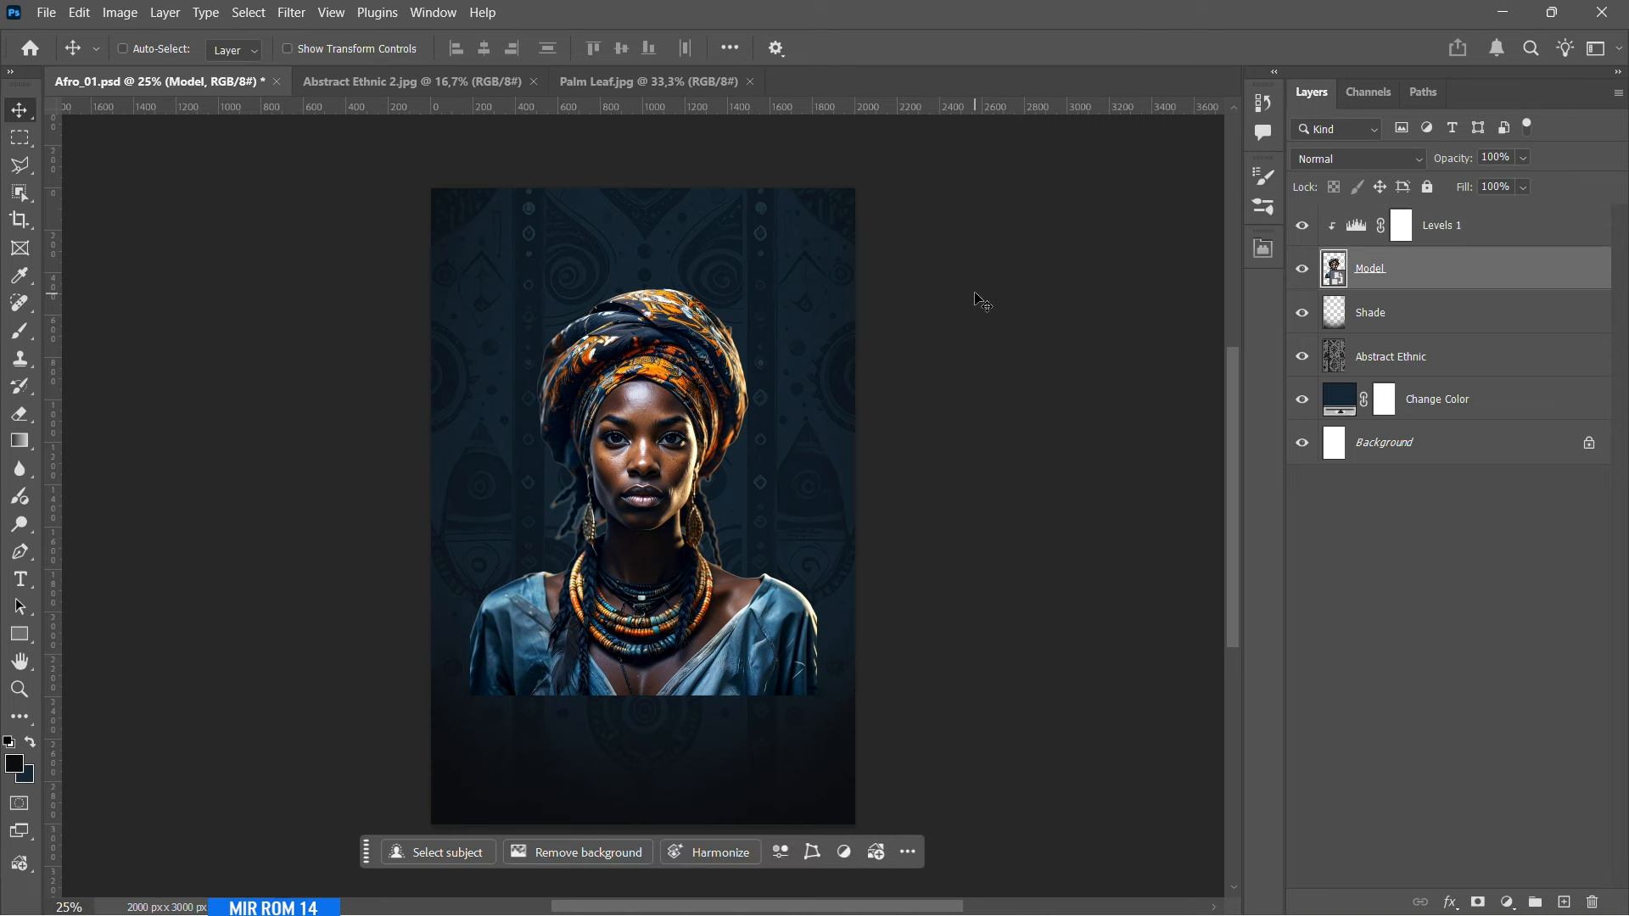
# - Increase the contrast of the Abstract Ethnic 2.jpg image using Levels with shadow input 26 and a lowered highlight input
pyautogui.hotkey('alt', 'Tab')
pyautogui.click(397, 80)
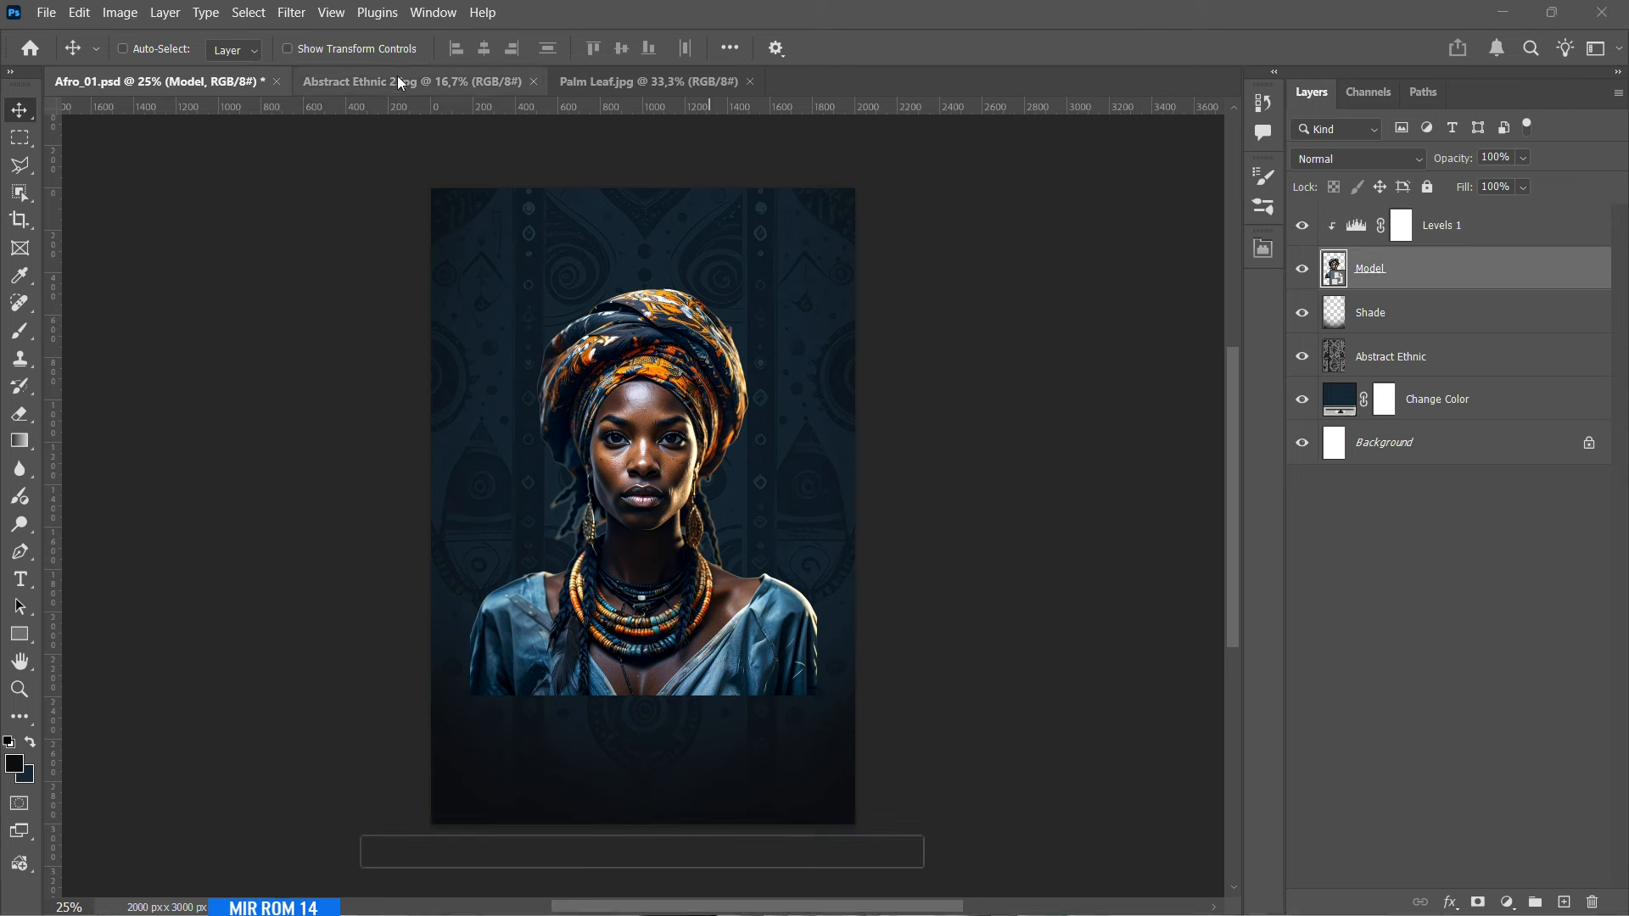
pyautogui.click(120, 13)
pyautogui.moveTo(149, 63)
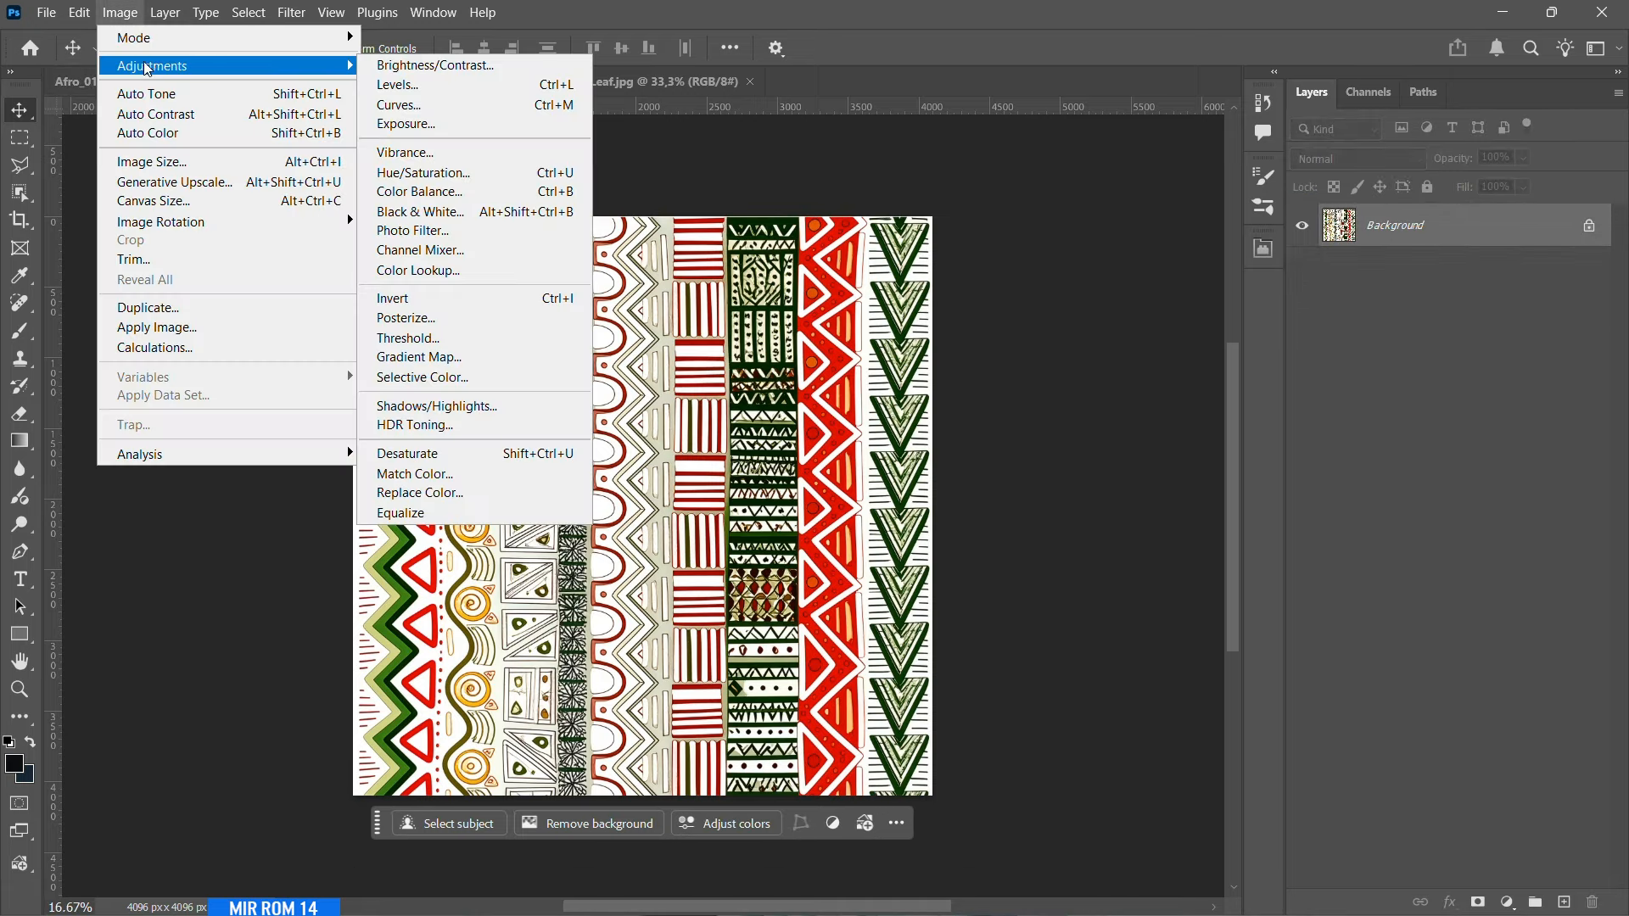
pyautogui.click(406, 88)
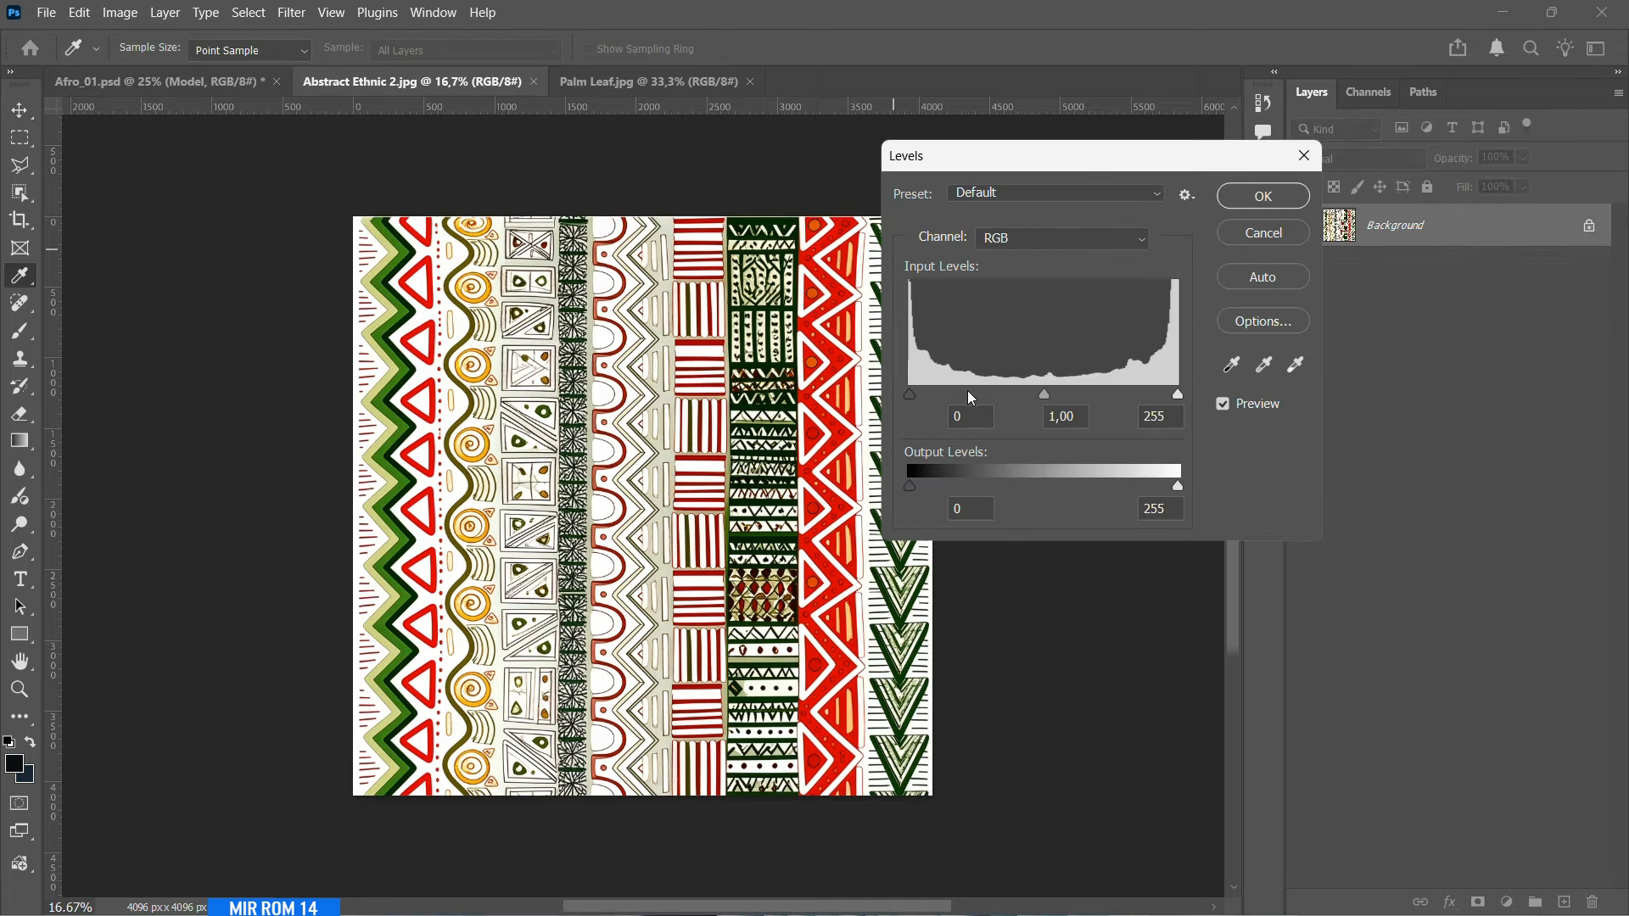
pyautogui.moveTo(909, 396); pyautogui.dragTo(939, 397)
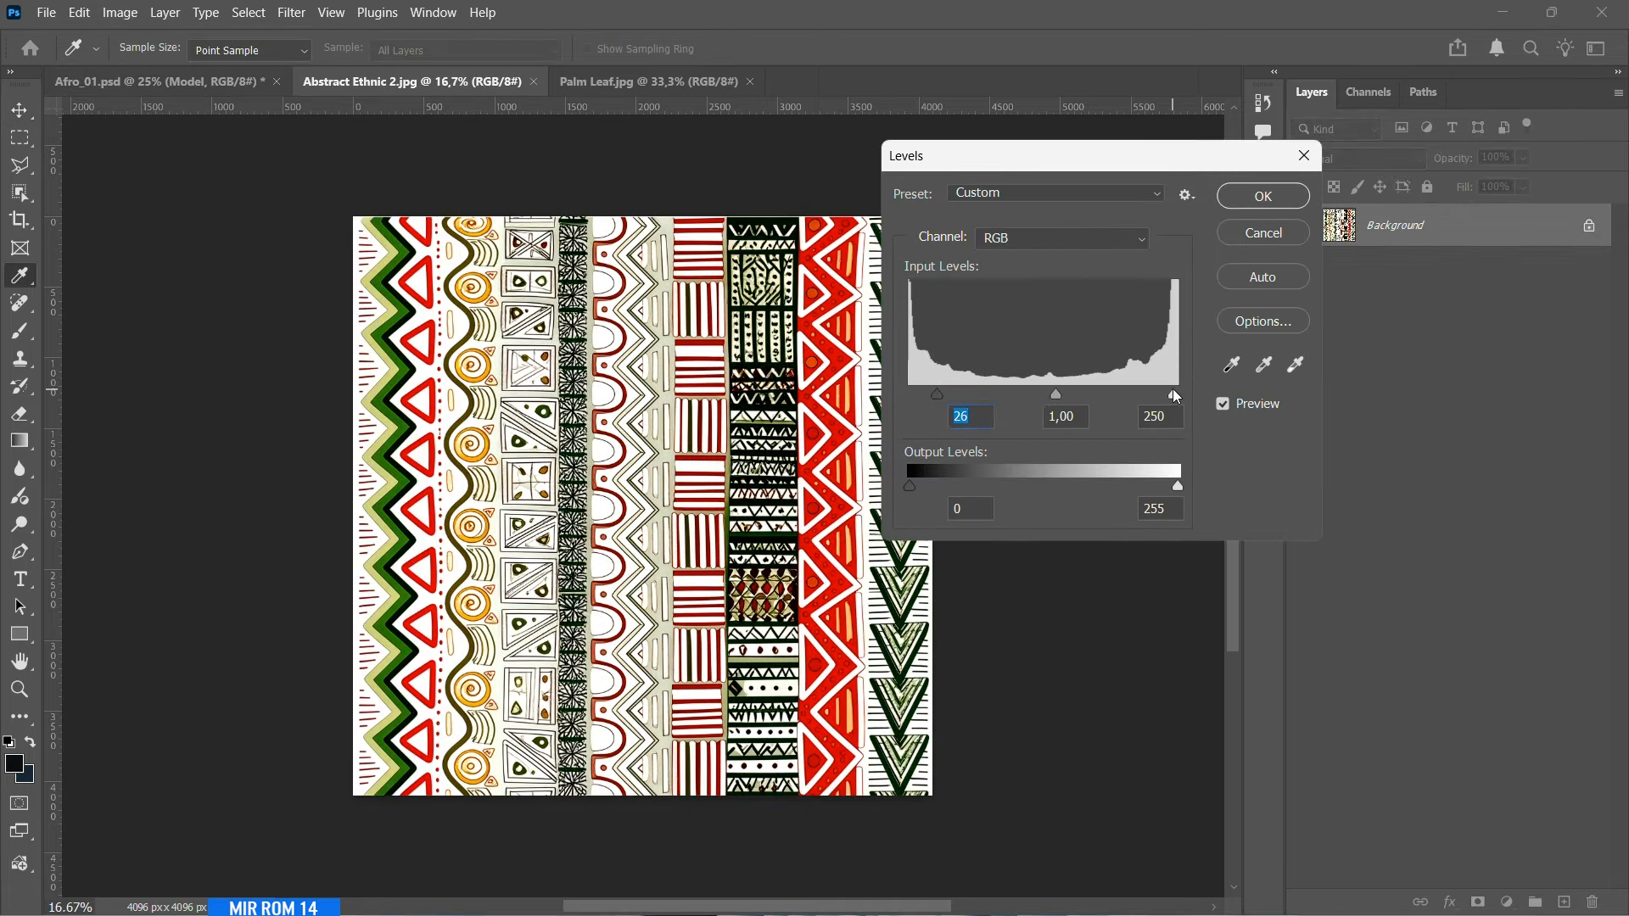
pyautogui.moveTo(1176, 397); pyautogui.dragTo(1160, 397)
pyautogui.click(1264, 196)
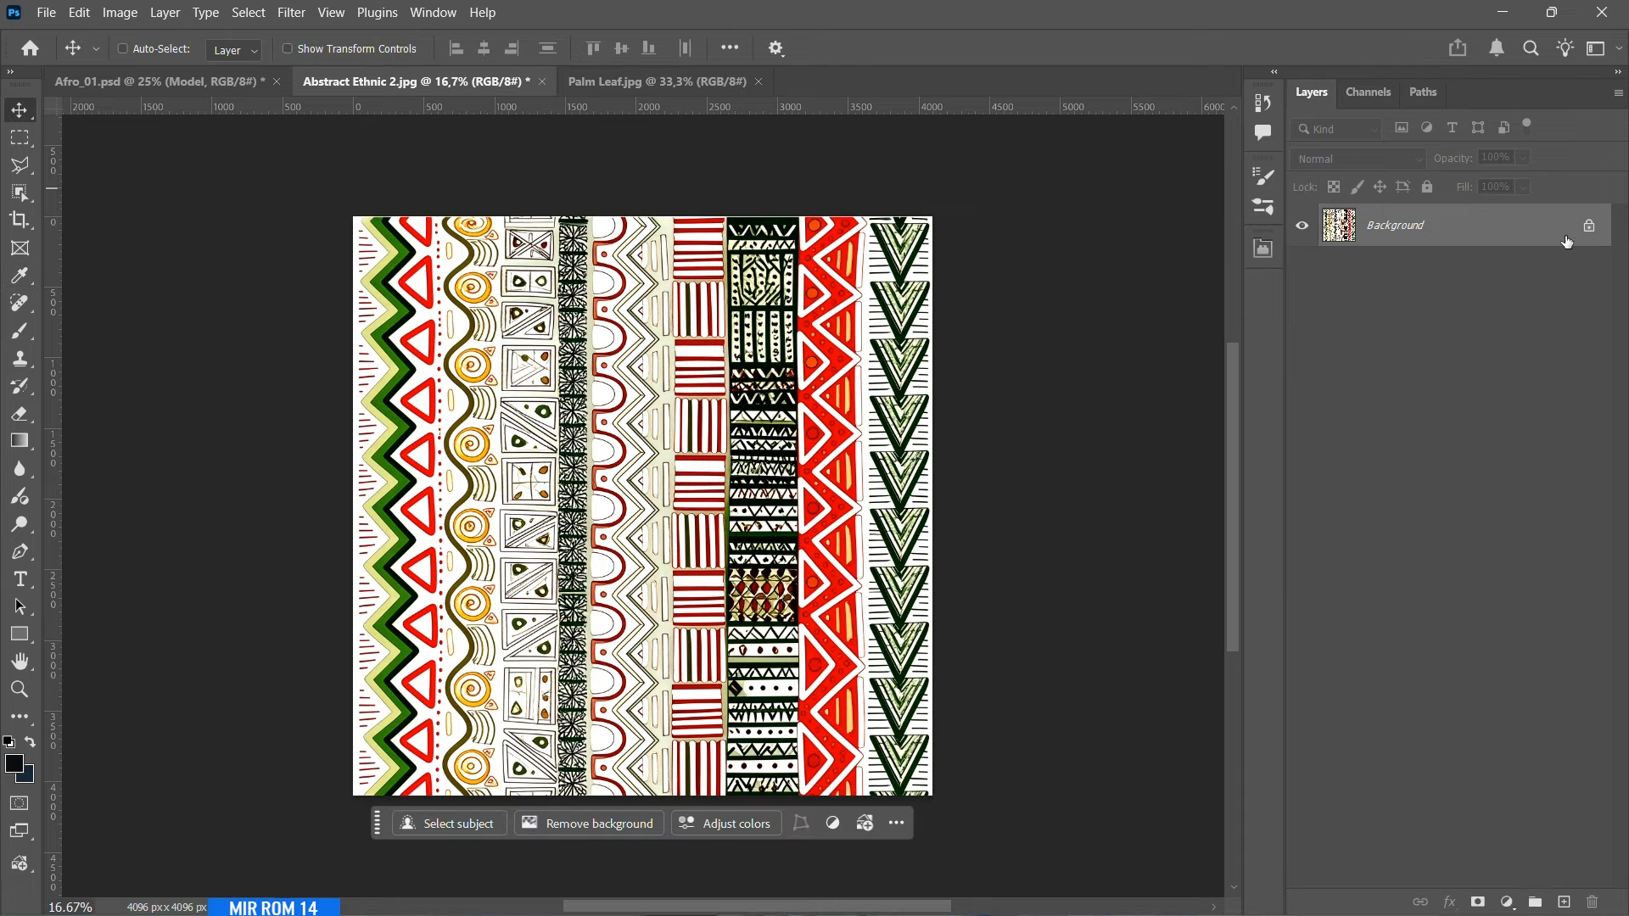
# - Unlock the pattern image's Background layer and copy its entire content
pyautogui.click(1590, 224)
pyautogui.hotkey('ctrl', 'a')
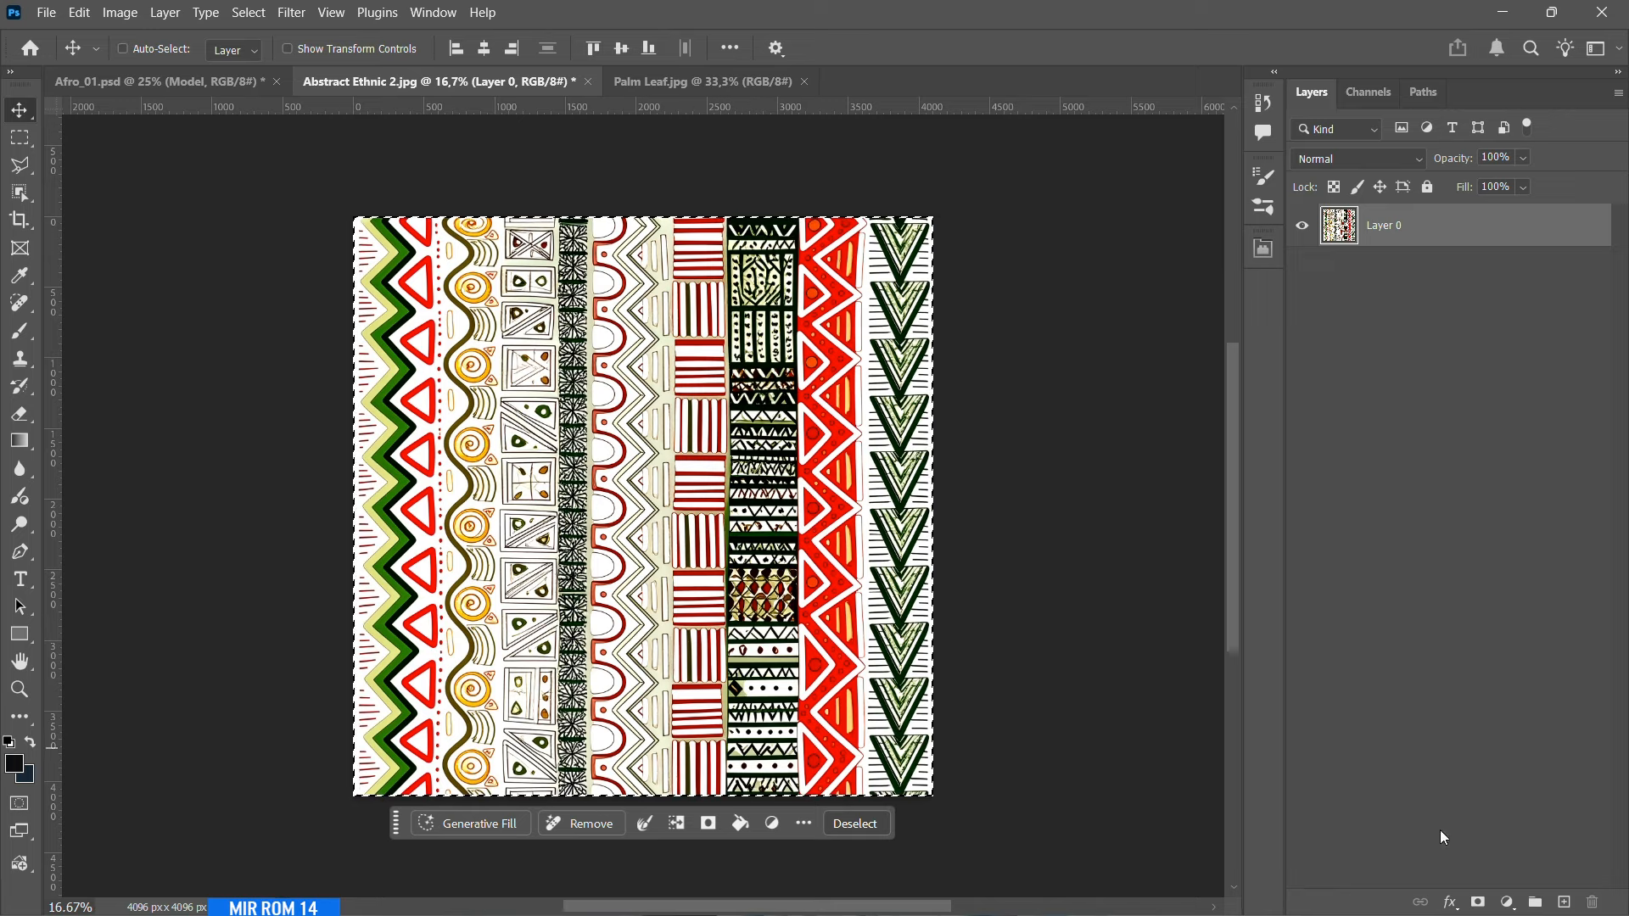
# - Add a white Solid Color fill layer above the pattern layer
pyautogui.click(1508, 902)
pyautogui.click(1523, 867)
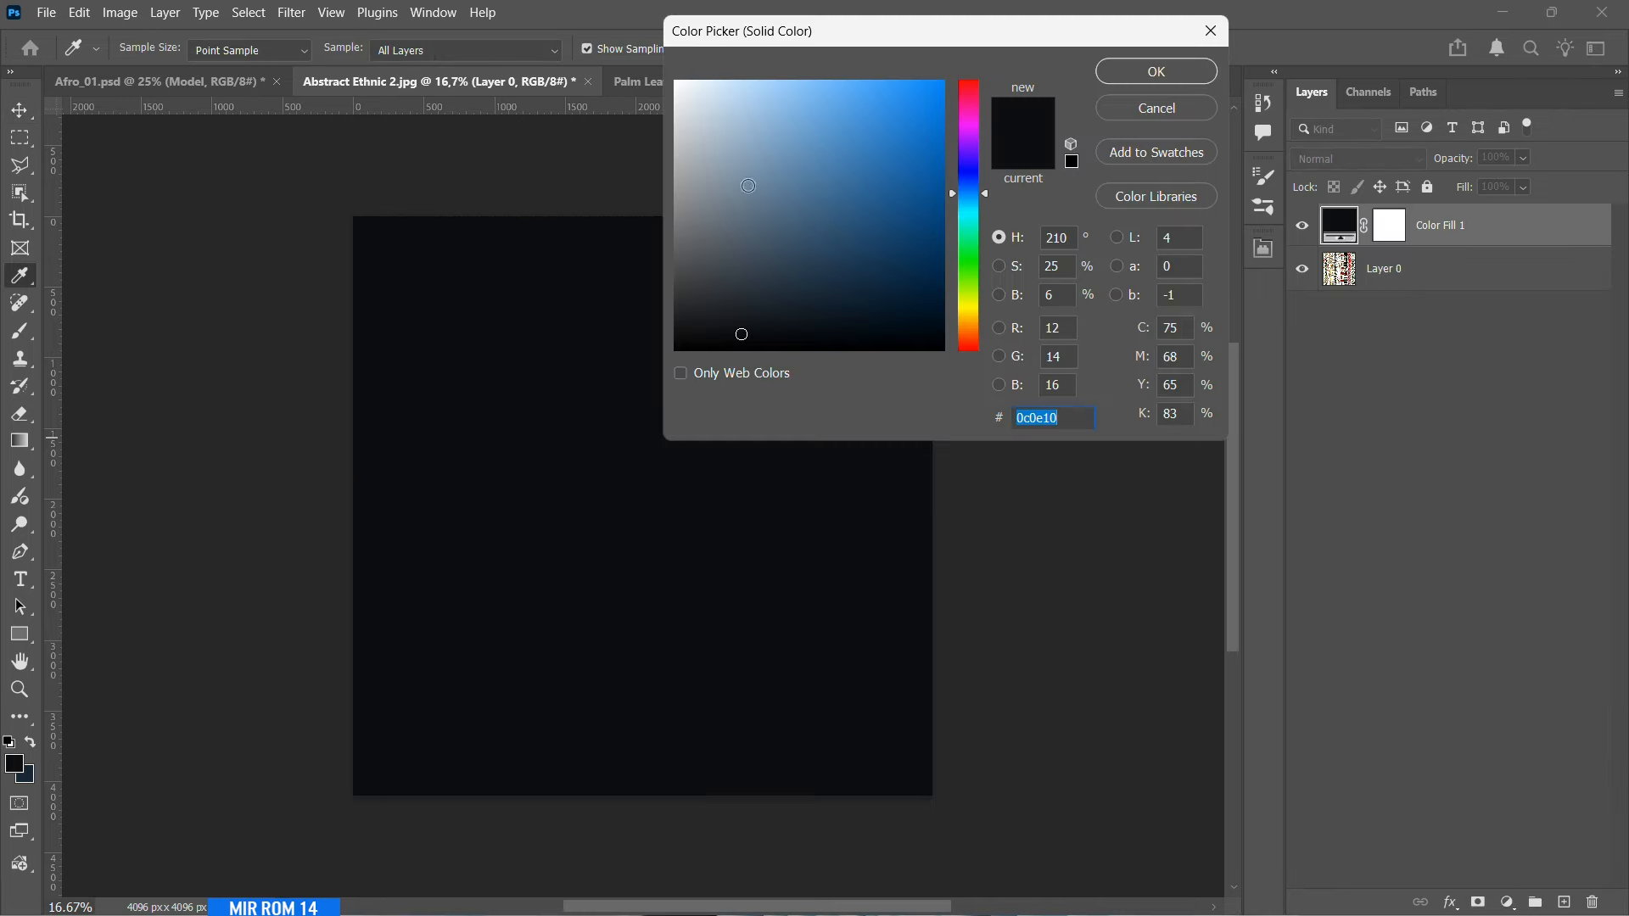
pyautogui.moveTo(748, 185); pyautogui.dragTo(656, 78)
pyautogui.click(1102, 82)
pyautogui.press('v')
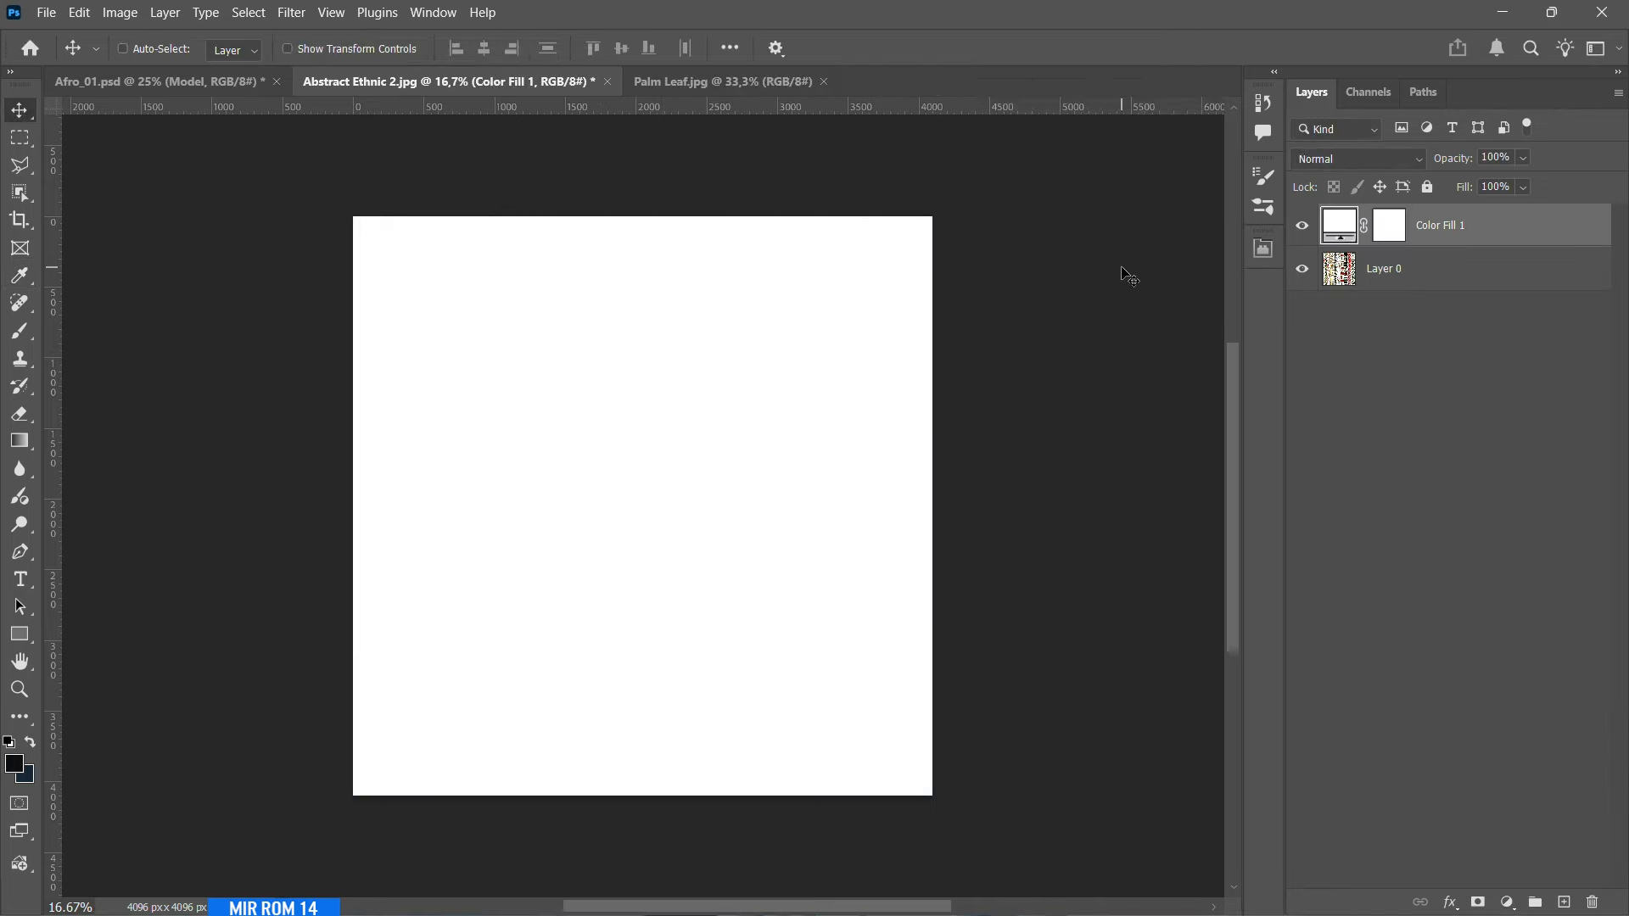
# - Paste the copied pattern into the white fill layer's mask, deselect it and hide the original Layer 0
pyautogui.keyDown('alt'); pyautogui.click(1392, 226); pyautogui.keyUp('alt')
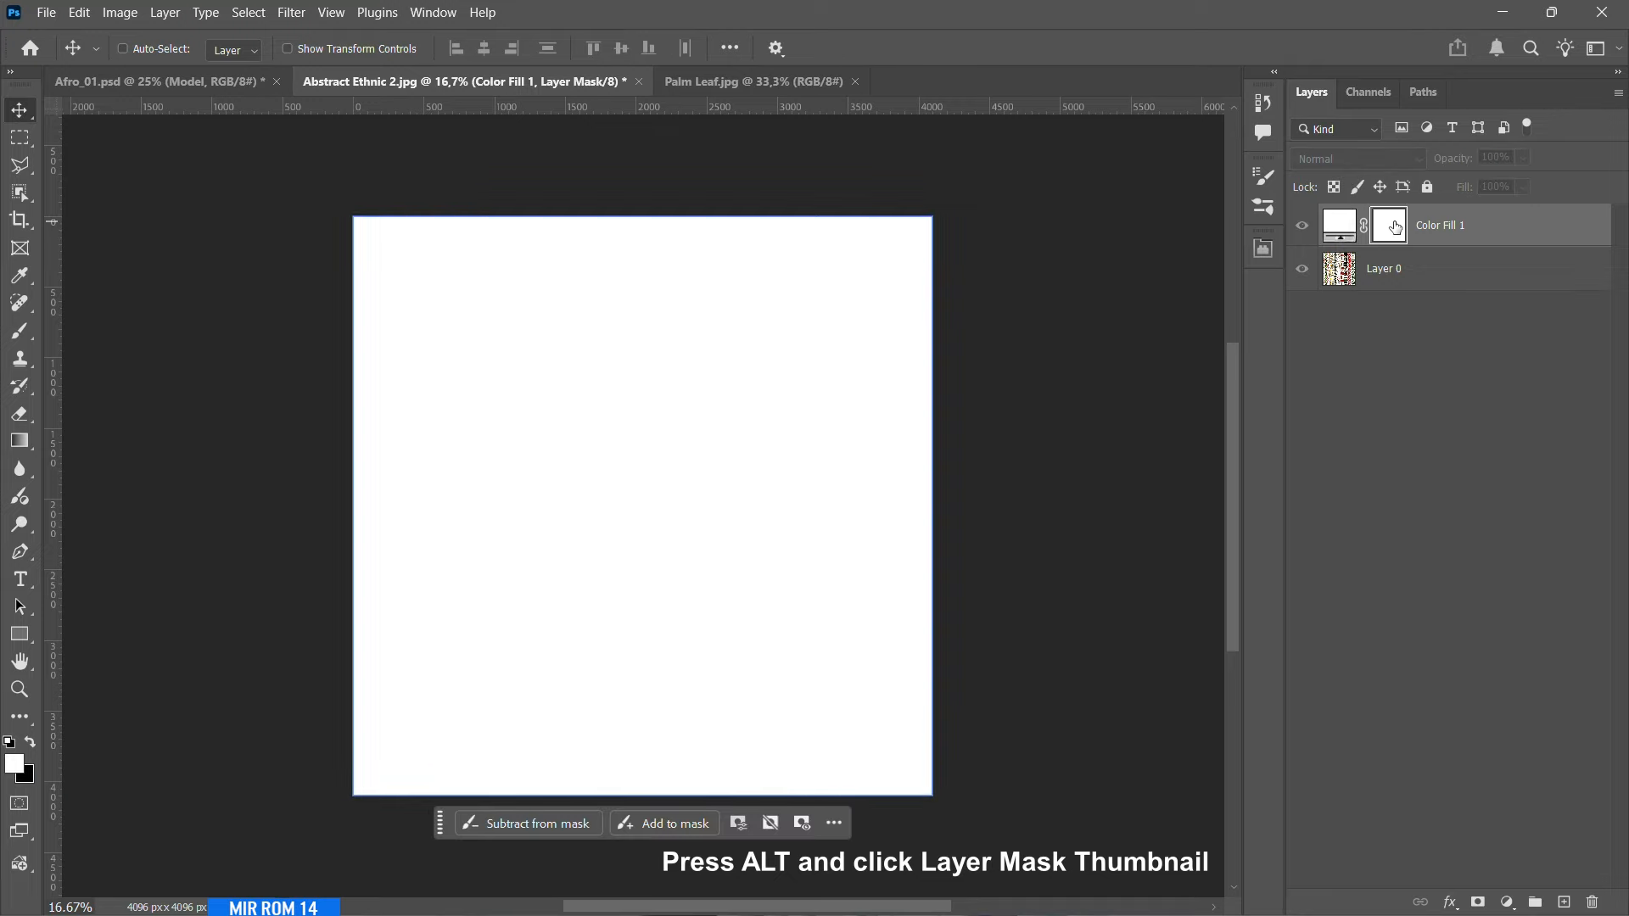
pyautogui.hotkey('ctrl', 'v')
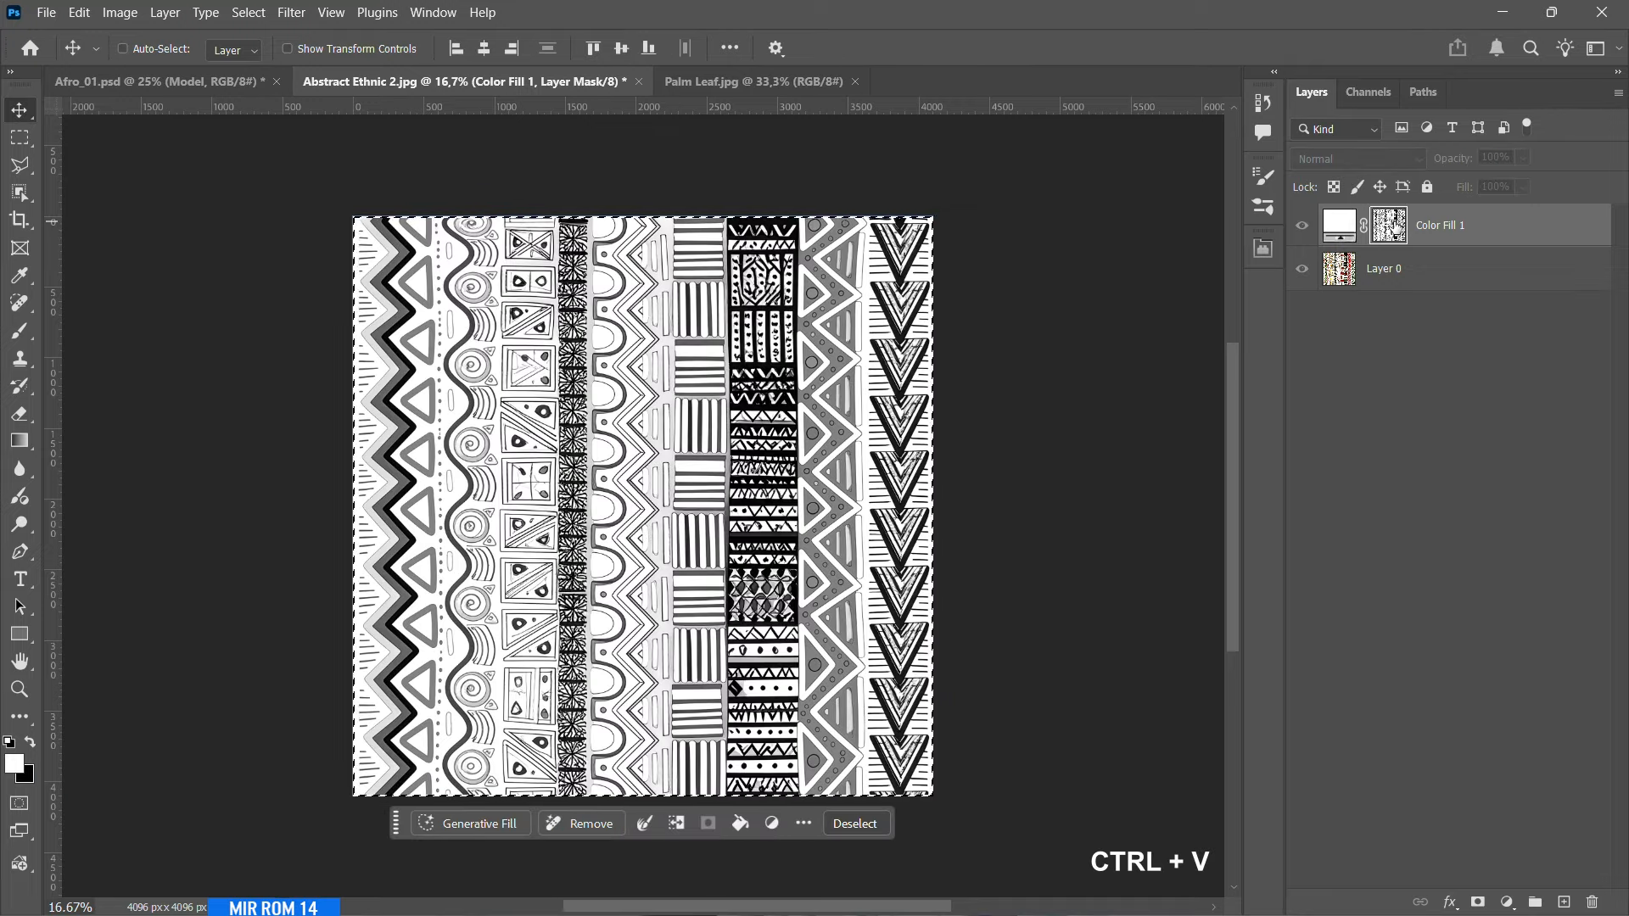
pyautogui.hotkey('ctrl', 'd')
pyautogui.click(1307, 273)
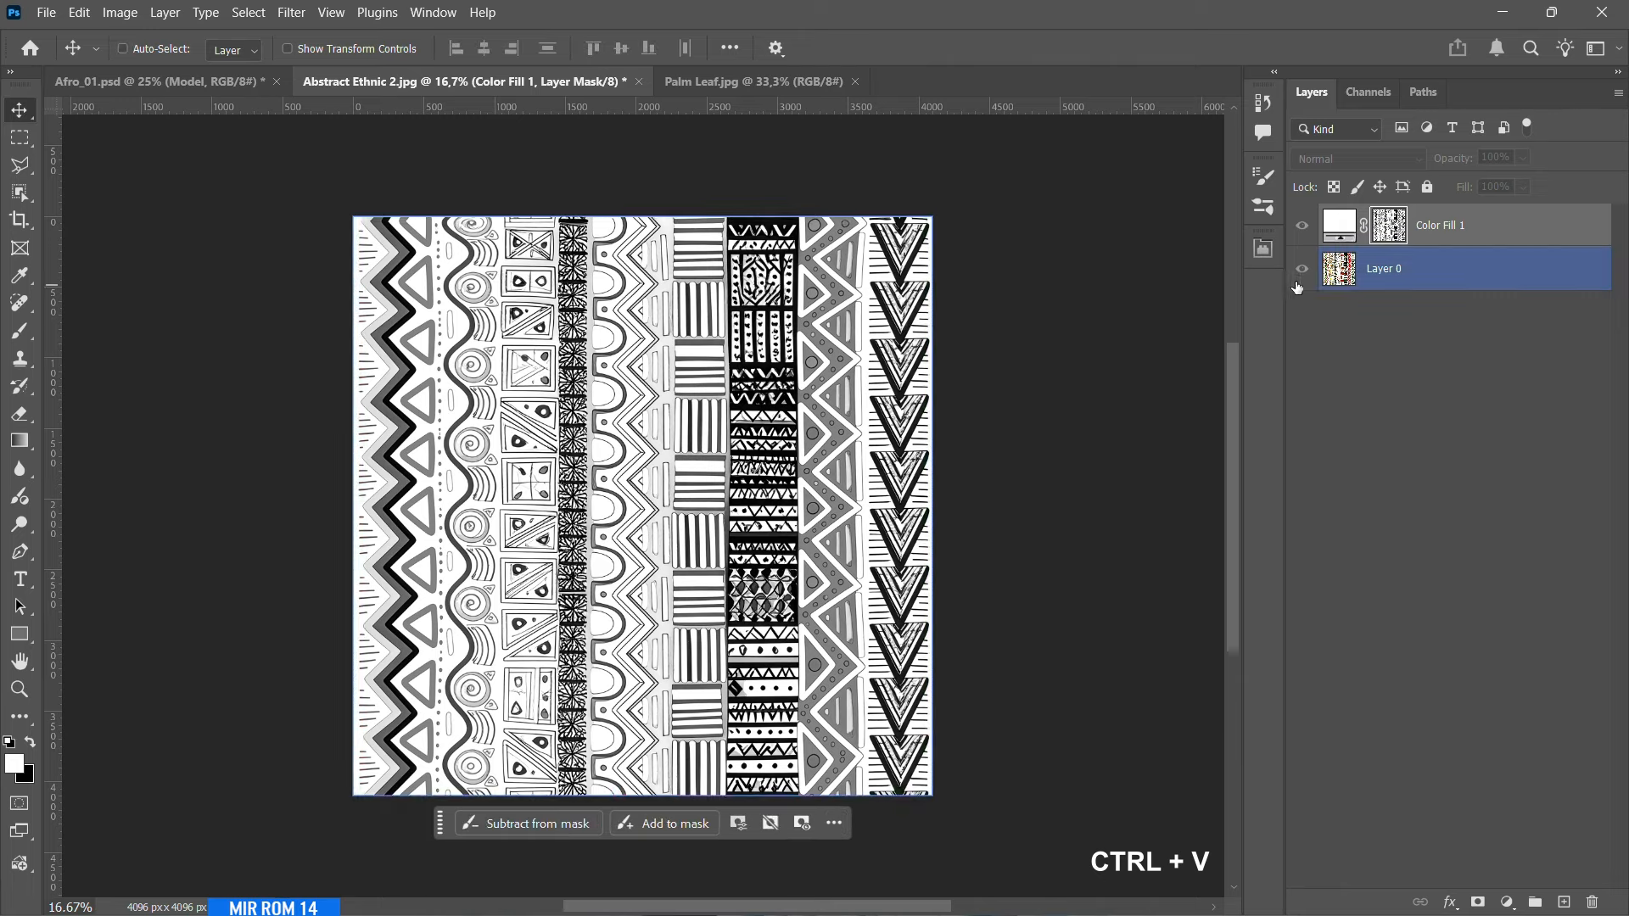
pyautogui.click(1303, 270)
pyautogui.click(1389, 226)
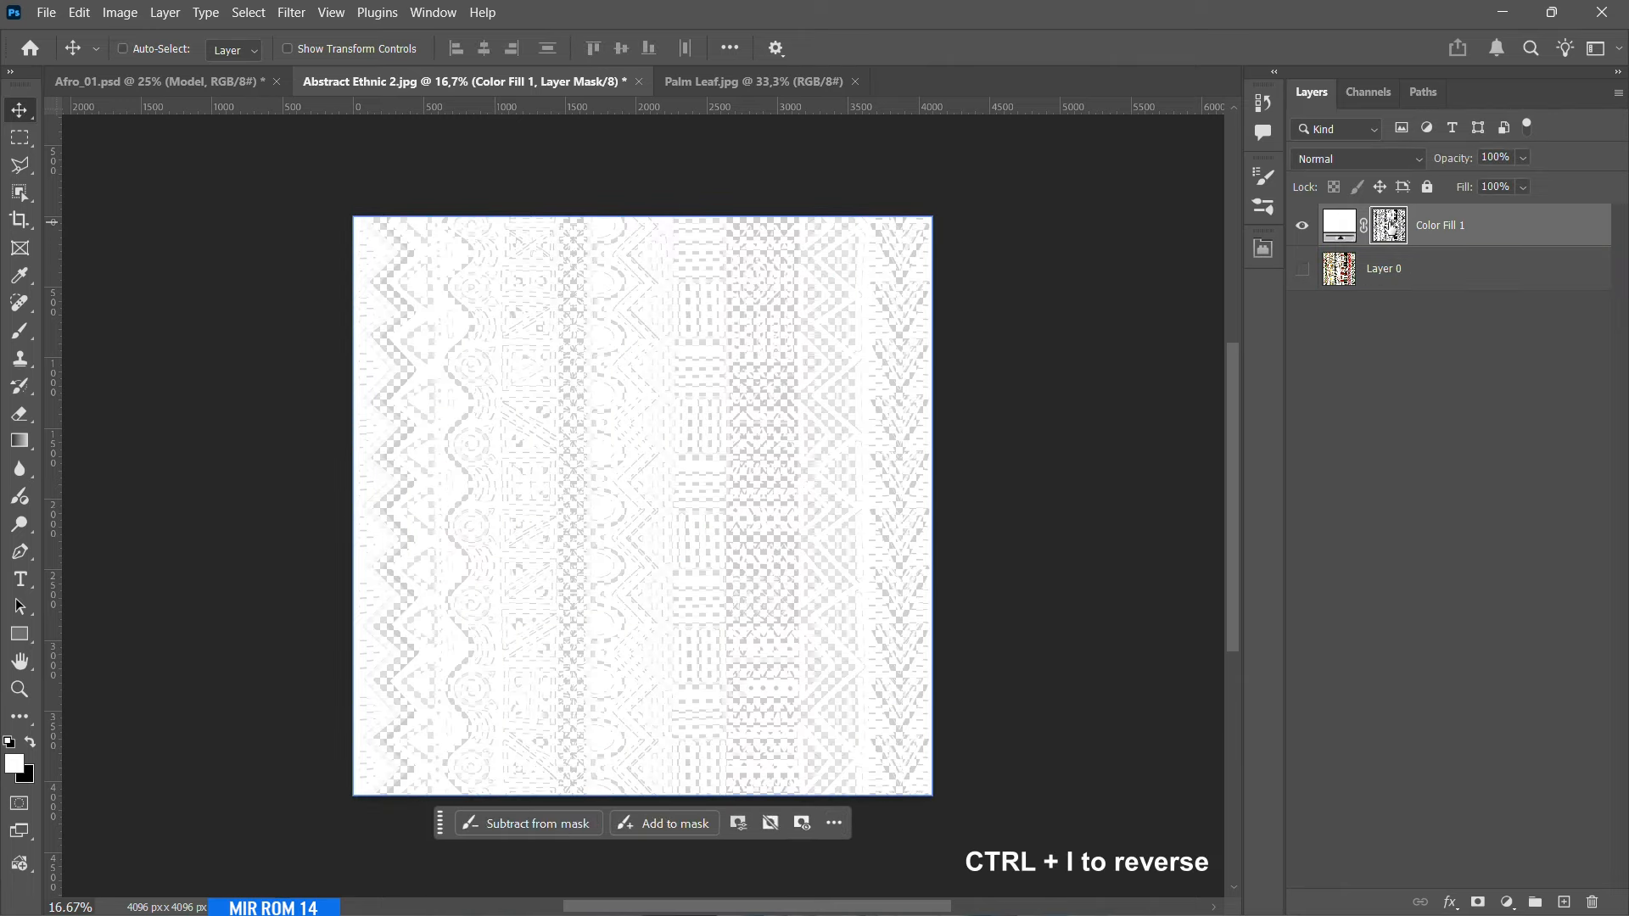
# - Invert the white fill layer's mask and invert it back
pyautogui.hotkey('ctrl', 'i')
pyautogui.hotkey('ctrl', 'i')
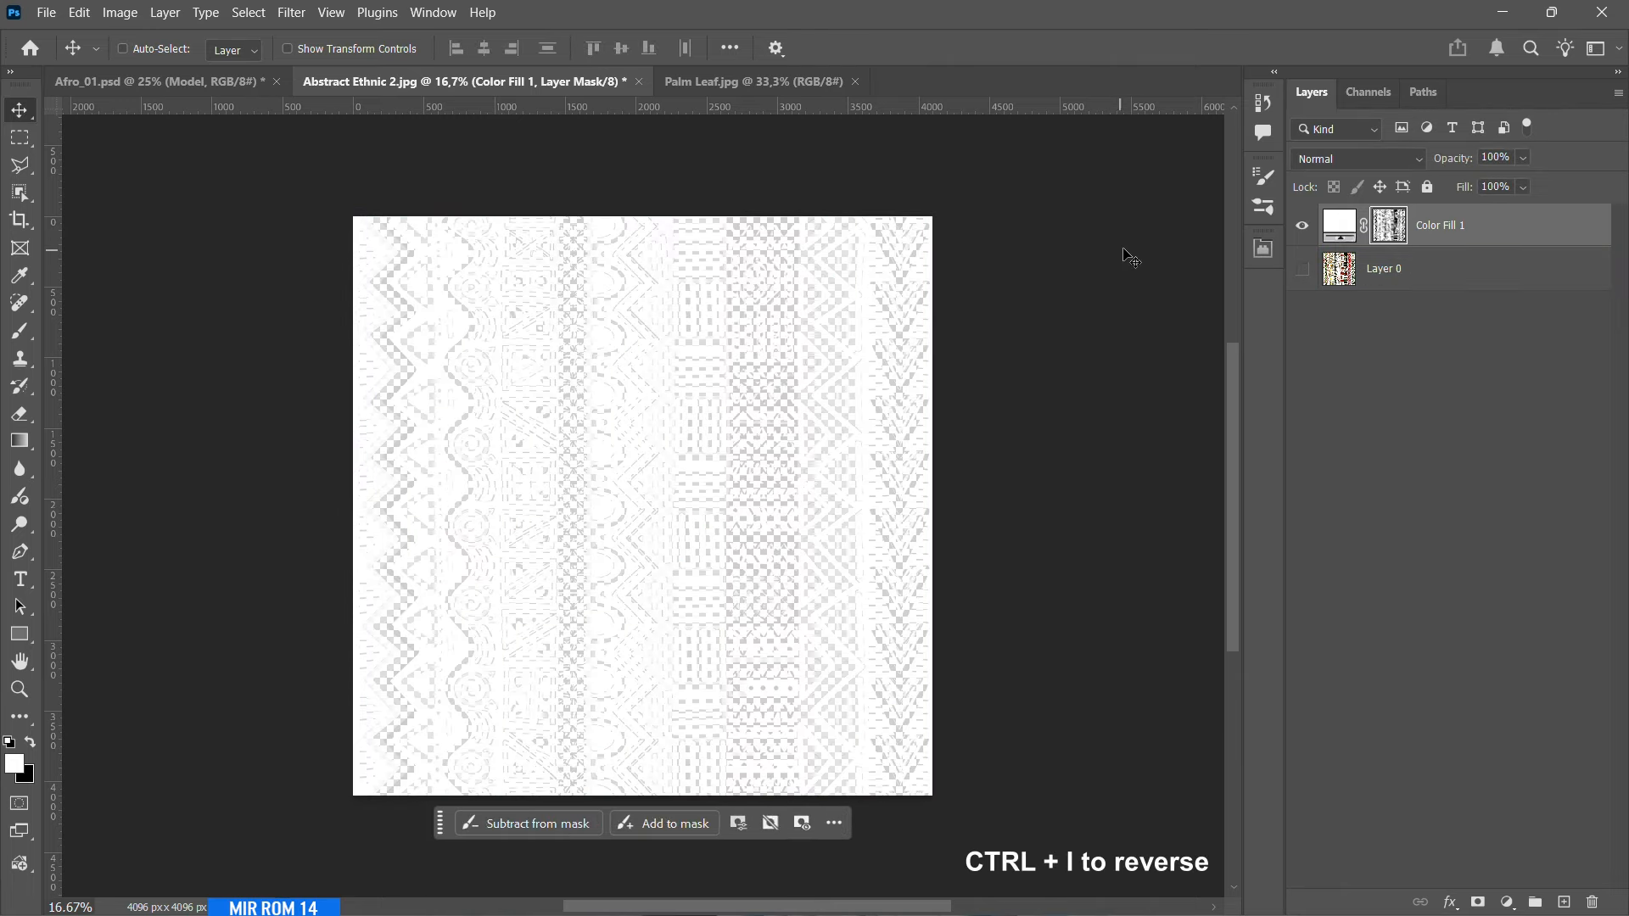
# - Rename the masked white fill layer as Abstract Ethnic
pyautogui.doubleClick(1442, 226)
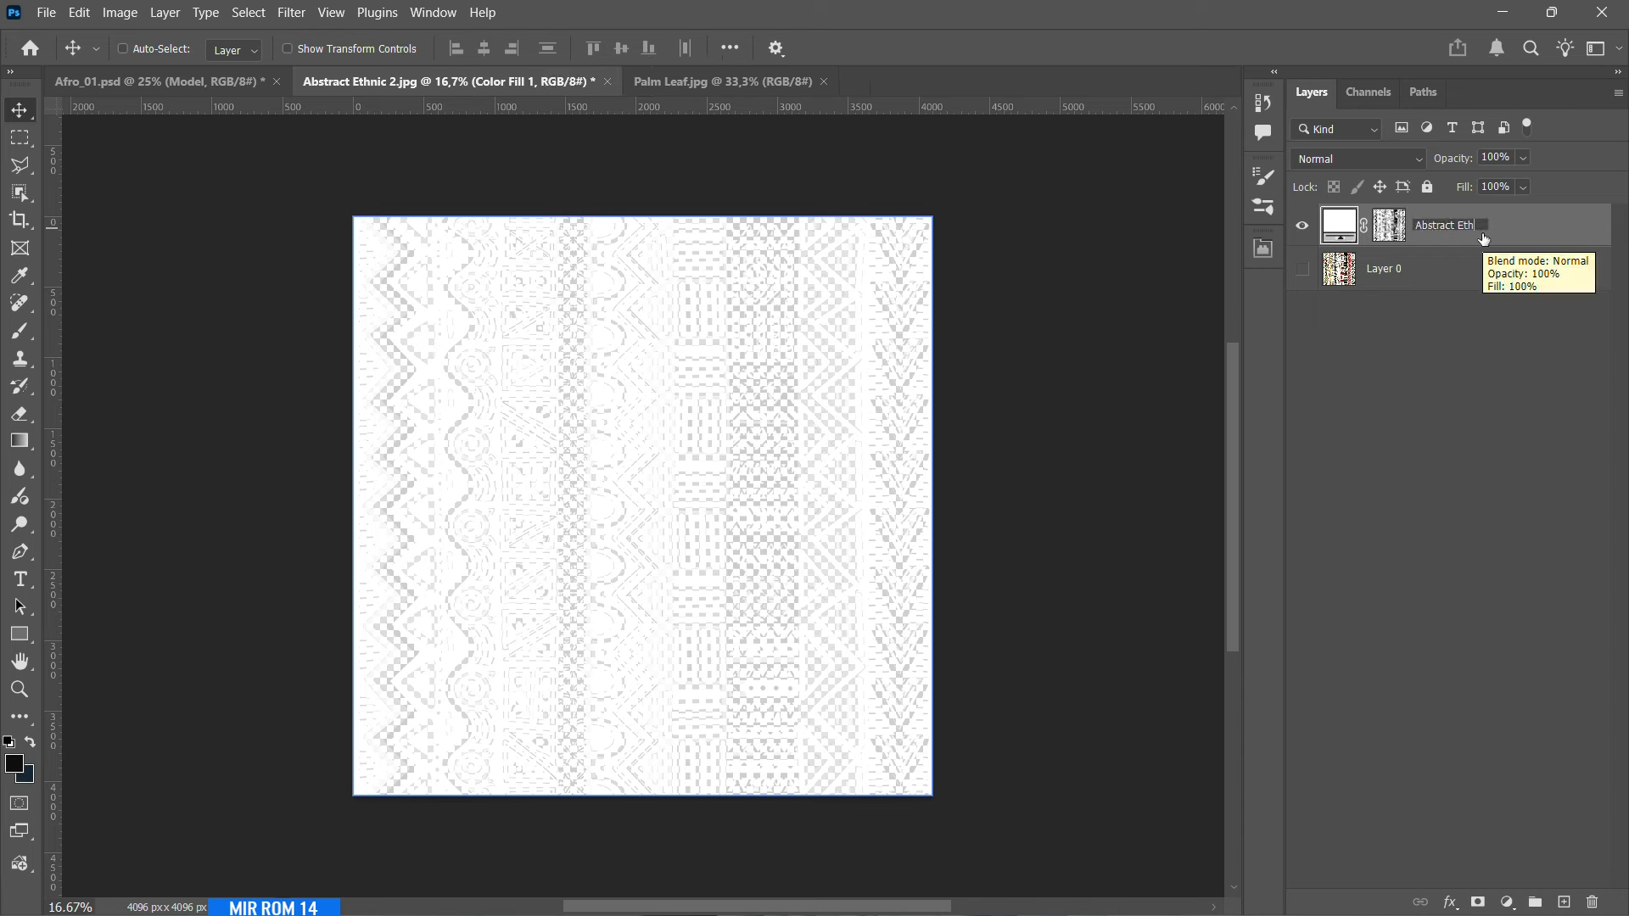
pyautogui.write('Abstract Ethnic')
pyautogui.press('Return')
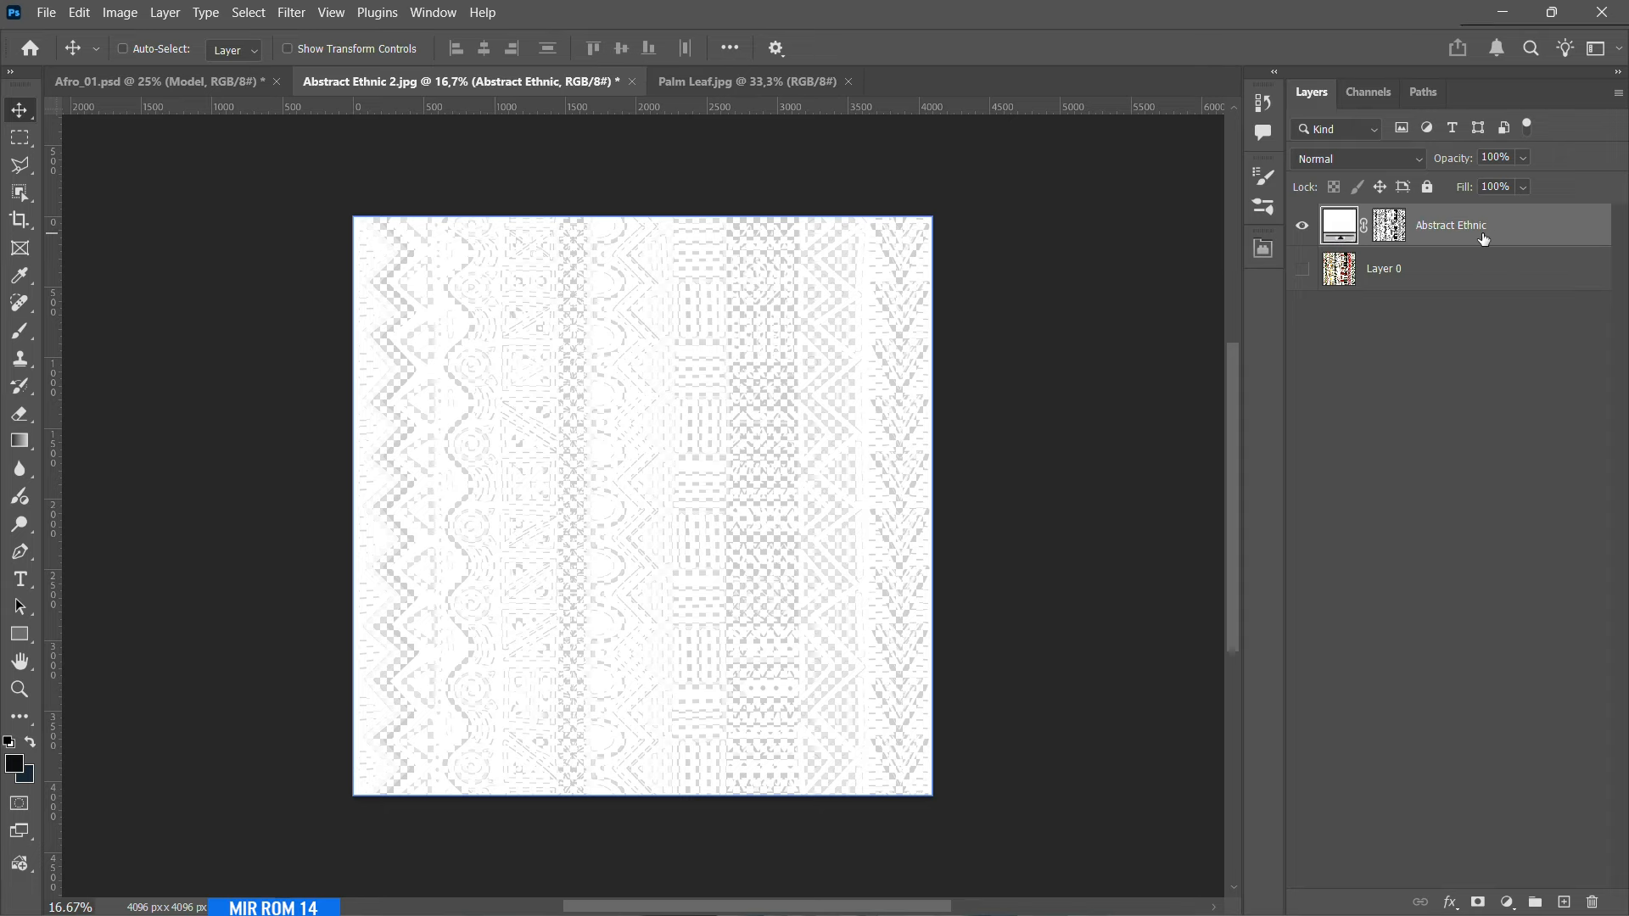
# - Bring the masked Abstract Ethnic fill layer into Afro_01.psd above Levels 1 and release its clipping mask
pyautogui.moveTo(619, 353)
pyautogui.mouseDown()
pyautogui.moveTo(233, 105)
pyautogui.moveTo(161, 81)
pyautogui.moveTo(605, 341)
pyautogui.mouseUp()
pyautogui.moveTo(1432, 265); pyautogui.dragTo(1463, 230)
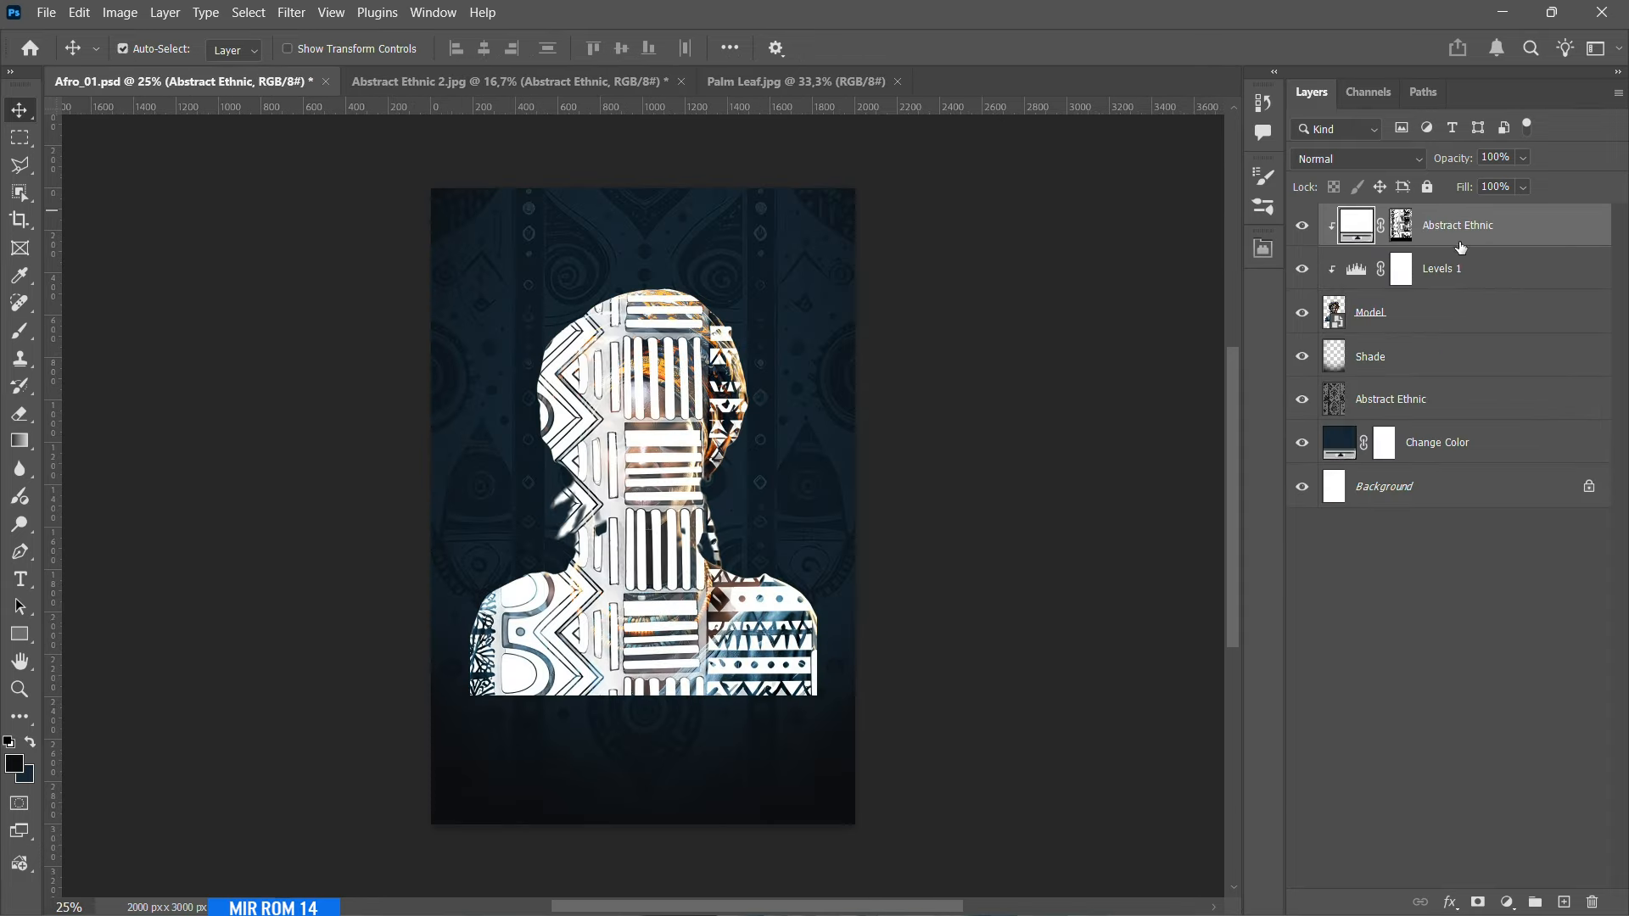
pyautogui.hotkey('ctrl', 'alt', 'g')
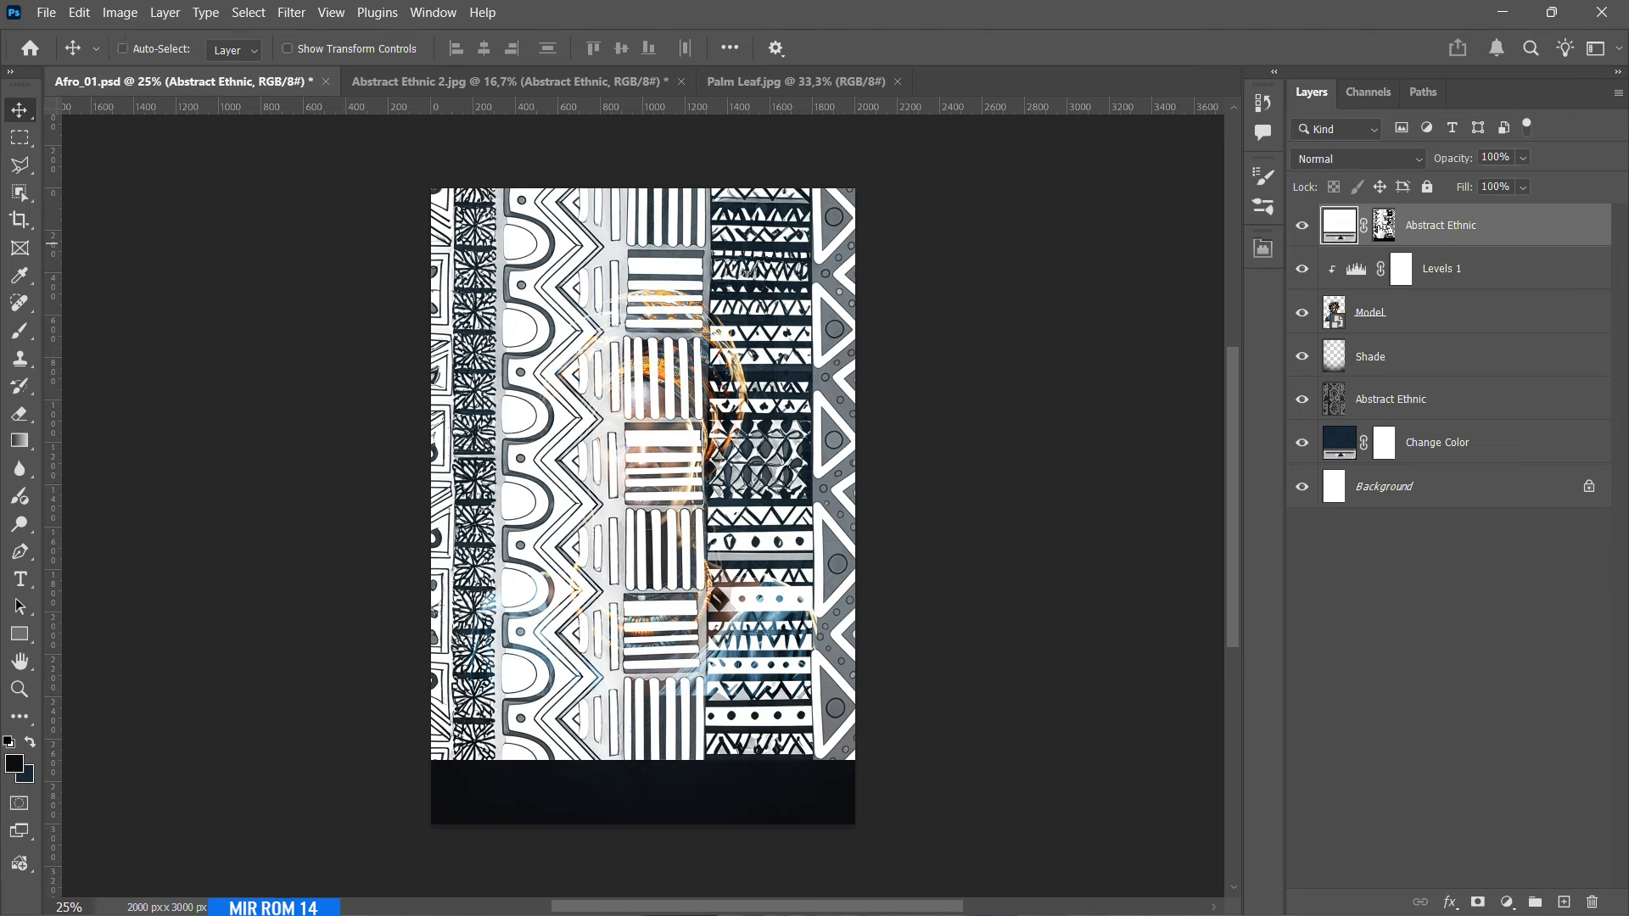
# - Invert the top Abstract Ethnic layer's mask and reposition the pattern so it covers the whole poster canvas
pyautogui.click(1383, 225)
pyautogui.hotkey('ctrl', 'i')
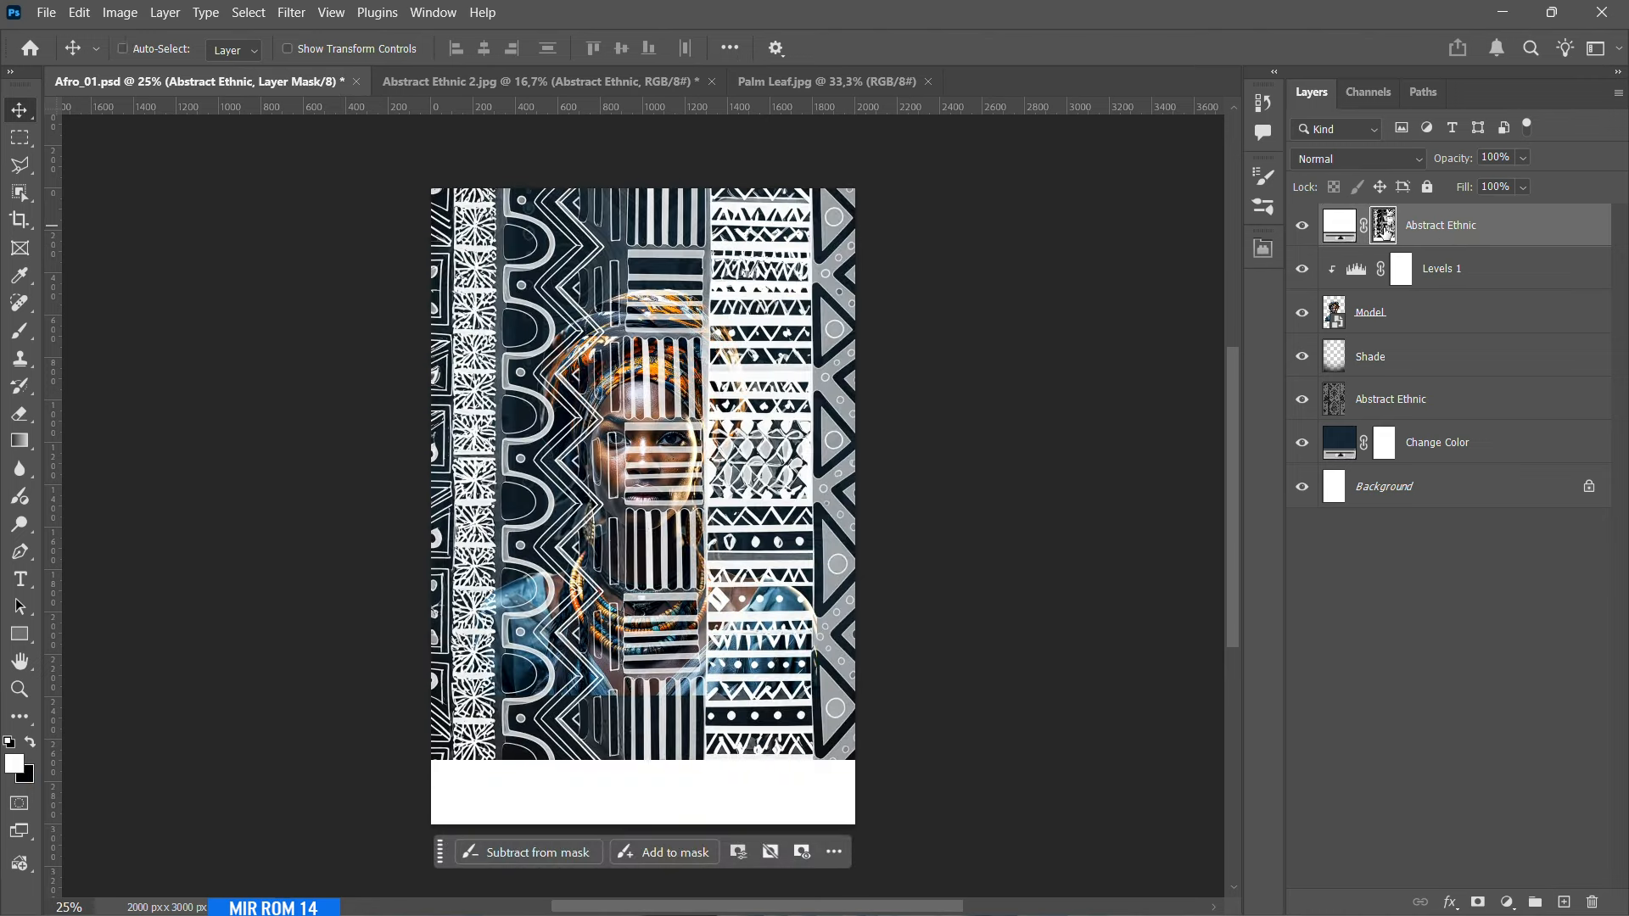
pyautogui.moveTo(891, 373); pyautogui.dragTo(942, 530)
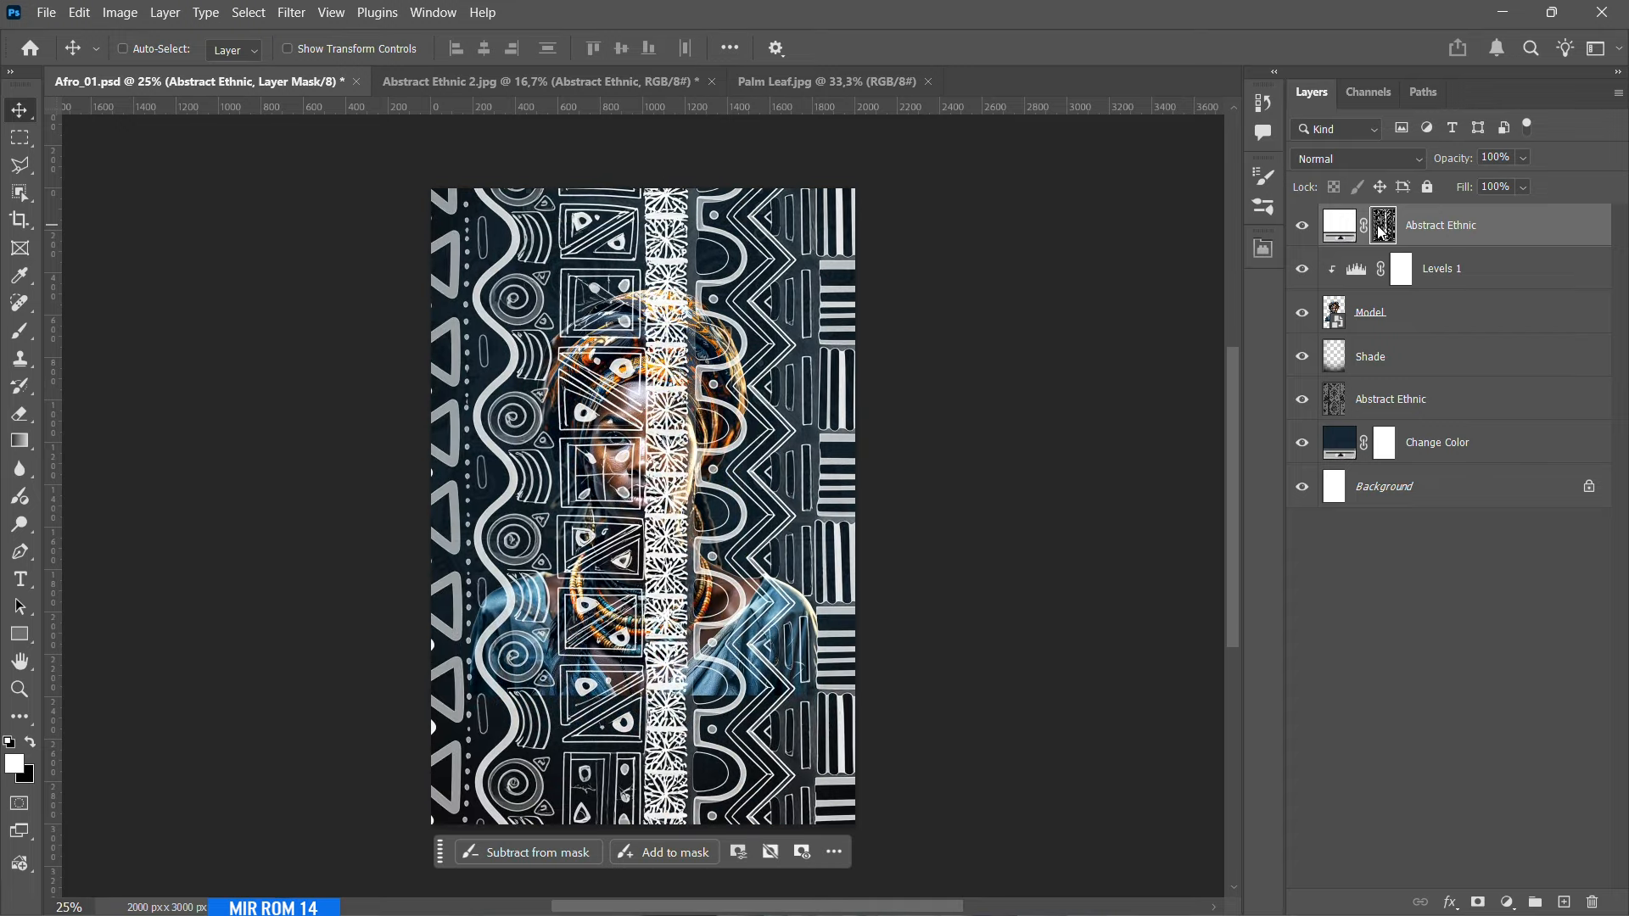
# - Rasterize the top Abstract Ethnic fill layer and apply its layer mask
pyautogui.rightClick(1383, 231)
pyautogui.rightClick(1396, 229)
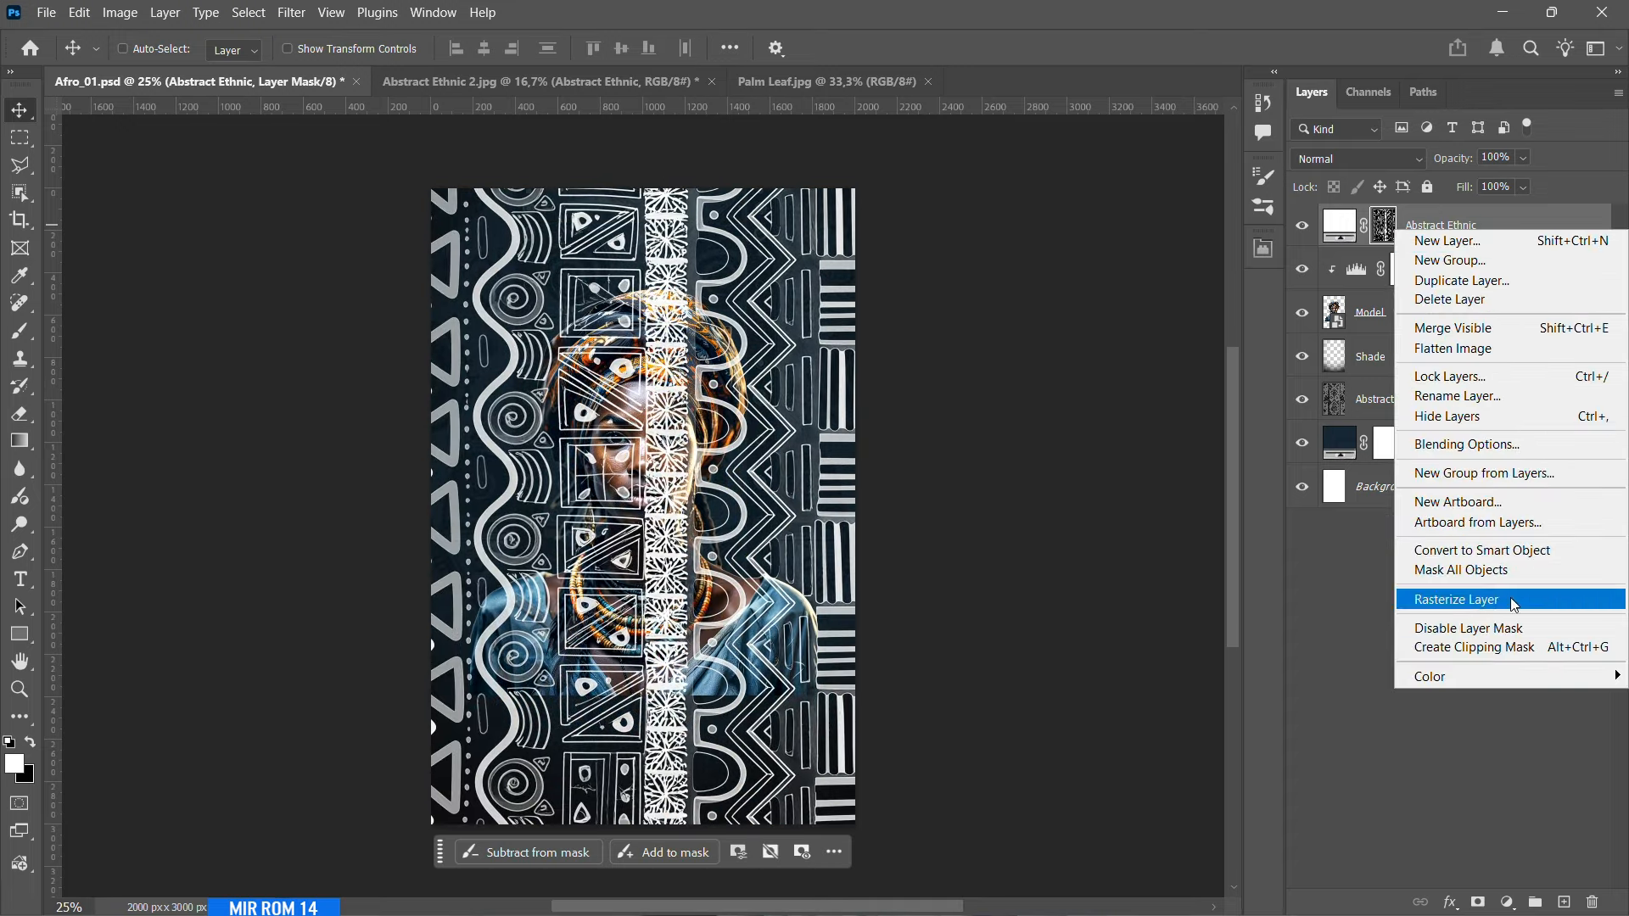
pyautogui.click(1457, 599)
pyautogui.rightClick(1383, 226)
pyautogui.click(1494, 283)
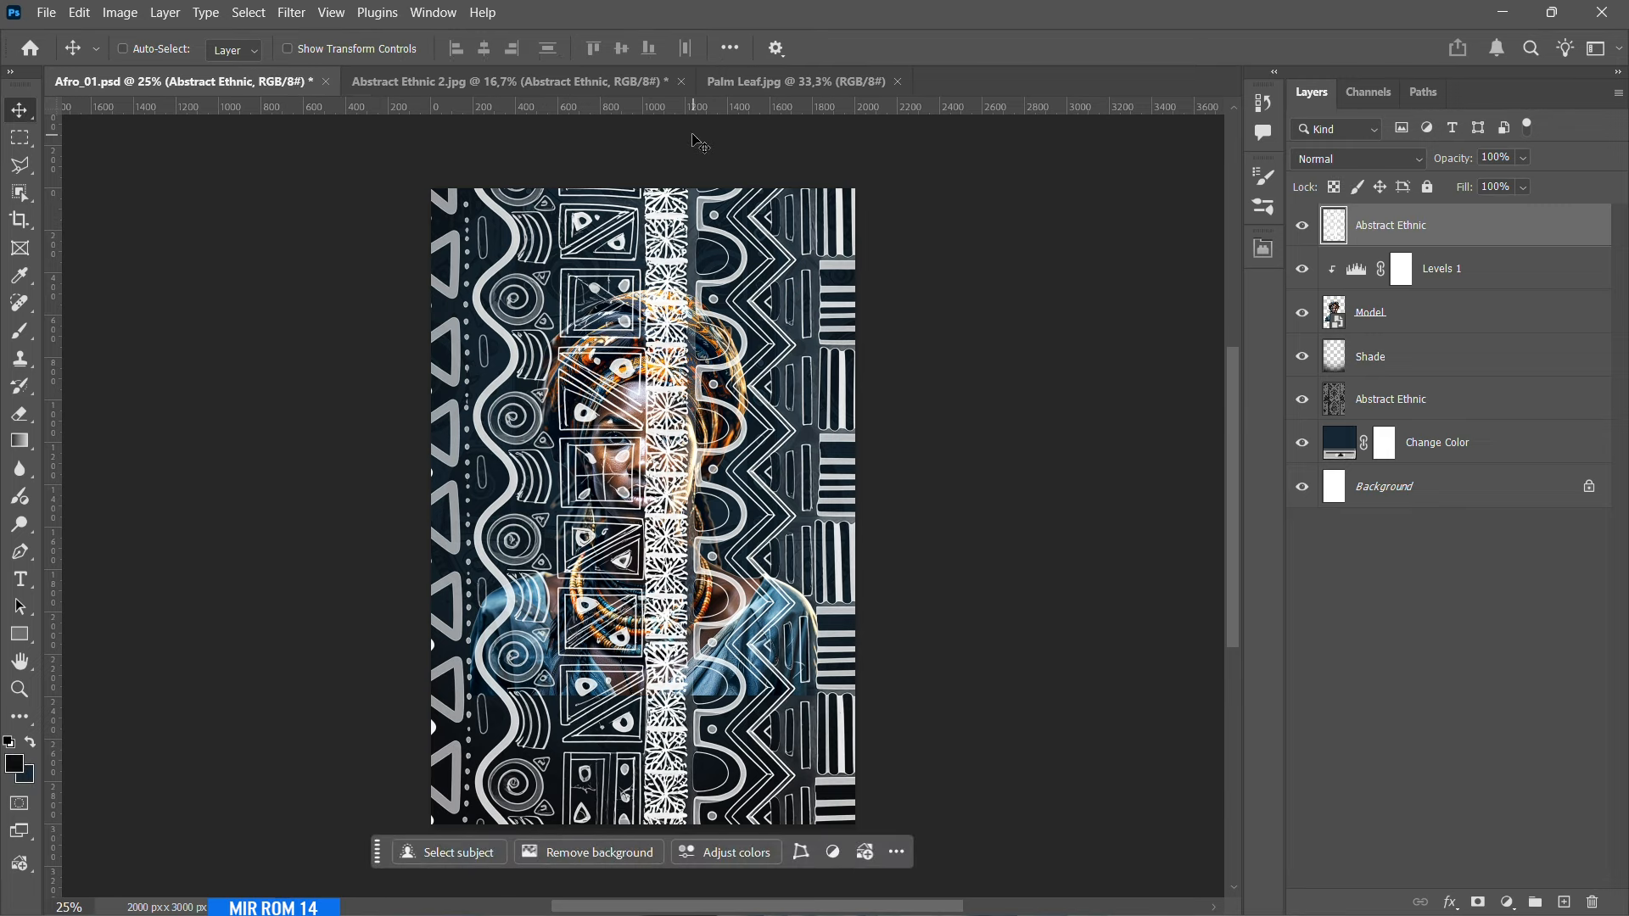
# - Close Abstract Ethnic 2.jpg without saving and convert the top Abstract Ethnic layer to a smart object
pyautogui.click(681, 81)
pyautogui.click(847, 364)
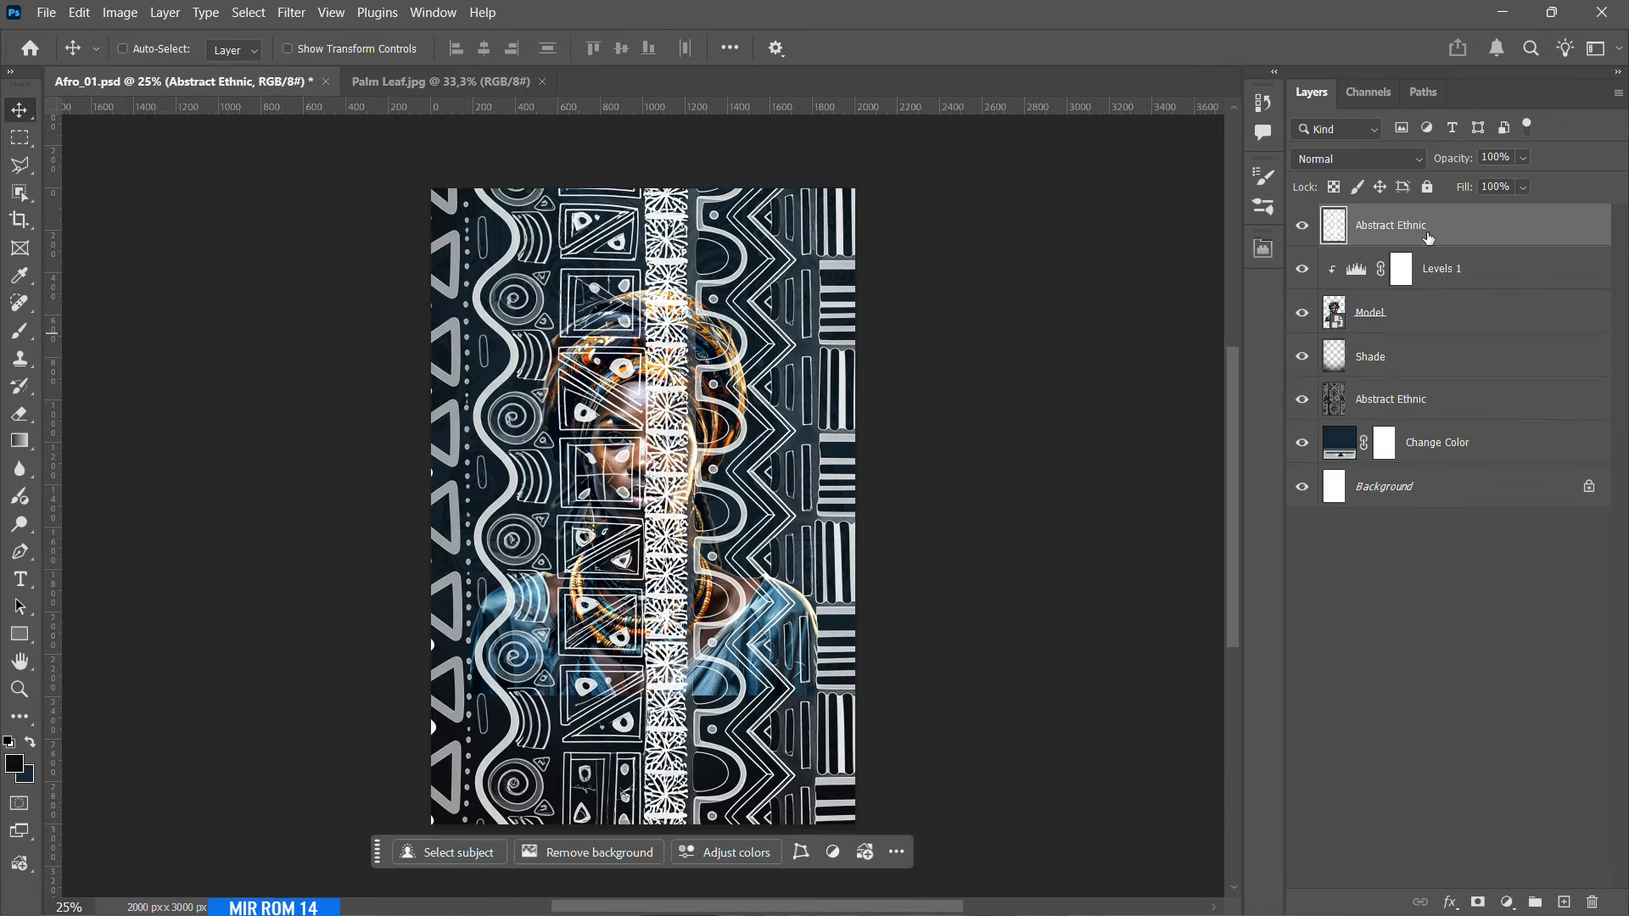
pyautogui.click(1618, 100)
pyautogui.click(1375, 262)
# - Scale the top Abstract Ethnic smart object to 66% and rotate it -90°
pyautogui.hotkey('ctrl', 't')
pyautogui.moveTo(371, 51); pyautogui.dragTo(335, 62)
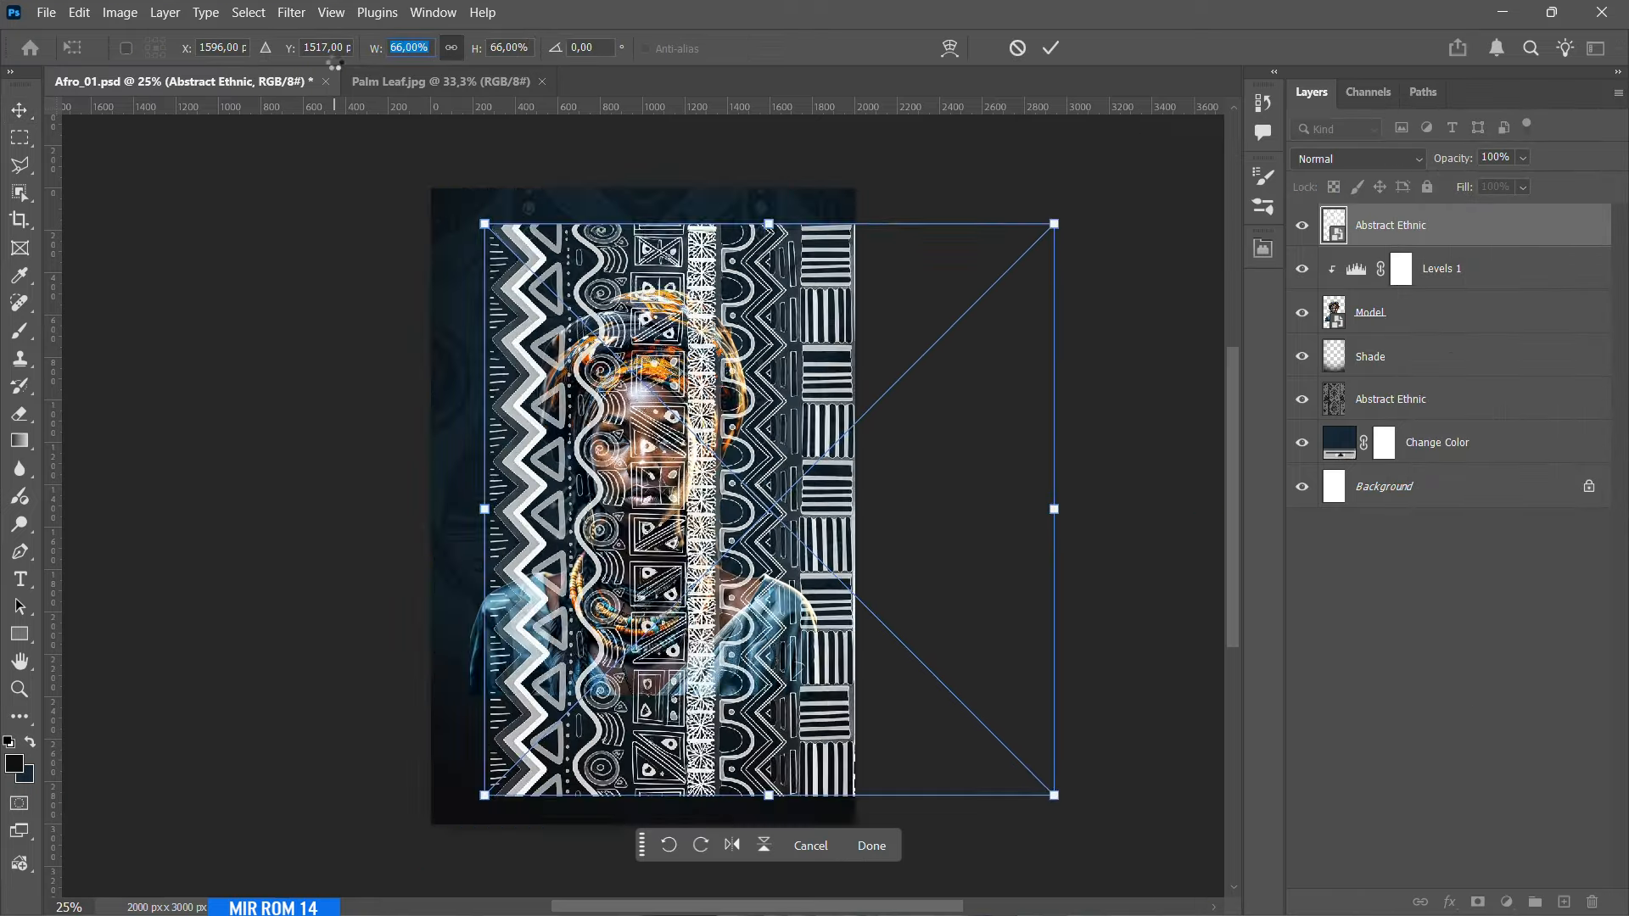
pyautogui.moveTo(1148, 401); pyautogui.dragTo(877, 888)
pyautogui.press('Return')
# - Place the top Abstract Ethnic layer below Model, scaled to 36.84% and centred between the vertical guides behind her head and shoulders
pyautogui.moveTo(1419, 251); pyautogui.dragTo(1436, 332)
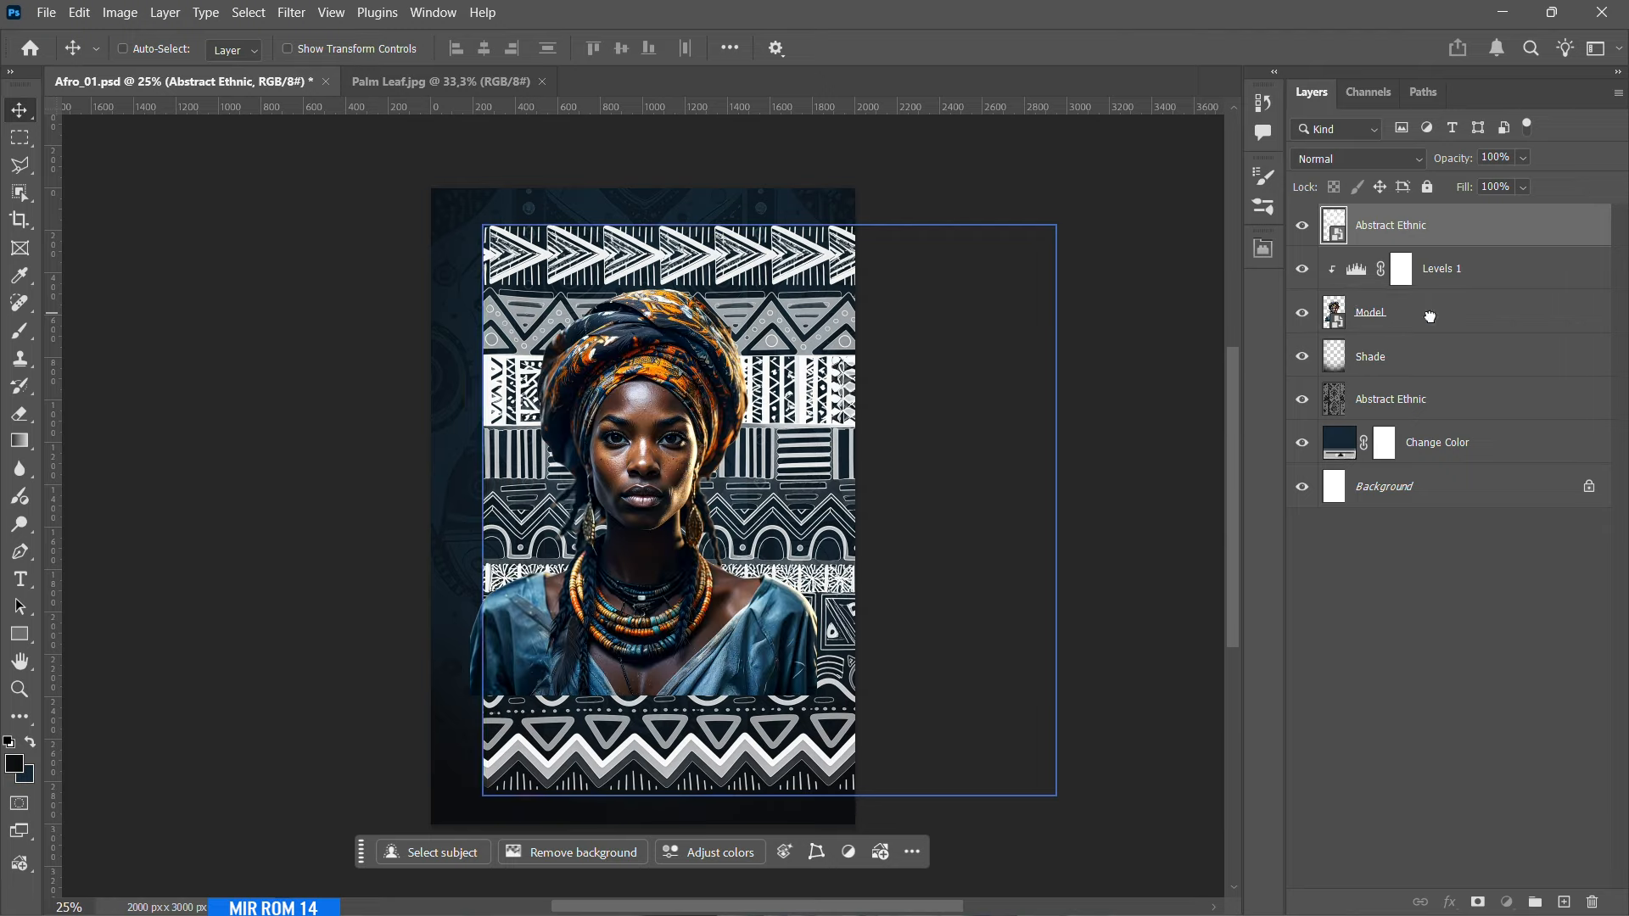
pyautogui.keyDown('ctrl'); pyautogui.click(762, 471); pyautogui.keyUp('ctrl')
pyautogui.hotkey('ctrl', 't')
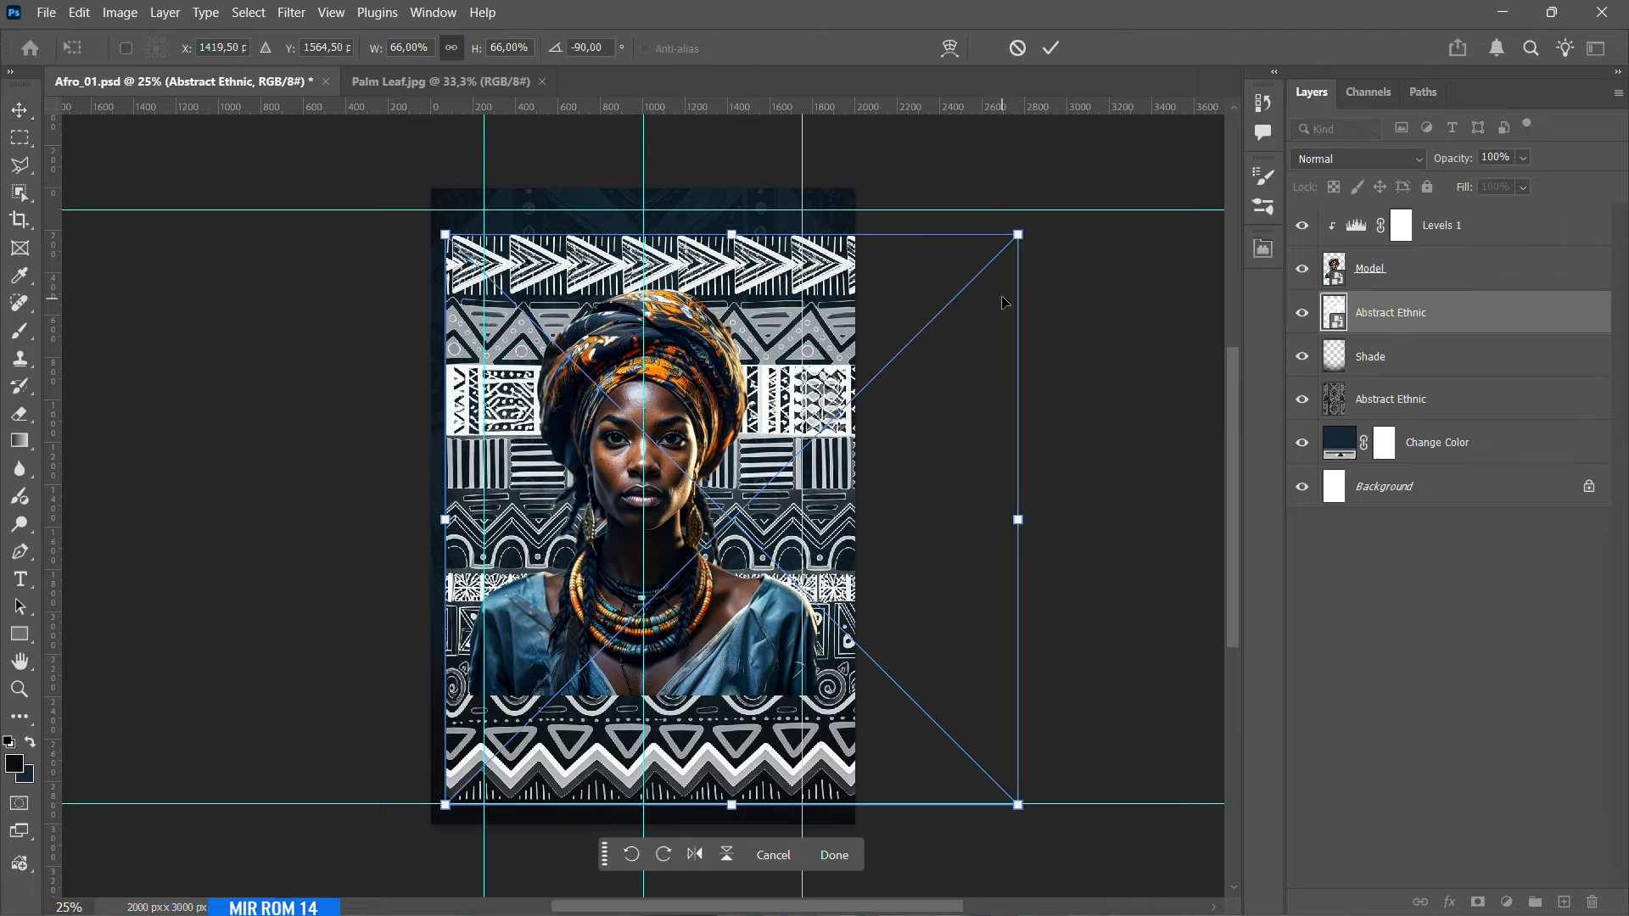
pyautogui.moveTo(997, 293); pyautogui.dragTo(913, 288)
pyautogui.moveTo(884, 257); pyautogui.dragTo(772, 341)
pyautogui.moveTo(722, 431); pyautogui.dragTo(718, 374)
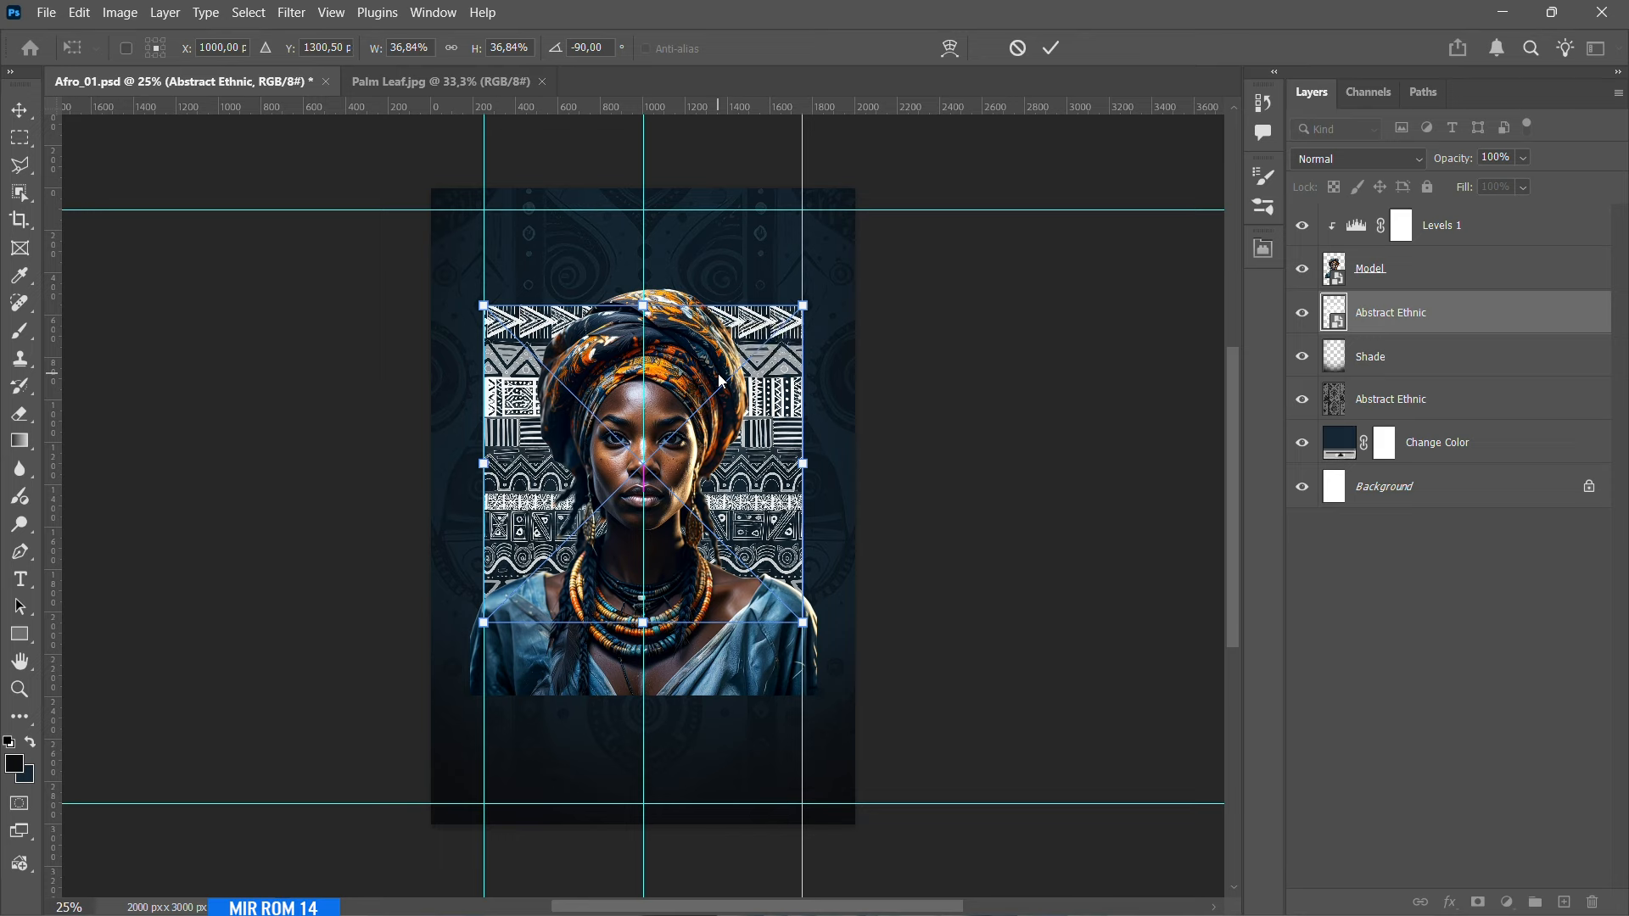
pyautogui.click(1052, 50)
pyautogui.moveTo(715, 435); pyautogui.dragTo(715, 487)
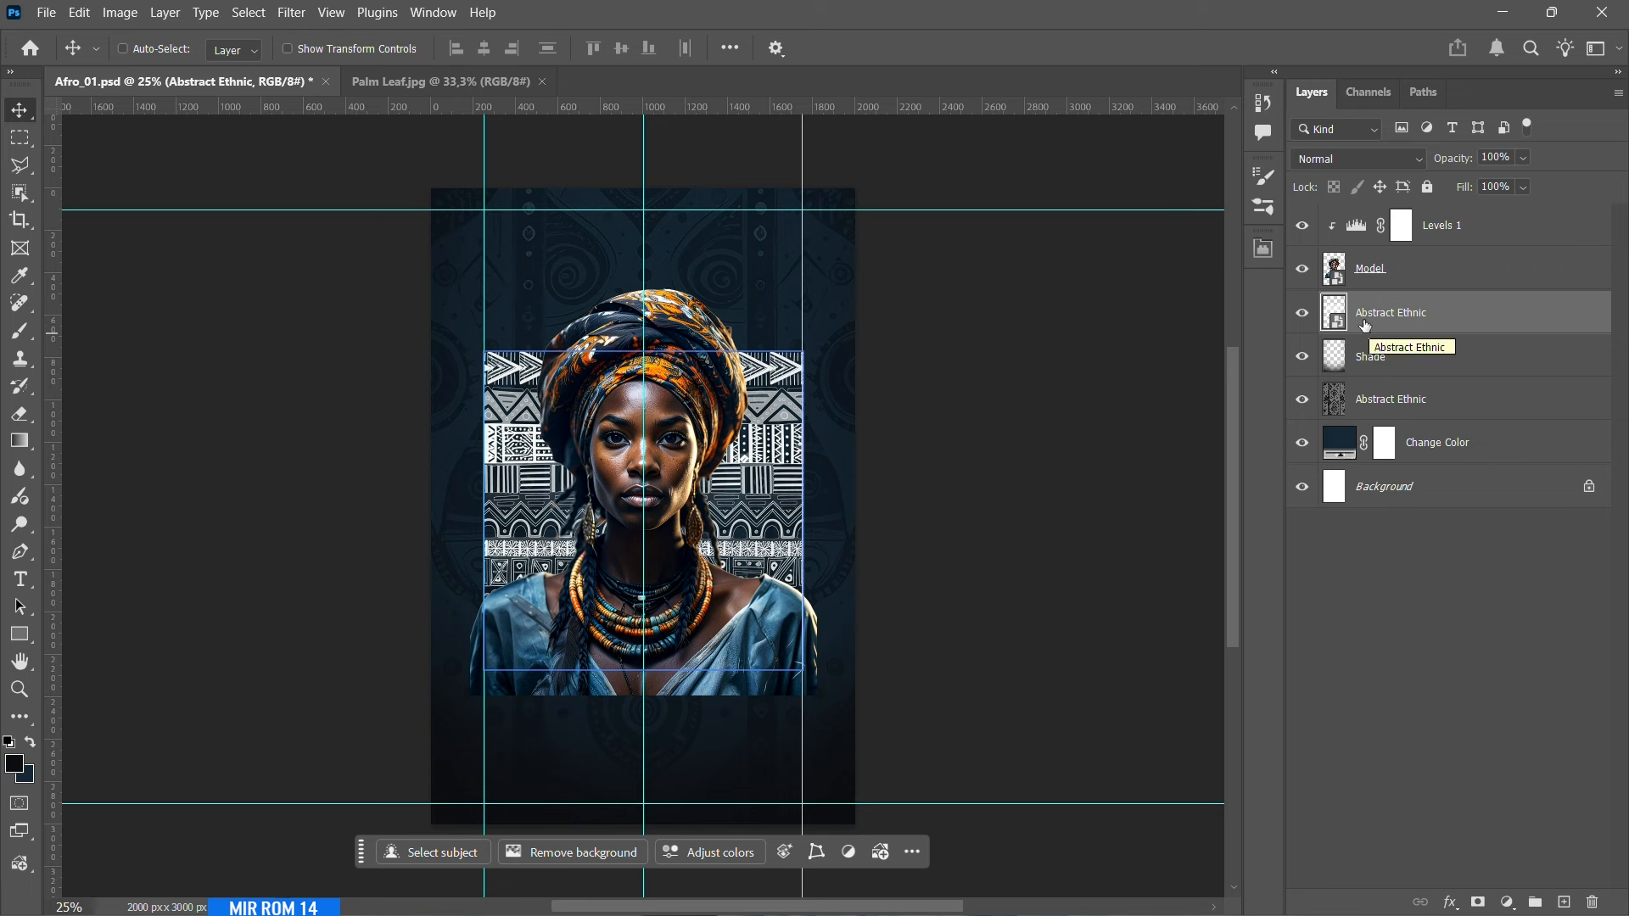
# - Add a Gradient Overlay to the Abstract Ethnic pattern behind the model, using the saved blue-to-orange gradient preset
pyautogui.click(1450, 903)
pyautogui.click(1481, 840)
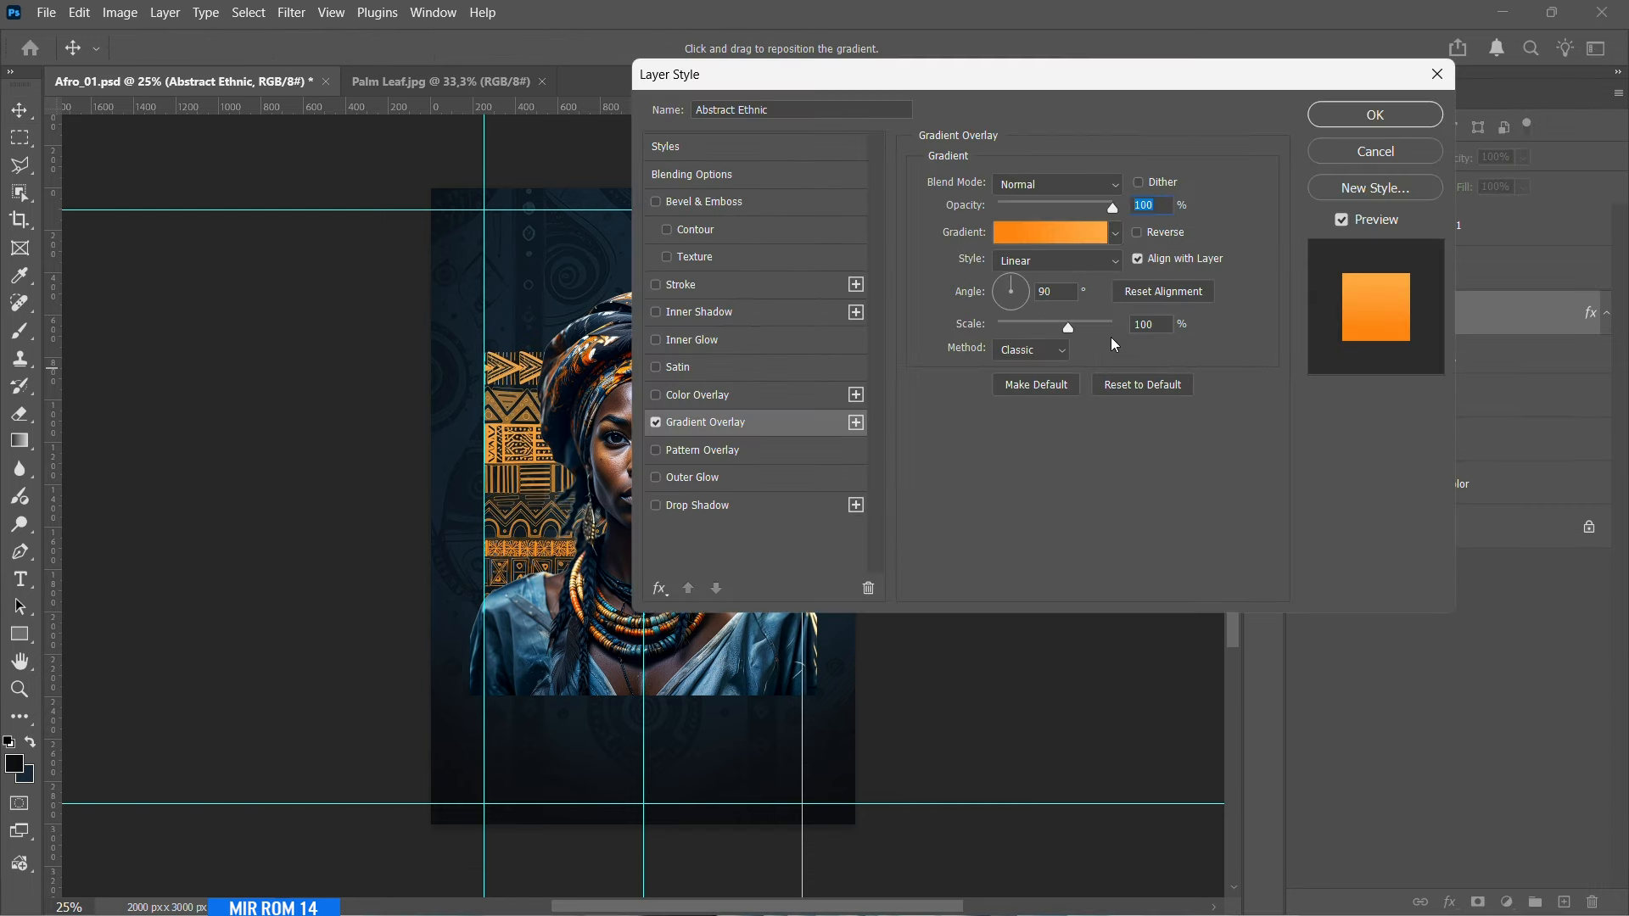
pyautogui.moveTo(956, 83); pyautogui.dragTo(1130, 122)
pyautogui.click(1226, 263)
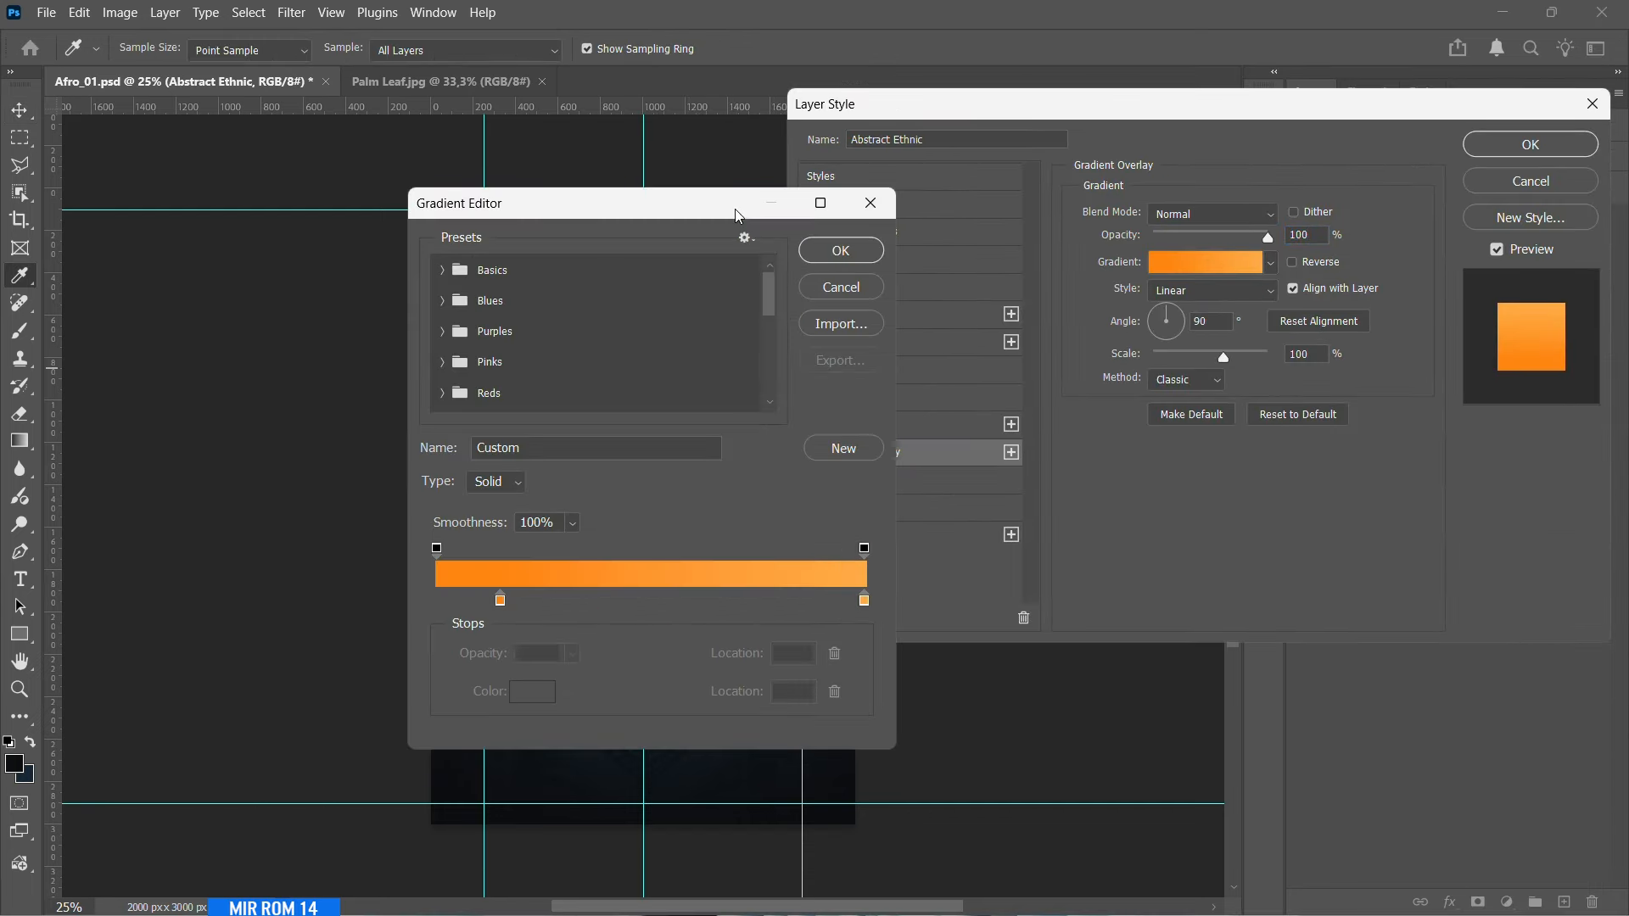
pyautogui.moveTo(736, 213); pyautogui.dragTo(1159, 185)
pyautogui.moveTo(1197, 260); pyautogui.dragTo(1200, 382)
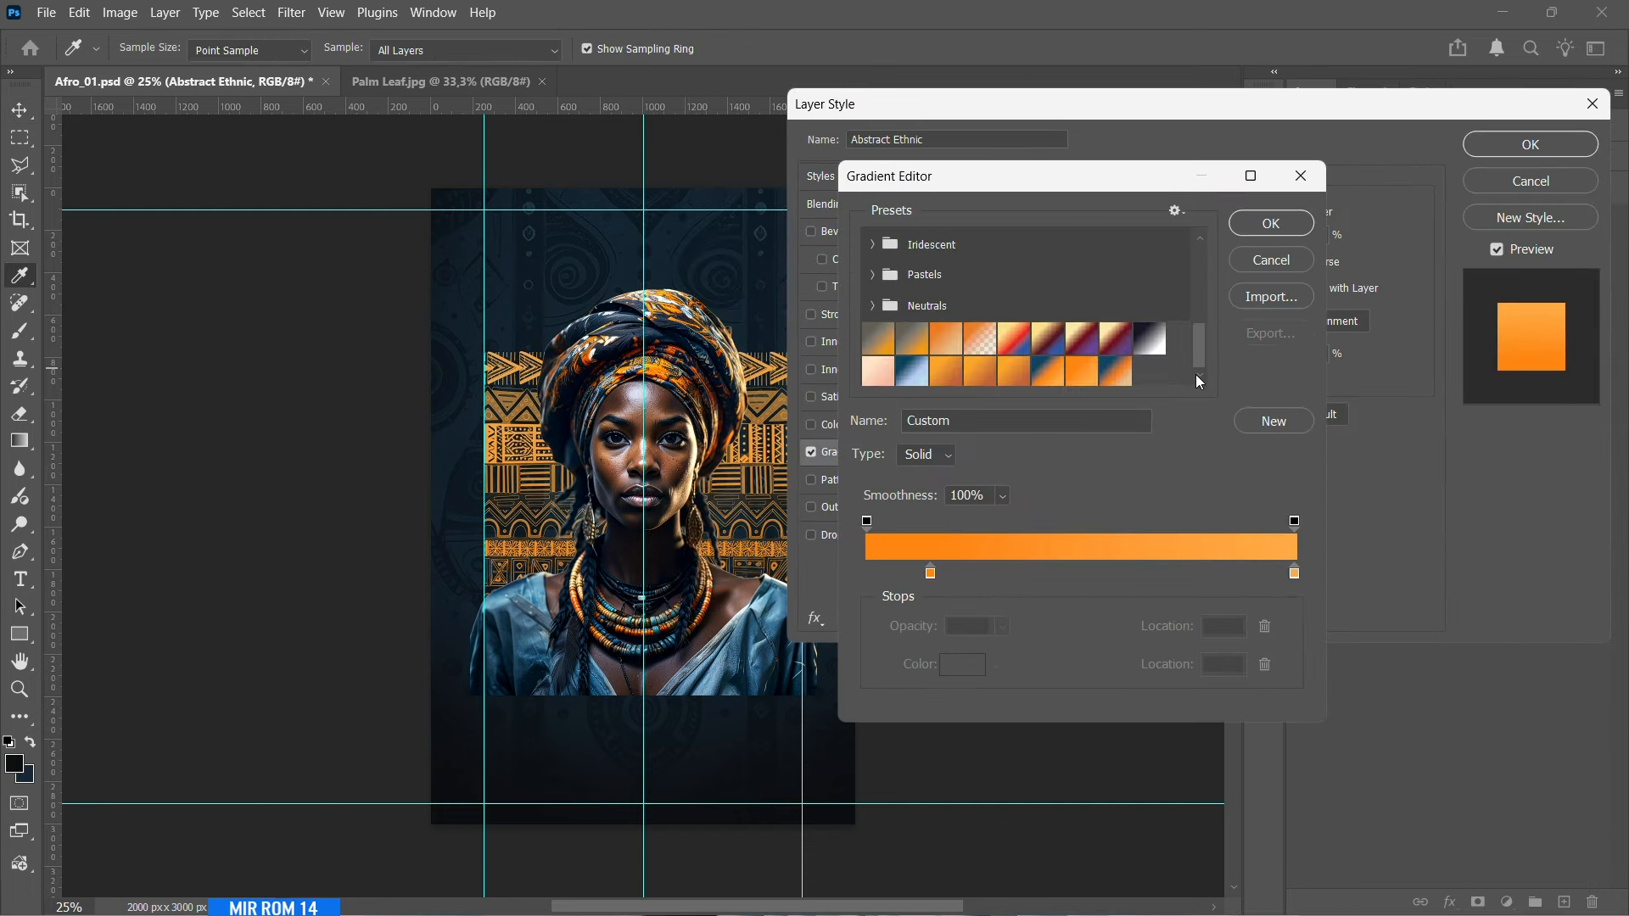
pyautogui.click(1058, 381)
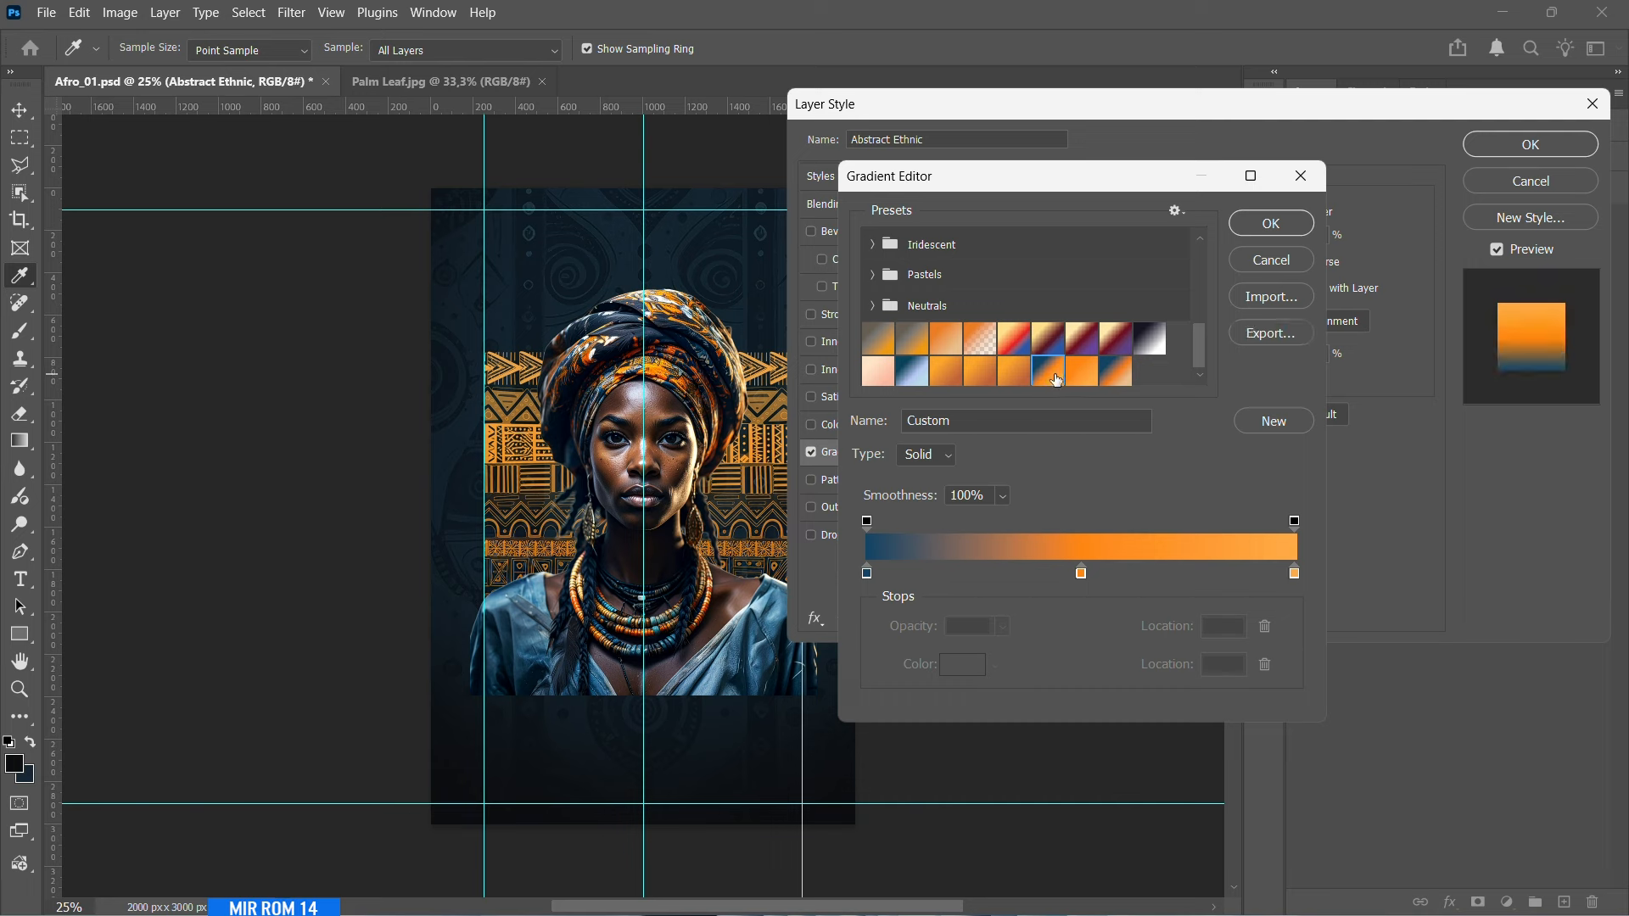
# - Review the colours of the blue, orange and light orange gradient stops, and apply the Gradient Overlay
pyautogui.click(867, 574)
pyautogui.click(963, 665)
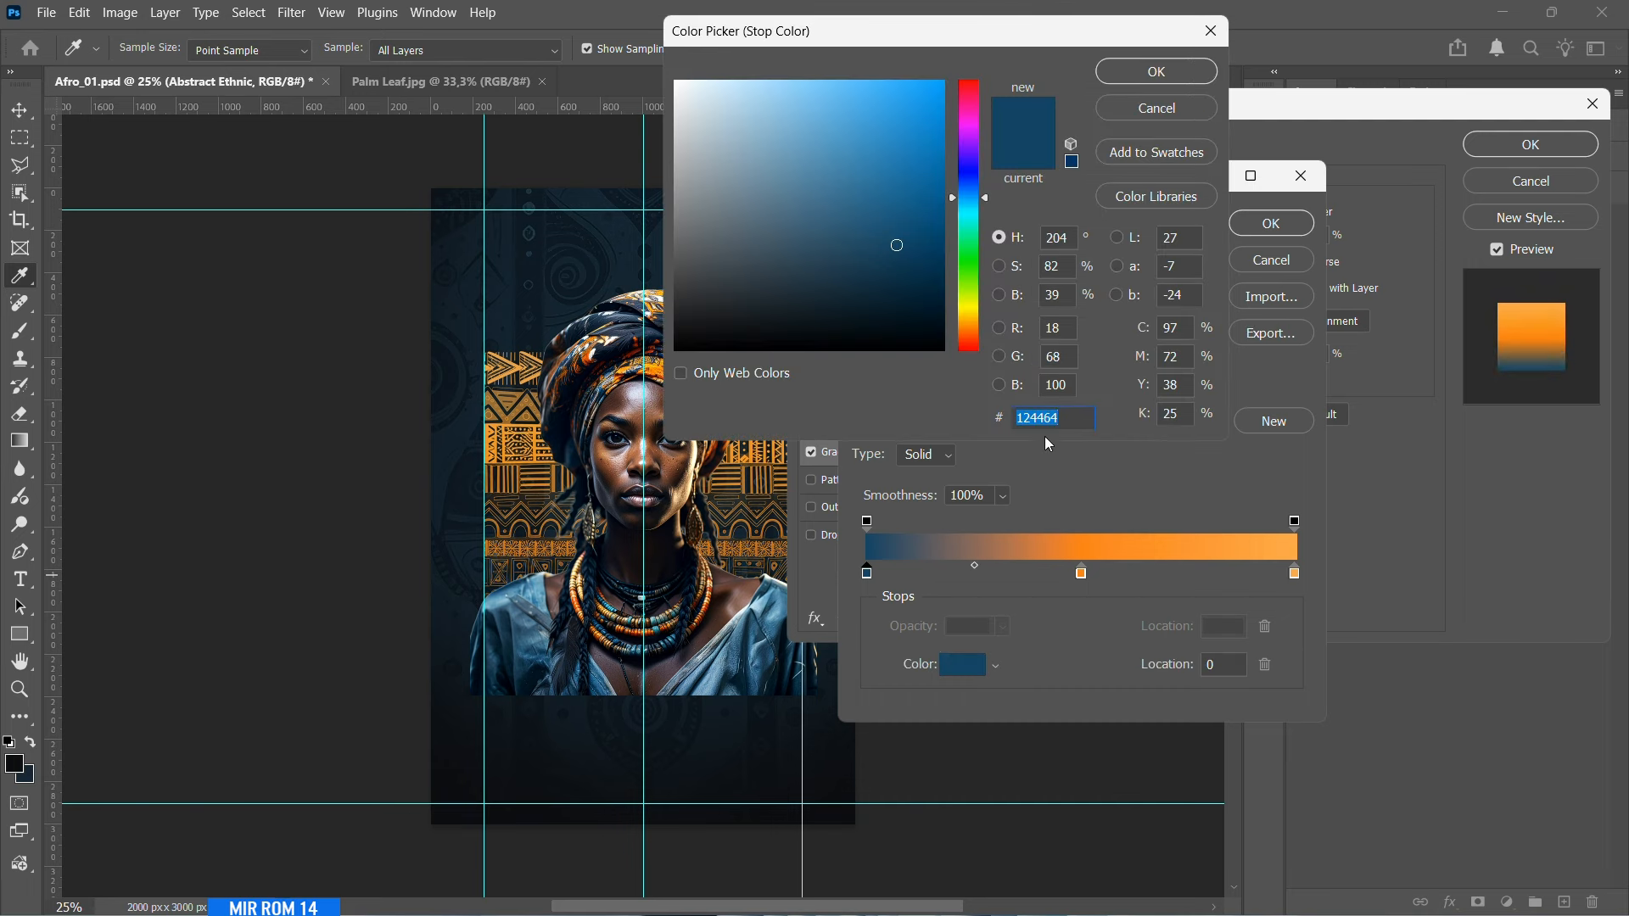
pyautogui.click(1152, 83)
pyautogui.click(1081, 574)
pyautogui.click(971, 664)
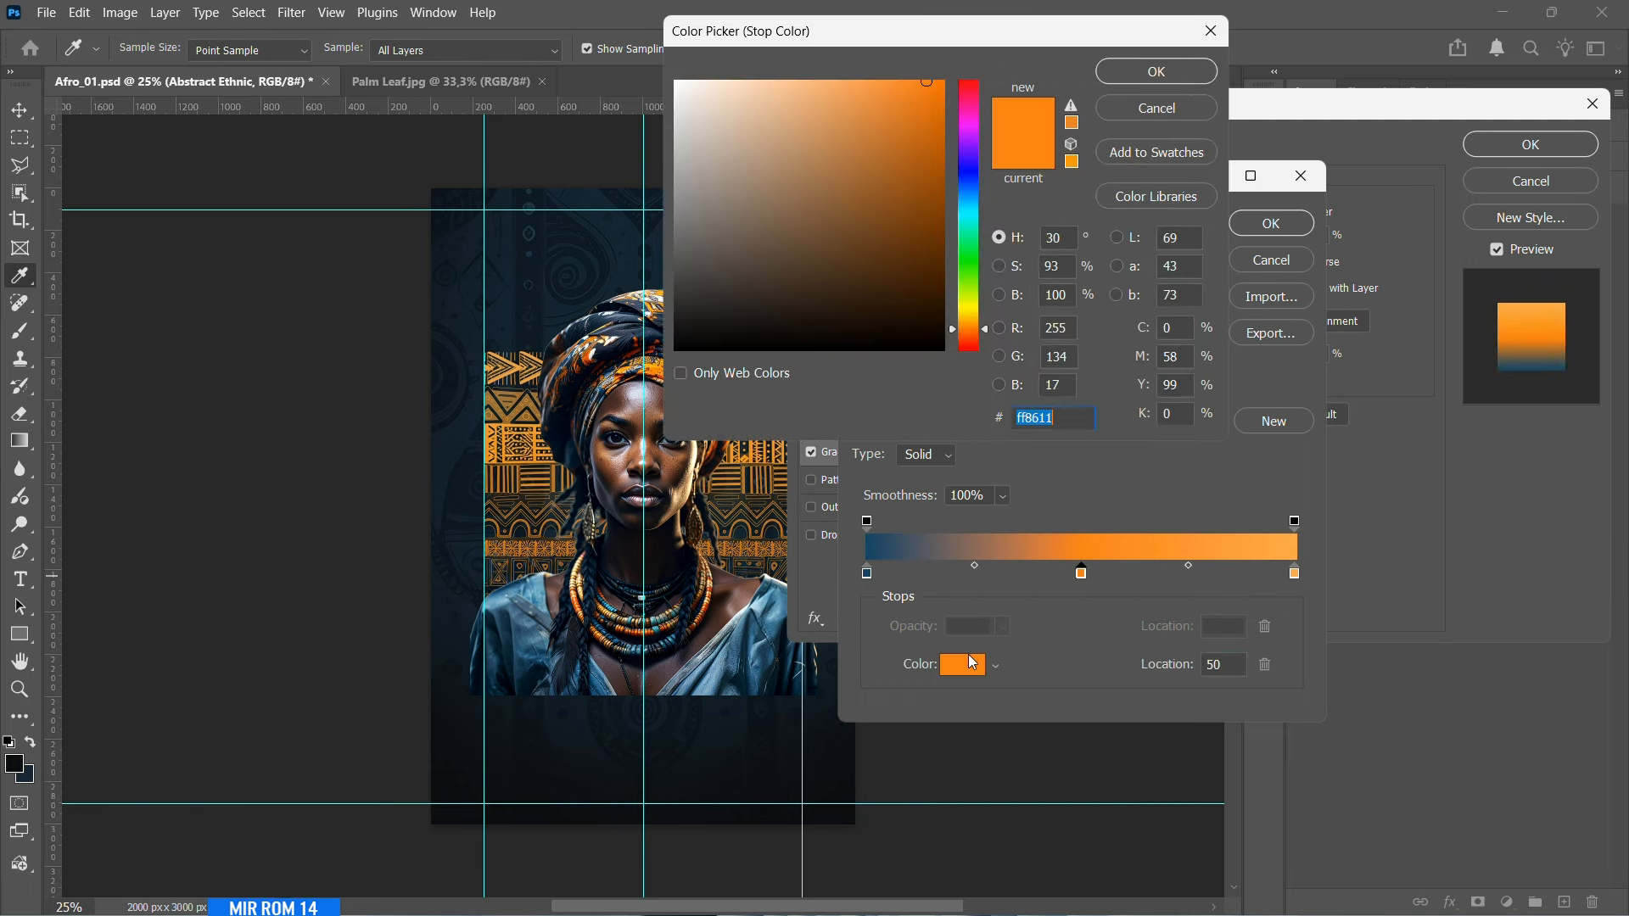
pyautogui.click(1156, 71)
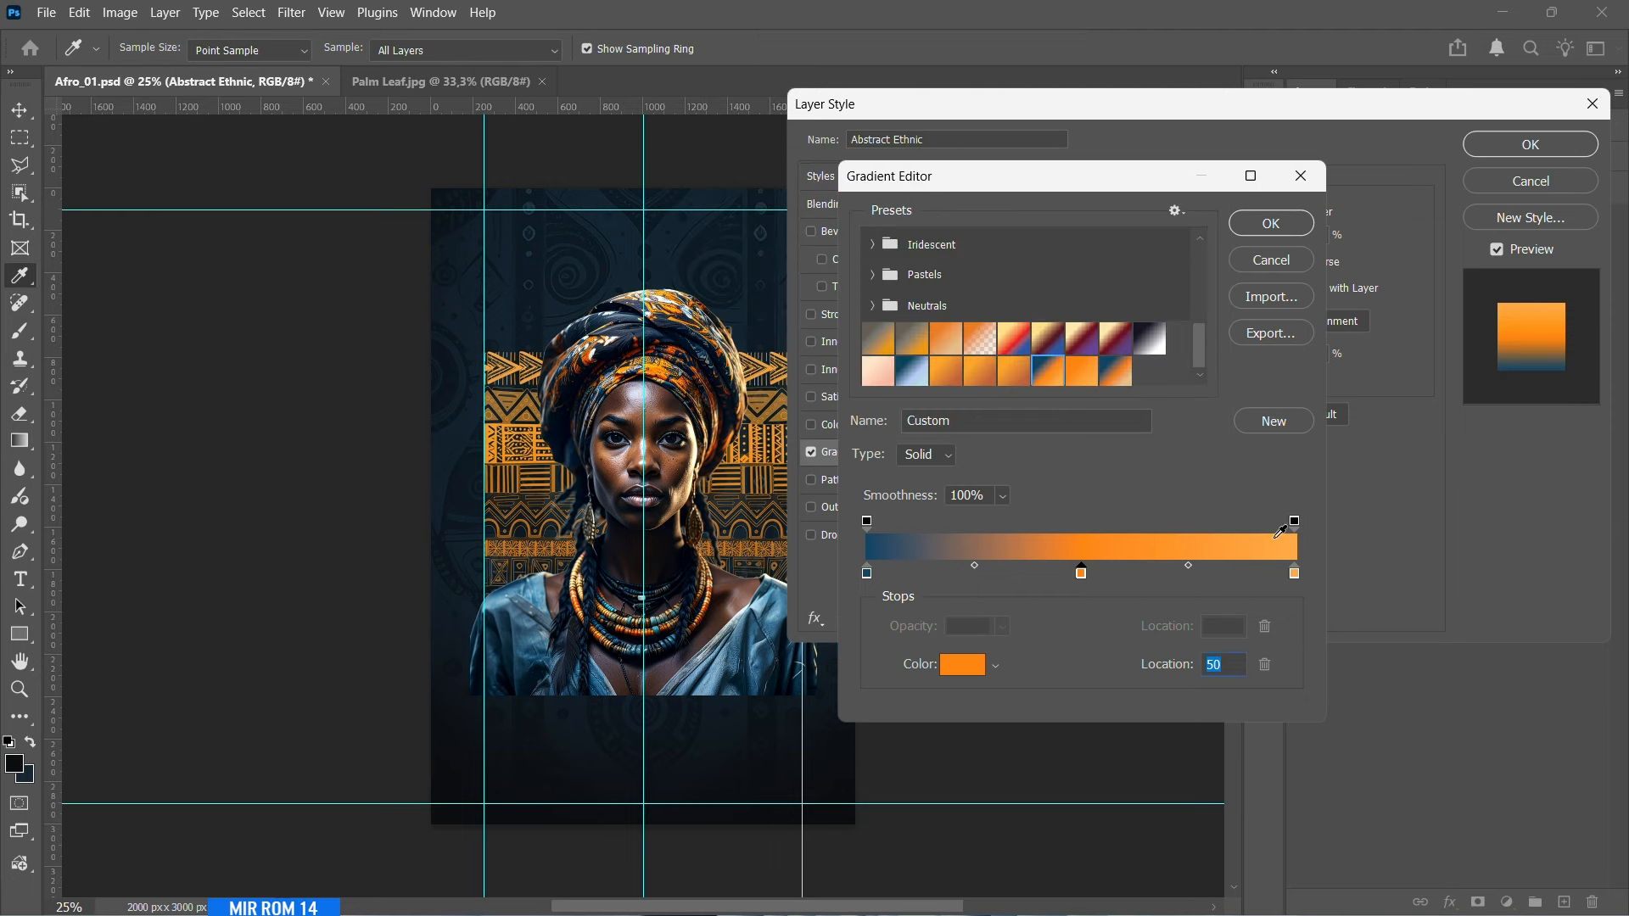
pyautogui.click(1295, 575)
pyautogui.click(974, 663)
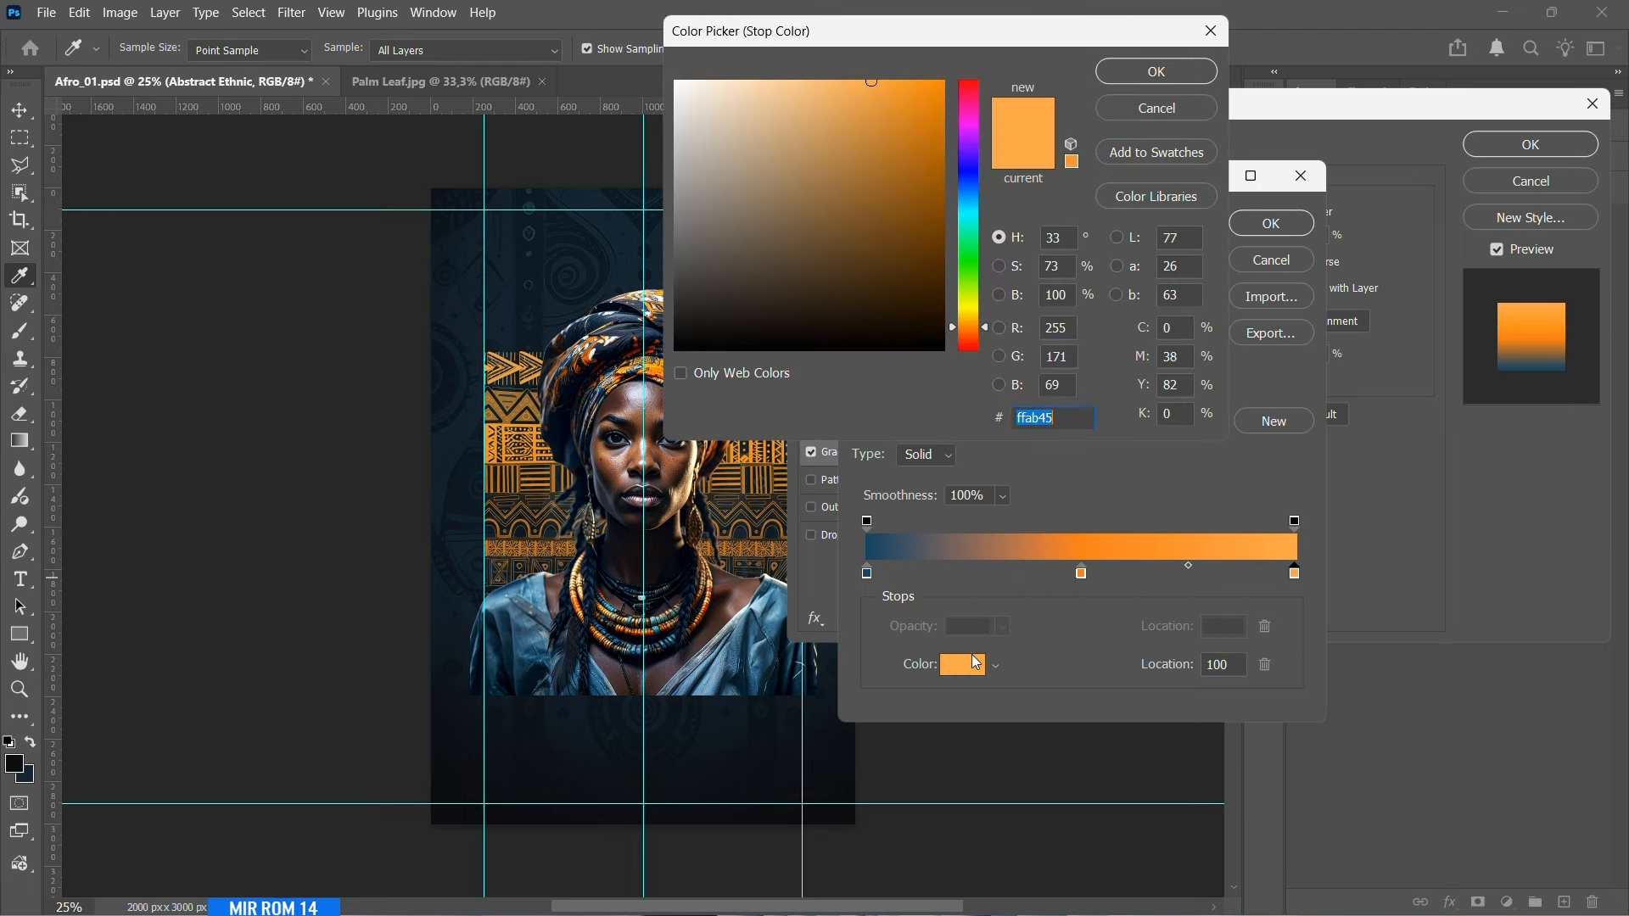
pyautogui.click(1144, 83)
pyautogui.click(1271, 223)
pyautogui.click(1494, 144)
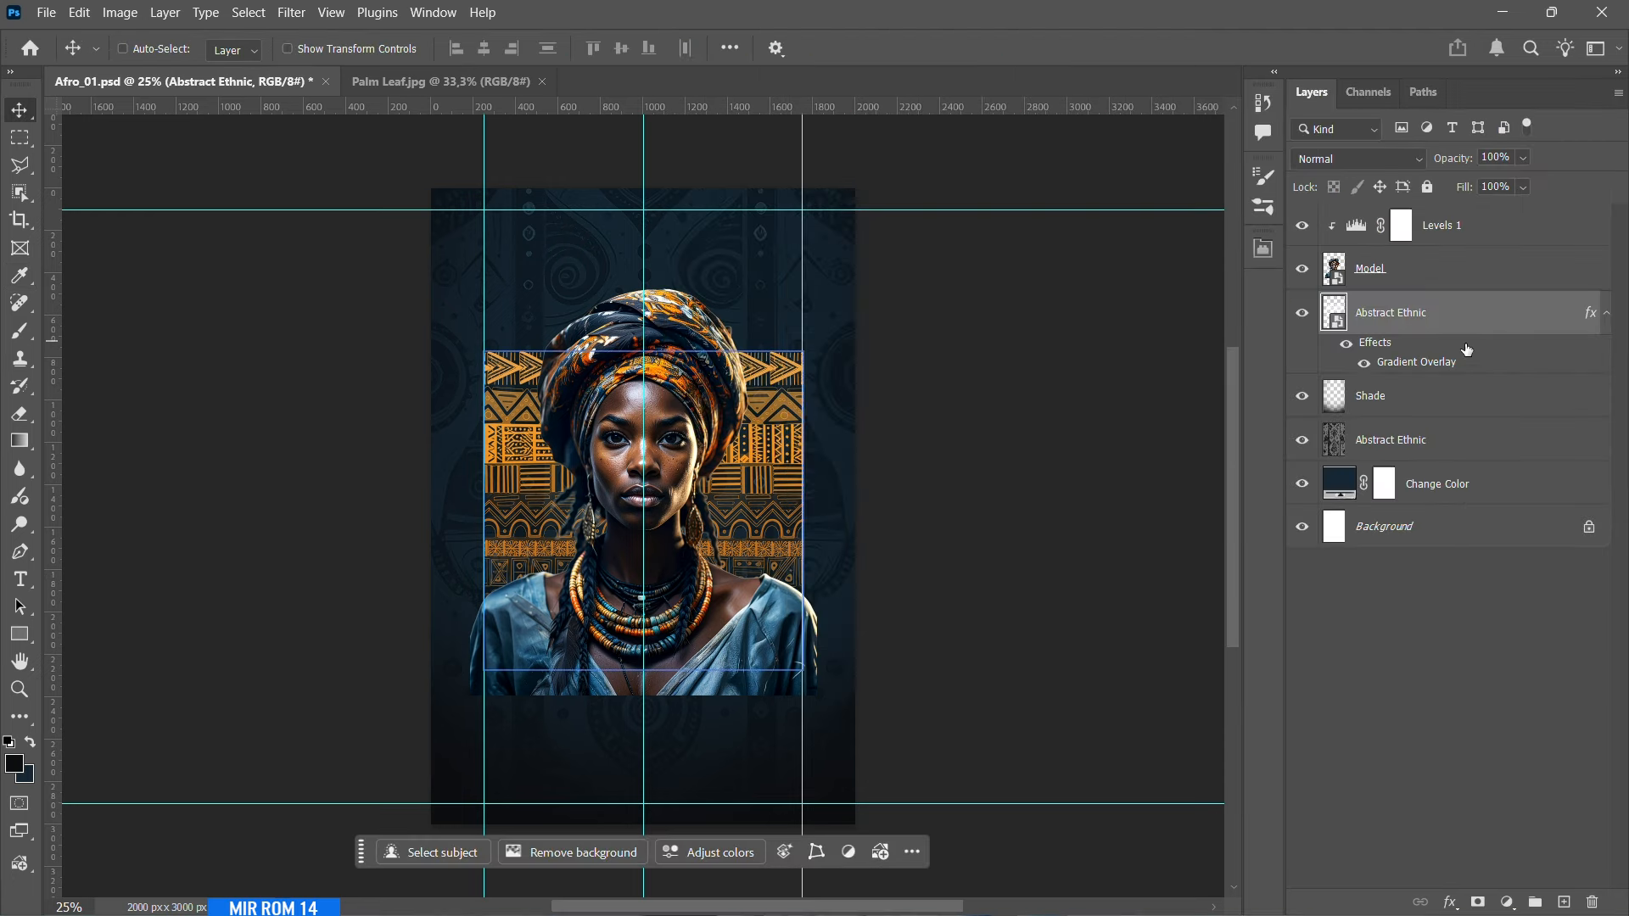
pyautogui.click(1609, 317)
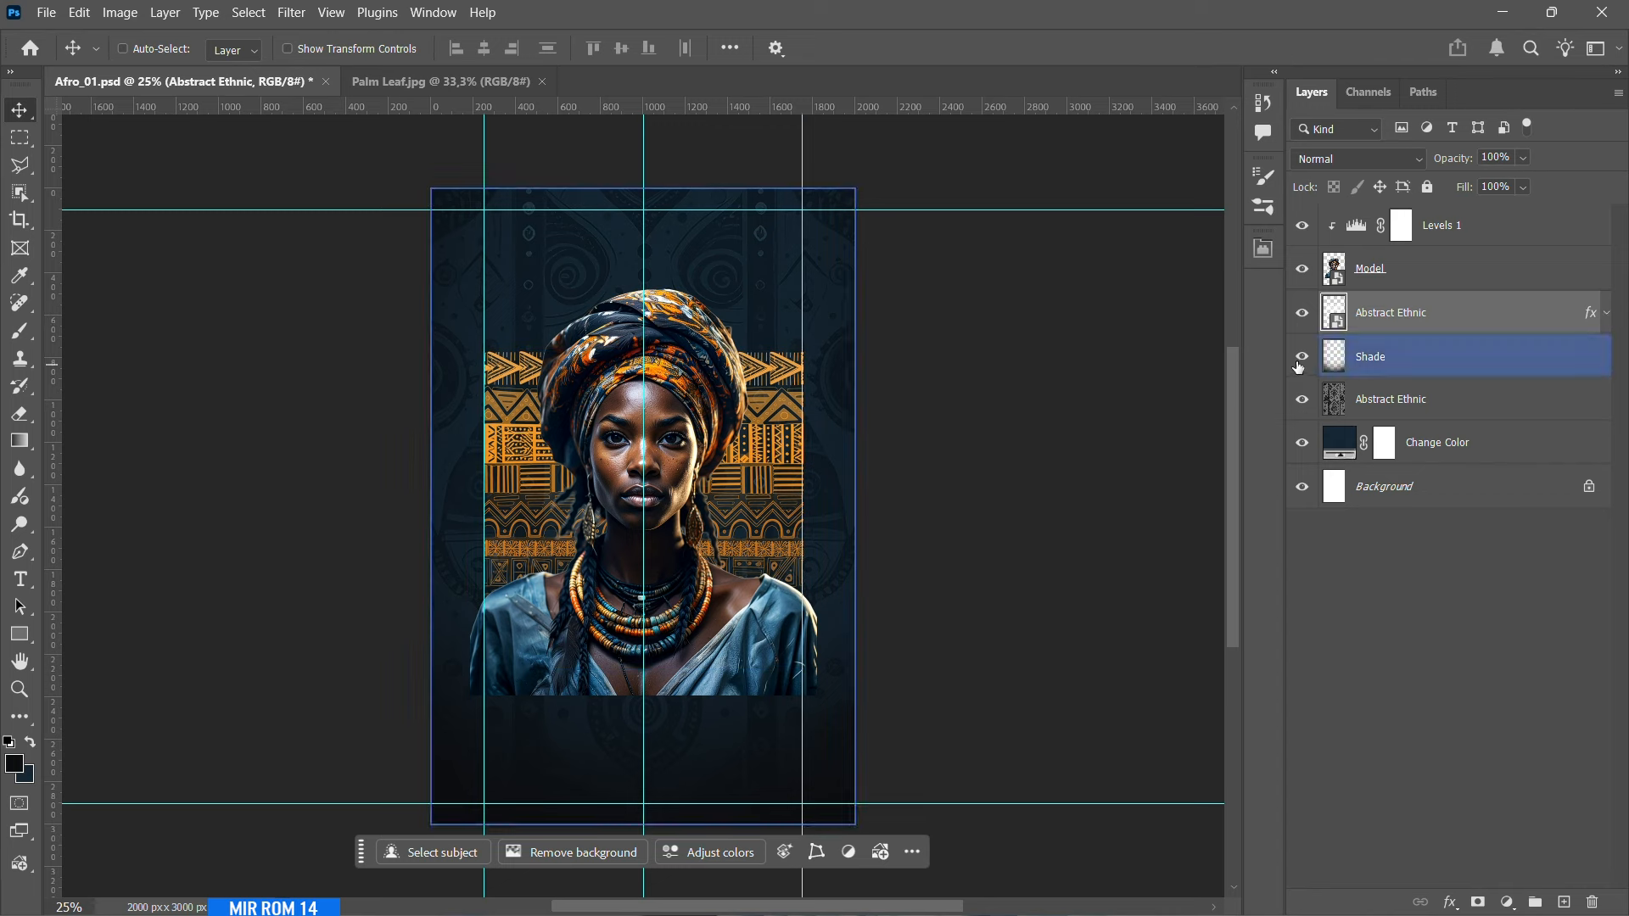
# - Add a layer mask to Model and fade out her lower body with a soft black 1300 px brush
pyautogui.click(1357, 268)
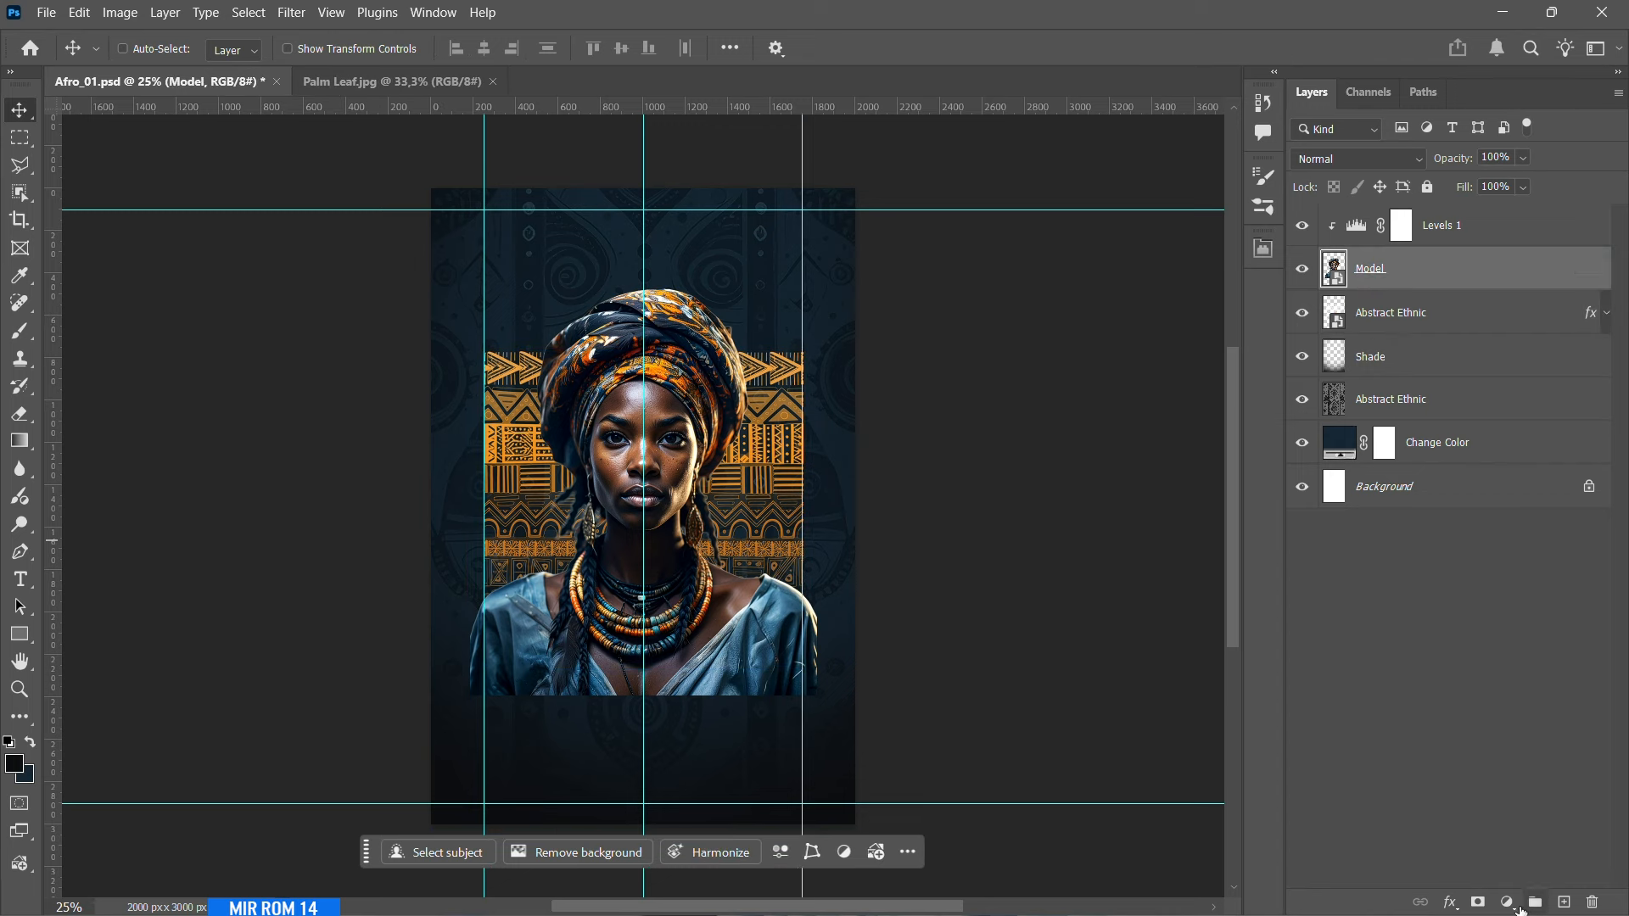
pyautogui.click(1478, 902)
pyautogui.scroll(-2, 761, 643)
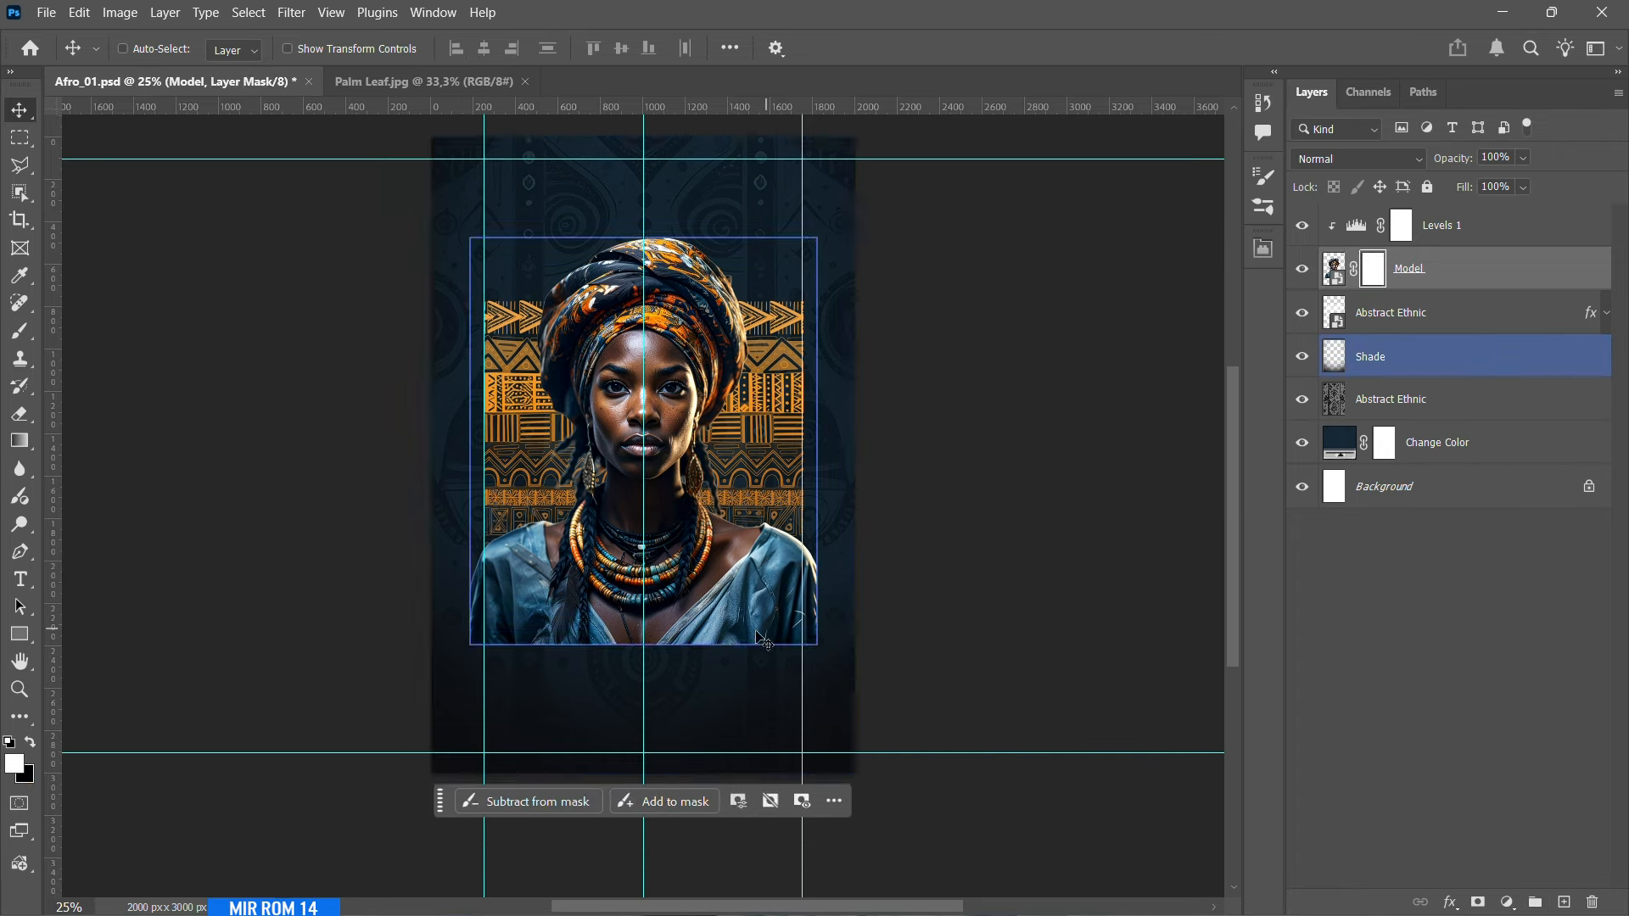
pyautogui.press('b')
pyautogui.scroll(-2, 552, 691)
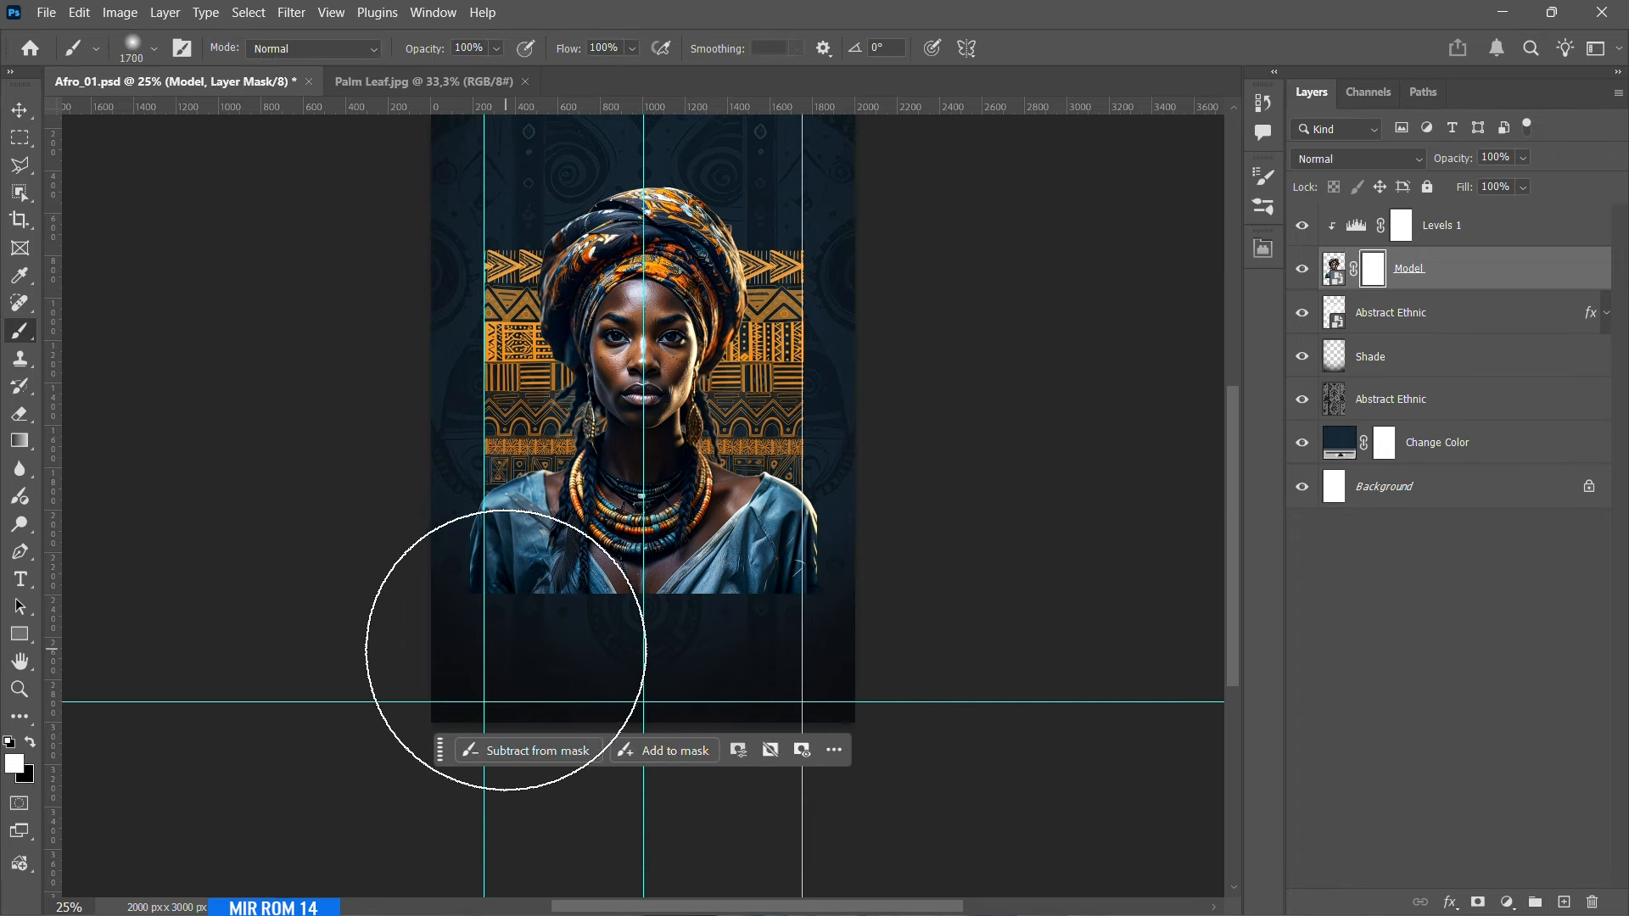
pyautogui.press('[')
pyautogui.press('[')
pyautogui.press('[')
pyautogui.press('[')
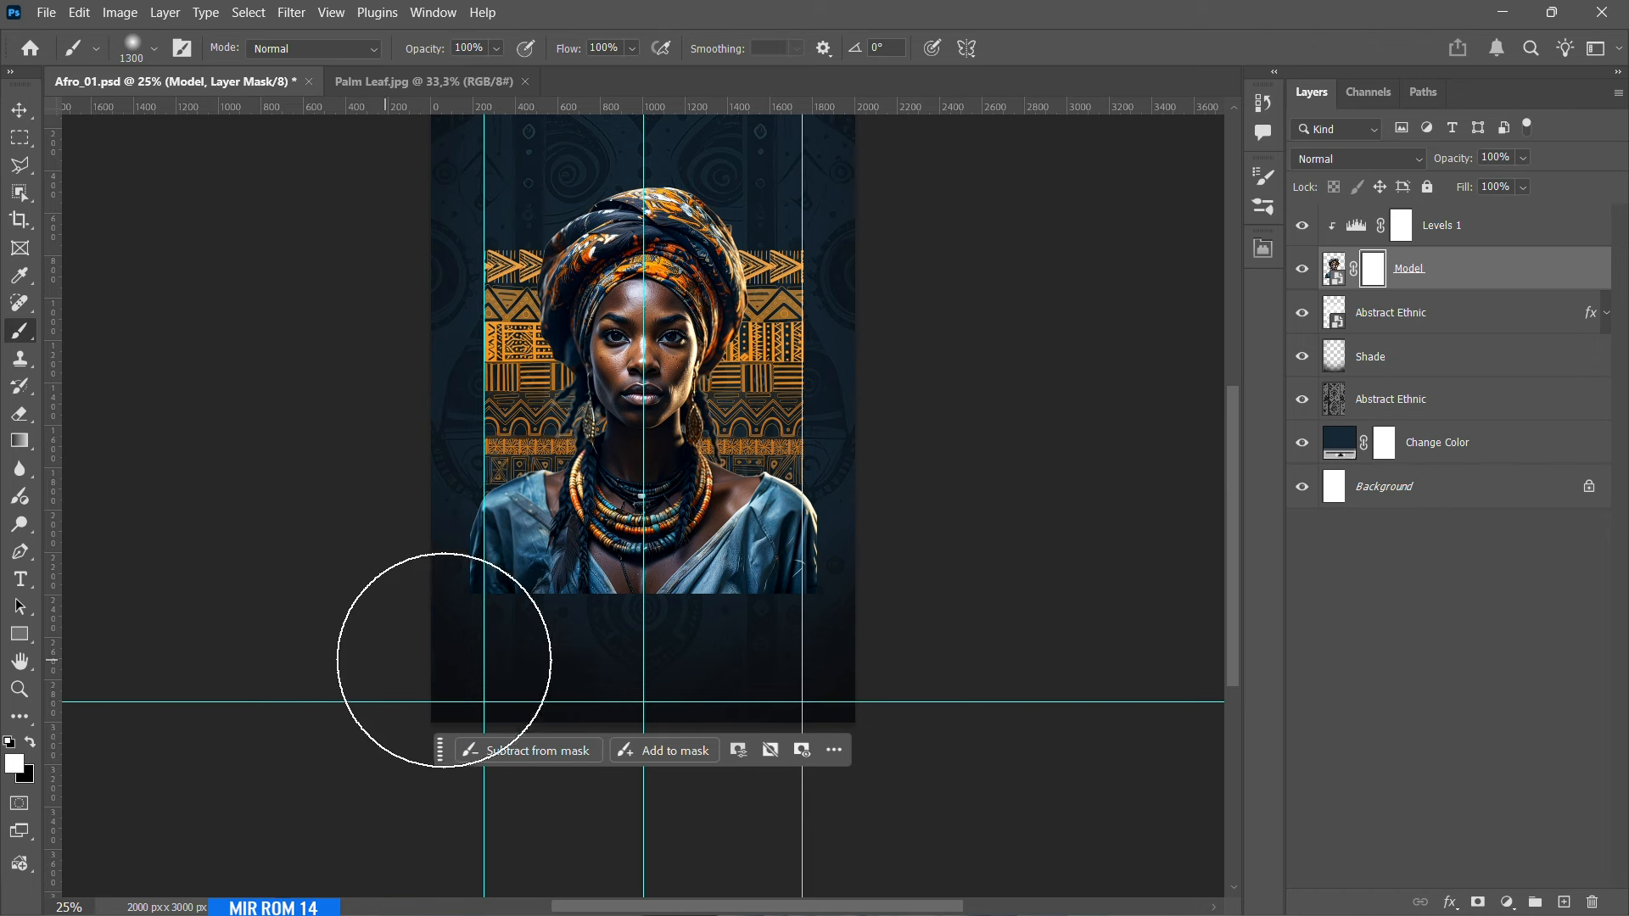
pyautogui.click(30, 742)
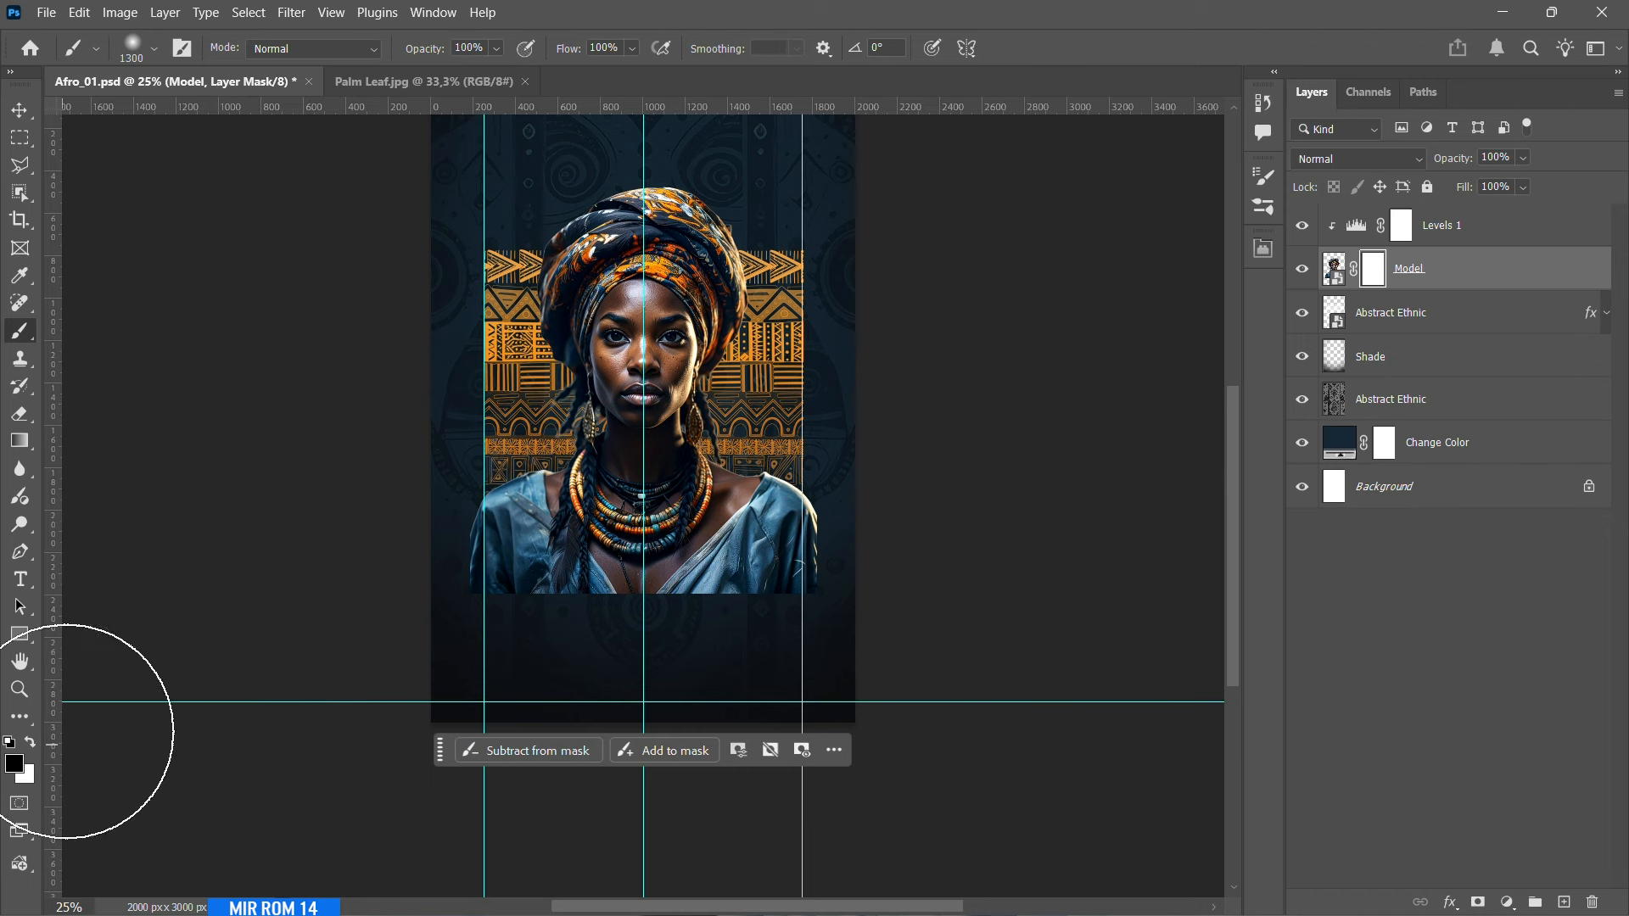
pyautogui.moveTo(498, 647); pyautogui.dragTo(436, 680)
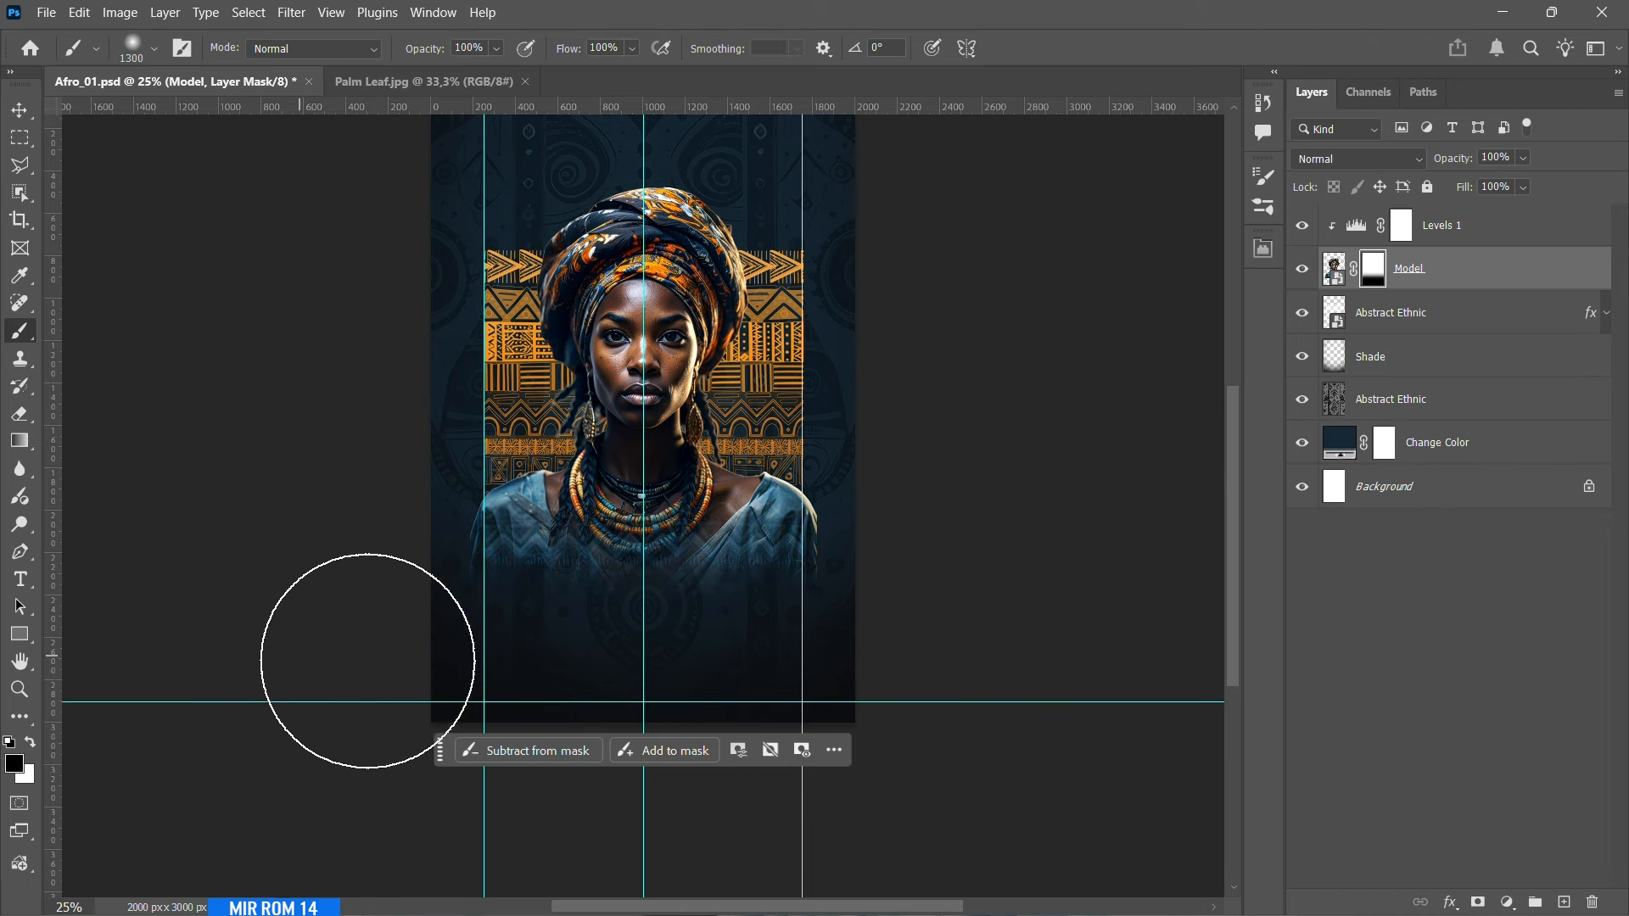
# - Mask away the model's shoulder edges outside the pattern with a 500 px black brush, and hide the guides
pyautogui.press('[')
pyautogui.press('[')
pyautogui.press('[')
pyautogui.press('[')
pyautogui.press('[')
pyautogui.press('[')
pyautogui.press('[')
pyautogui.press('[')
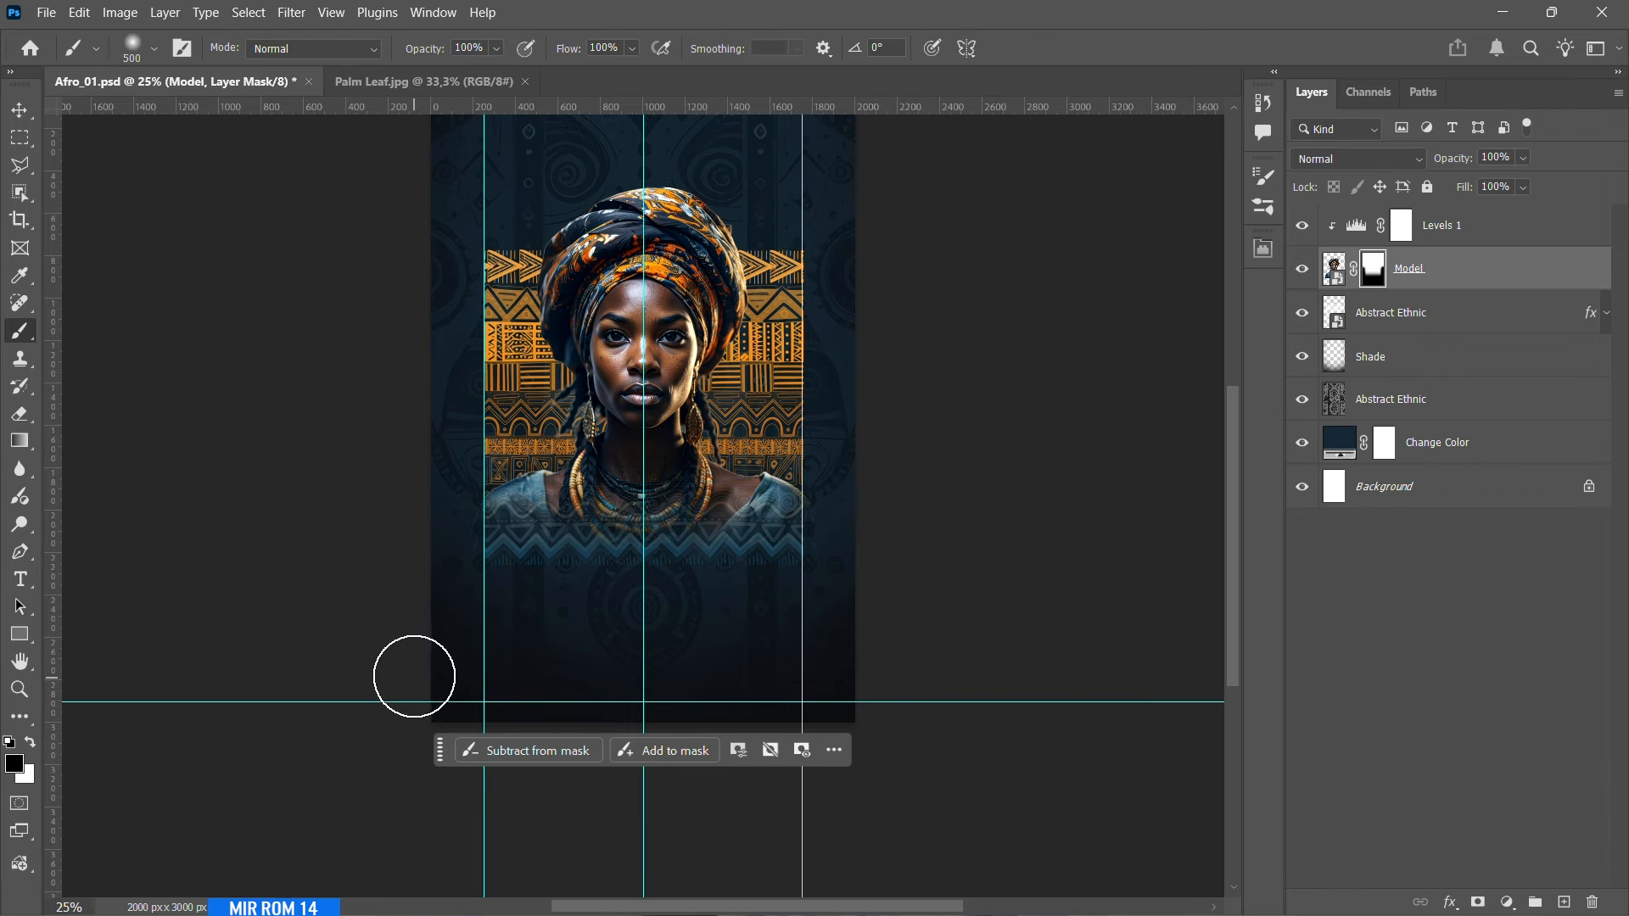
pyautogui.hotkey('ctrl', ';')
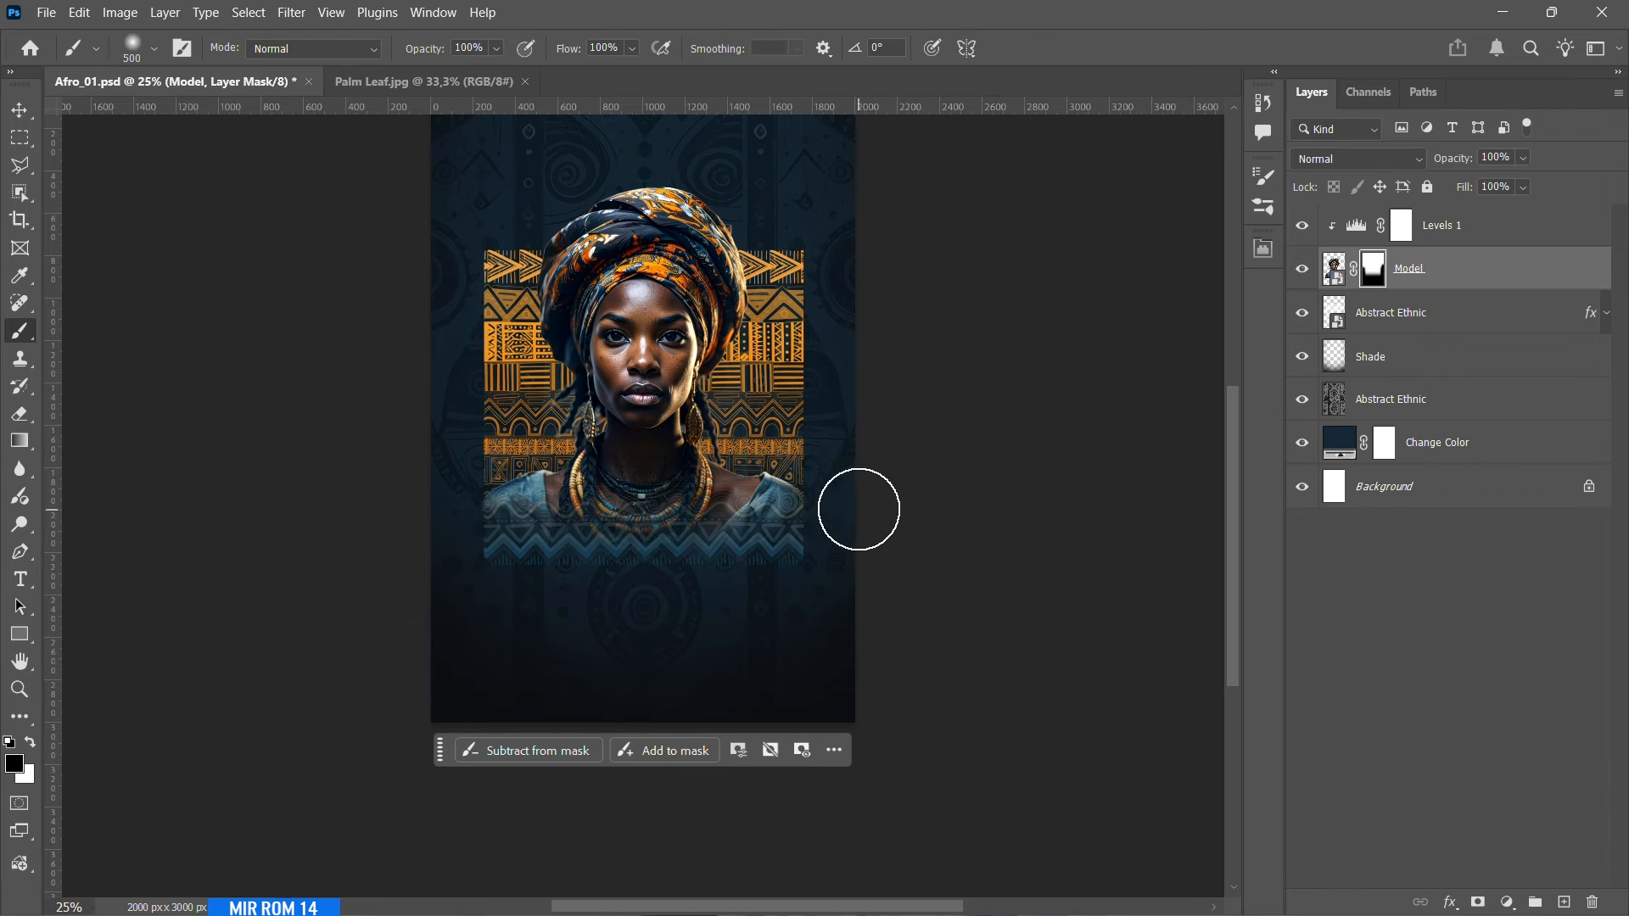
pyautogui.press('v')
pyautogui.scroll(2, 923, 466)
pyautogui.scroll(2, 1062, 558)
pyautogui.scroll(-1, 1064, 560)
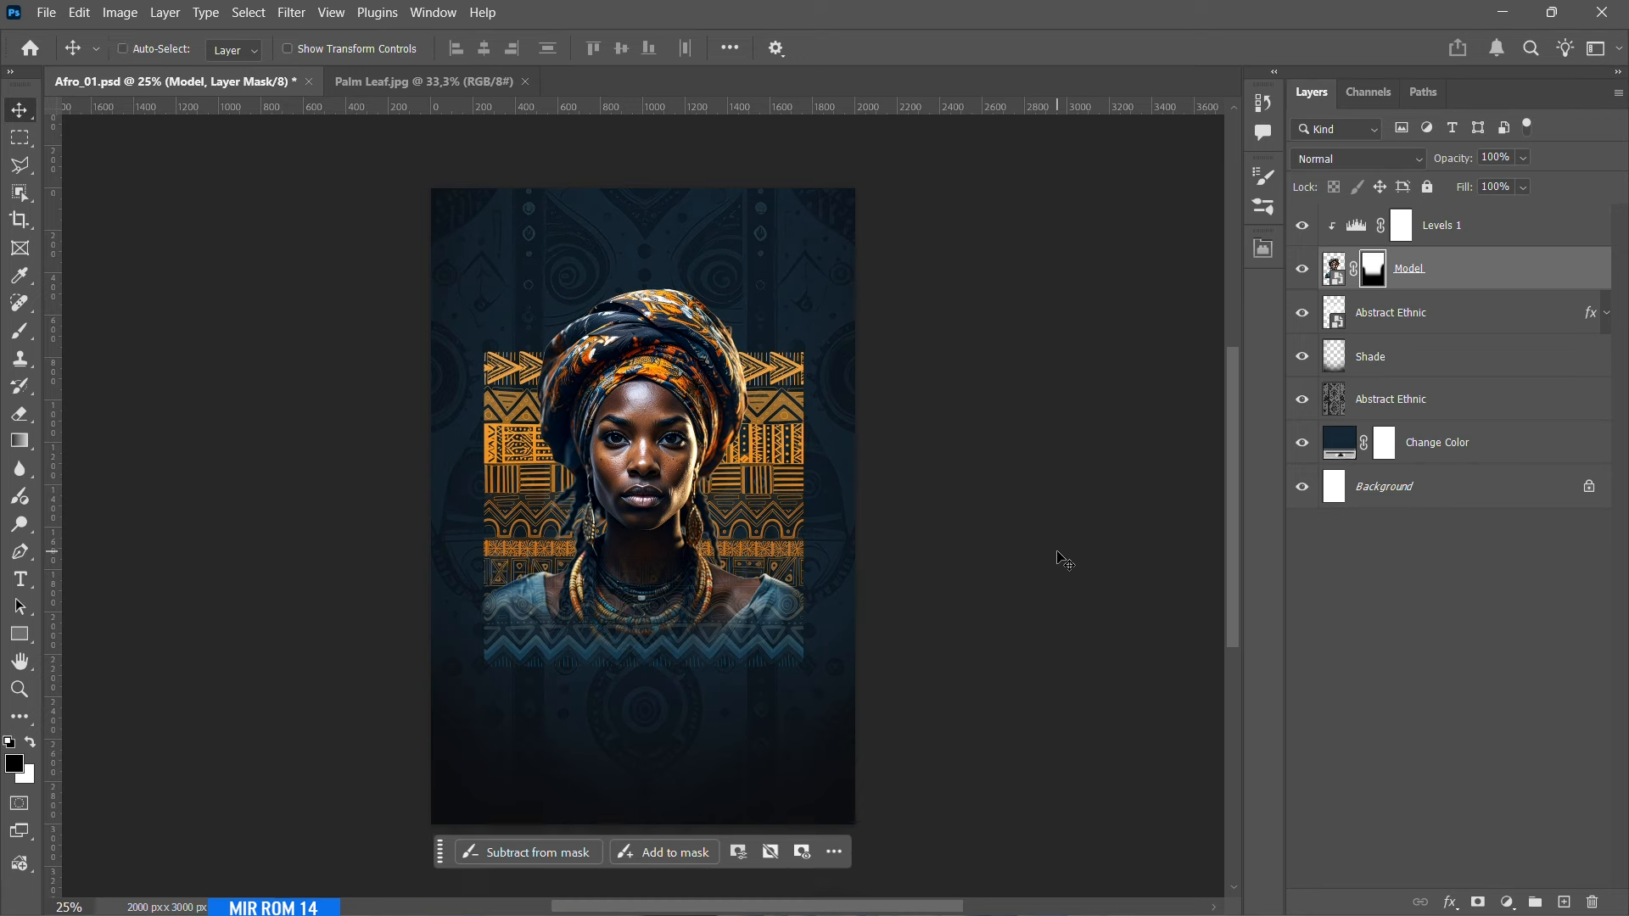
# - Select the upper Abstract Ethnic layer, switch to Palm Leaf.jpg, and apply Levels with white input 229 and a slightly raised black input
pyautogui.click(1500, 228)
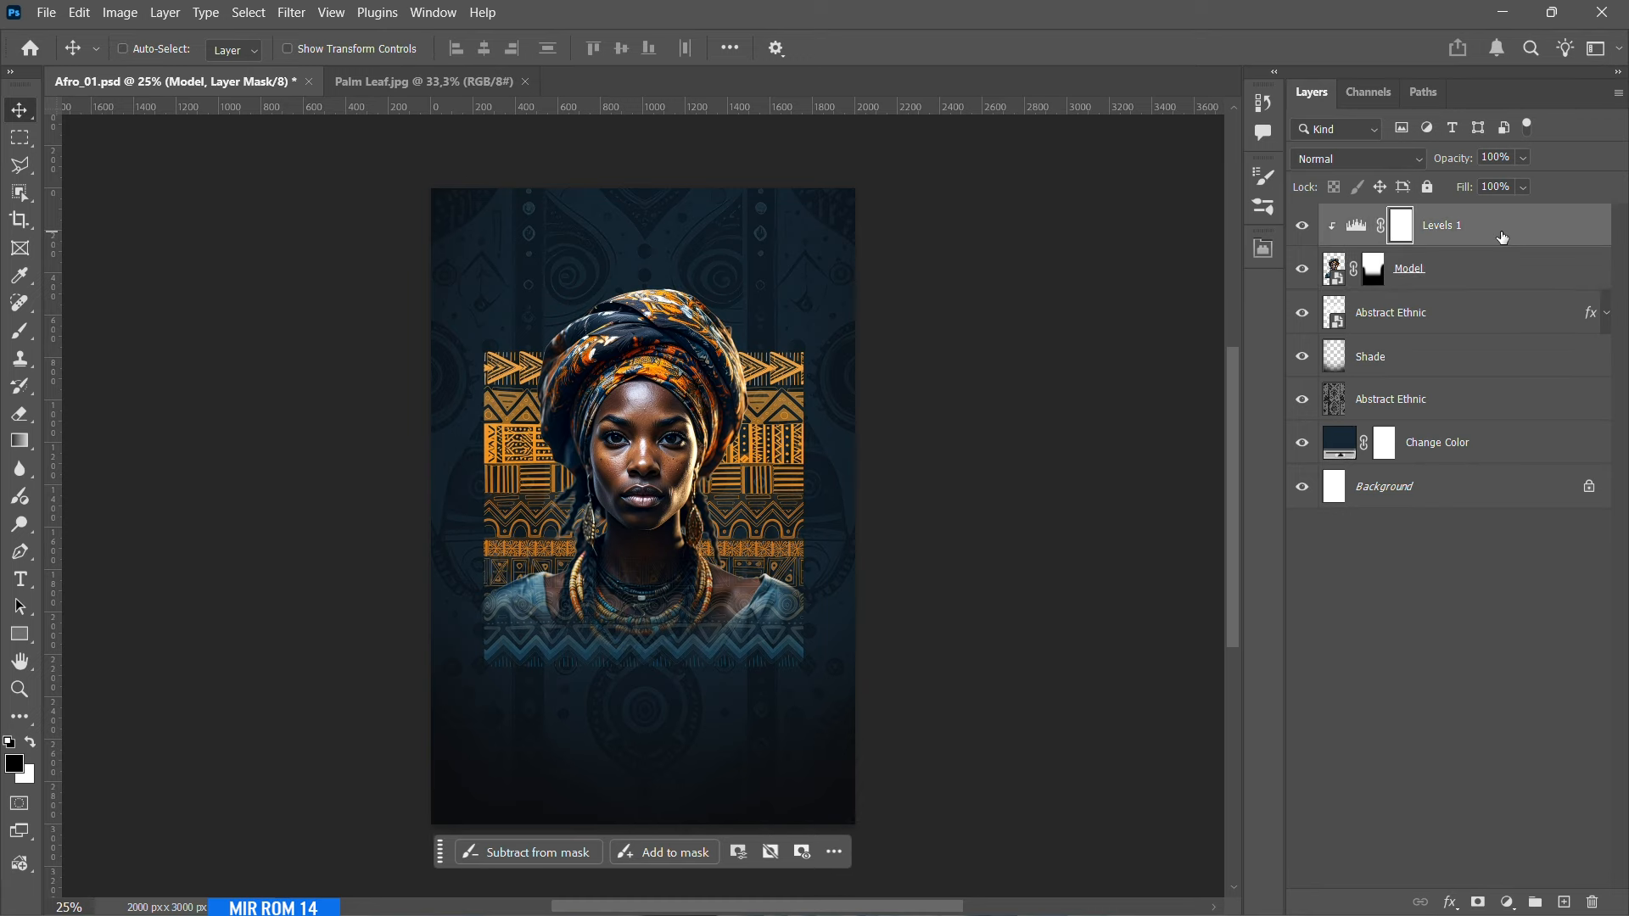
pyautogui.click(1487, 319)
pyautogui.click(434, 85)
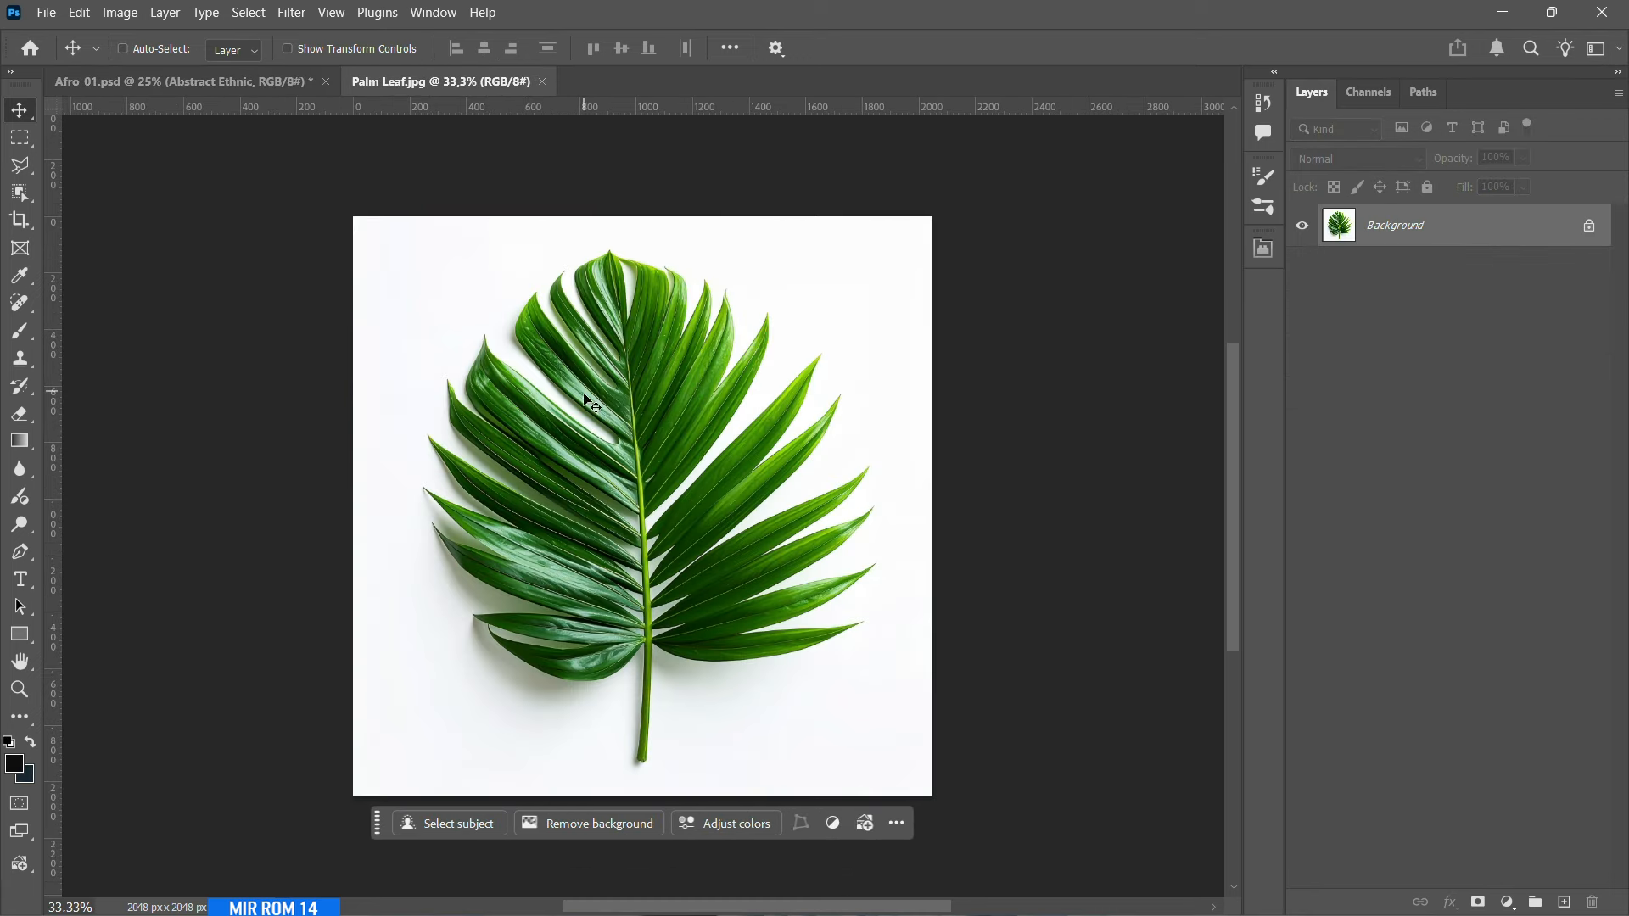
pyautogui.click(120, 12)
pyautogui.moveTo(148, 68)
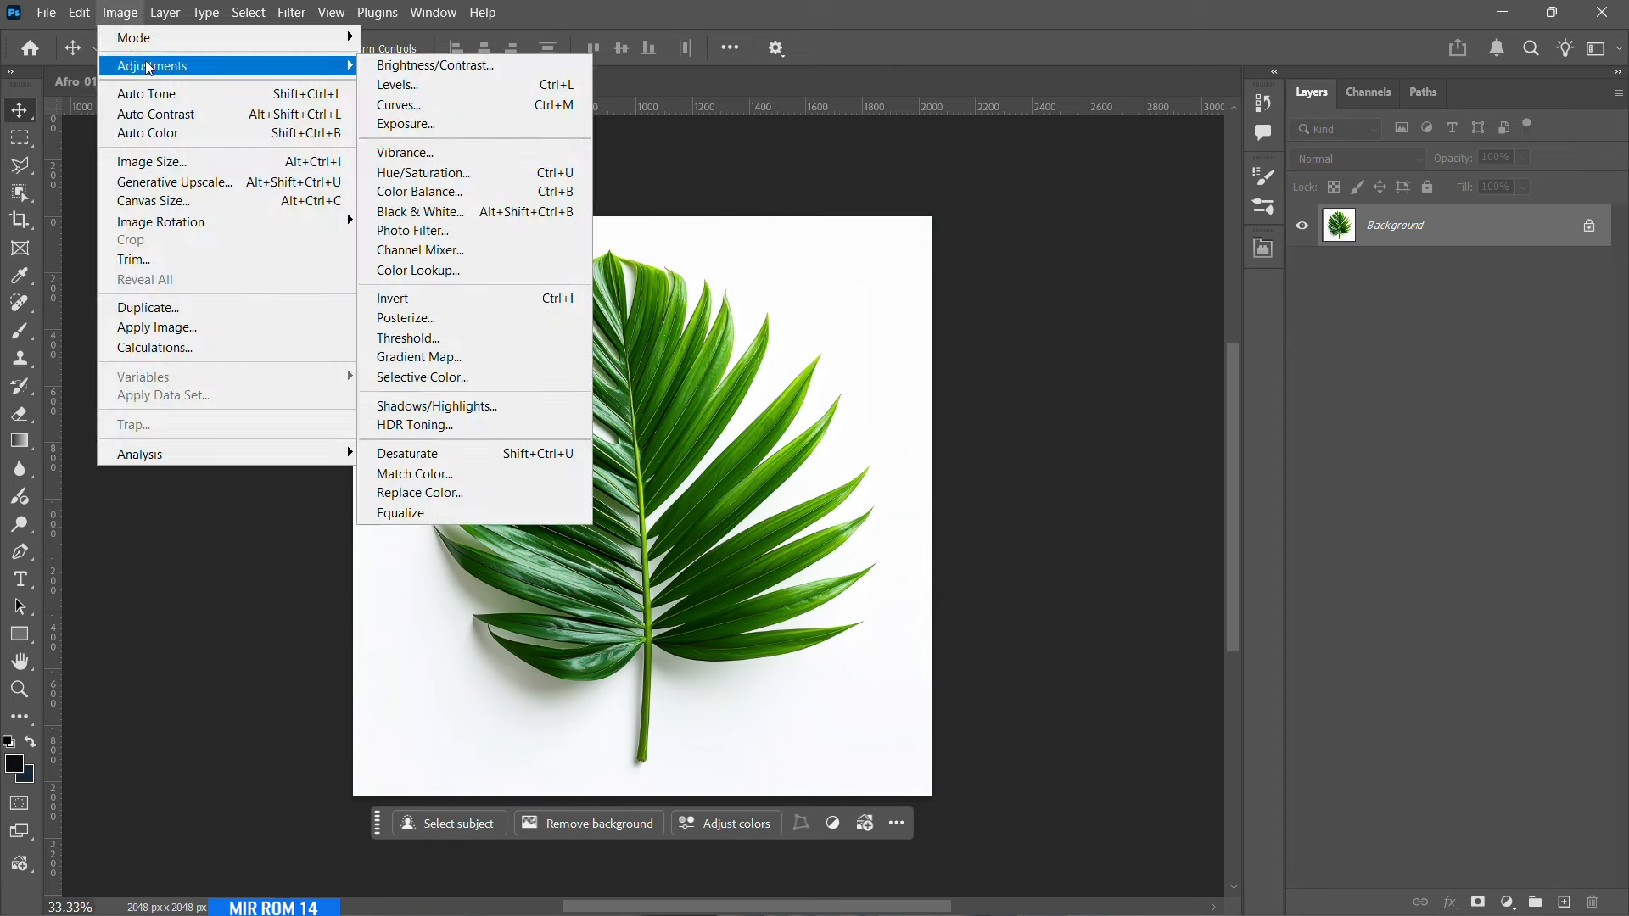
pyautogui.click(409, 84)
pyautogui.moveTo(1177, 396); pyautogui.dragTo(1154, 396)
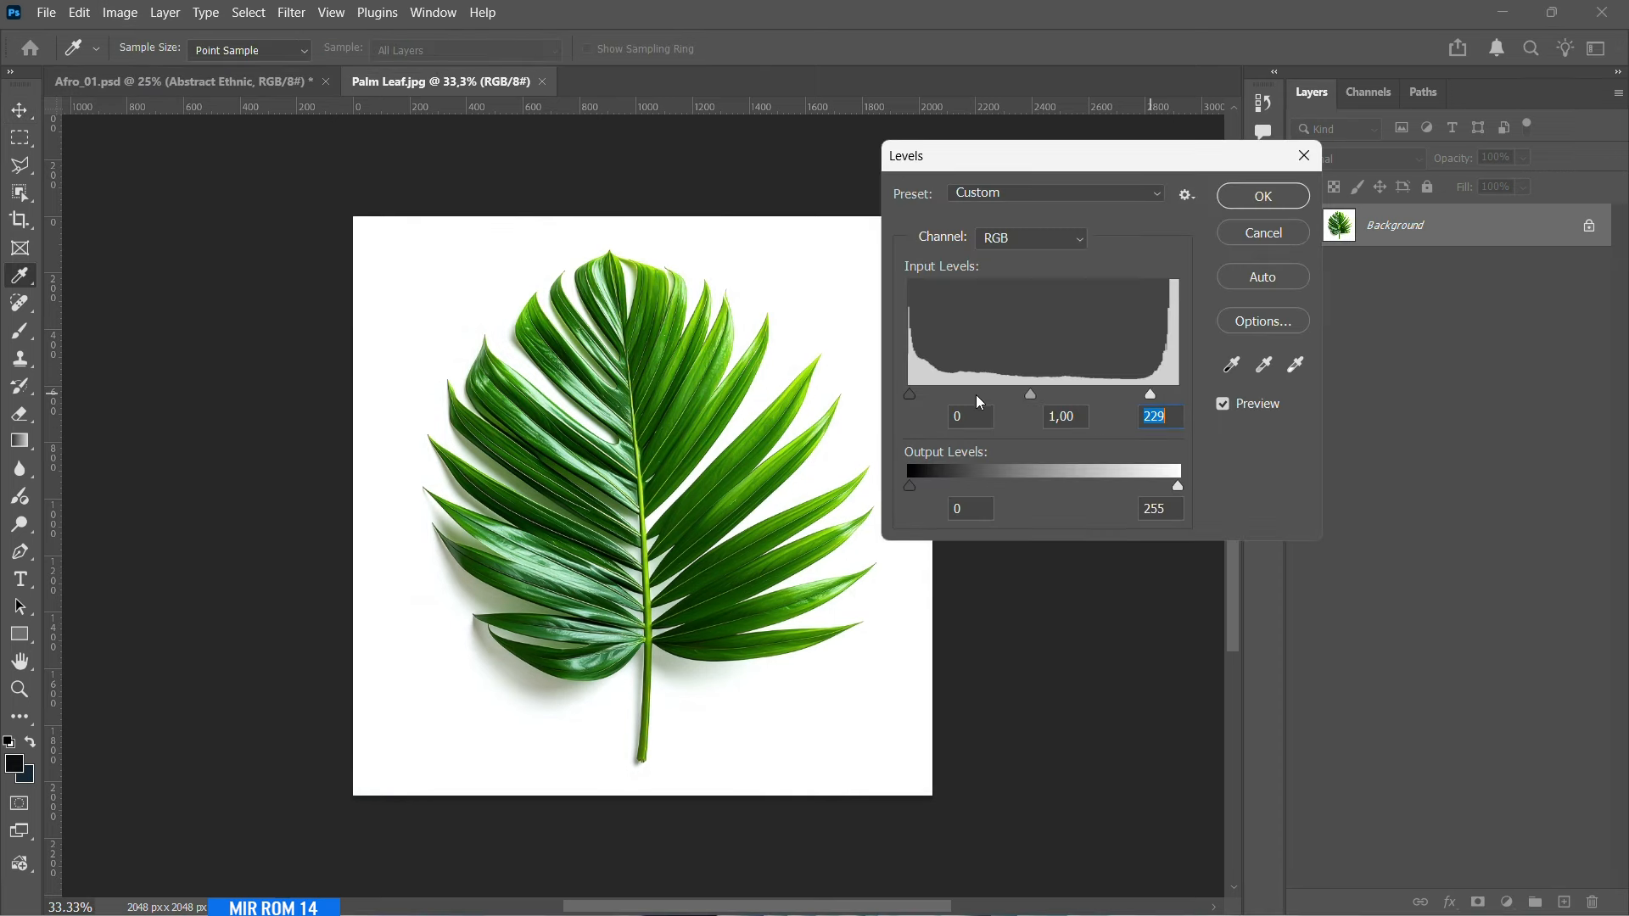
pyautogui.moveTo(910, 395); pyautogui.dragTo(925, 397)
pyautogui.click(1227, 203)
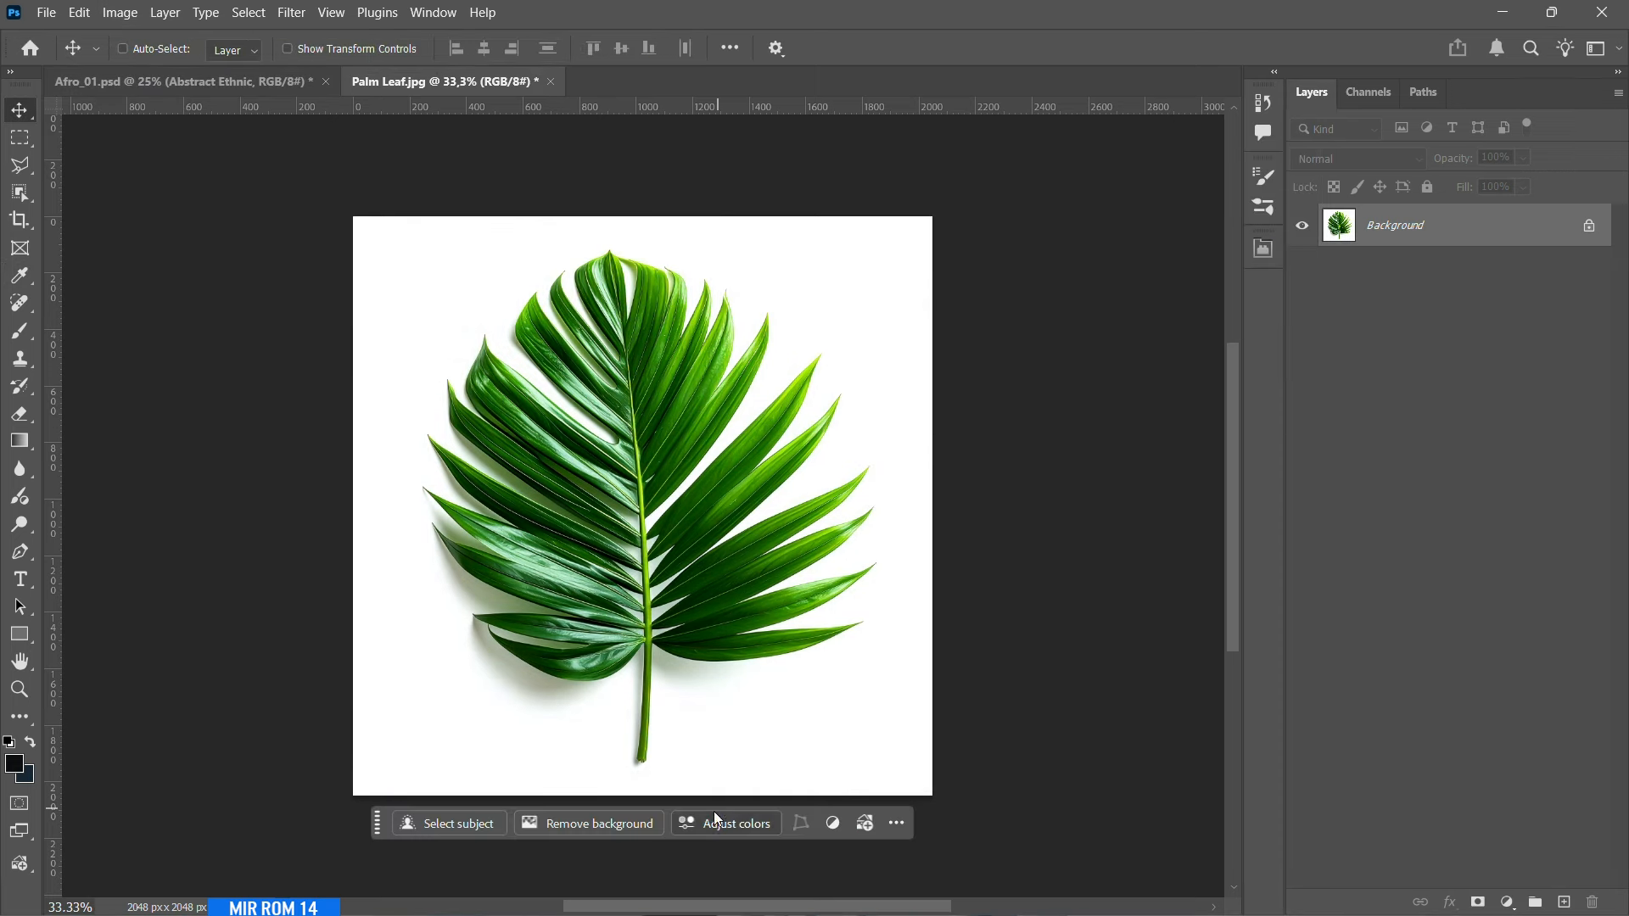
# - Remove the white background around the palm leaf
pyautogui.click(620, 822)
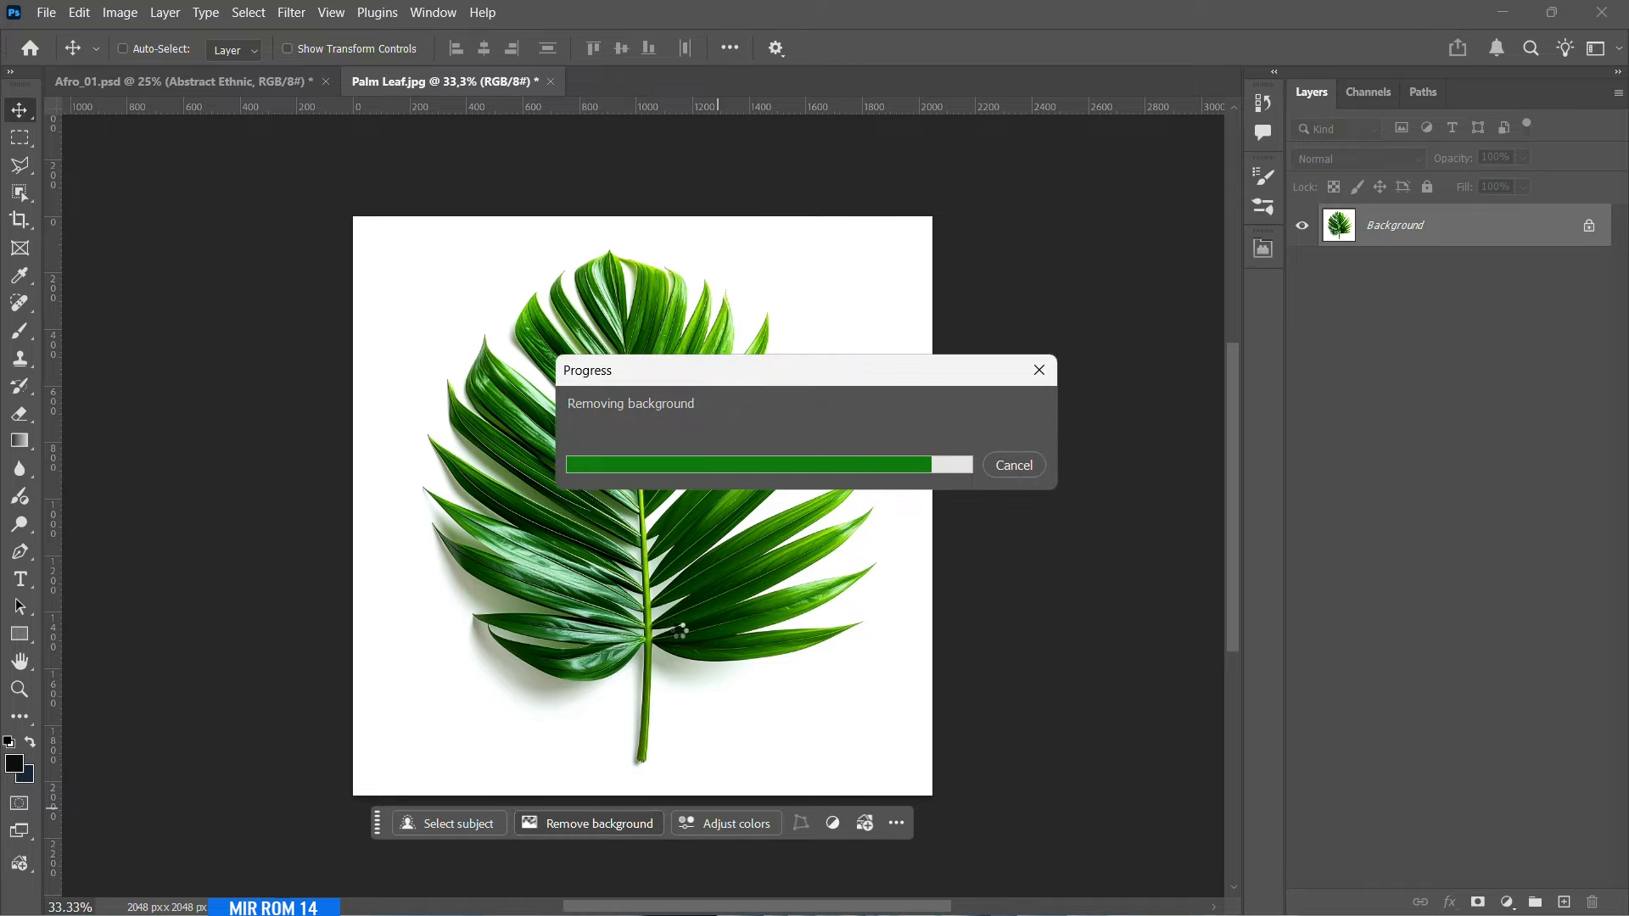
pyautogui.keyDown('ctrl'); pyautogui.click(622, 287); pyautogui.keyUp('ctrl')
pyautogui.scroll(-5, 933, 546)
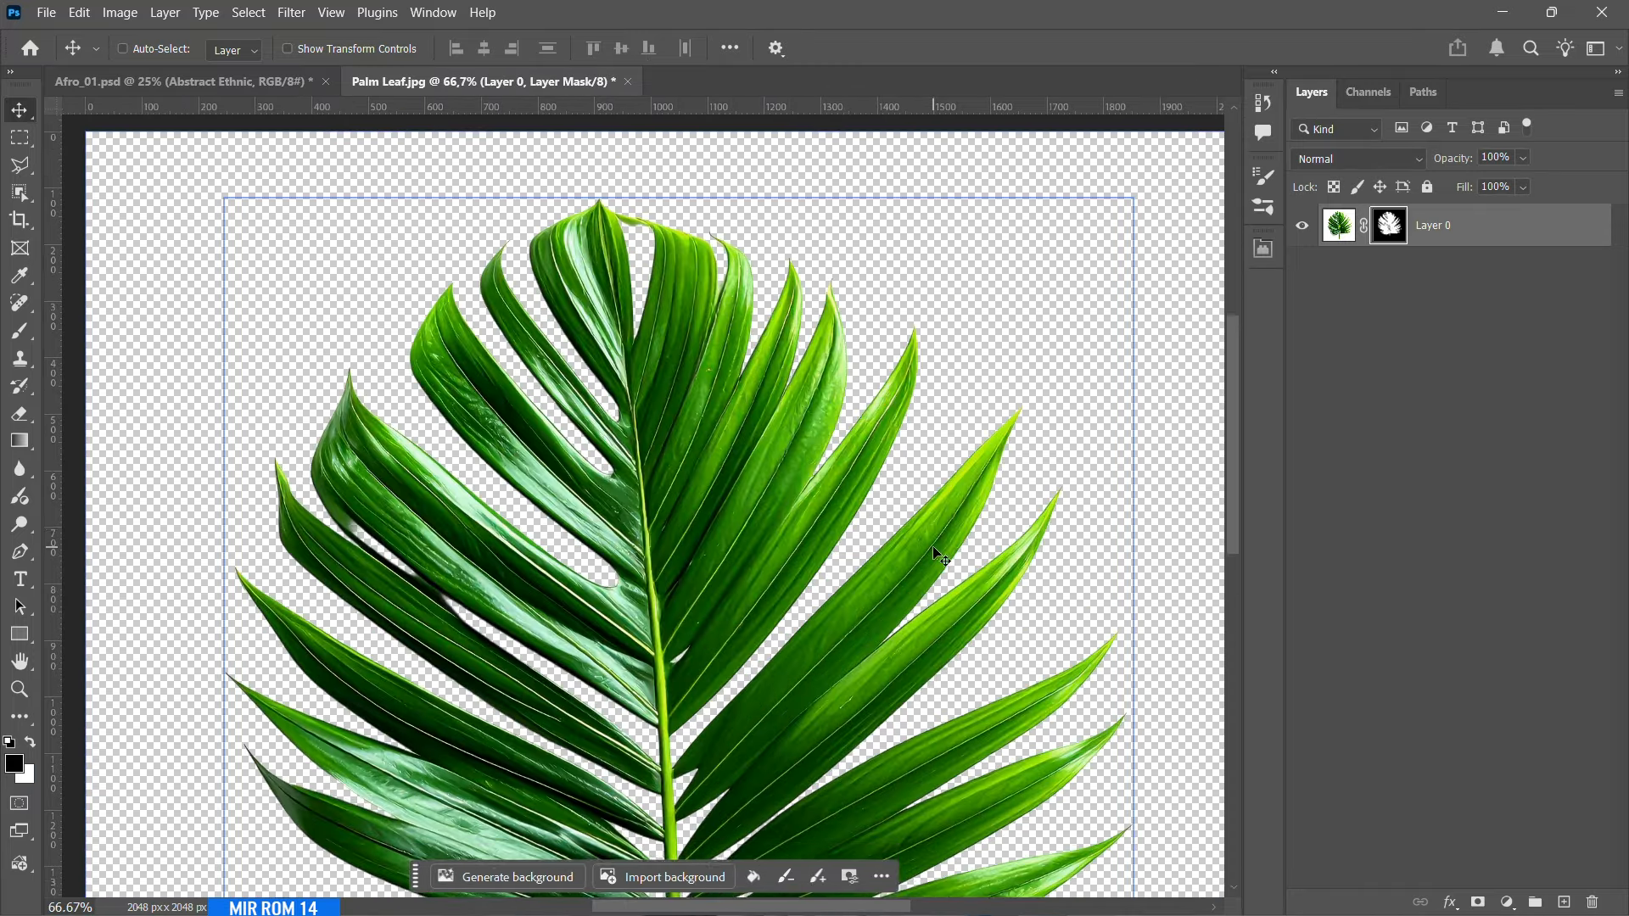
pyautogui.scroll(-3, 983, 655)
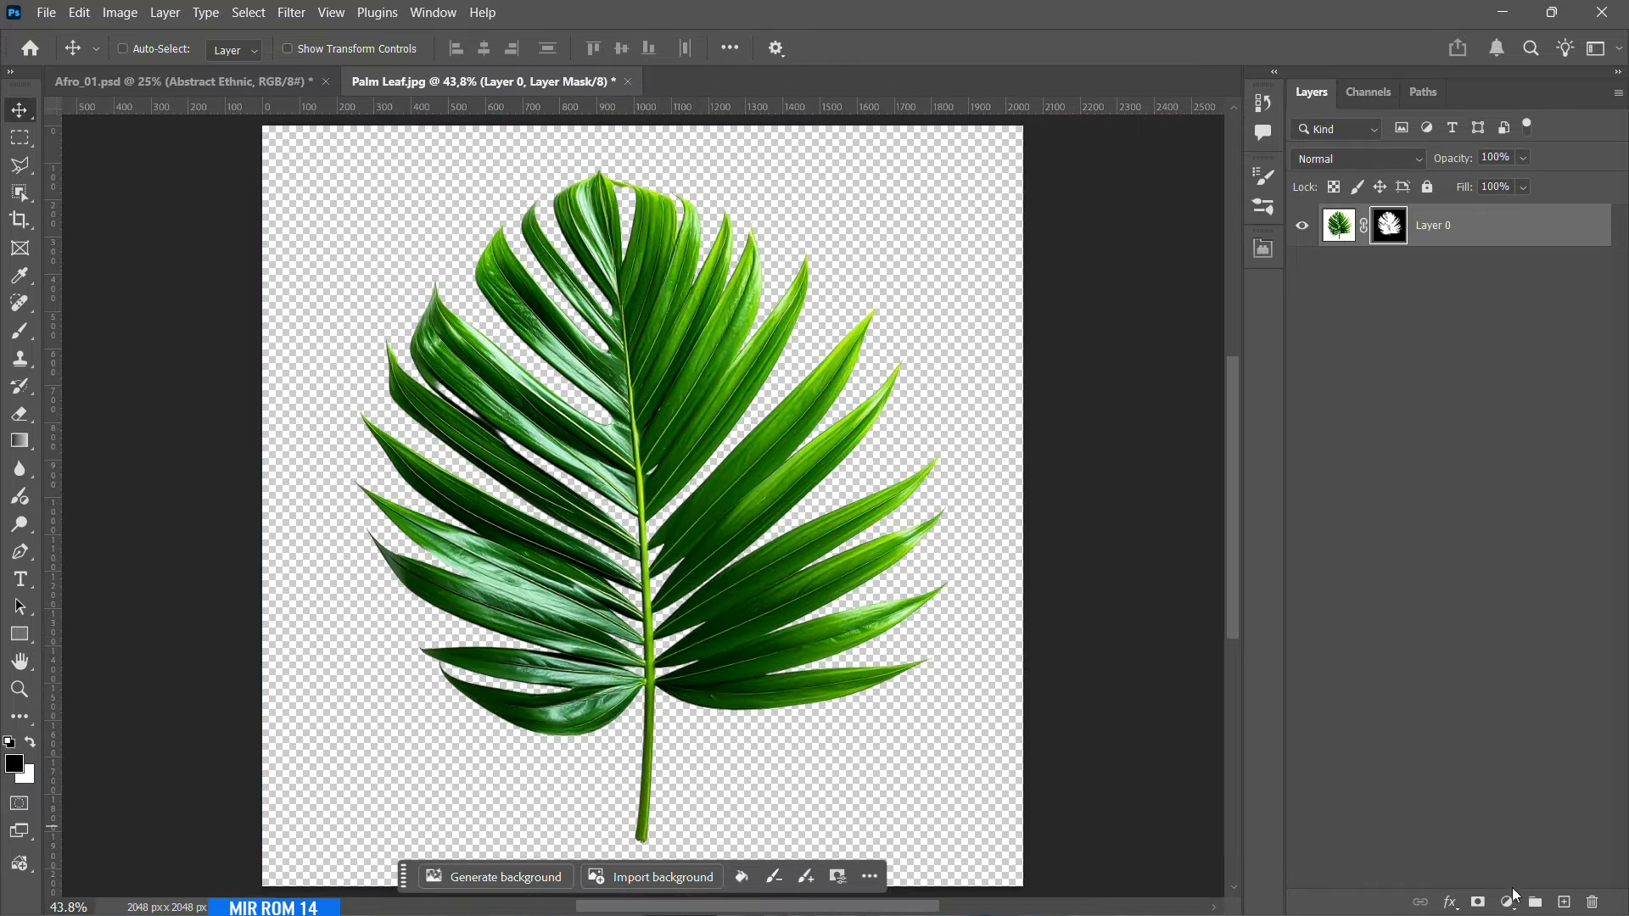
# - Check the leaf cutout's edges against a temporary dark maroon Solid Color fill placed beneath it, and delete that fill
pyautogui.click(1510, 900)
pyautogui.click(1480, 517)
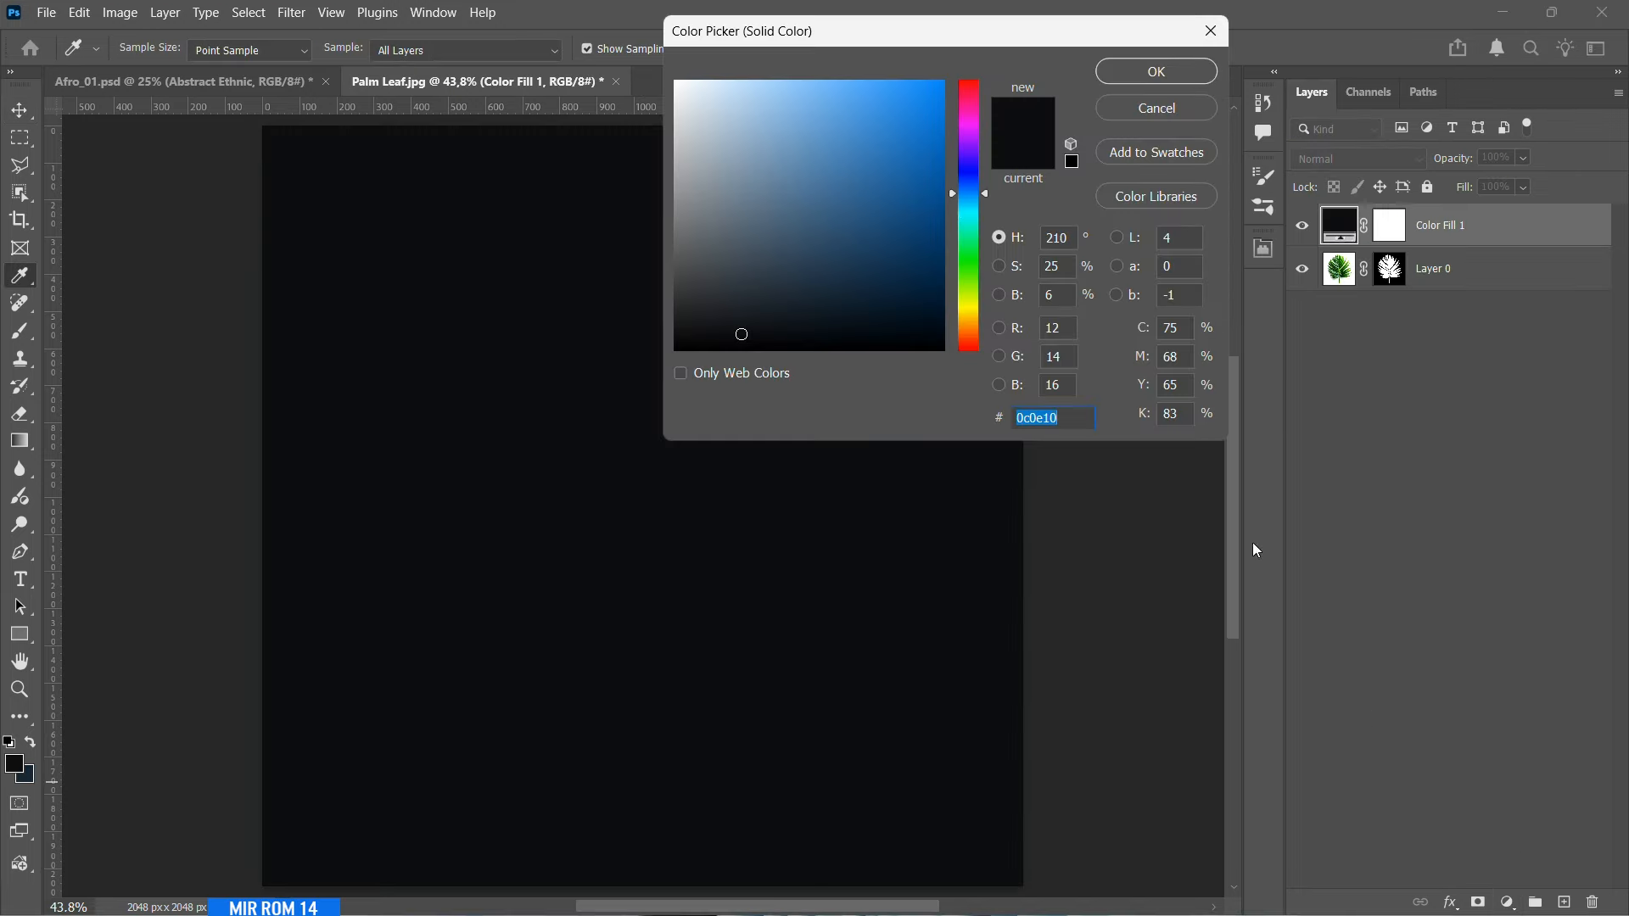
pyautogui.click(971, 103)
pyautogui.click(946, 265)
pyautogui.click(1147, 76)
pyautogui.moveTo(1449, 229); pyautogui.dragTo(1457, 278)
pyautogui.scroll(1, 648, 656)
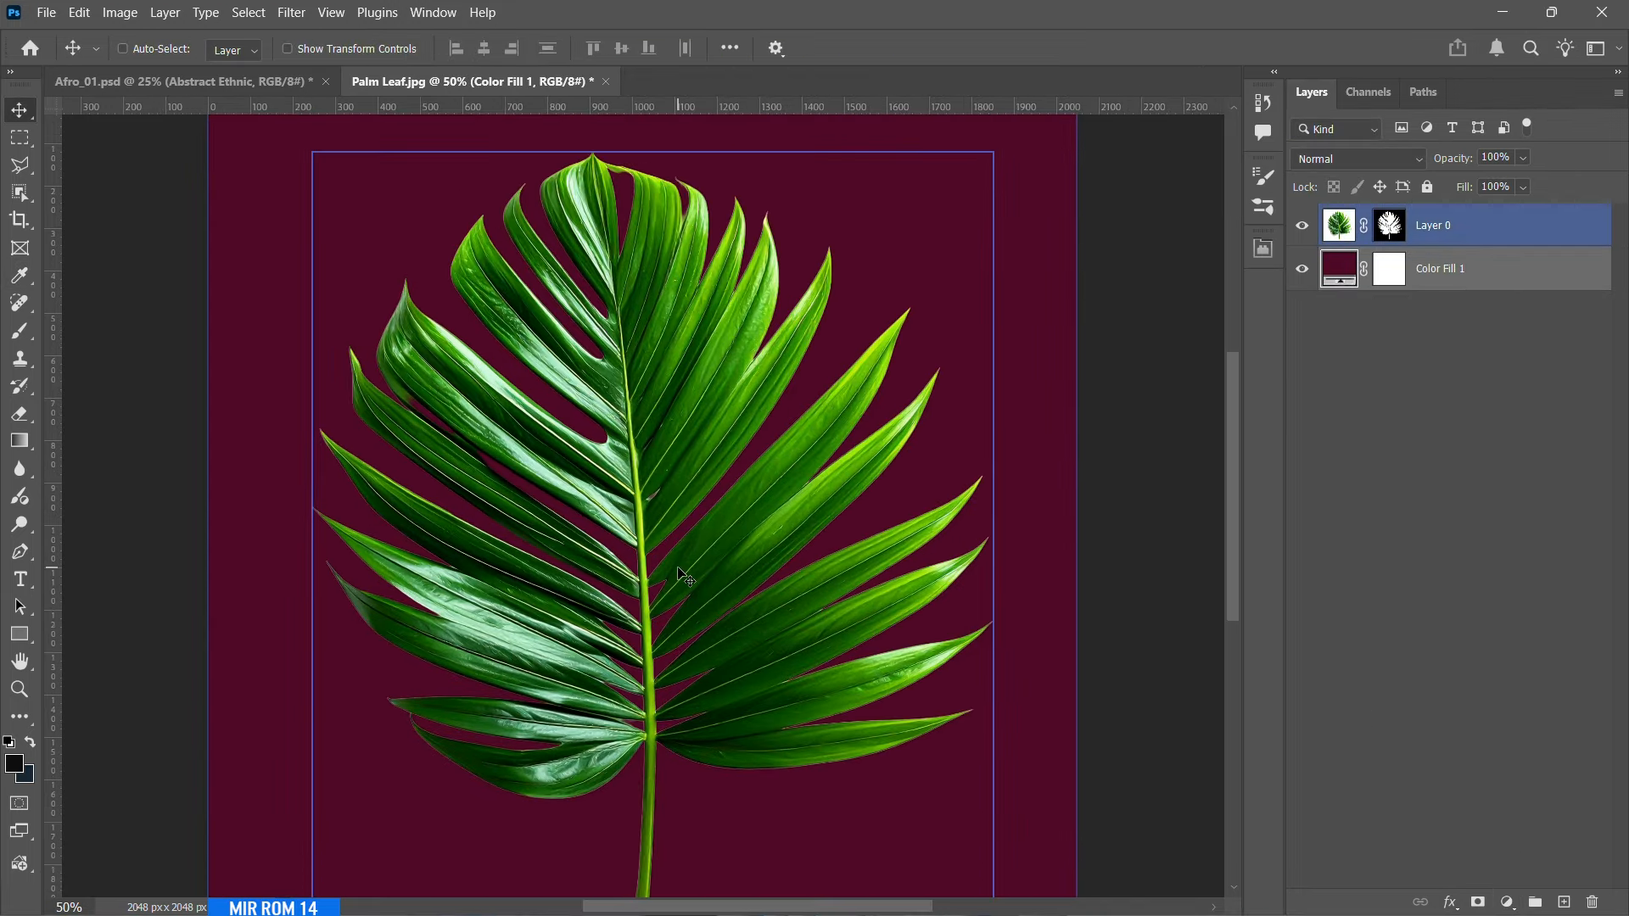
pyautogui.click(1418, 426)
pyautogui.press('Delete')
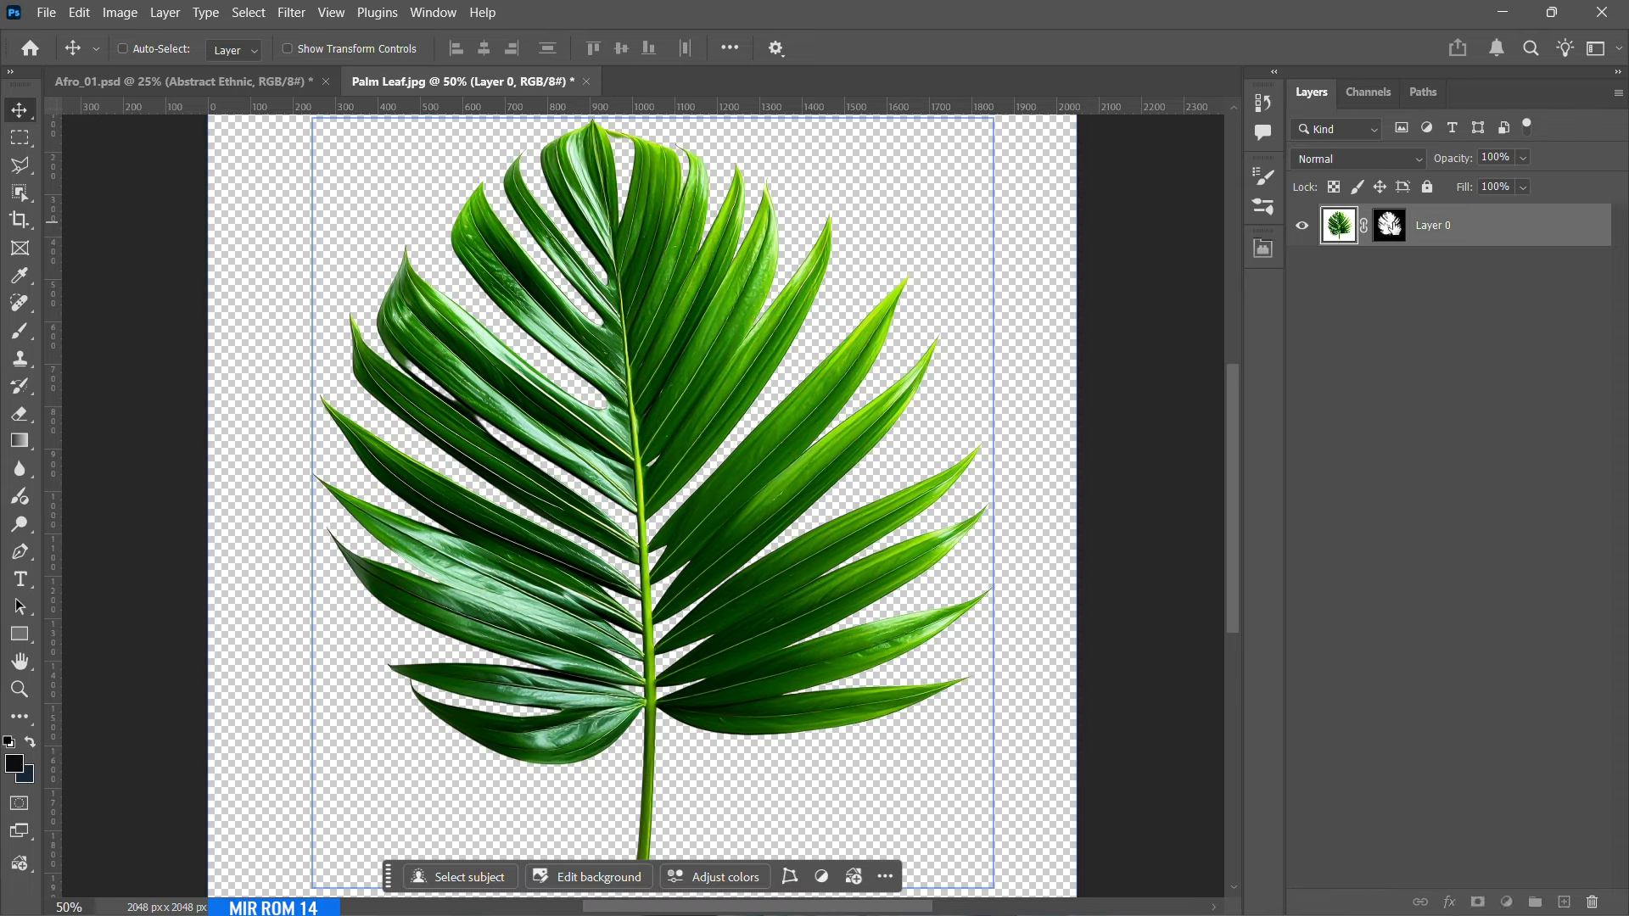
# - Apply the leaf's layer mask permanently and rename the layer Palm Leaf
pyautogui.rightClick(1389, 225)
pyautogui.click(1443, 280)
pyautogui.doubleClick(1383, 225)
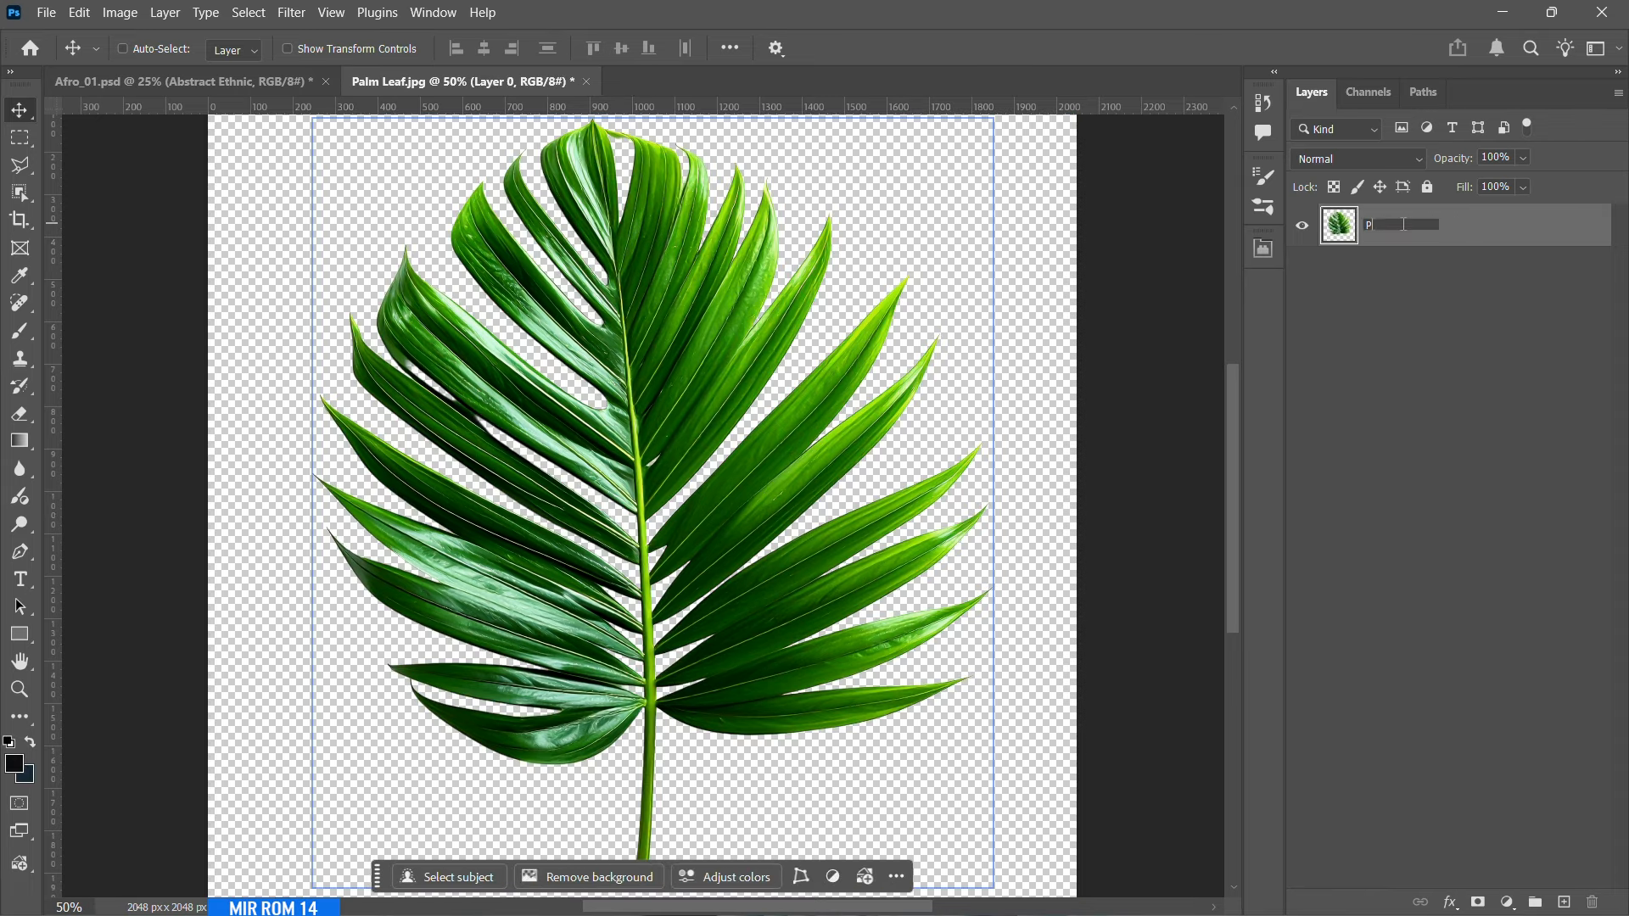
pyautogui.write('Palm Leaf')
pyautogui.press('Return')
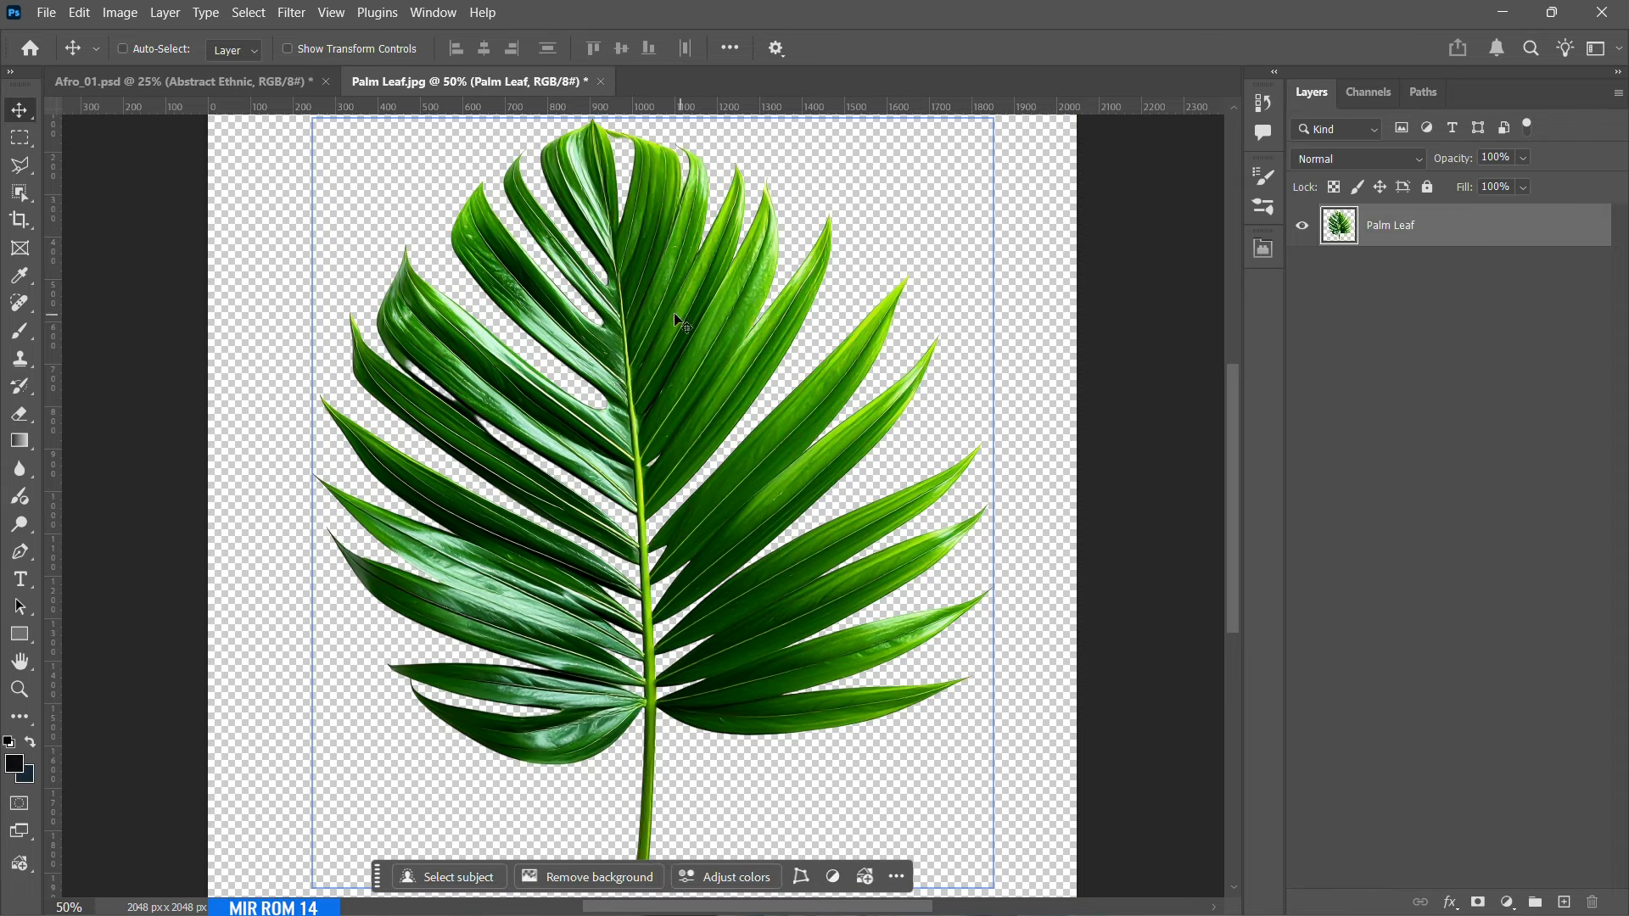
# - Bring the leaf into Afro_01.psd as the topmost layer, convert it to a smart object, and hide it
pyautogui.moveTo(682, 325); pyautogui.dragTo(467, 394)
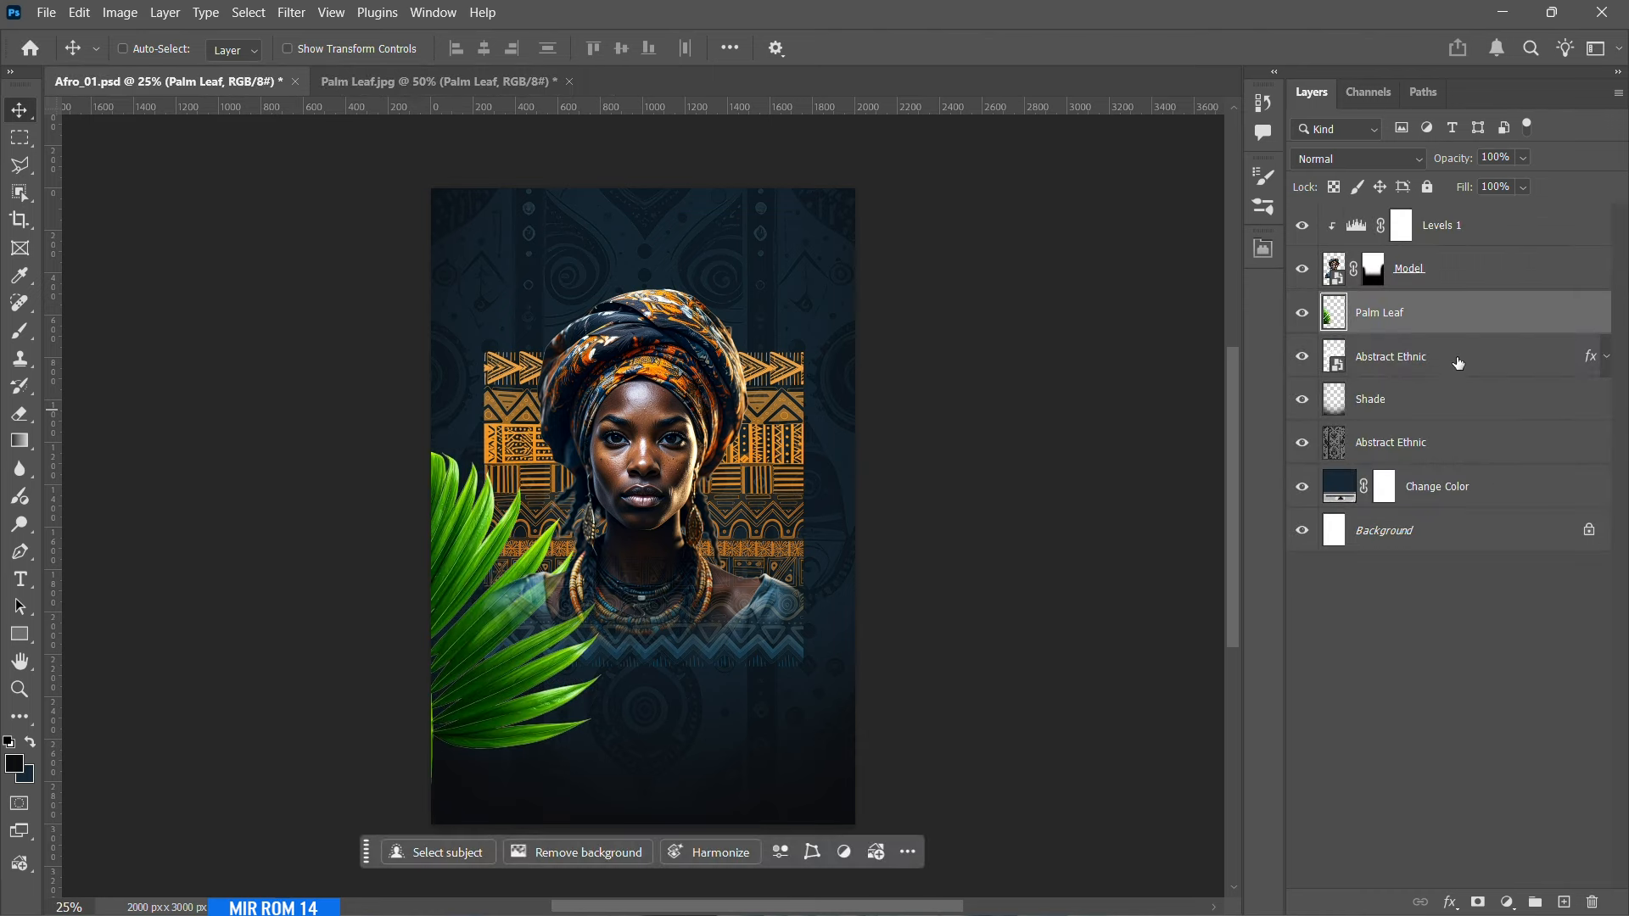
pyautogui.moveTo(1494, 315); pyautogui.dragTo(1495, 212)
pyautogui.click(1617, 93)
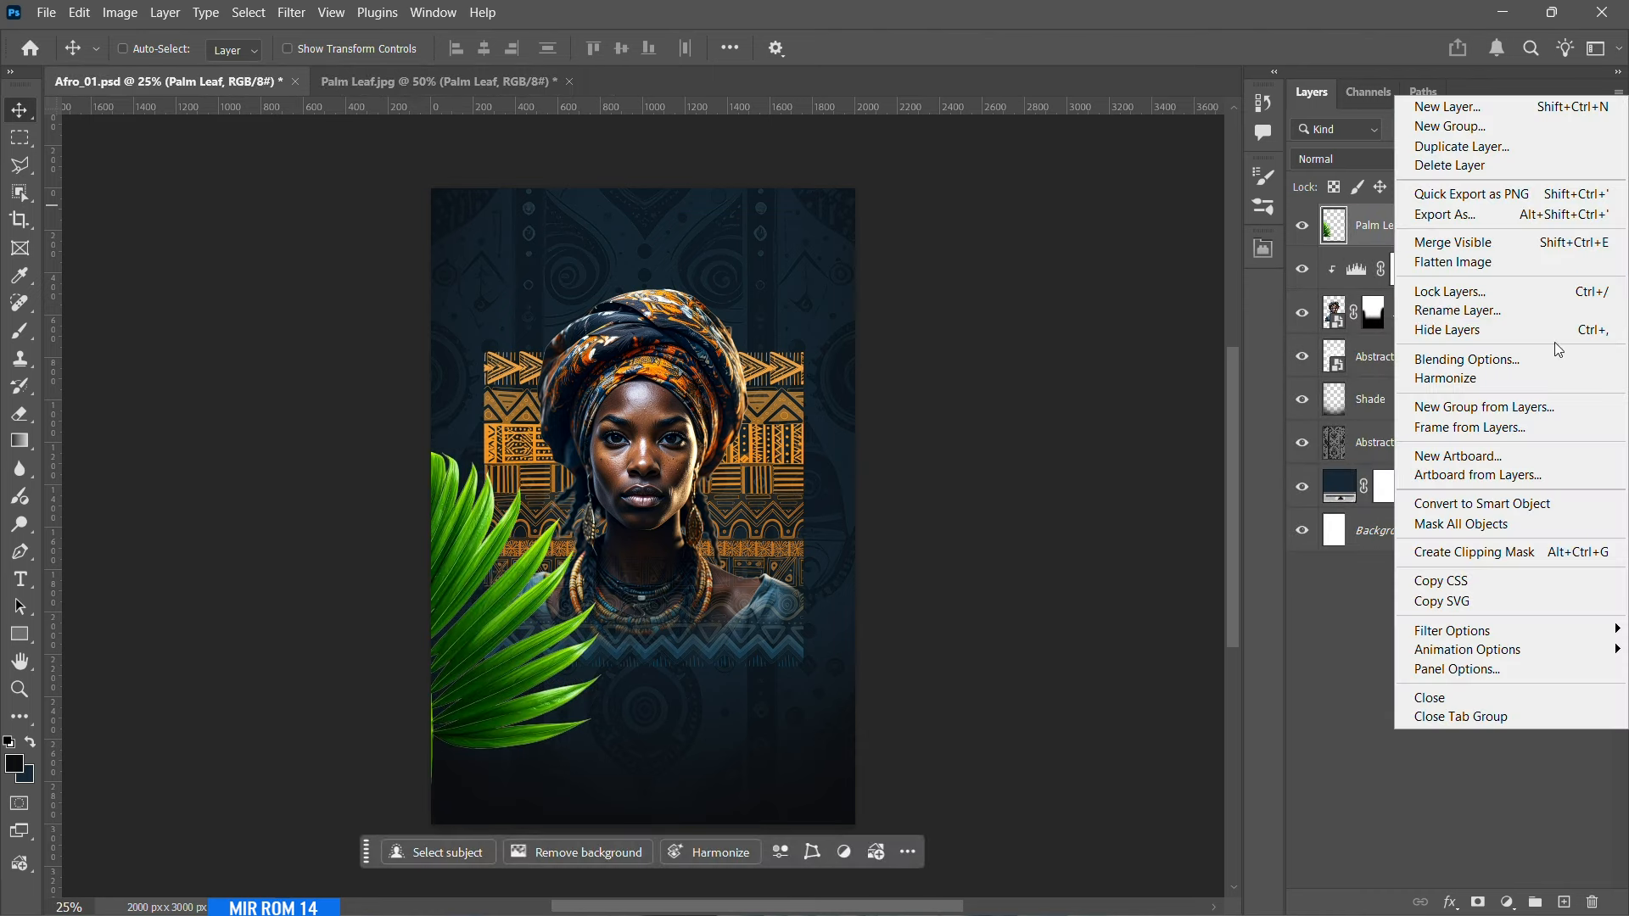
pyautogui.click(1523, 502)
pyautogui.click(1301, 229)
# - Close Palm Leaf.jpg without saving its changes, and save Afro_01.psd
pyautogui.click(569, 82)
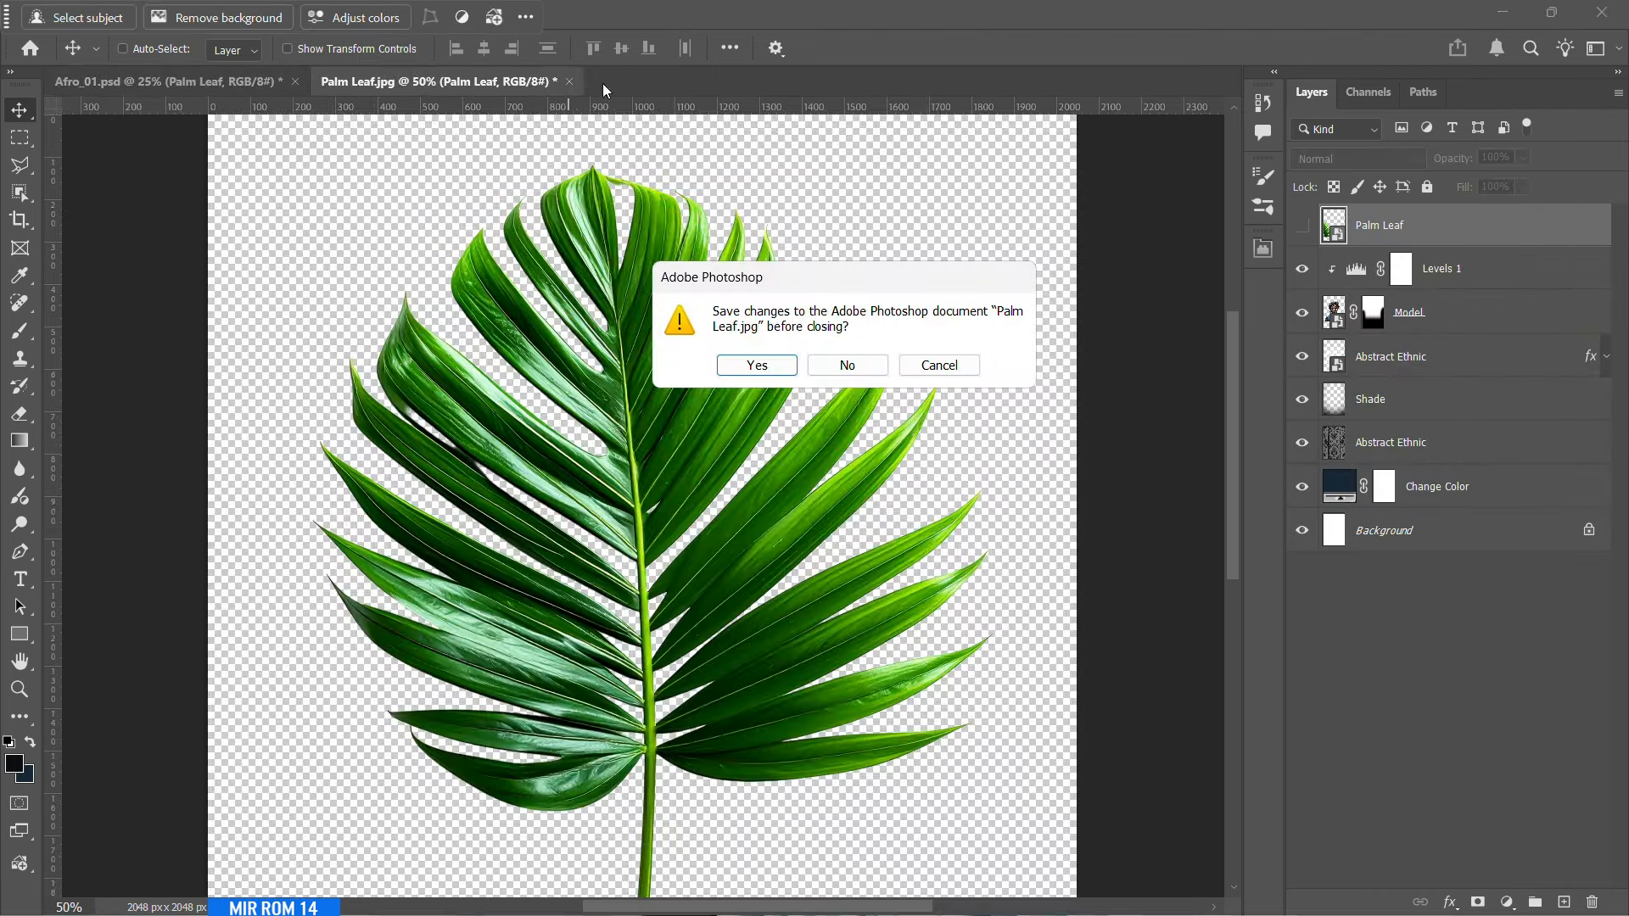
pyautogui.click(862, 362)
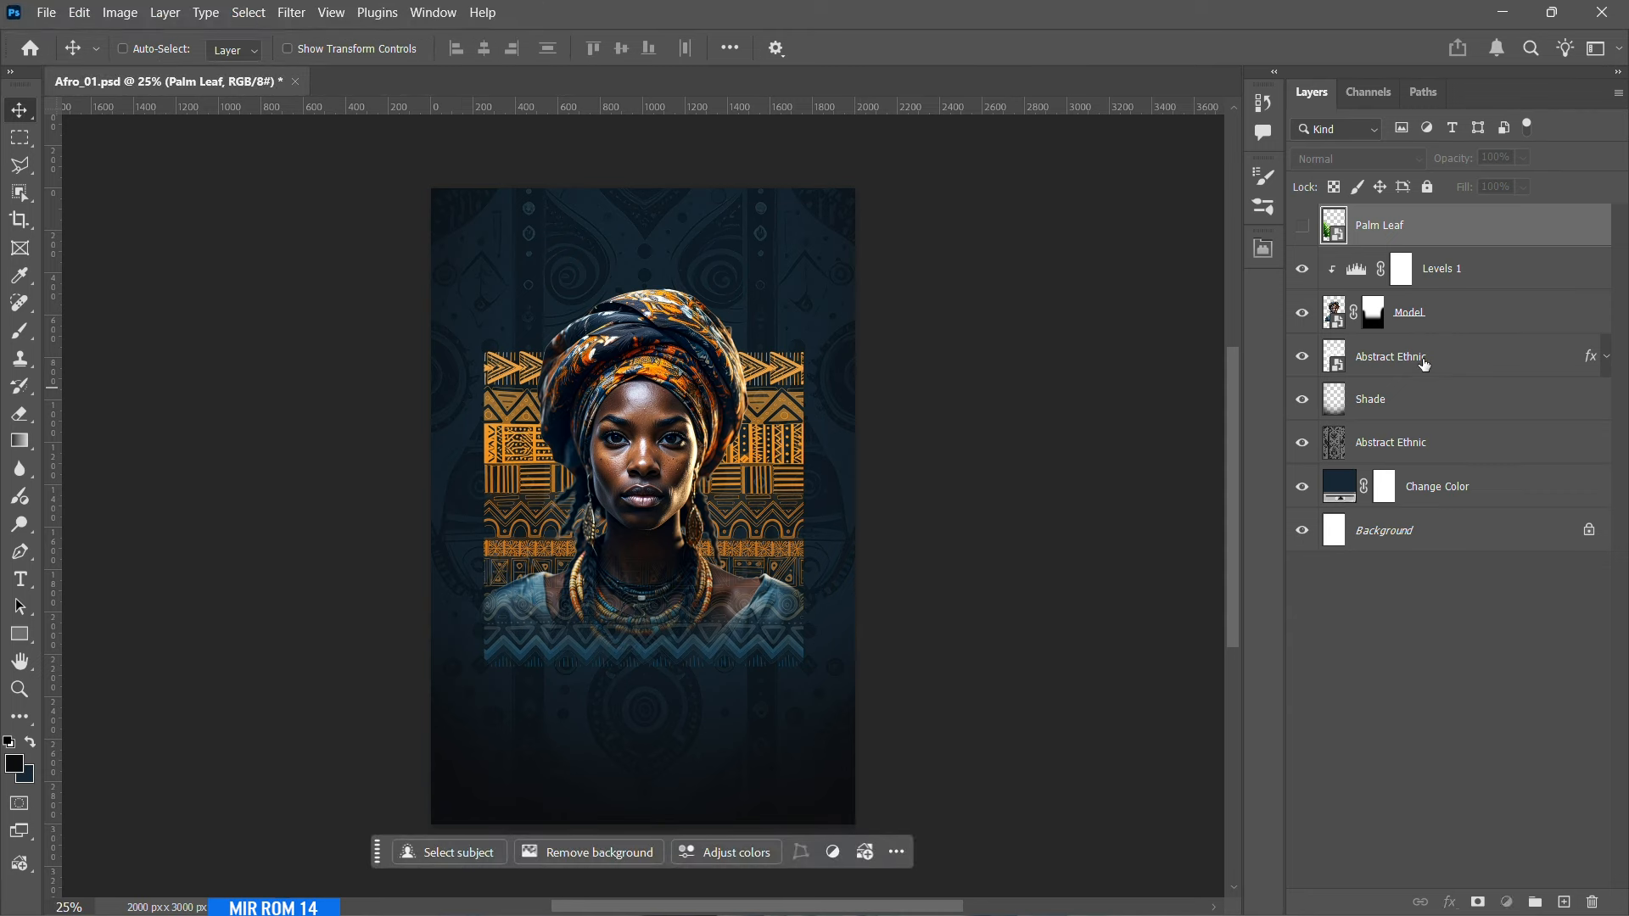
pyautogui.click(1426, 364)
pyautogui.hotkey('ctrl', 's')
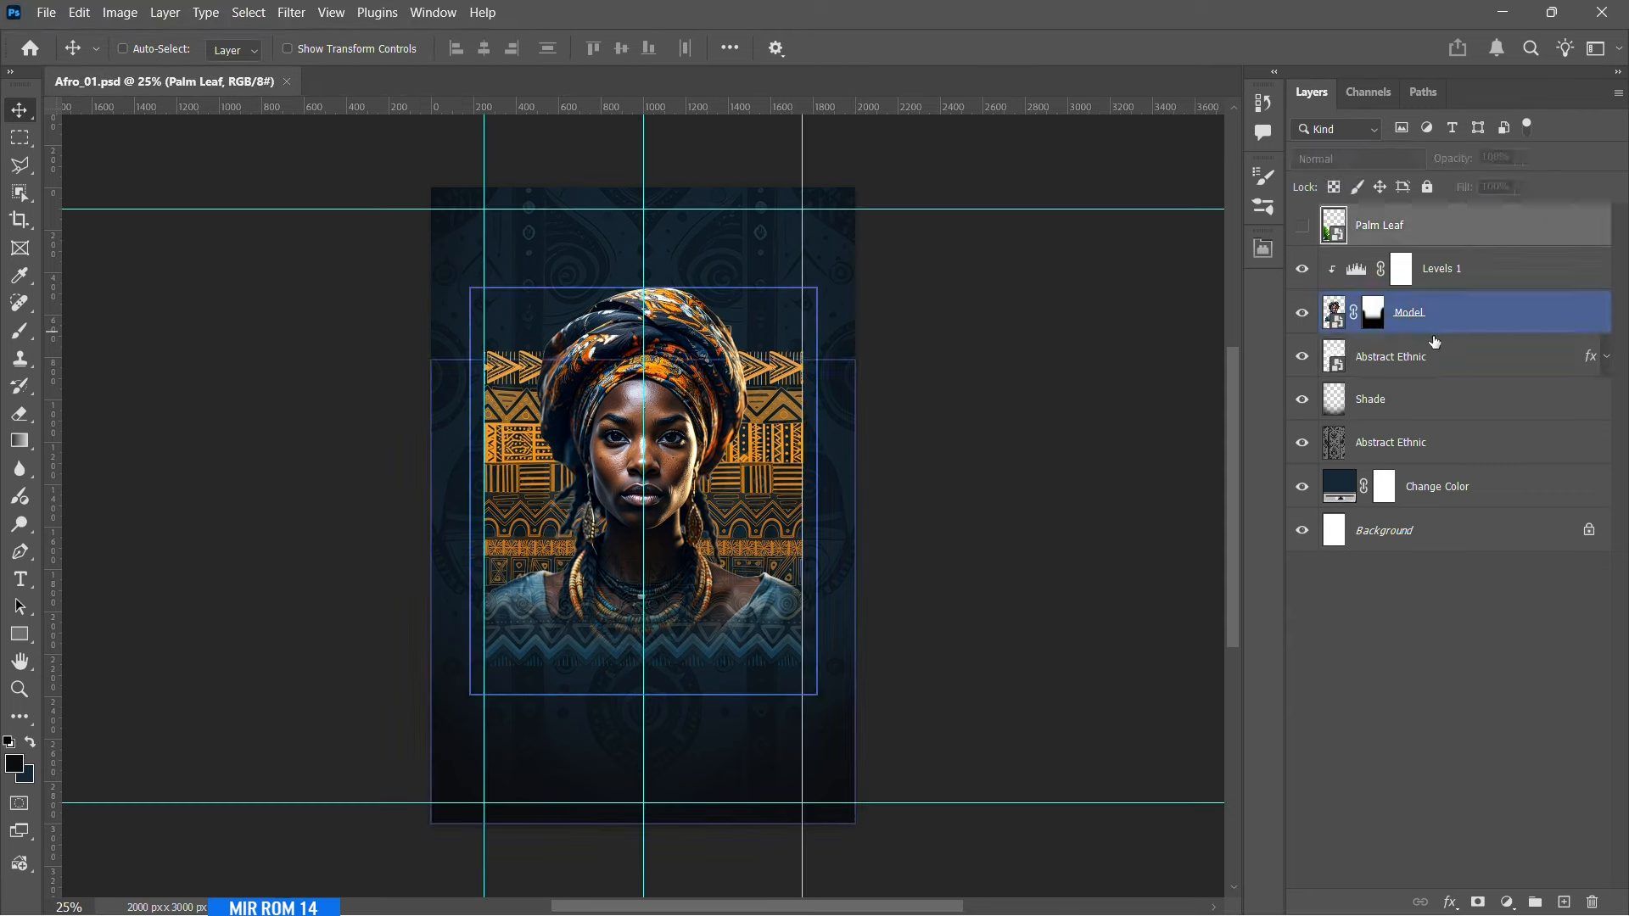
# - Add the white 200 pt BlowBrush text AFRO above the model's head, on a layer directly above the upper Abstract Ethnic layer
pyautogui.click(1429, 358)
pyautogui.click(1303, 357)
pyautogui.click(1302, 357)
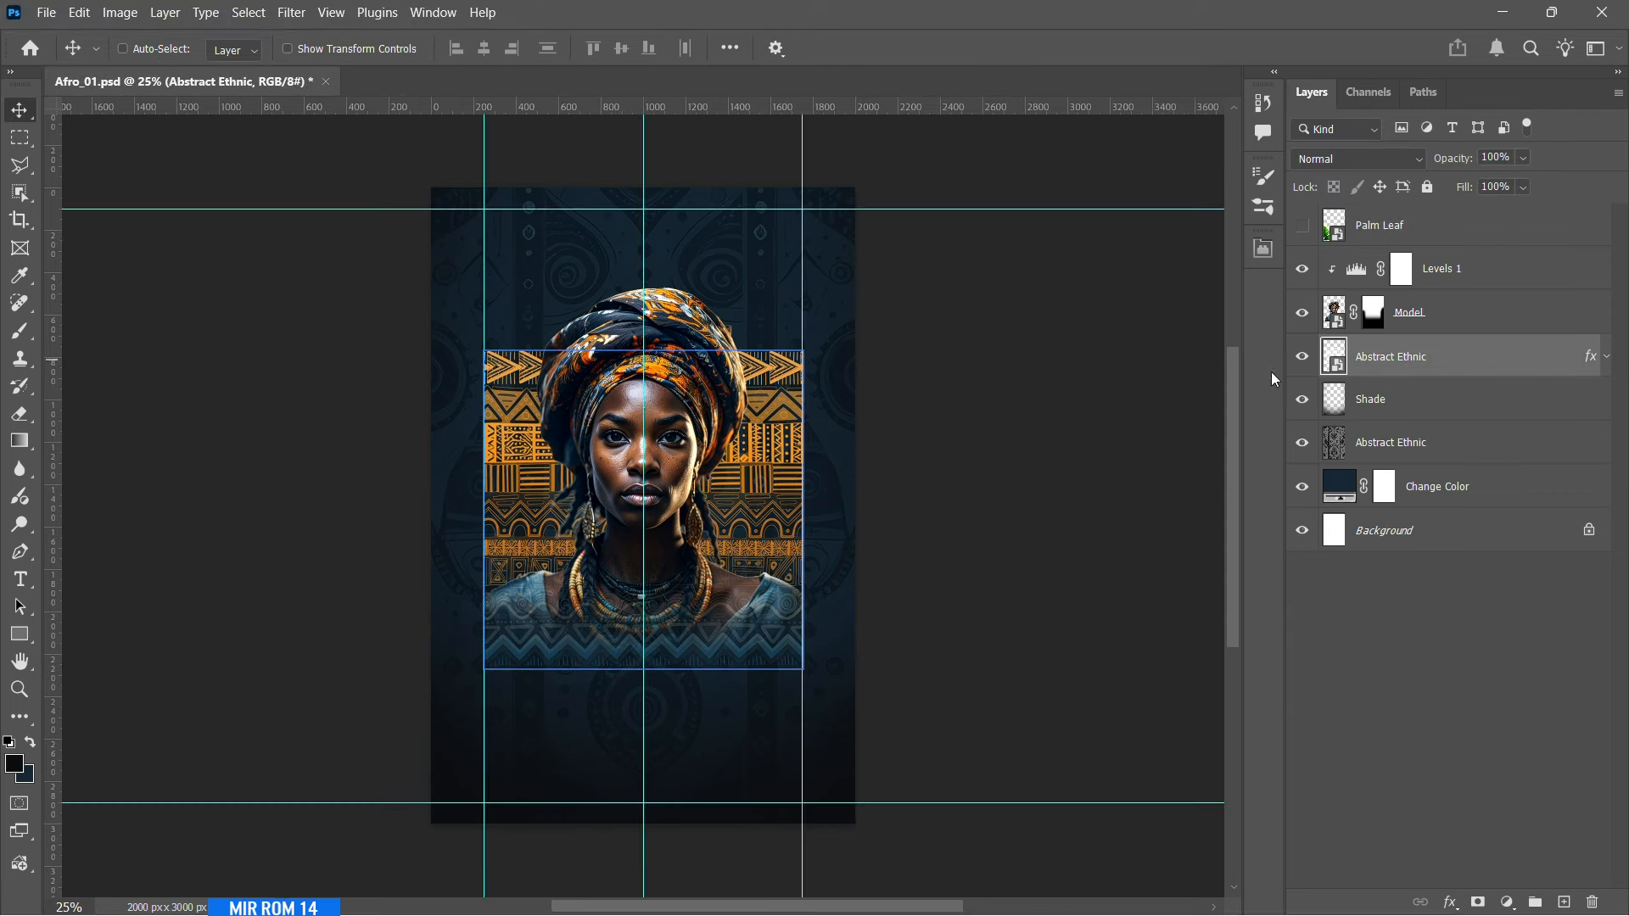
pyautogui.press('t')
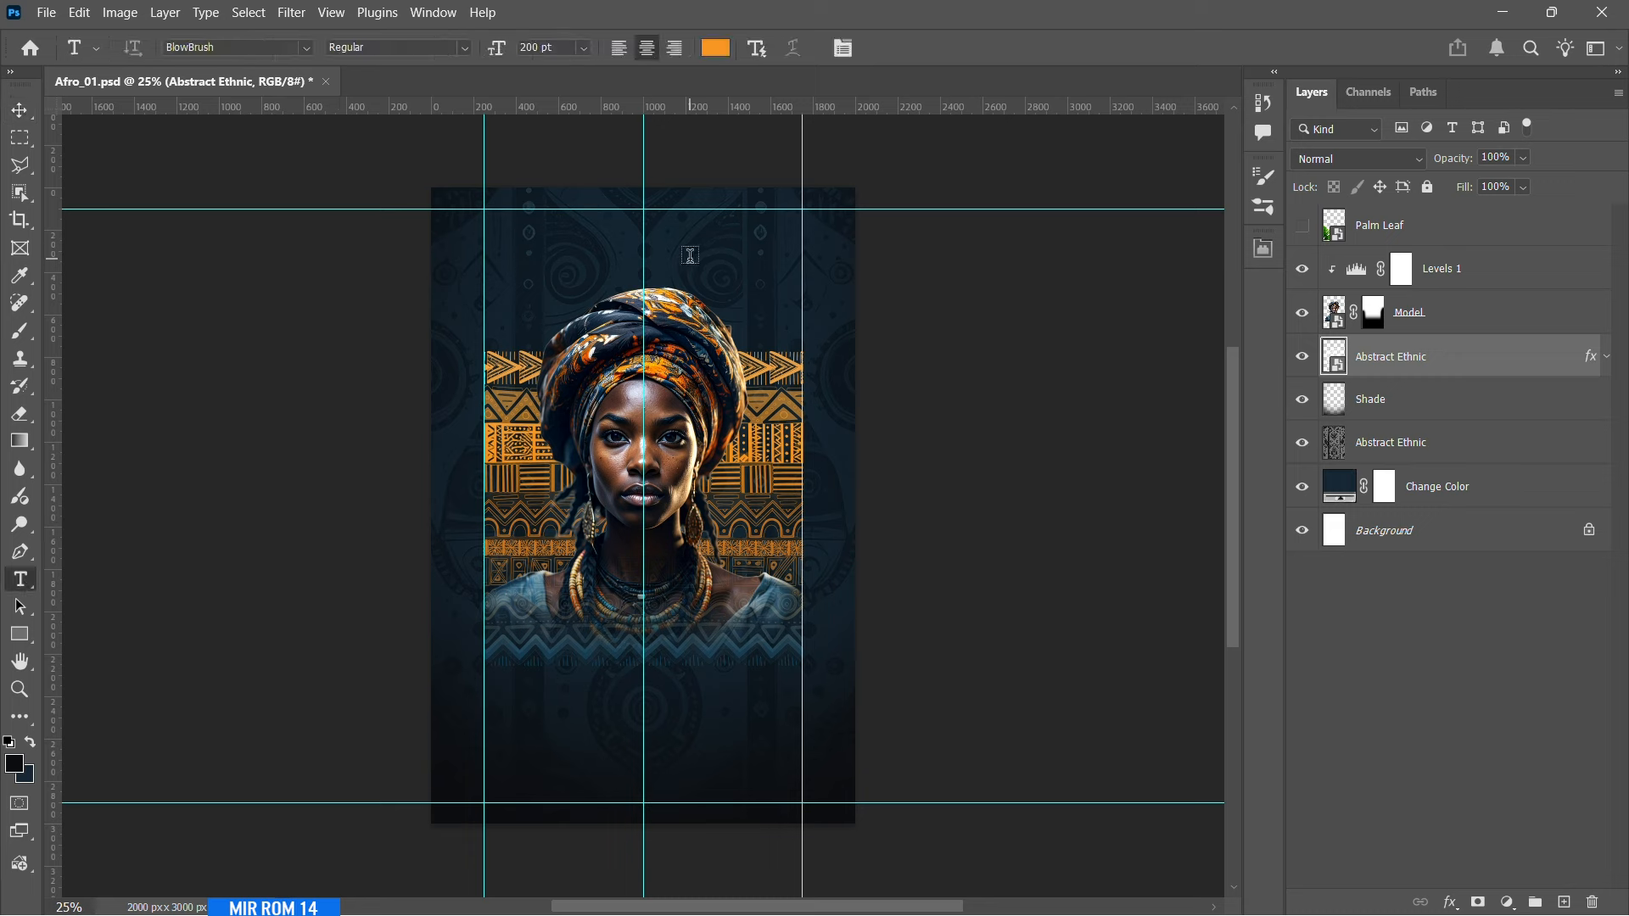
pyautogui.click(236, 50)
pyautogui.click(19, 766)
pyautogui.moveTo(722, 103); pyautogui.dragTo(659, 73)
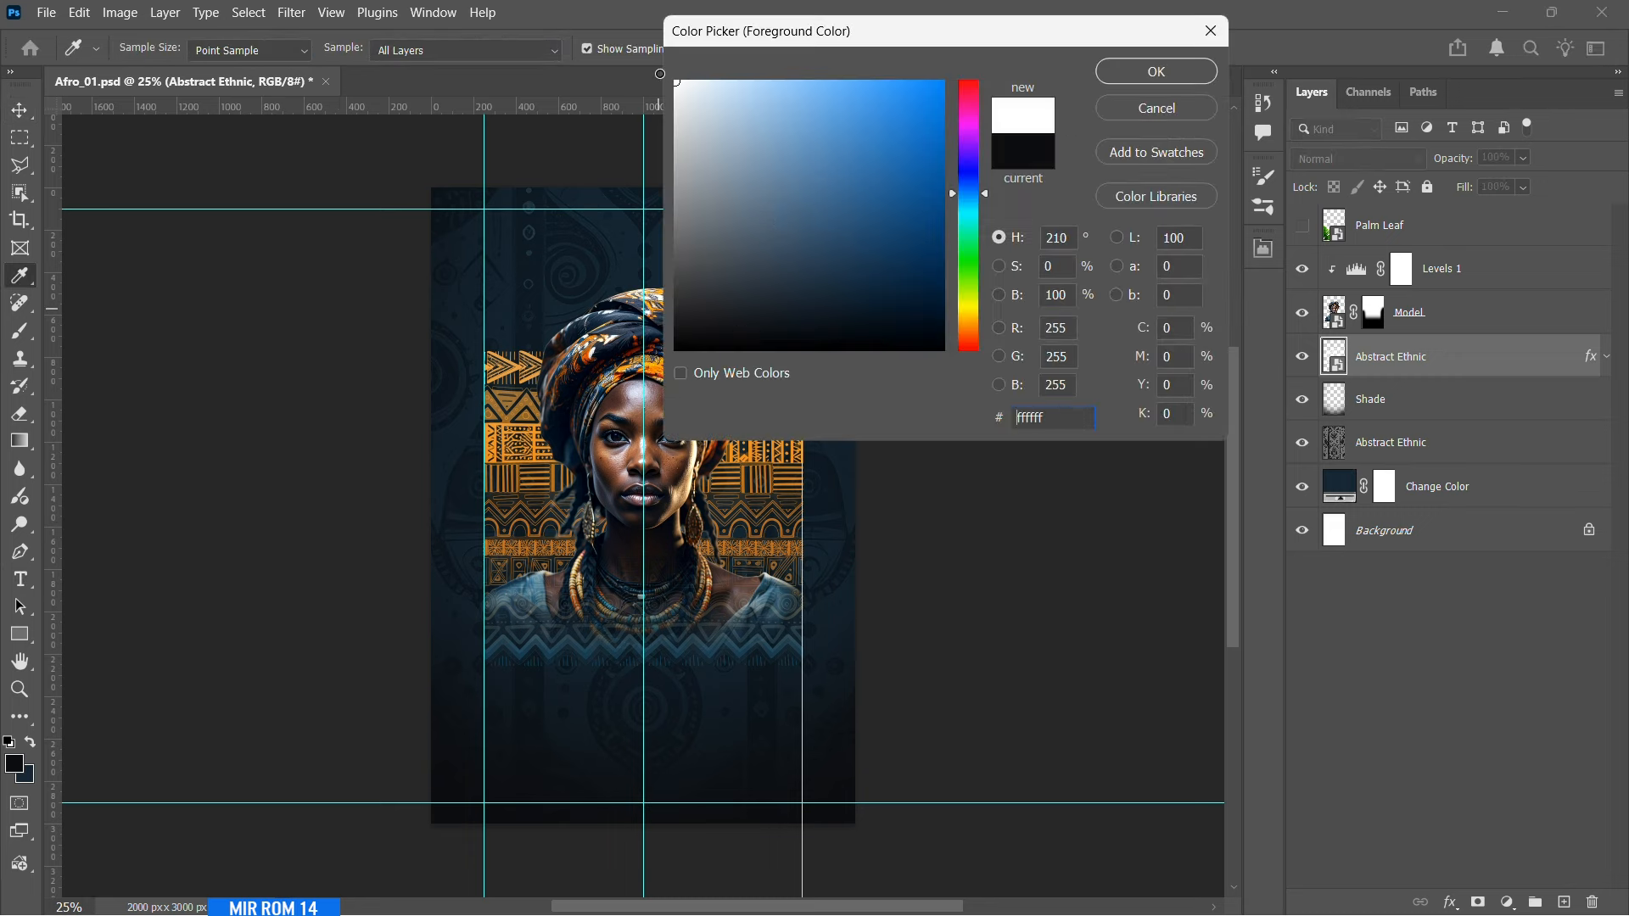
pyautogui.press('Return')
pyautogui.click(640, 267)
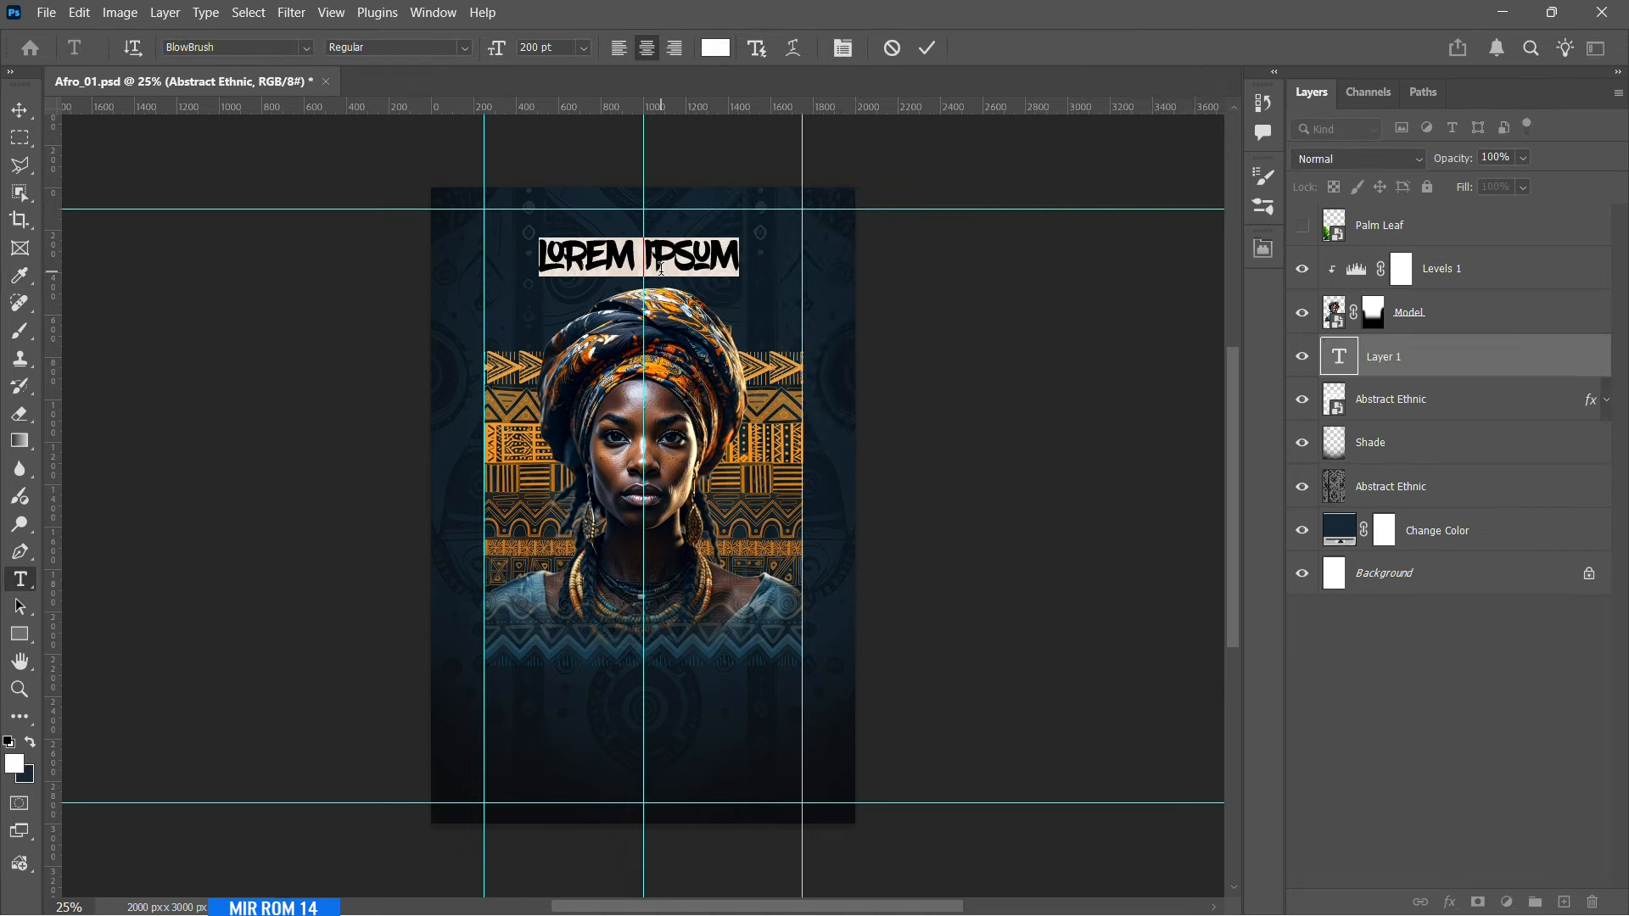
pyautogui.write('AFRO')
pyautogui.click(19, 110)
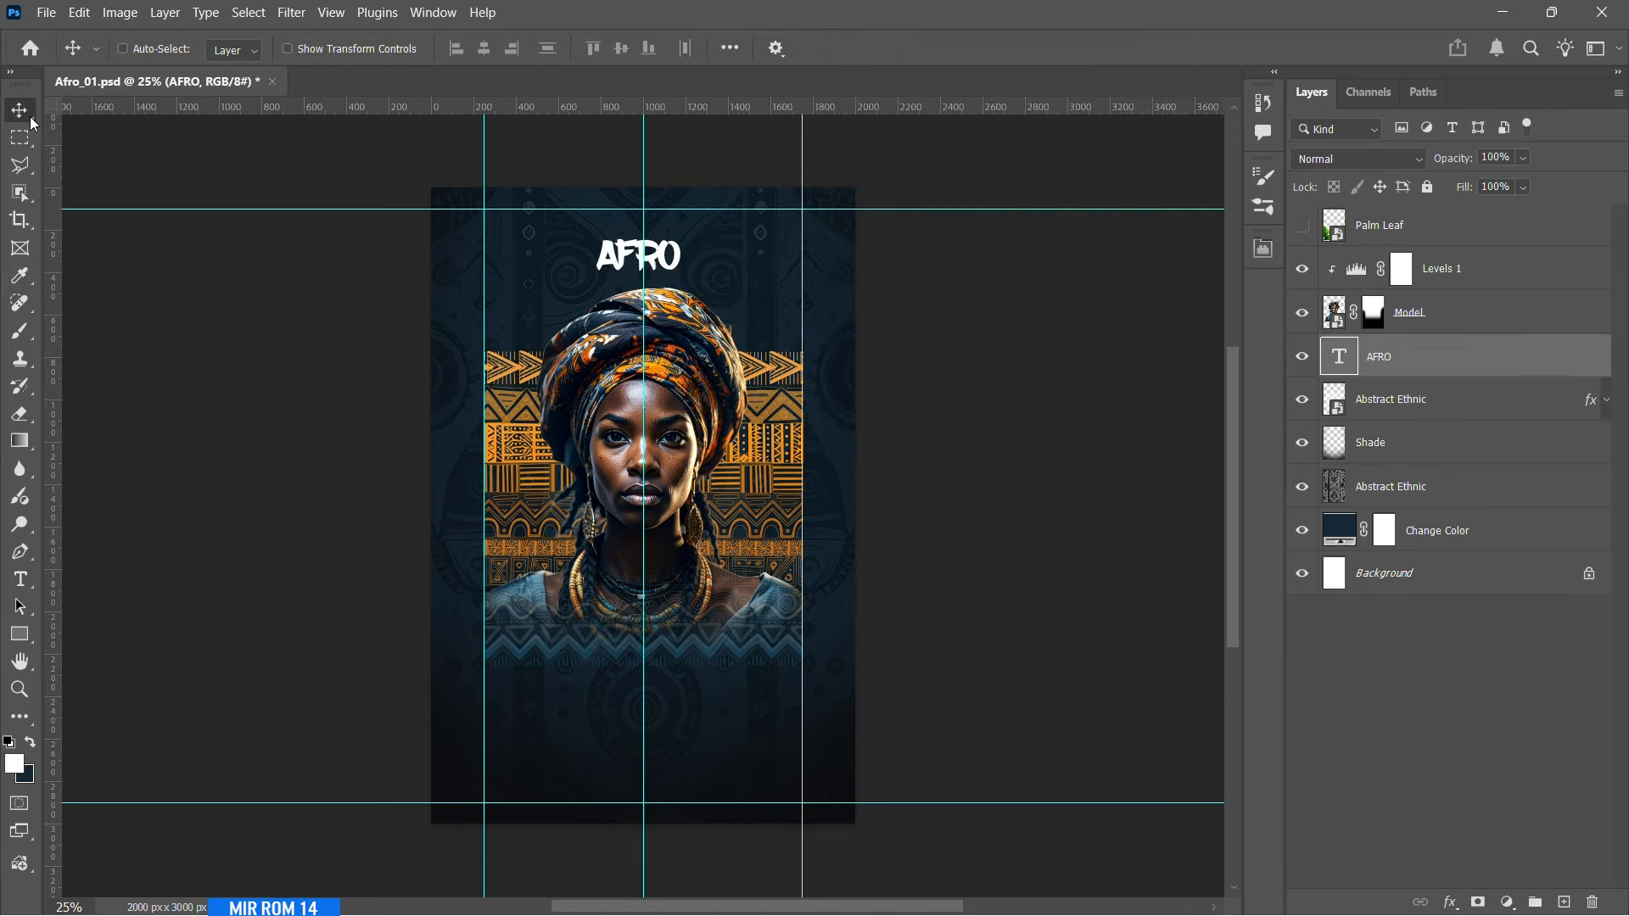
# - Enlarge the AFRO title proportionally until it spans the width between the two outer vertical guides
pyautogui.click(1264, 249)
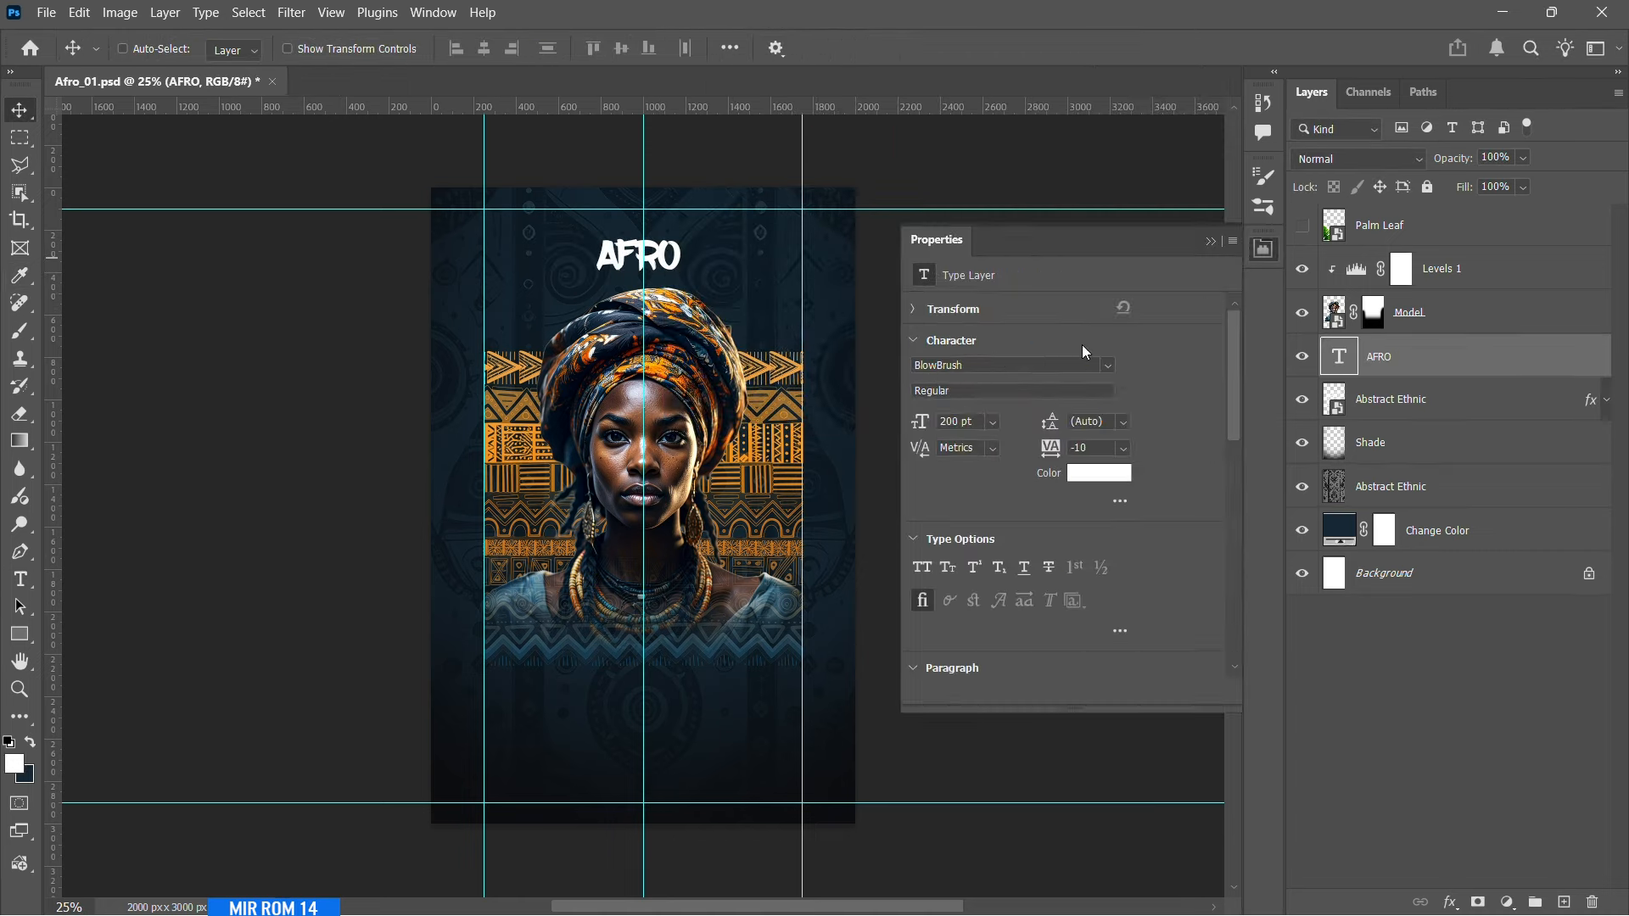
pyautogui.click(1211, 241)
pyautogui.hotkey('ctrl', 't')
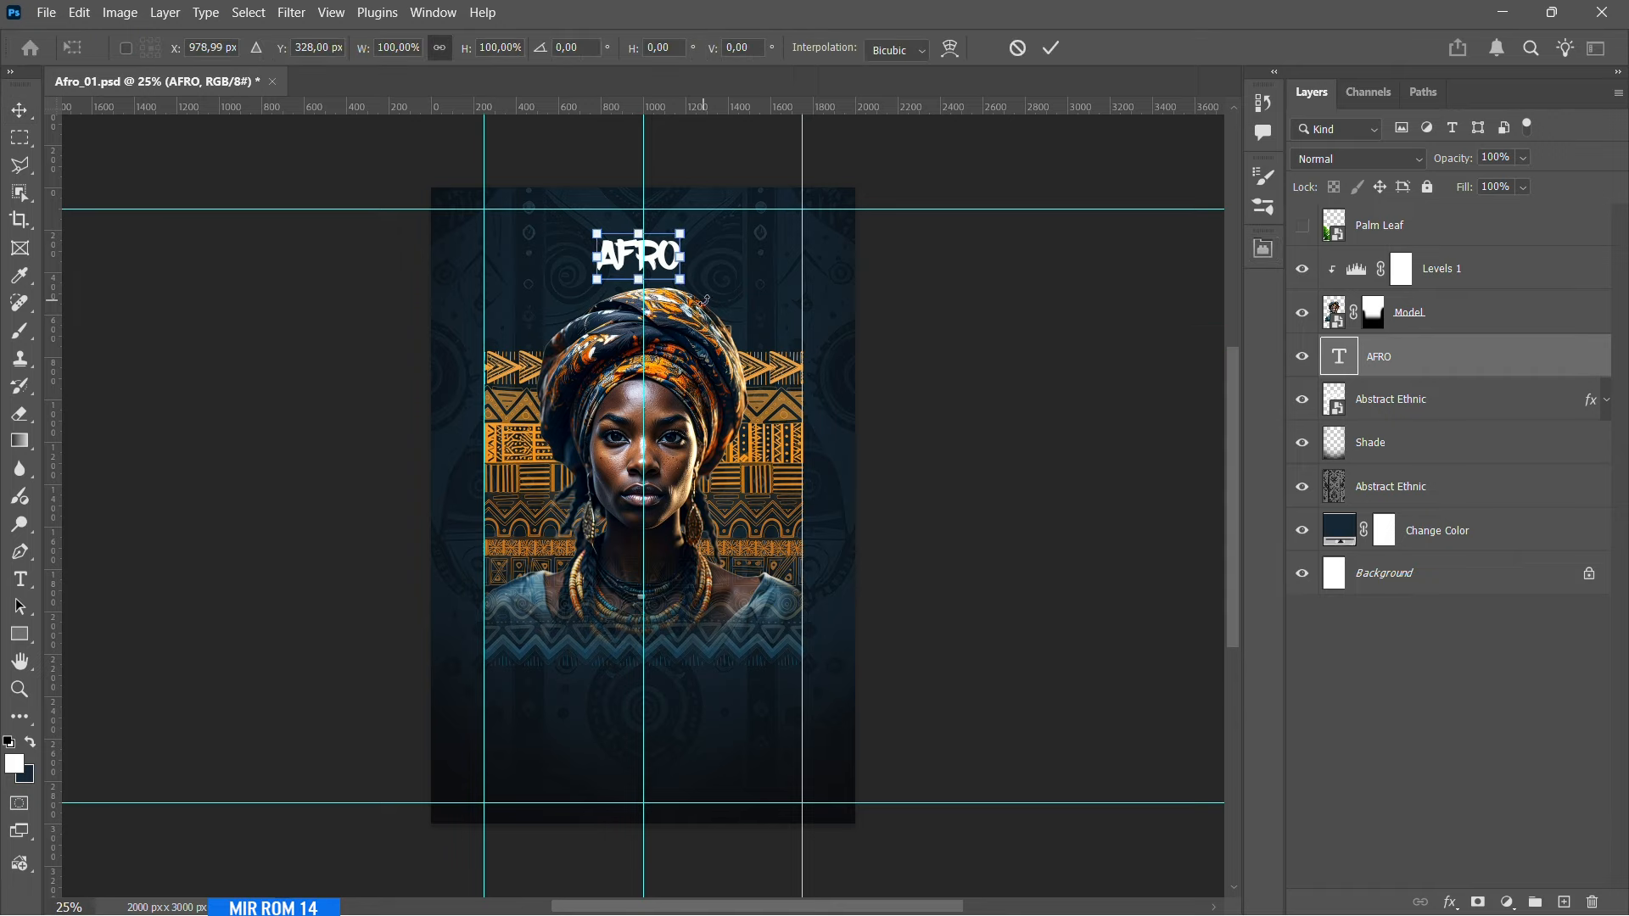
pyautogui.moveTo(688, 288); pyautogui.dragTo(735, 338)
pyautogui.click(1051, 47)
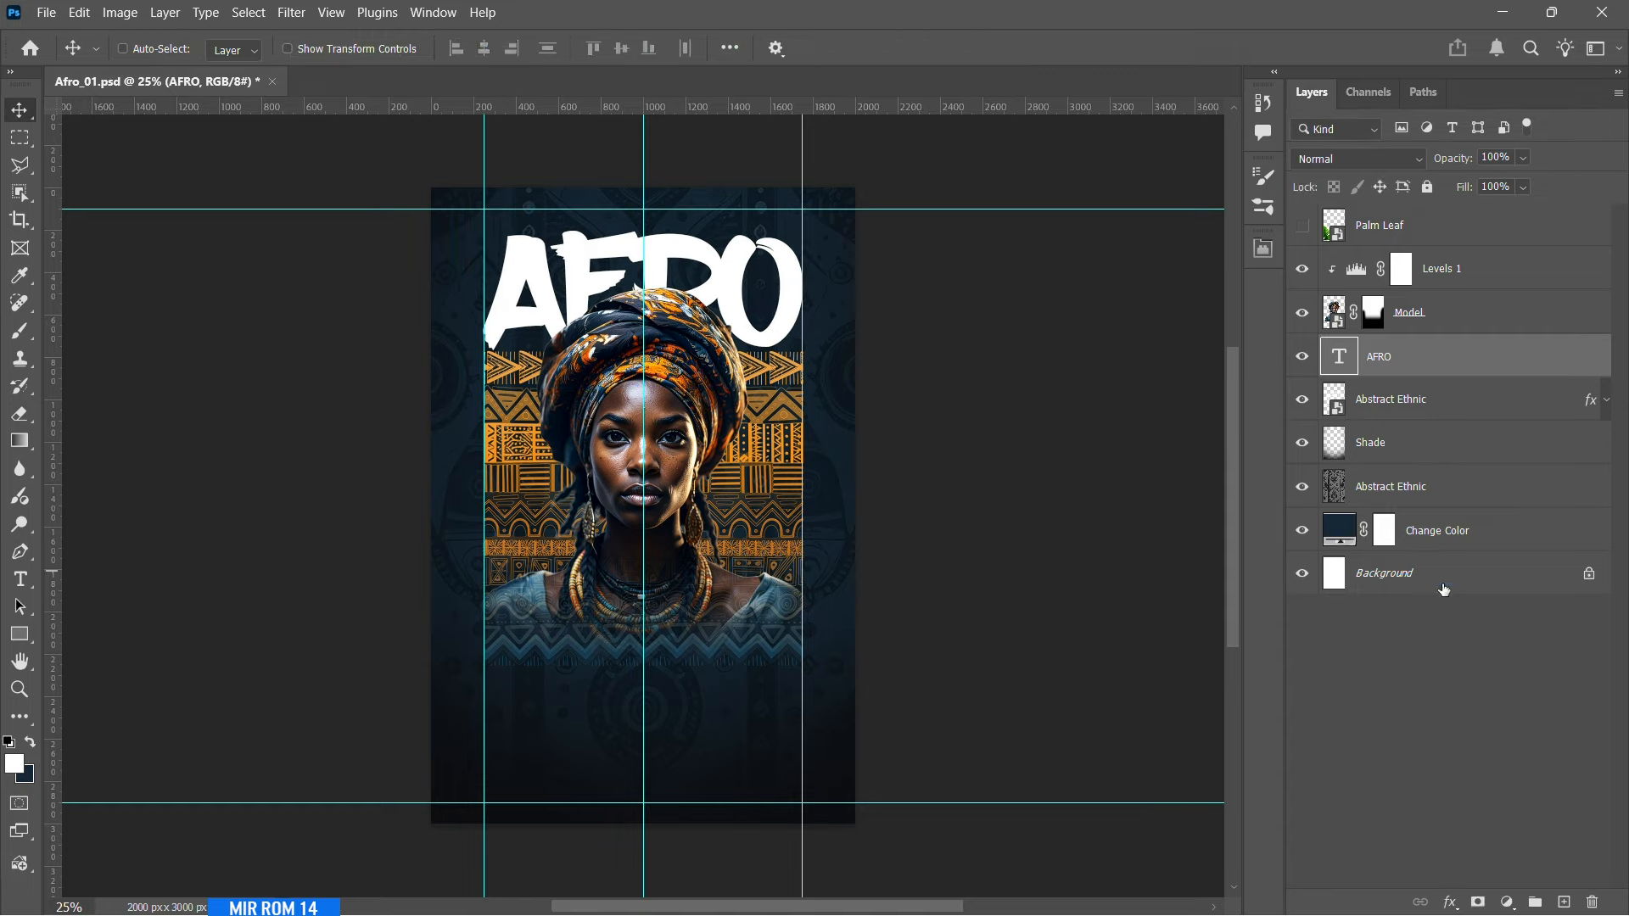
# - Center the AFRO title horizontally on the canvas and nudge it slightly upward
pyautogui.keyDown('ctrl'); pyautogui.click(1444, 587); pyautogui.keyUp('ctrl')
pyautogui.click(489, 59)
pyautogui.click(1434, 357)
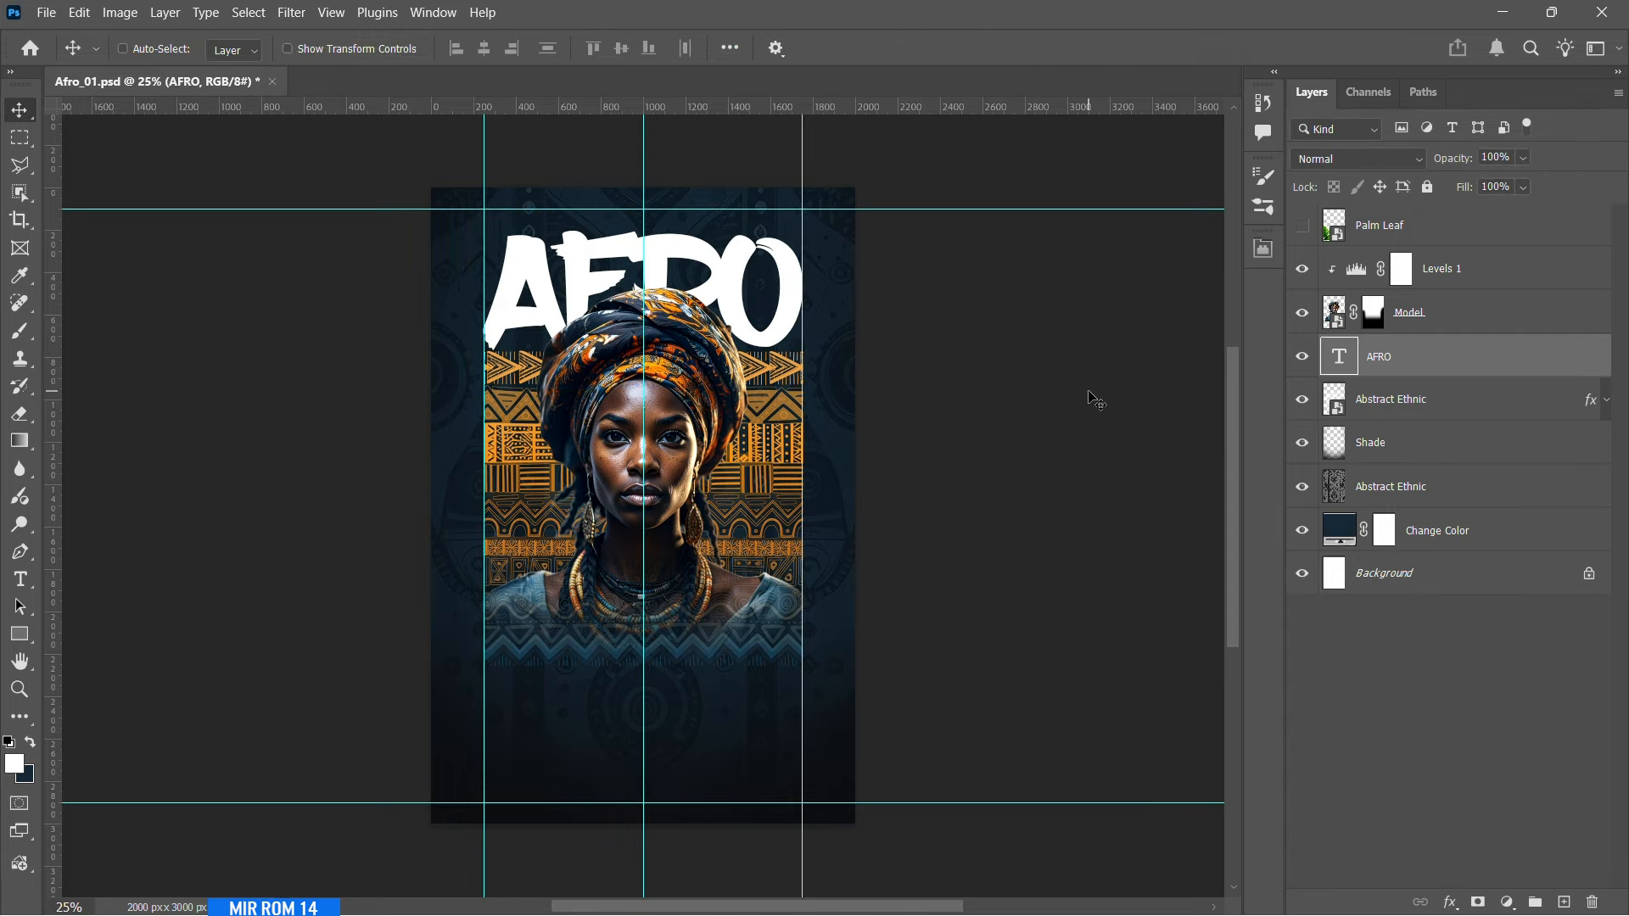
pyautogui.press('Up')
pyautogui.press('Up')
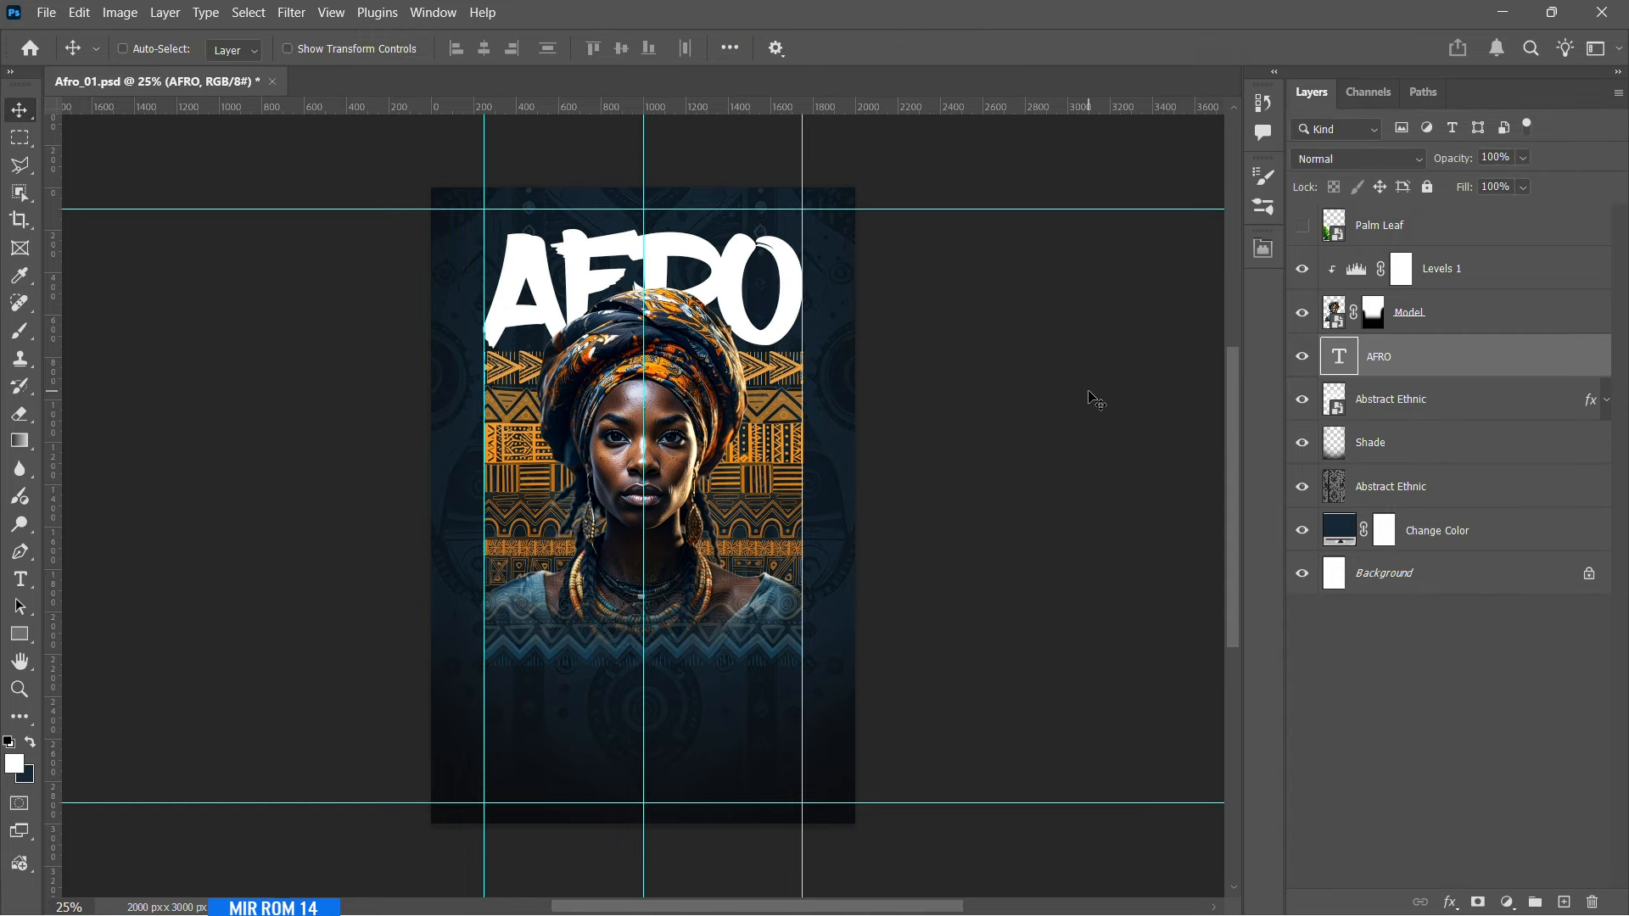
# - Add a linear orange Gradient Overlay to the AFRO title, with stops ff8611 at location 15 and ffab45 at 100
pyautogui.moveTo(857, 906); pyautogui.dragTo(883, 908)
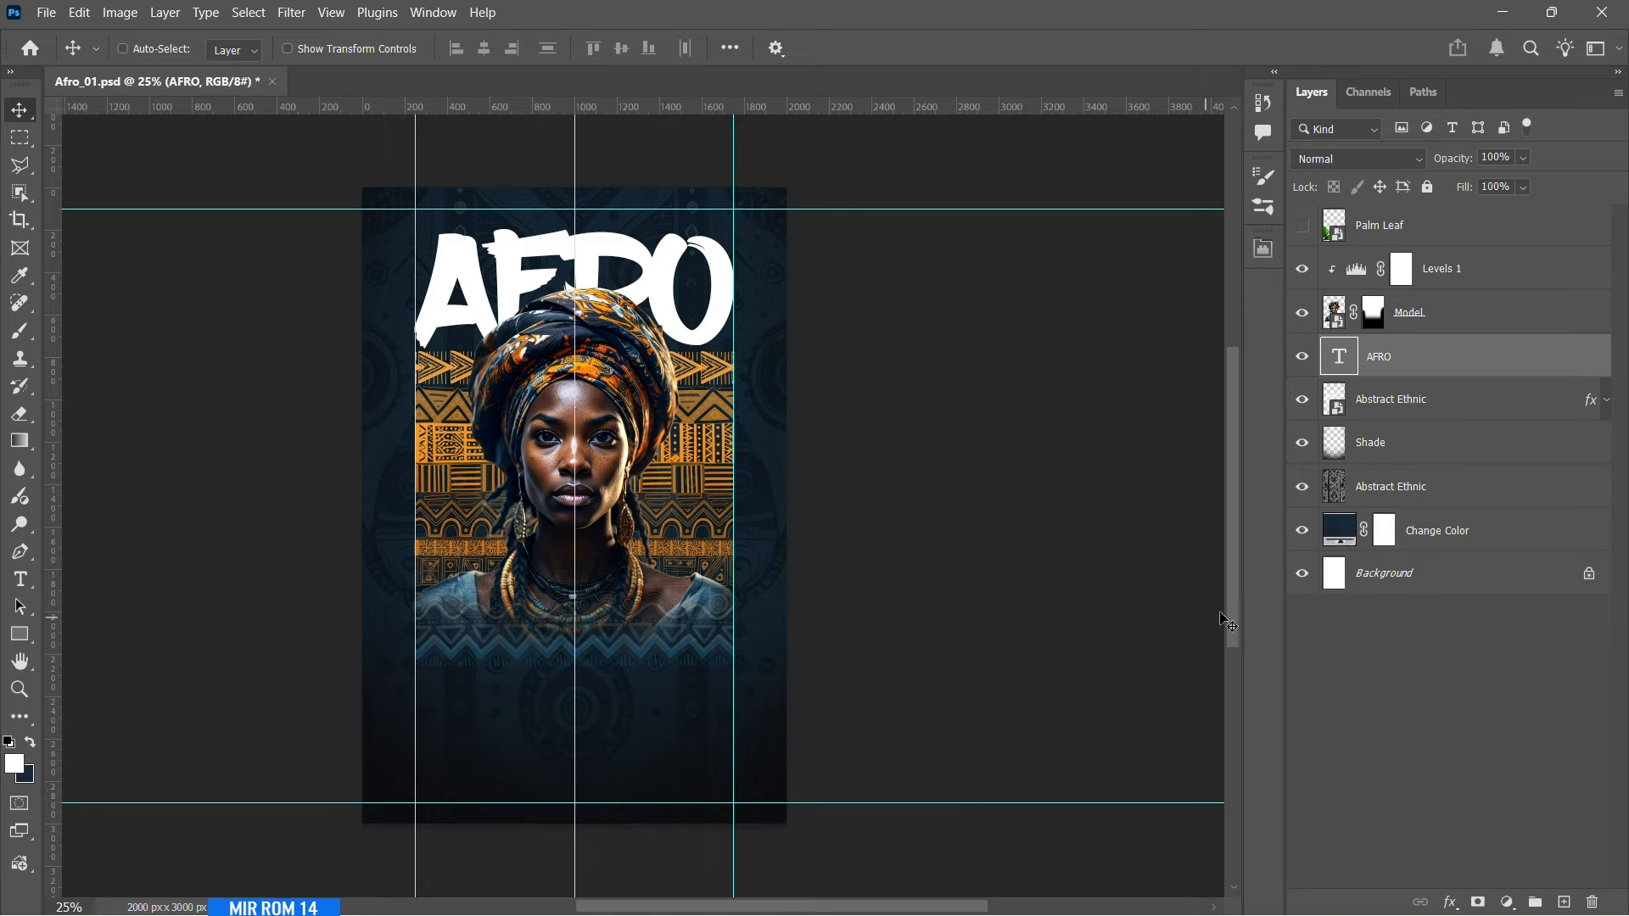
pyautogui.click(1450, 902)
pyautogui.click(1493, 836)
pyautogui.click(1232, 270)
pyautogui.moveTo(1204, 282); pyautogui.dragTo(1207, 369)
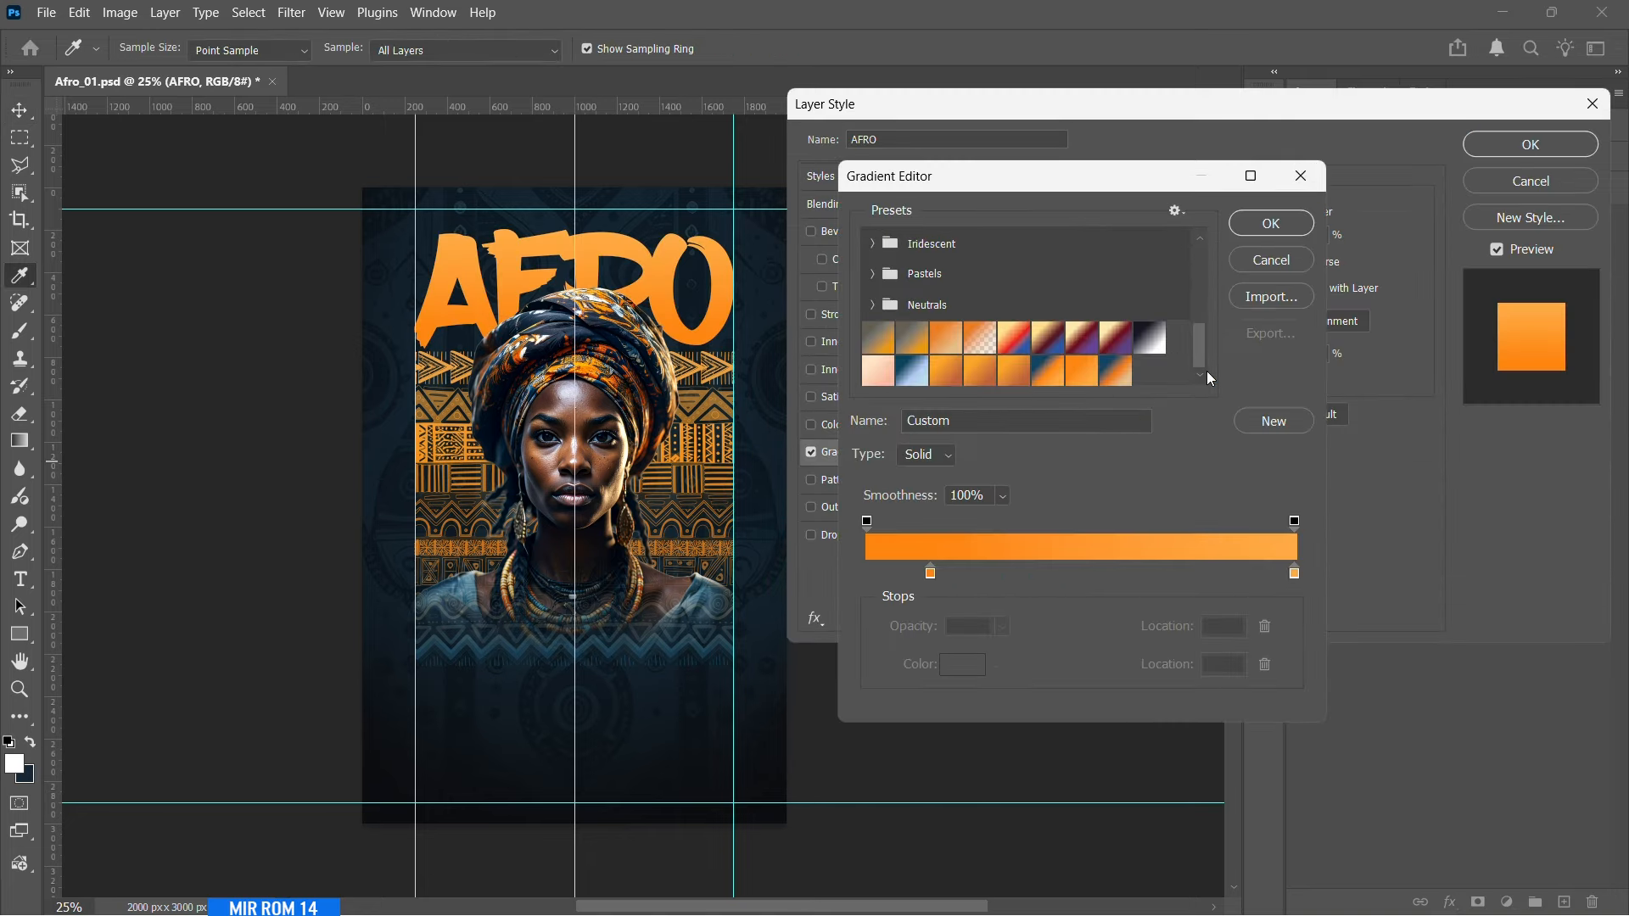
pyautogui.click(1076, 376)
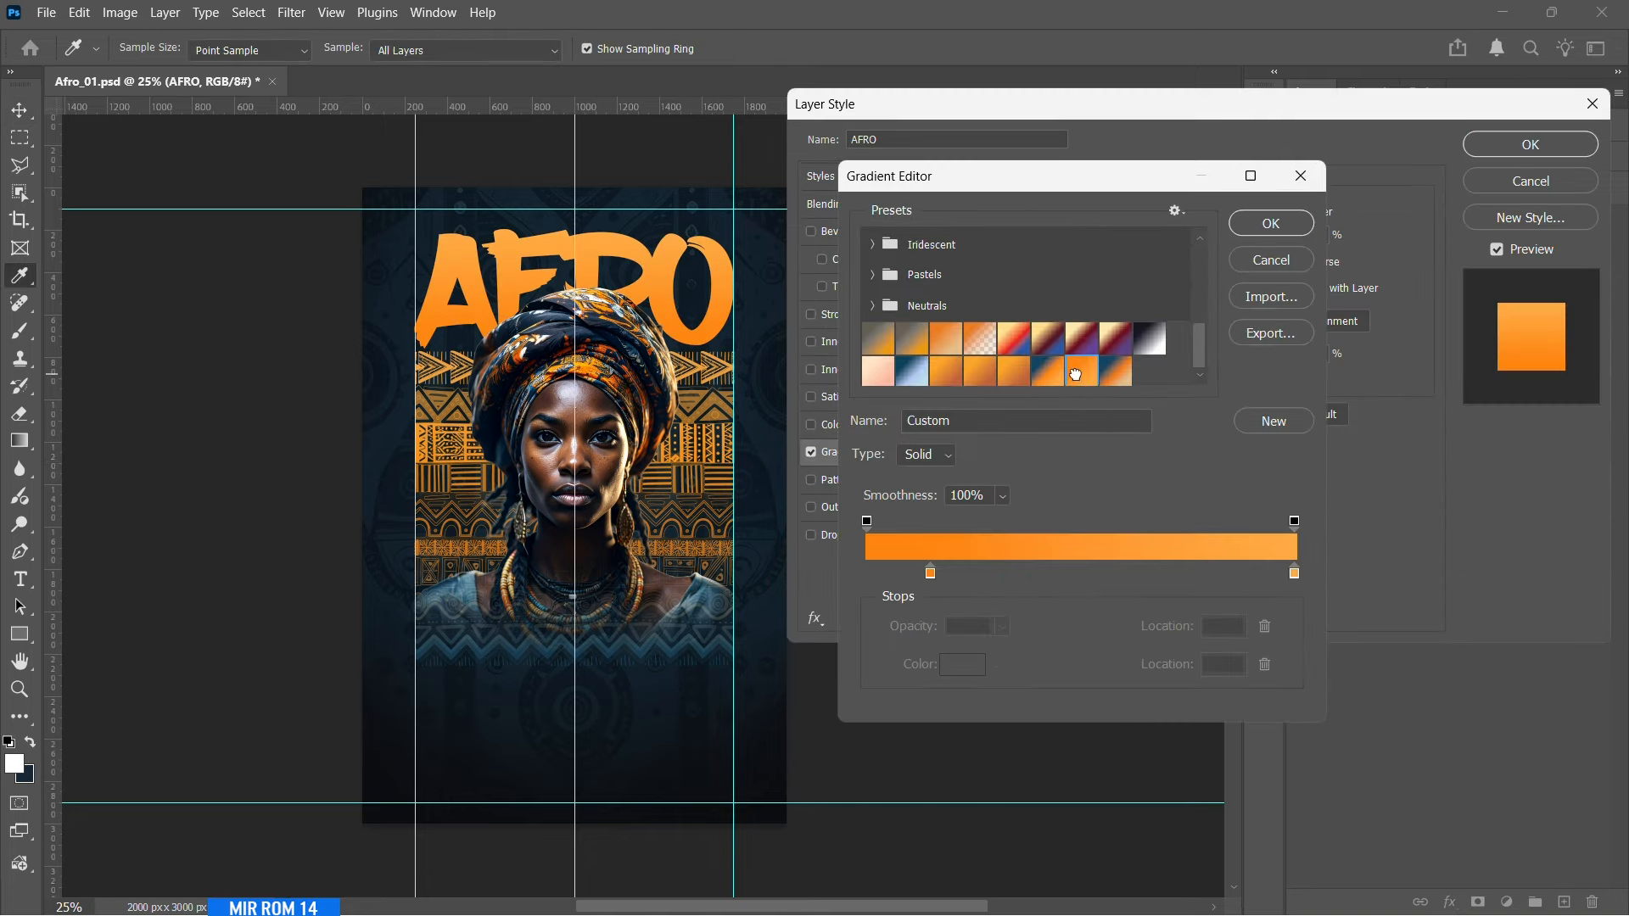
pyautogui.click(930, 577)
pyautogui.click(962, 665)
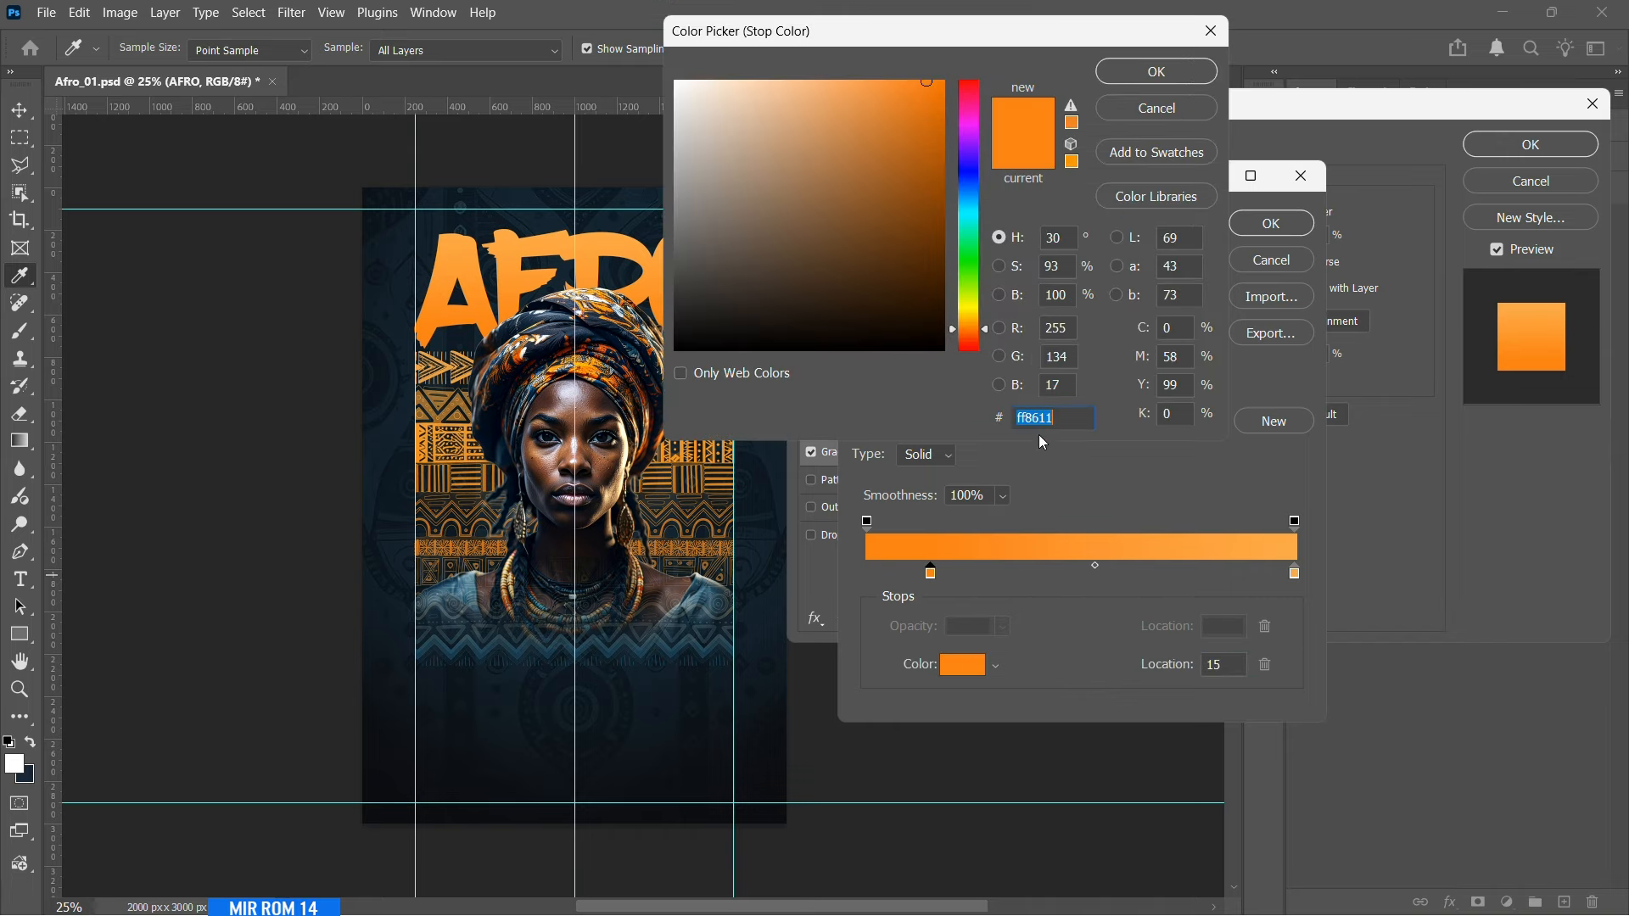
pyautogui.click(1159, 78)
pyautogui.click(1295, 574)
pyautogui.click(962, 664)
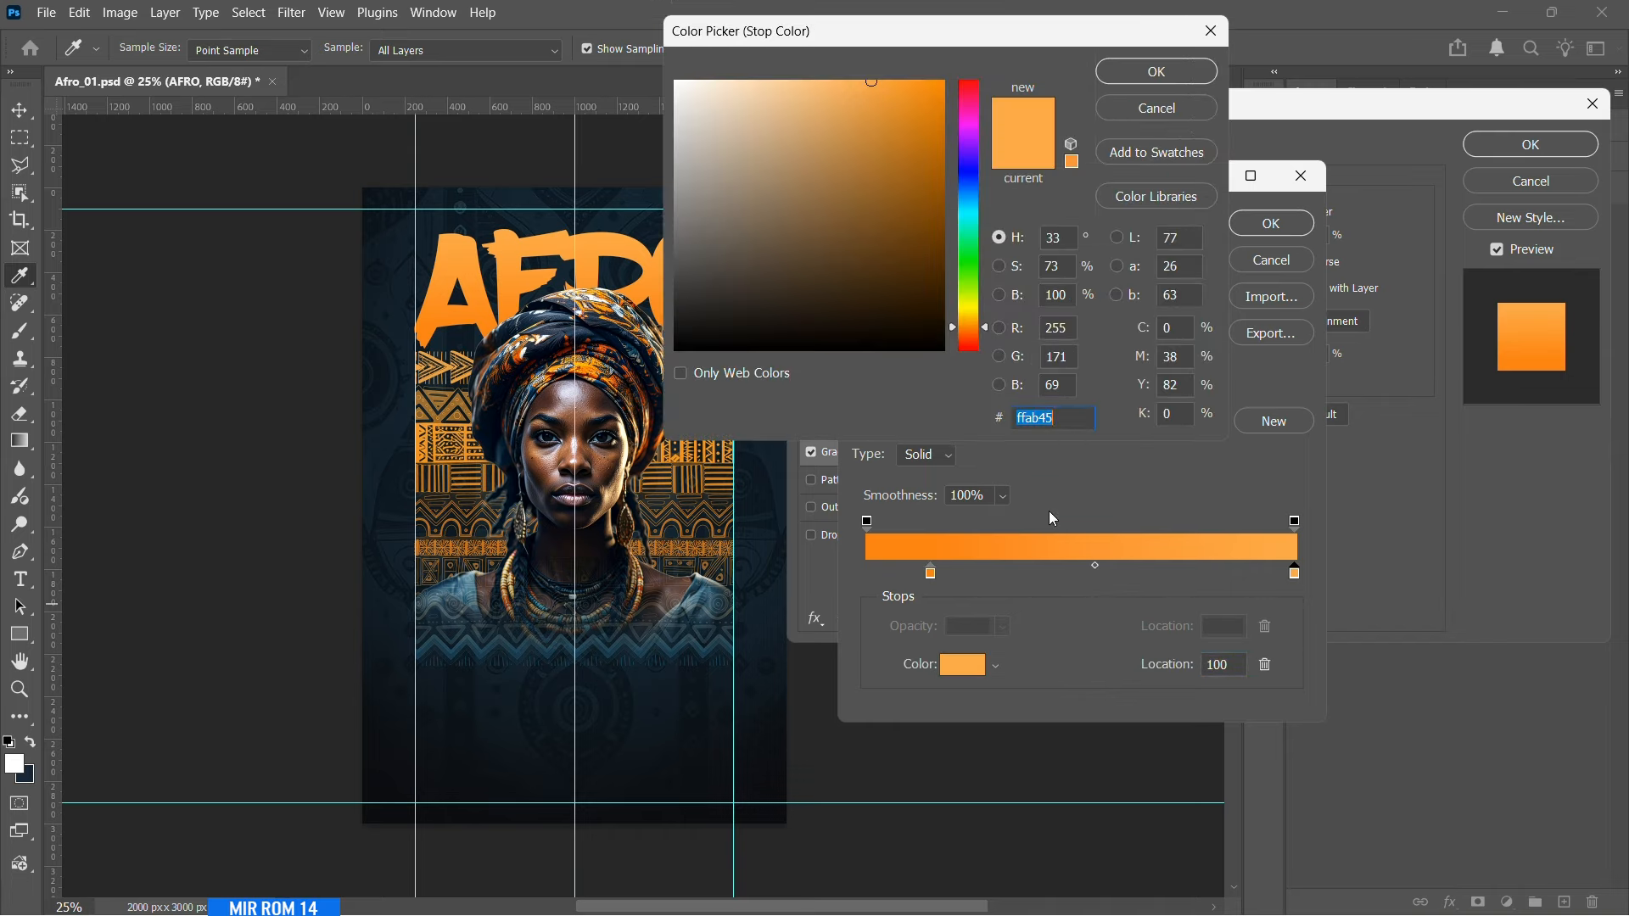
pyautogui.click(1157, 78)
pyautogui.click(1256, 223)
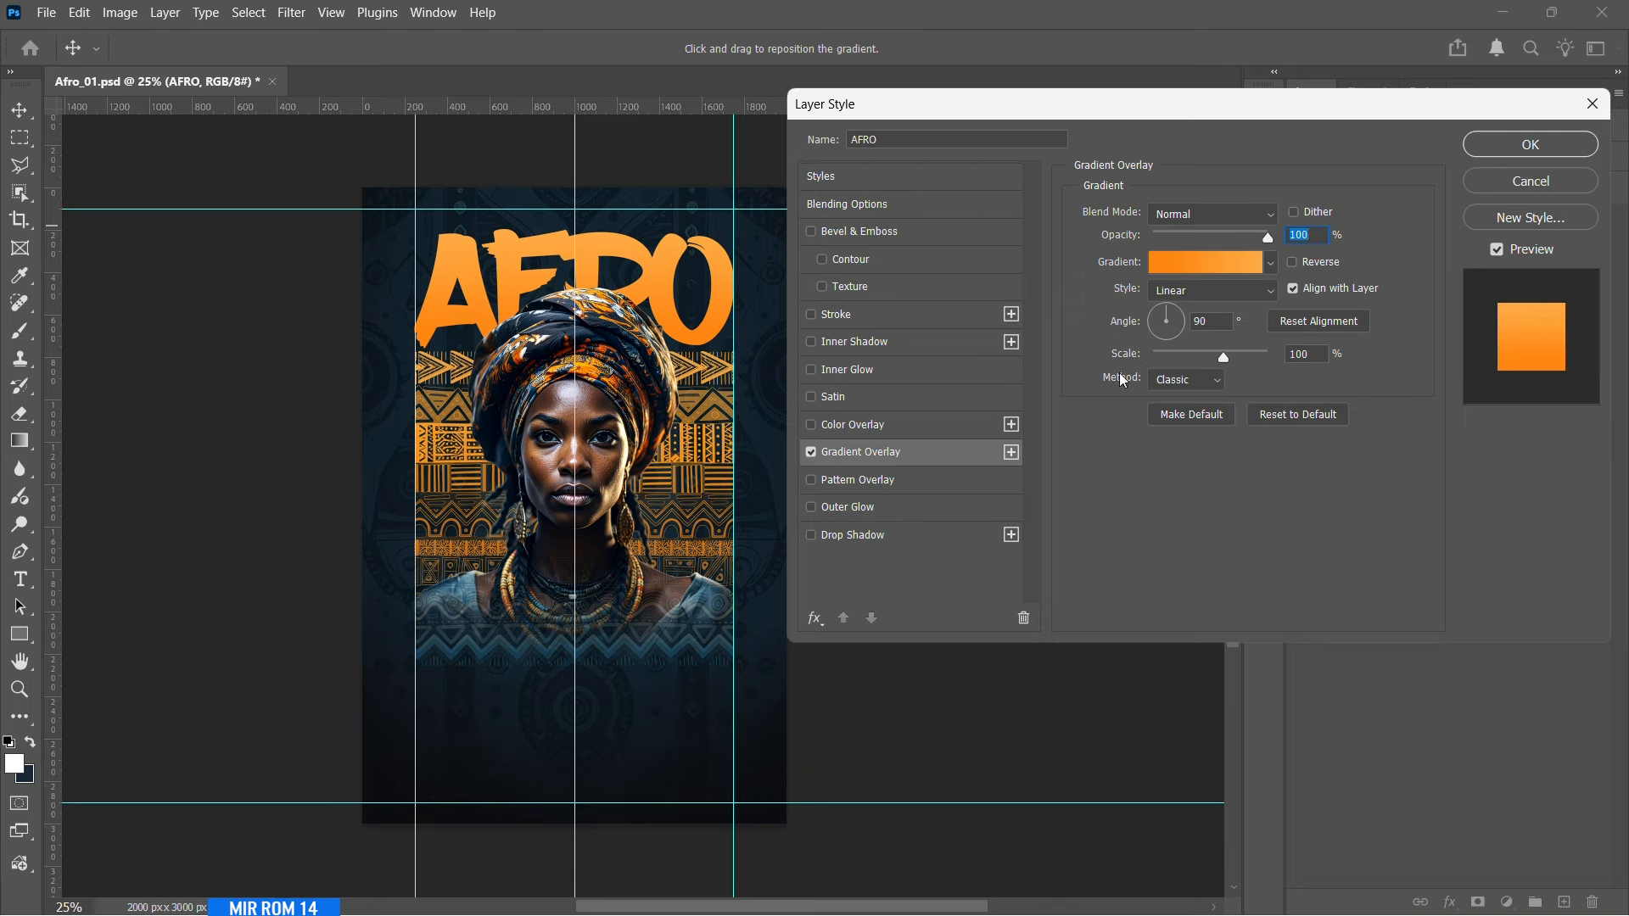
# - Add a Drop Shadow to the AFRO title with distance 12 px, spread 0% and size 13 px, and collapse the layer's effects
pyautogui.click(810, 534)
pyautogui.click(847, 537)
pyautogui.click(1290, 307)
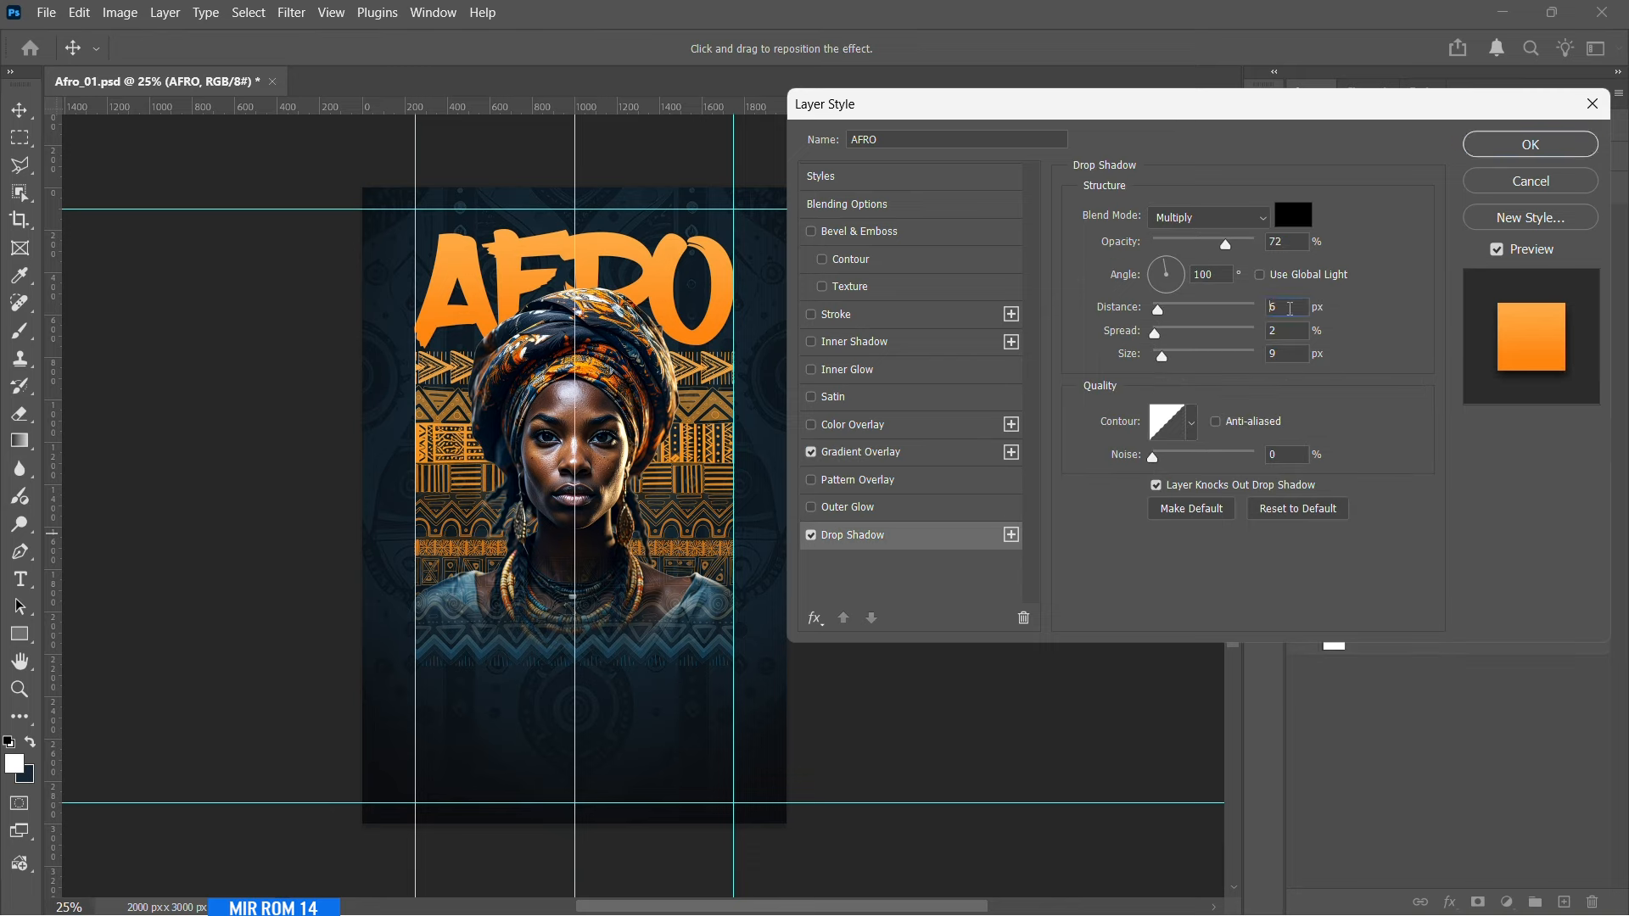
pyautogui.scroll(8, 1290, 307)
pyautogui.scroll(-1, 1292, 311)
pyautogui.click(1288, 332)
pyautogui.scroll(-2, 1288, 332)
pyautogui.click(1286, 353)
pyautogui.scroll(3, 1286, 353)
pyautogui.write('13')
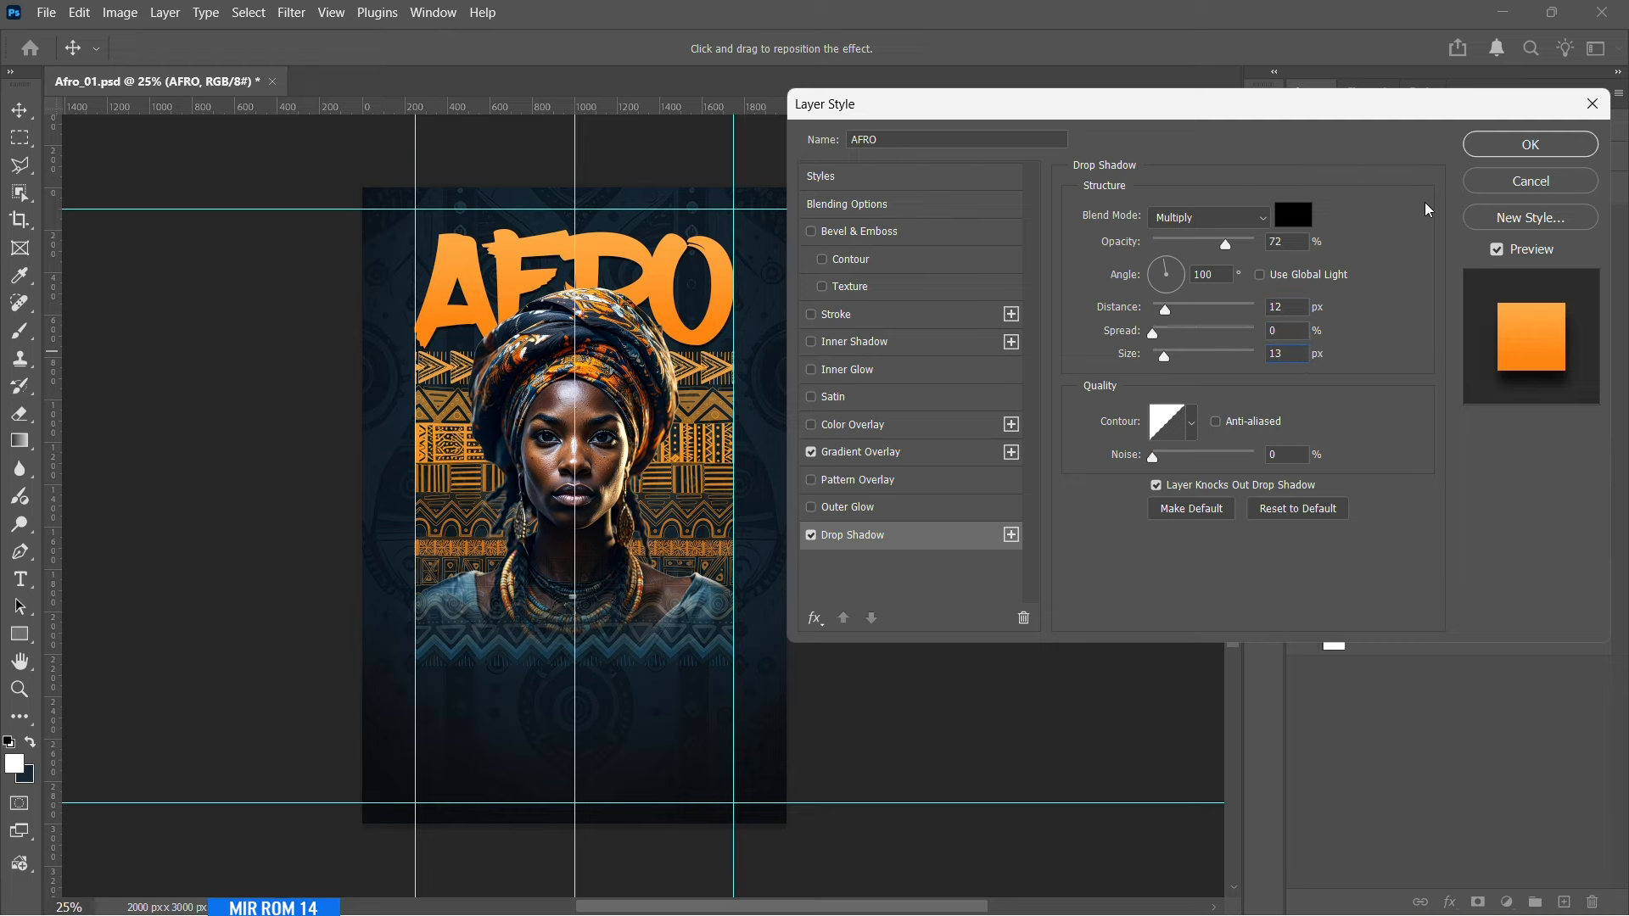
pyautogui.click(1490, 151)
pyautogui.click(1606, 357)
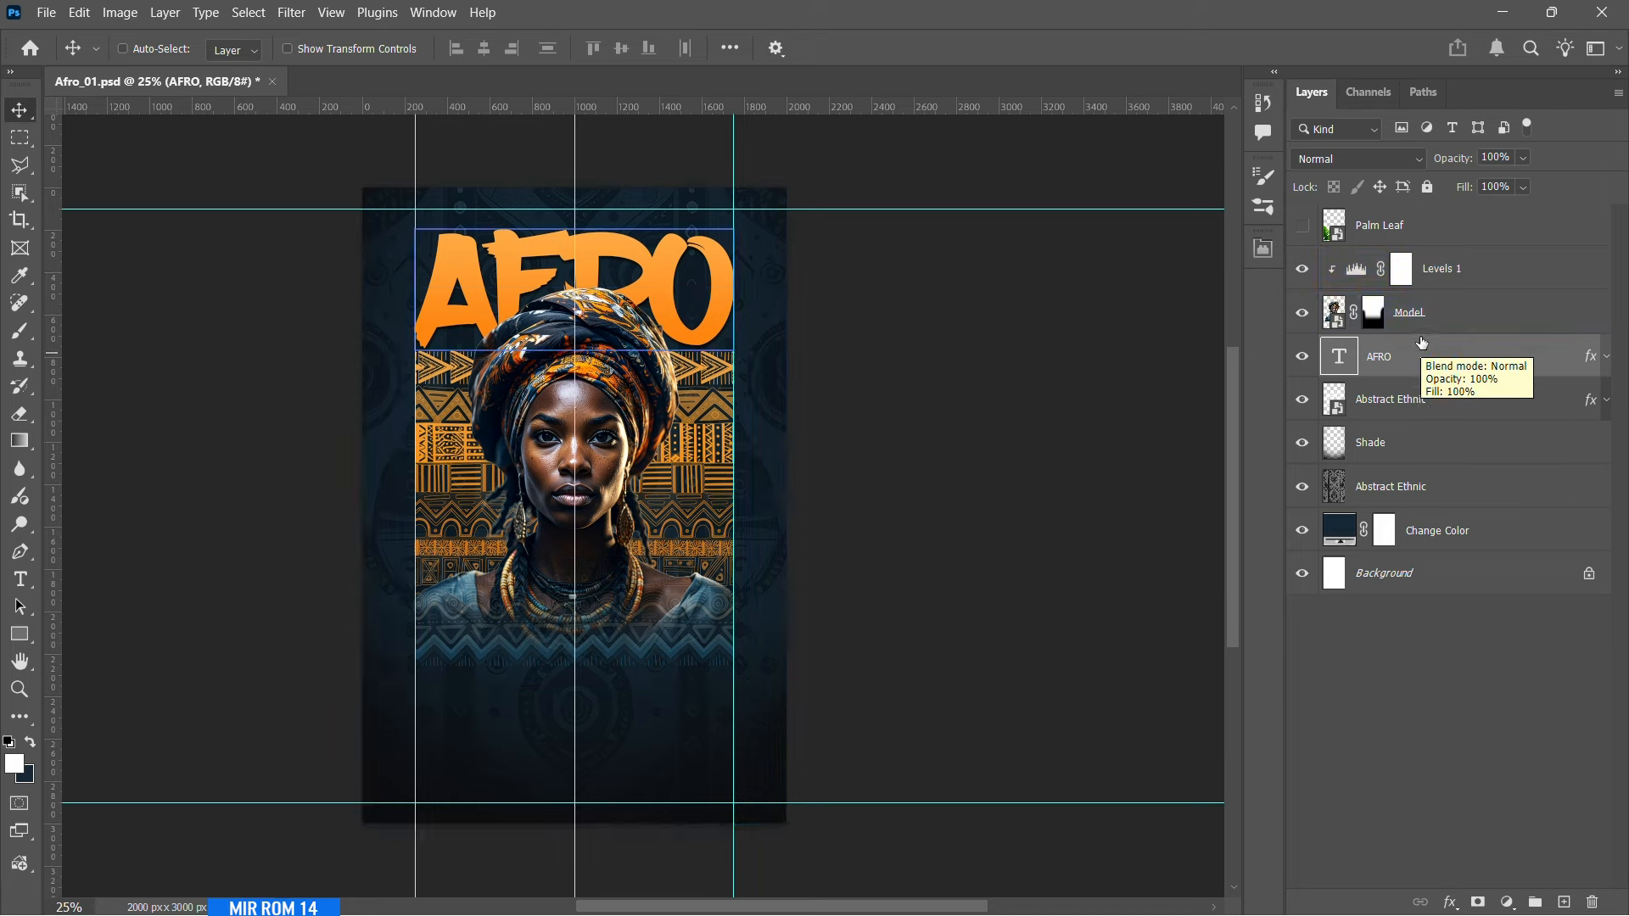
# - Add the text CLUBNAME PRESENTS across the model's lower chest, on a layer directly above Levels 1
pyautogui.click(1452, 234)
pyautogui.click(1442, 269)
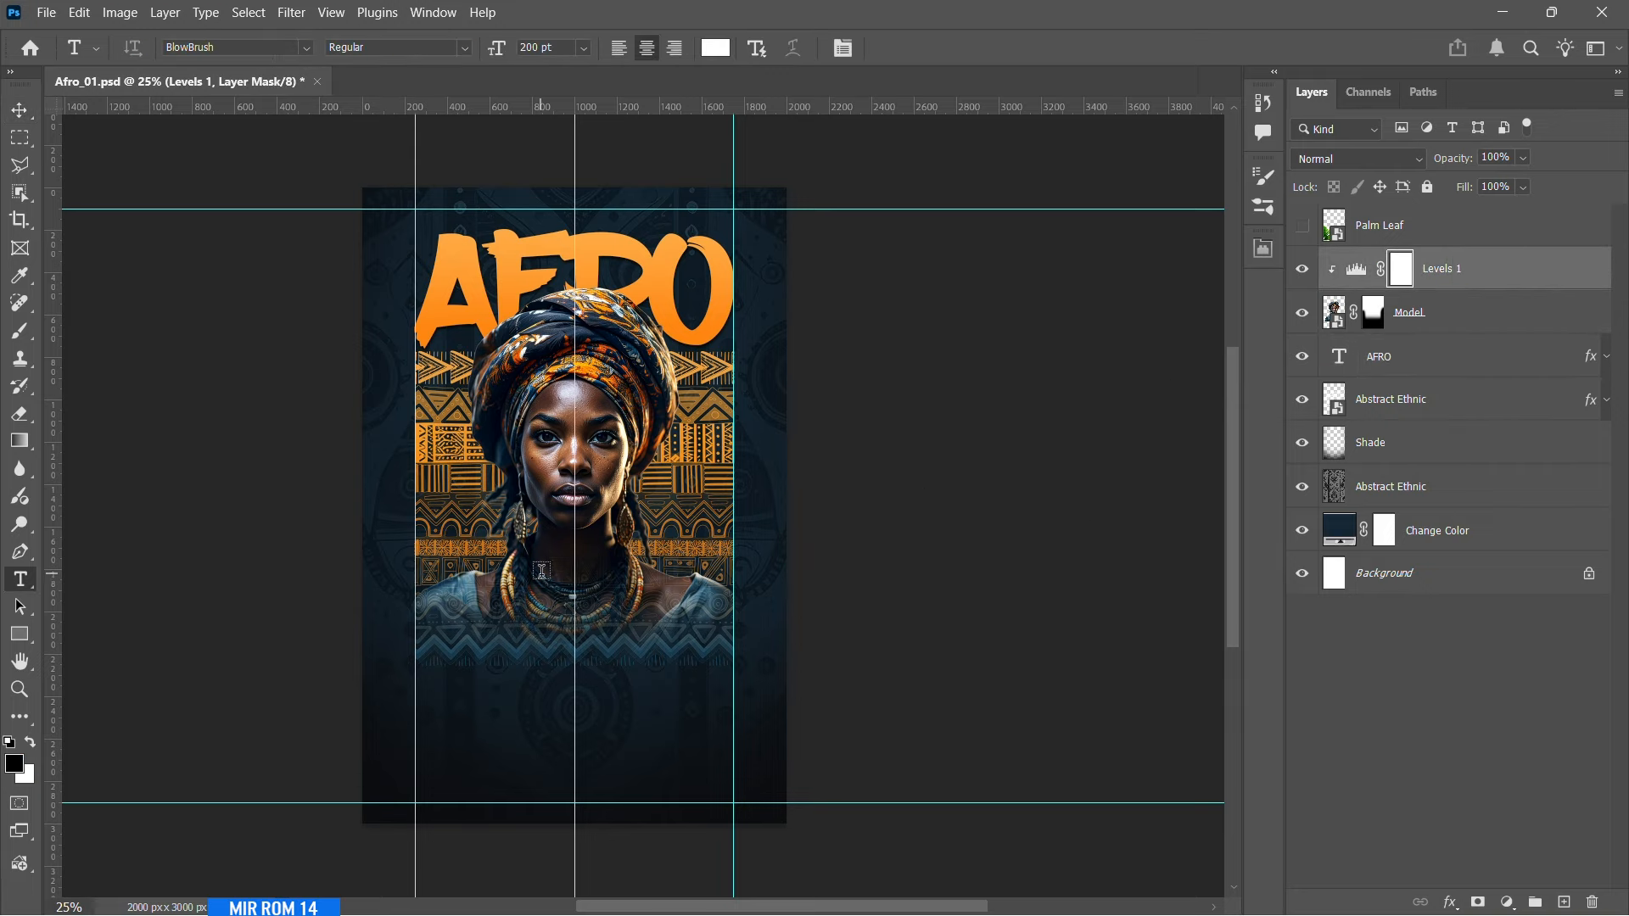
pyautogui.press('t')
pyautogui.click(555, 645)
pyautogui.write('CLUBNAME PRESENTS')
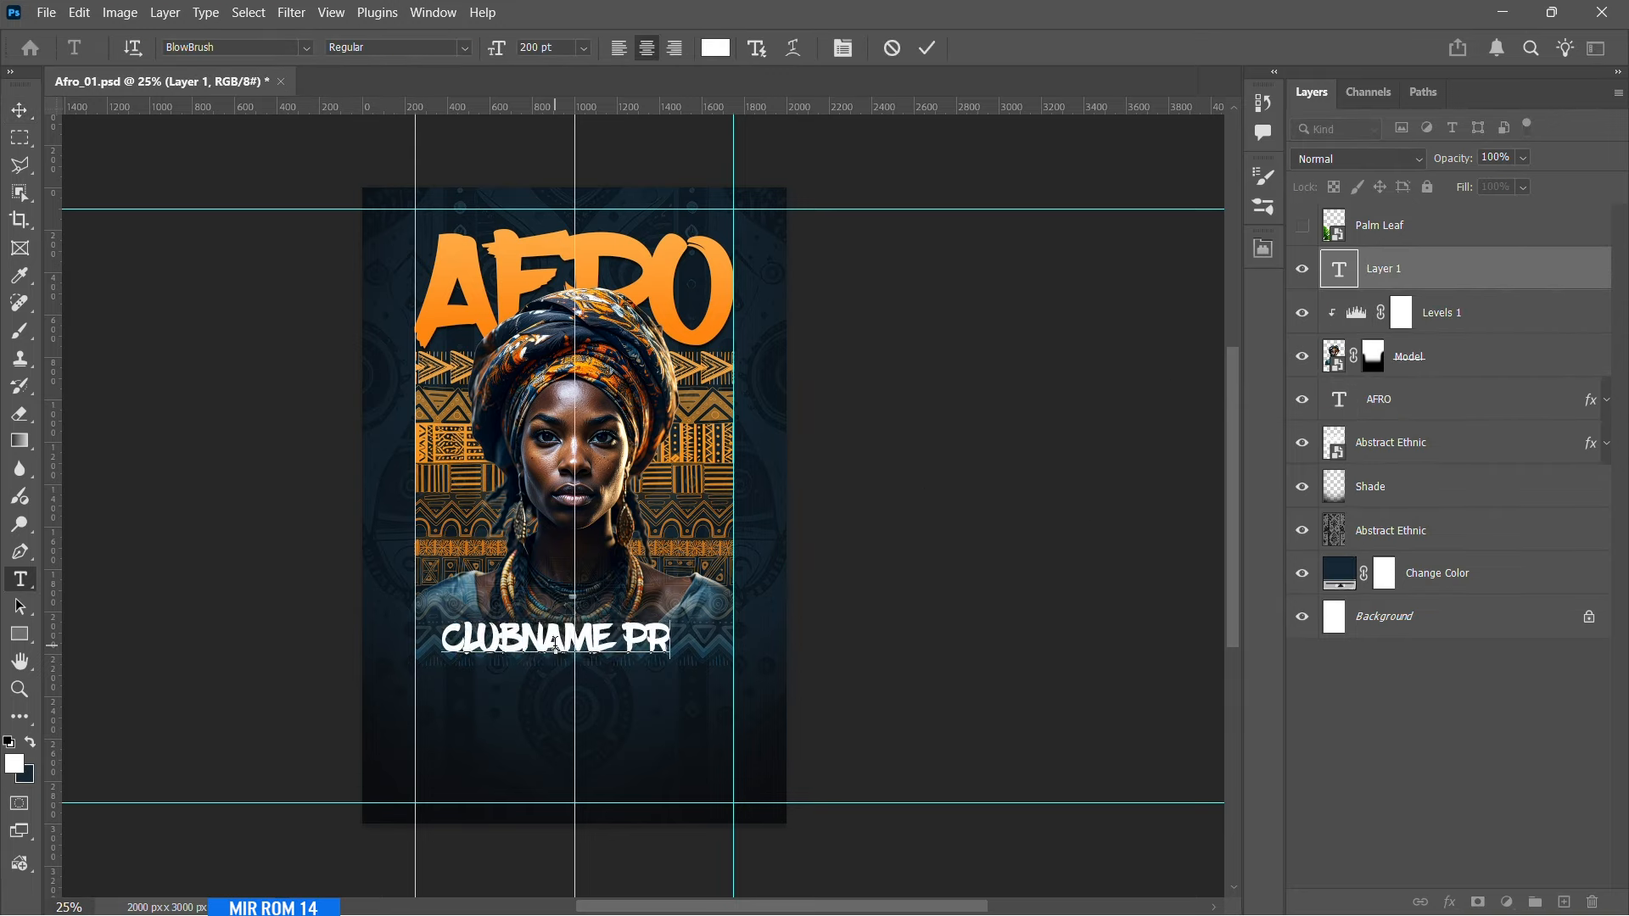
# - Try to switch the CLUBNAME PRESENTS text to Poppins Regular while it is still being edited
pyautogui.click(1263, 251)
pyautogui.click(1108, 366)
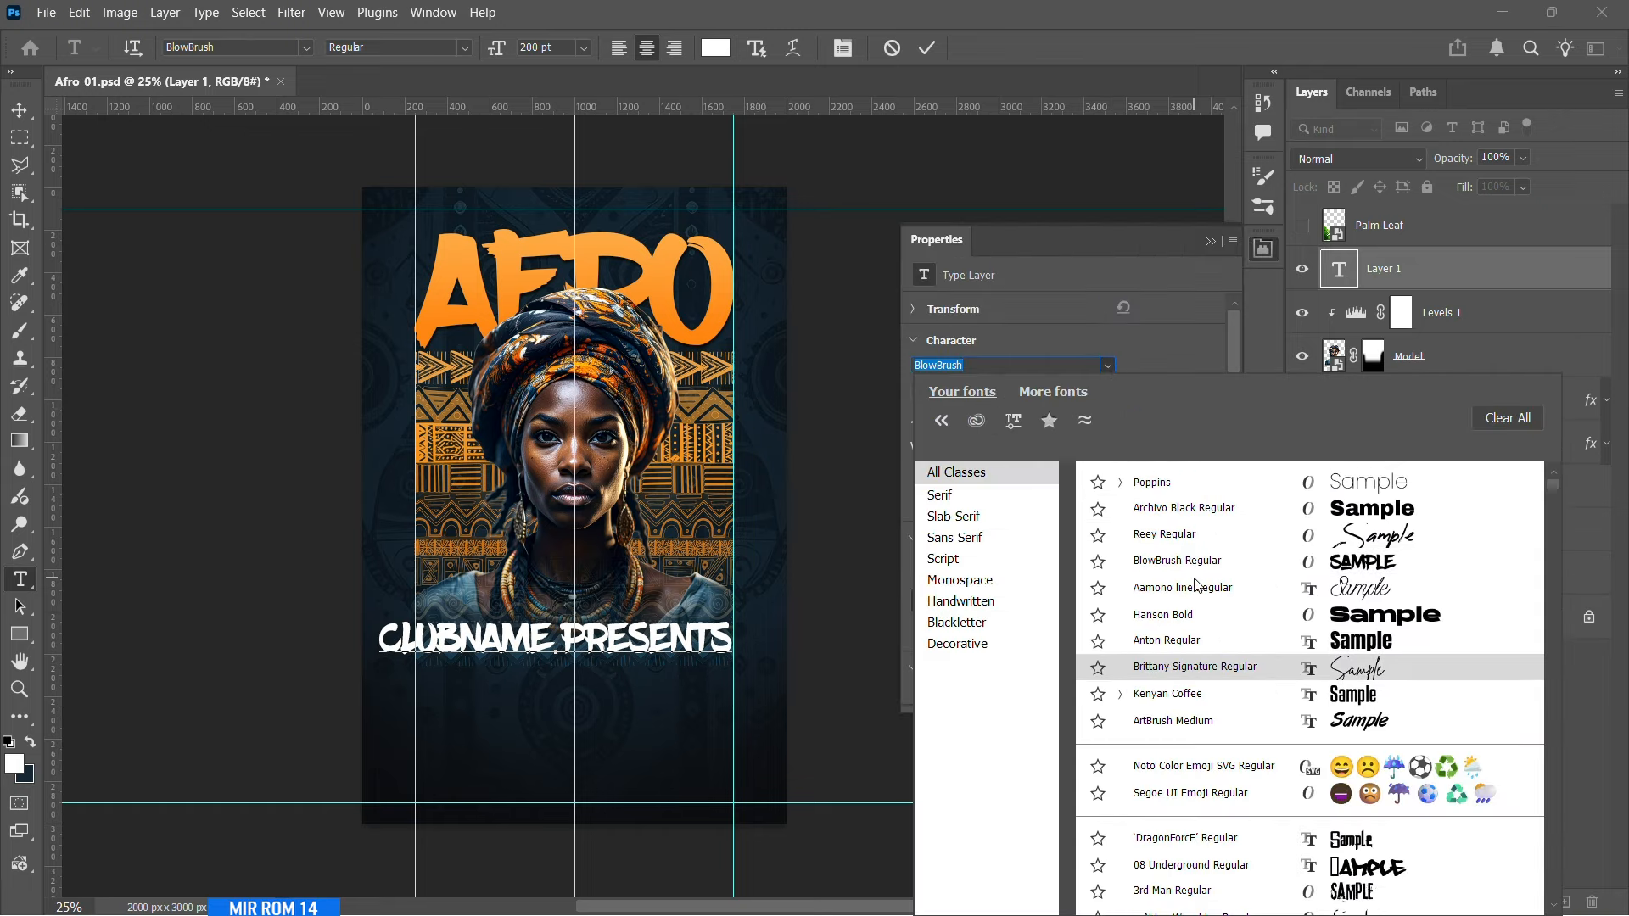
pyautogui.click(1182, 481)
pyautogui.click(1018, 391)
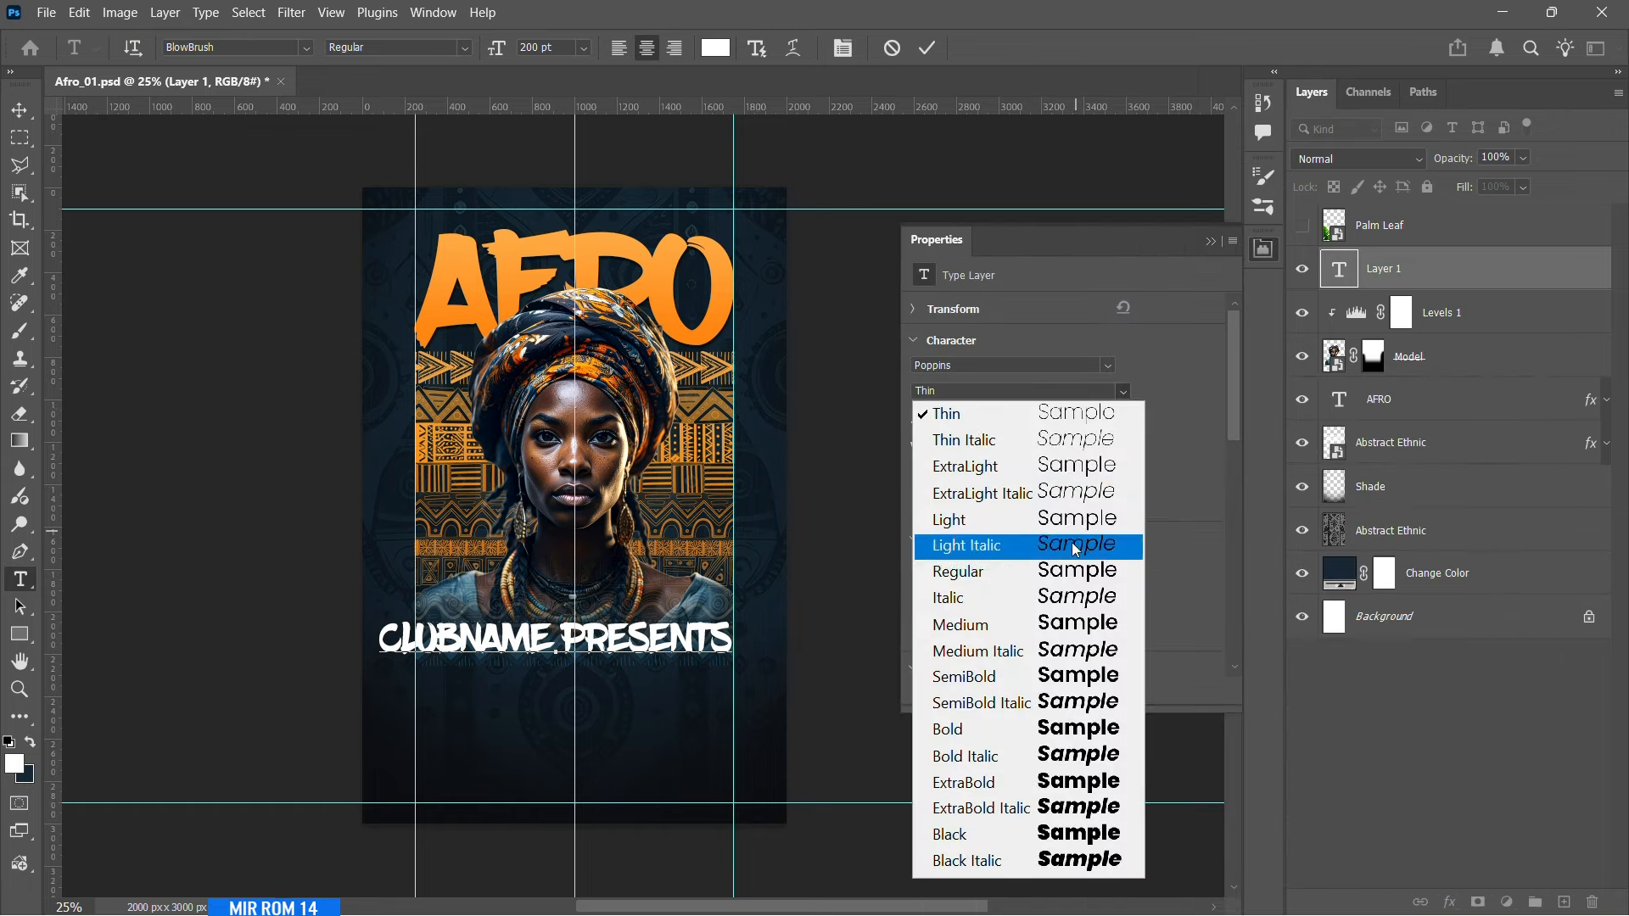
pyautogui.click(1049, 571)
# - Commit the CLUBNAME PRESENTS text and set its font to Poppins Regular
pyautogui.click(20, 110)
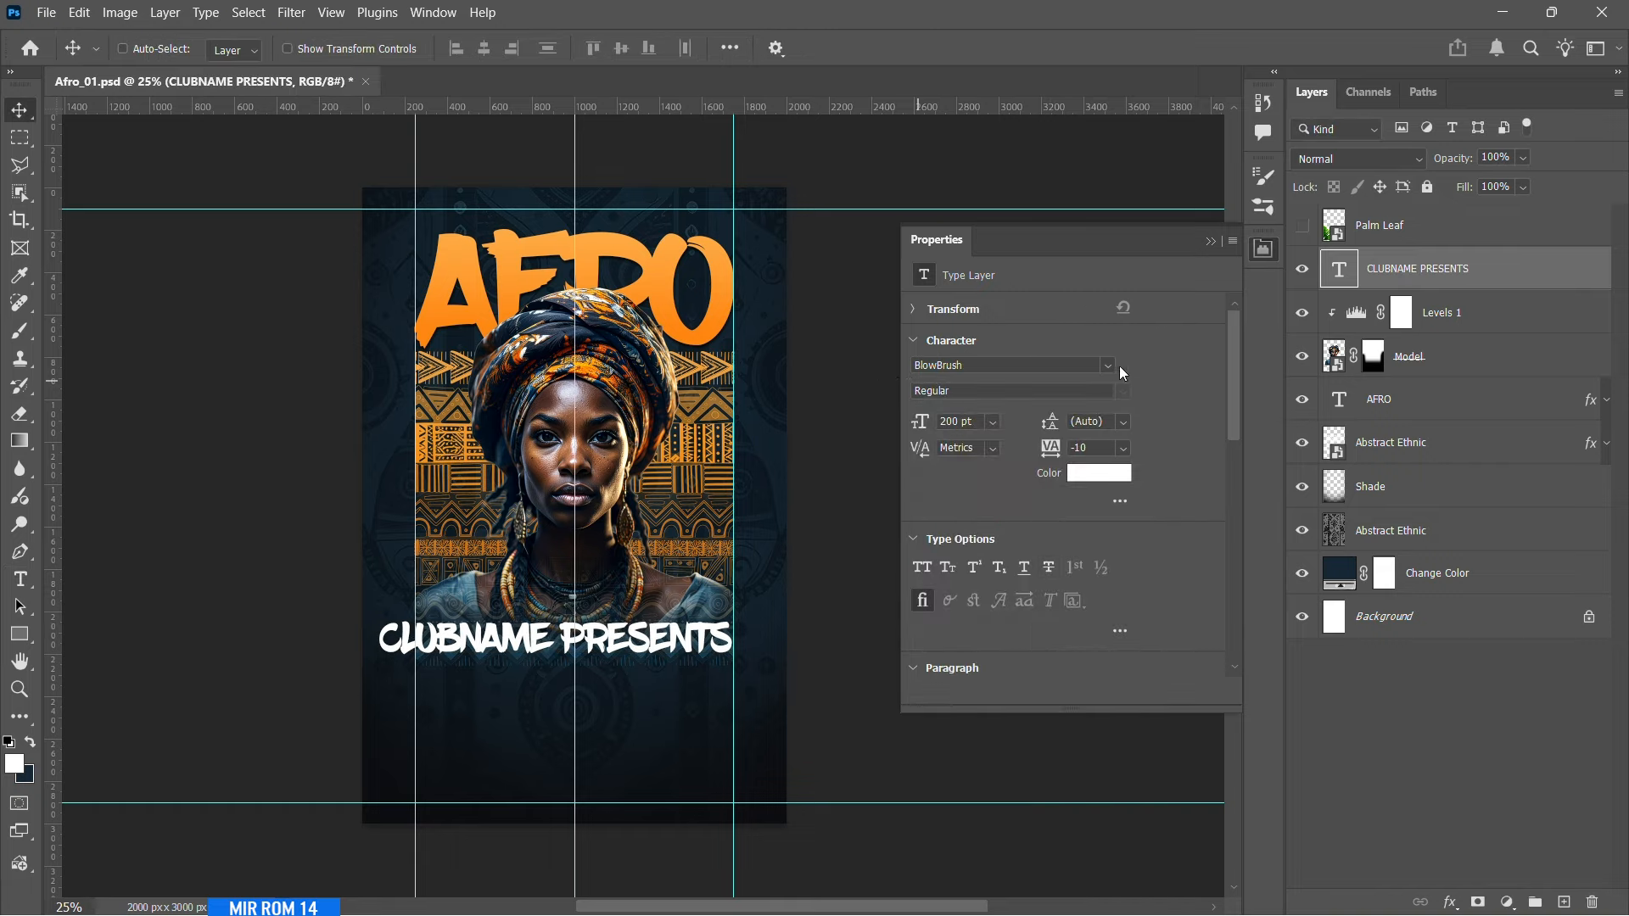
pyautogui.click(1107, 367)
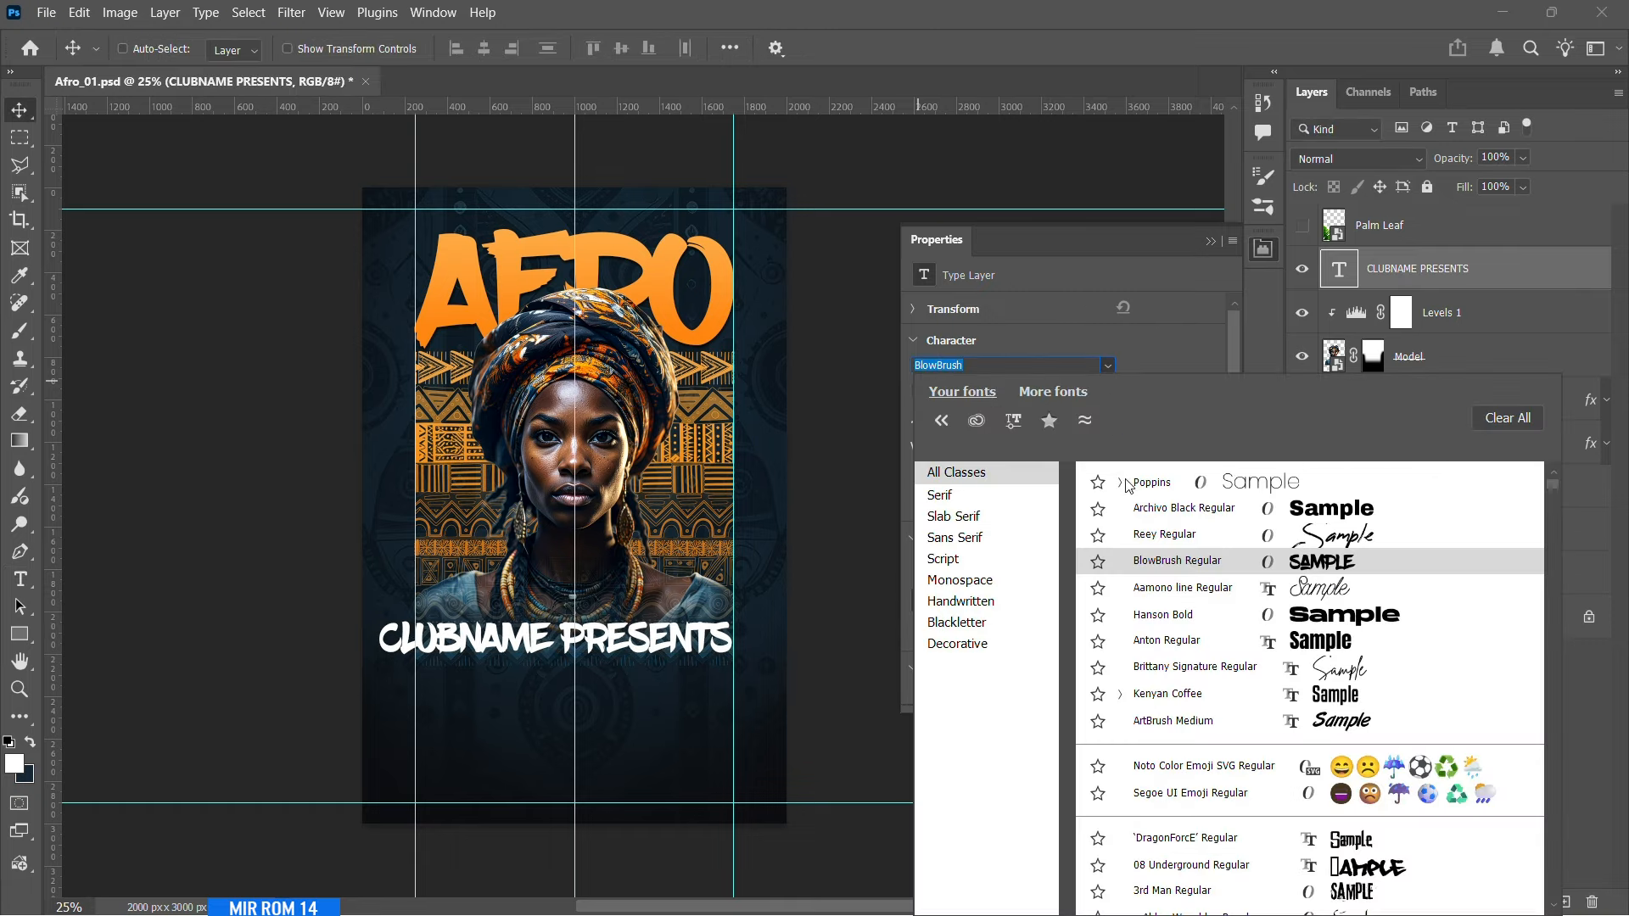
pyautogui.click(1168, 491)
pyautogui.click(1123, 391)
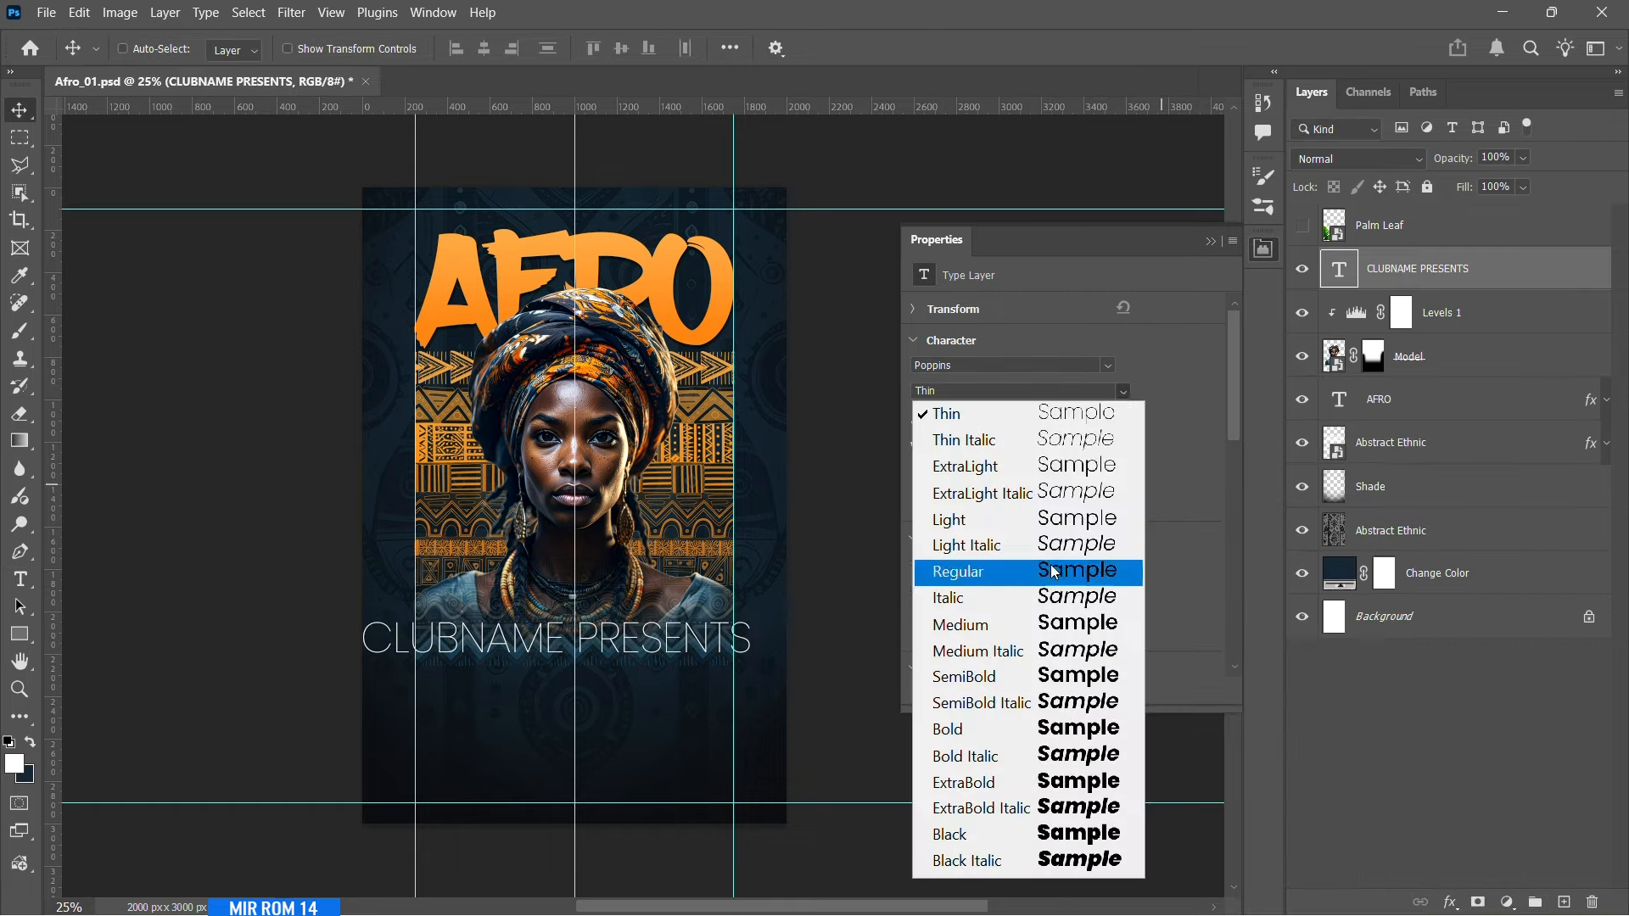
pyautogui.click(1054, 571)
# - Set the CLUBNAME PRESENTS text's tracking to 75 and its font size to 31 pt
pyautogui.click(1122, 448)
pyautogui.click(1121, 684)
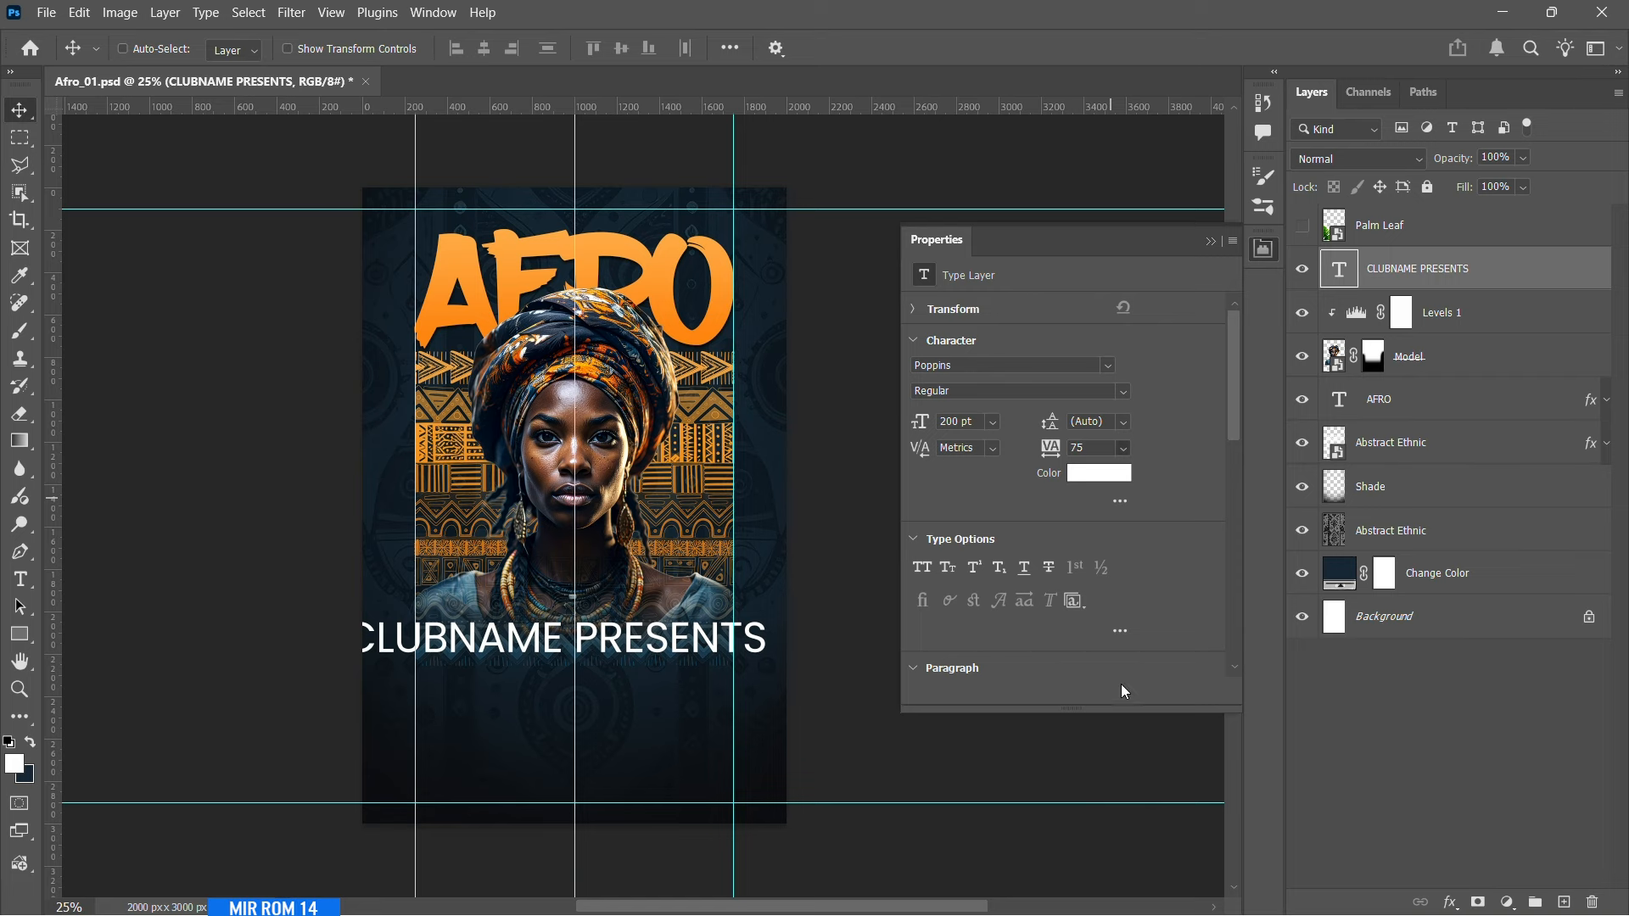
pyautogui.click(993, 421)
pyautogui.click(995, 660)
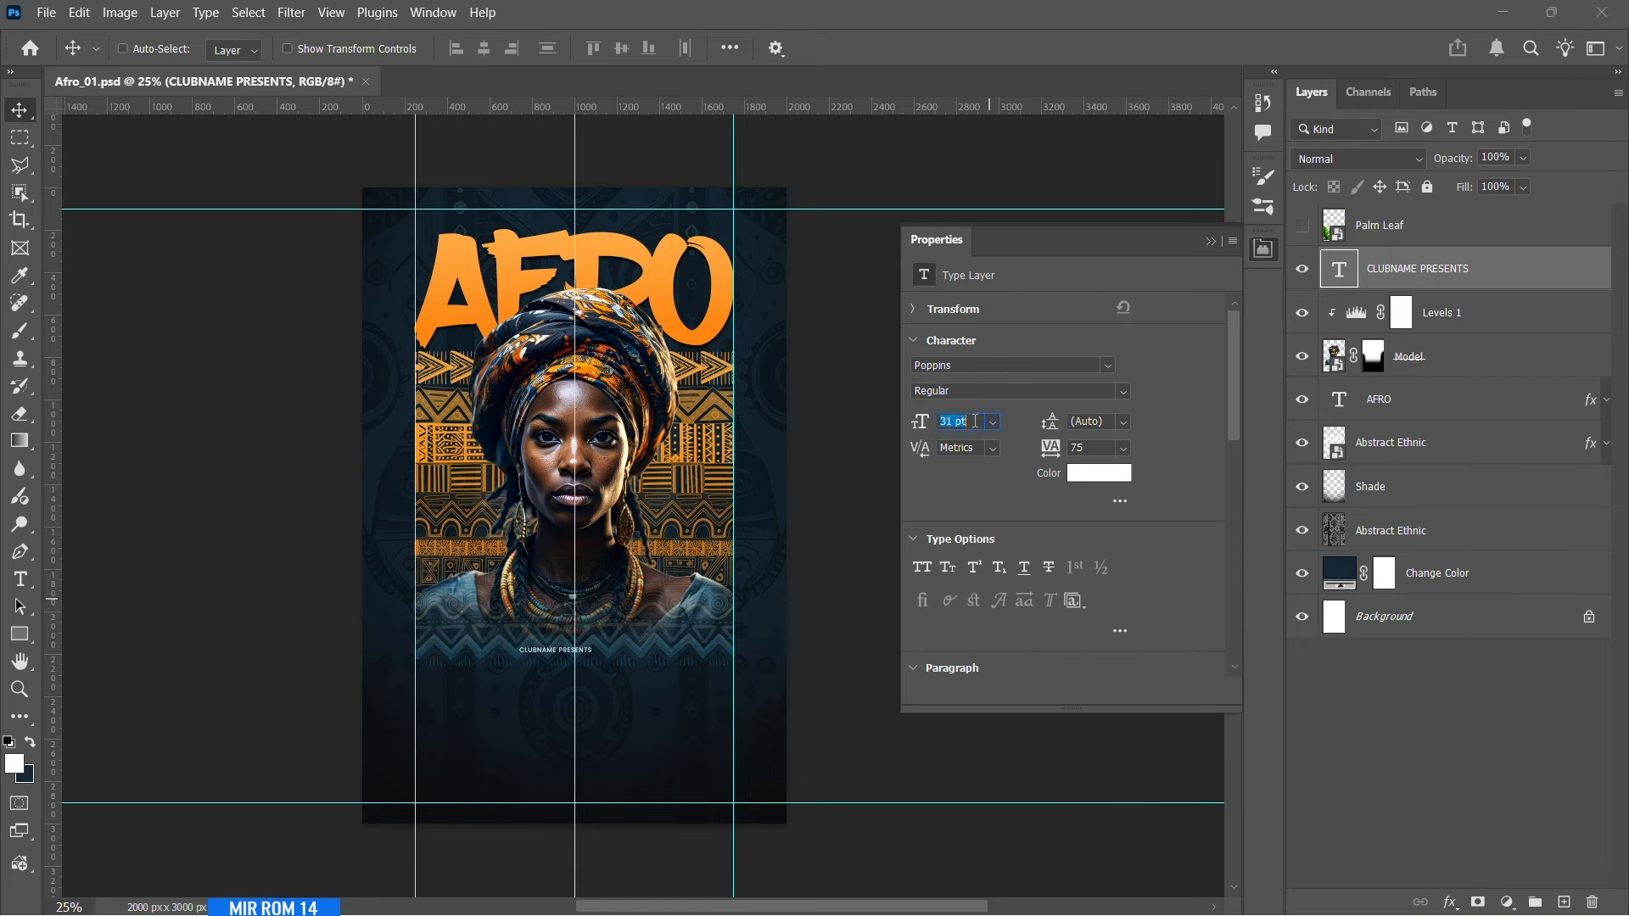
# - Set the CLUBNAME PRESENTS text's font size to 38 pt and its tracking to 660
pyautogui.scroll(7, 975, 421)
pyautogui.click(1121, 451)
pyautogui.write('660')
pyautogui.press('Return')
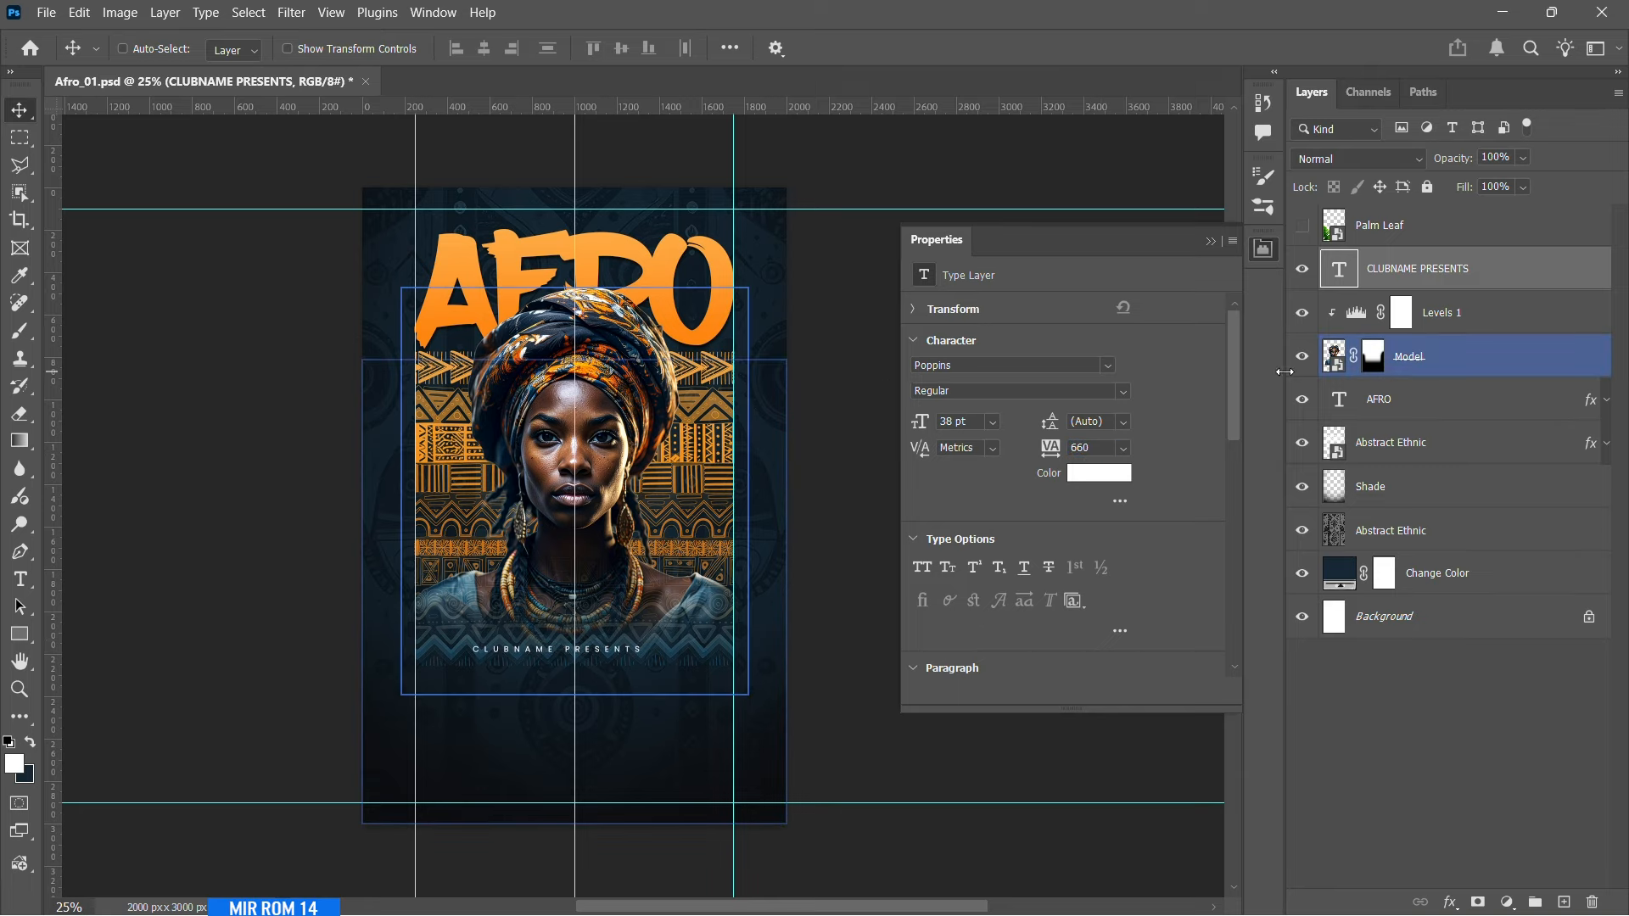
# - Move CLUBNAME PRESENTS above the AFRO title, centre it horizontally on the canvas, and hide the guides
pyautogui.moveTo(618, 667); pyautogui.dragTo(637, 222)
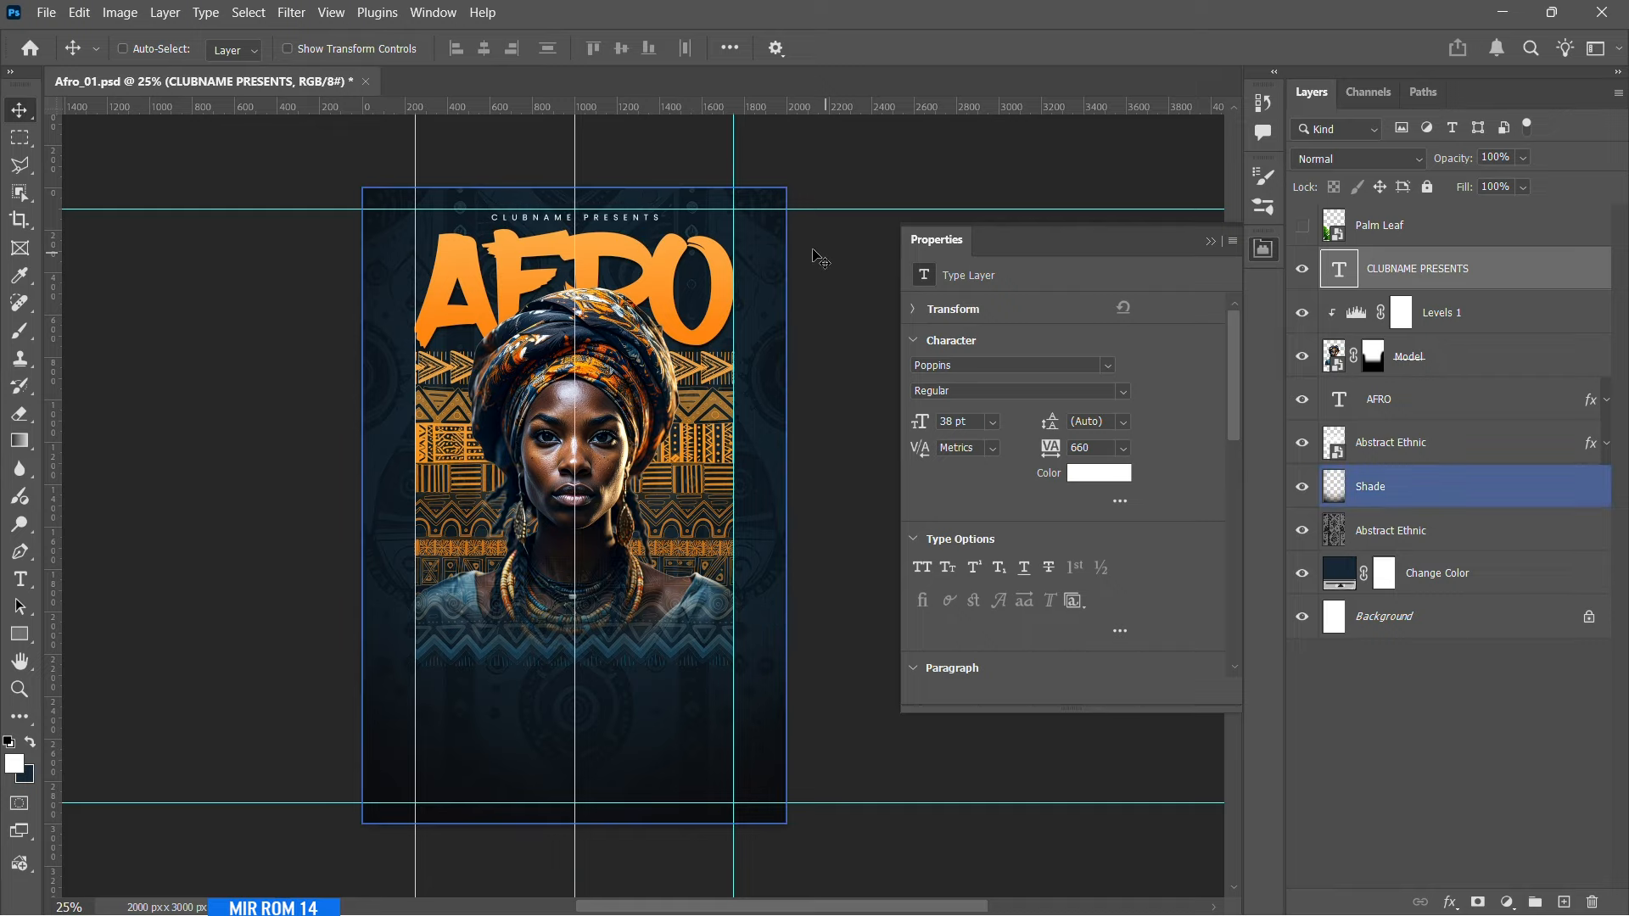
pyautogui.keyDown('ctrl'); pyautogui.click(1434, 617); pyautogui.keyUp('ctrl')
pyautogui.click(484, 48)
pyautogui.click(1211, 242)
pyautogui.hotkey('ctrl', ';')
# - Move the CLUBNAME PRESENTS layer above the Palm Leaf layer in the layer stack
pyautogui.keyDown('ctrl'); pyautogui.click(600, 216); pyautogui.keyUp('ctrl')
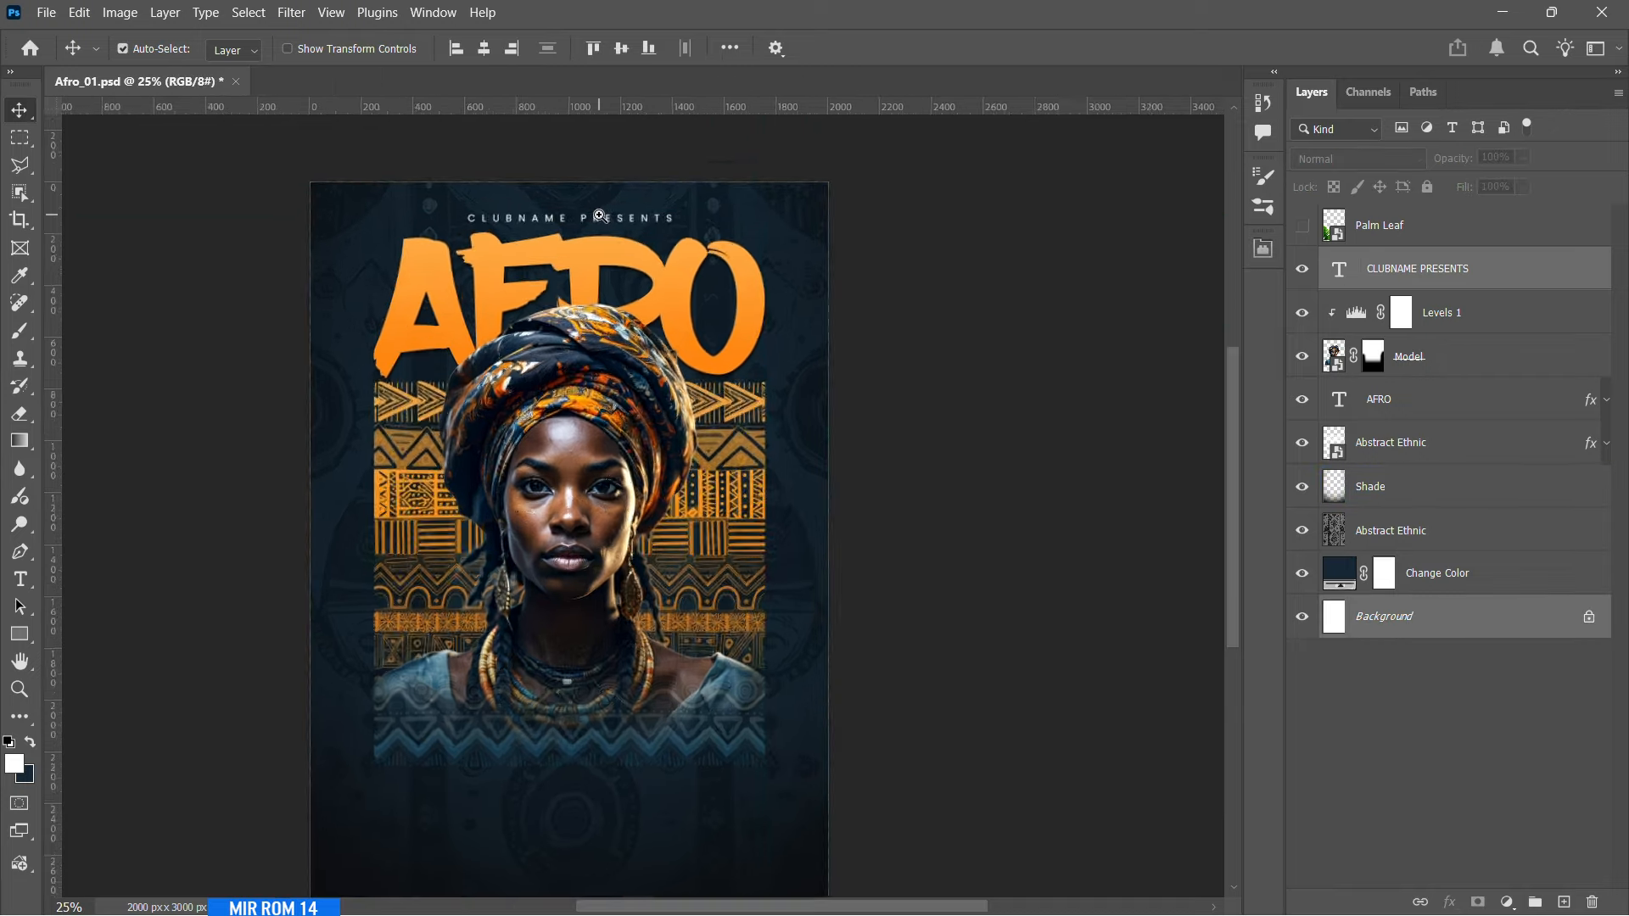
pyautogui.click(1437, 268)
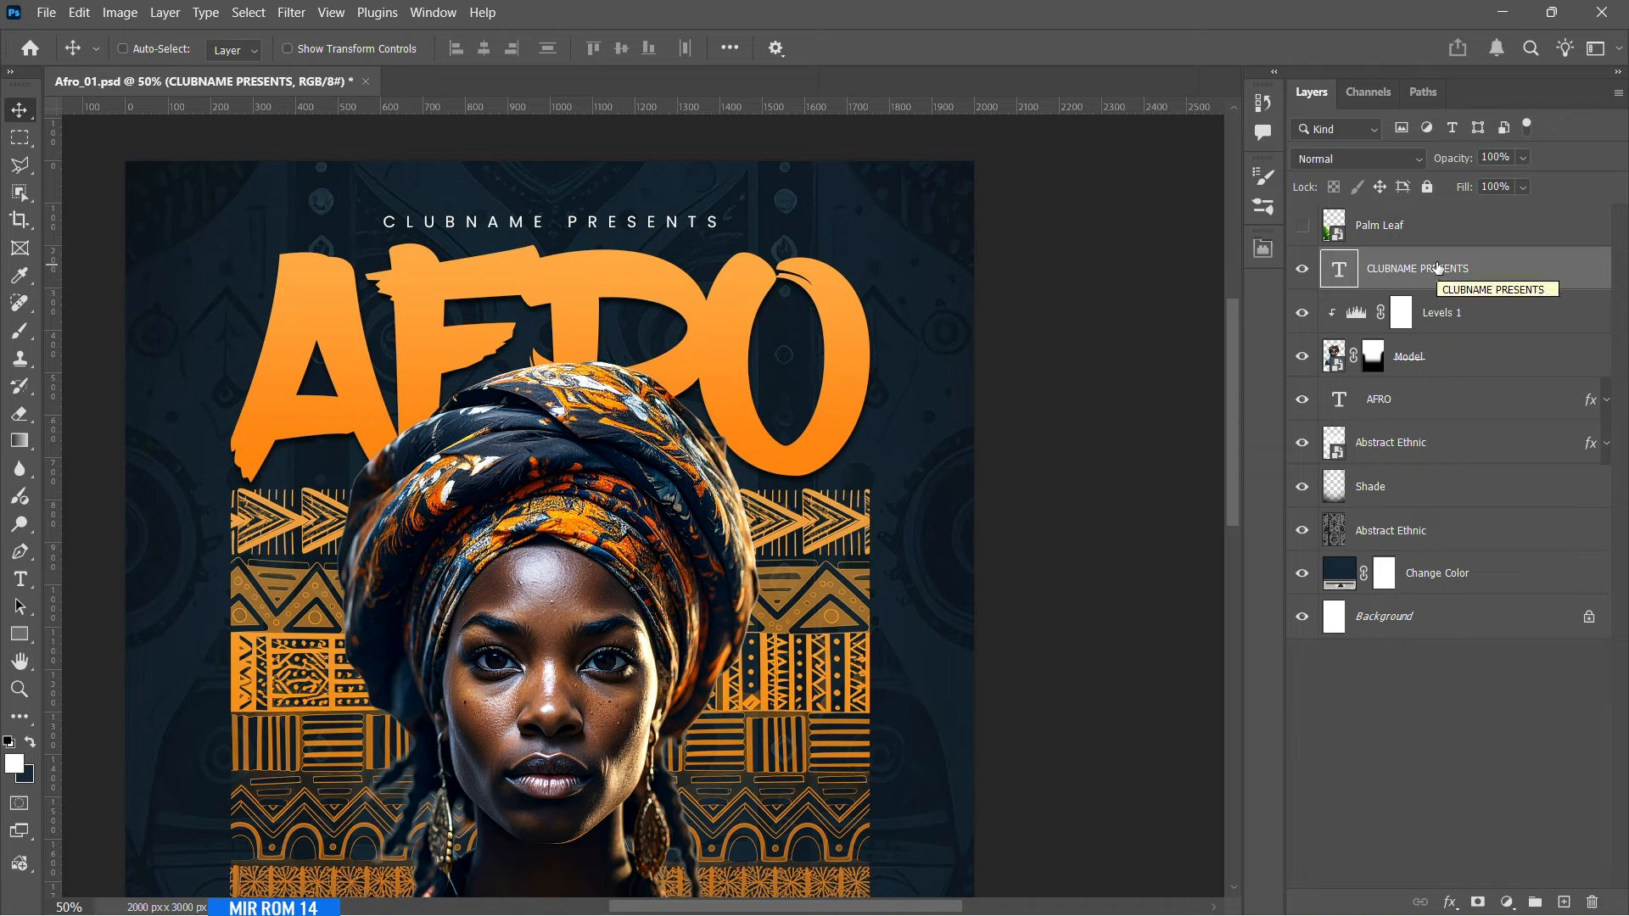
pyautogui.moveTo(1406, 269); pyautogui.dragTo(1404, 230)
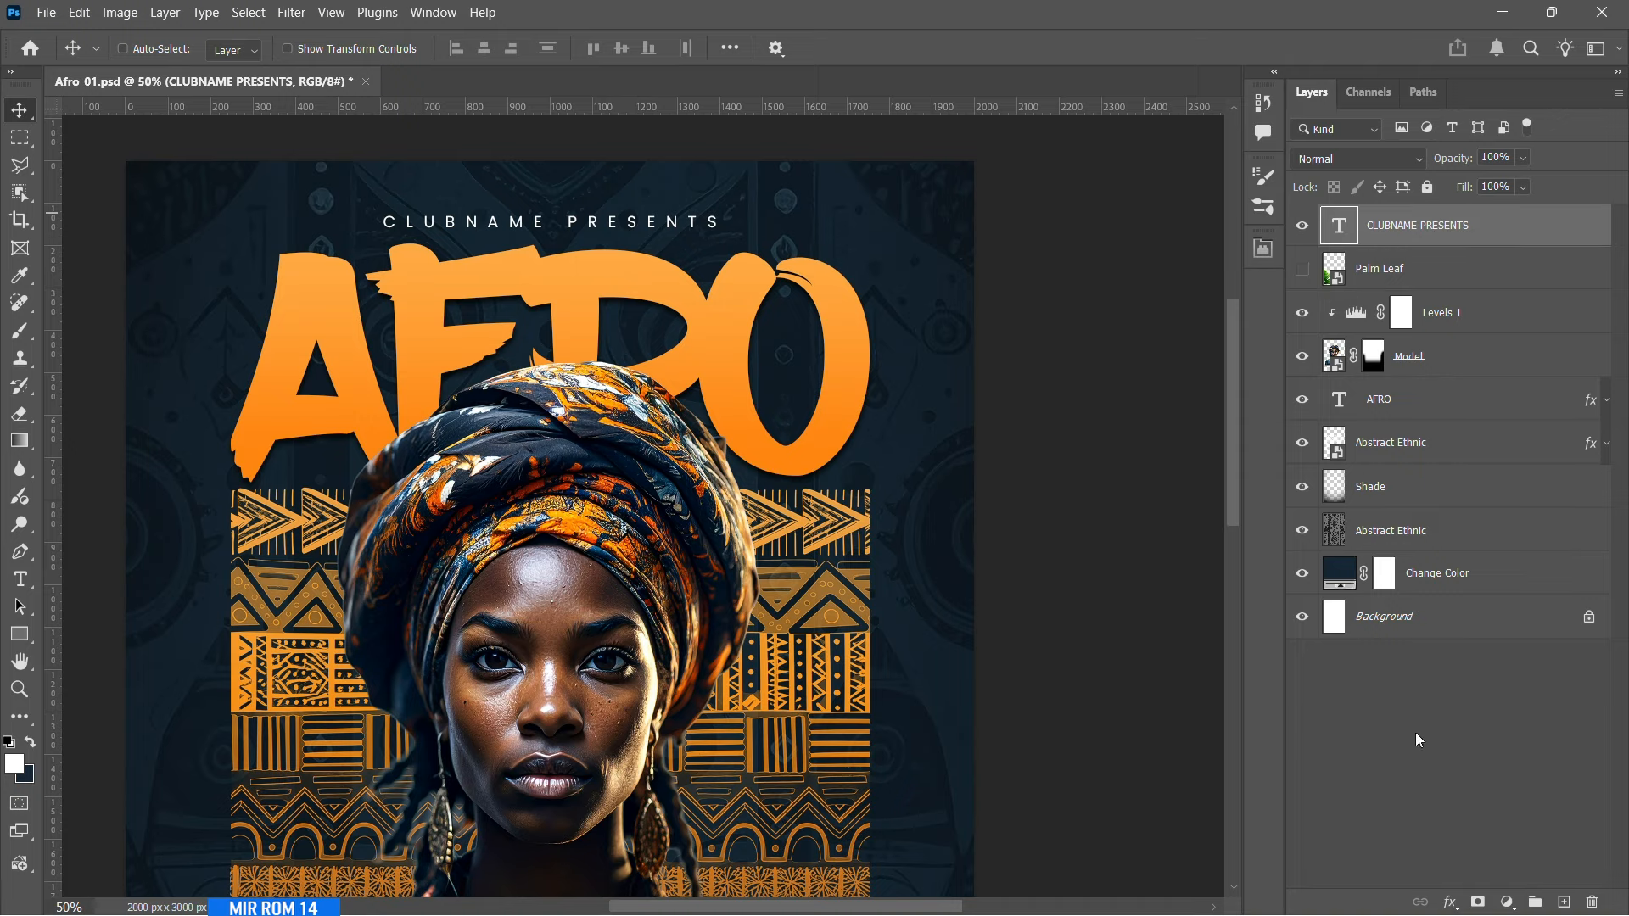
# - Apply a drop shadow with a 3 px distance and 6 px size to CLUBNAME PRESENTS and collapse its effects list
pyautogui.click(1453, 902)
pyautogui.click(1480, 890)
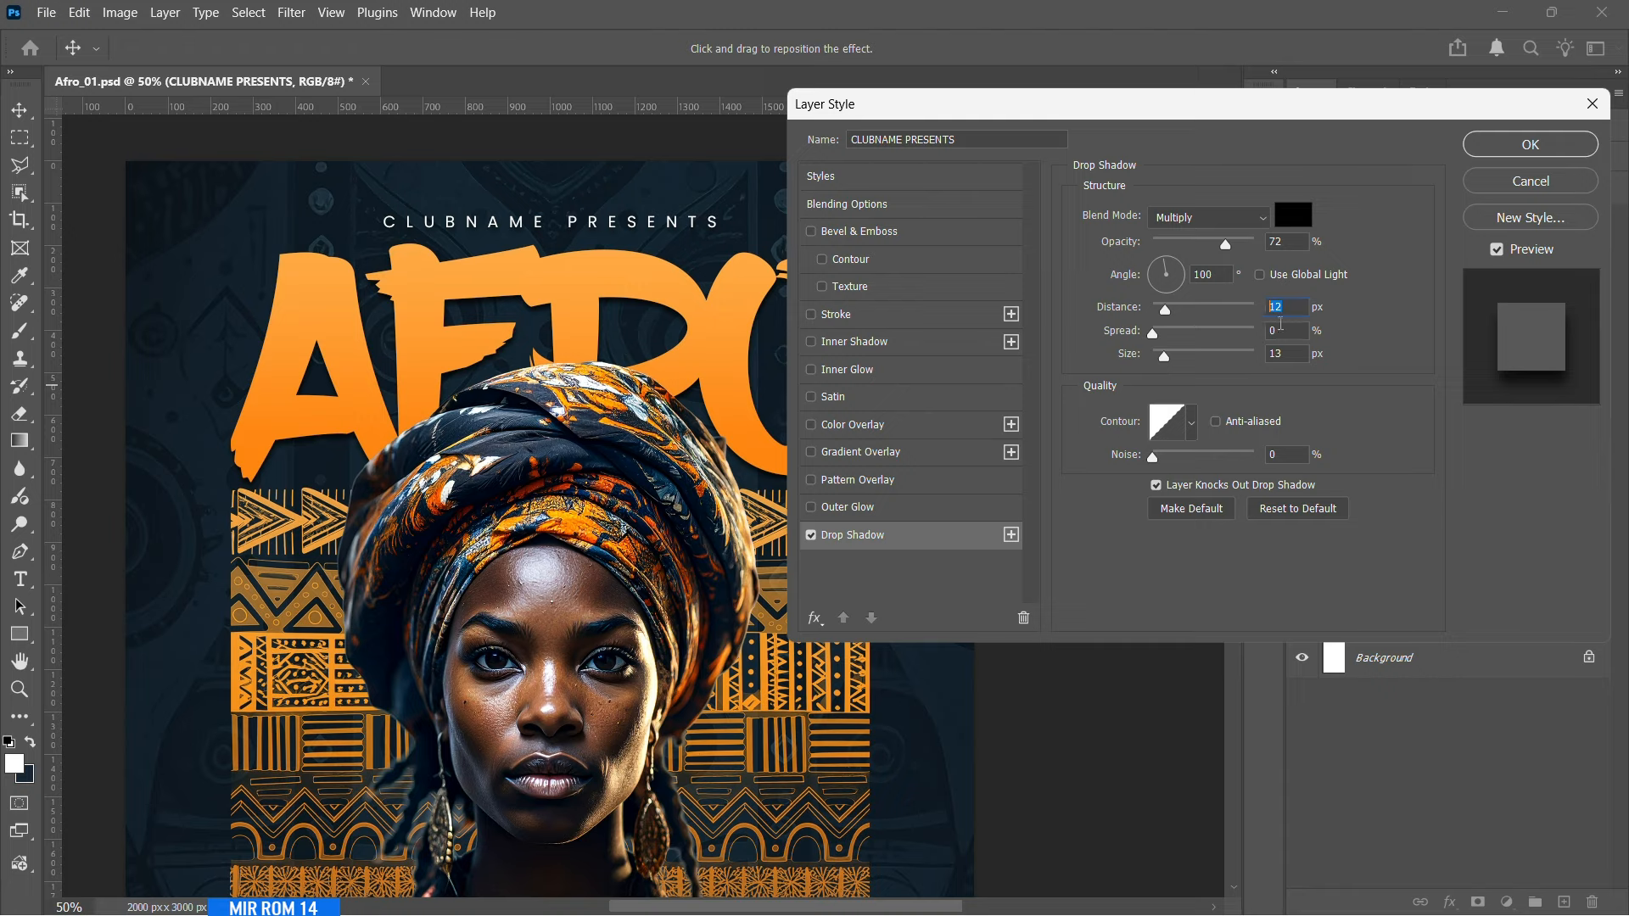
pyautogui.write('3')
pyautogui.press('Return')
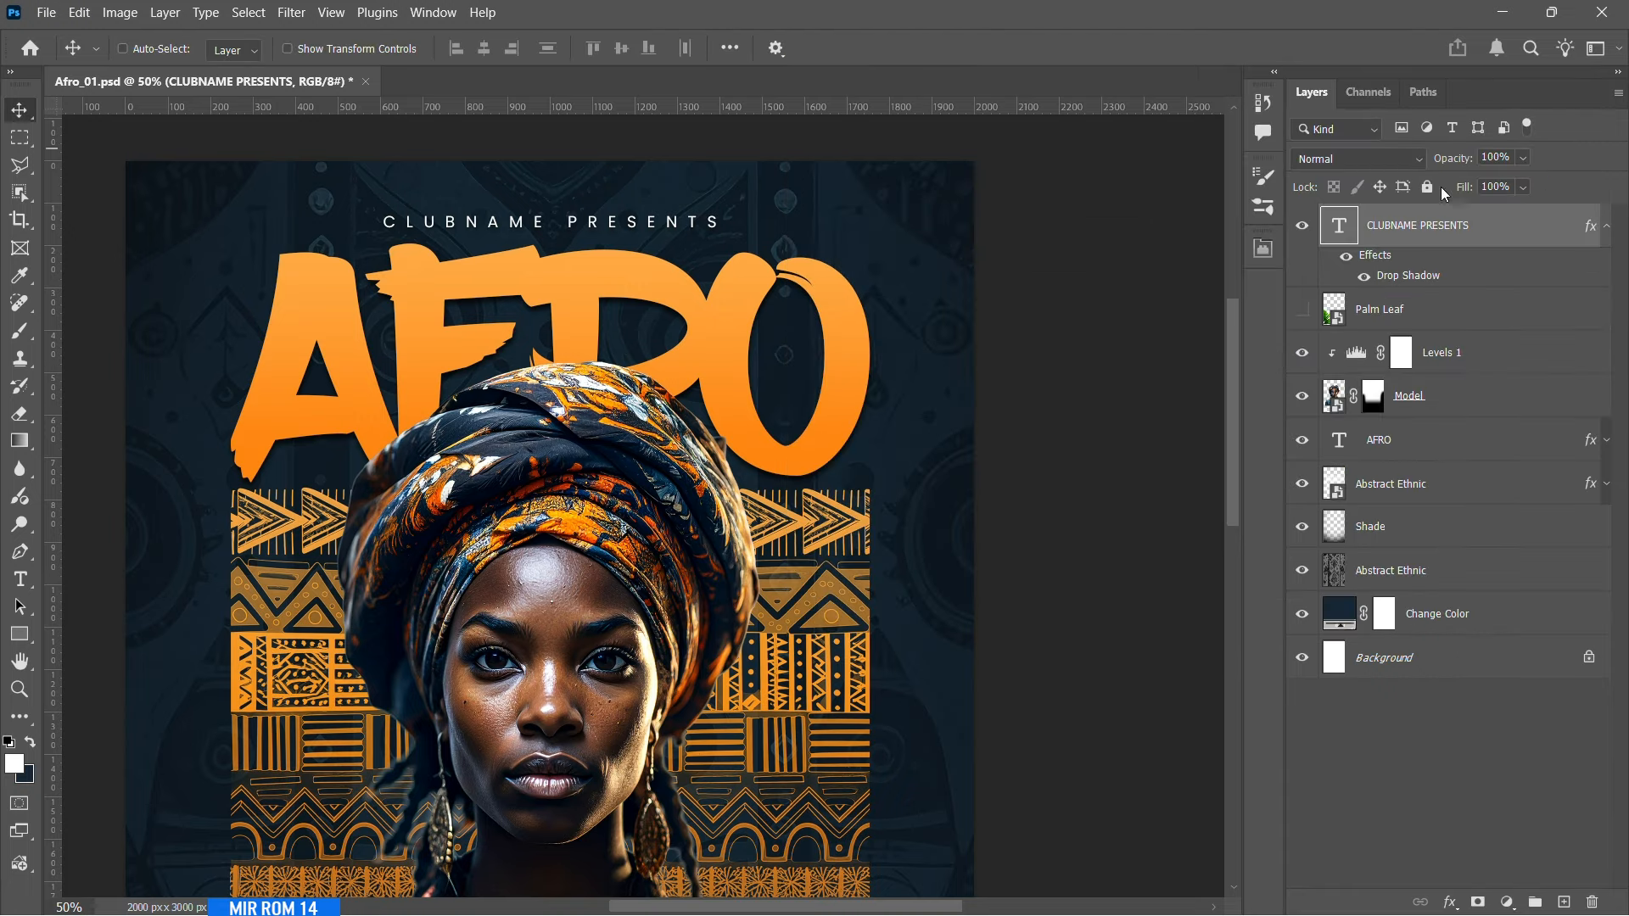
pyautogui.click(1606, 225)
# - Add the text Party over the model's neck, on a layer directly above Palm Leaf
pyautogui.click(1468, 268)
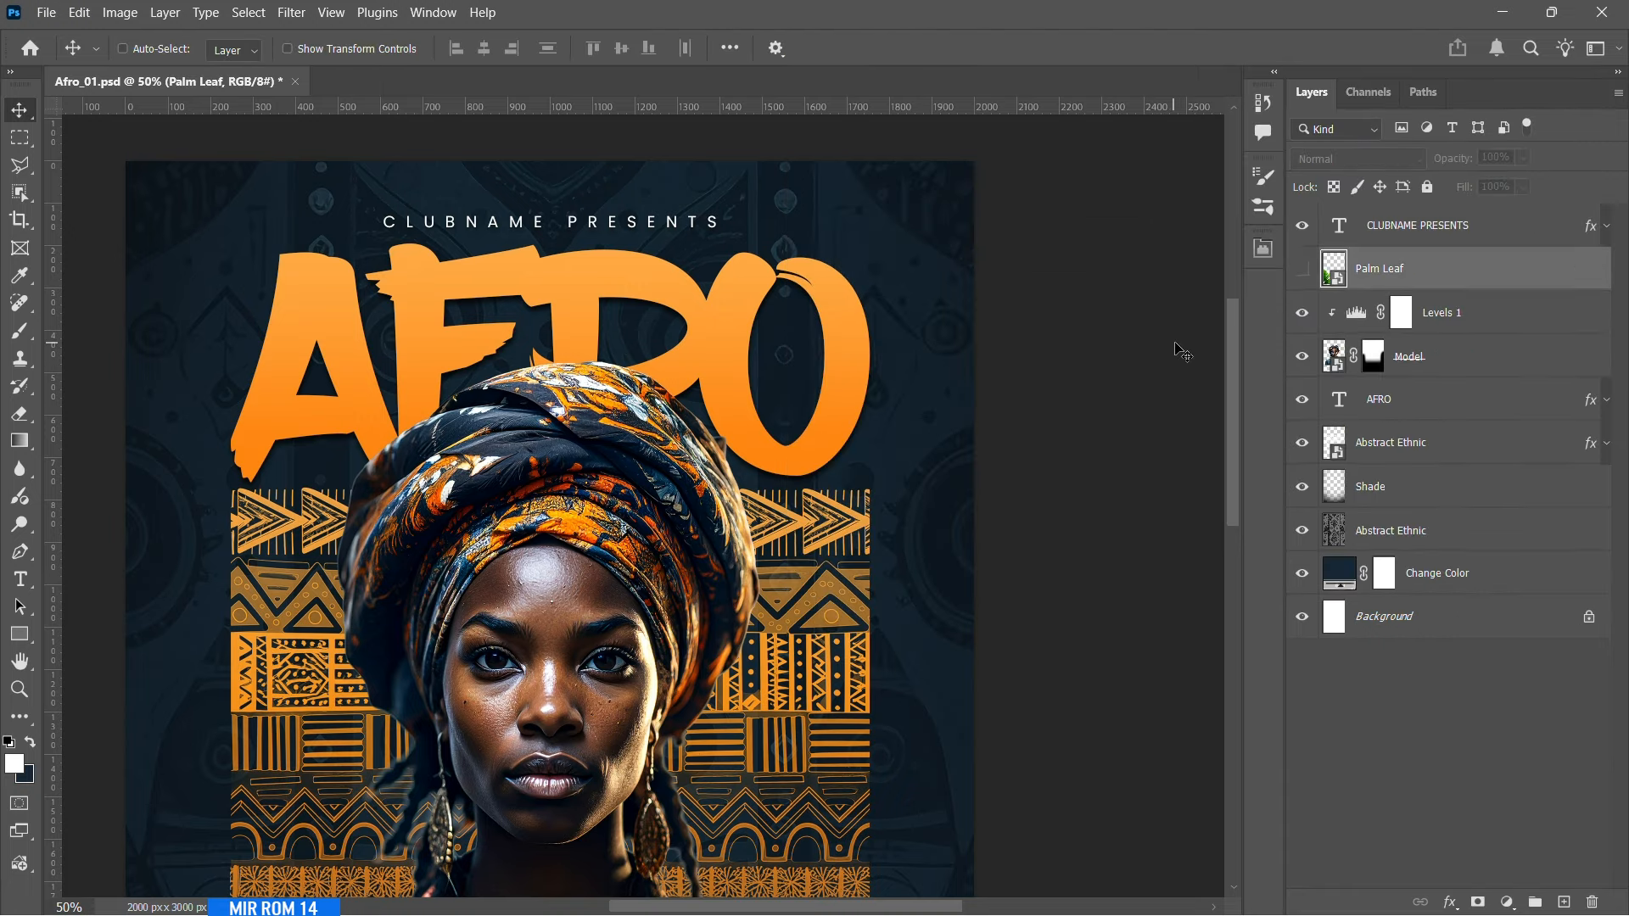
pyautogui.scroll(-8, 606, 568)
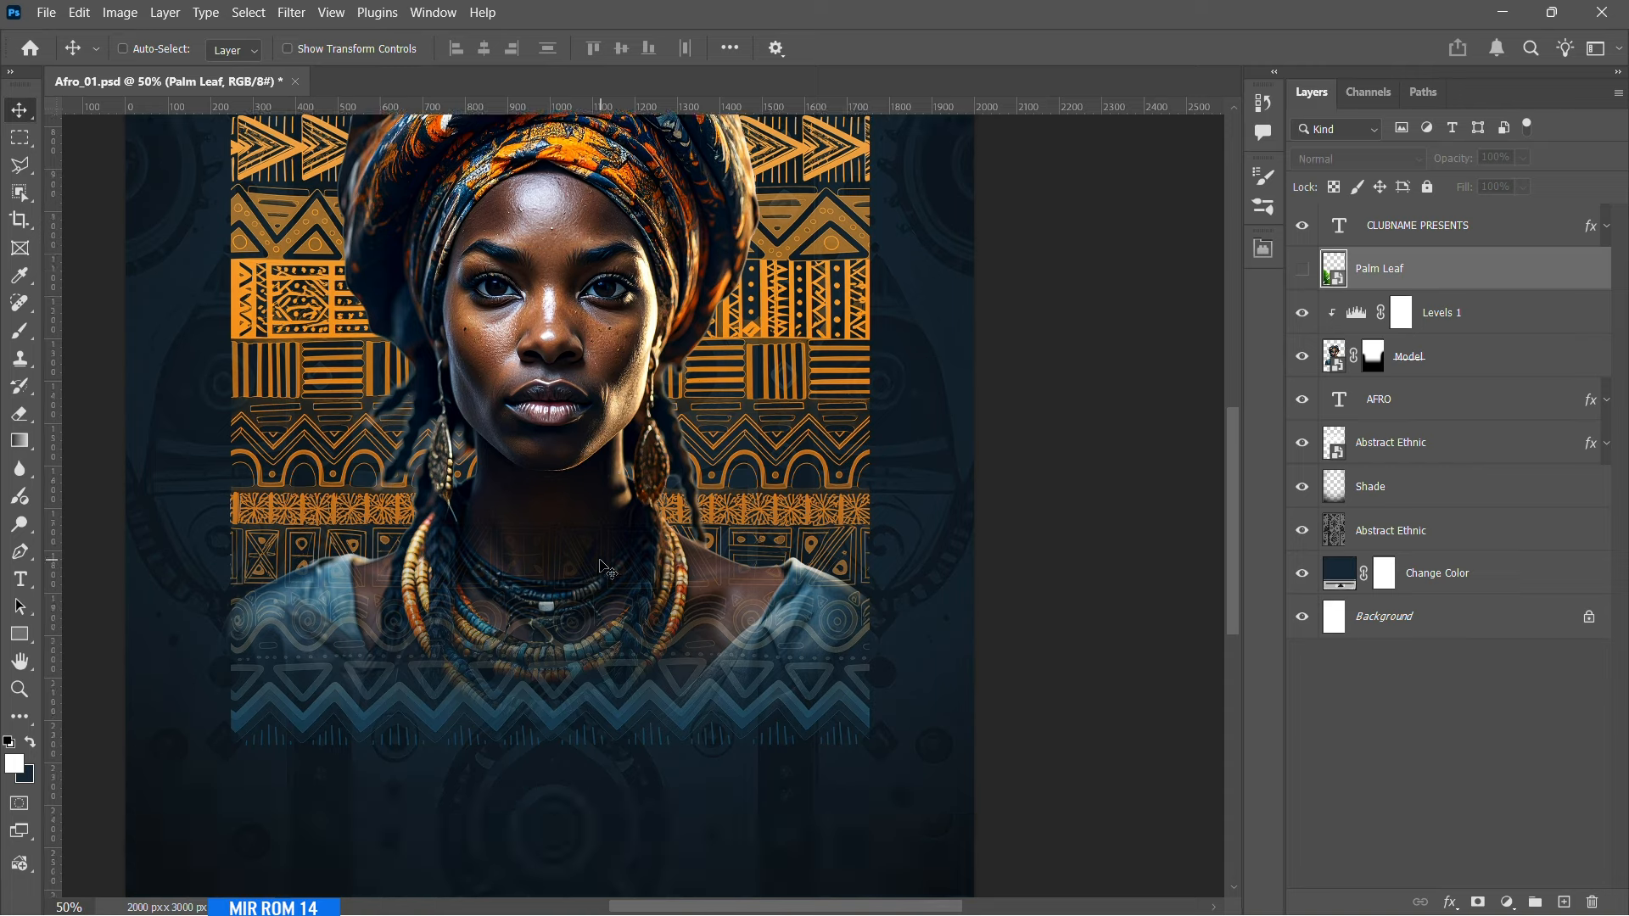
pyautogui.press('t')
pyautogui.click(557, 556)
pyautogui.press('BackSpace')
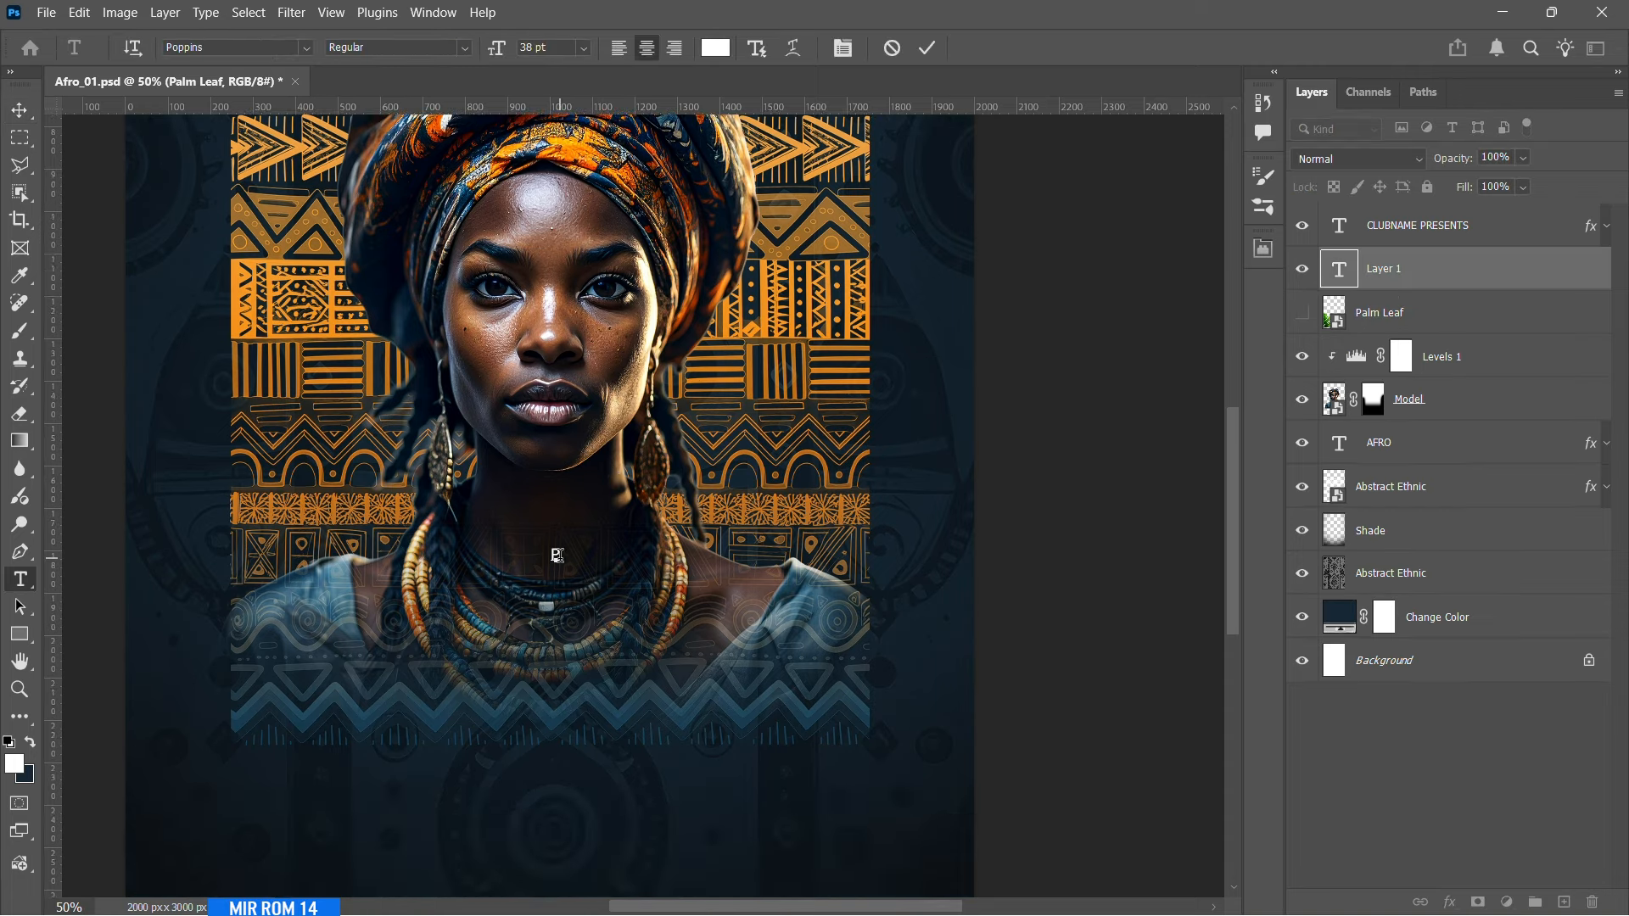
pyautogui.click(19, 110)
# - Set the Party text to Reey Regular at 265 pt with tracking 0 and move it down over the blue zigzag pattern
pyautogui.click(1263, 249)
pyautogui.click(1110, 367)
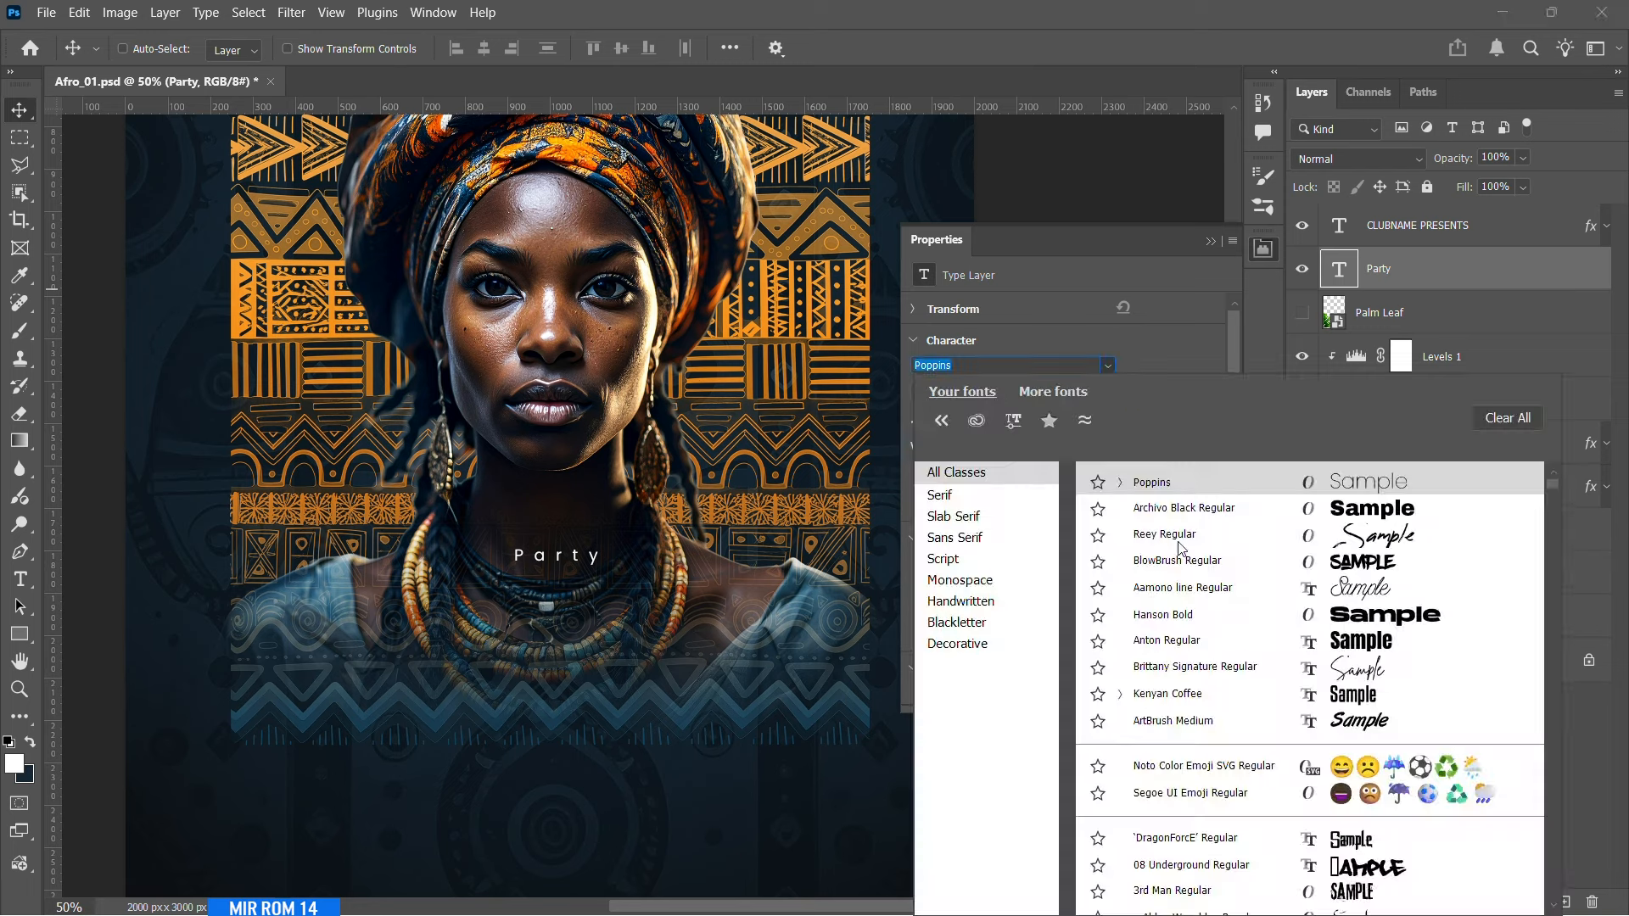
pyautogui.click(1154, 479)
pyautogui.click(1124, 448)
pyautogui.click(1112, 586)
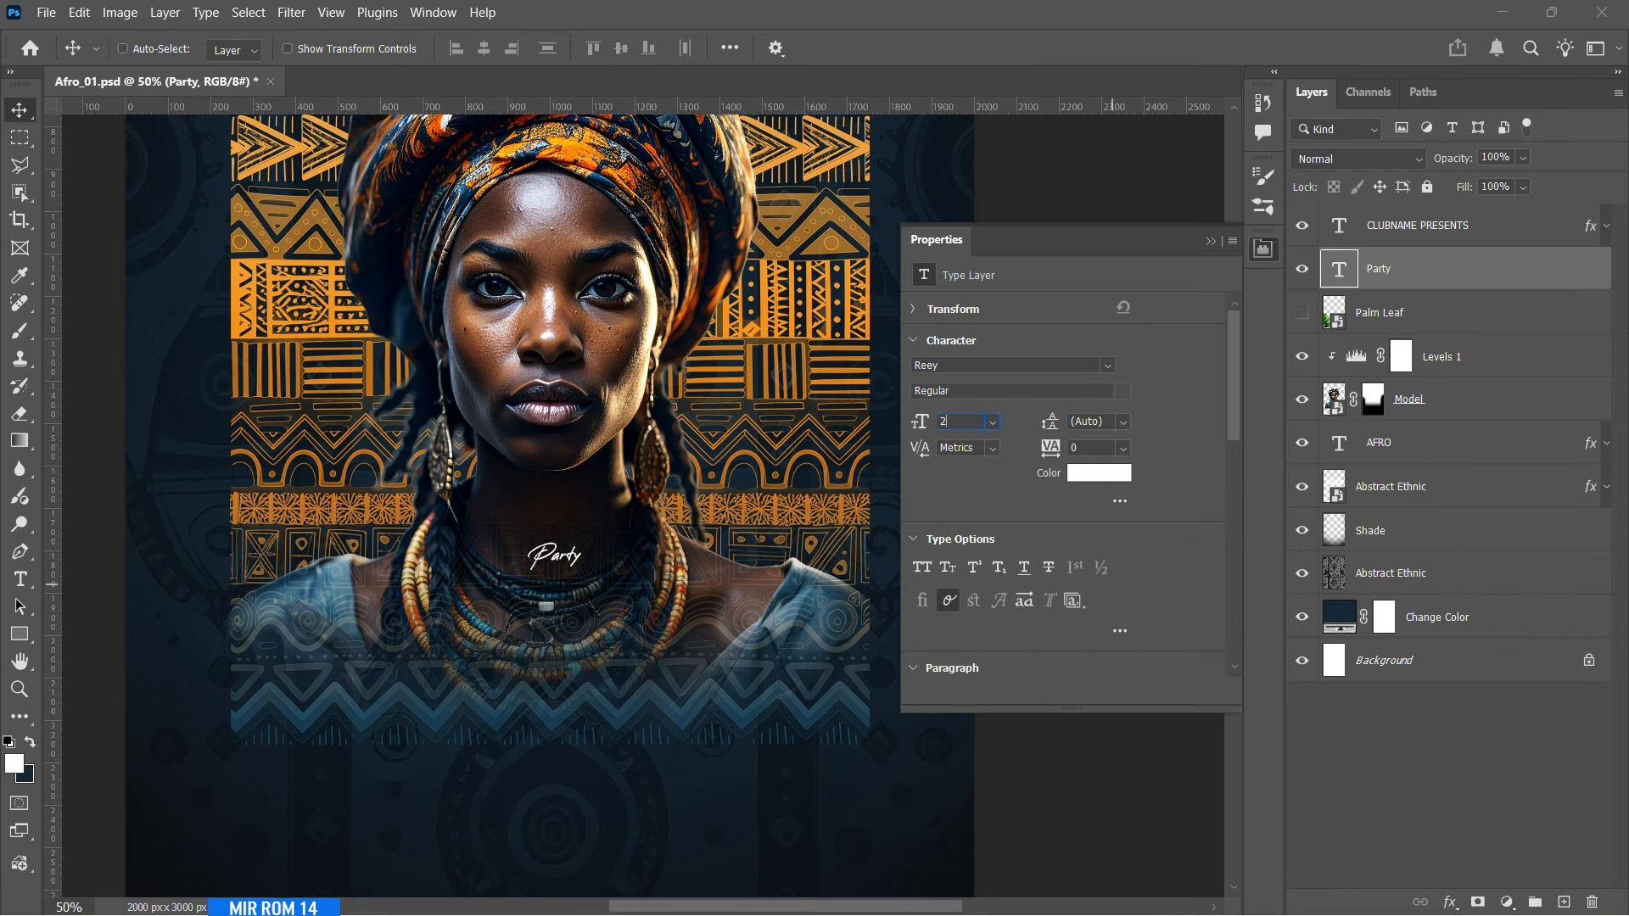
pyautogui.press('Return')
pyautogui.moveTo(652, 472); pyautogui.dragTo(644, 662)
# - Apply a Multiply drop shadow to Party with 72% opacity, 3 px distance and 6 px size, and collapse its effects list
pyautogui.click(1449, 904)
pyautogui.click(1481, 885)
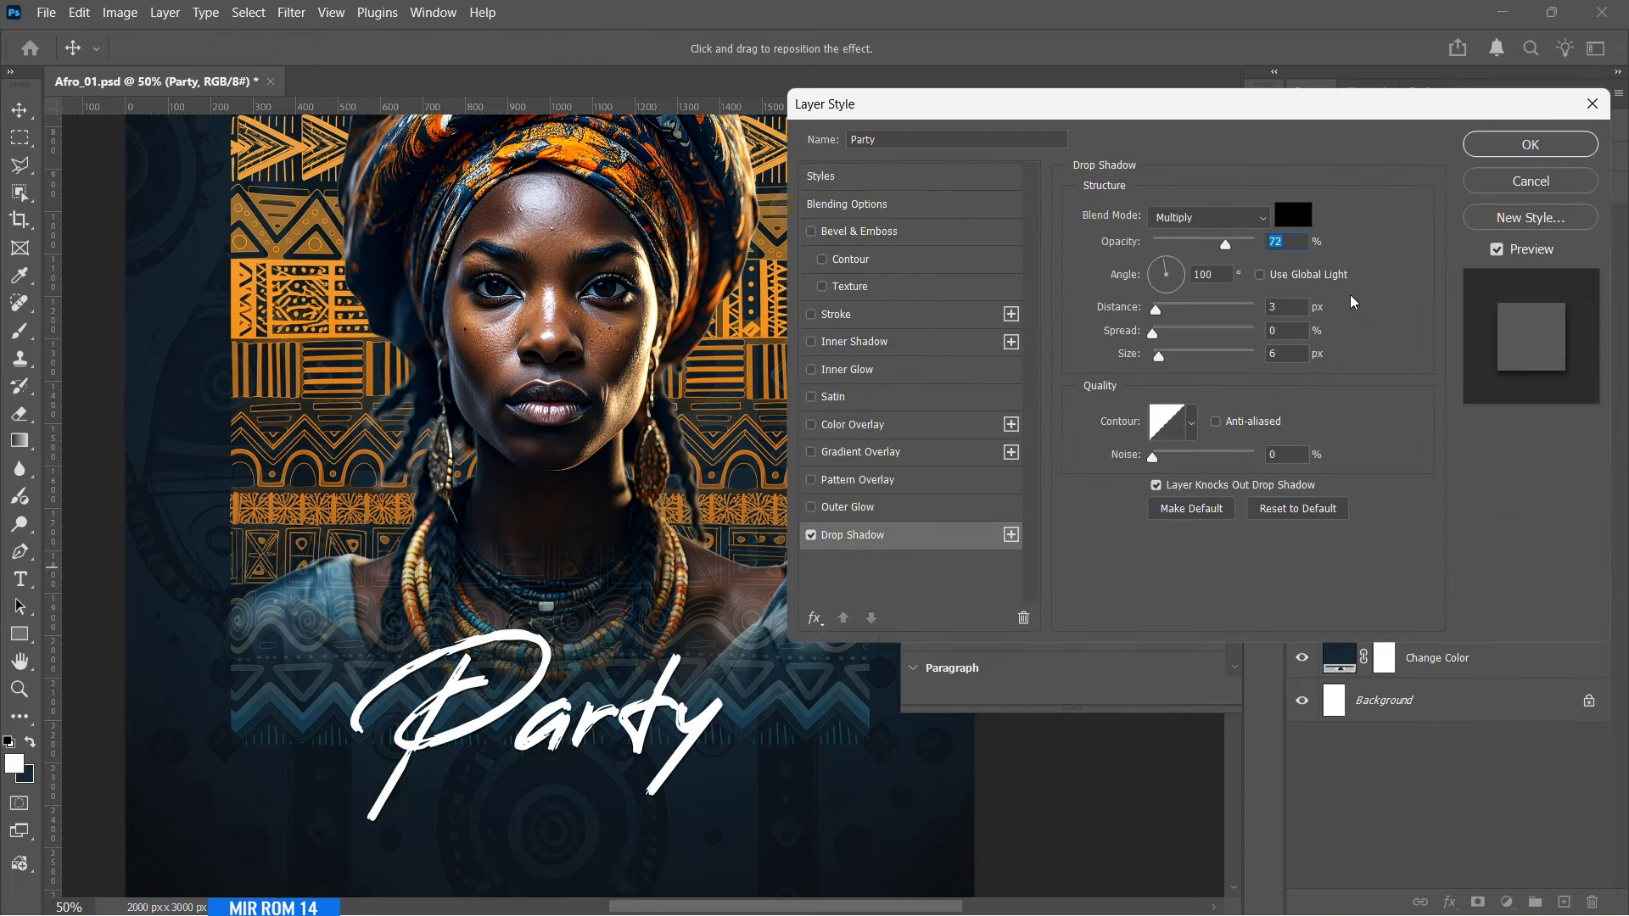
pyautogui.click(1530, 144)
pyautogui.click(1606, 269)
# - Shift the Party text slightly down and centre it horizontally on the canvas
pyautogui.scroll(-2, 568, 628)
pyautogui.moveTo(567, 628); pyautogui.dragTo(567, 675)
pyautogui.keyDown('ctrl'); pyautogui.click(1391, 660); pyautogui.keyUp('ctrl')
pyautogui.click(484, 49)
pyautogui.click(1212, 242)
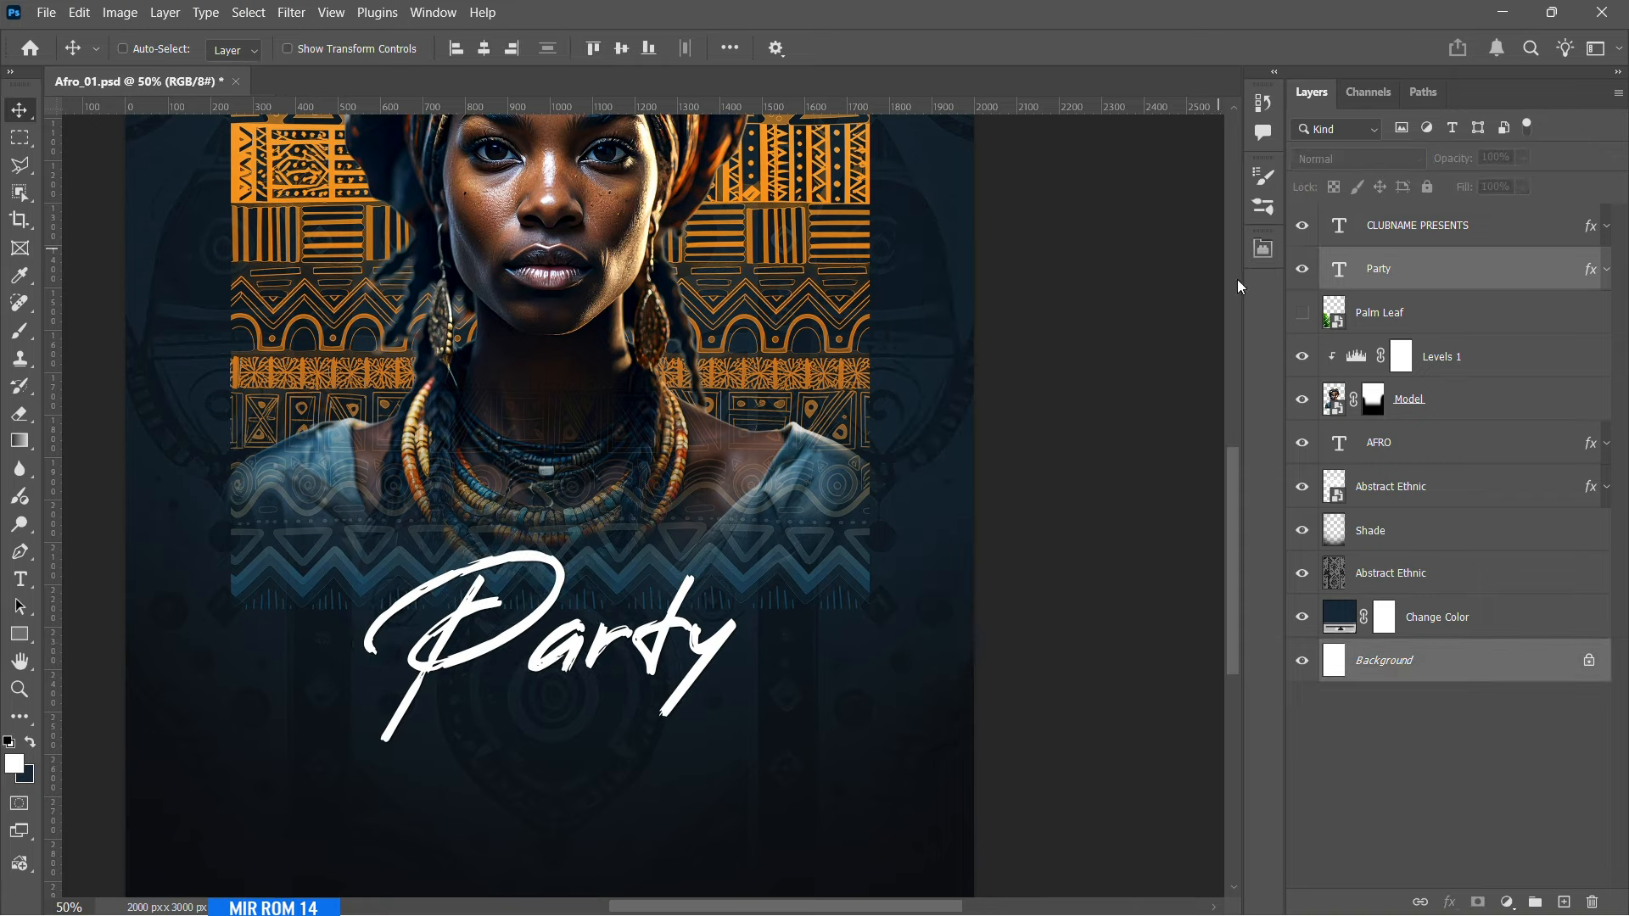
# - Add the text SPECIAL GUEST on a layer directly above Palm Leaf and position it below the Party text
pyautogui.scroll(-4, 891, 459)
pyautogui.click(1391, 312)
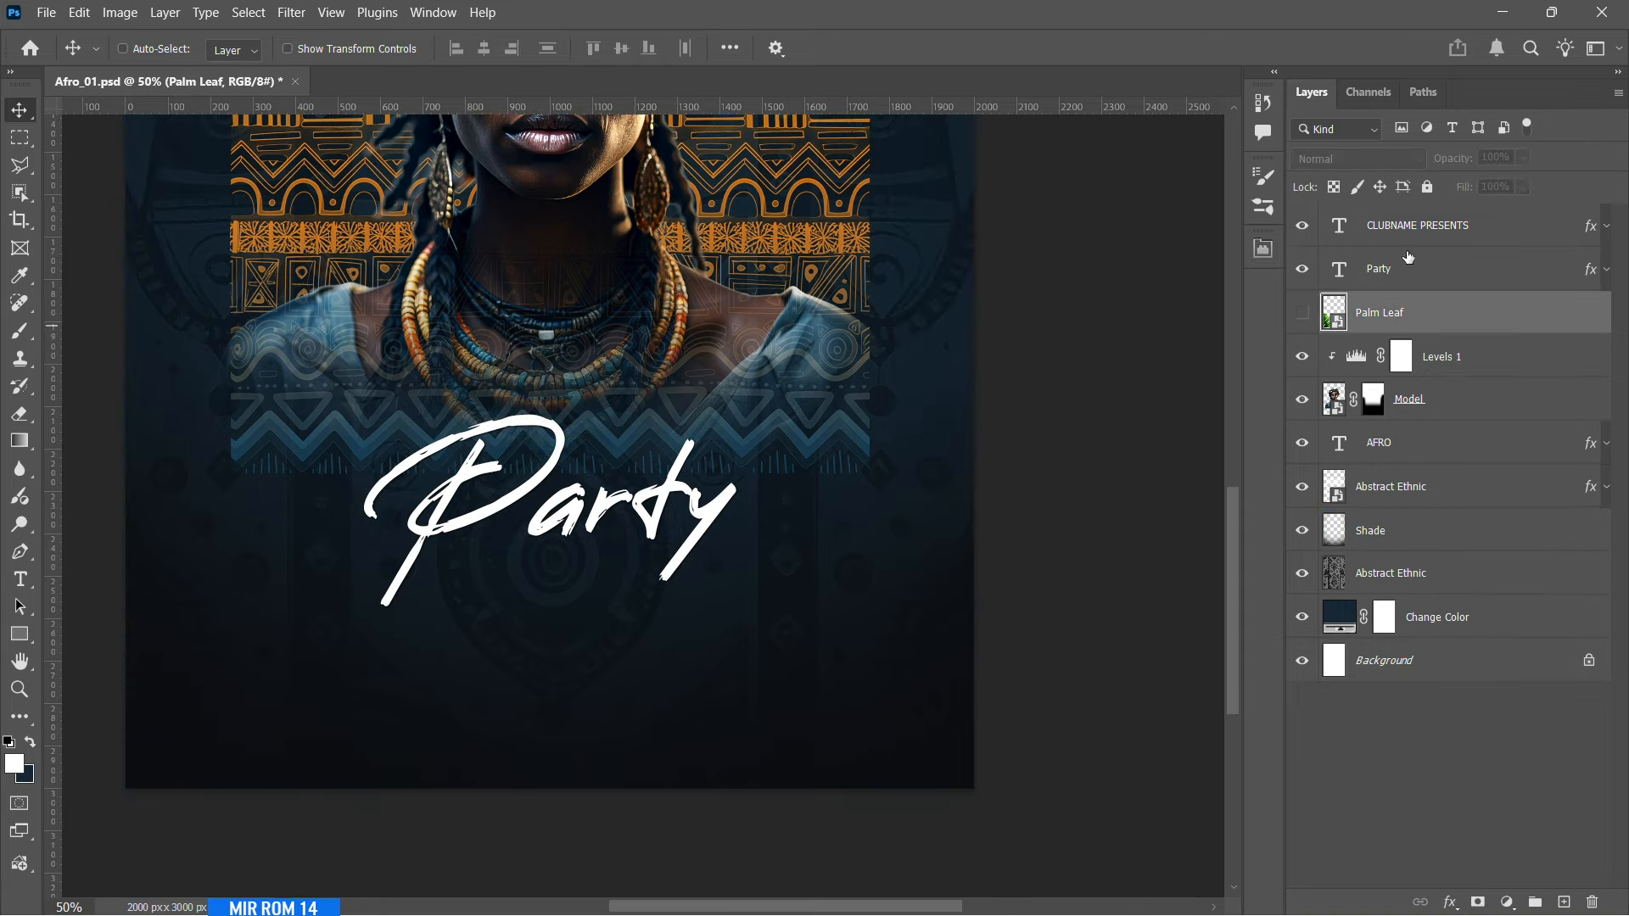
pyautogui.click(1405, 231)
pyautogui.press('t')
pyautogui.click(1368, 321)
pyautogui.click(945, 546)
pyautogui.click(957, 550)
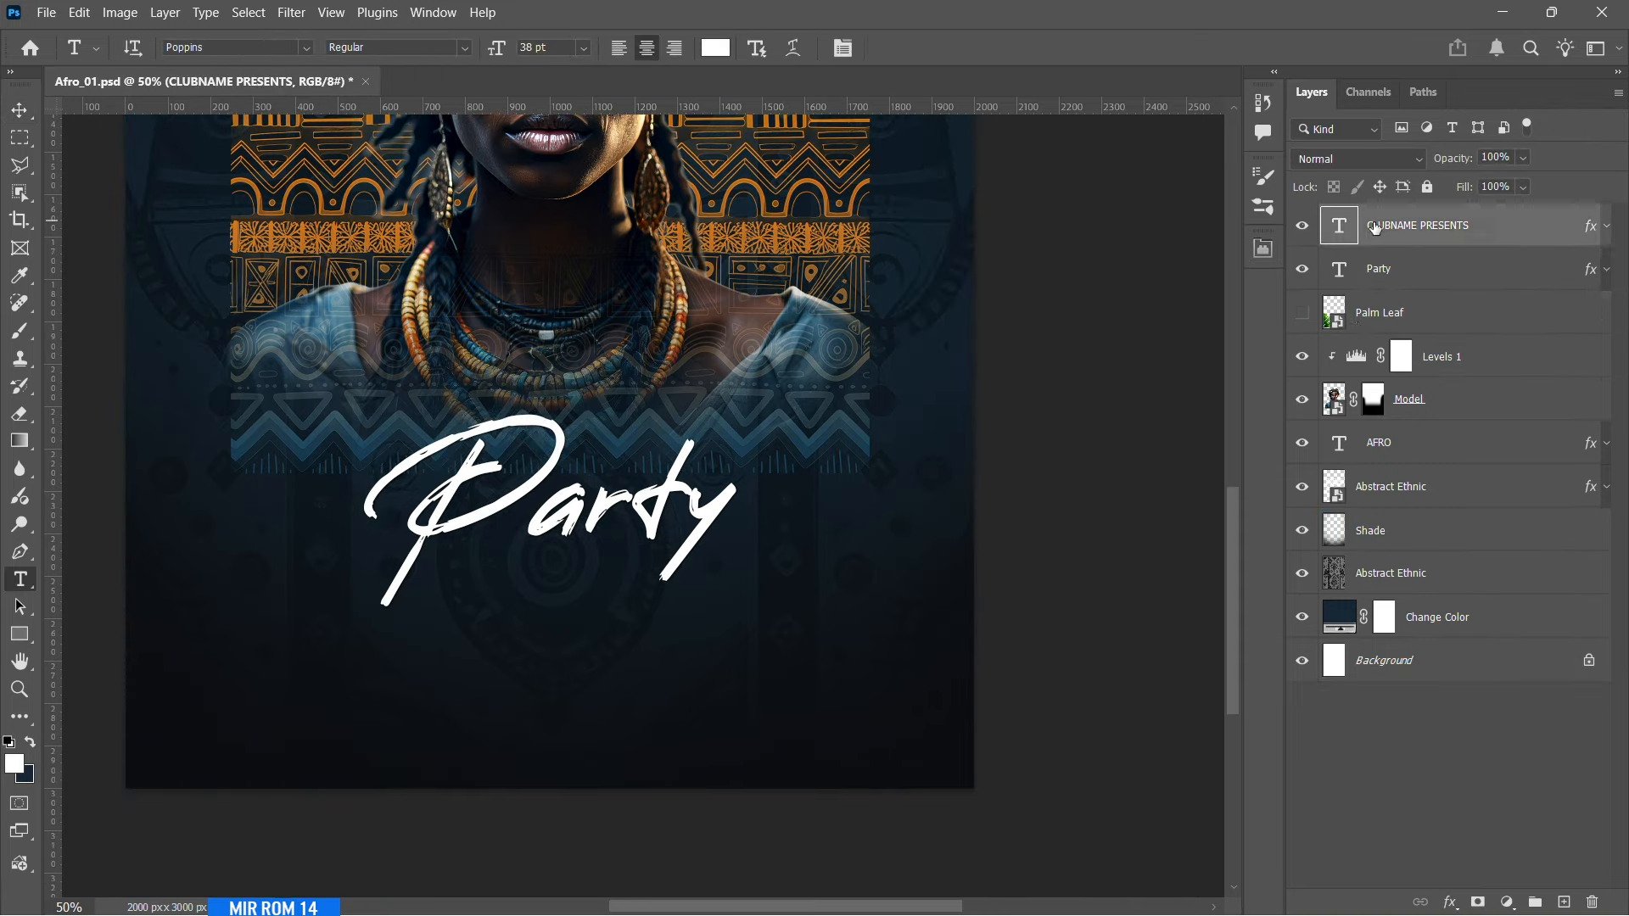
pyautogui.scroll(-1, 670, 742)
pyautogui.click(657, 738)
pyautogui.write('s')
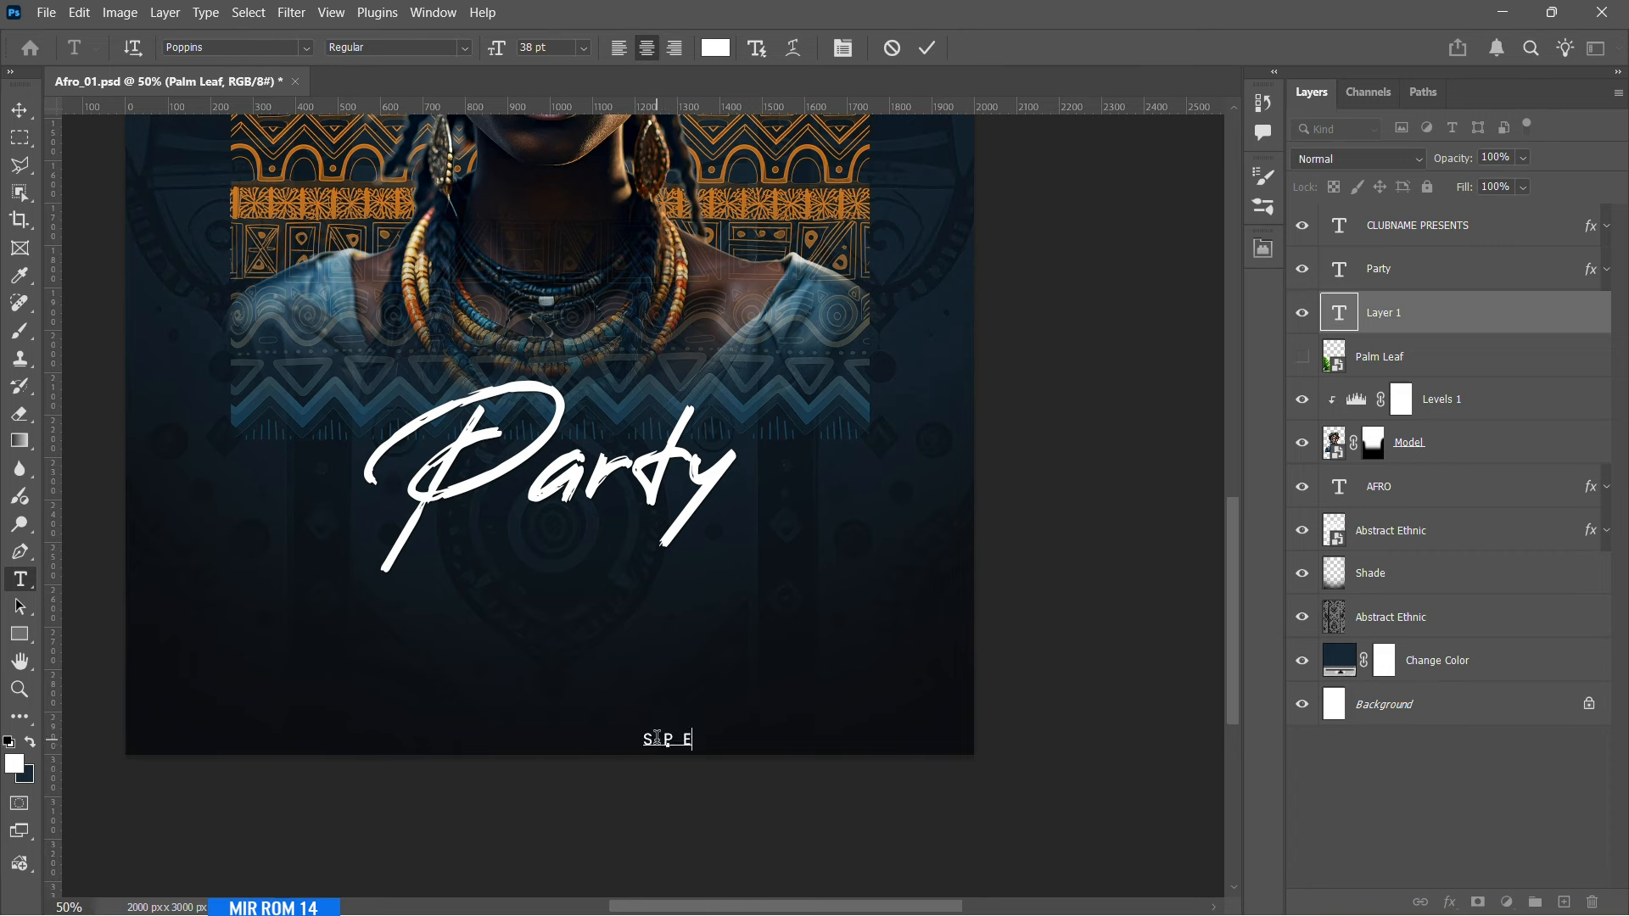
pyautogui.write('PECIAL GUEST')
pyautogui.click(19, 111)
pyautogui.moveTo(652, 736); pyautogui.dragTo(550, 591)
# - Set the SPECIAL GUEST text to Poppins Medium with tracking 50
pyautogui.click(1264, 254)
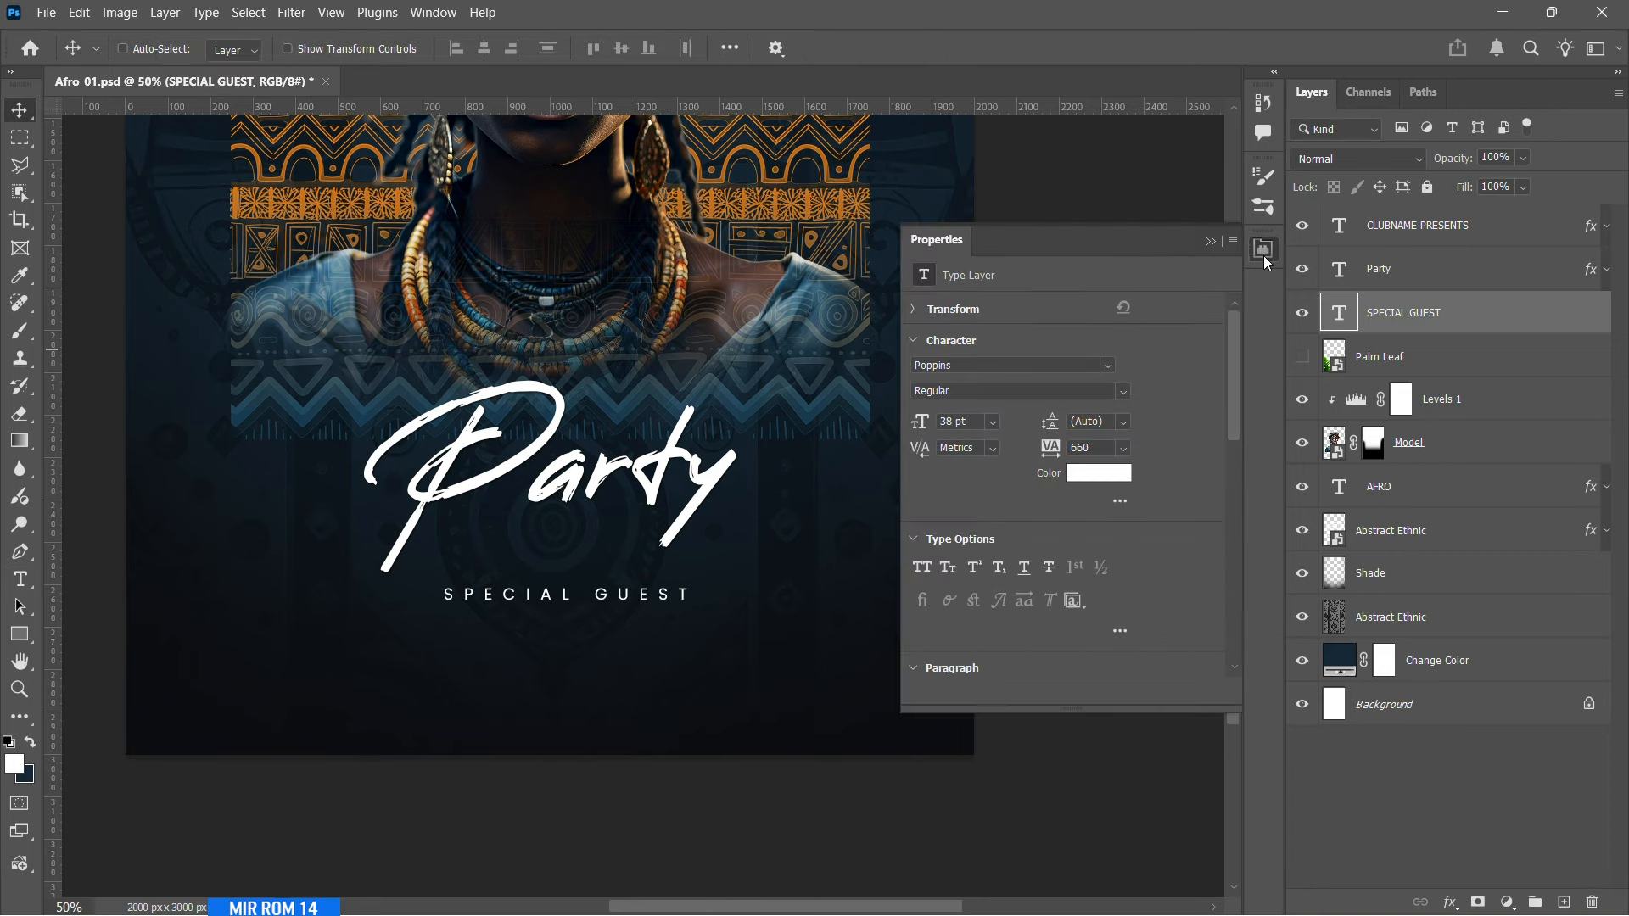
pyautogui.click(1124, 391)
pyautogui.click(1045, 626)
pyautogui.click(1124, 448)
pyautogui.click(1105, 667)
# - Set the SPECIAL GUEST text's font size to 40 pt and its tracking to 40
pyautogui.click(992, 423)
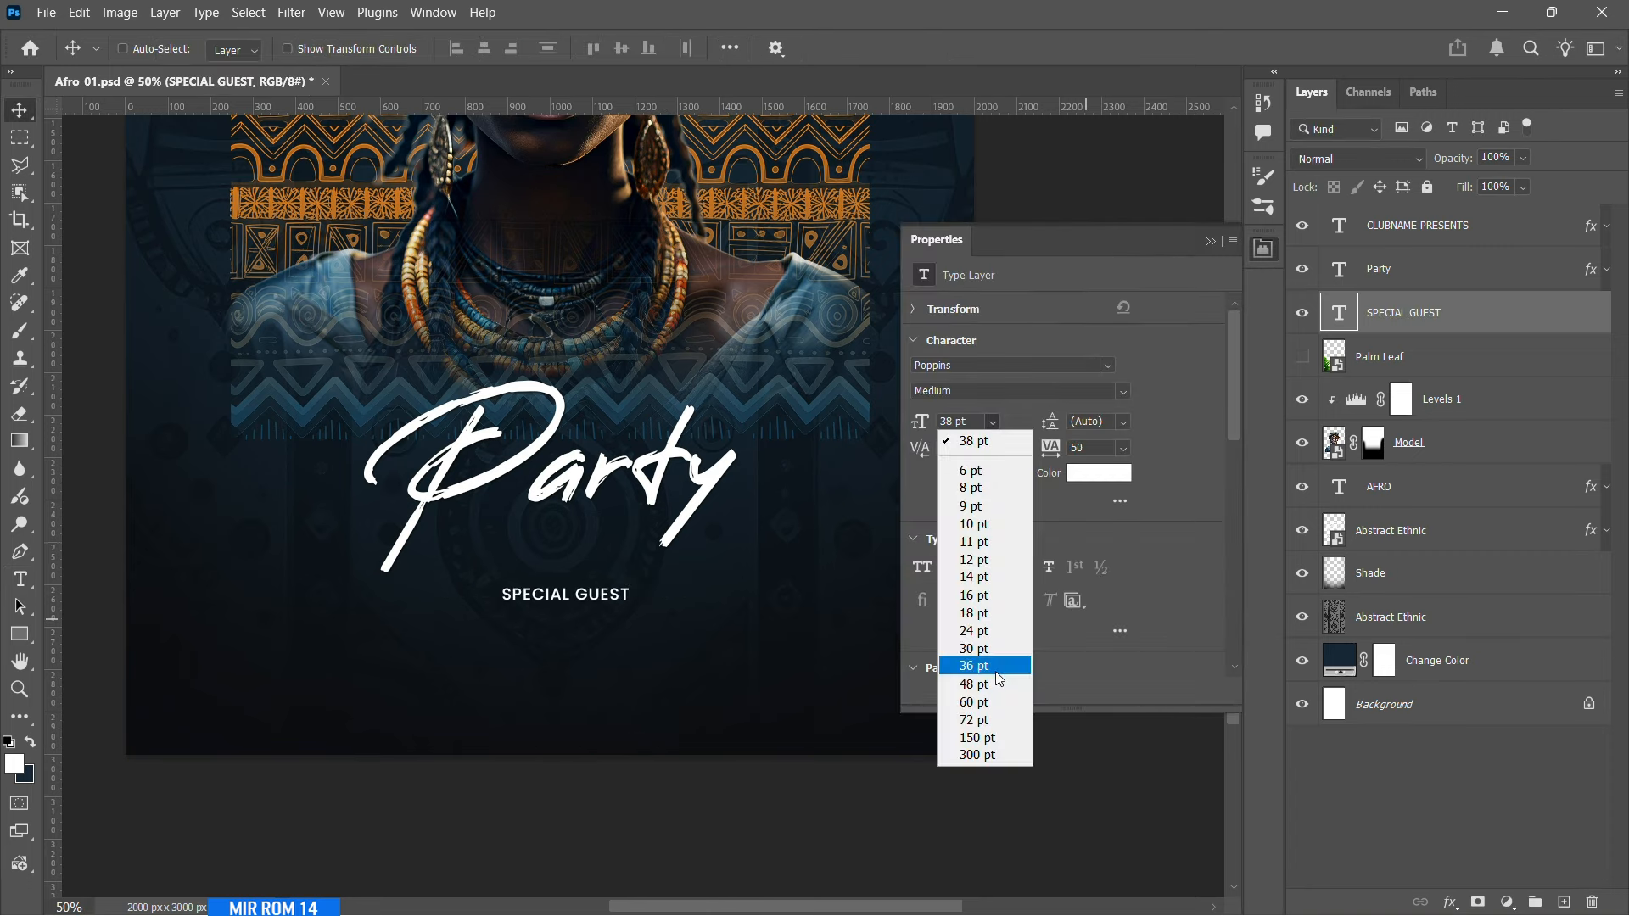
pyautogui.click(998, 683)
pyautogui.click(975, 425)
pyautogui.press('Down')
pyautogui.press('Down')
pyautogui.press('Down')
pyautogui.press('Down')
pyautogui.press('Down')
pyautogui.press('Down')
pyautogui.press('Down')
pyautogui.press('Down')
pyautogui.write('4')
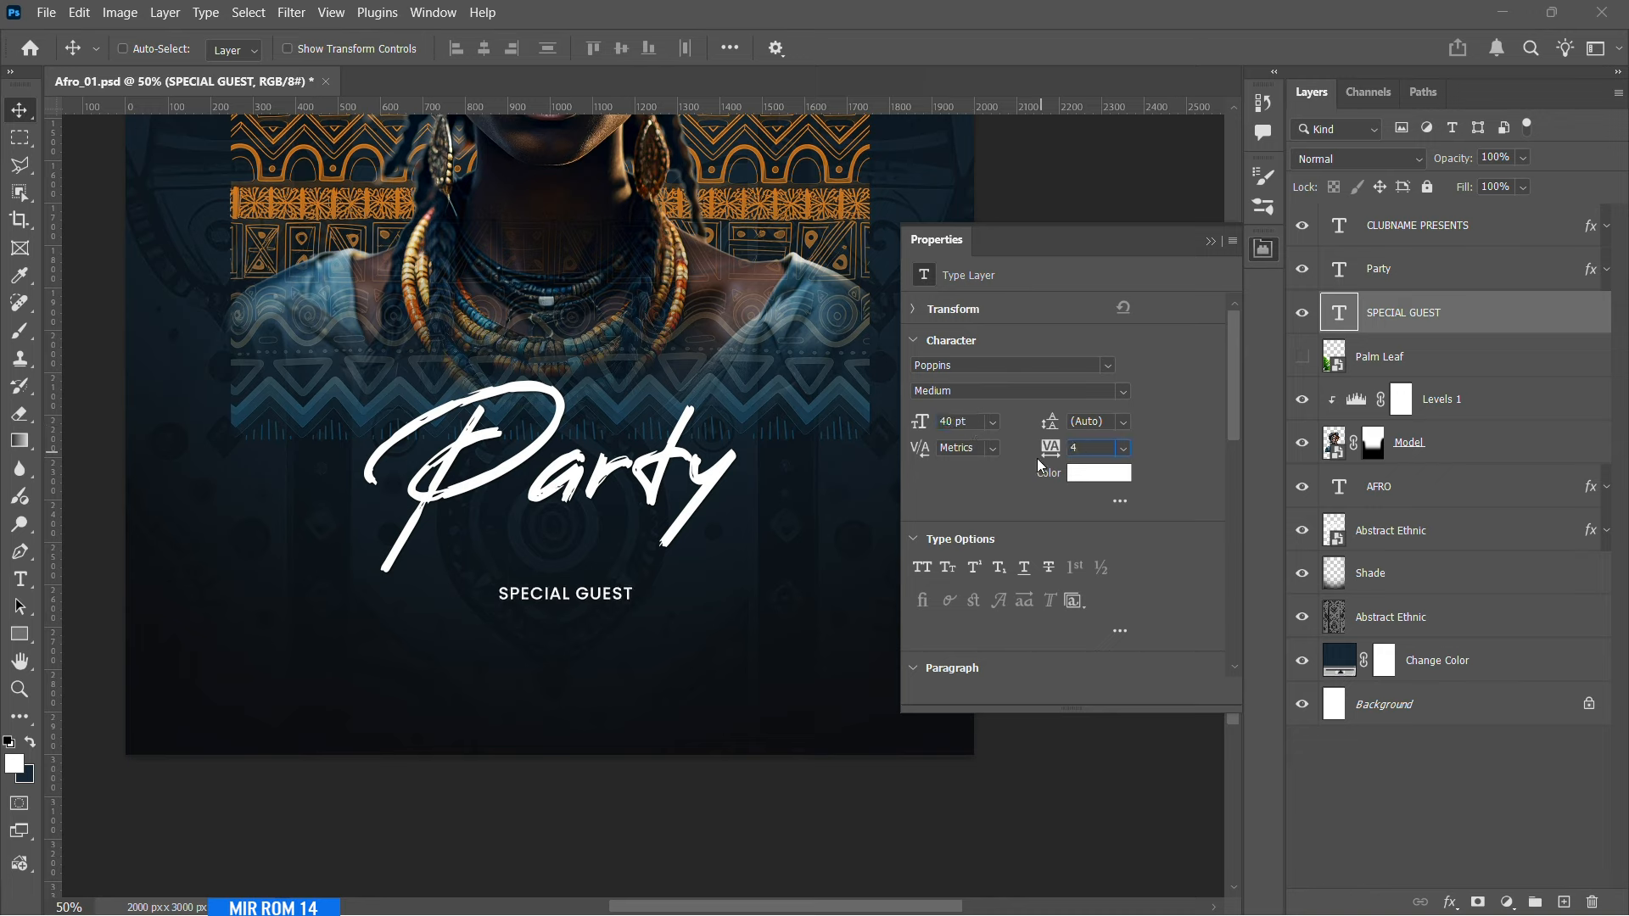
pyautogui.write('0')
pyautogui.press('Return')
# - Enlarge the SPECIAL GUEST text to 45 pt and move it up closer to the Party lettering
pyautogui.click(964, 426)
pyautogui.press('Up')
pyautogui.press('Up')
pyautogui.press('Up')
pyautogui.press('Up')
pyautogui.press('Up')
pyautogui.press('Return')
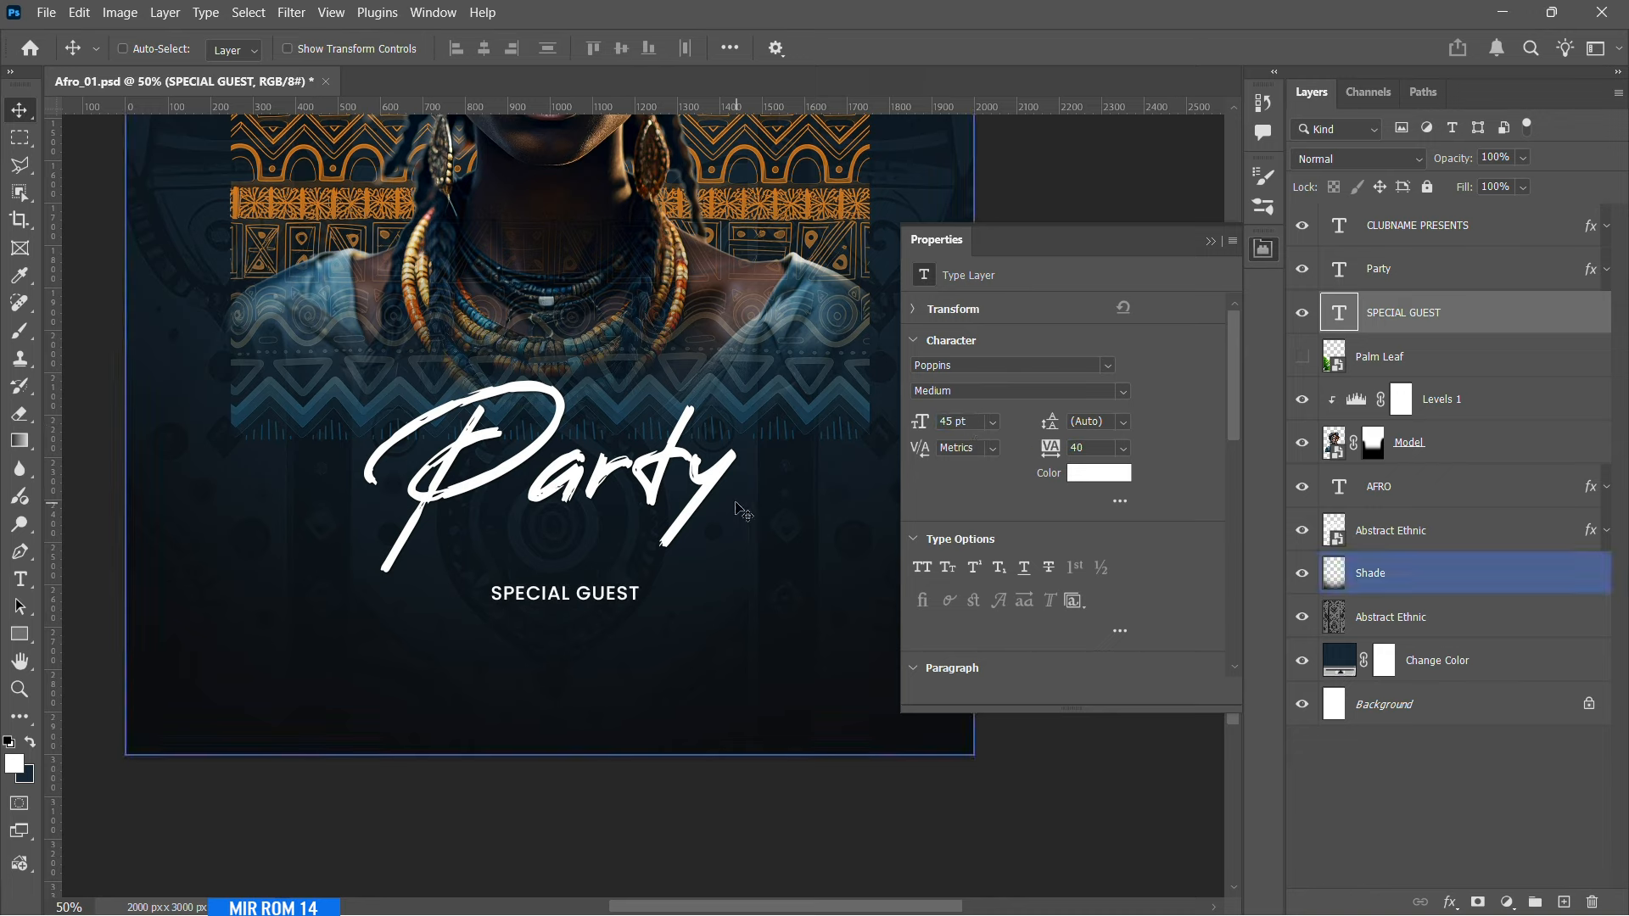
pyautogui.moveTo(618, 614); pyautogui.dragTo(618, 570)
# - Add the guest's name as text on a layer directly above Palm Leaf and place it below SPECIAL GUEST
pyautogui.hotkey('alt', '[')
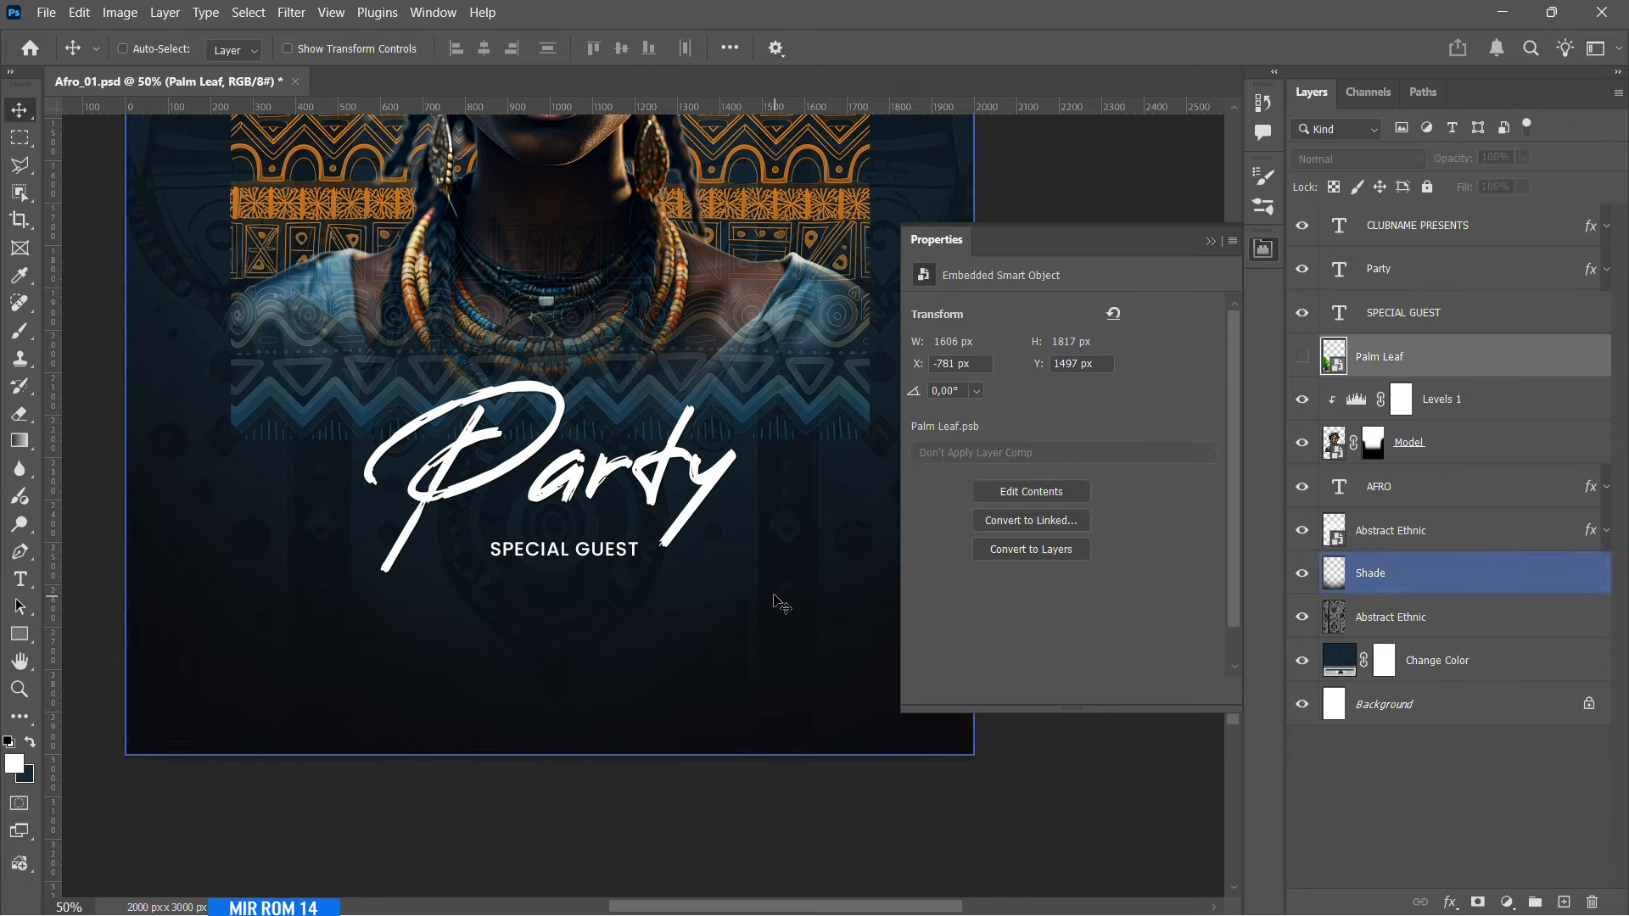
pyautogui.press('t')
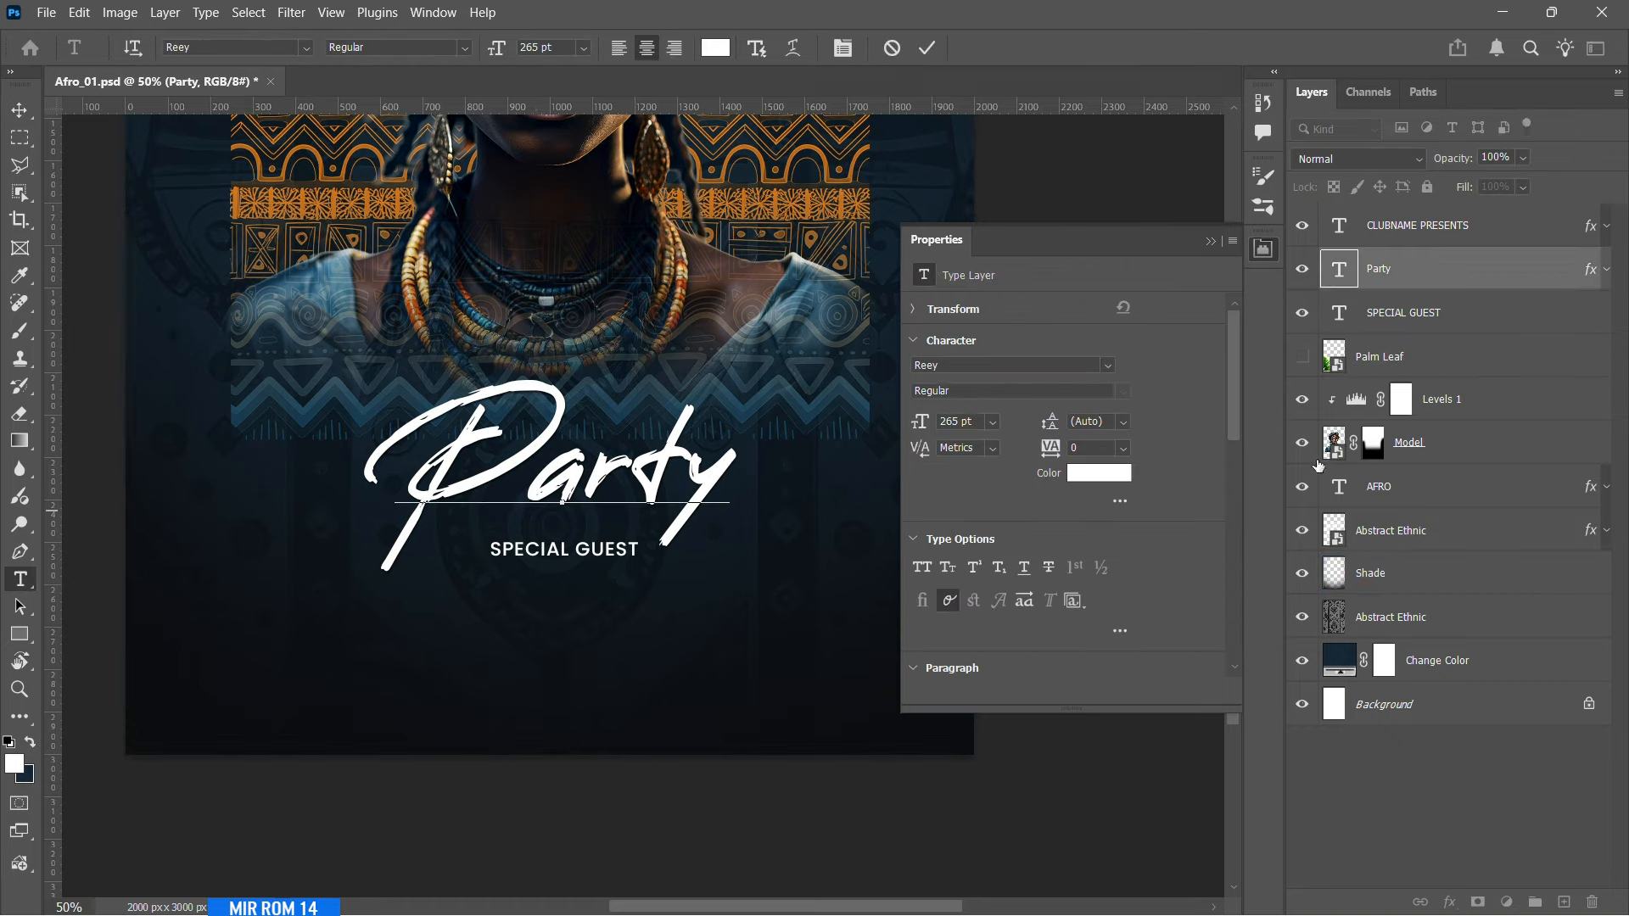
pyautogui.click(529, 740)
pyautogui.write('MARLE')
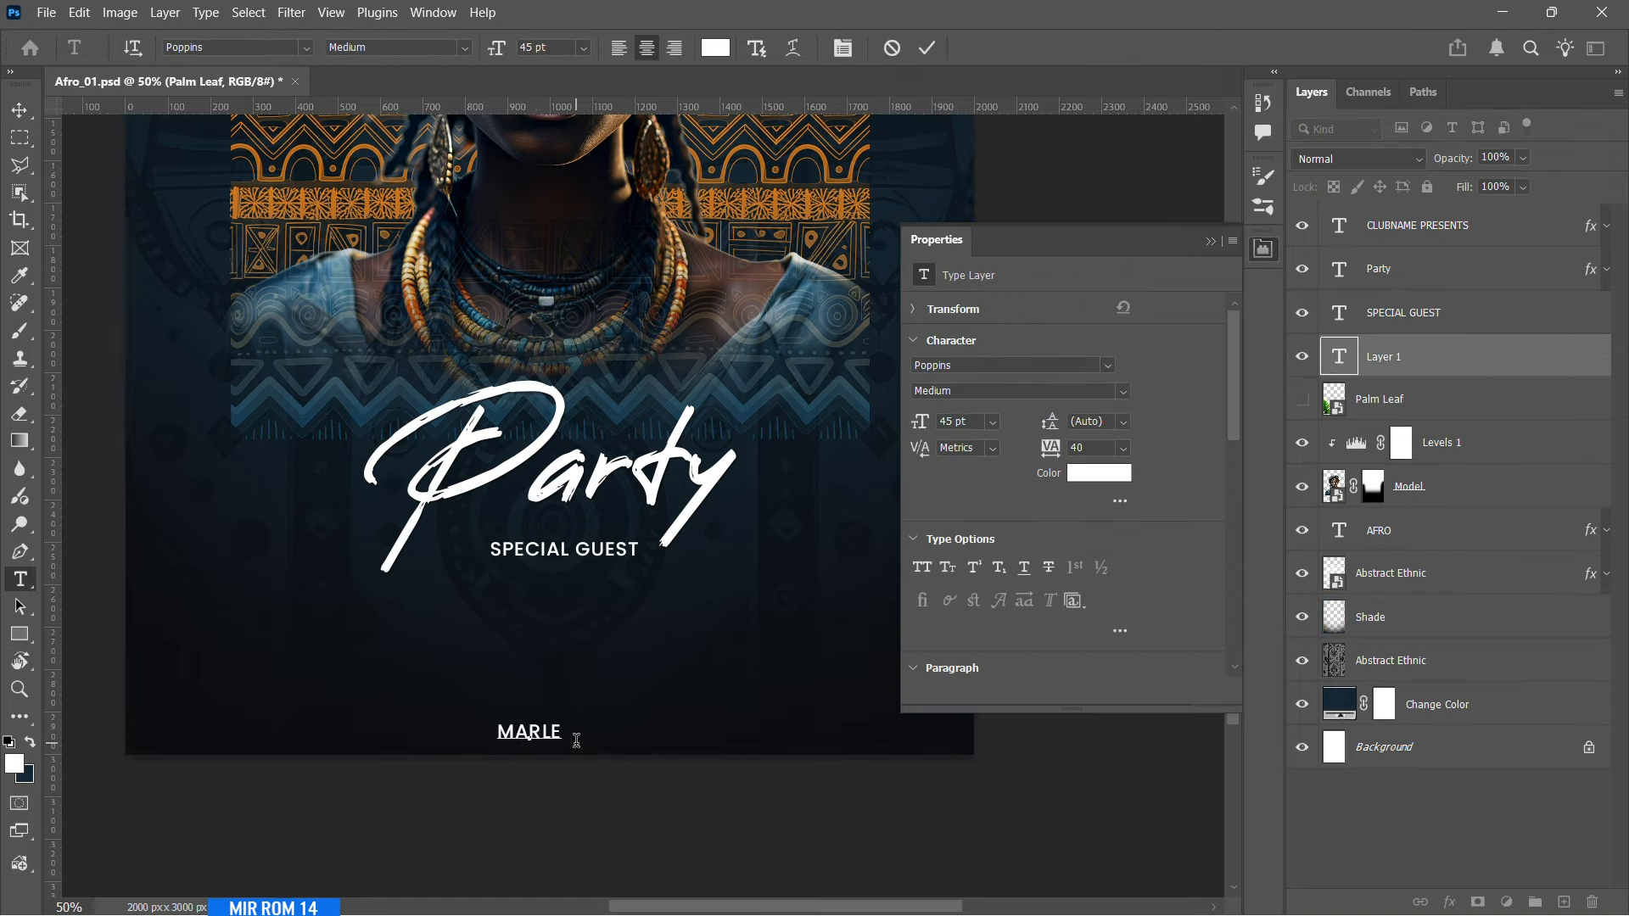
pyautogui.write('ONA JOAN')
pyautogui.click(19, 110)
pyautogui.moveTo(593, 637); pyautogui.dragTo(628, 496)
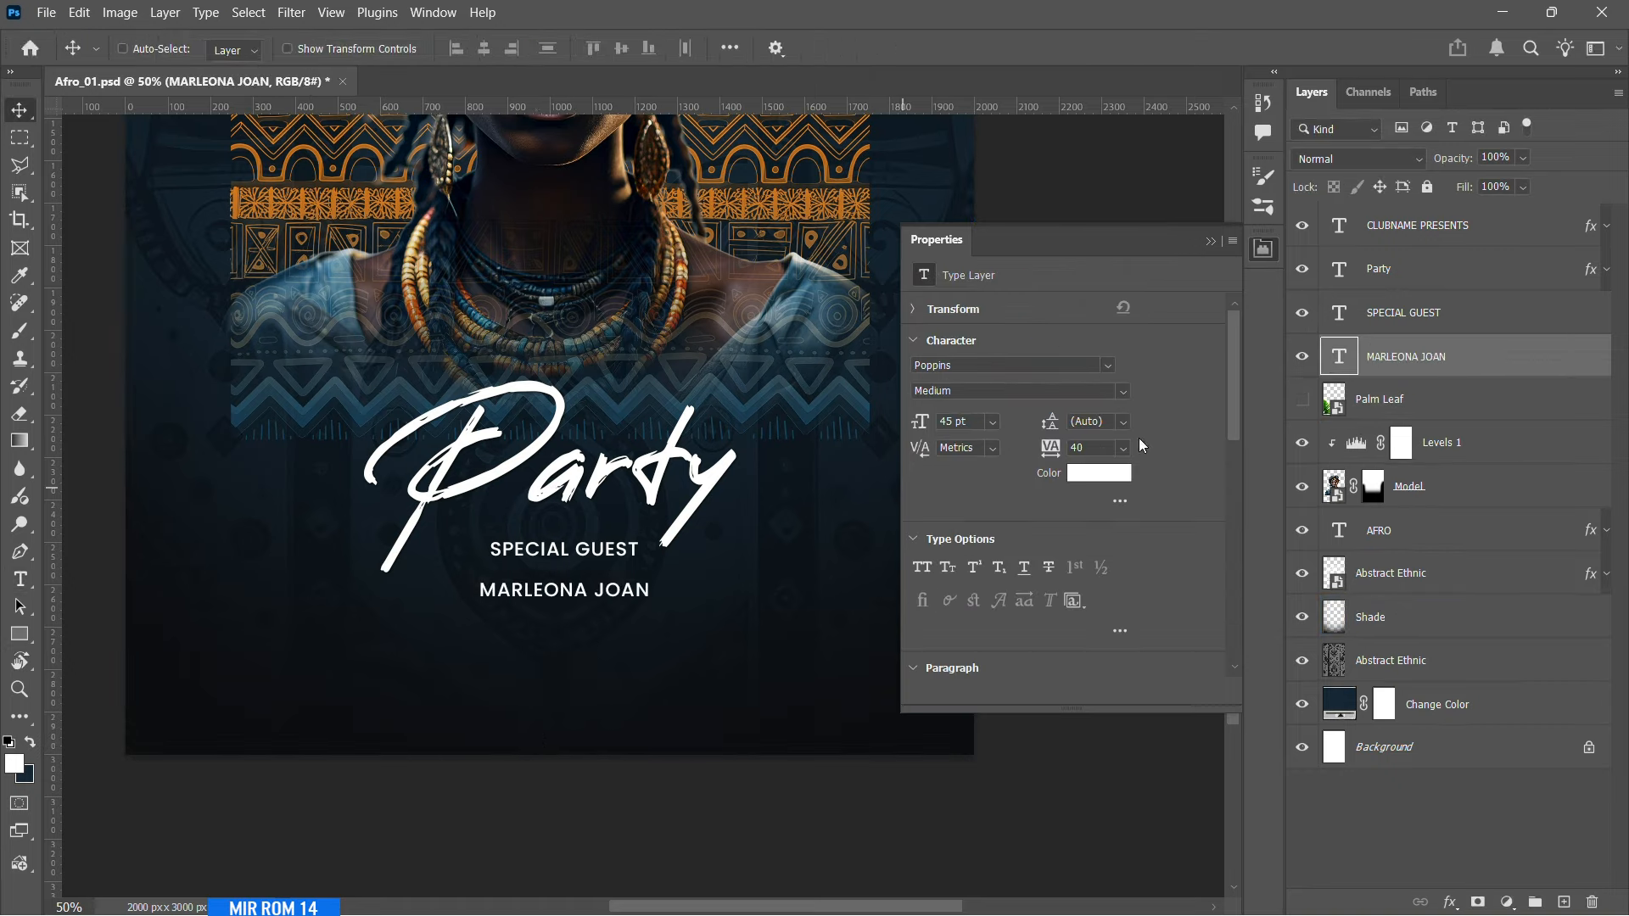
# - Set the guest's name text to Archivo Black Regular with tracking -50
pyautogui.click(1108, 365)
pyautogui.click(1170, 541)
pyautogui.click(1124, 449)
pyautogui.click(1125, 502)
# - Enlarge the guest's name text to 60 pt
pyautogui.click(977, 424)
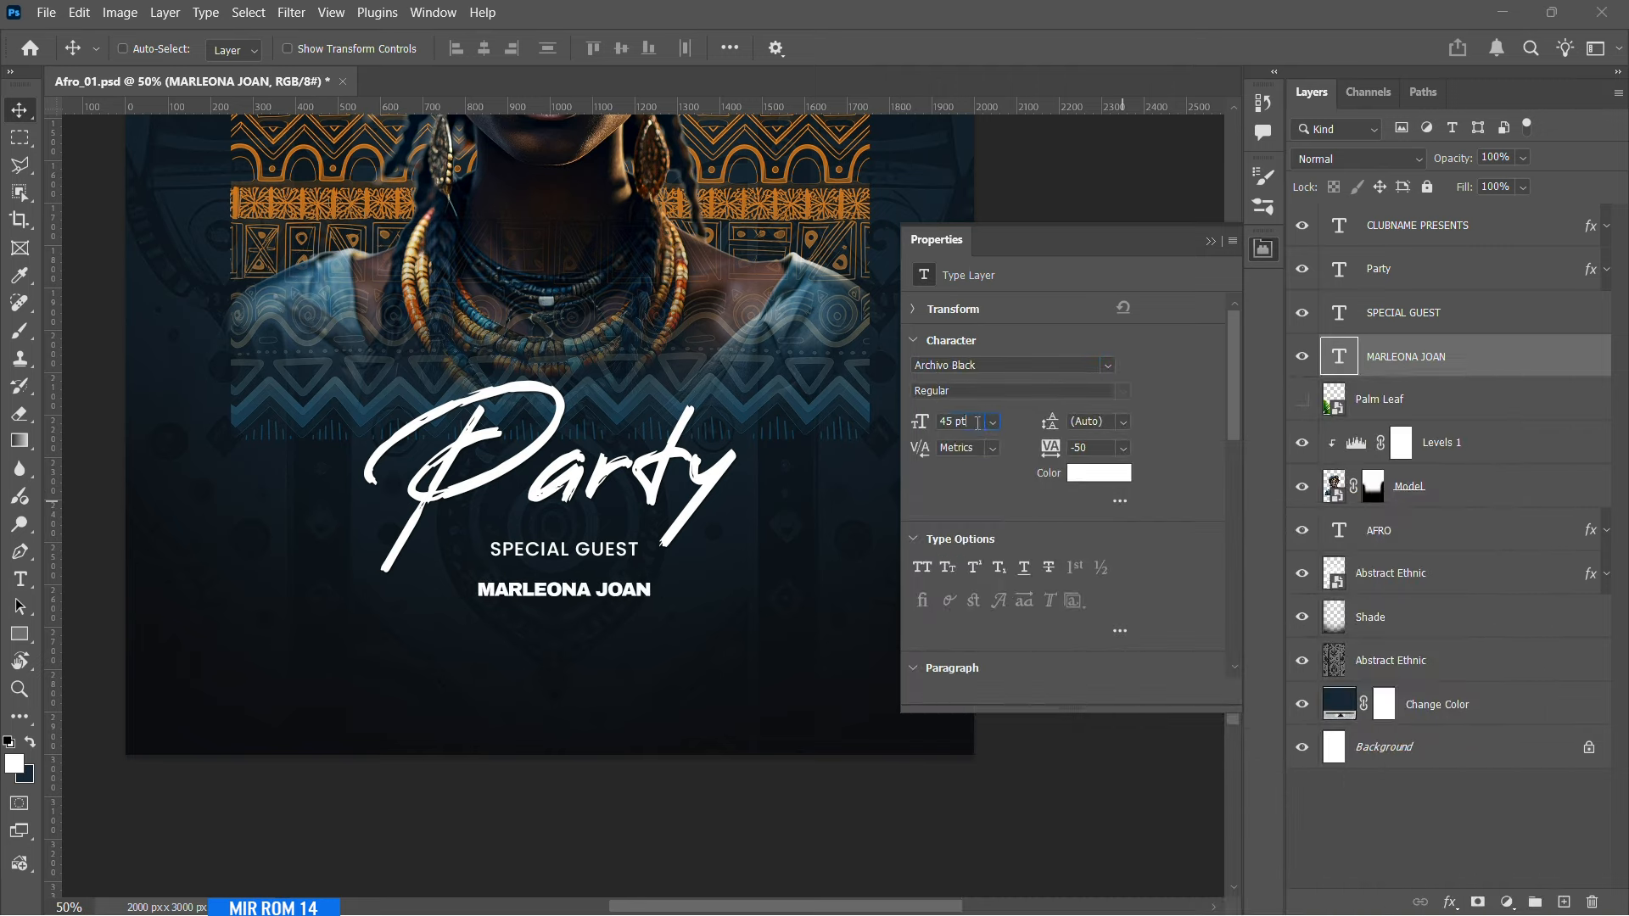
pyautogui.scroll(6, 977, 424)
pyautogui.press('Up')
pyautogui.press('Up')
pyautogui.press('Up')
pyautogui.press('Up')
pyautogui.press('Up')
pyautogui.press('Up')
pyautogui.press('Up')
pyautogui.press('Up')
pyautogui.press('Return')
# - Nudge the guest's name up until it sits close beneath SPECIAL GUEST
pyautogui.hotkey('shift', 'Up')
pyautogui.hotkey('shift', 'Up')
pyautogui.hotkey('shift', 'Up')
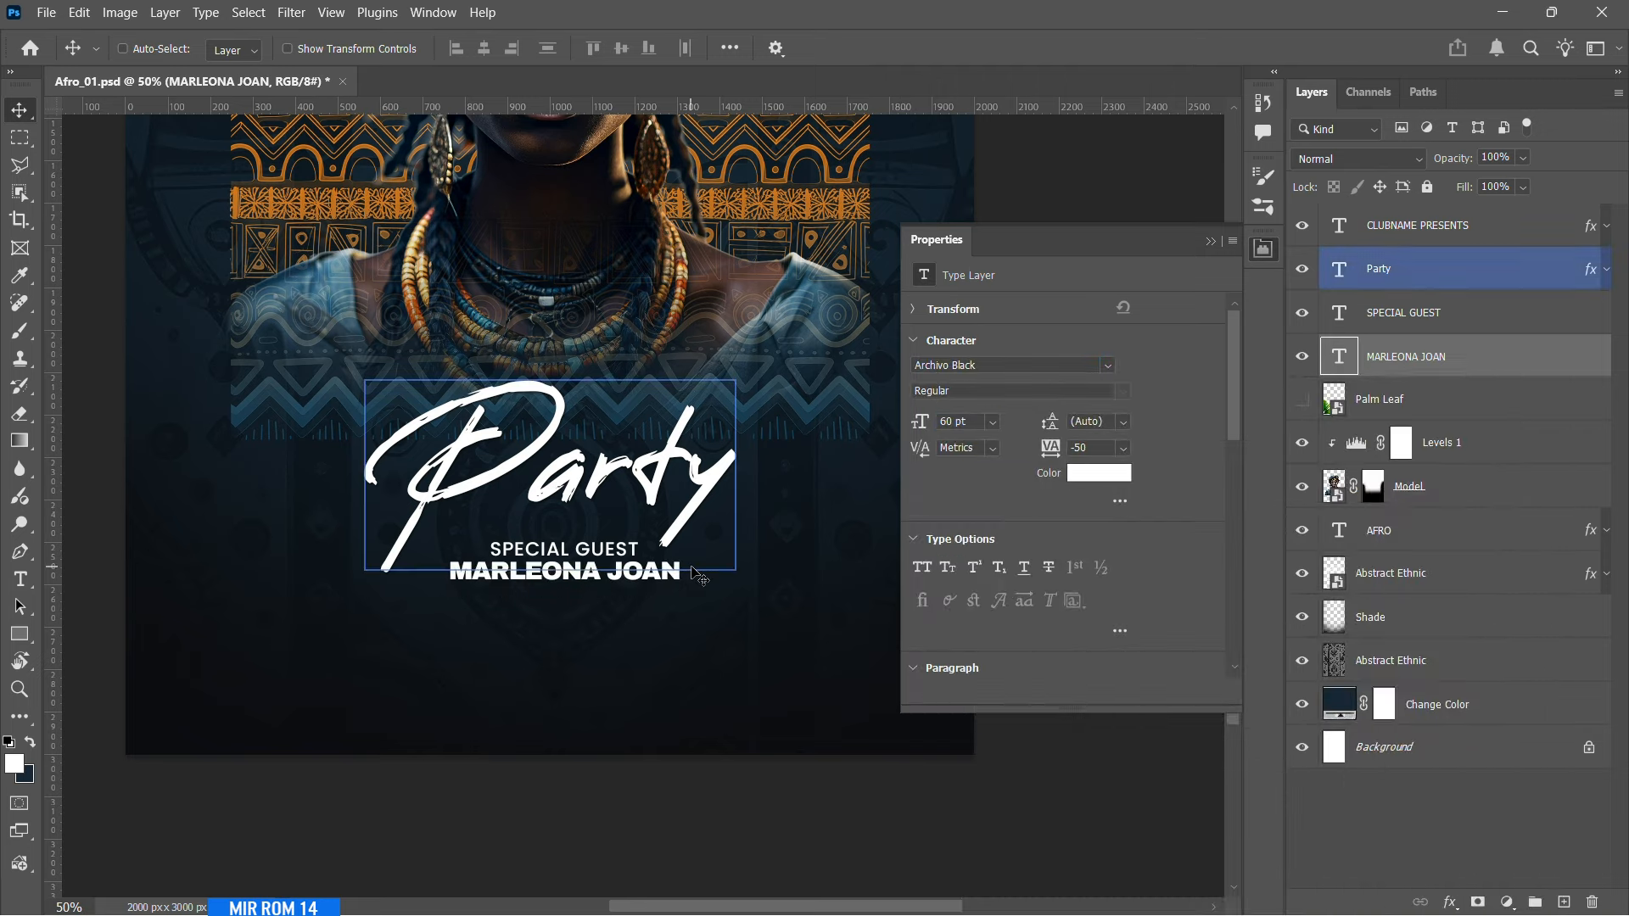
pyautogui.press('Up')
pyautogui.press('Up')
pyautogui.press('Up')
pyautogui.press('Up')
# - Apply a drop shadow to SPECIAL GUEST, copy the effect to the guest's name layer, and collapse both effects lists
pyautogui.click(1434, 312)
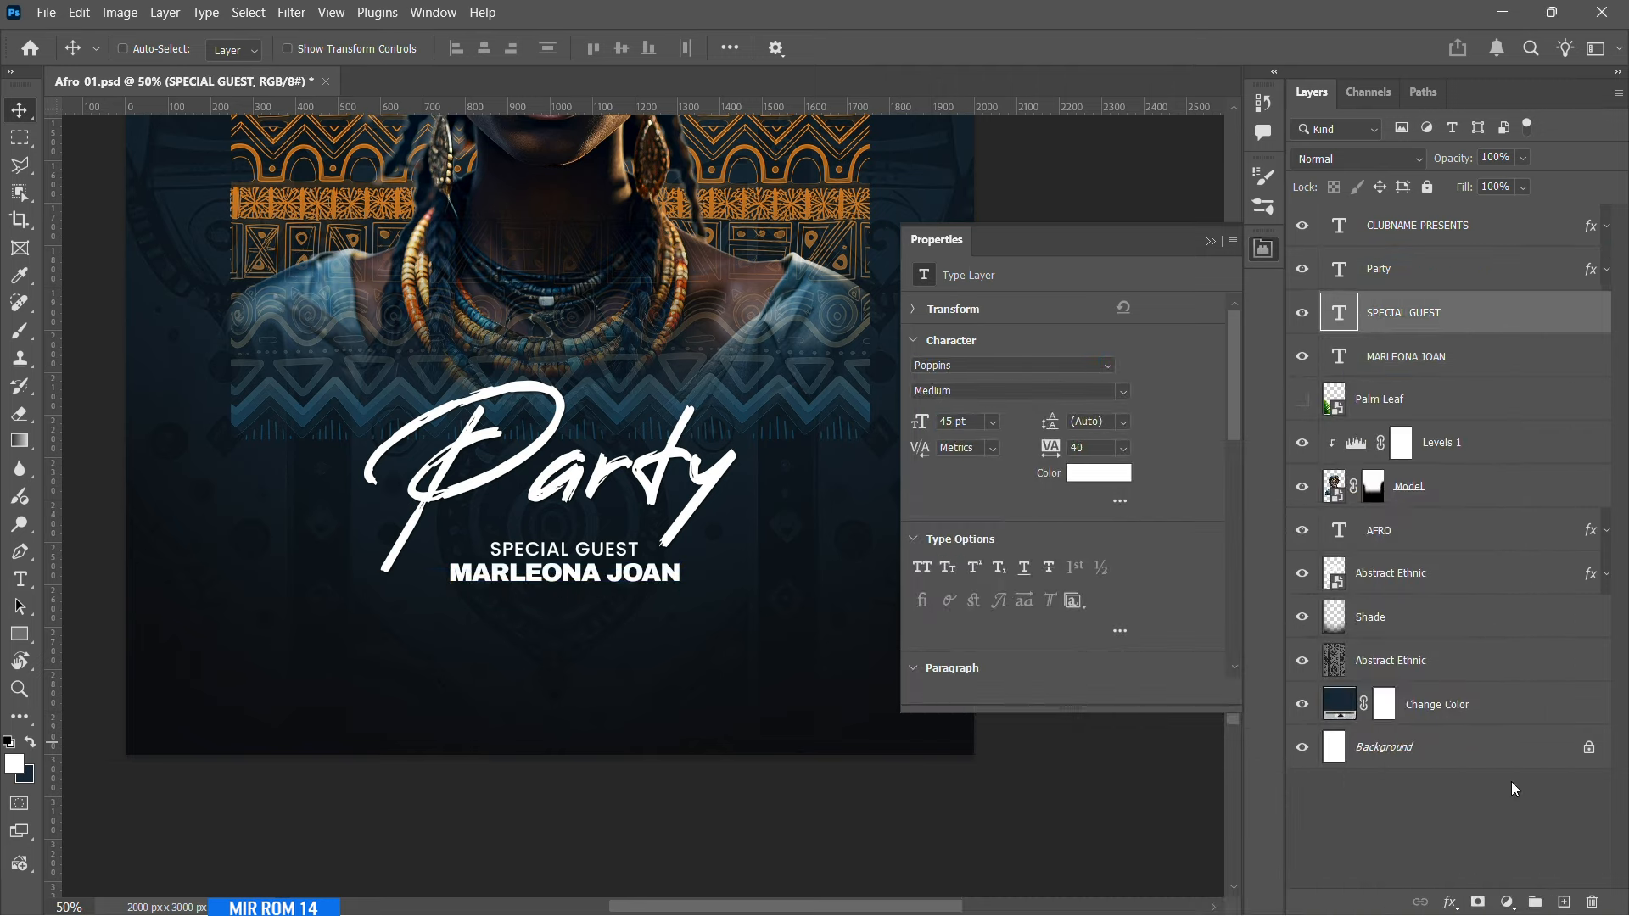
pyautogui.click(1450, 902)
pyautogui.click(1493, 889)
pyautogui.press('Return')
pyautogui.moveTo(1392, 365); pyautogui.dragTo(1404, 397)
pyautogui.click(1606, 313)
pyautogui.click(1606, 357)
# - Add the text START AT 09PM | FREE PARKING | FREE DRINKS directly above Palm Leaf and move it below the guest's name
pyautogui.click(1434, 394)
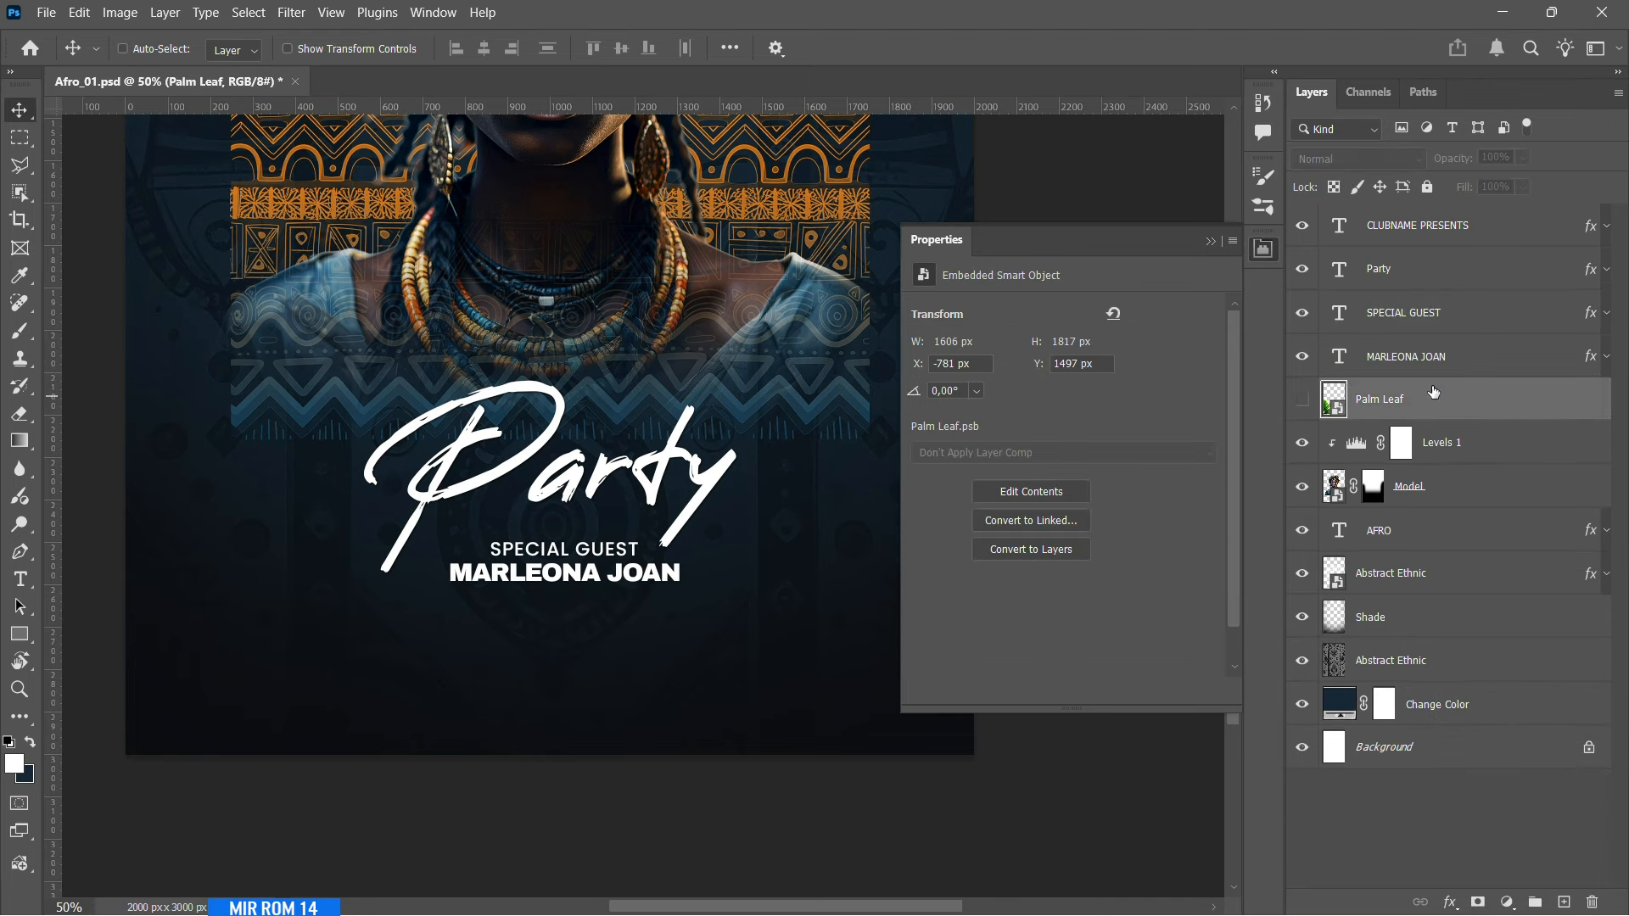
pyautogui.click(1403, 313)
pyautogui.click(1371, 400)
pyautogui.scroll(-1, 709, 628)
pyautogui.press('t')
pyautogui.click(404, 692)
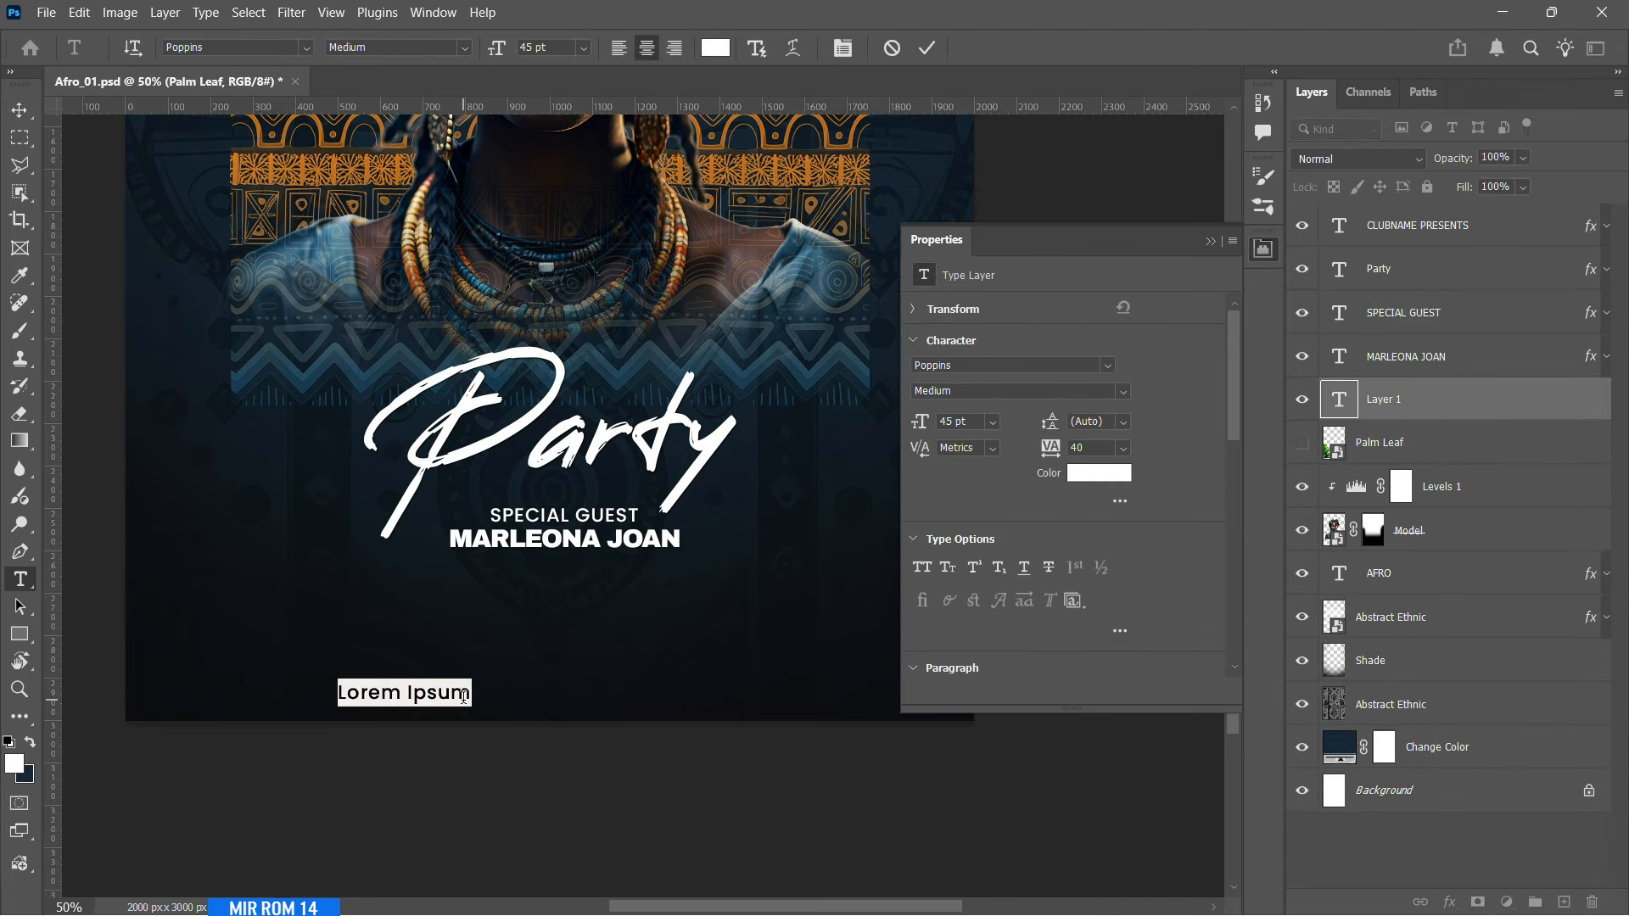
pyautogui.write('START AT 09PM |')
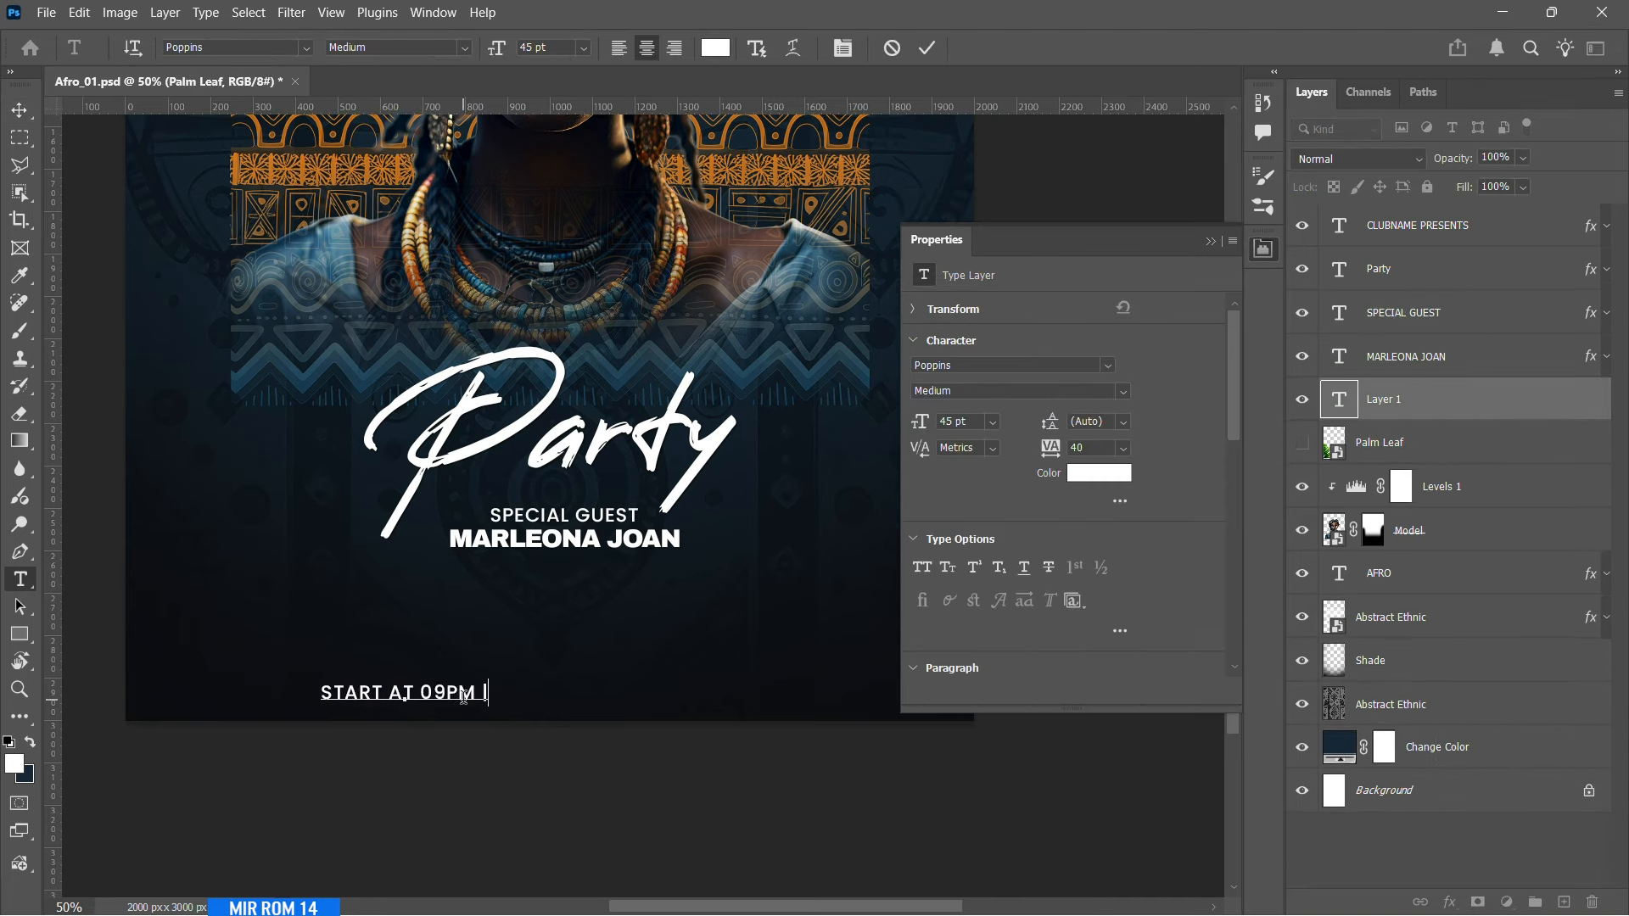
pyautogui.write(' FREE PARKING | FREE DRINKS')
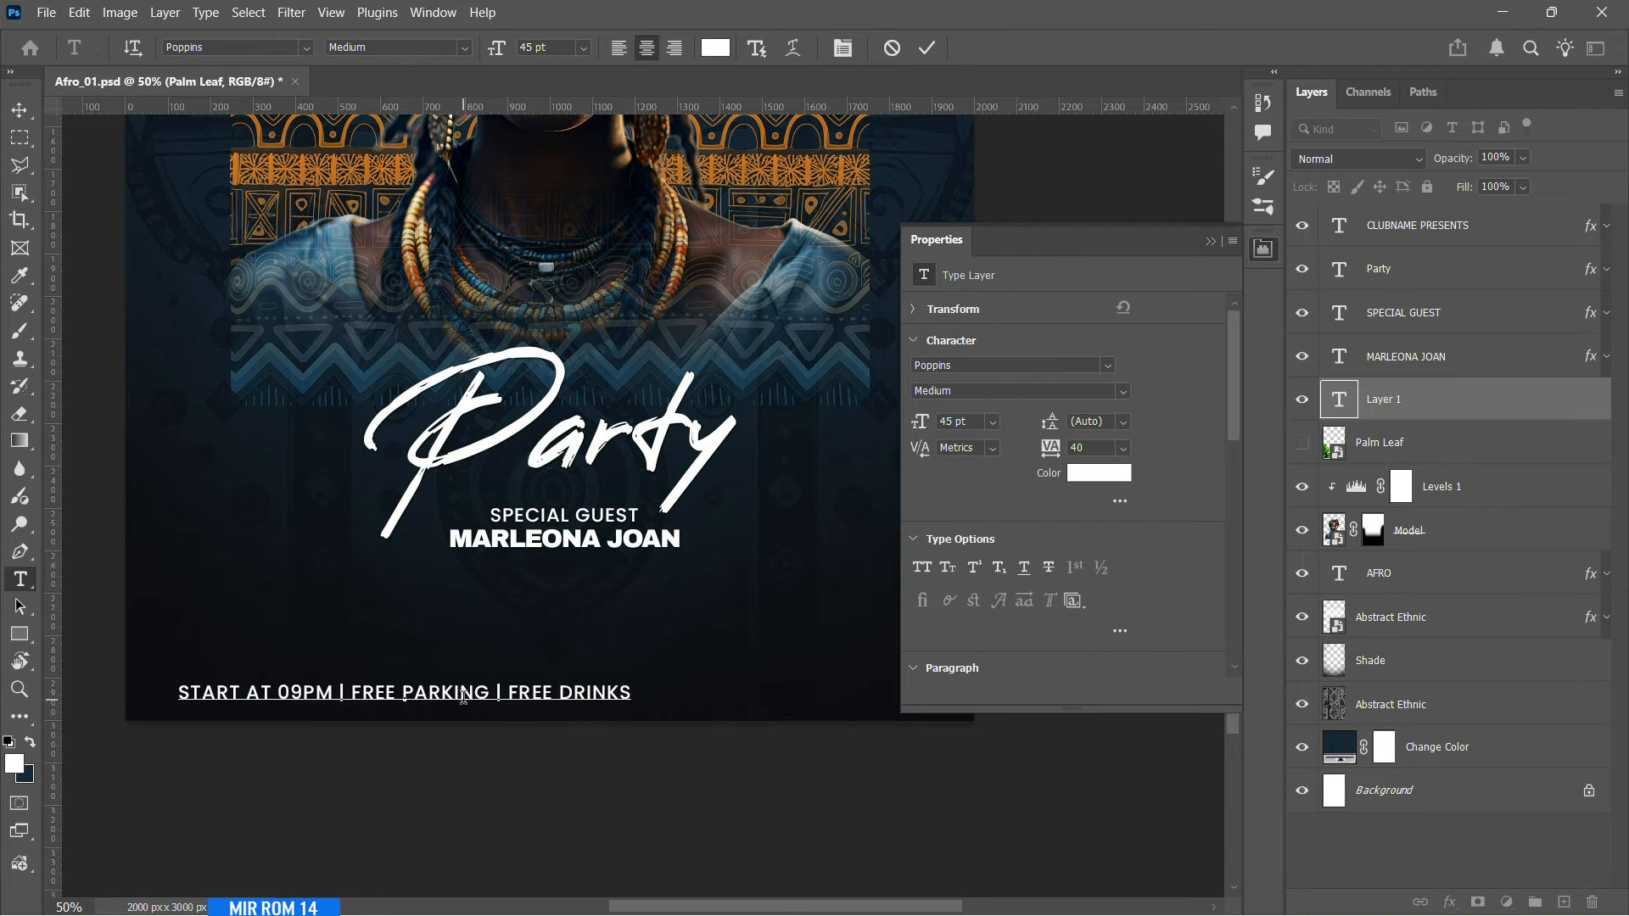
pyautogui.click(31, 108)
pyautogui.moveTo(458, 692); pyautogui.dragTo(558, 638)
# - Set the START AT 09PM line to Poppins Regular with tracking 80 and font size 60 pt
pyautogui.click(1123, 392)
pyautogui.click(1018, 567)
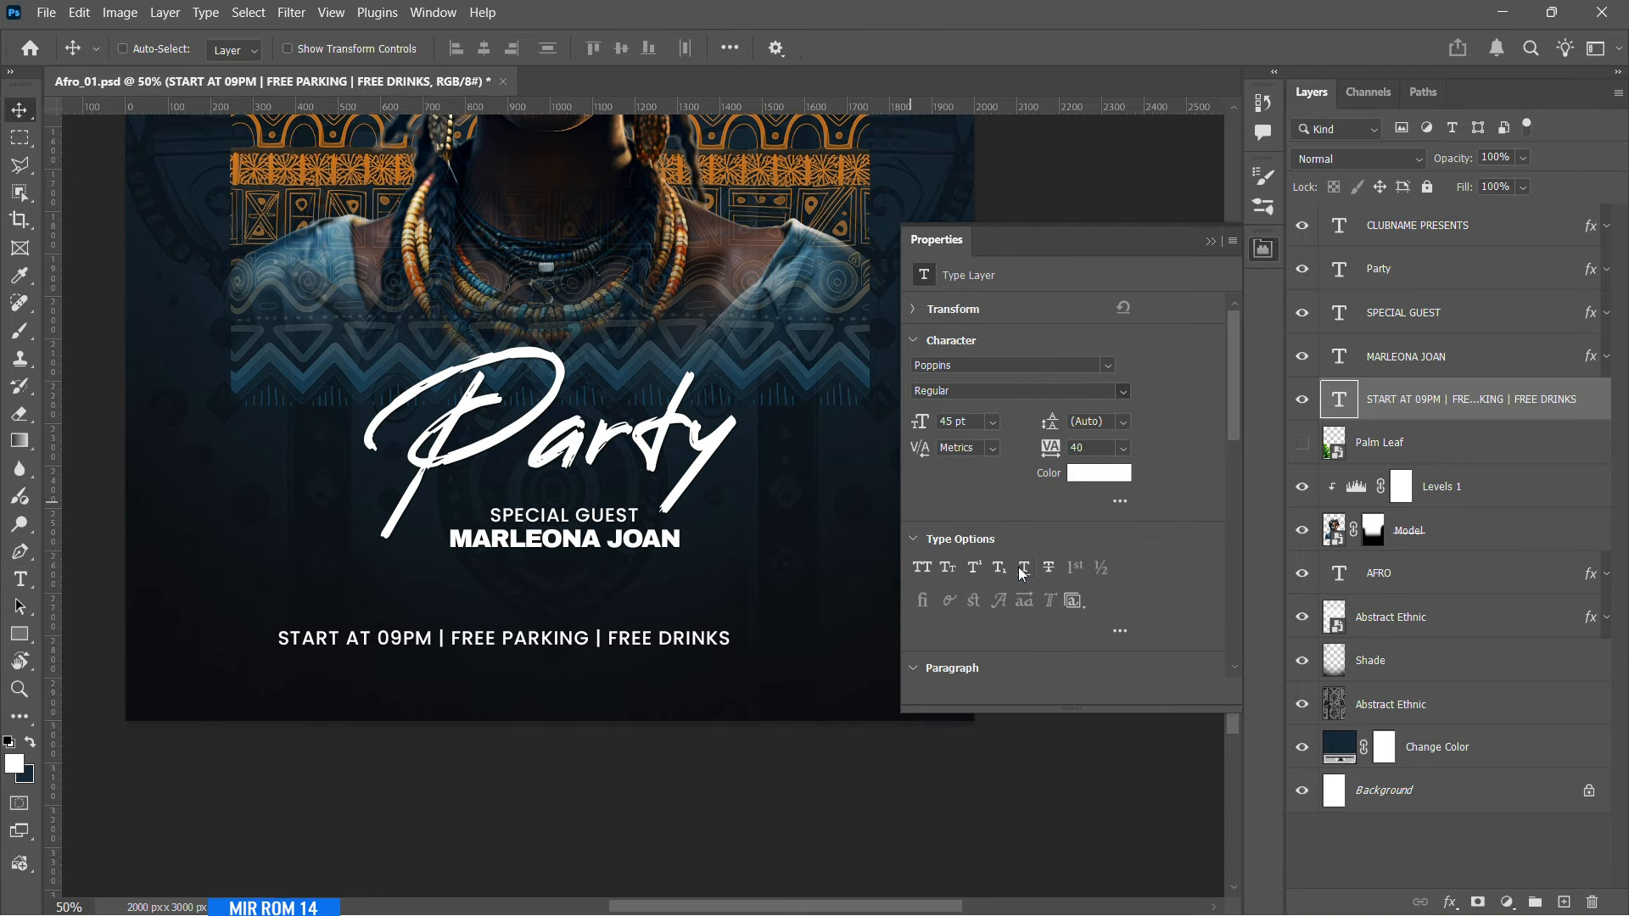
pyautogui.press('Return')
pyautogui.click(957, 425)
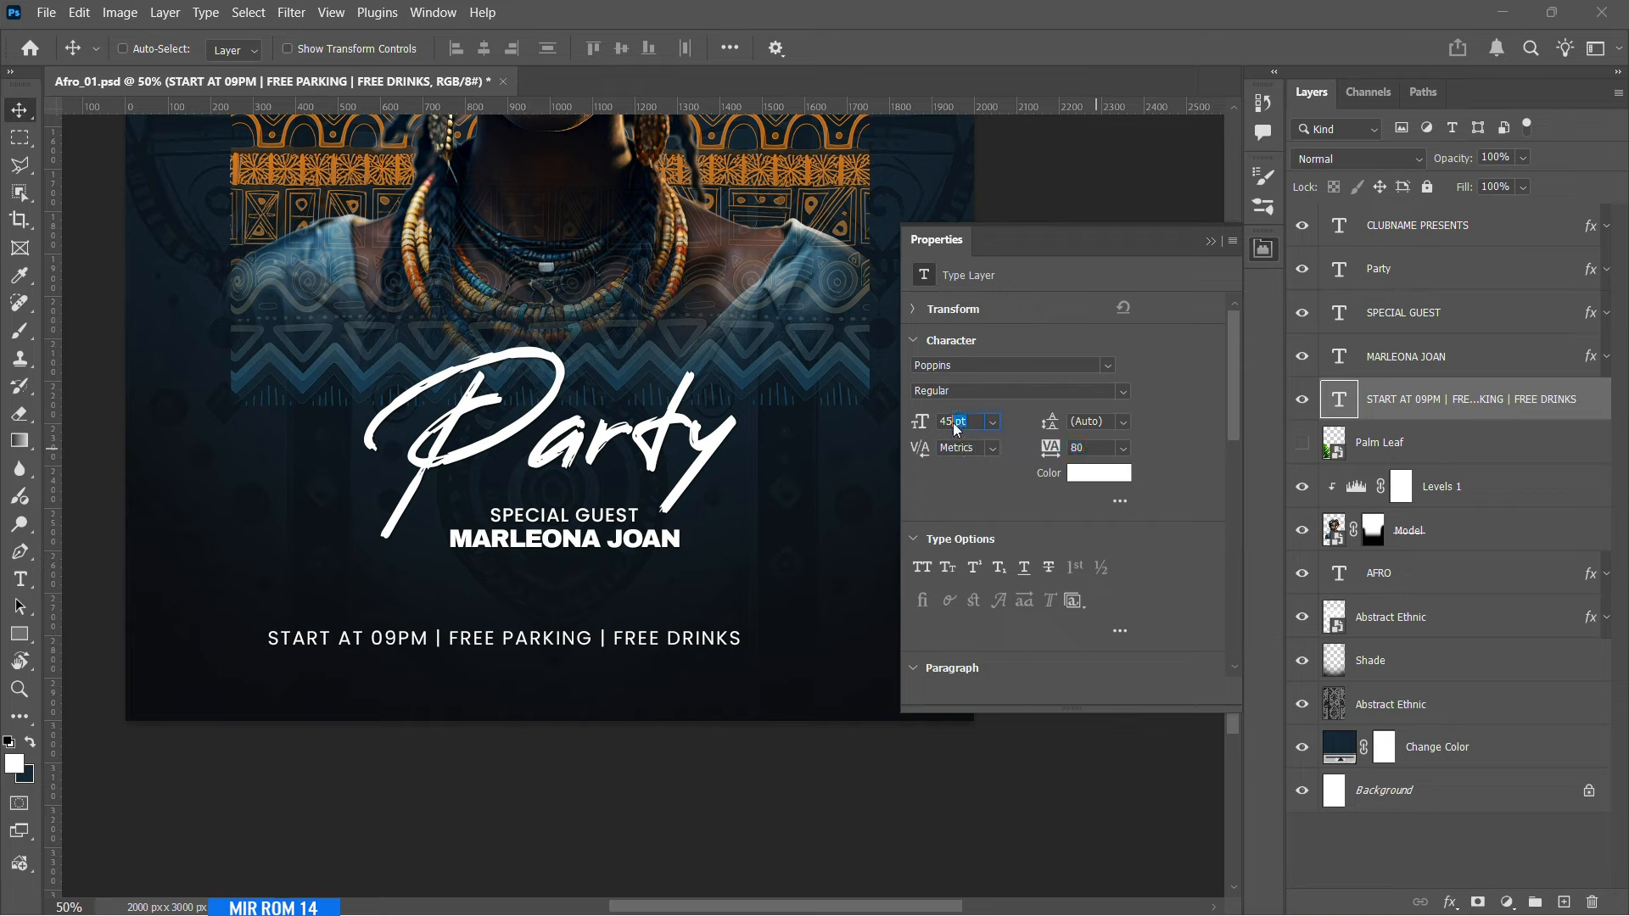
pyautogui.press('Return')
# - Move the START AT 09PM line up between the side guides, then duplicate it and place the copy directly beneath
pyautogui.moveTo(695, 660); pyautogui.dragTo(702, 604)
pyautogui.hotkey('ctrl', 'j')
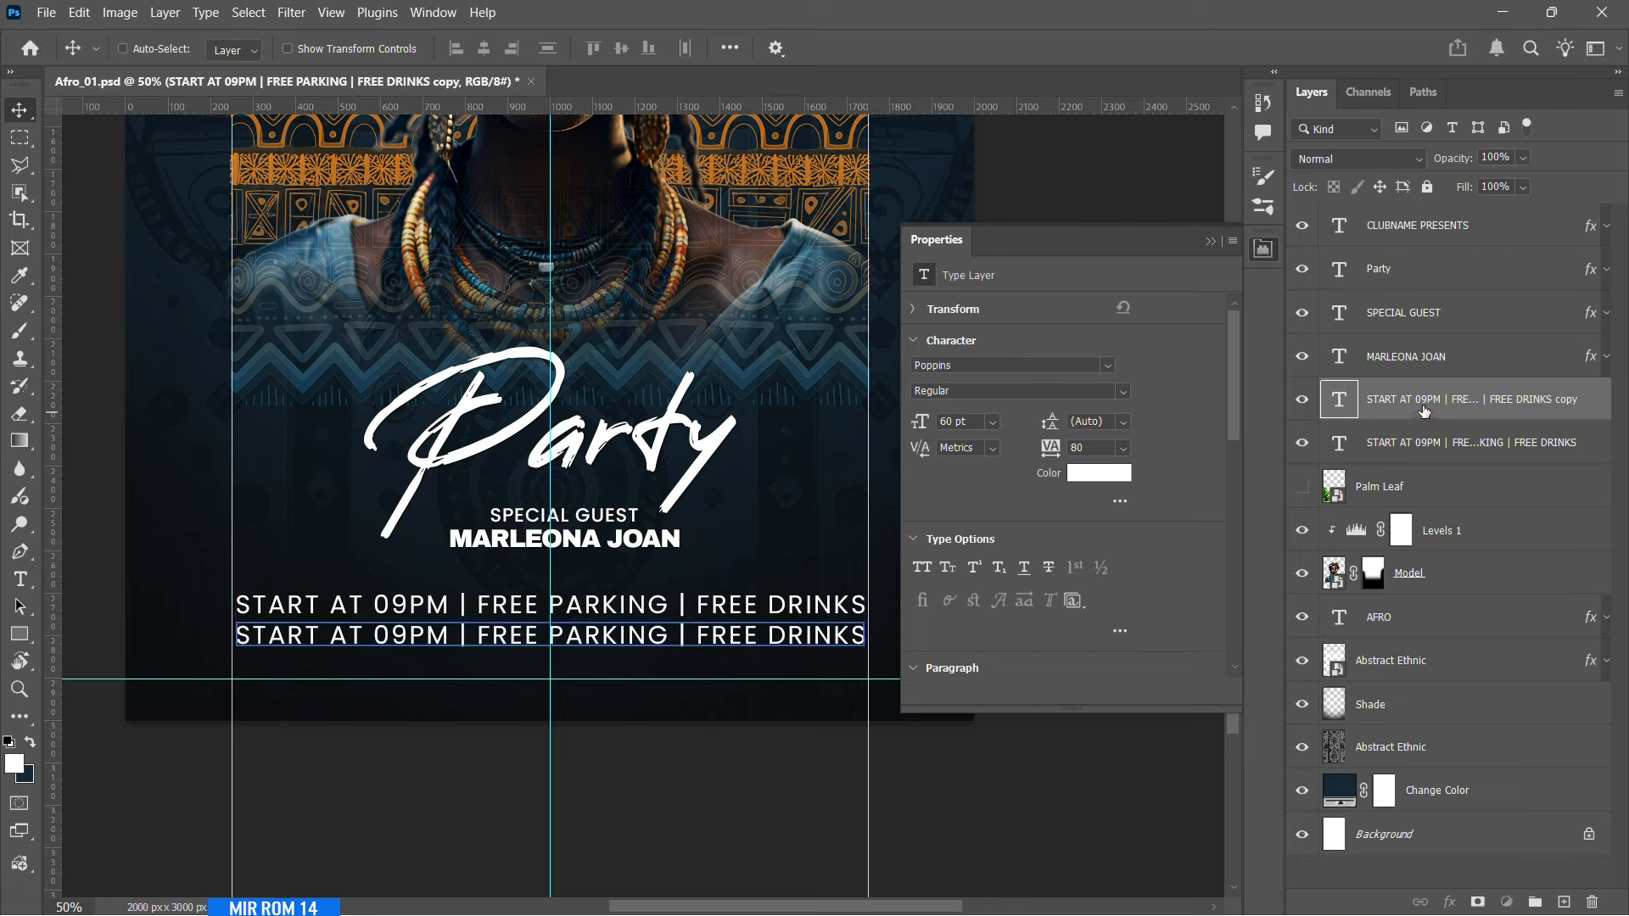
# - Move the duplicated START AT 09PM layer below the original and replace its text with the club's address
pyautogui.moveTo(1422, 411); pyautogui.dragTo(1413, 460)
pyautogui.doubleClick(1341, 456)
pyautogui.press('BackSpace')
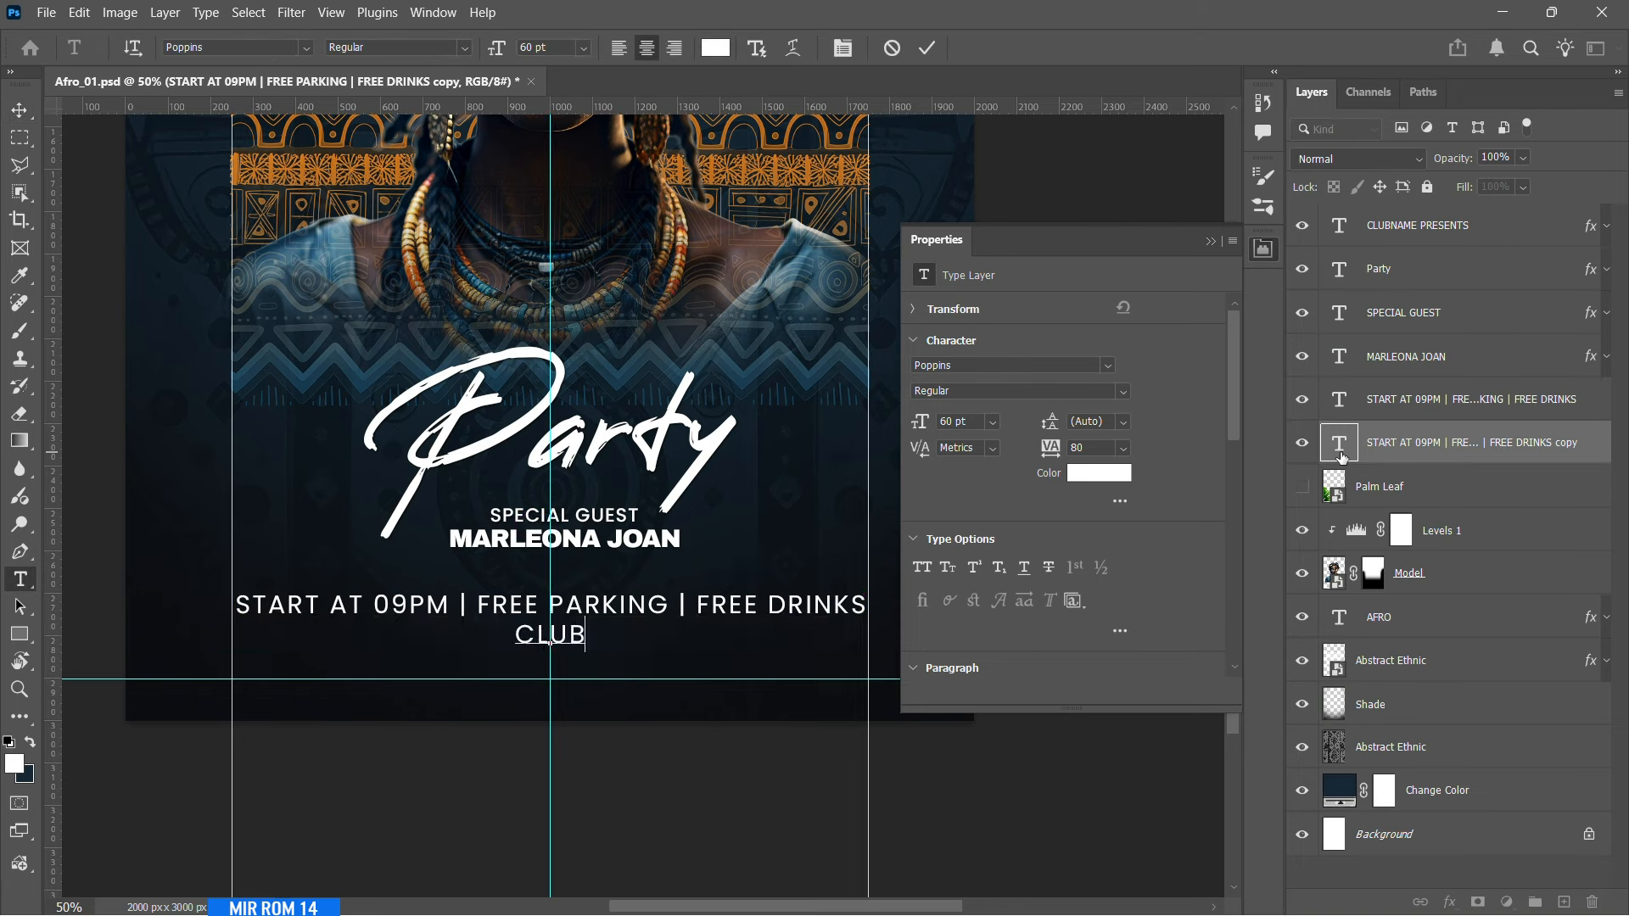
pyautogui.write('CLUB76, STREET WEST')
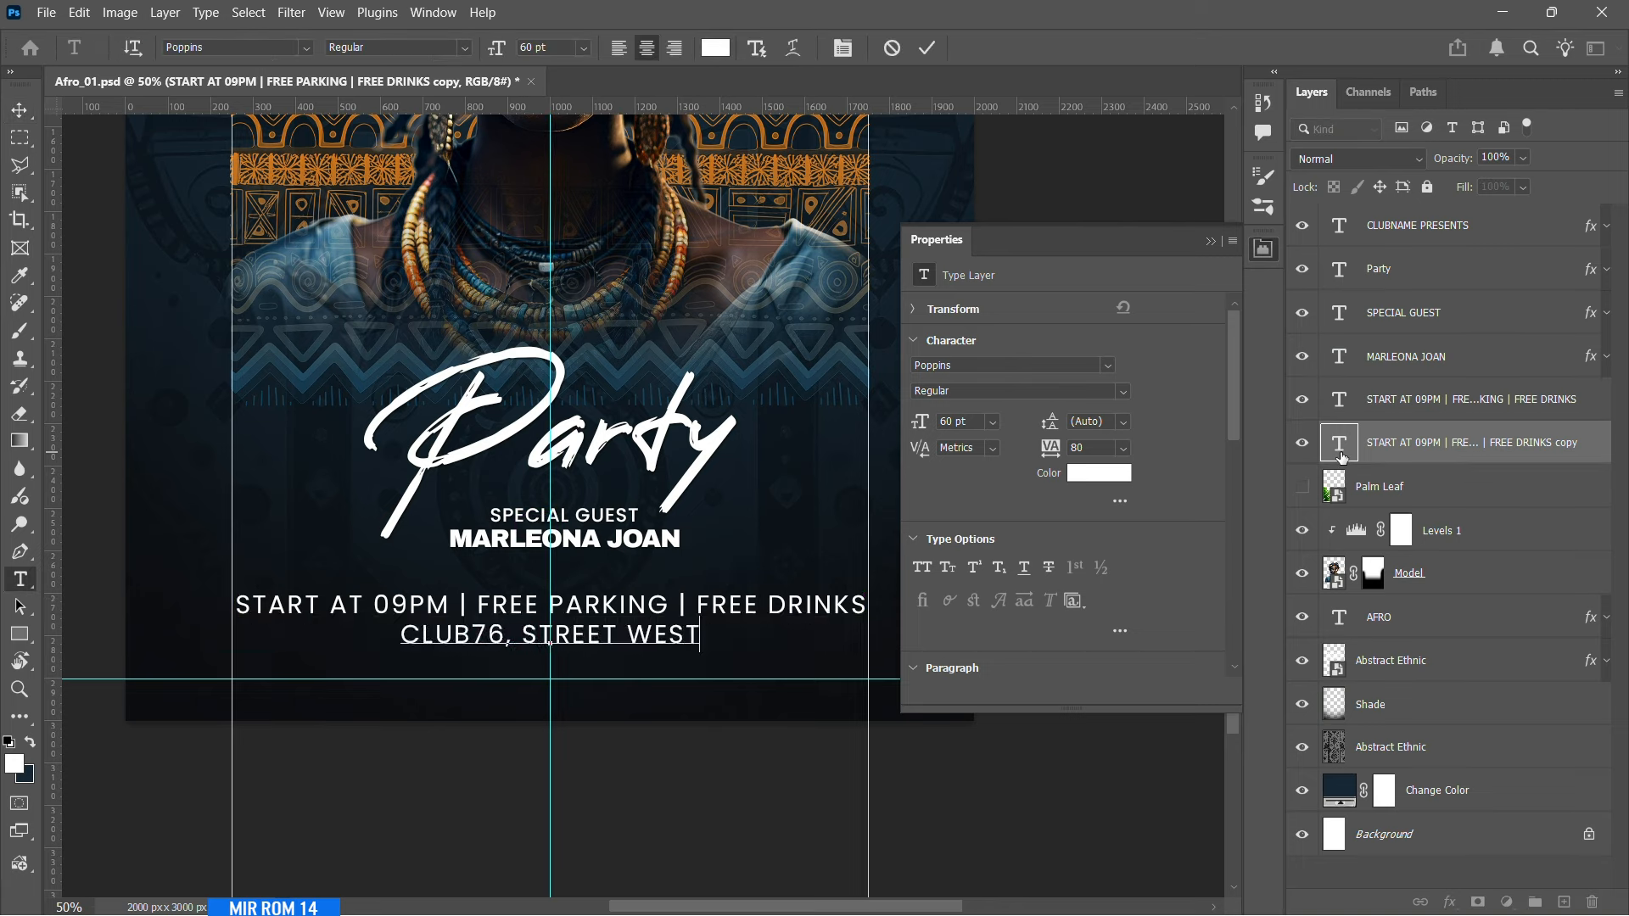
pyautogui.write(' YOUR-CITY')
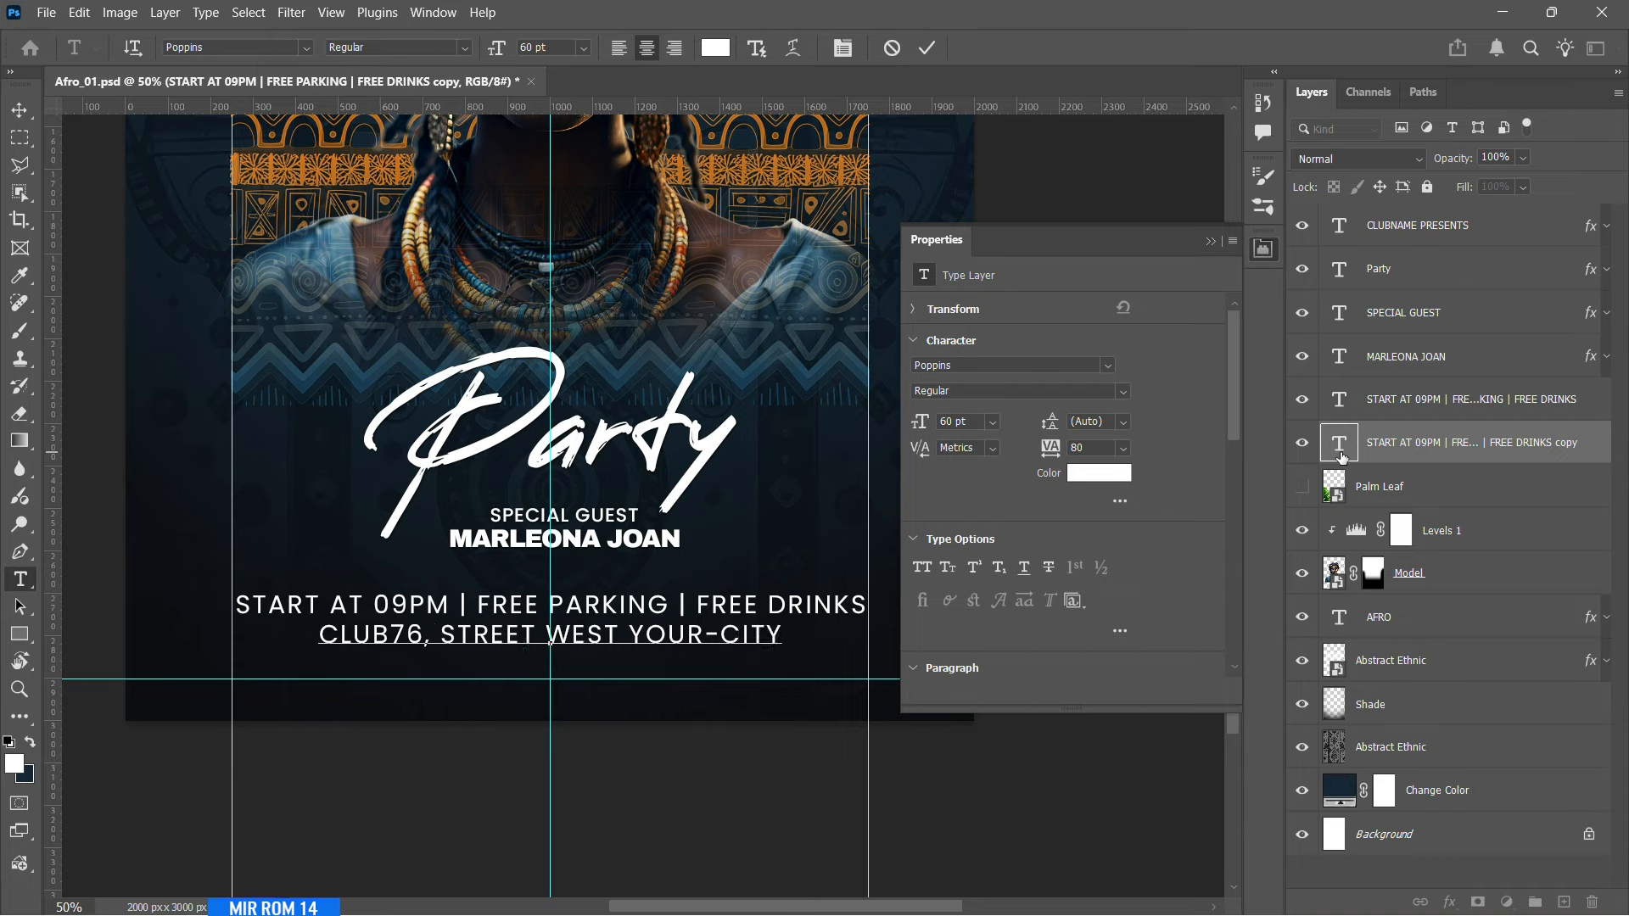
pyautogui.write('. 99880')
pyautogui.hotkey('ctrl', 'Return')
pyautogui.press('v')
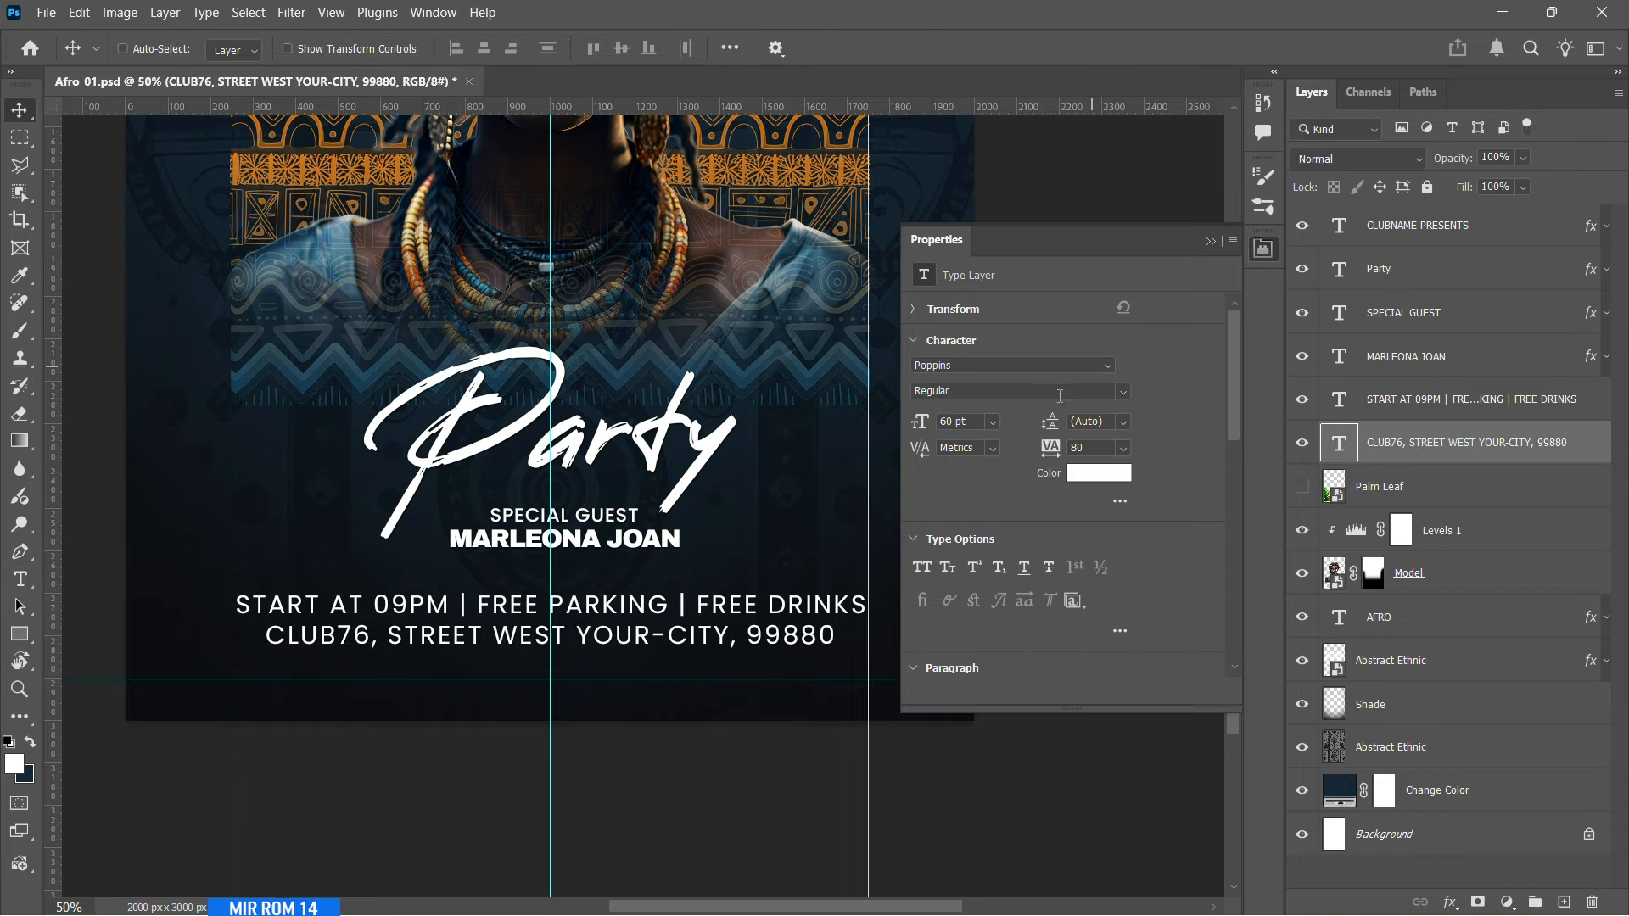
# - Set the address line's tracking to 0 and centre all text layers from Party down to the address horizontally on the Background
pyautogui.click(1434, 269)
pyautogui.keyDown('shift'); pyautogui.click(1443, 442); pyautogui.keyUp('shift')
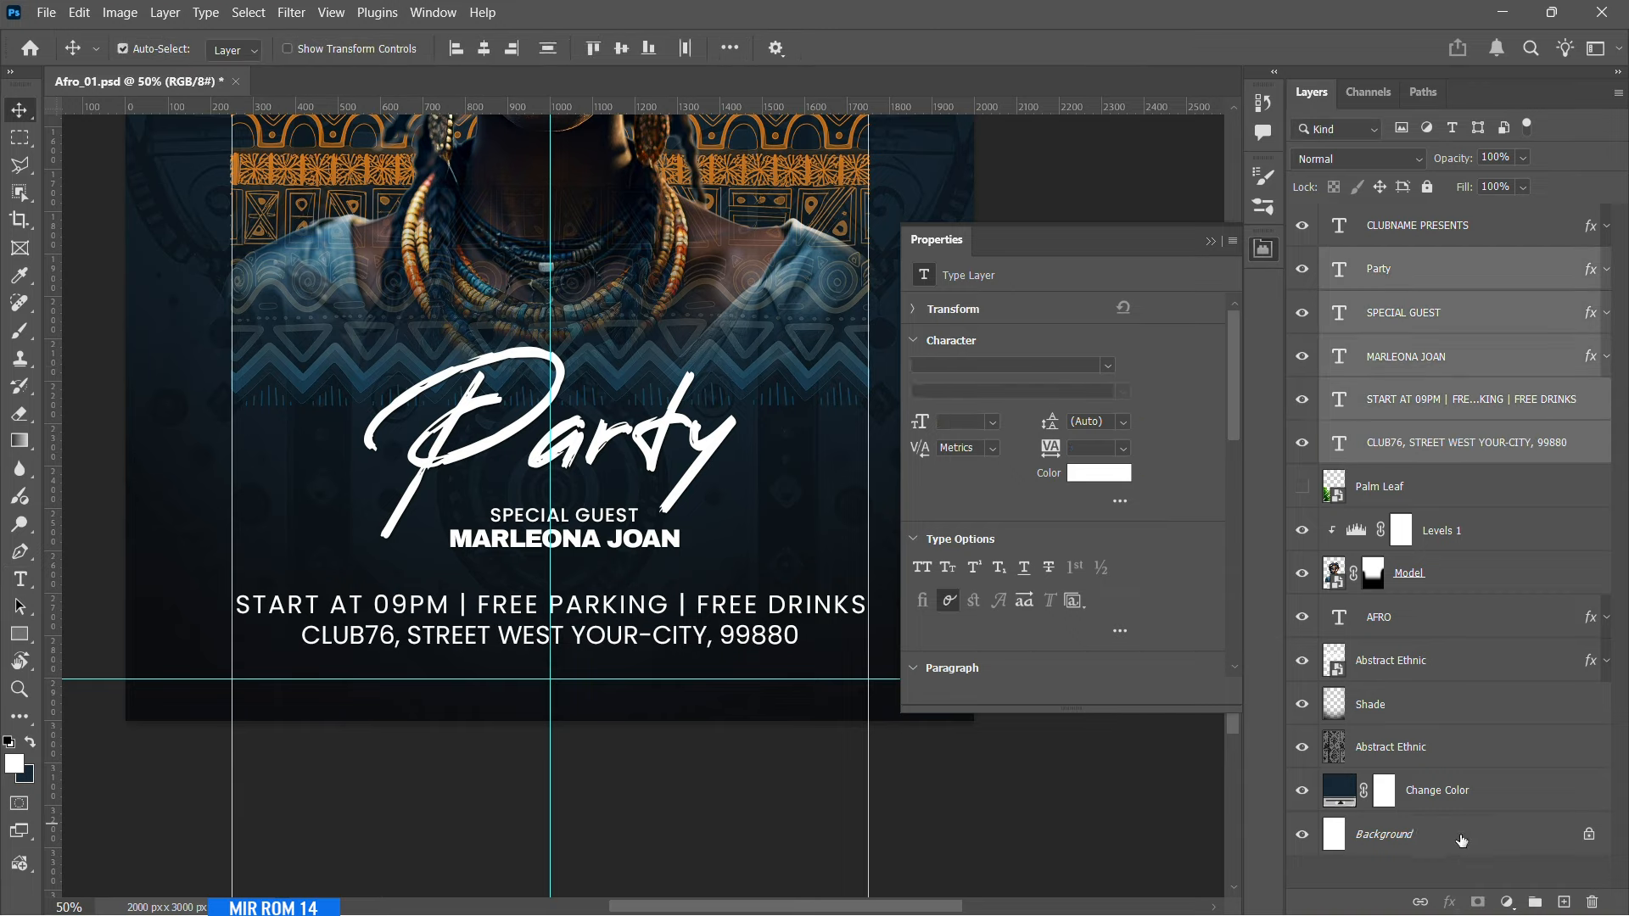
pyautogui.keyDown('ctrl'); pyautogui.click(1400, 834); pyautogui.keyUp('ctrl')
pyautogui.click(483, 51)
# - Copy the guest name's drop shadow to the START AT 09PM and address lines, delete the duplicate shadows, and collapse the effects lists
pyautogui.click(1498, 403)
pyautogui.click(1607, 357)
pyautogui.moveTo(1408, 406); pyautogui.dragTo(1434, 442)
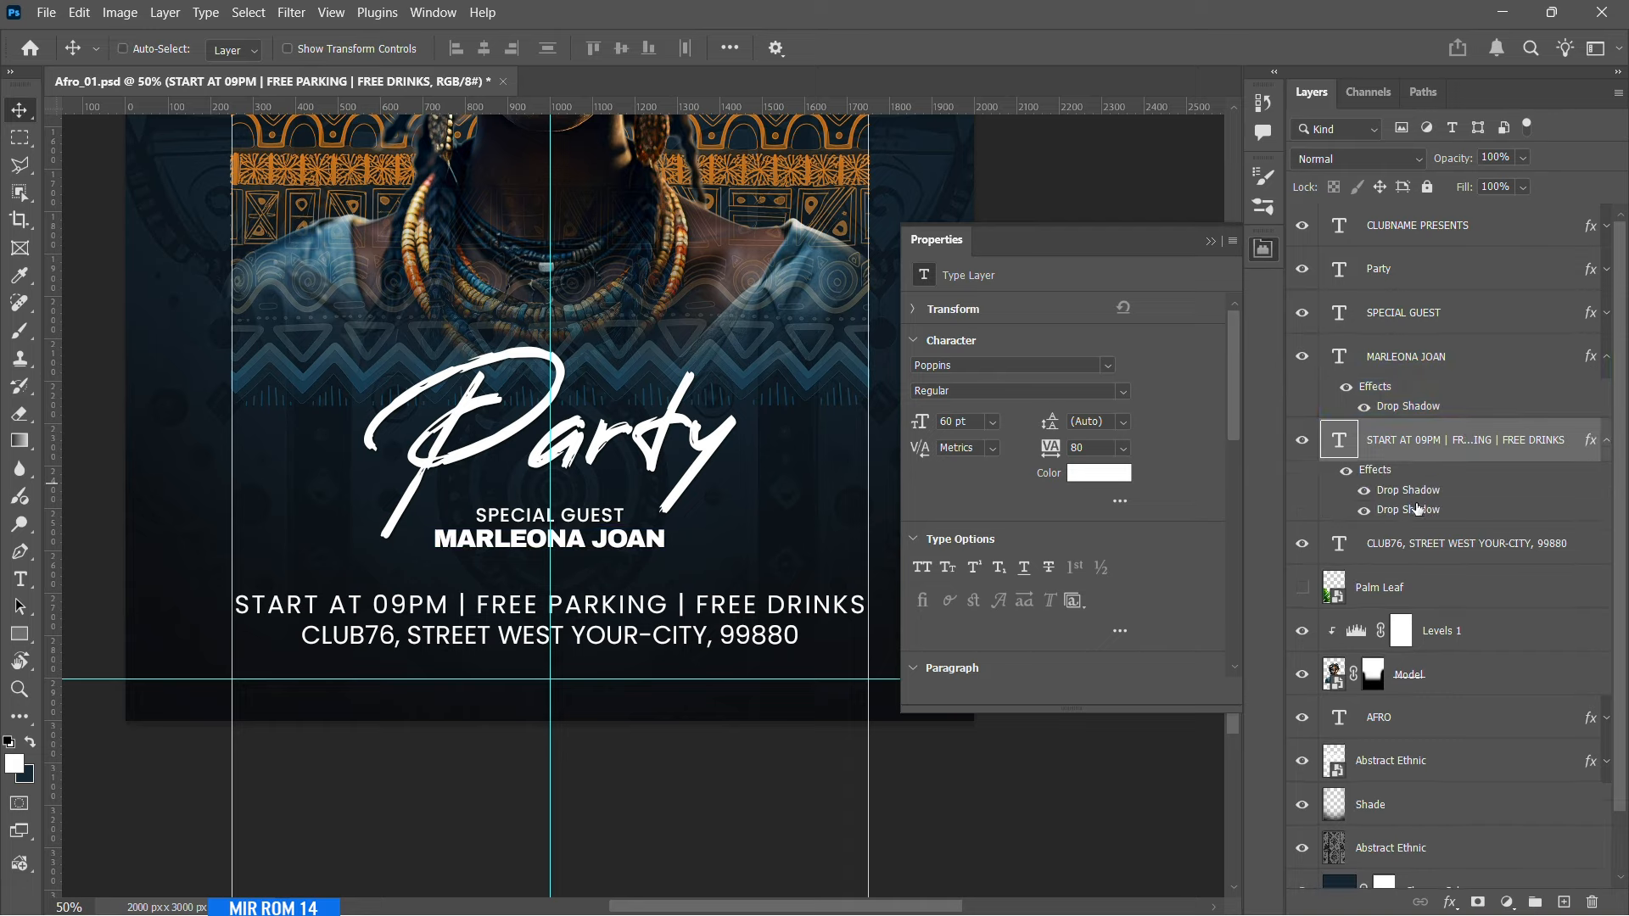
pyautogui.moveTo(1418, 510); pyautogui.dragTo(1454, 539)
pyautogui.moveTo(1412, 614); pyautogui.dragTo(1592, 899)
pyautogui.moveTo(1406, 596); pyautogui.dragTo(1596, 899)
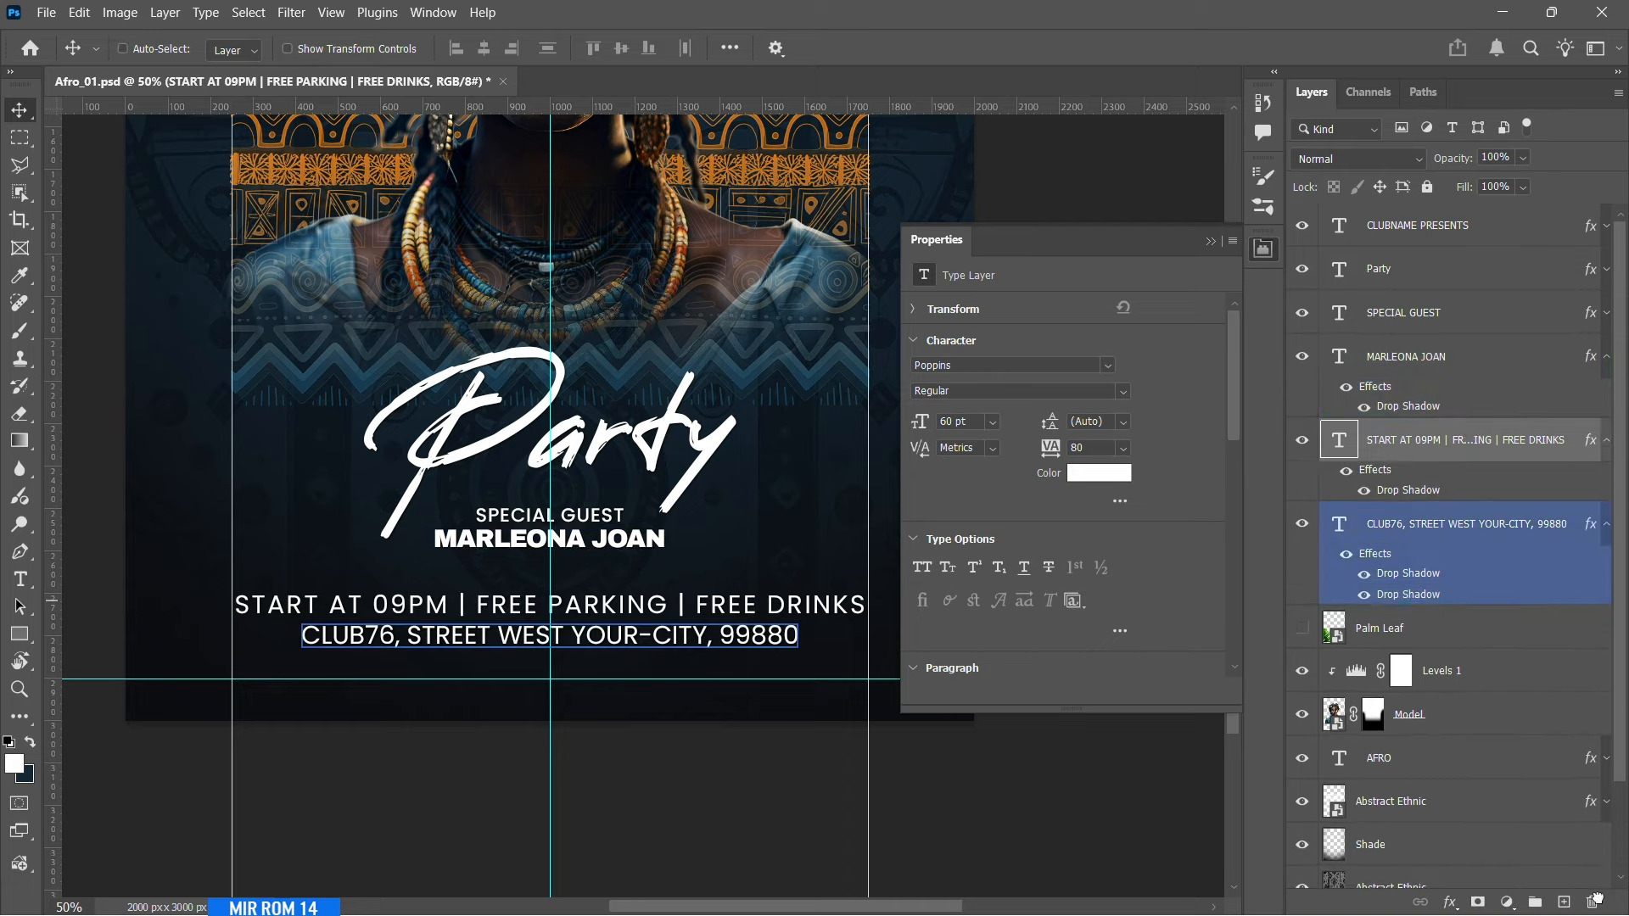
pyautogui.click(1606, 442)
pyautogui.click(1607, 356)
pyautogui.click(1606, 443)
pyautogui.hotkey('ctrl', '0')
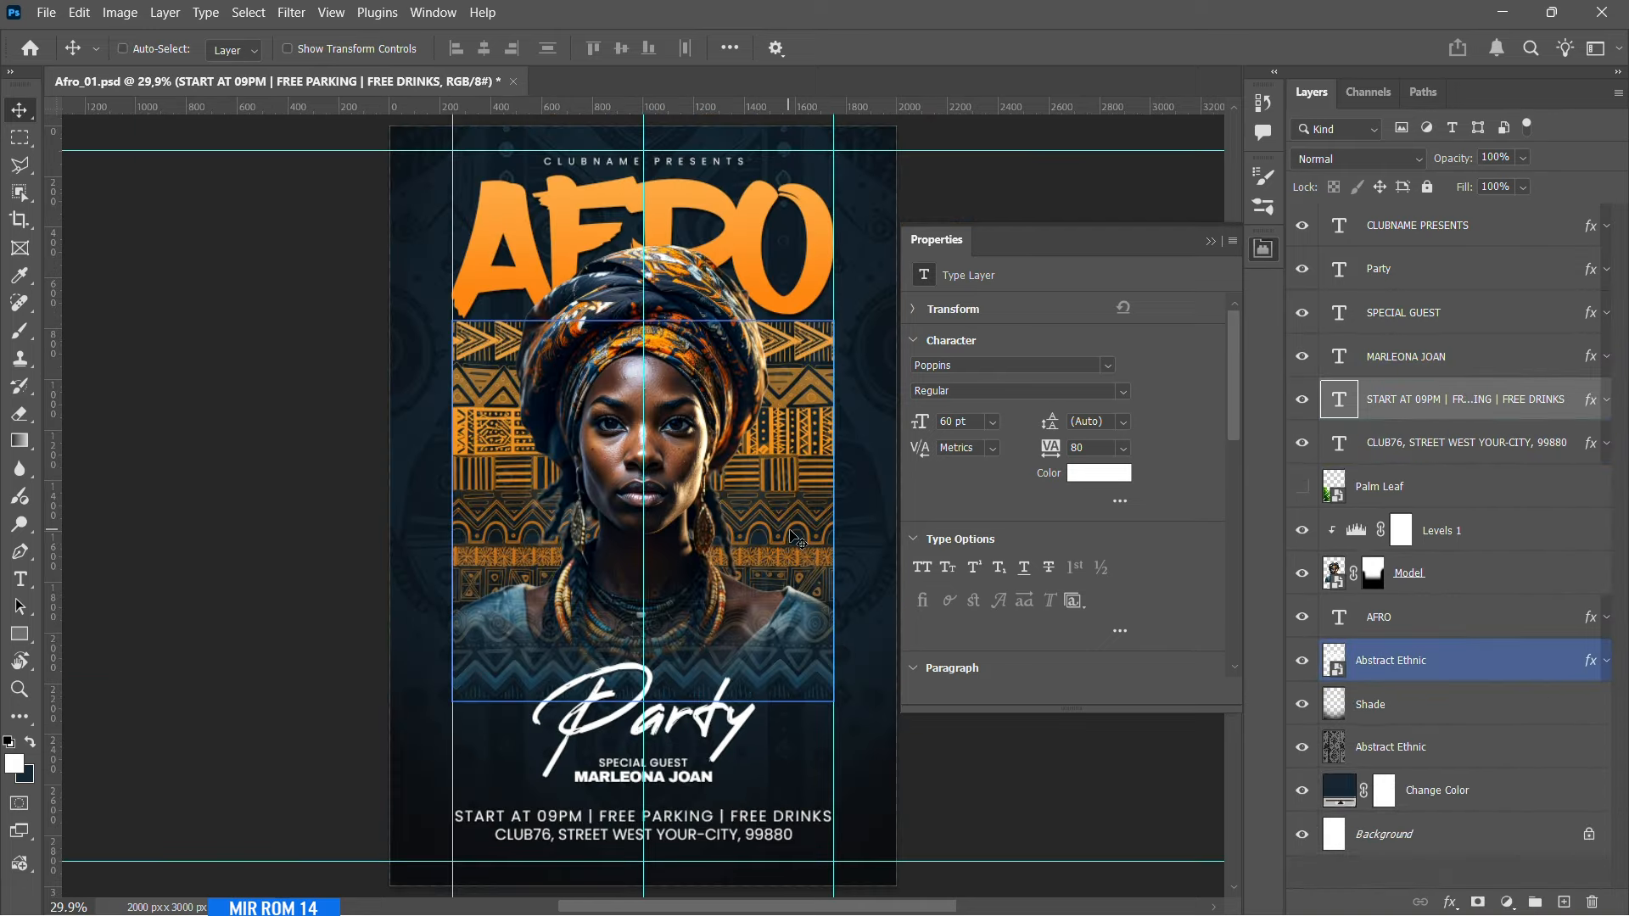
# - Nudge all text layers from Party down to the address line slightly downward together
pyautogui.click(1401, 275)
pyautogui.keyDown('shift'); pyautogui.click(1442, 448); pyautogui.keyUp('shift')
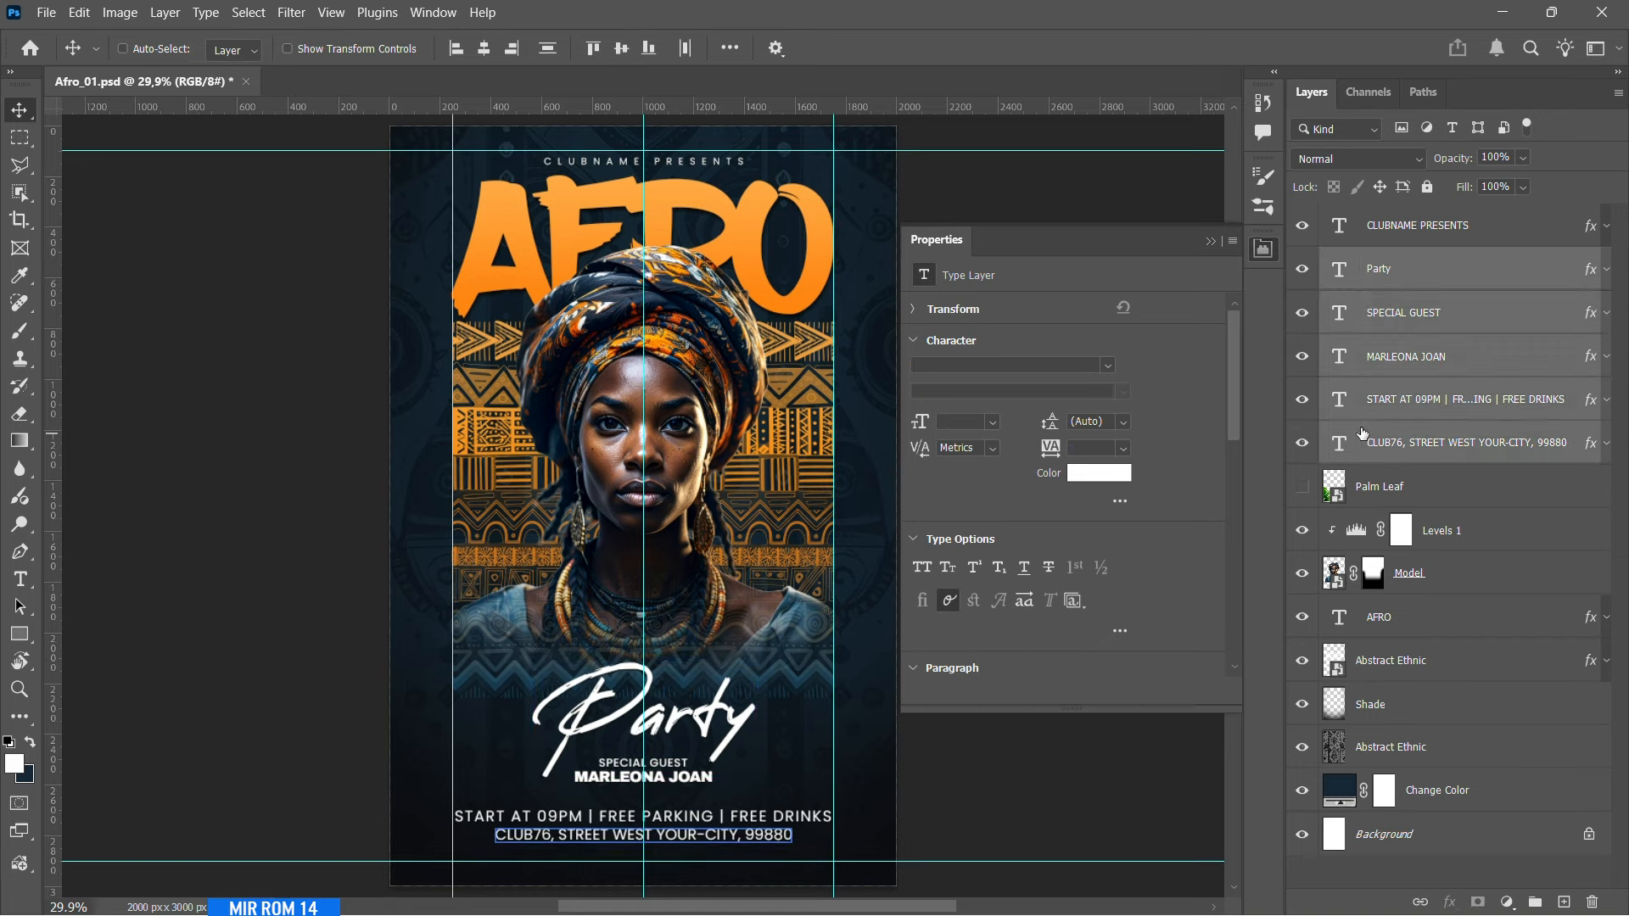
pyautogui.hotkey('shift', 'Down')
# - Recolour the Party title and the guest's name with an orange sampled from the AFRO title
pyautogui.click(1389, 269)
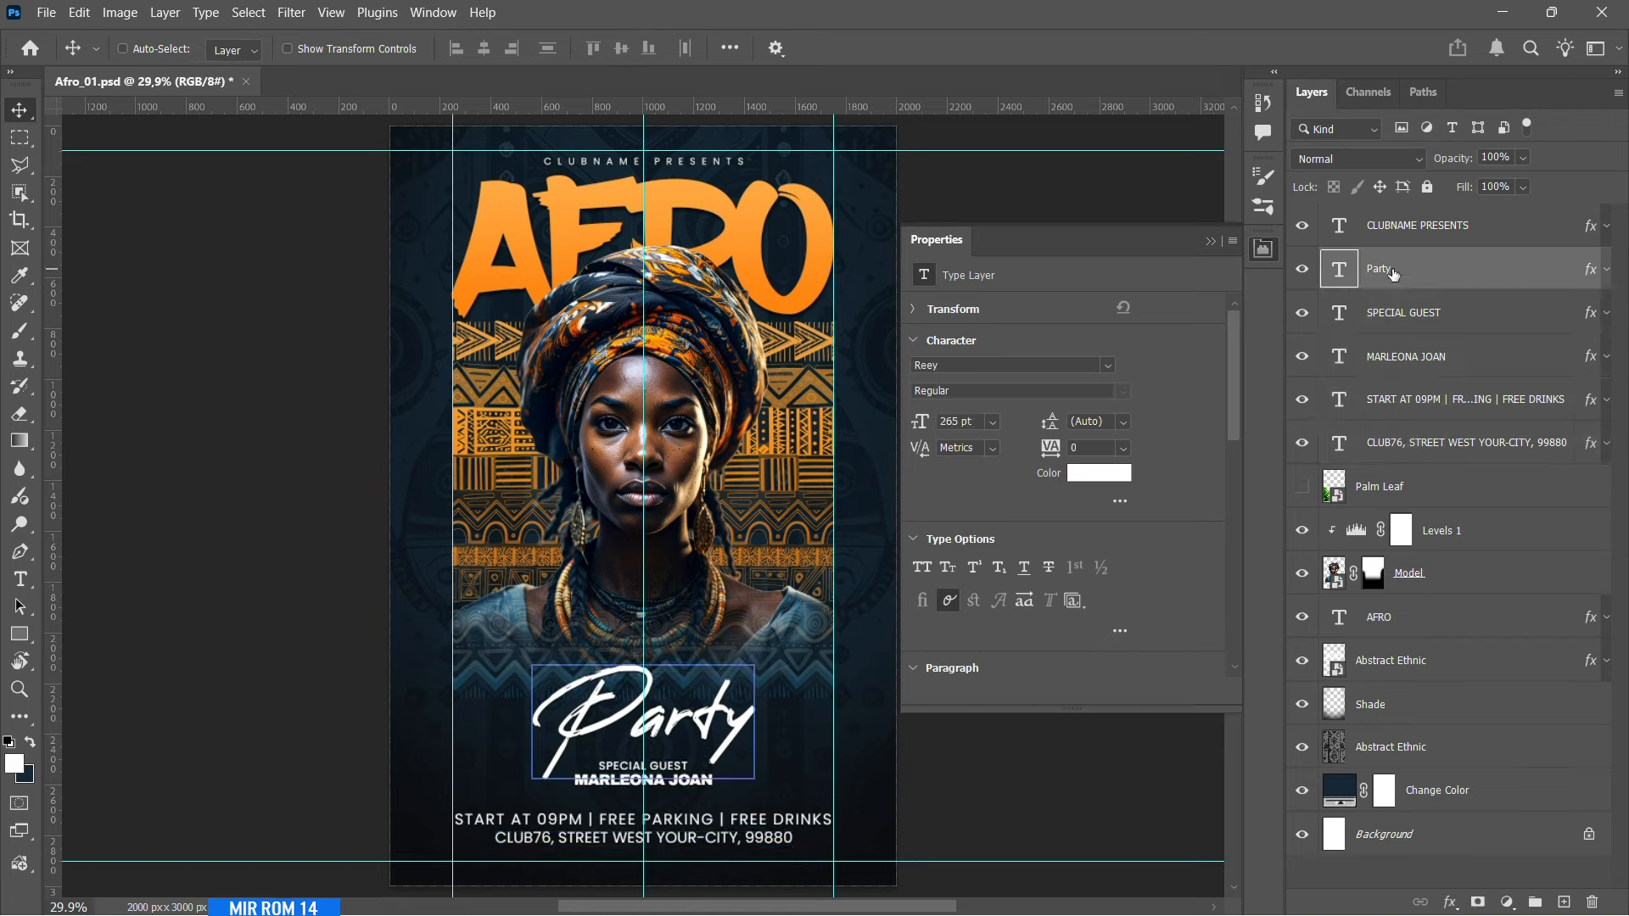
pyautogui.keyDown('ctrl'); pyautogui.click(1408, 357); pyautogui.keyUp('ctrl')
pyautogui.press('t')
pyautogui.click(1099, 472)
pyautogui.click(531, 257)
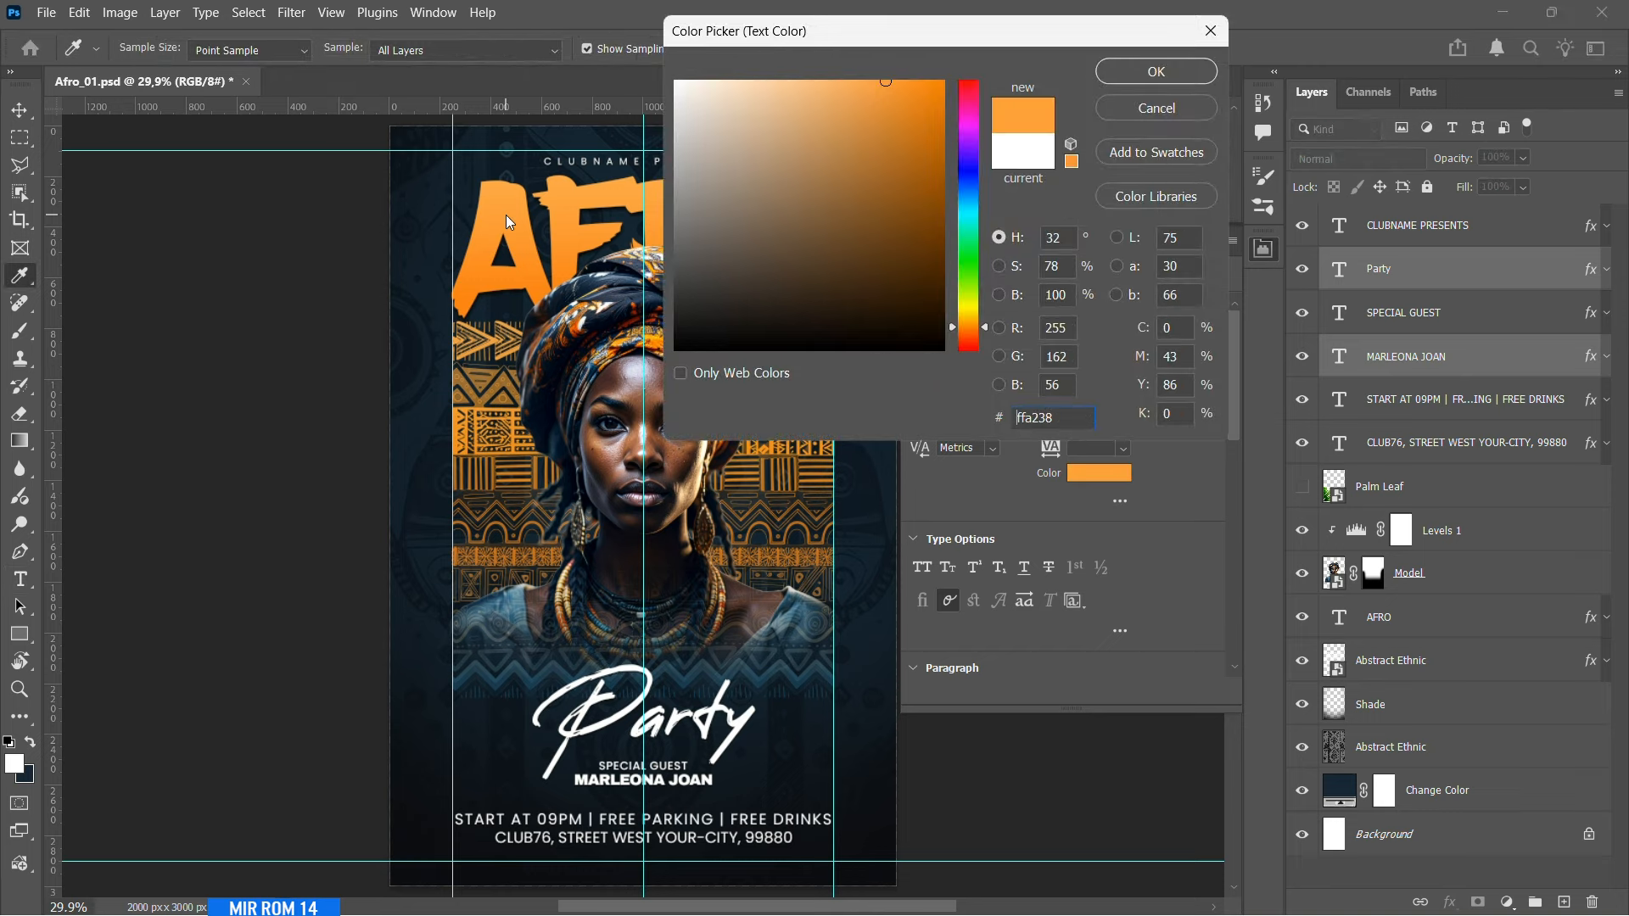
pyautogui.click(528, 293)
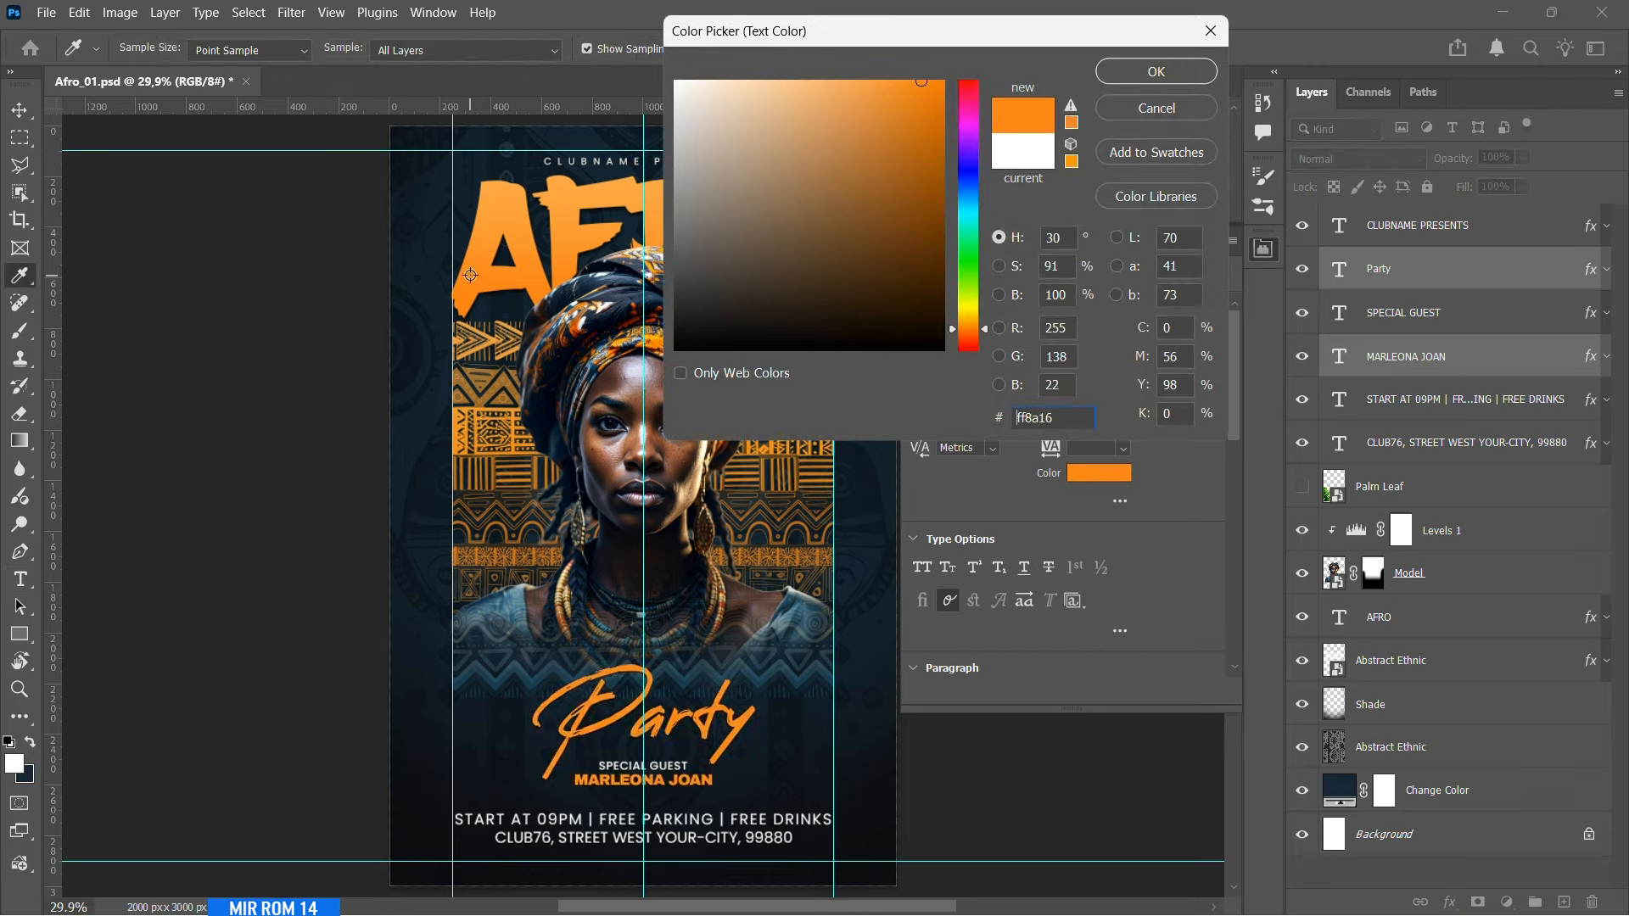
pyautogui.click(1156, 71)
pyautogui.click(1467, 443)
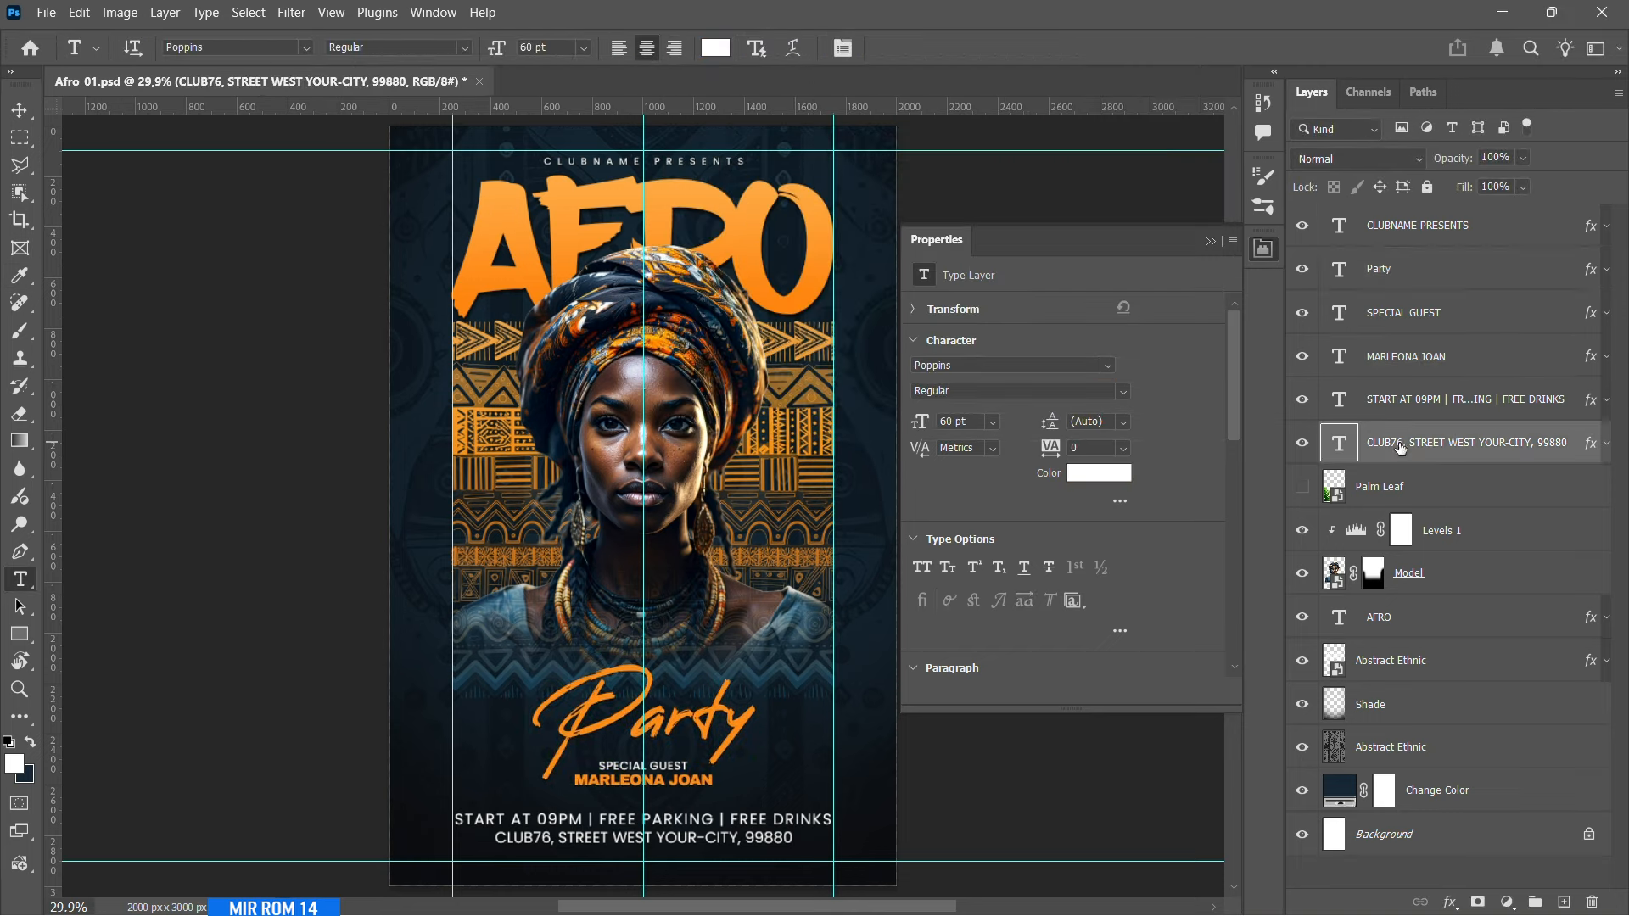
pyautogui.click(1099, 472)
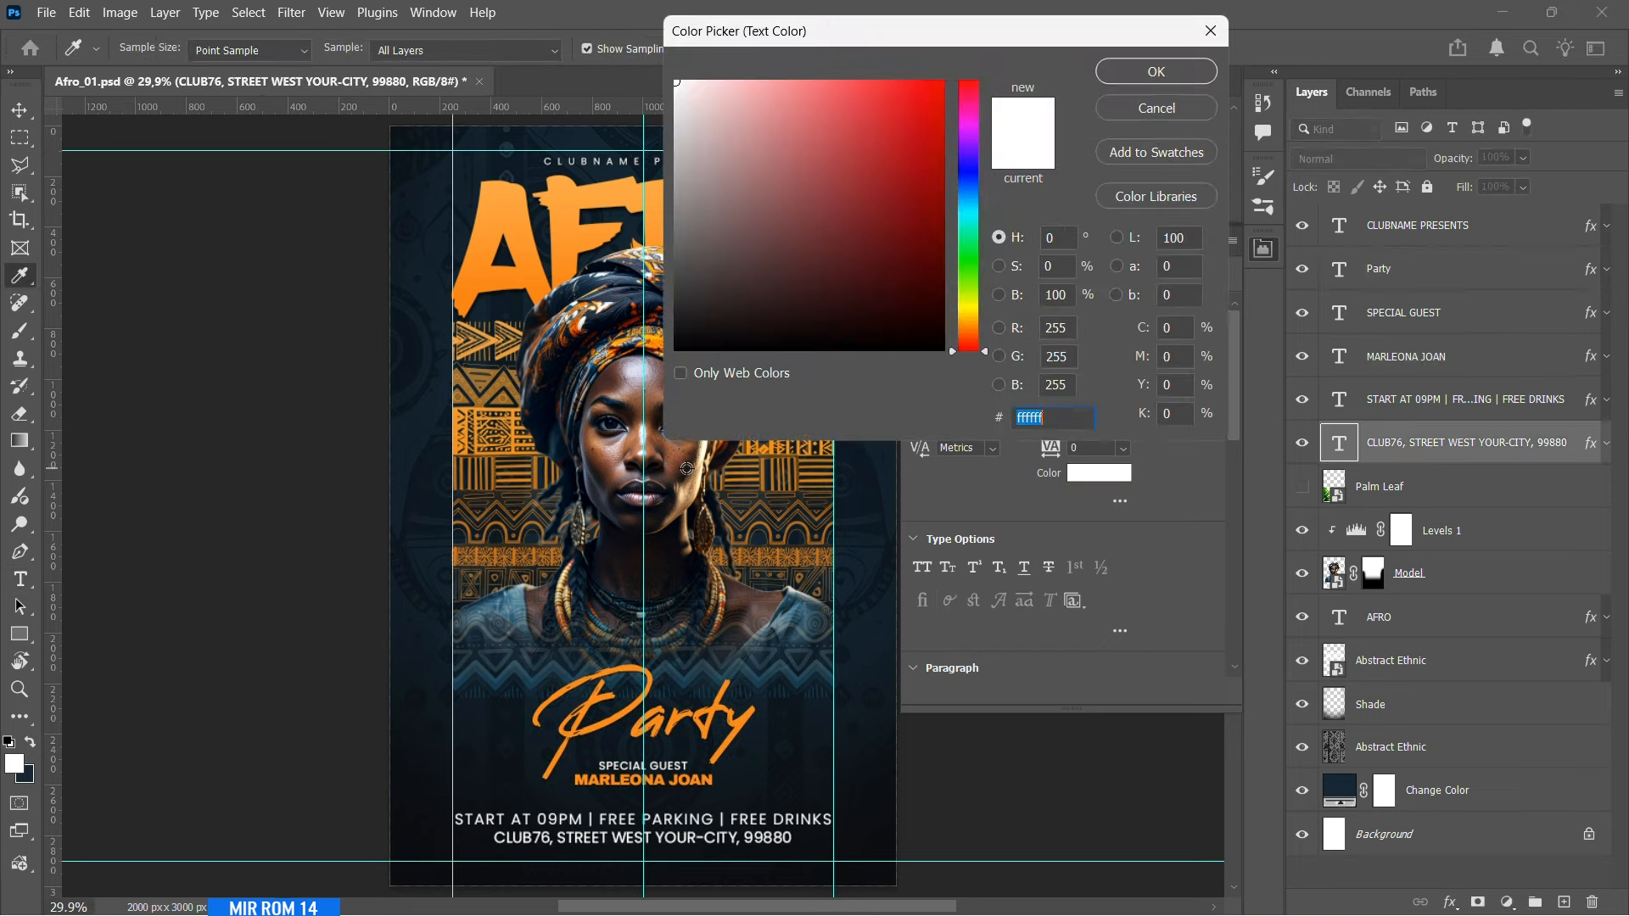
pyautogui.click(577, 327)
pyautogui.click(1156, 107)
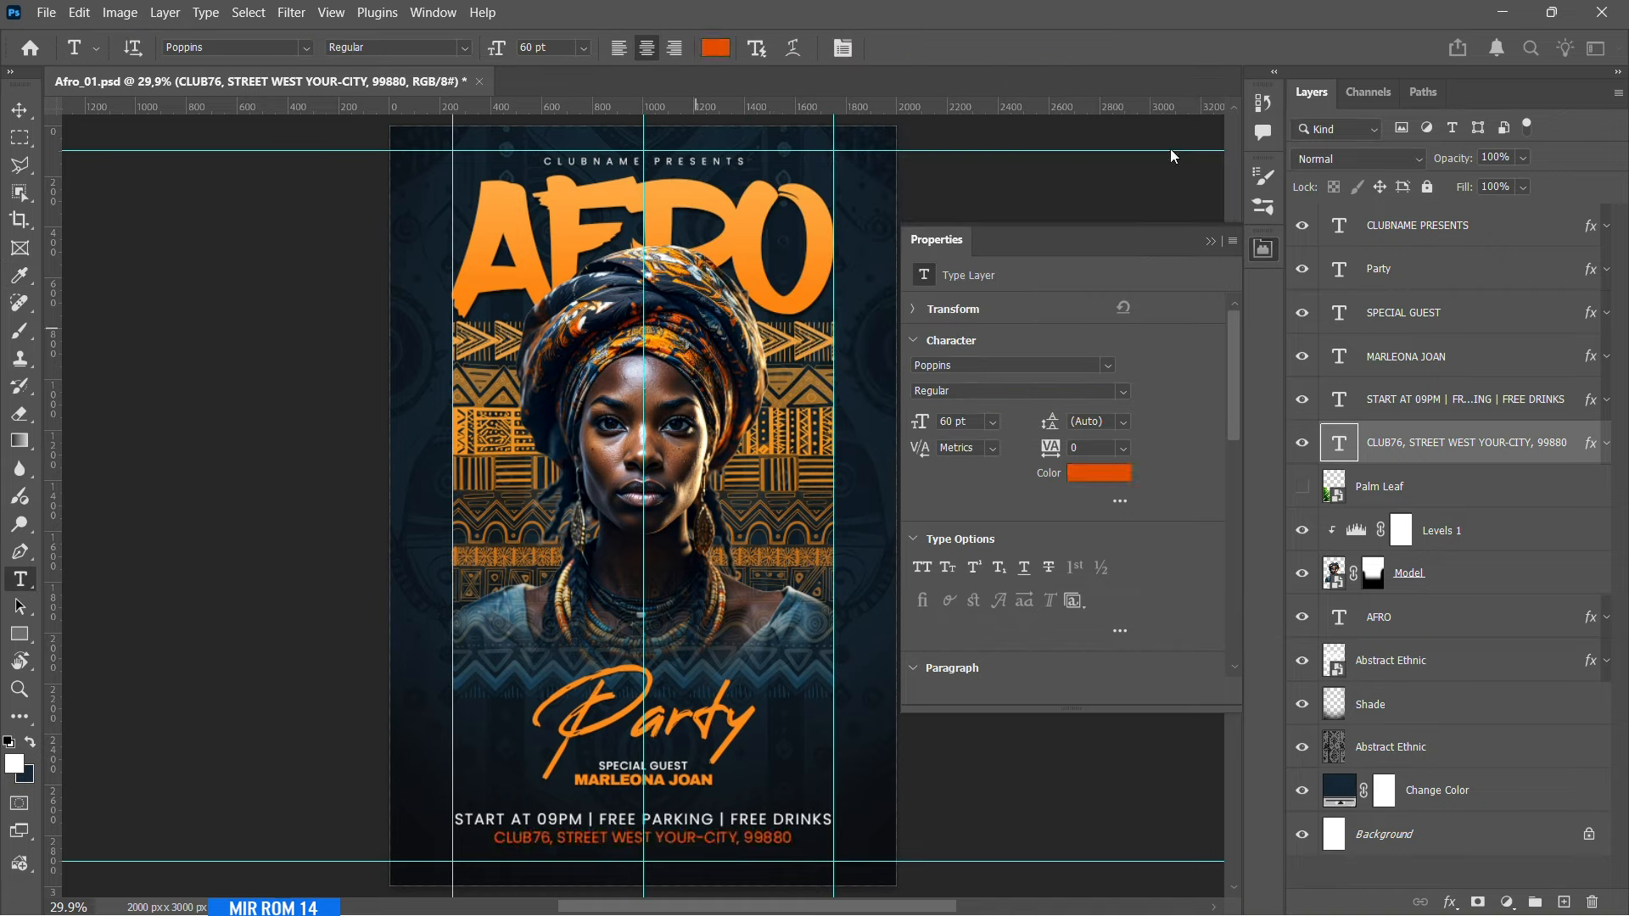
# - Recolour the START AT 09PM line with the orange ff9f34 sampled from the AFRO title
pyautogui.click(1467, 399)
pyautogui.click(1099, 472)
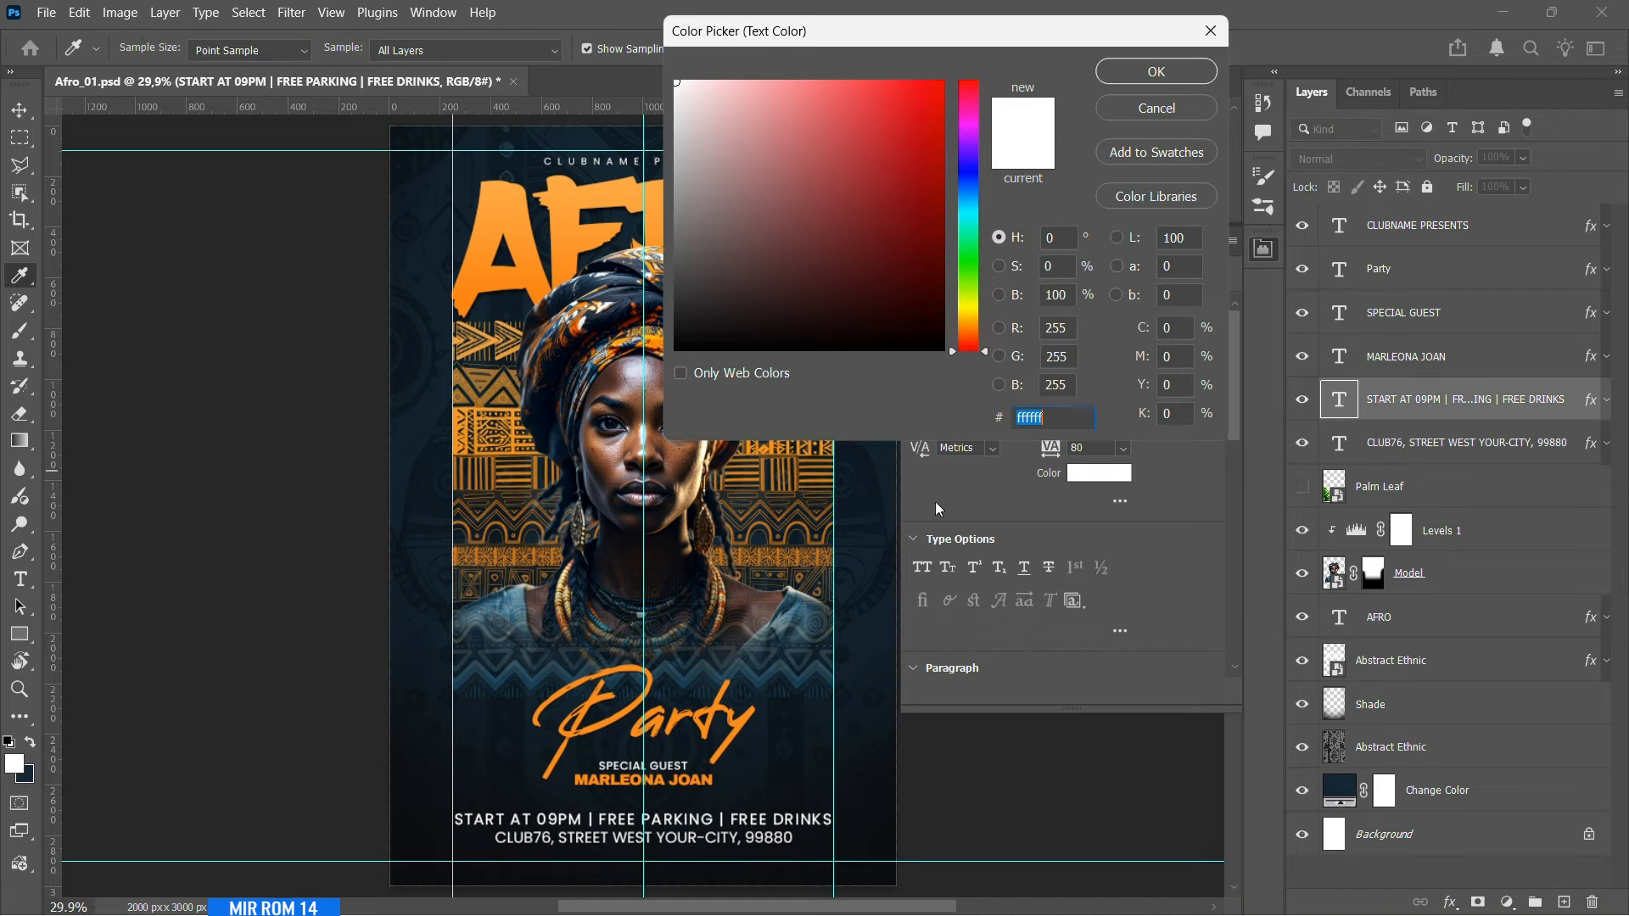
pyautogui.click(515, 221)
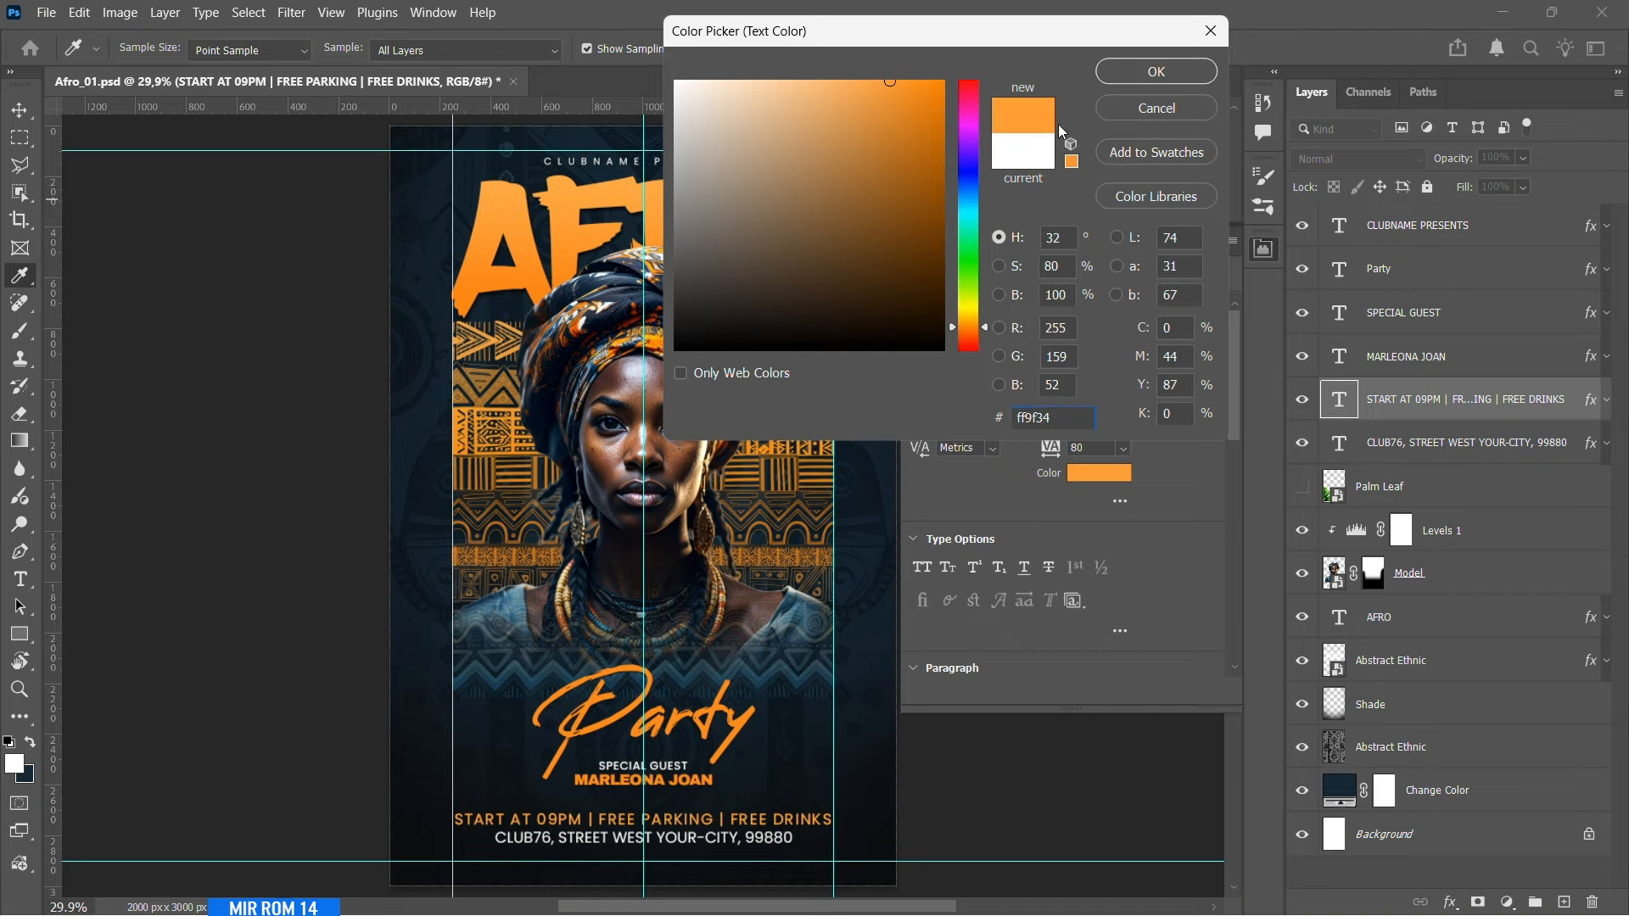
pyautogui.click(1156, 72)
pyautogui.click(1198, 241)
# - Group all text layers from CLUBNAME PRESENTS down to the address line as Texts and save the document
pyautogui.click(1467, 442)
pyautogui.keyDown('shift'); pyautogui.click(1422, 242); pyautogui.keyUp('shift')
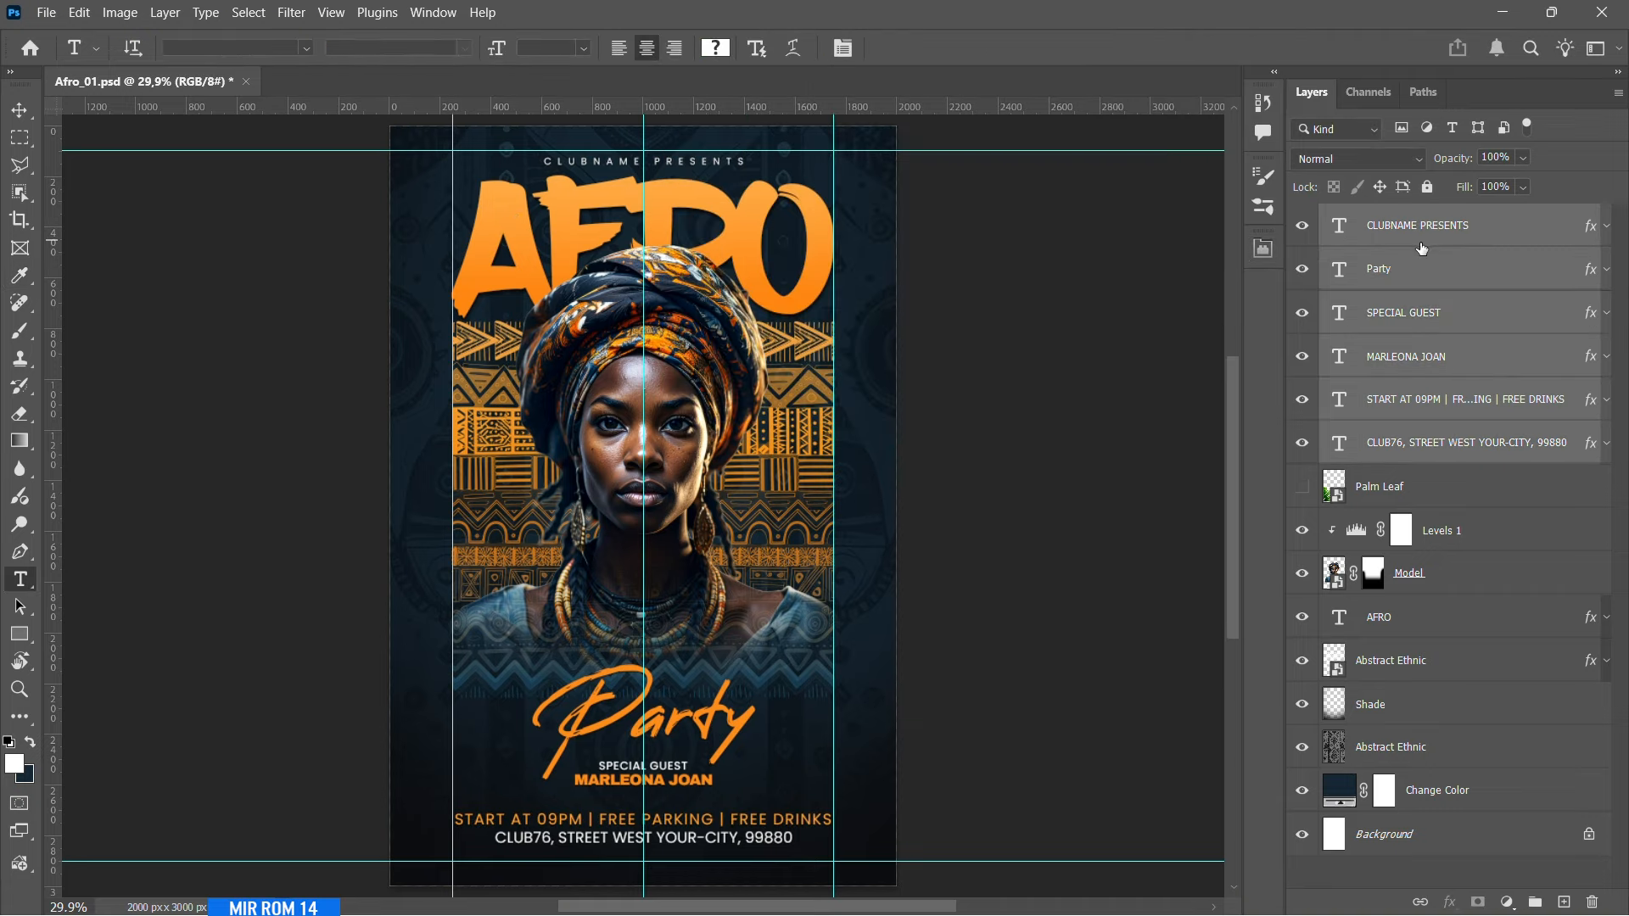
pyautogui.hotkey('ctrl', 'g')
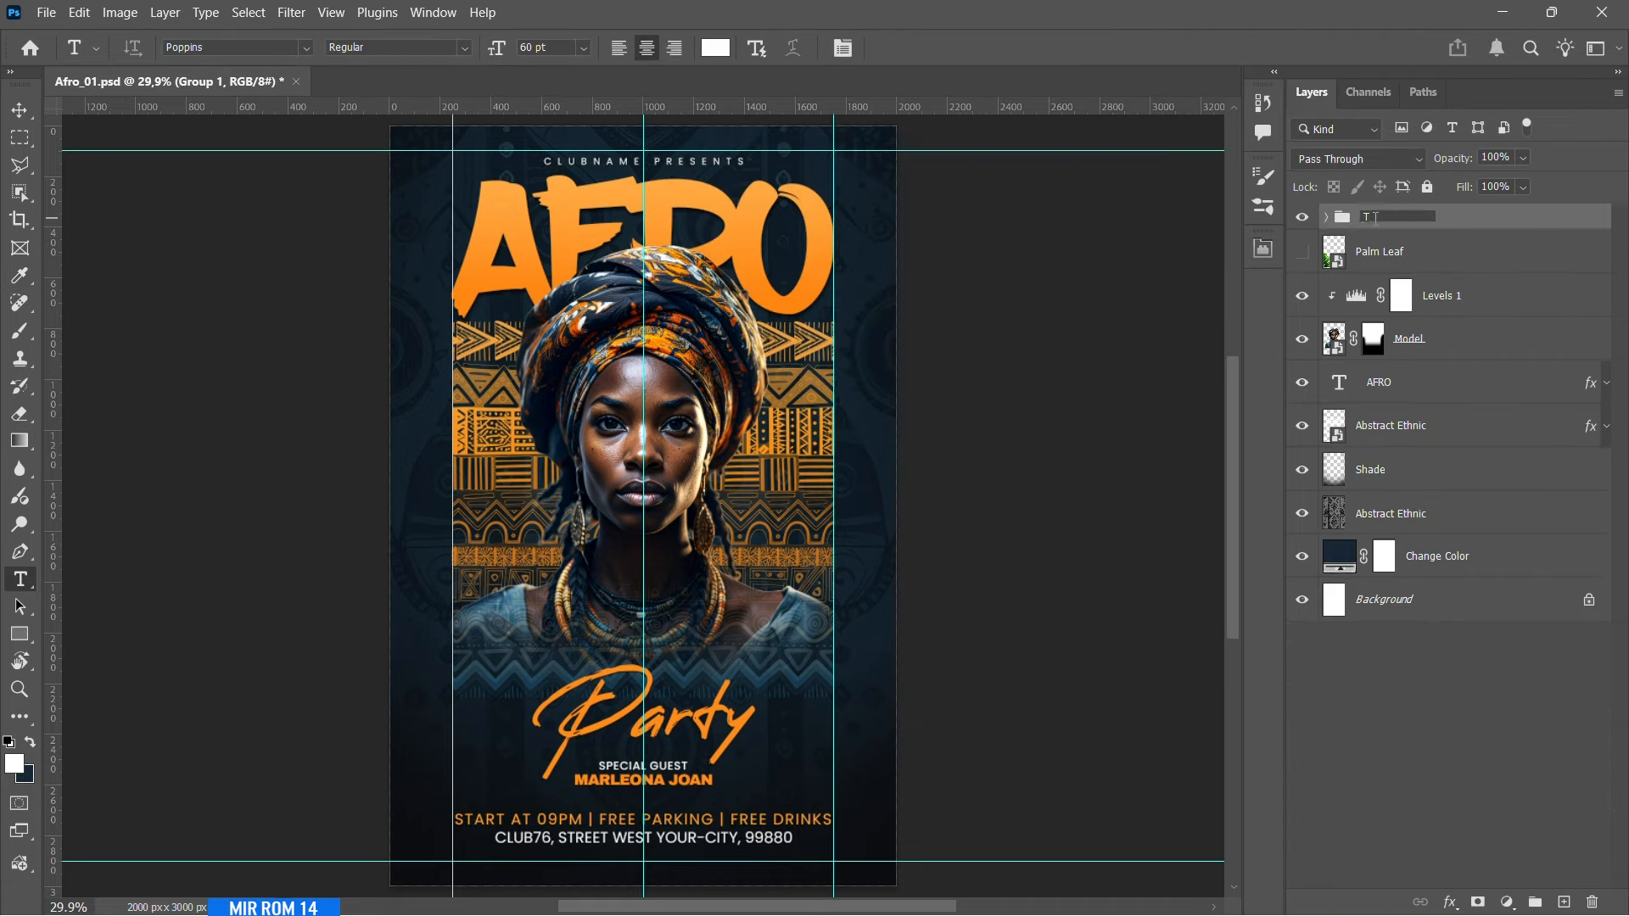
pyautogui.click(1376, 217)
pyautogui.write('Texts')
pyautogui.press('Return')
pyautogui.hotkey('ctrl', 's')
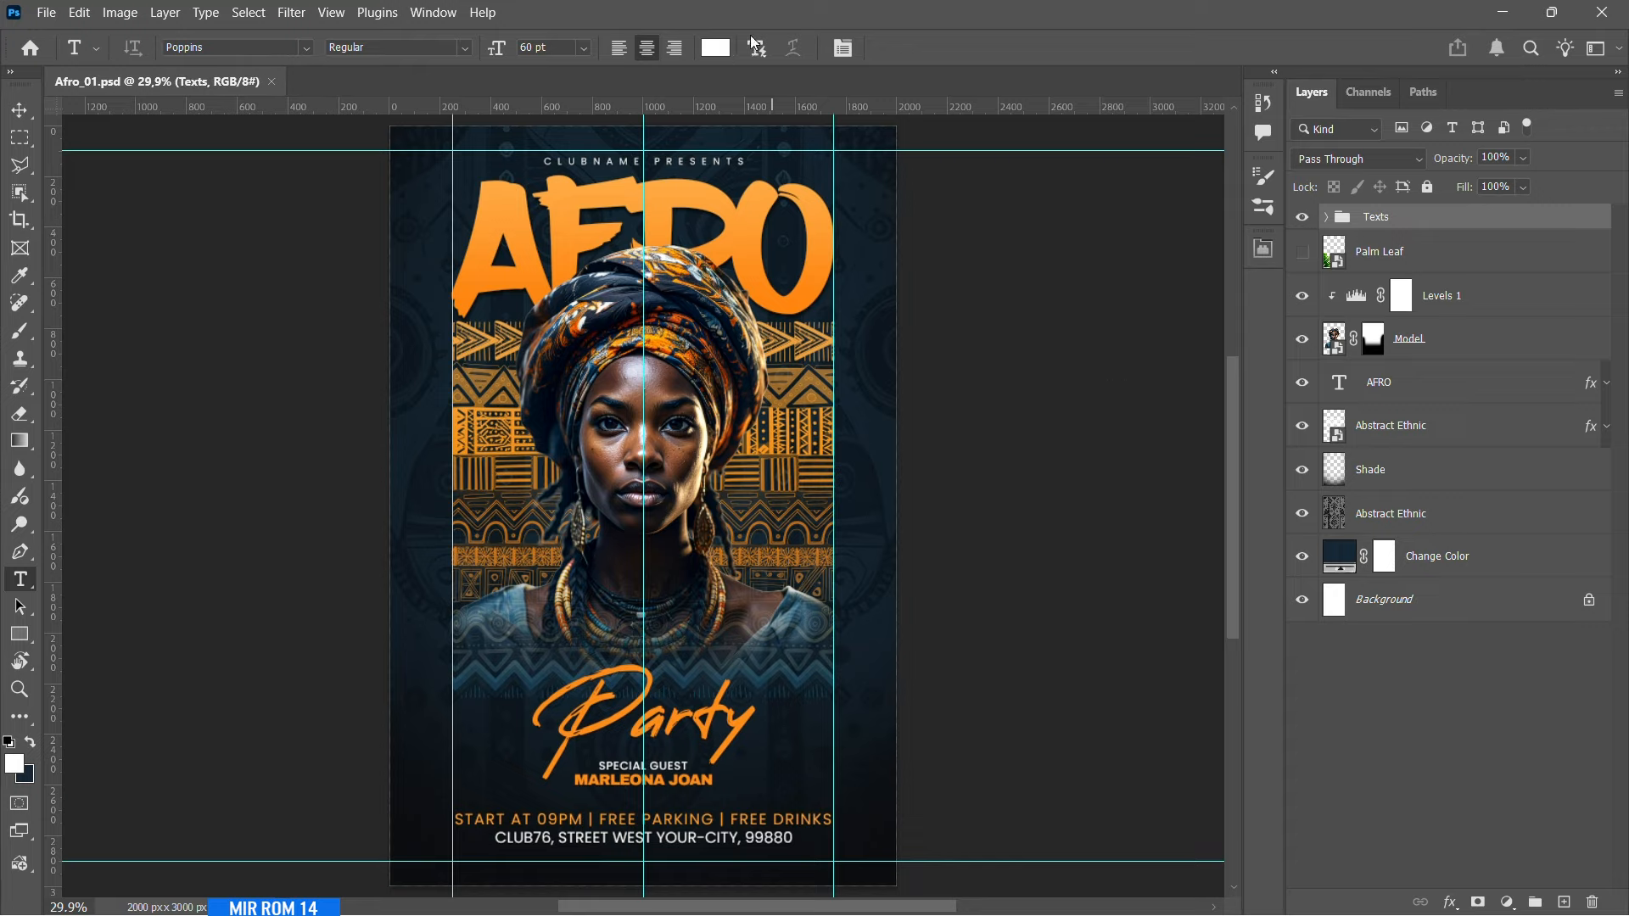
# - Show the Palm Leaf layer, rotate it about 56.48°, scale it down and place it at the poster's lower left edge
pyautogui.press('v')
pyautogui.hotkey('ctrl', '-')
pyautogui.click(1302, 251)
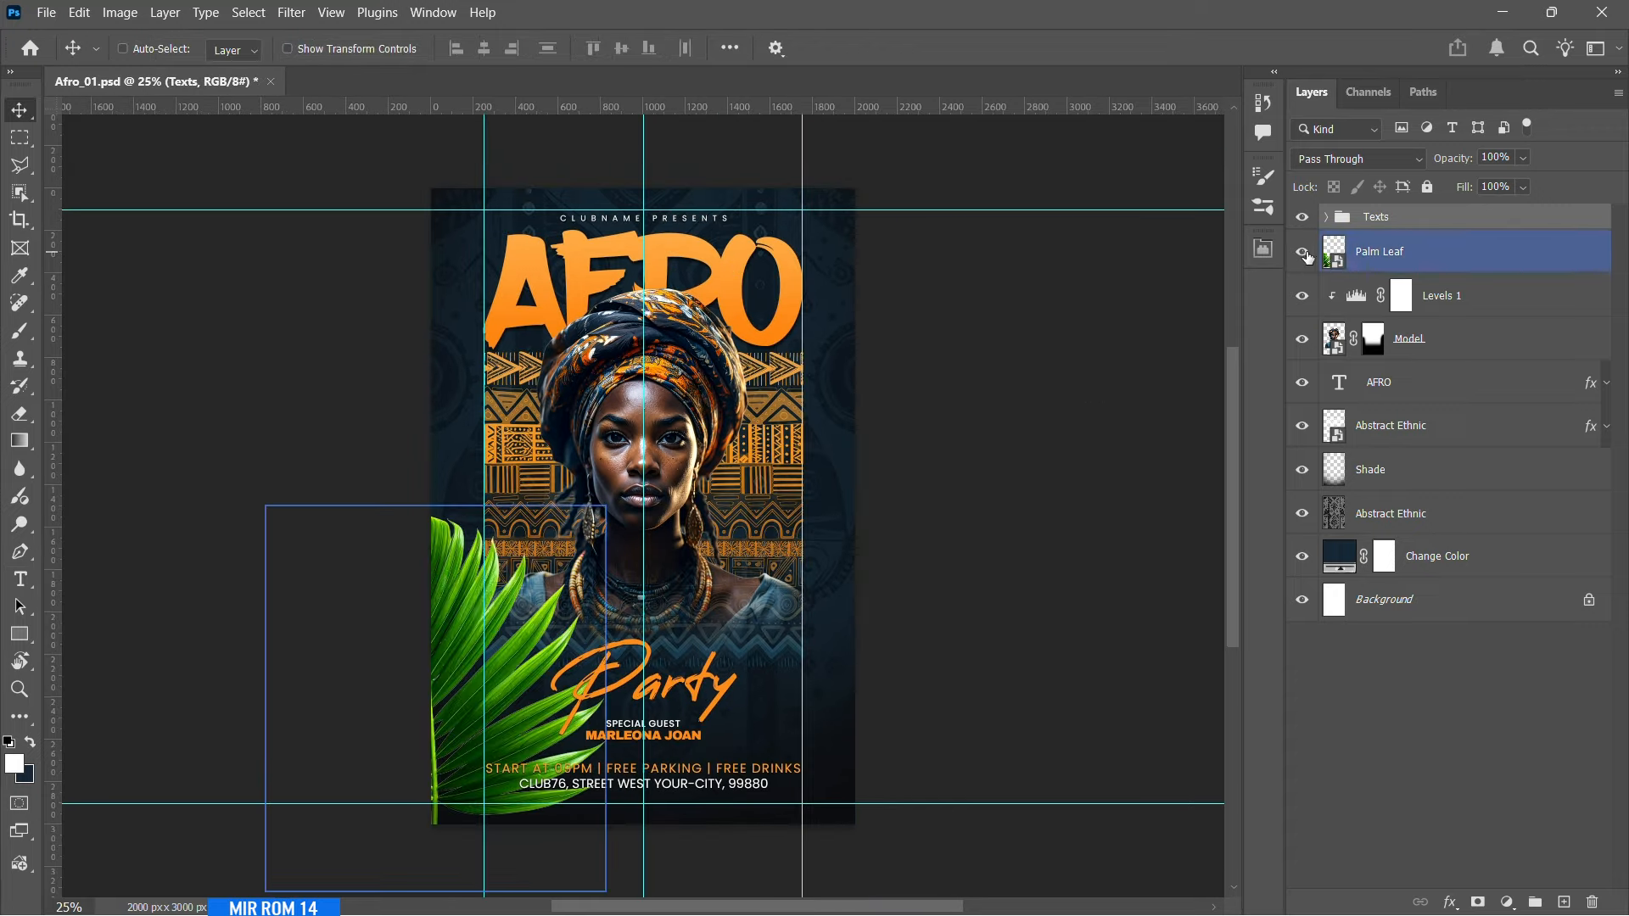
pyautogui.click(1374, 251)
pyautogui.hotkey('ctrl', 't')
pyautogui.moveTo(533, 499); pyautogui.dragTo(660, 670)
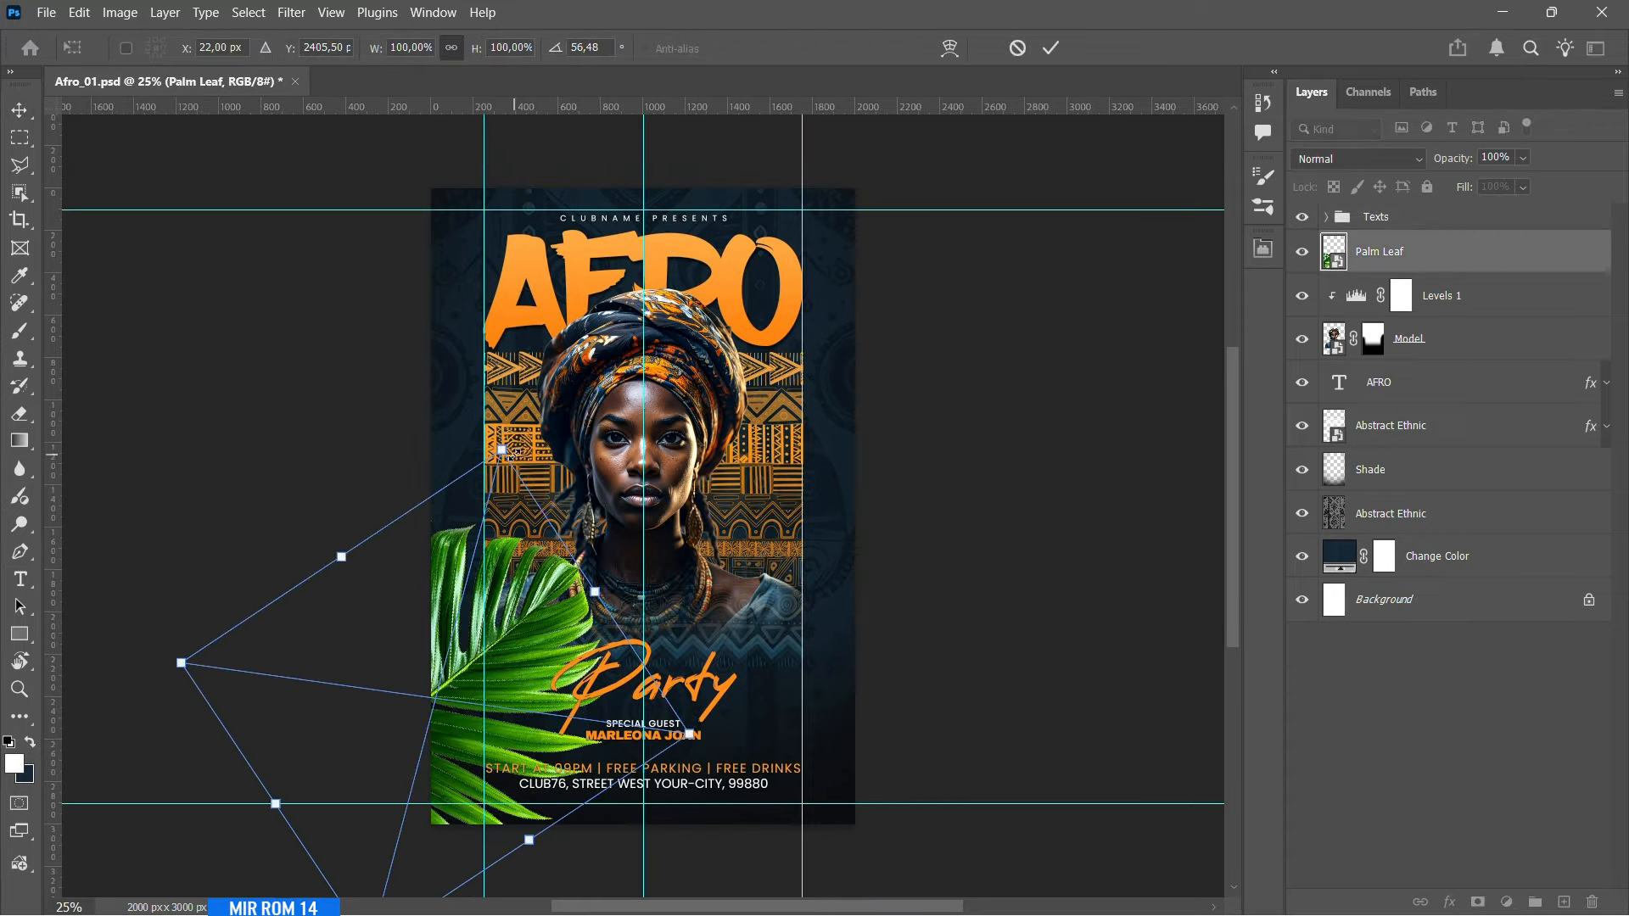
pyautogui.moveTo(514, 455); pyautogui.dragTo(448, 573)
pyautogui.moveTo(444, 655); pyautogui.dragTo(481, 631)
pyautogui.moveTo(375, 875); pyautogui.dragTo(374, 860)
pyautogui.press('Return')
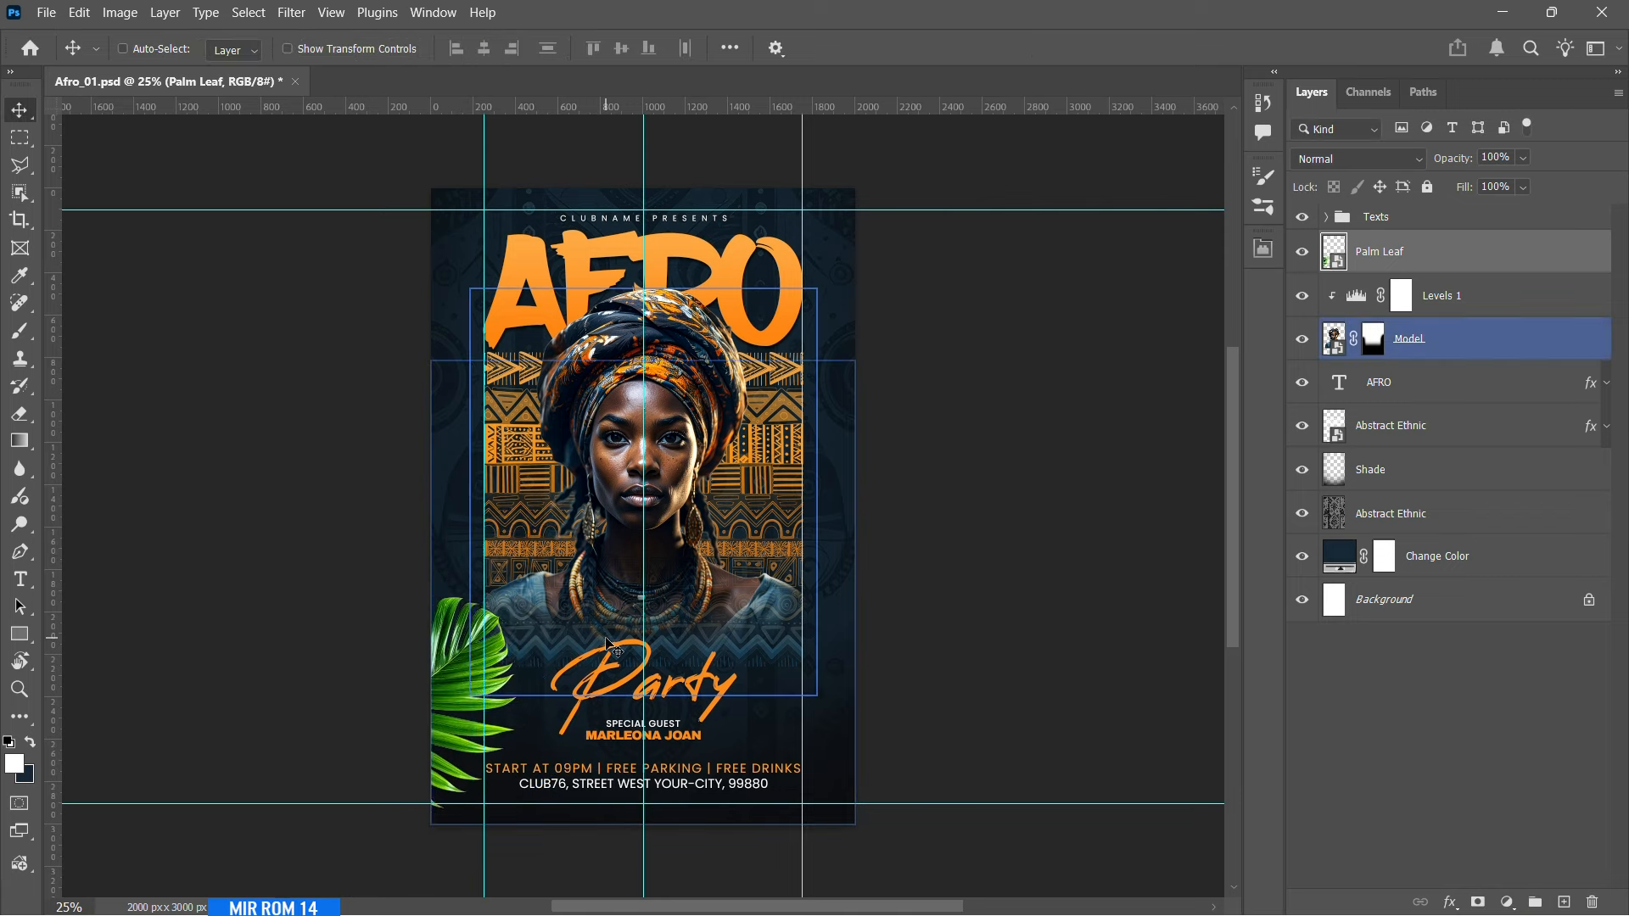
# - Try shrinking and shifting the palm leaf further, and undo the last transforms
pyautogui.hotkey('ctrl', 't')
pyautogui.press('Return')
pyautogui.moveTo(569, 724); pyautogui.dragTo(572, 720)
pyautogui.hotkey('ctrl', 't')
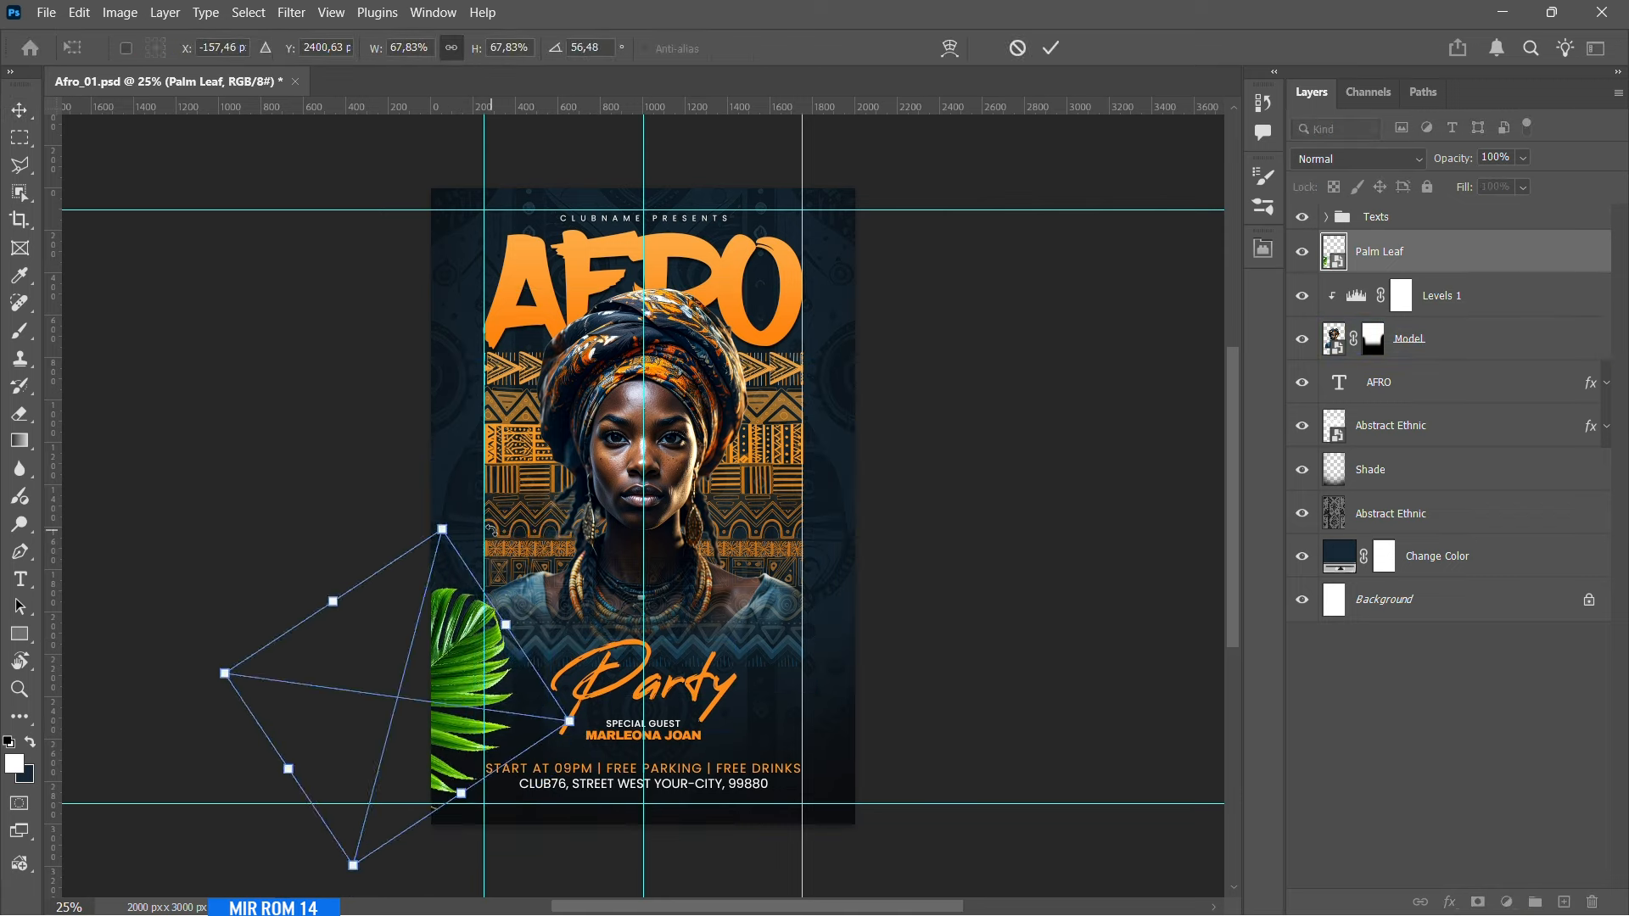
pyautogui.moveTo(554, 568); pyautogui.dragTo(535, 548)
pyautogui.press('Return')
pyautogui.hotkey('ctrl', 'z')
pyautogui.hotkey('ctrl', 'z')
pyautogui.hotkey('ctrl', 'z')
pyautogui.hotkey('ctrl', 'z')
pyautogui.hotkey('ctrl', 'z')
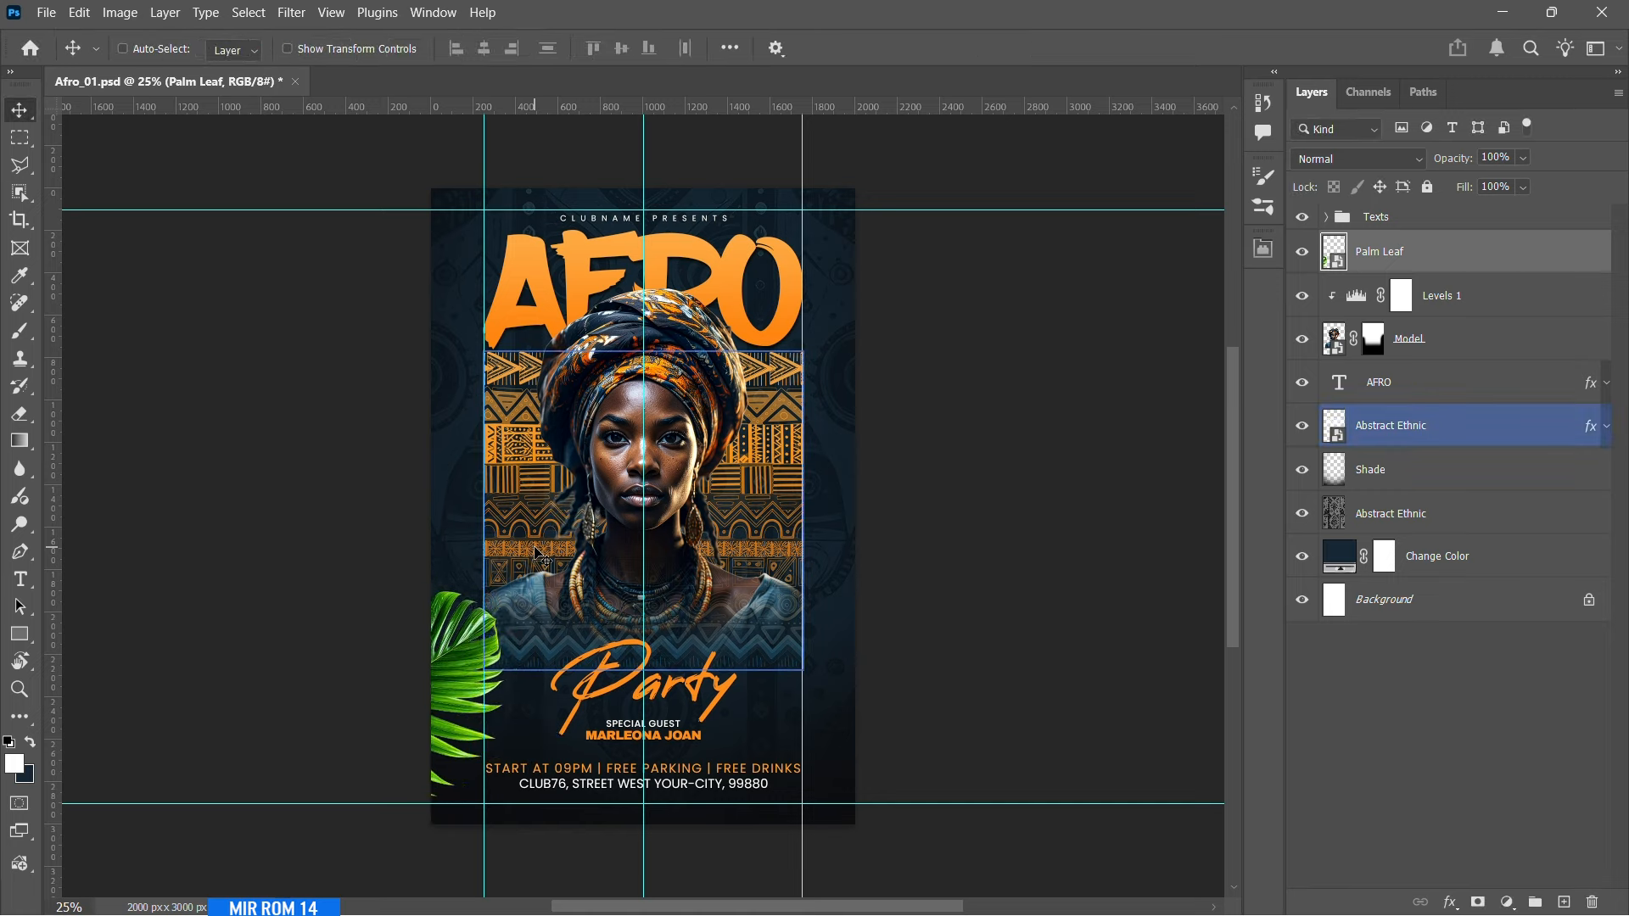
# - Resize the palm leaf, rotate it to about 59.72° and place it at the poster's lower left edge beside the event text
pyautogui.hotkey('ctrl', 't')
pyautogui.press('Return')
pyautogui.moveTo(553, 724); pyautogui.dragTo(582, 719)
pyautogui.moveTo(974, 452); pyautogui.dragTo(989, 454)
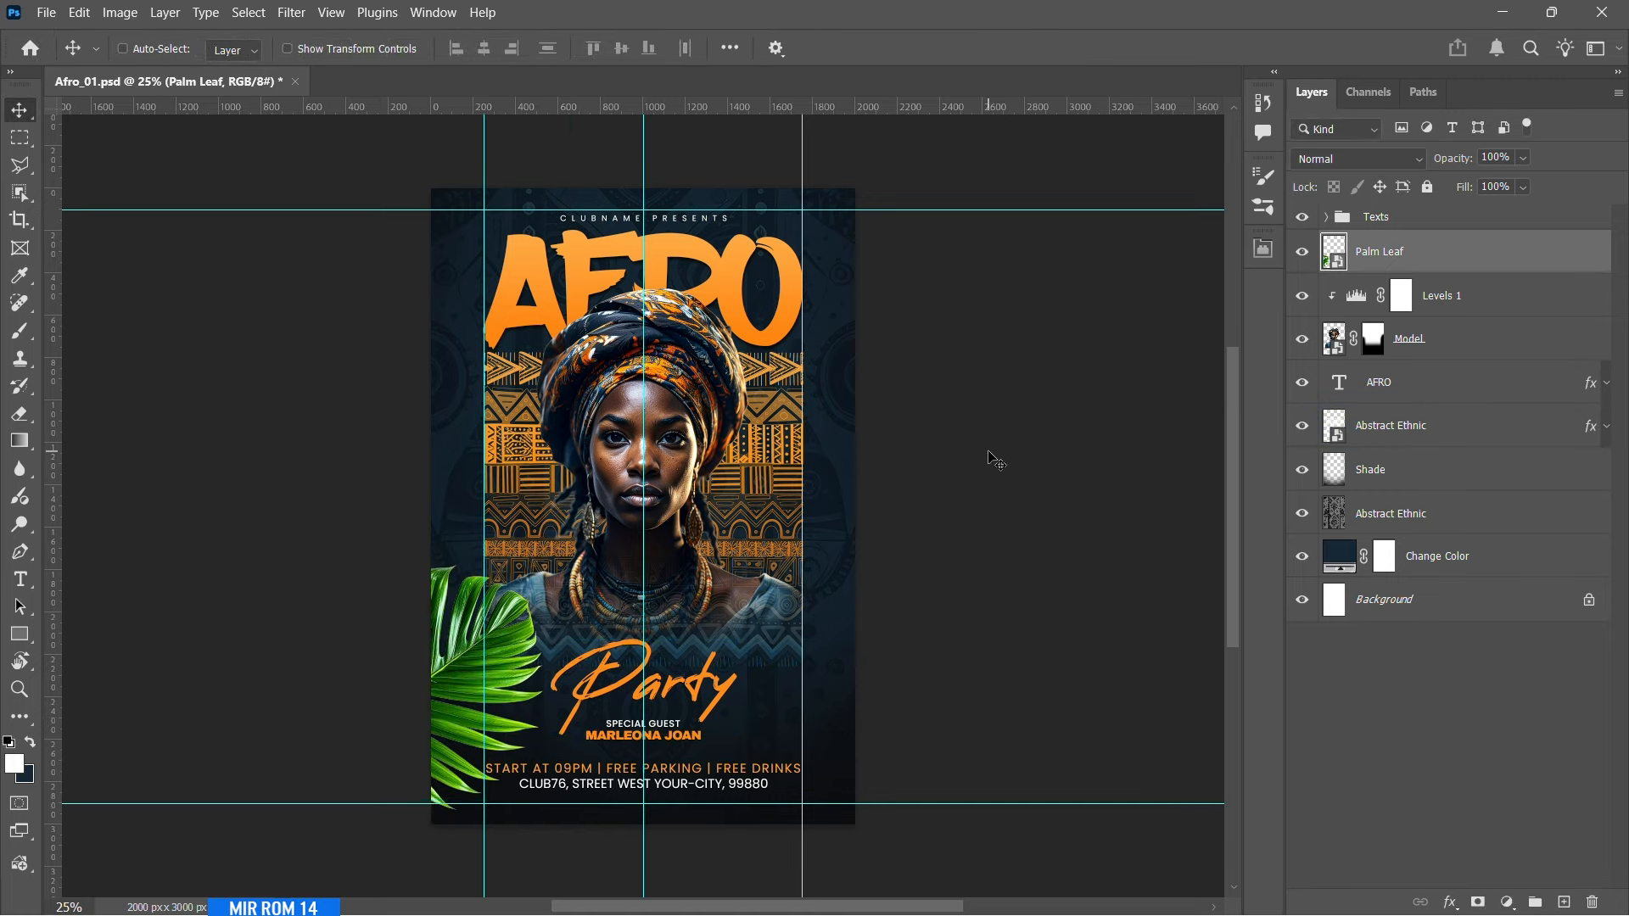
pyautogui.hotkey('ctrl', 't')
pyautogui.moveTo(601, 727); pyautogui.dragTo(593, 725)
pyautogui.moveTo(472, 518); pyautogui.dragTo(468, 531)
pyautogui.moveTo(360, 862); pyautogui.dragTo(361, 856)
pyautogui.press('Return')
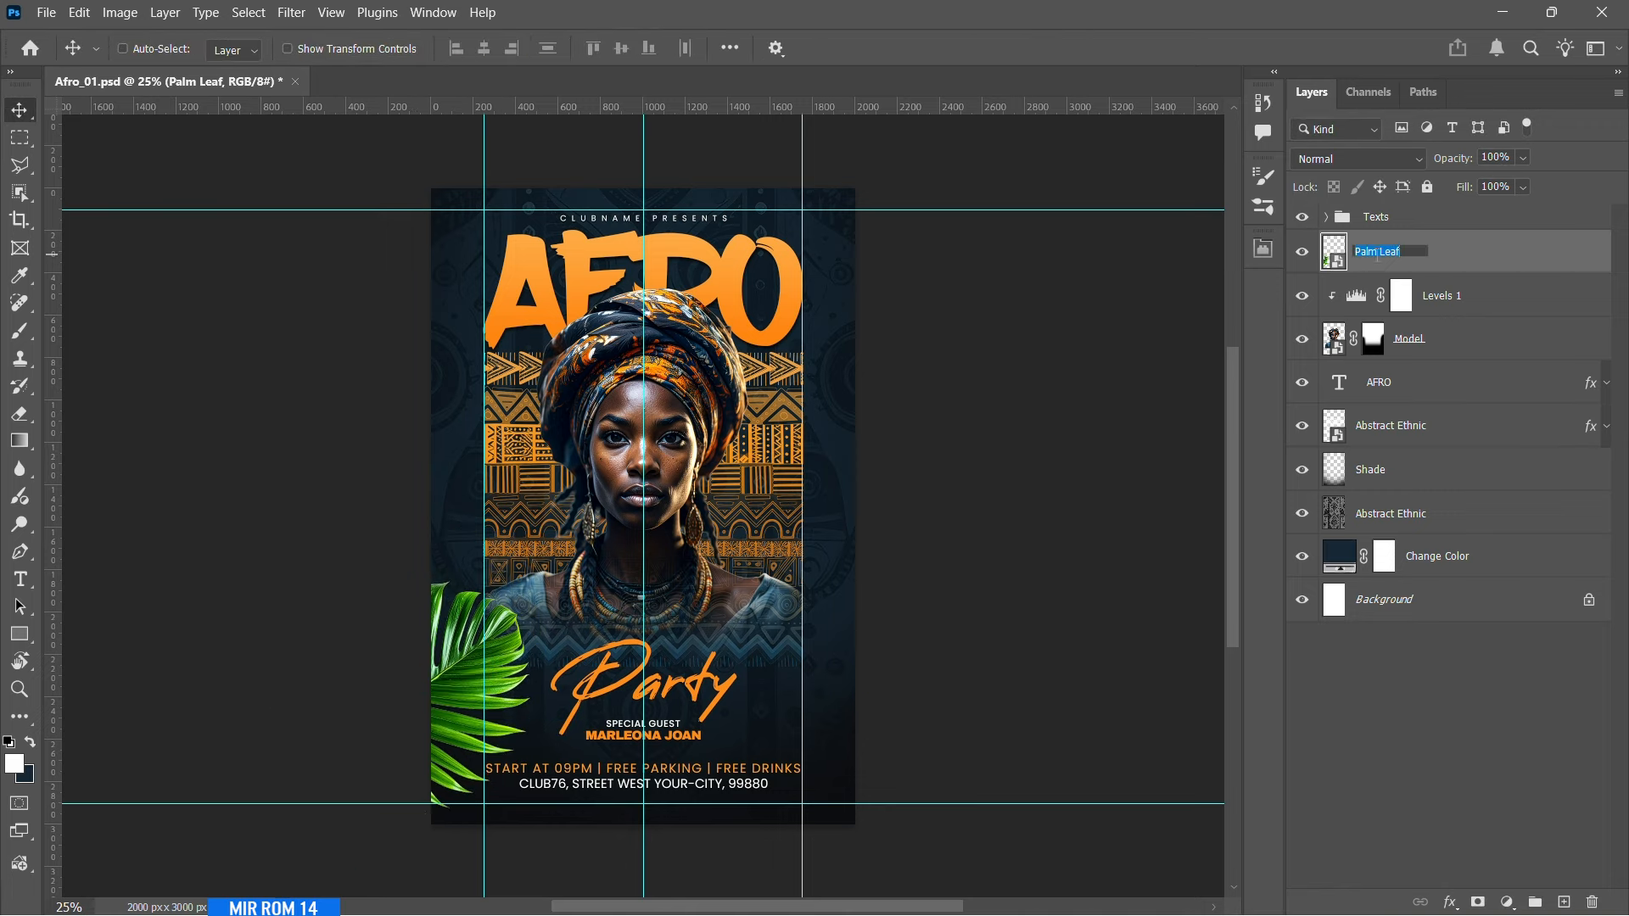
# - Add a Levels adjustment clipped to Palm Leaf with input black 20, midtones 0.93 and output white 229
pyautogui.click(1507, 901)
pyautogui.click(1491, 570)
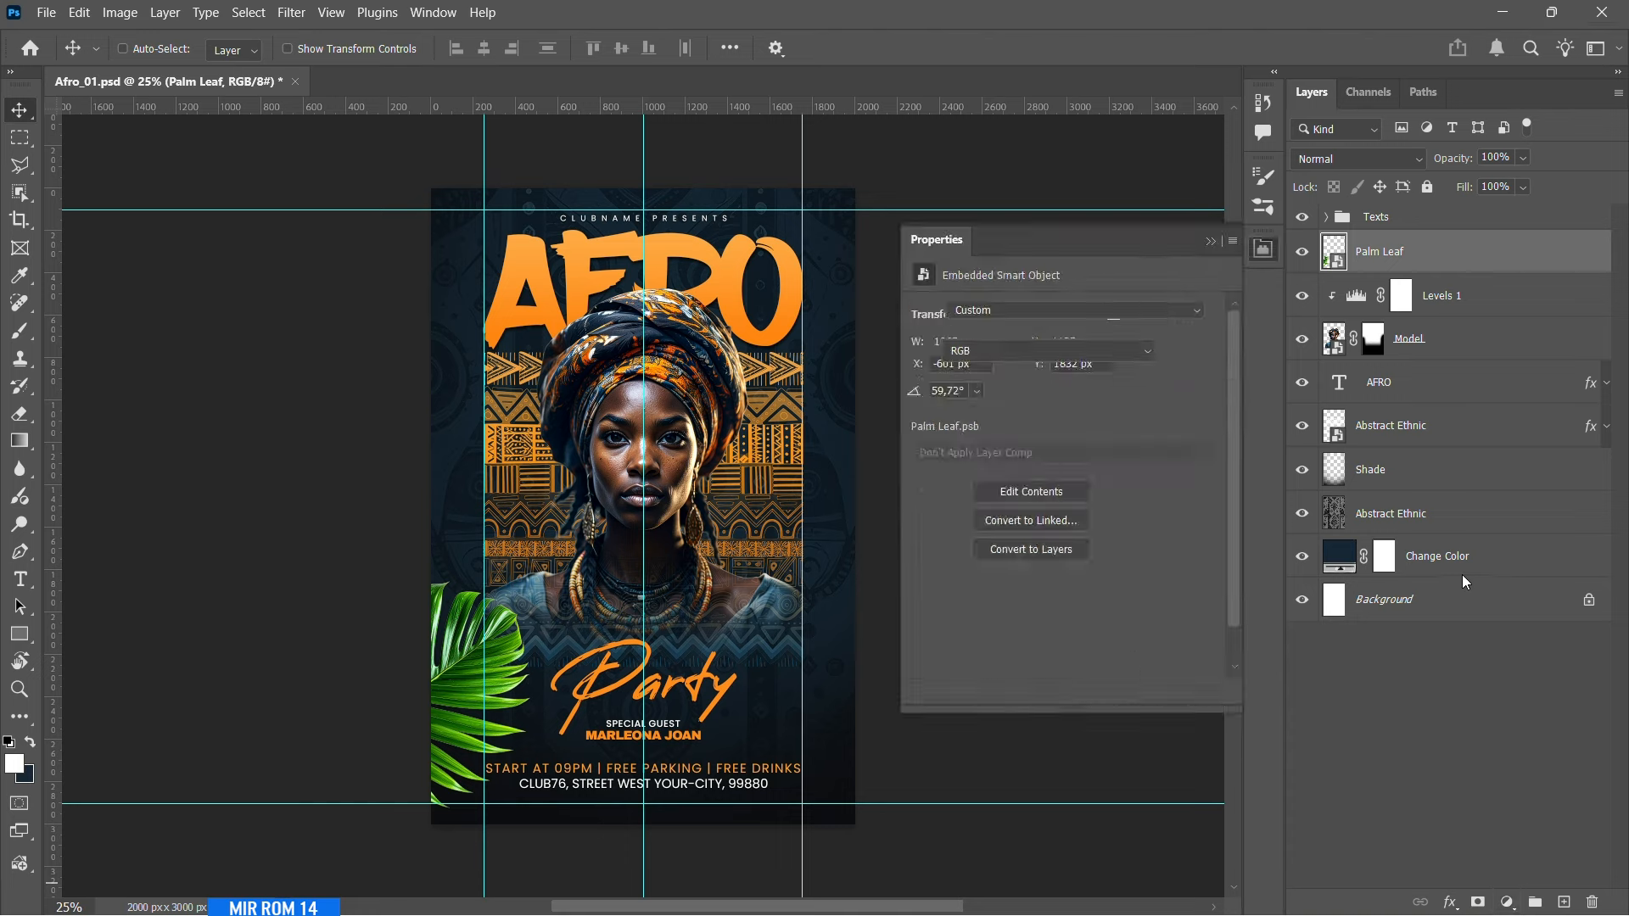
pyautogui.click(1081, 691)
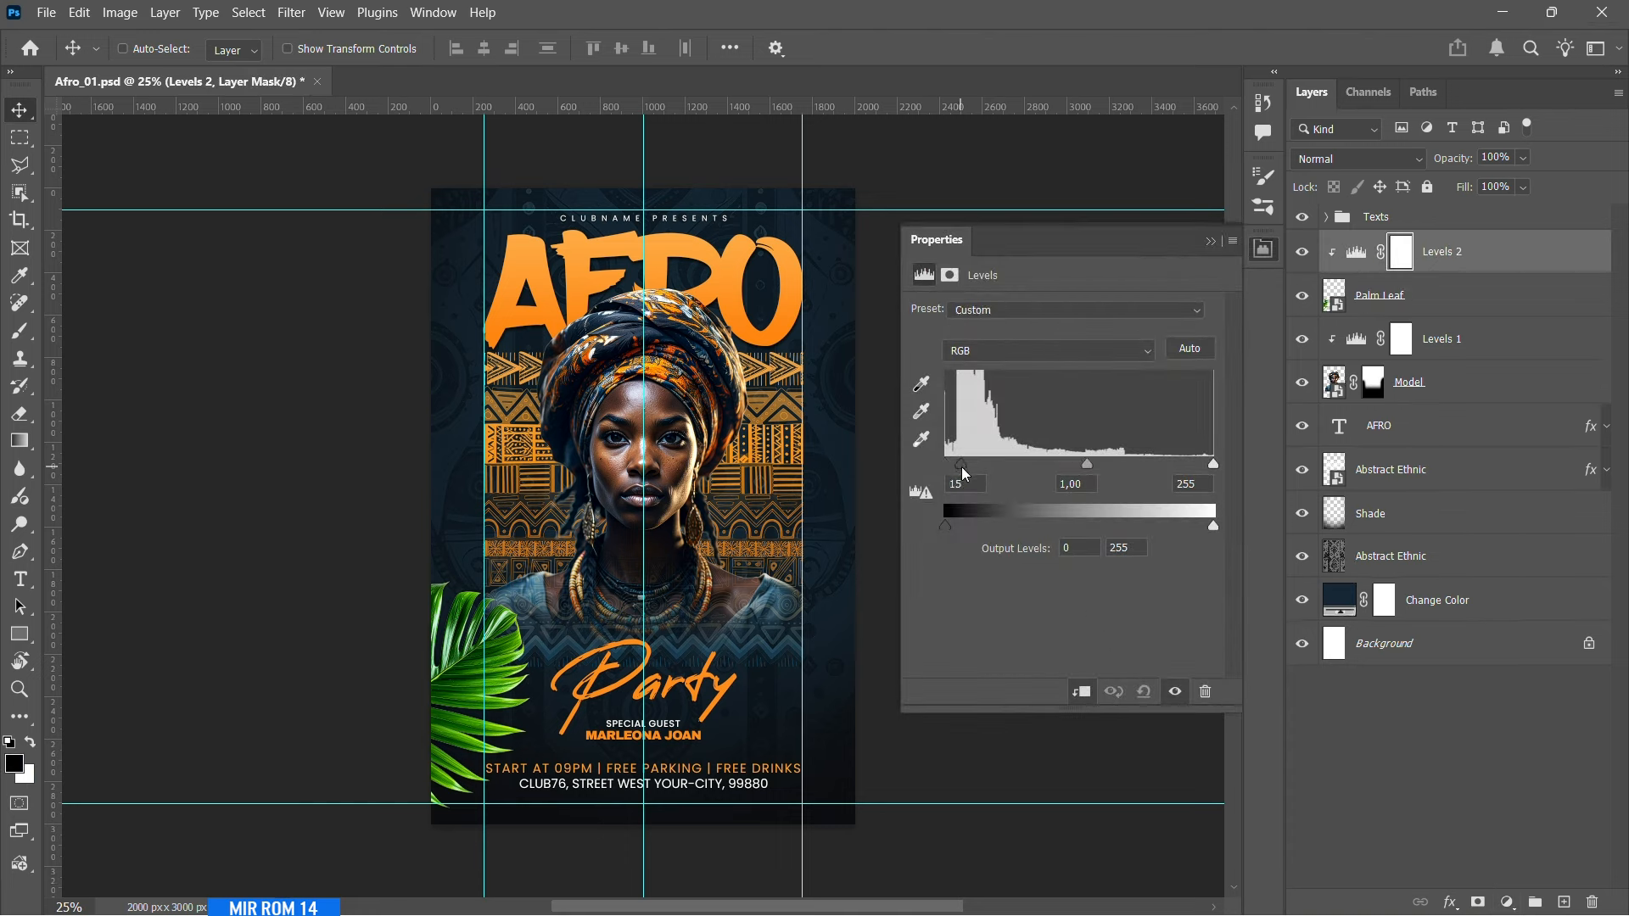
pyautogui.press('Down')
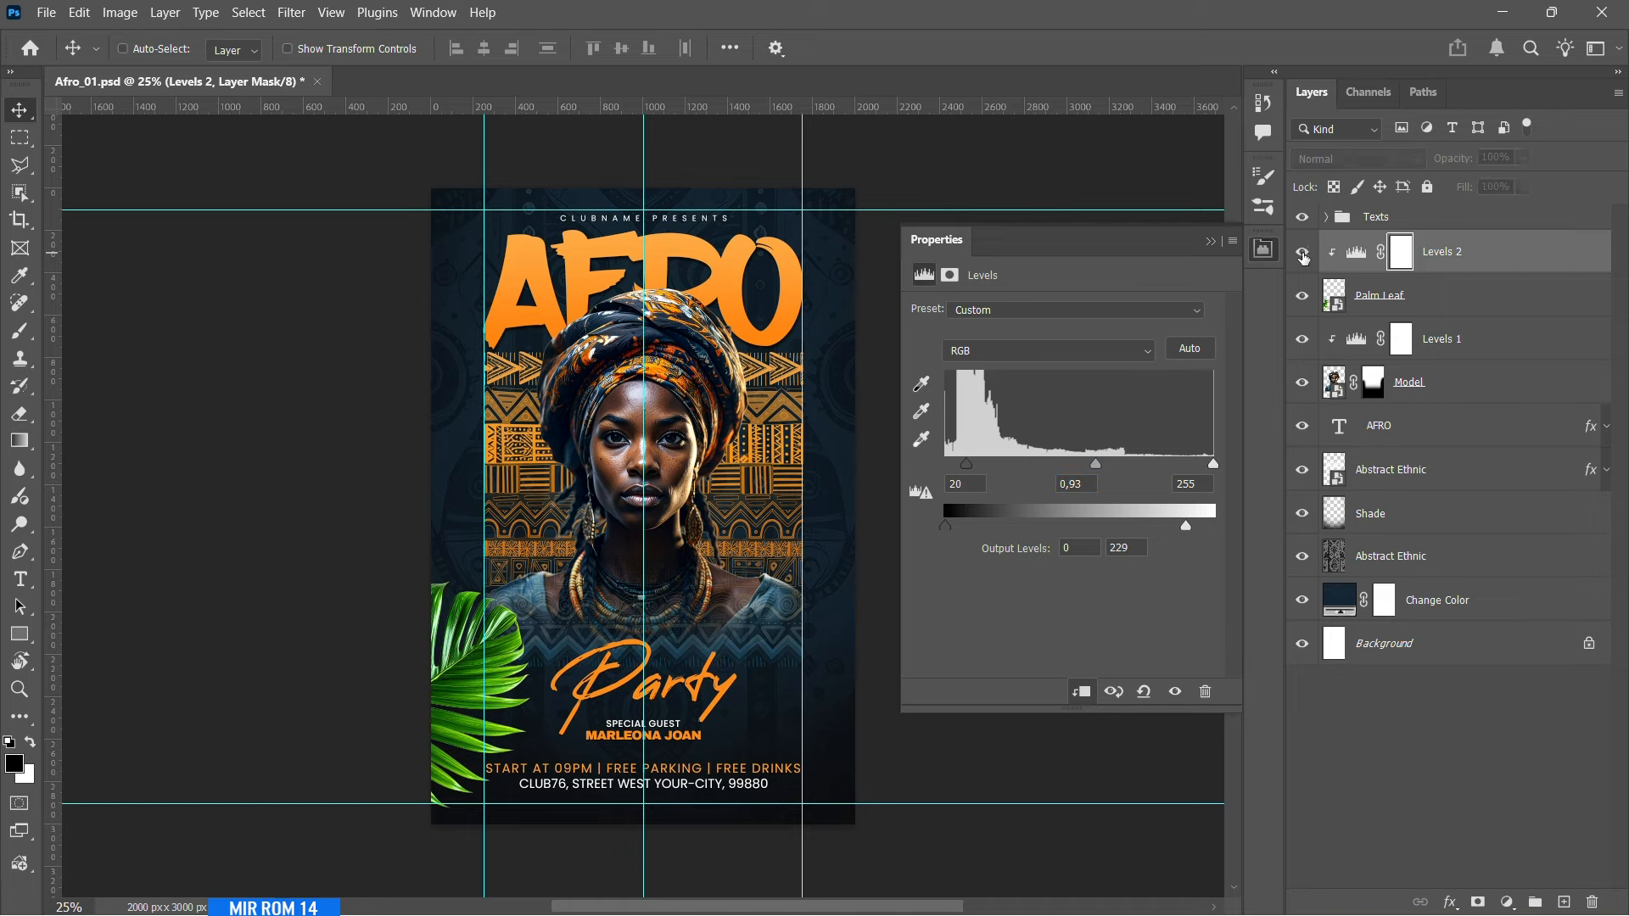
pyautogui.click(1211, 242)
# - Group the Palm Leaf layer with its Levels 2 adjustment and name the group Palm Leaf
pyautogui.click(1412, 304)
pyautogui.keyDown('ctrl'); pyautogui.click(1444, 265); pyautogui.keyUp('ctrl')
pyautogui.hotkey('ctrl', 'g')
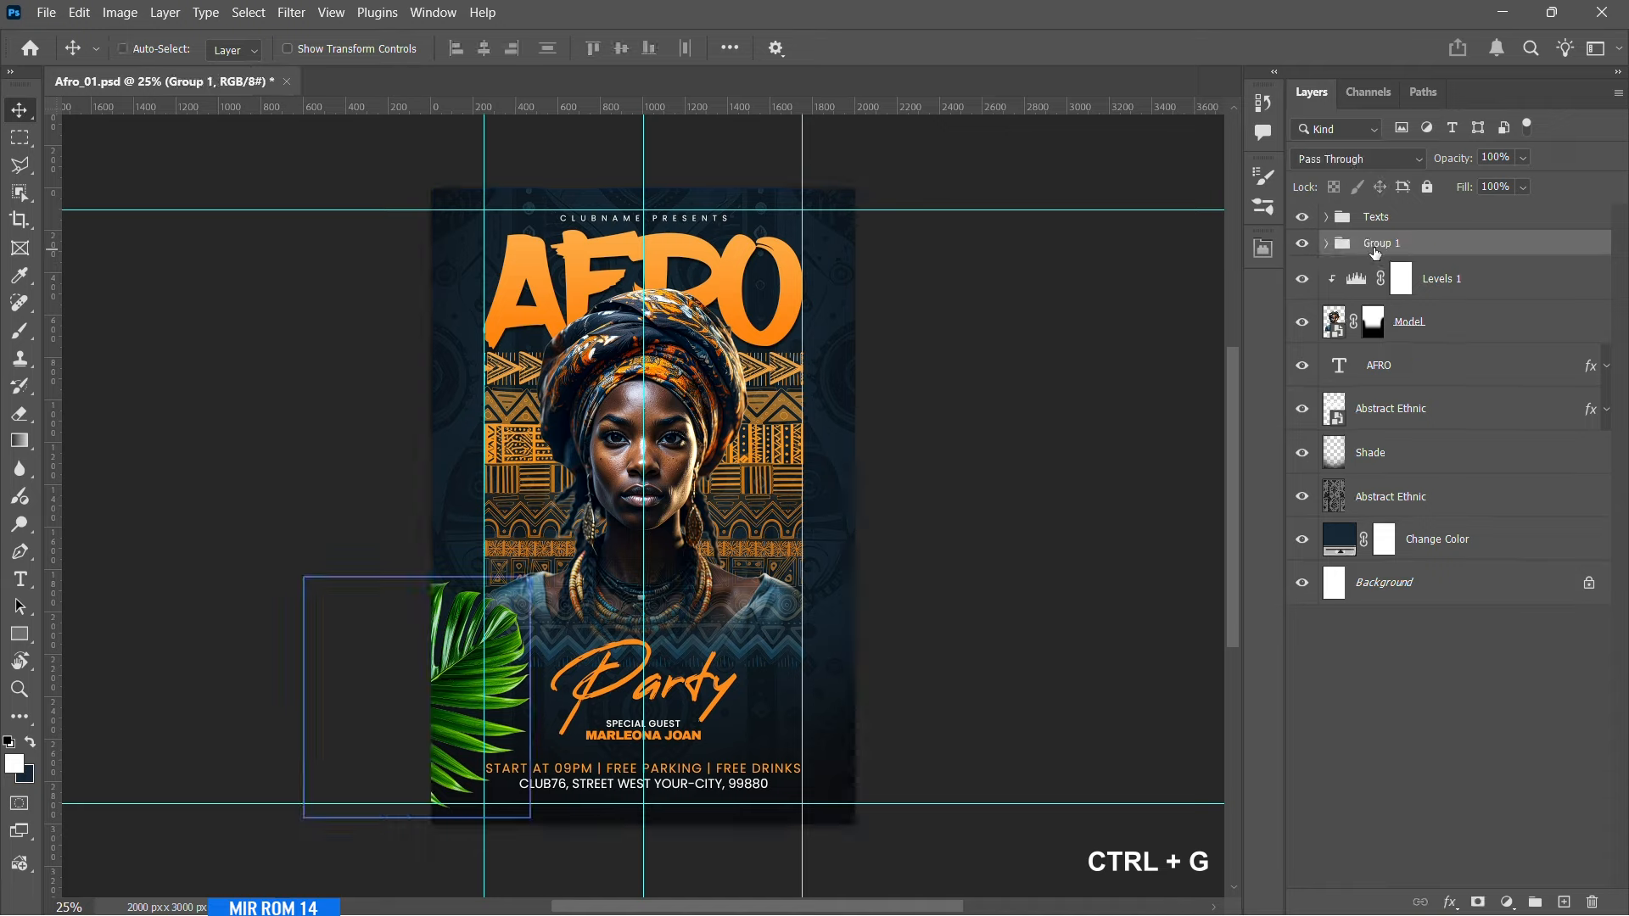
pyautogui.doubleClick(1379, 245)
pyautogui.write('Palm Leaf')
pyautogui.press('Return')
# - Duplicate the Palm Leaf group, flip the copy horizontally and place it at the poster's lower right edge
pyautogui.hotkey('ctrl', 'j')
pyautogui.hotkey('ctrl', 't')
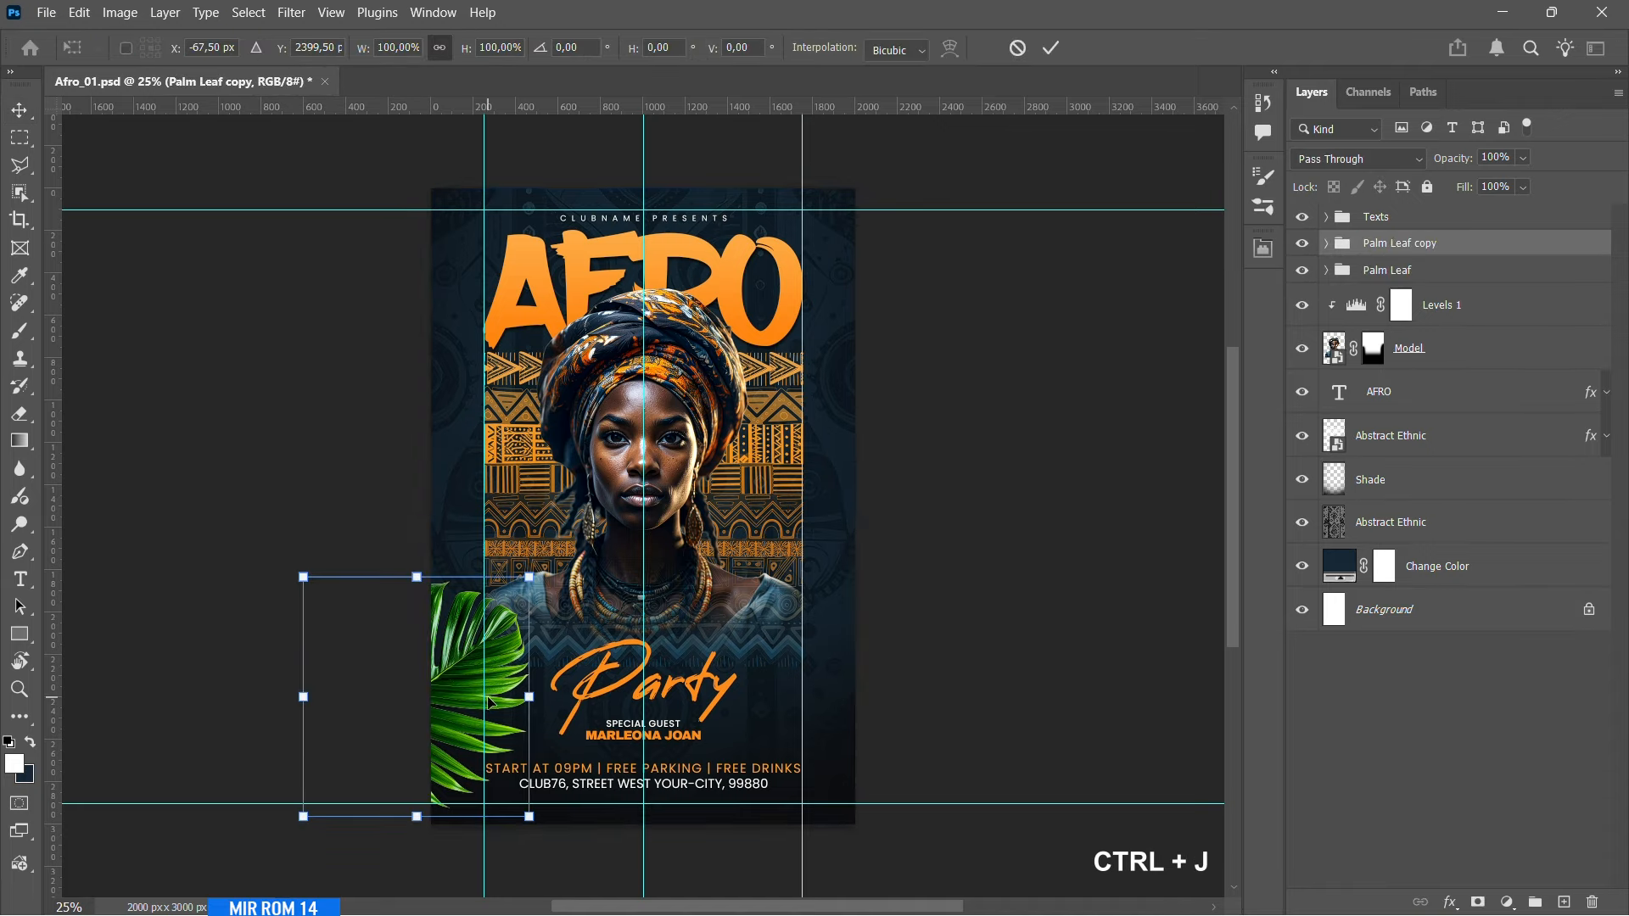
pyautogui.click(1051, 48)
pyautogui.moveTo(485, 688); pyautogui.dragTo(516, 687)
pyautogui.moveTo(478, 691); pyautogui.dragTo(918, 710)
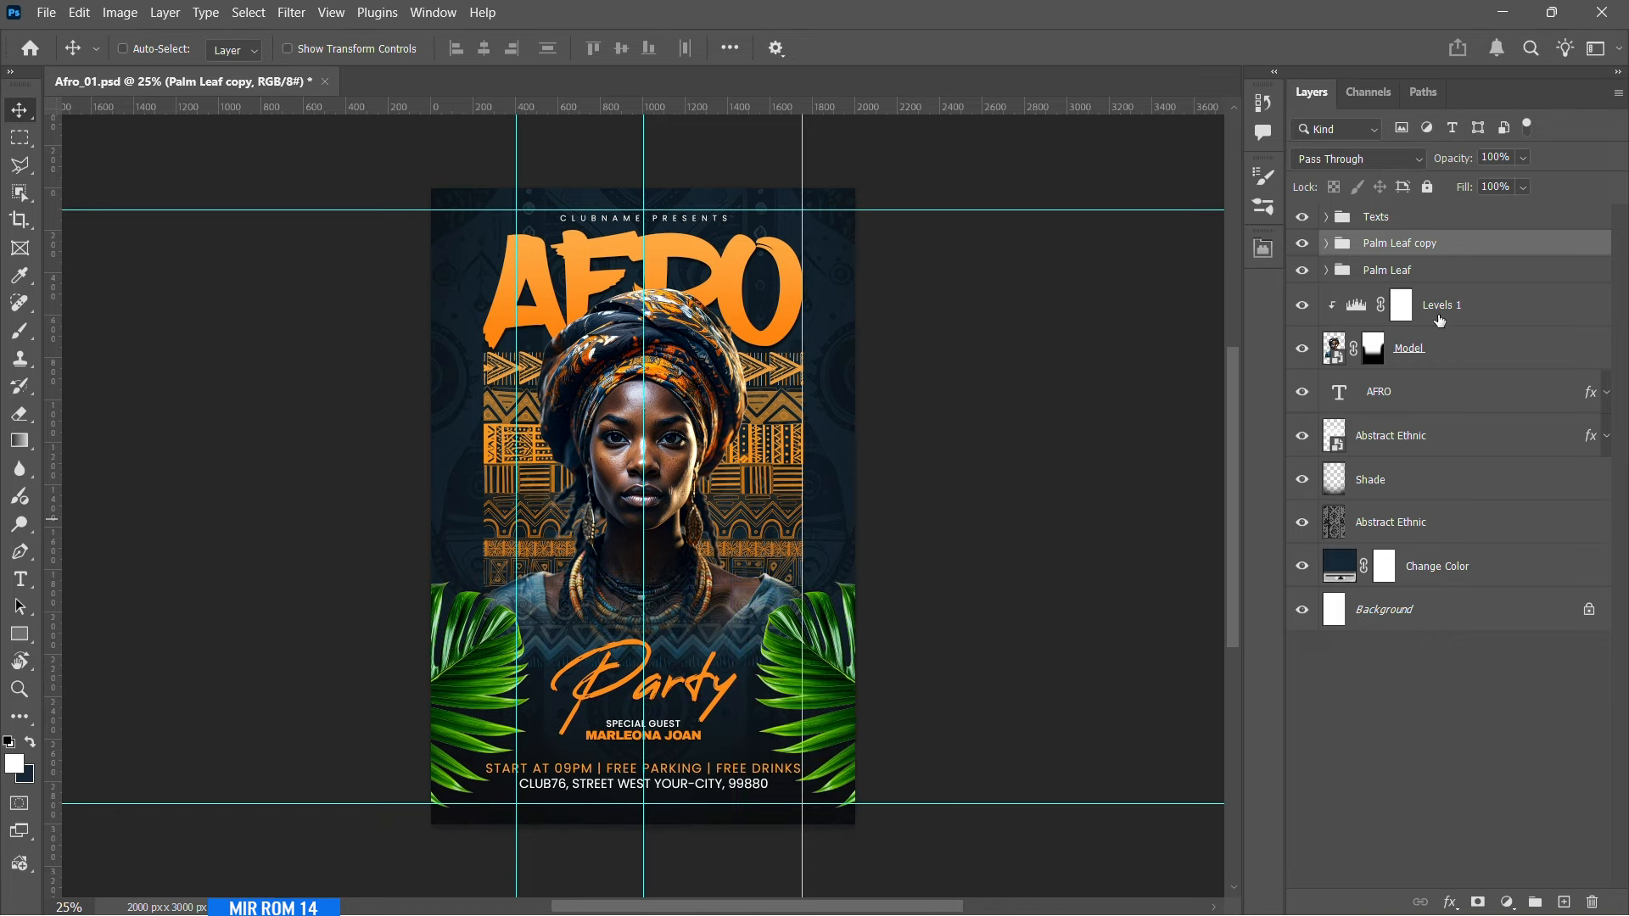
# - Select the Texts group, hide the guides and save the document
pyautogui.click(1434, 218)
pyautogui.hotkey('ctrl', ';')
pyautogui.scroll(-1, 1063, 459)
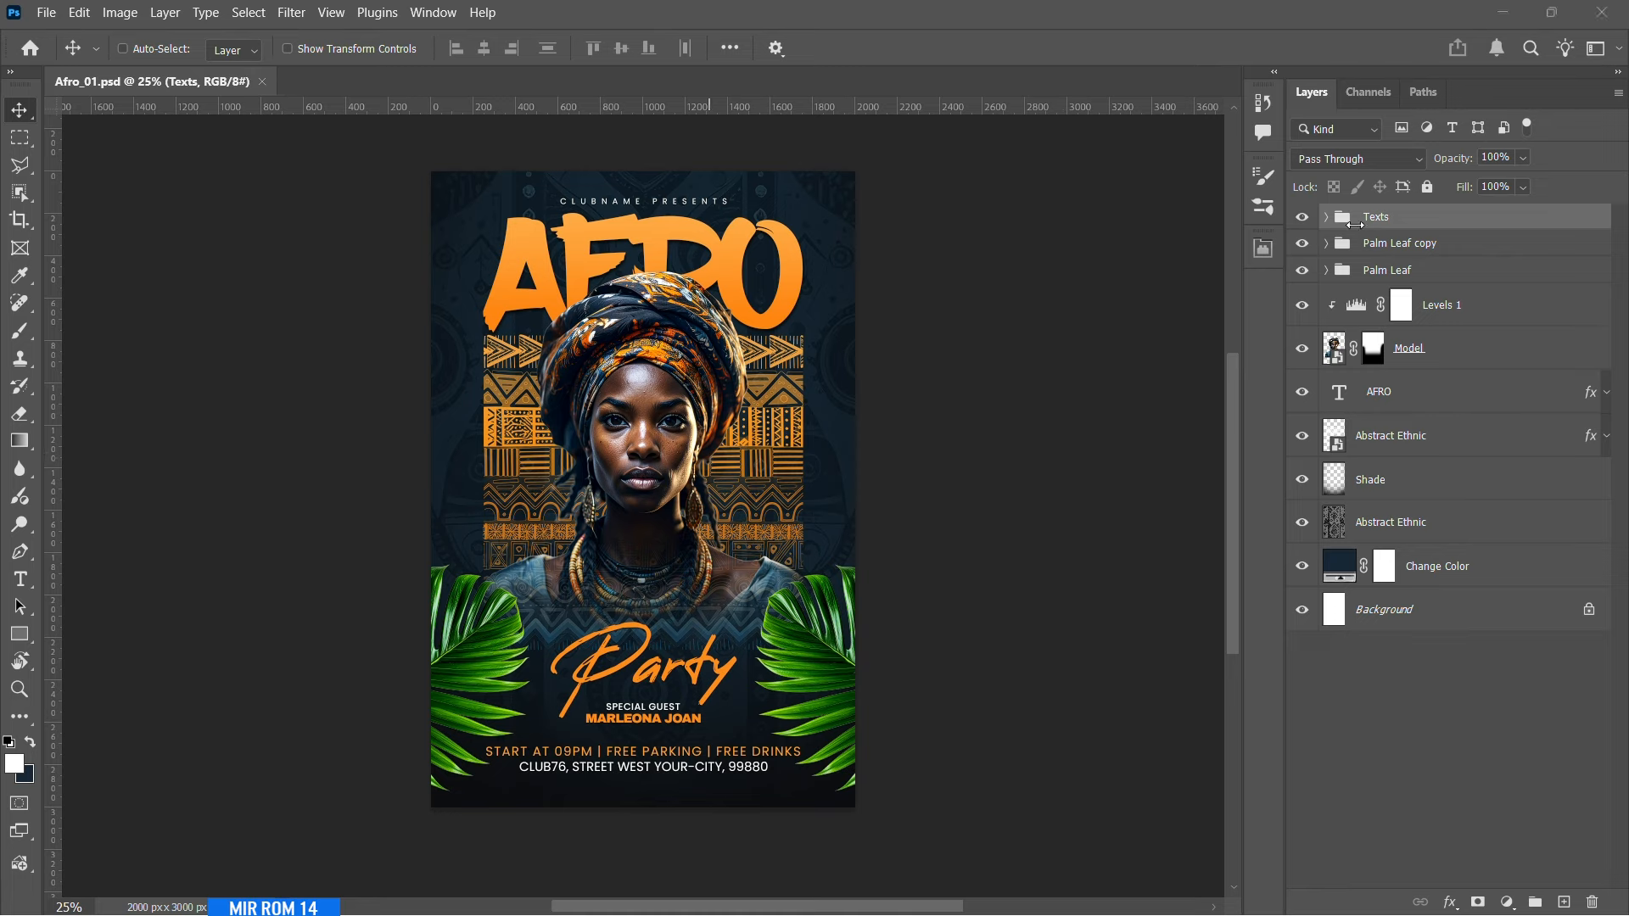
# - Group the Model layer with its Levels 1 adjustment and name the group Model
pyautogui.click(1413, 348)
pyautogui.keyDown('shift'); pyautogui.click(1416, 306); pyautogui.keyUp('shift')
pyautogui.hotkey('ctrl', 'g')
pyautogui.doubleClick(1400, 296)
pyautogui.write('Mo')
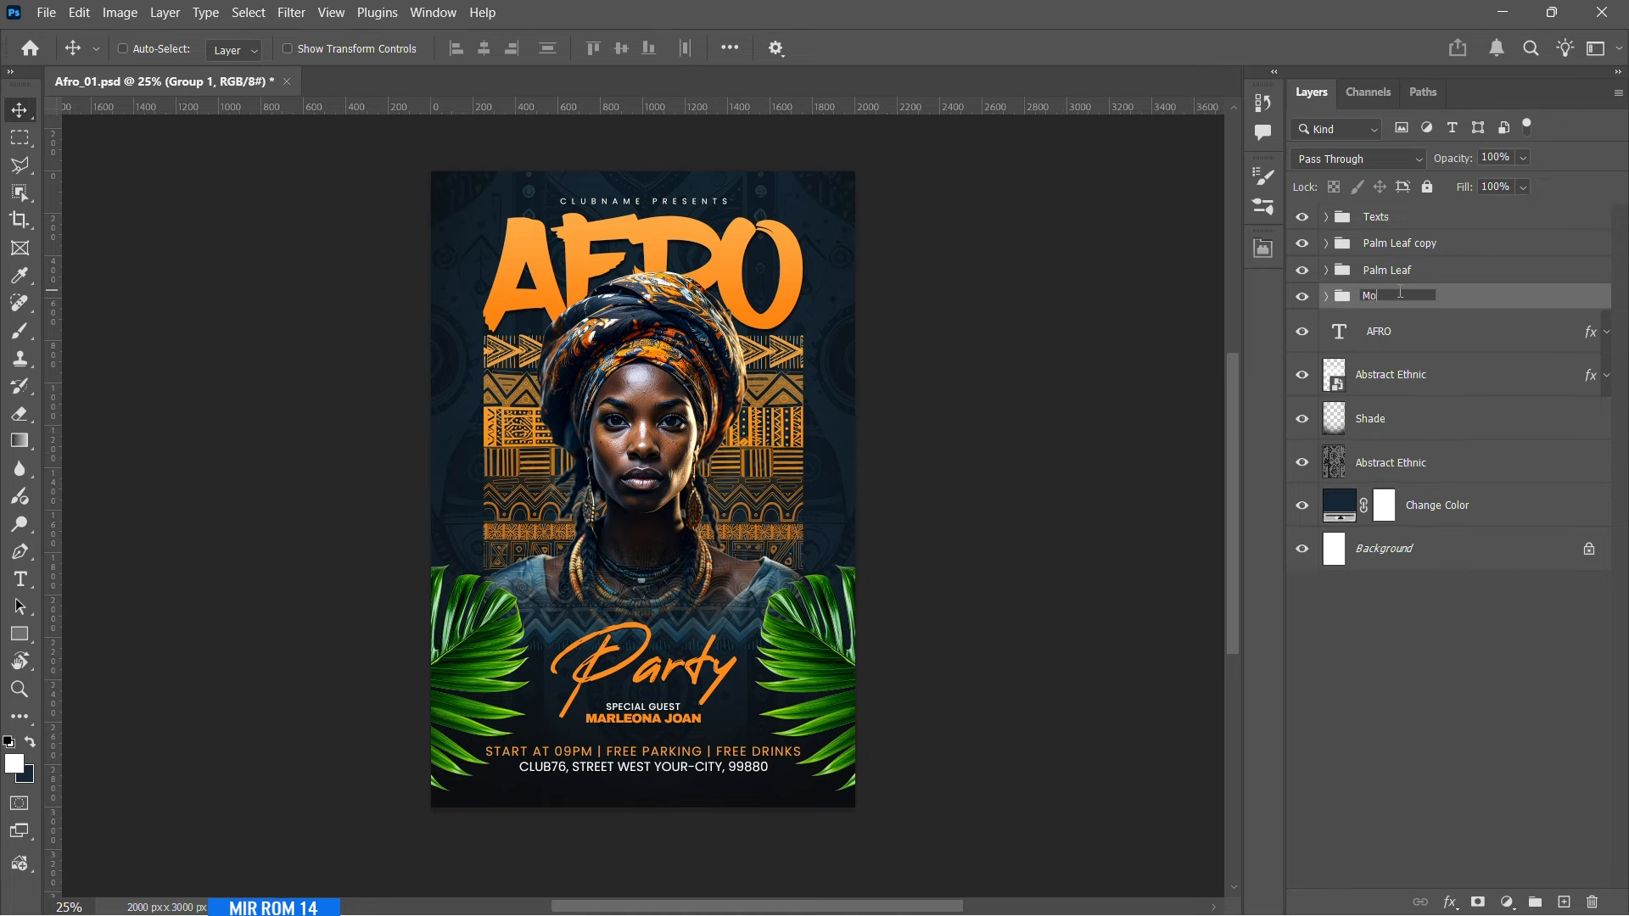
pyautogui.write('del')
pyautogui.press('Return')
# - Place the AFRO title layer in its own group named Afro and collapse the group
pyautogui.click(1392, 330)
pyautogui.hotkey('ctrl', 'g')
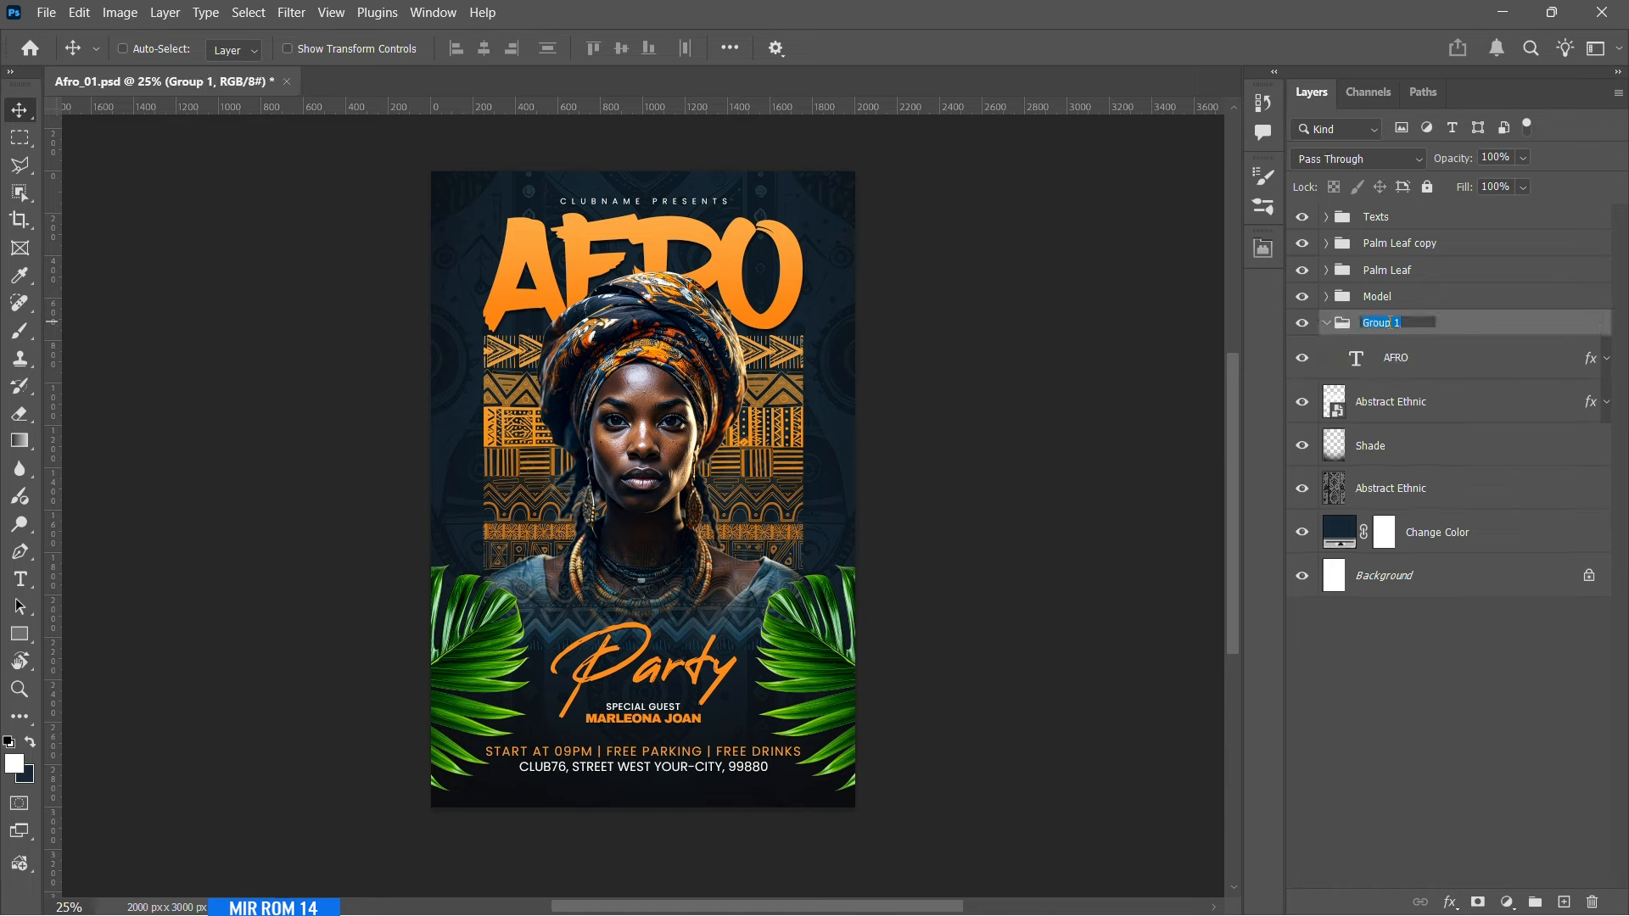
pyautogui.click(1389, 324)
pyautogui.write('Afro')
pyautogui.press('Return')
pyautogui.click(1326, 323)
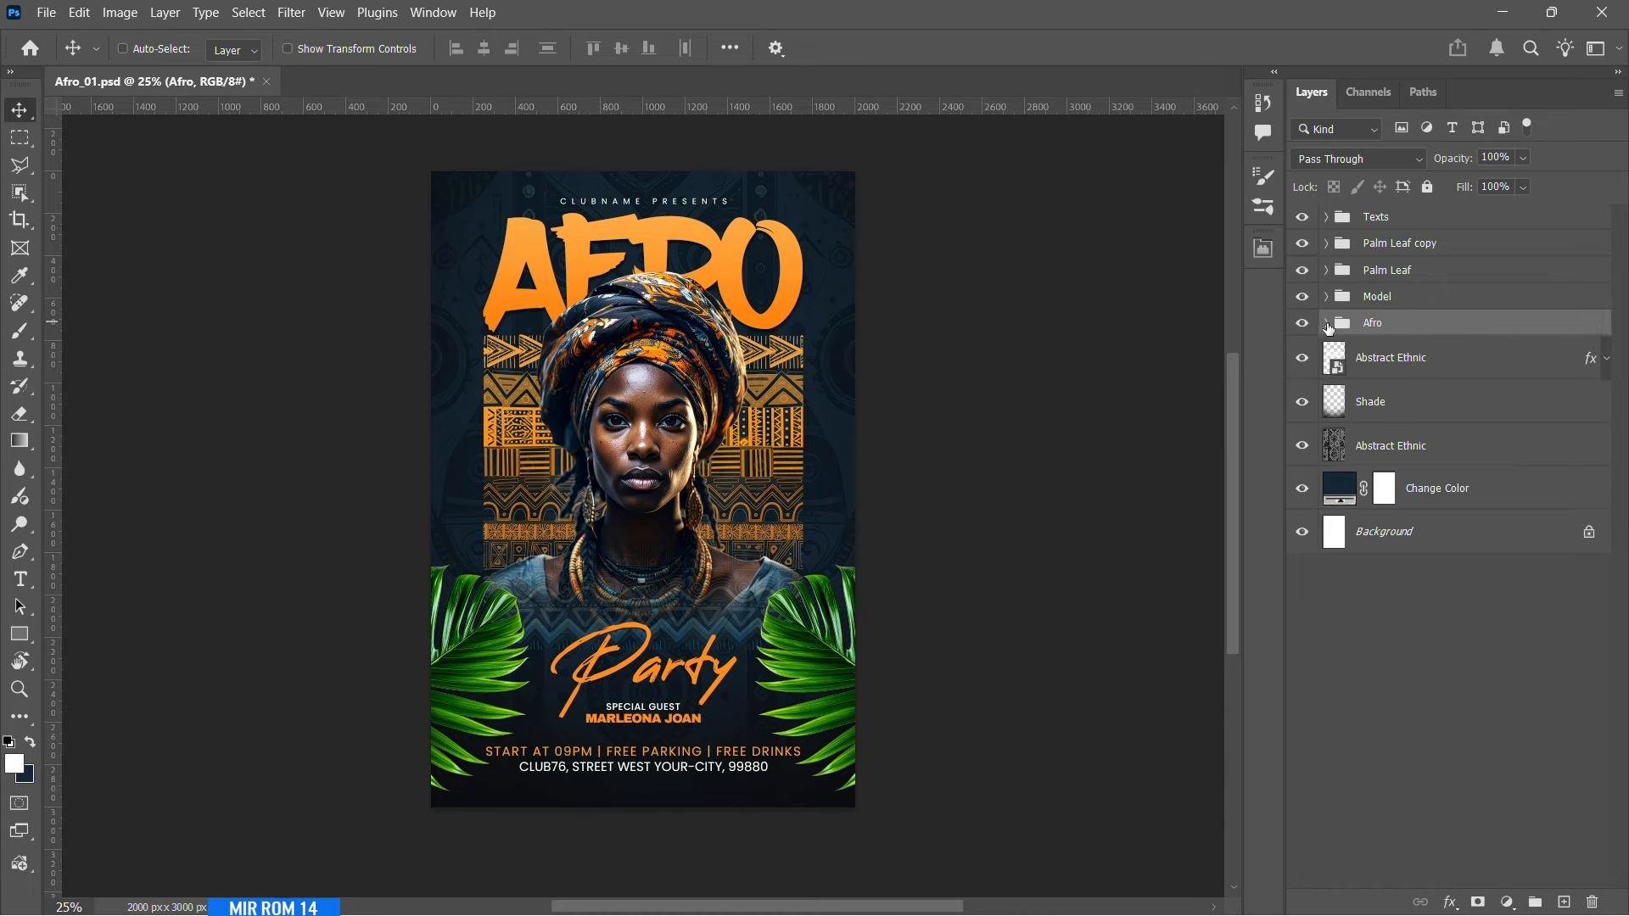
# - Group the two Abstract Ethnic layers, Shade and Change Color under the name Graphic Elements
pyautogui.click(1392, 357)
pyautogui.keyDown('shift'); pyautogui.click(1449, 496); pyautogui.keyUp('shift')
pyautogui.hotkey('ctrl', 'g')
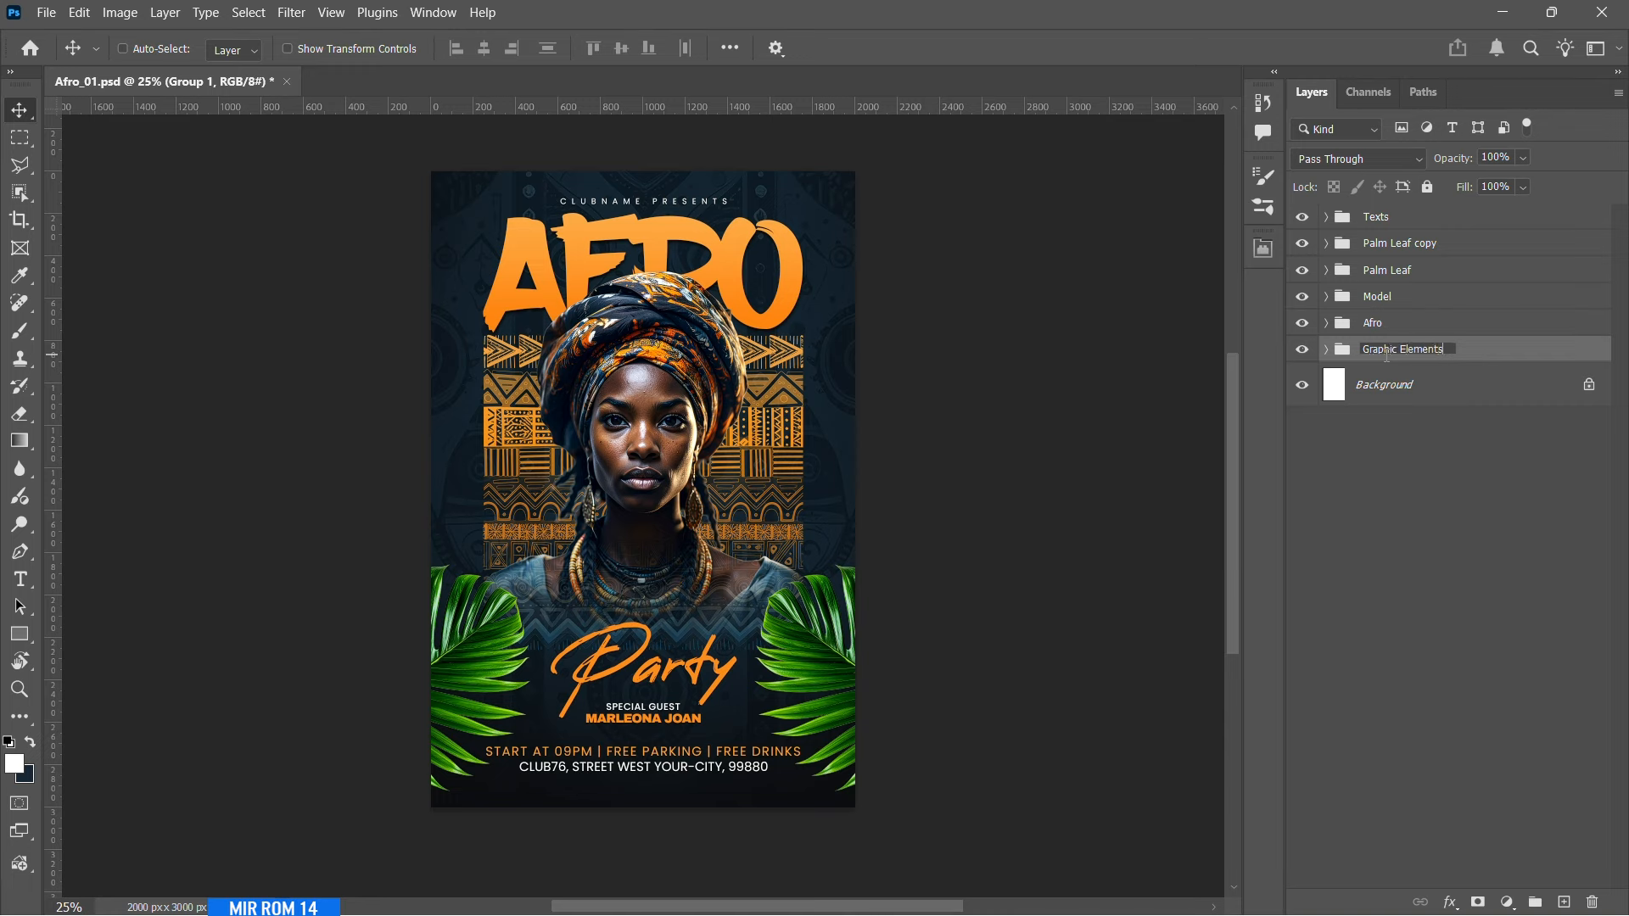
pyautogui.press('Return')
# - Add a Gradient Map adjustment above the Texts group and give it the dark blue, orange and beige preset gradient
pyautogui.click(1387, 221)
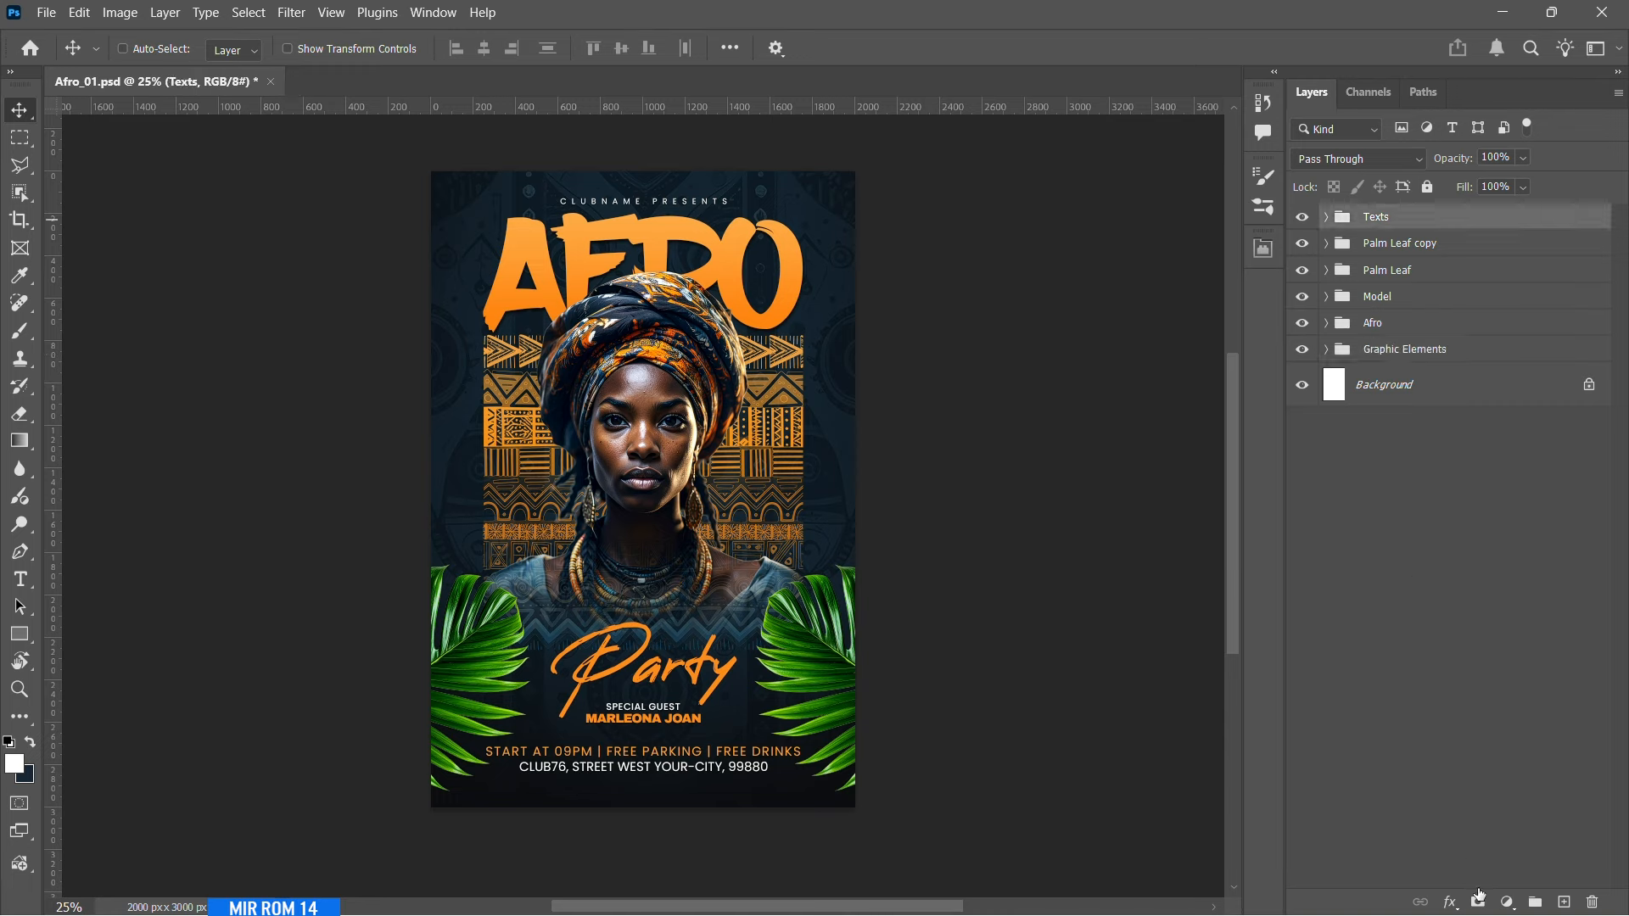
pyautogui.click(1507, 903)
pyautogui.click(1454, 903)
pyautogui.click(1507, 902)
pyautogui.click(1485, 826)
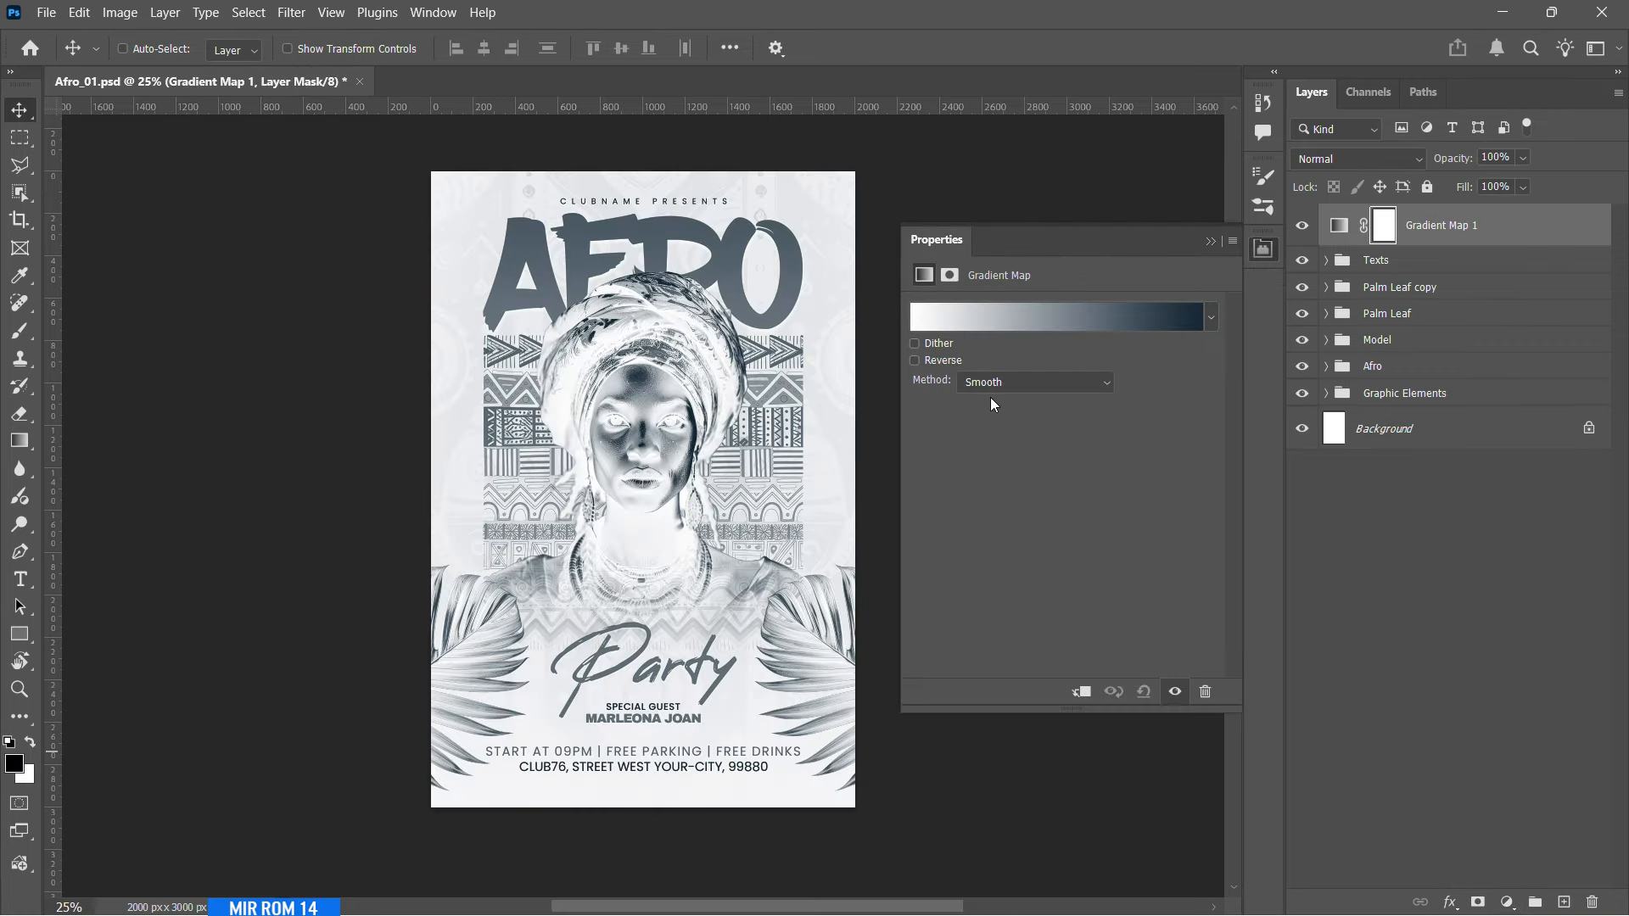
pyautogui.click(1019, 316)
pyautogui.scroll(-10, 1194, 358)
pyautogui.click(1111, 367)
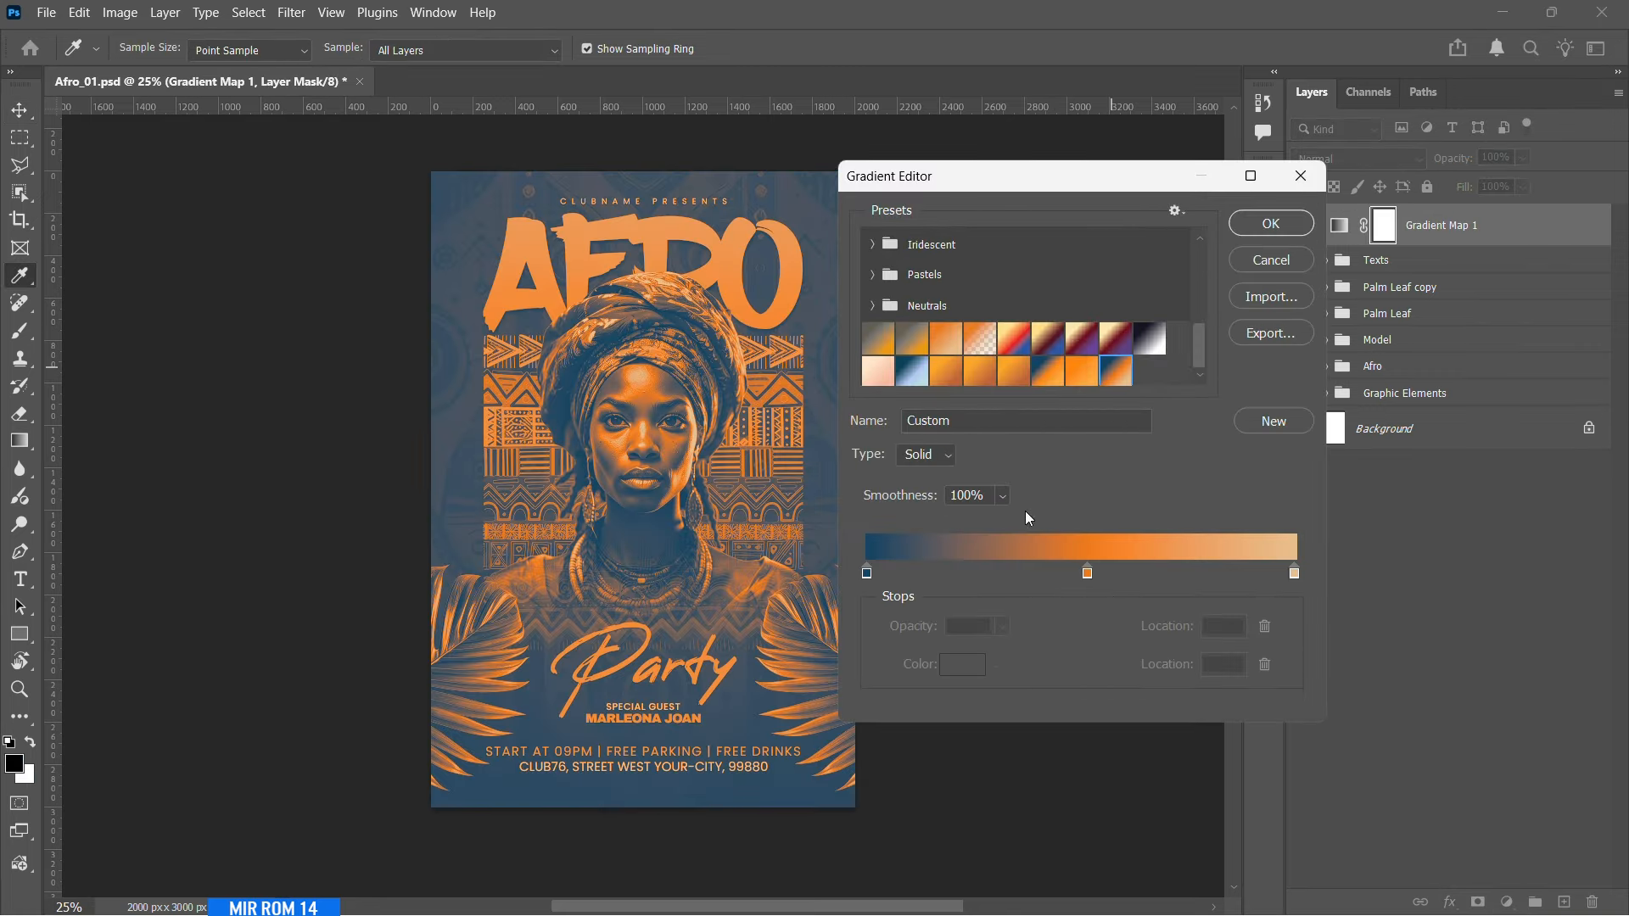
# - Check the colours of the gradient's blue, orange and beige stops and apply the gradient
pyautogui.click(868, 572)
pyautogui.click(962, 663)
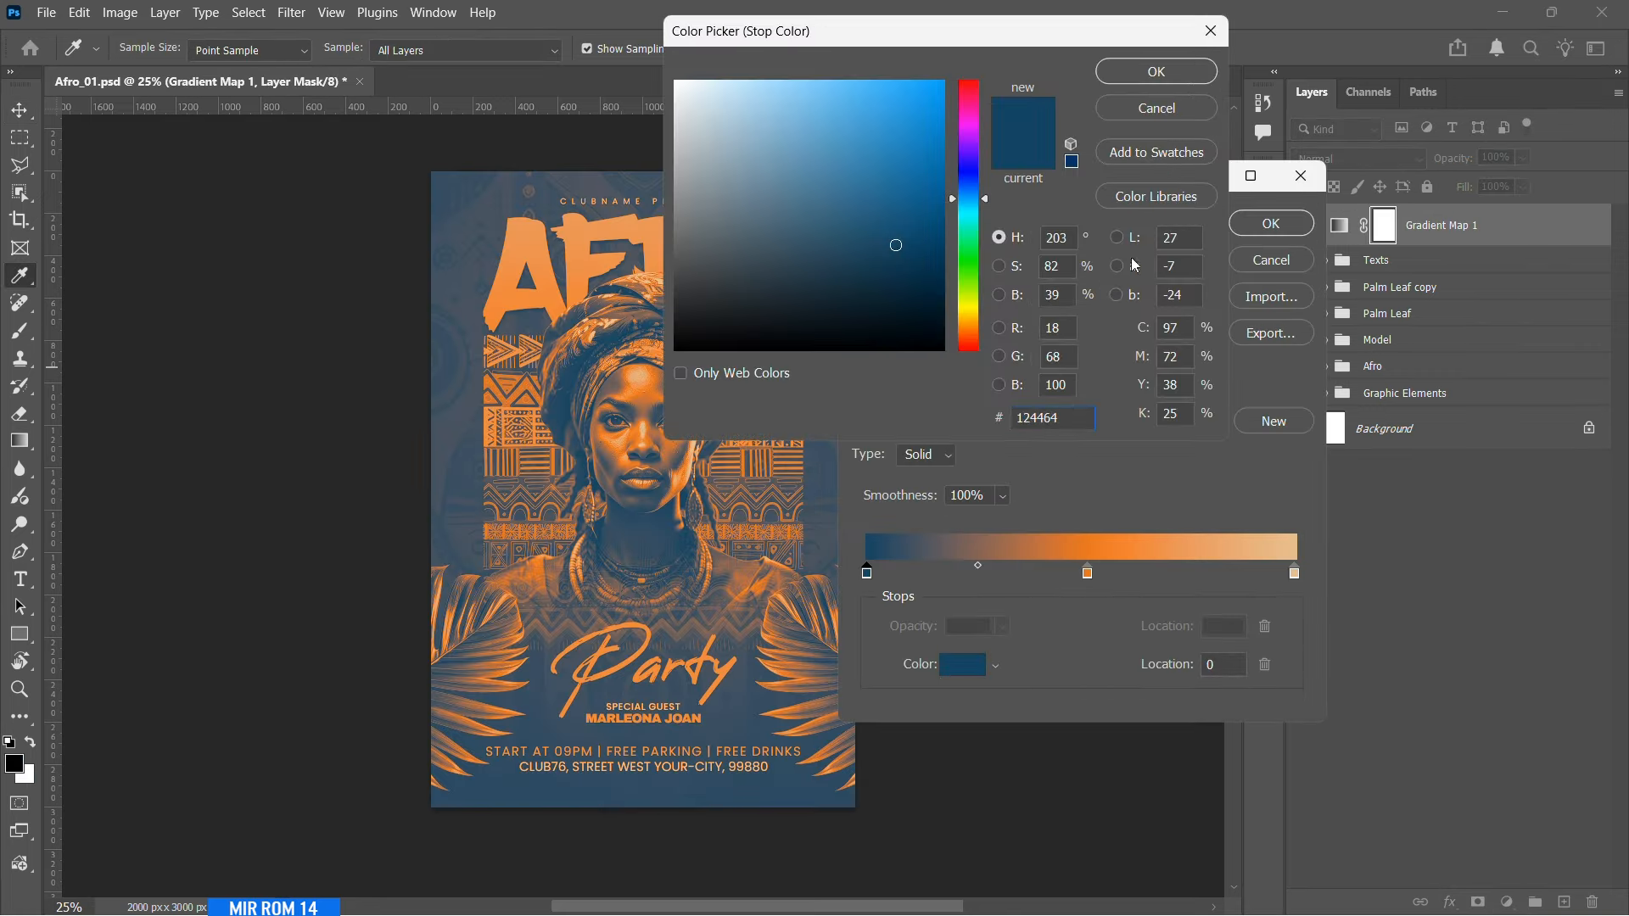
pyautogui.click(1154, 70)
pyautogui.click(982, 664)
pyautogui.click(1061, 418)
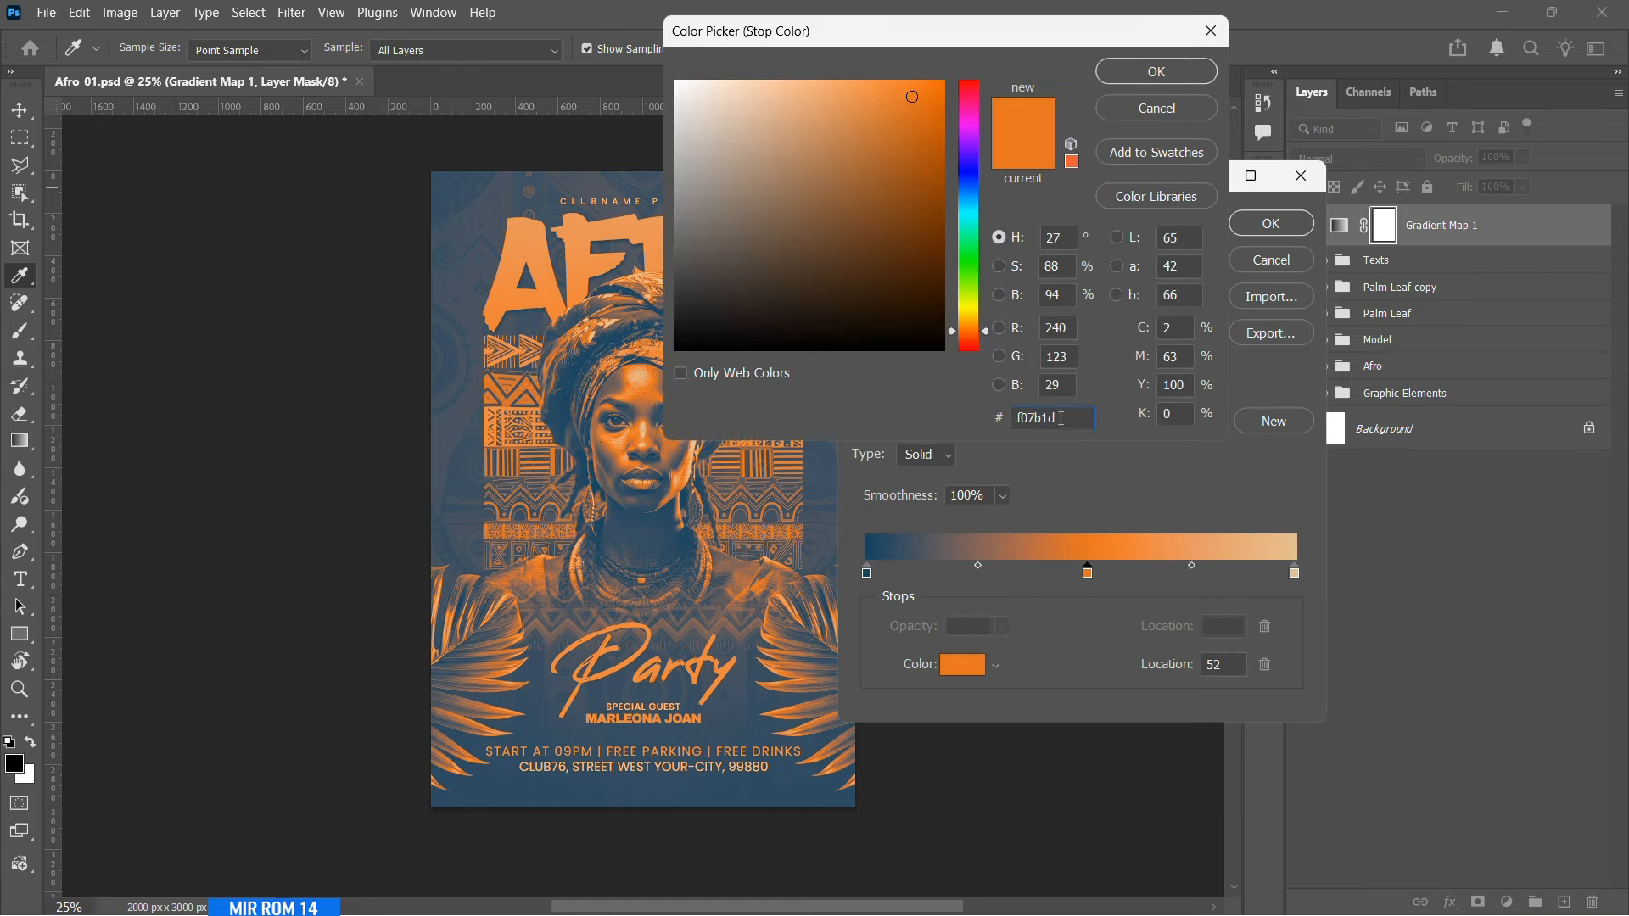
pyautogui.click(1164, 78)
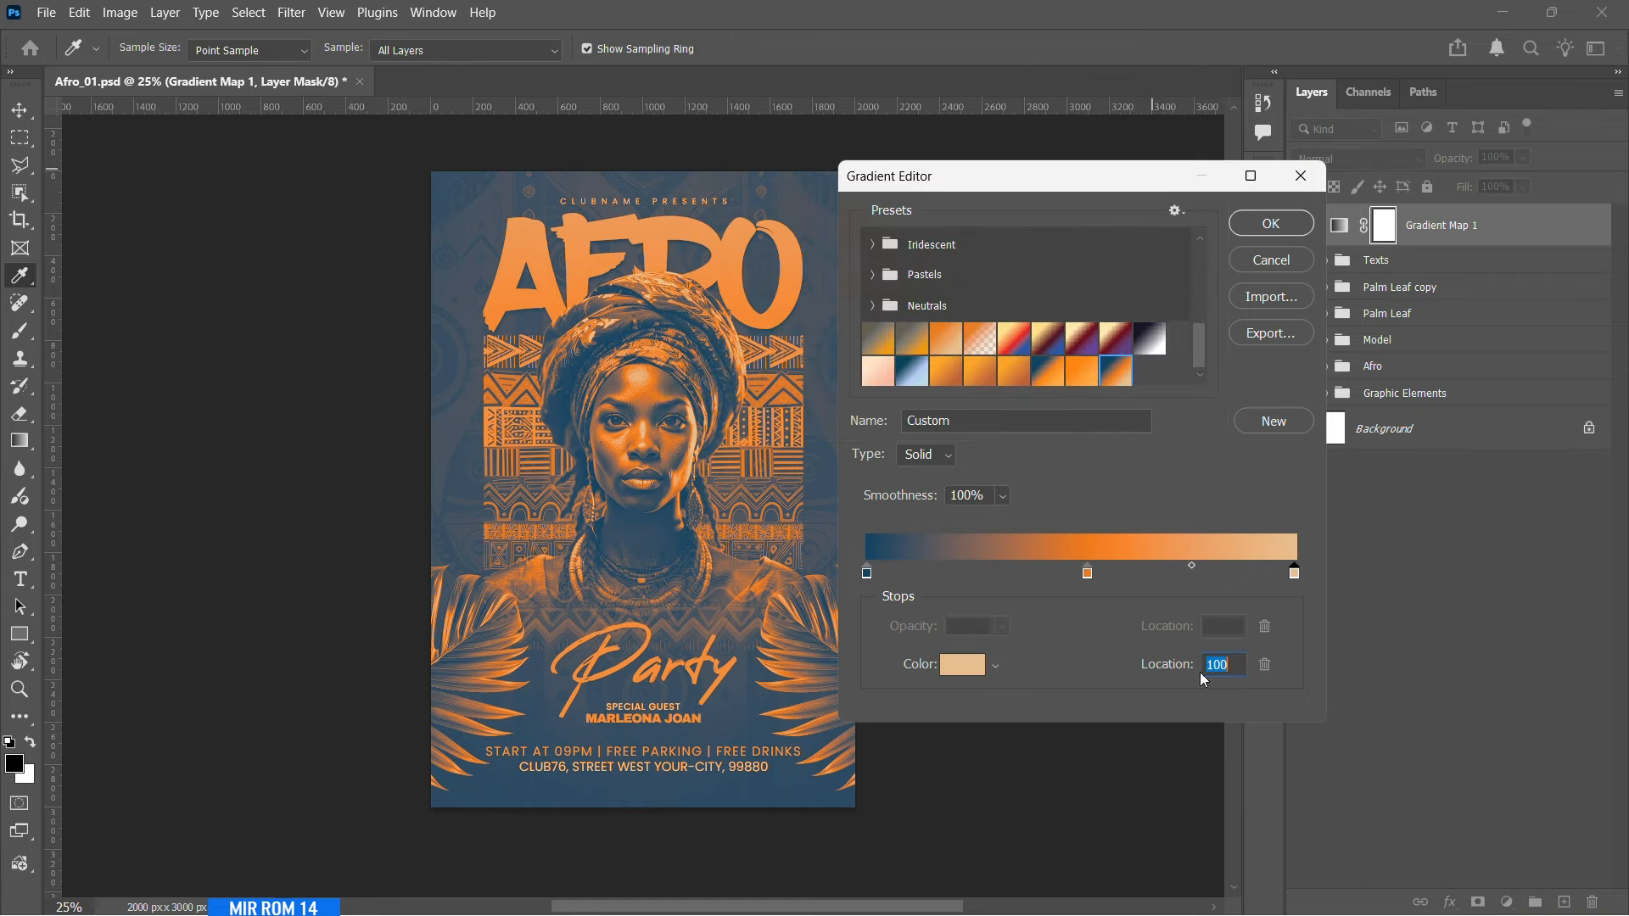
pyautogui.click(982, 666)
pyautogui.click(1157, 73)
pyautogui.click(1271, 223)
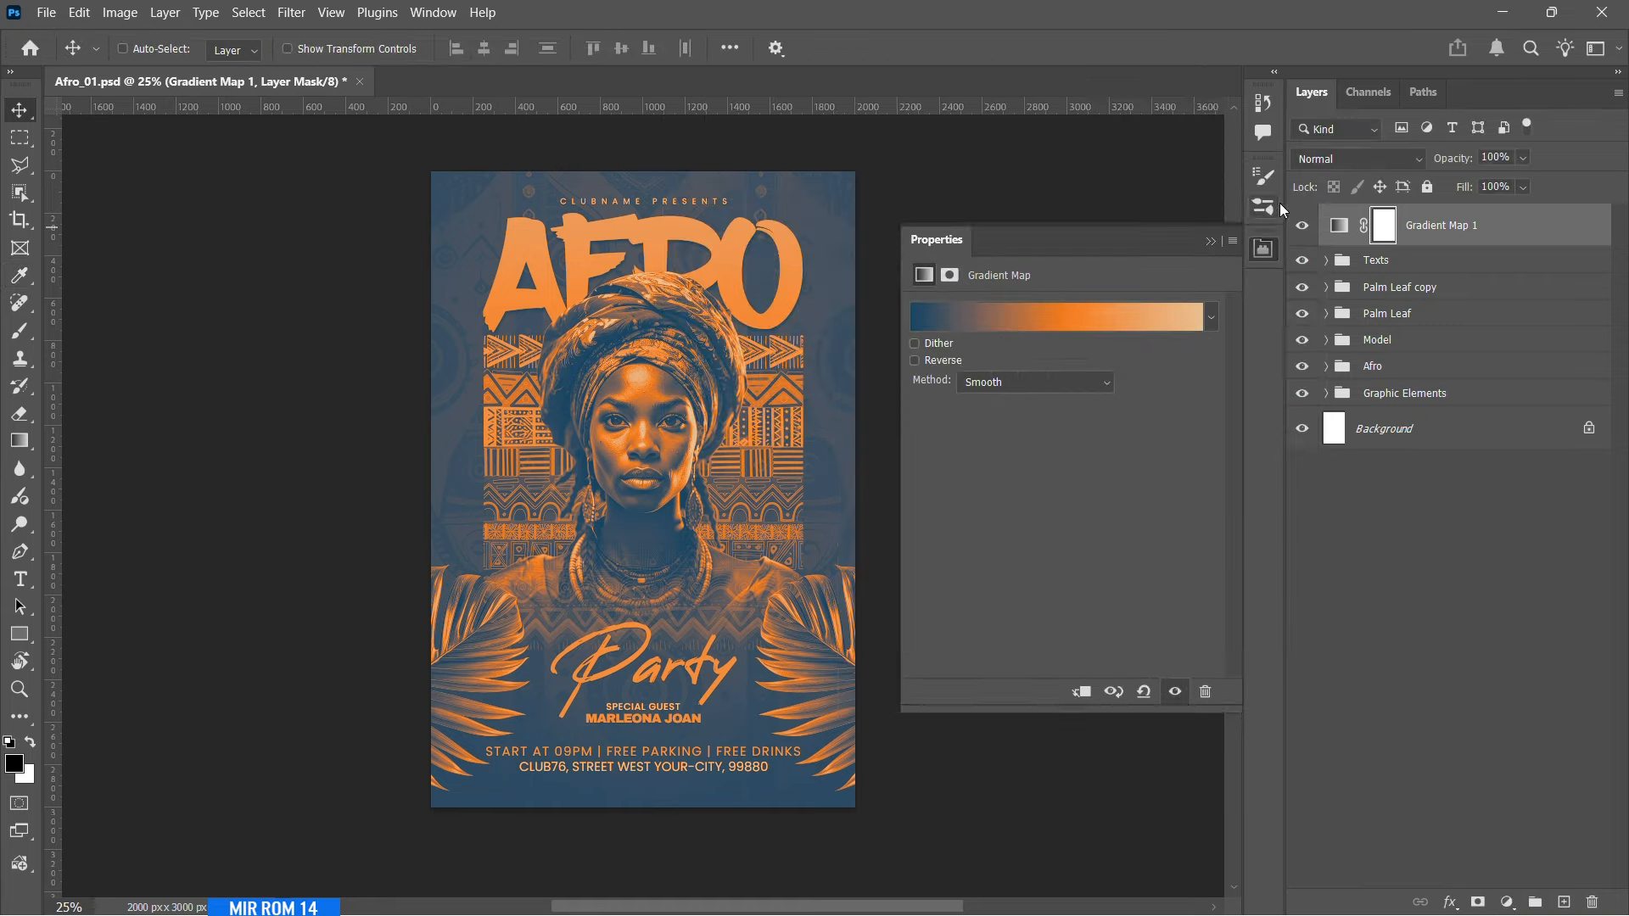
# - Set the Gradient Map 1 layer's blend mode to Soft Light
pyautogui.click(1357, 158)
pyautogui.click(1328, 475)
pyautogui.click(1462, 236)
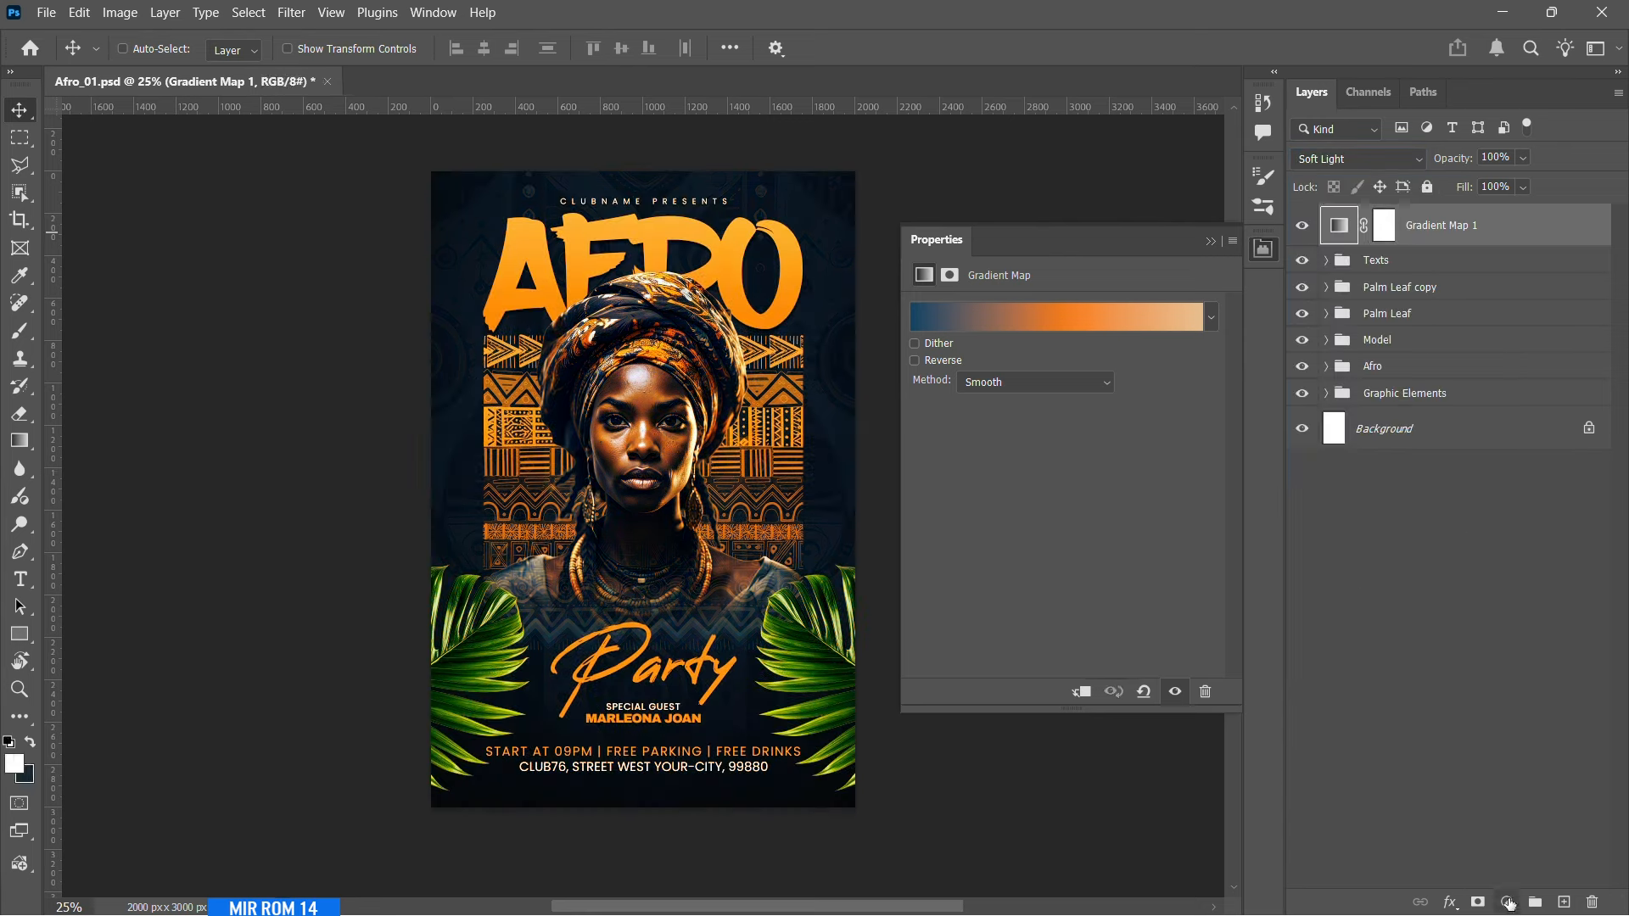
# - Add a Color Lookup adjustment above the gradient map using the DropBlues.3DL 3D LUT
pyautogui.click(1509, 902)
pyautogui.click(1502, 723)
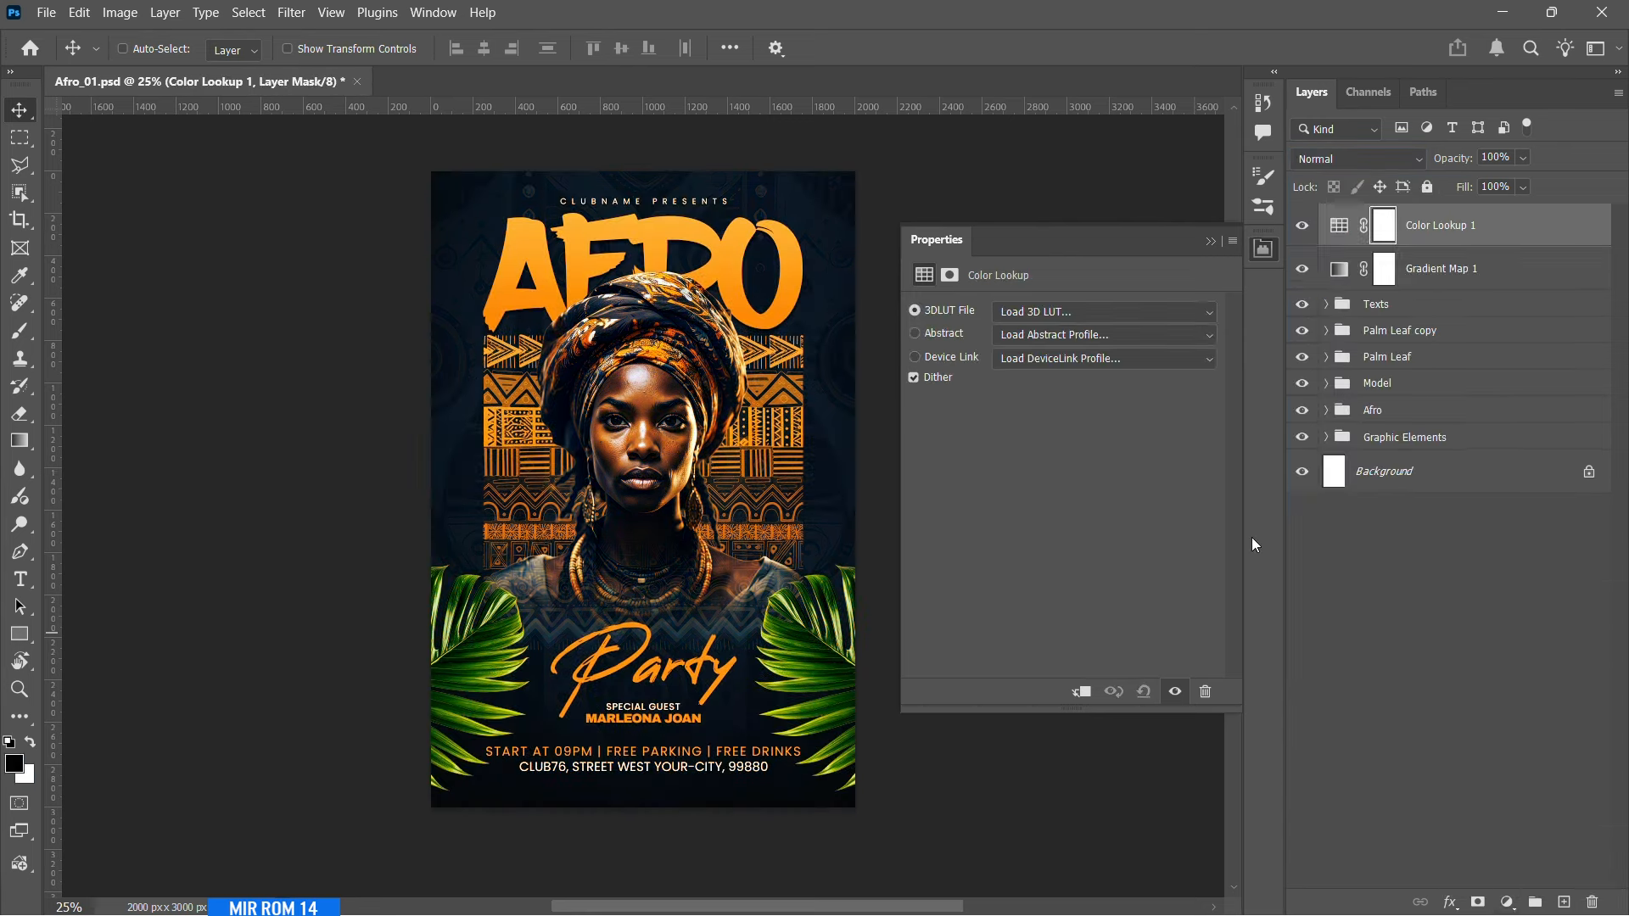
pyautogui.click(1089, 313)
pyautogui.click(1097, 511)
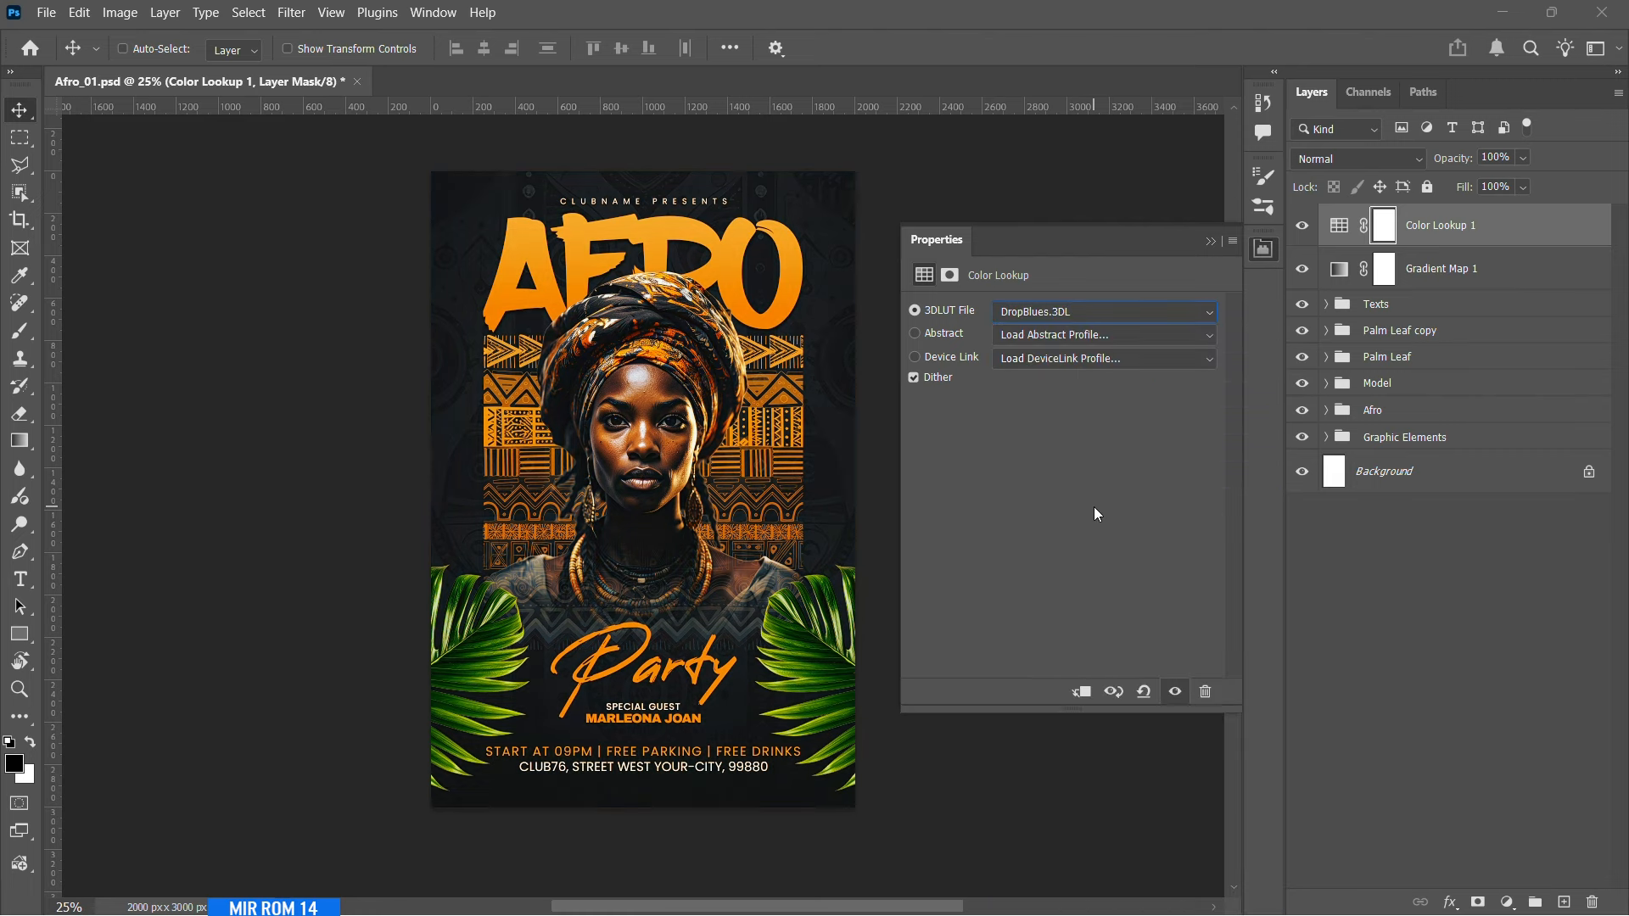
pyautogui.click(1211, 241)
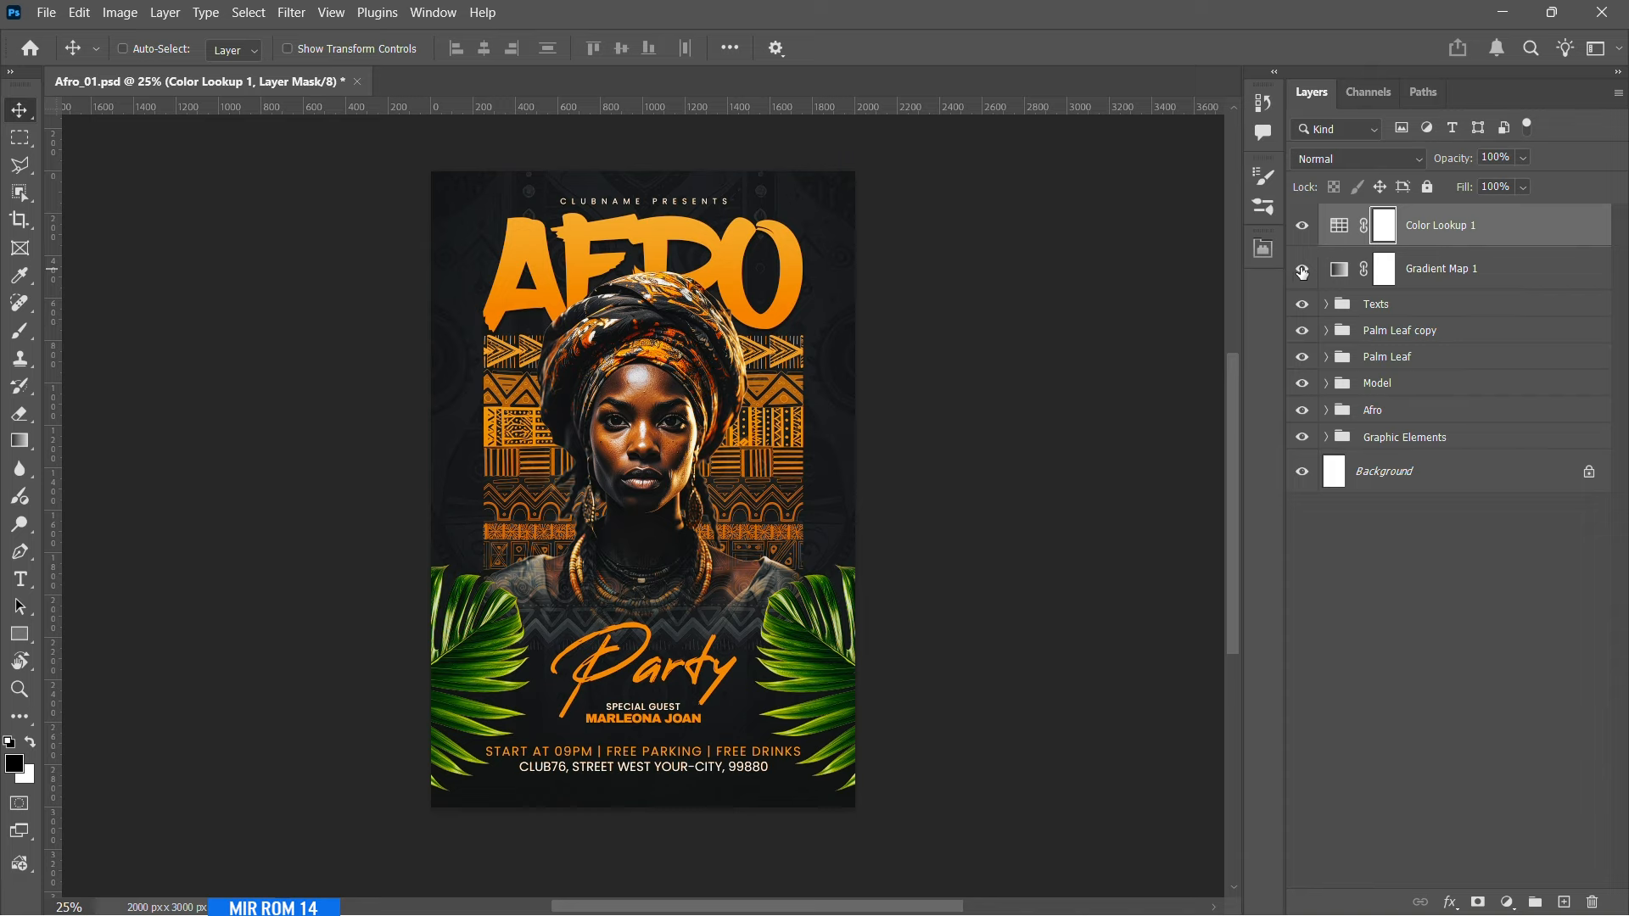
# - Compare the poster with the Color Lookup 1 layer hidden and shown, and set its opacity to 85%
pyautogui.click(1340, 227)
pyautogui.click(1304, 227)
pyautogui.click(1305, 228)
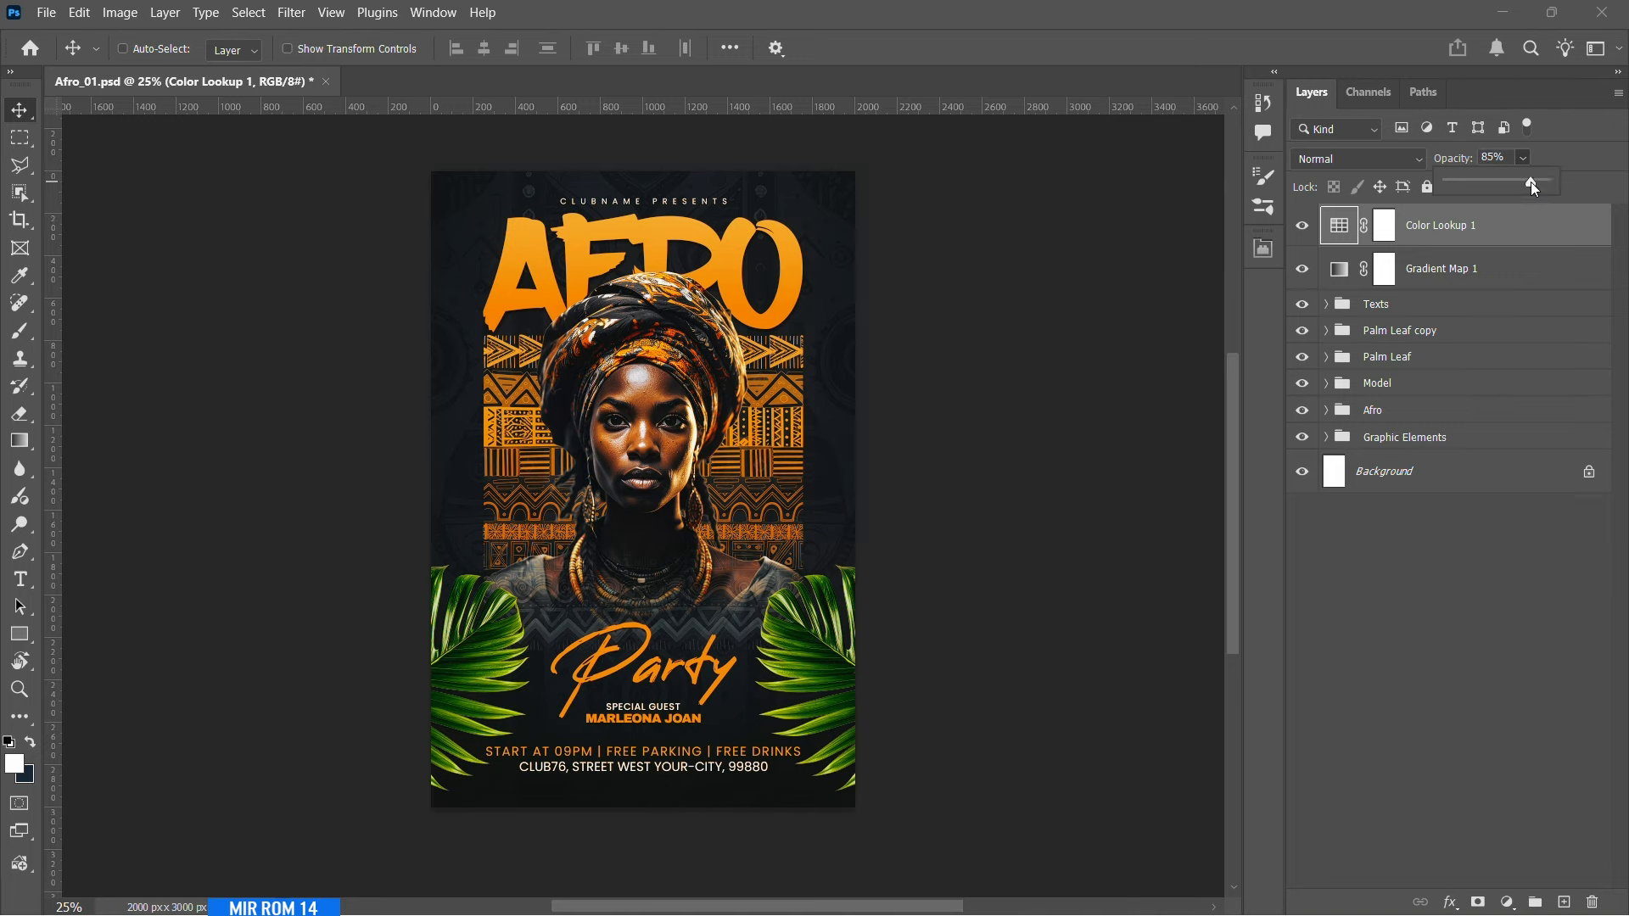
pyautogui.click(1416, 244)
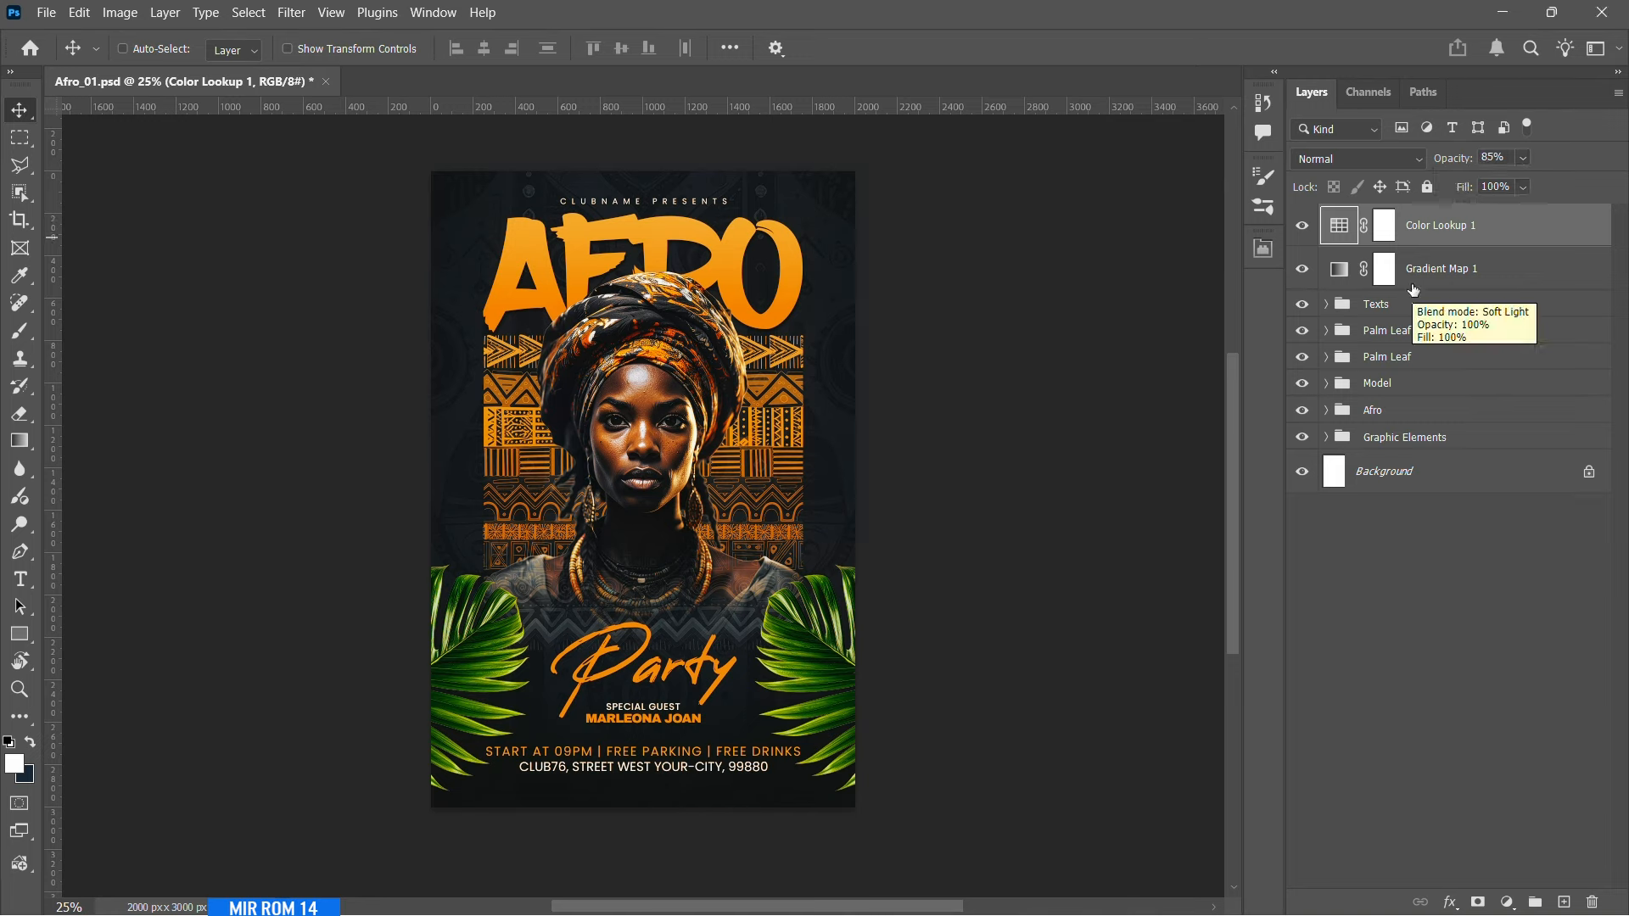
# - Add a Curves adjustment on top with RGB points at input 168, output 198 and input 117, output 134
pyautogui.click(1507, 902)
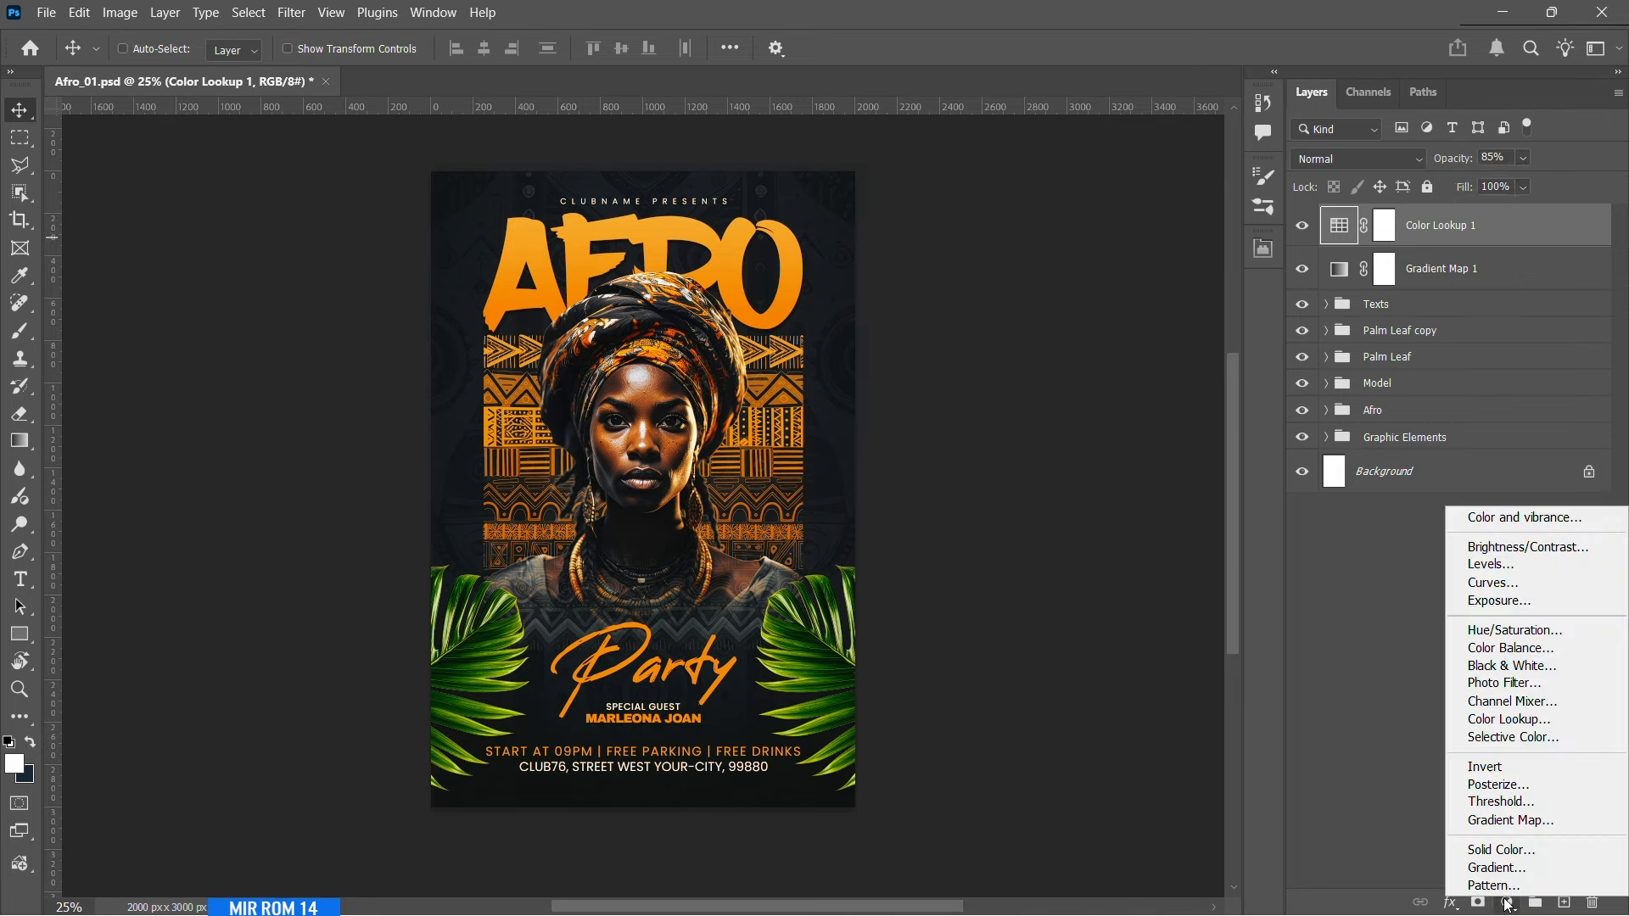
pyautogui.click(1495, 582)
pyautogui.moveTo(1103, 465); pyautogui.dragTo(1118, 412)
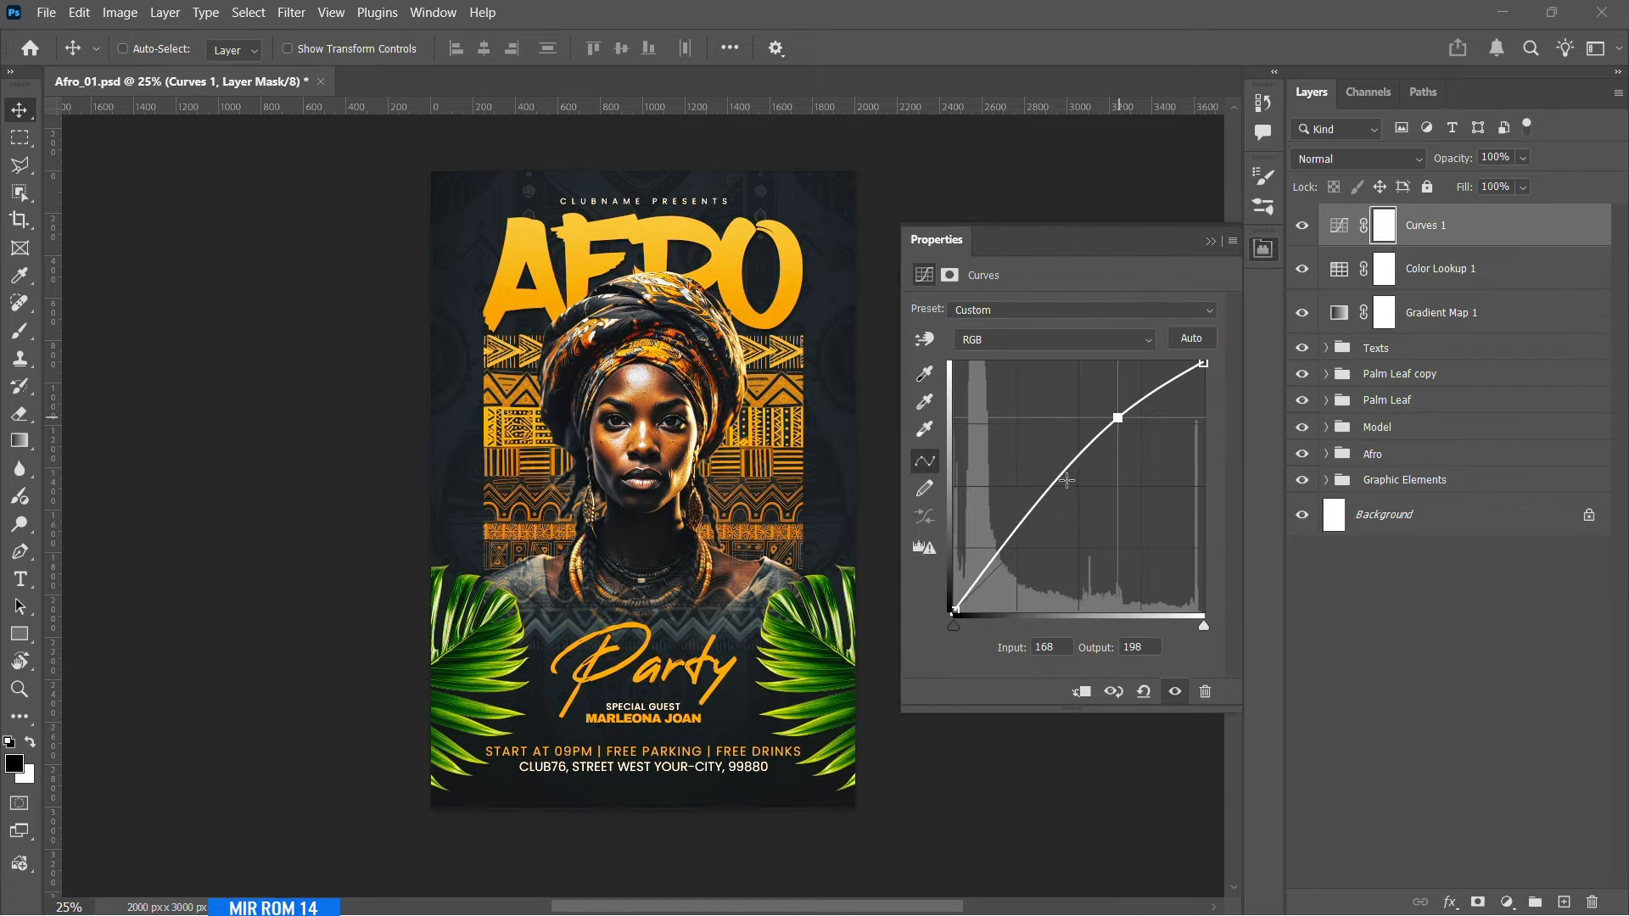
pyautogui.moveTo(1067, 478)
pyautogui.mouseDown()
pyautogui.moveTo(1054, 492)
pyautogui.moveTo(1069, 480)
pyautogui.mouseUp()
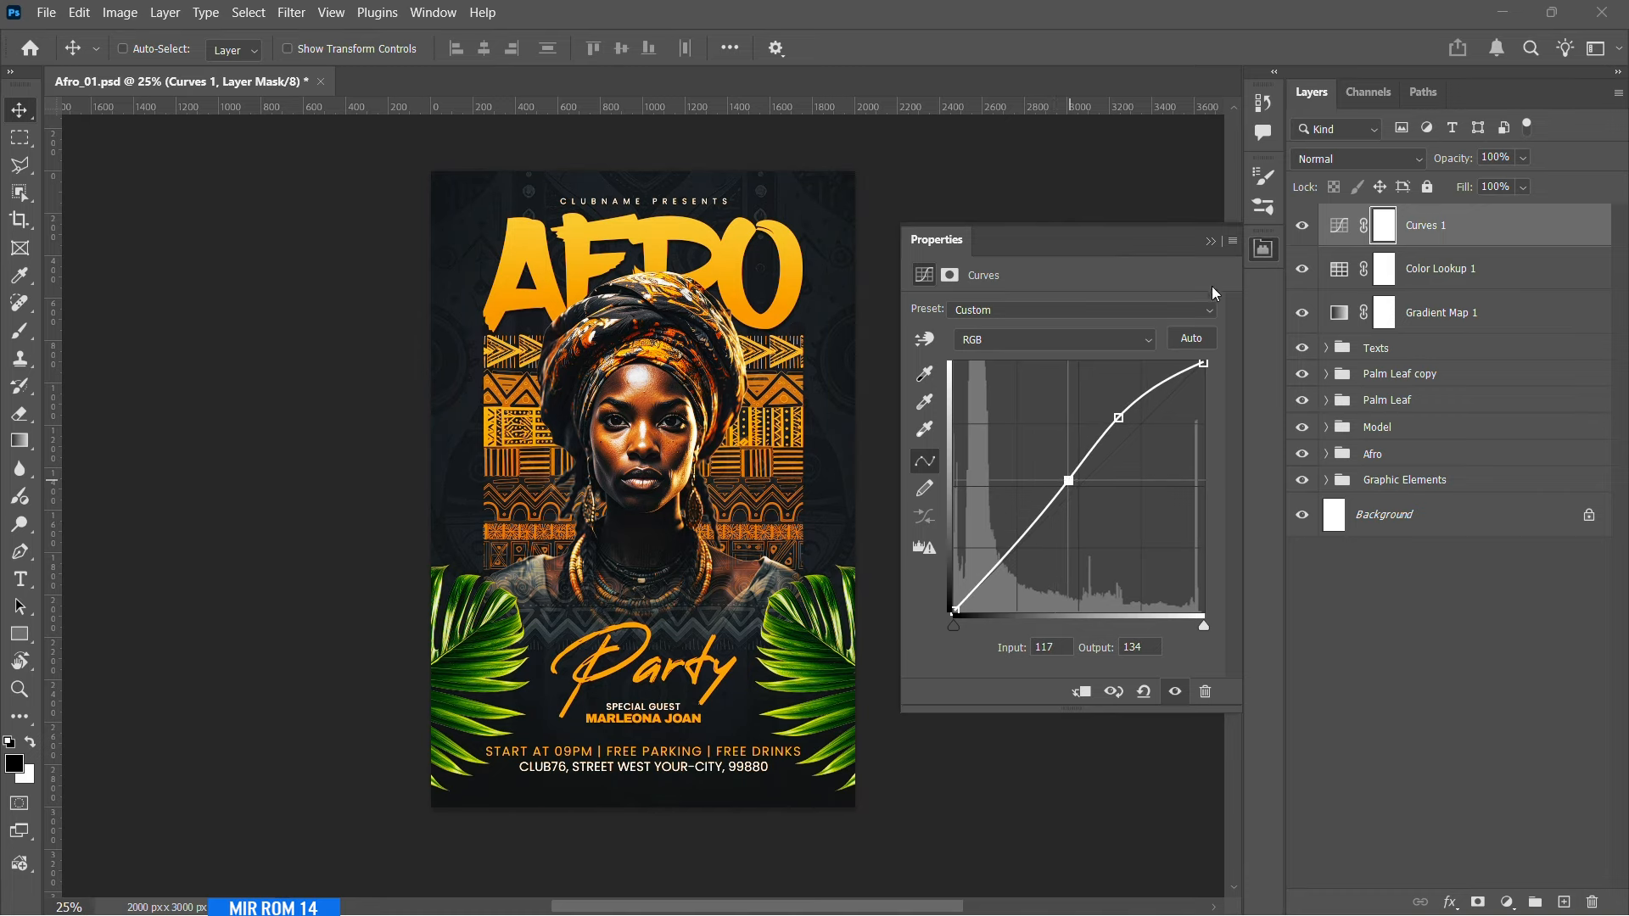
pyautogui.click(1263, 249)
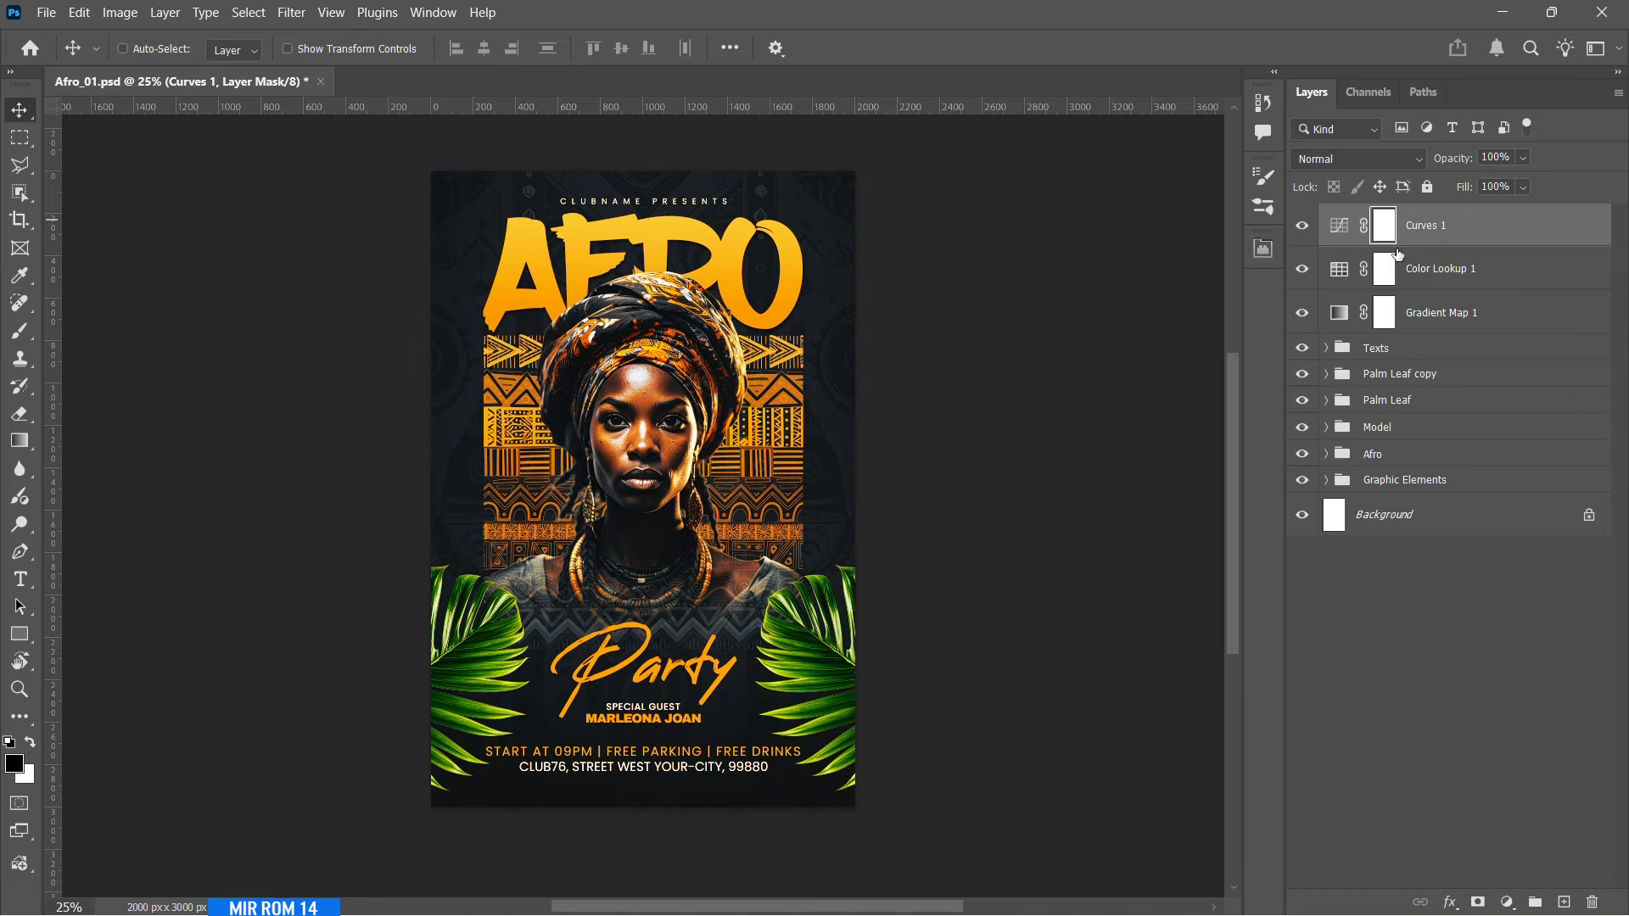
# - Group the Gradient Map, Color Lookup and Curves layers and name the group Adjustments
pyautogui.click(1436, 313)
pyautogui.keyDown('shift'); pyautogui.click(1452, 235); pyautogui.keyUp('shift')
pyautogui.hotkey('ctrl', 'g')
pyautogui.doubleClick(1376, 228)
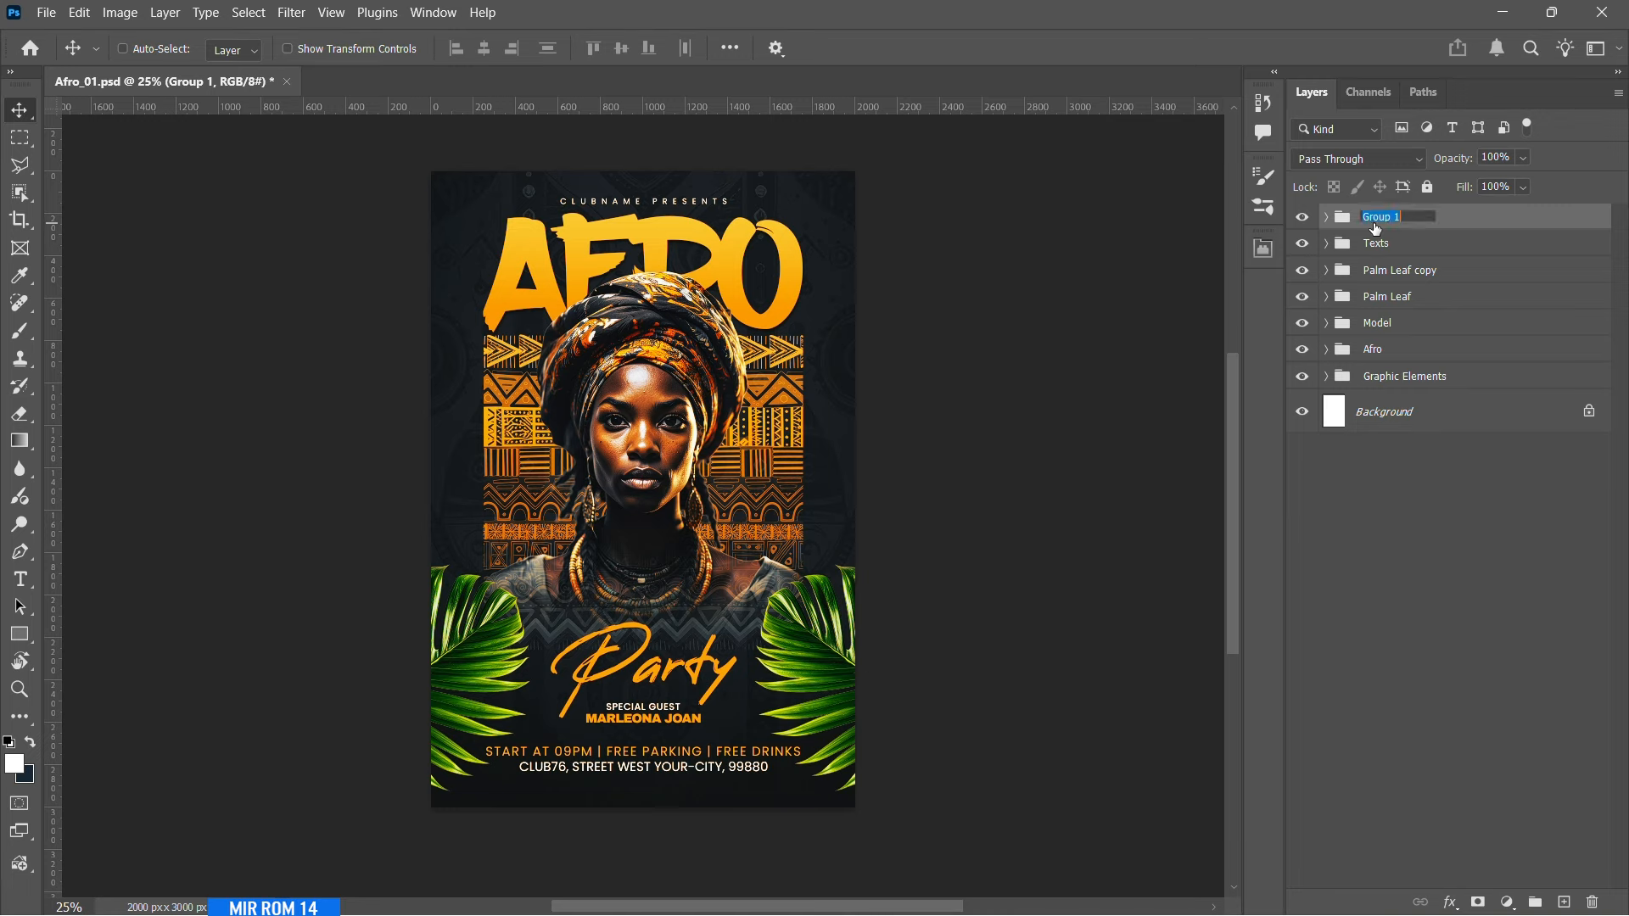
pyautogui.write('Adjustments')
pyautogui.press('Return')
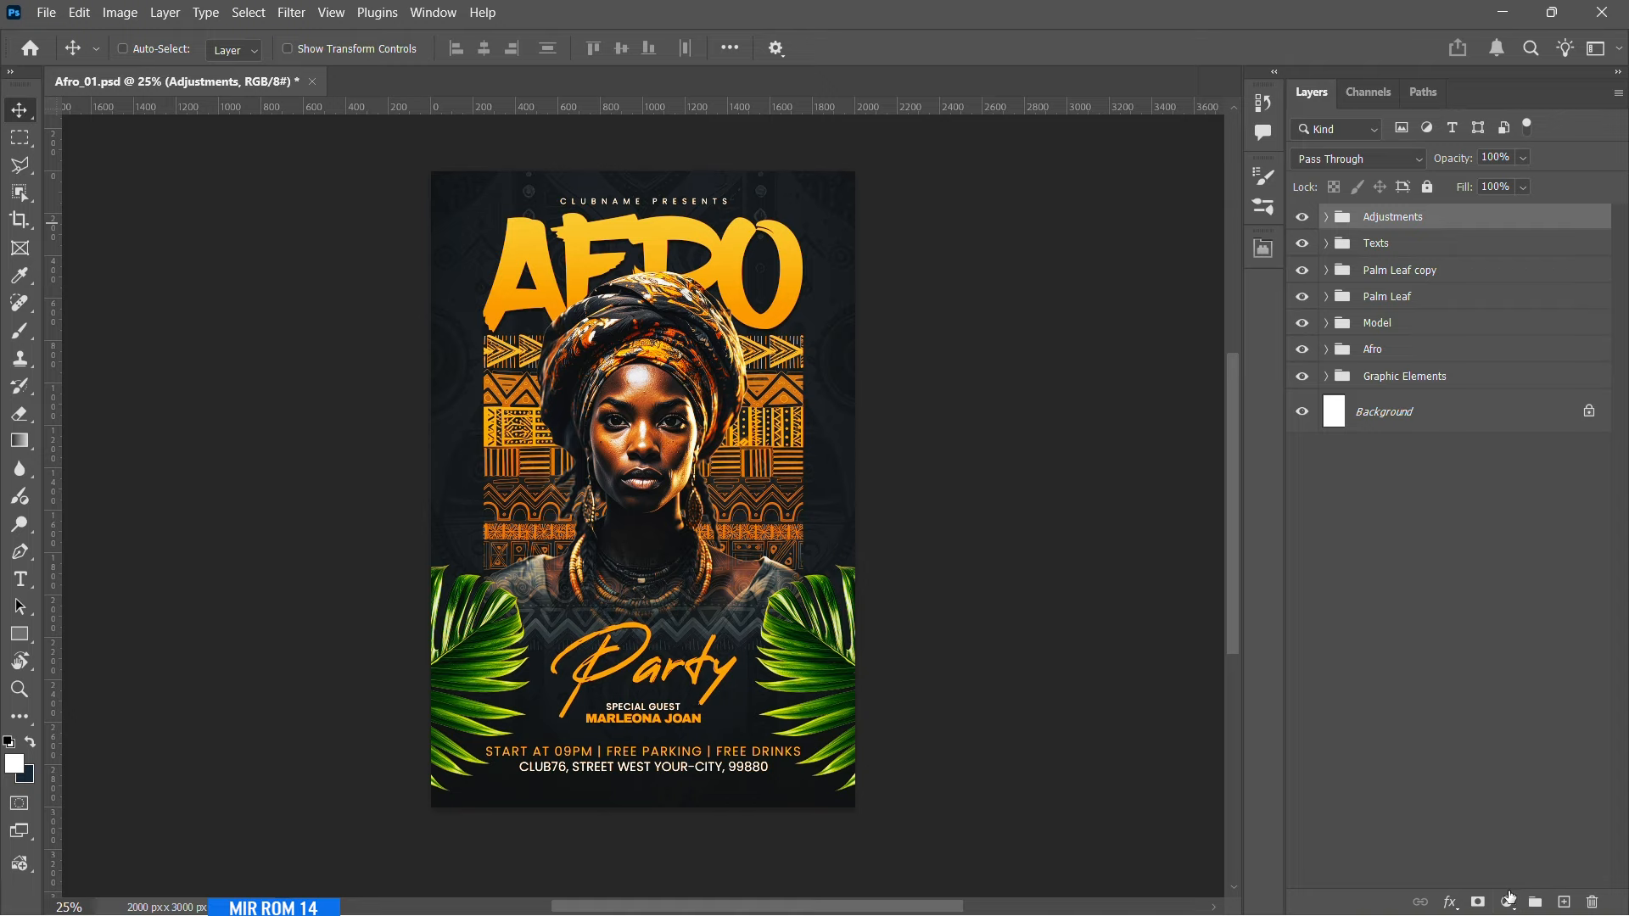
# - Add a Solid Color fill layer in light orange ffbb5b above the Adjustments group
pyautogui.click(1510, 897)
pyautogui.click(1485, 517)
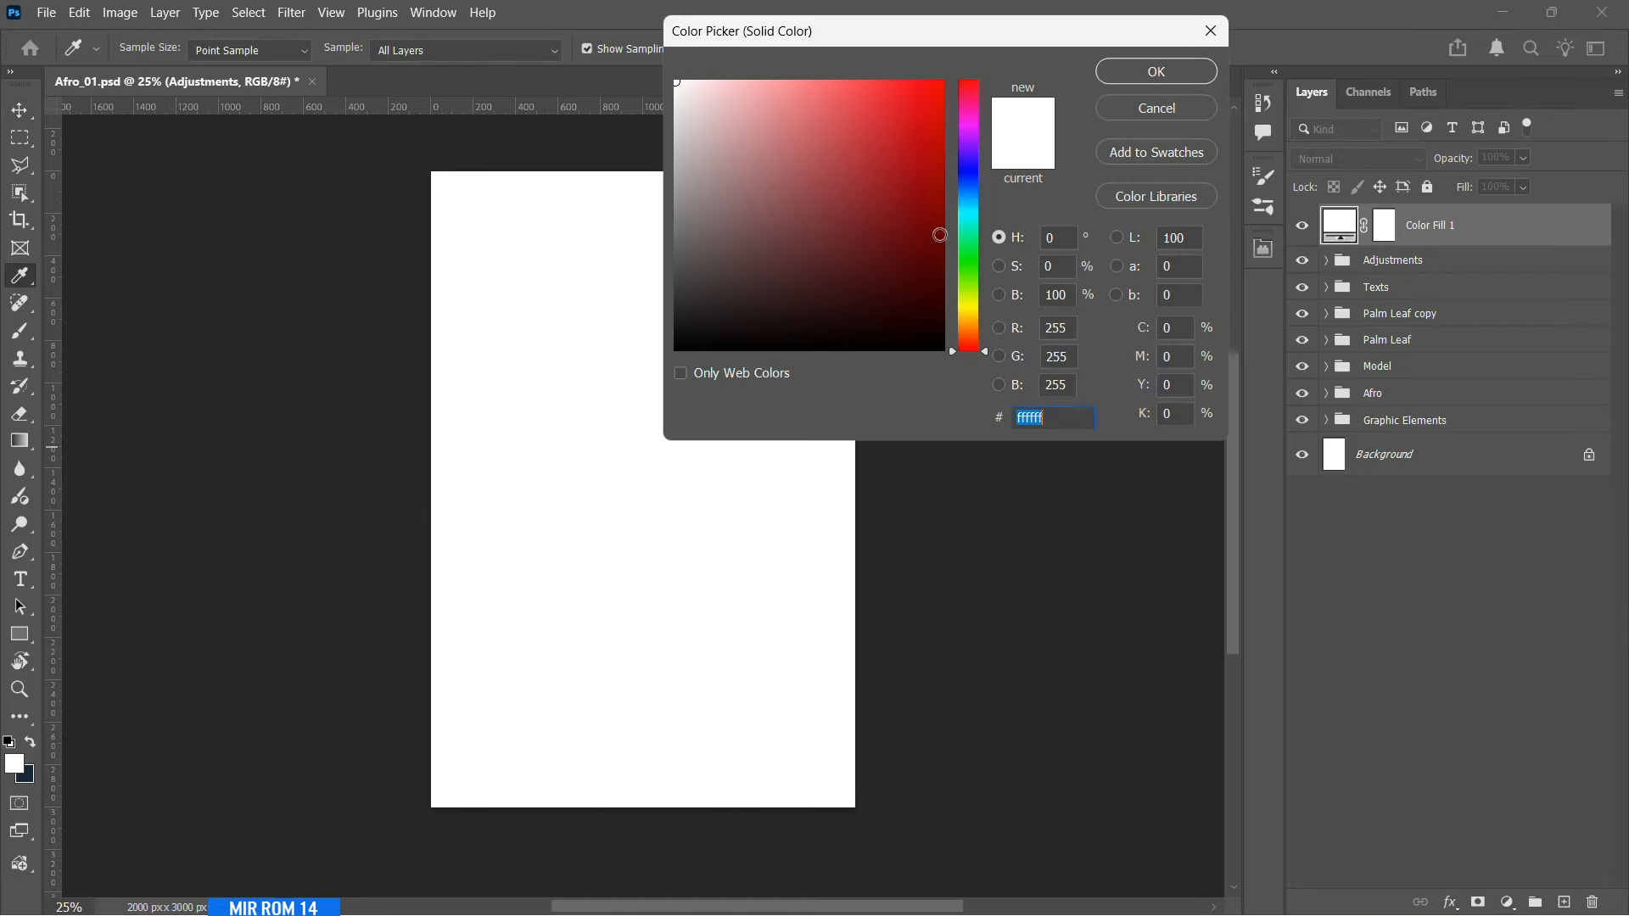
pyautogui.click(940, 235)
pyautogui.click(971, 333)
pyautogui.click(853, 83)
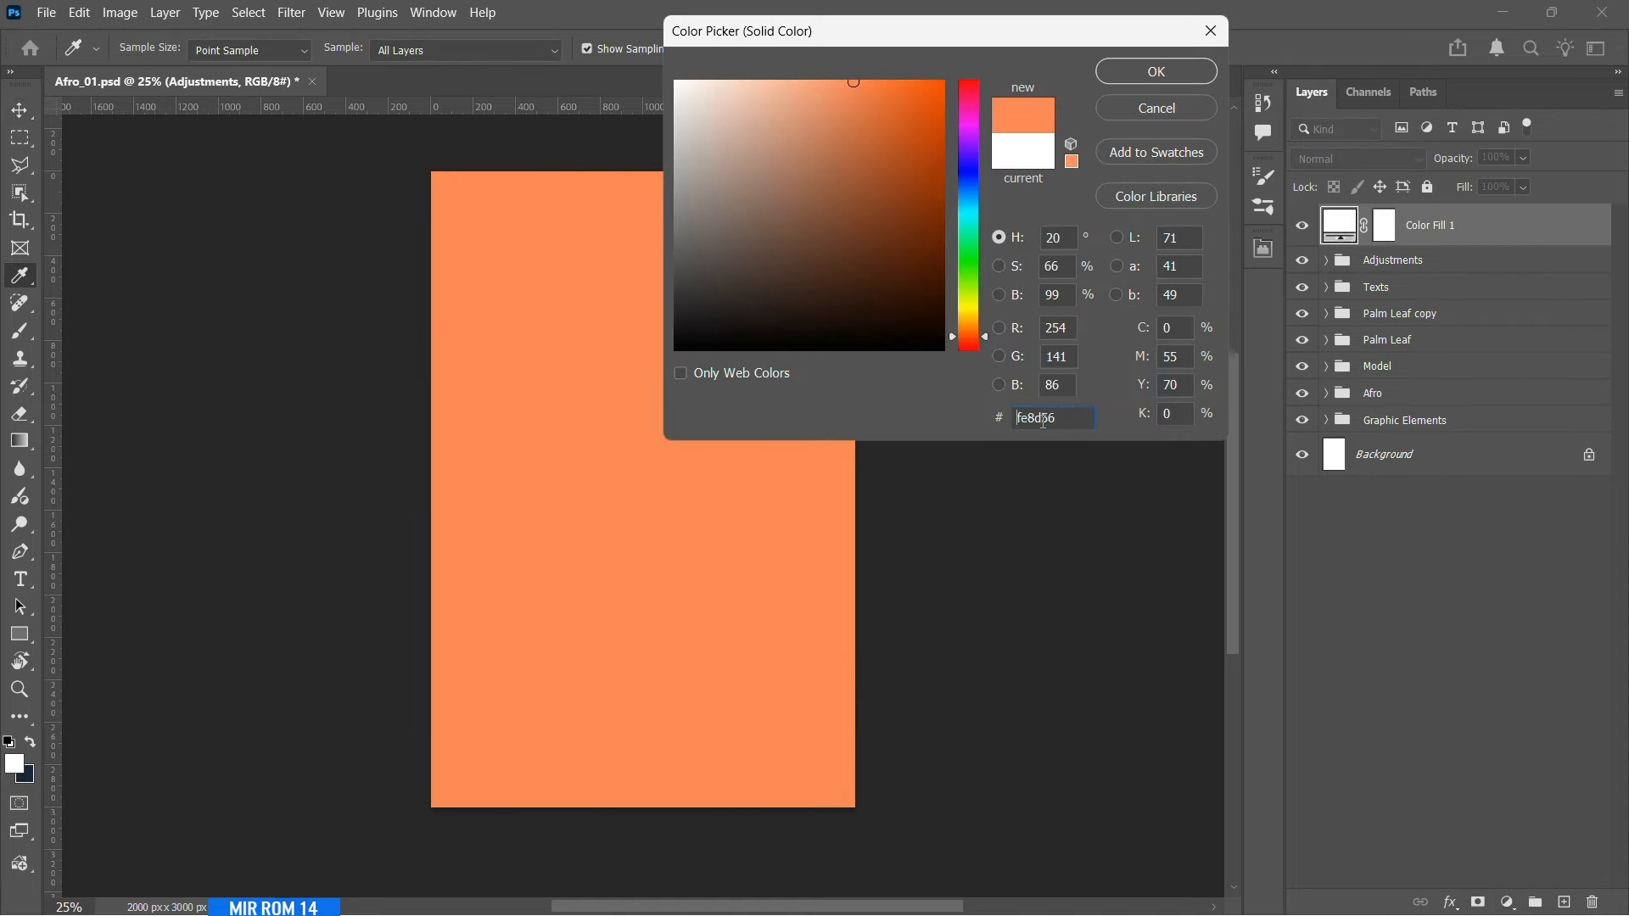
pyautogui.write('f')
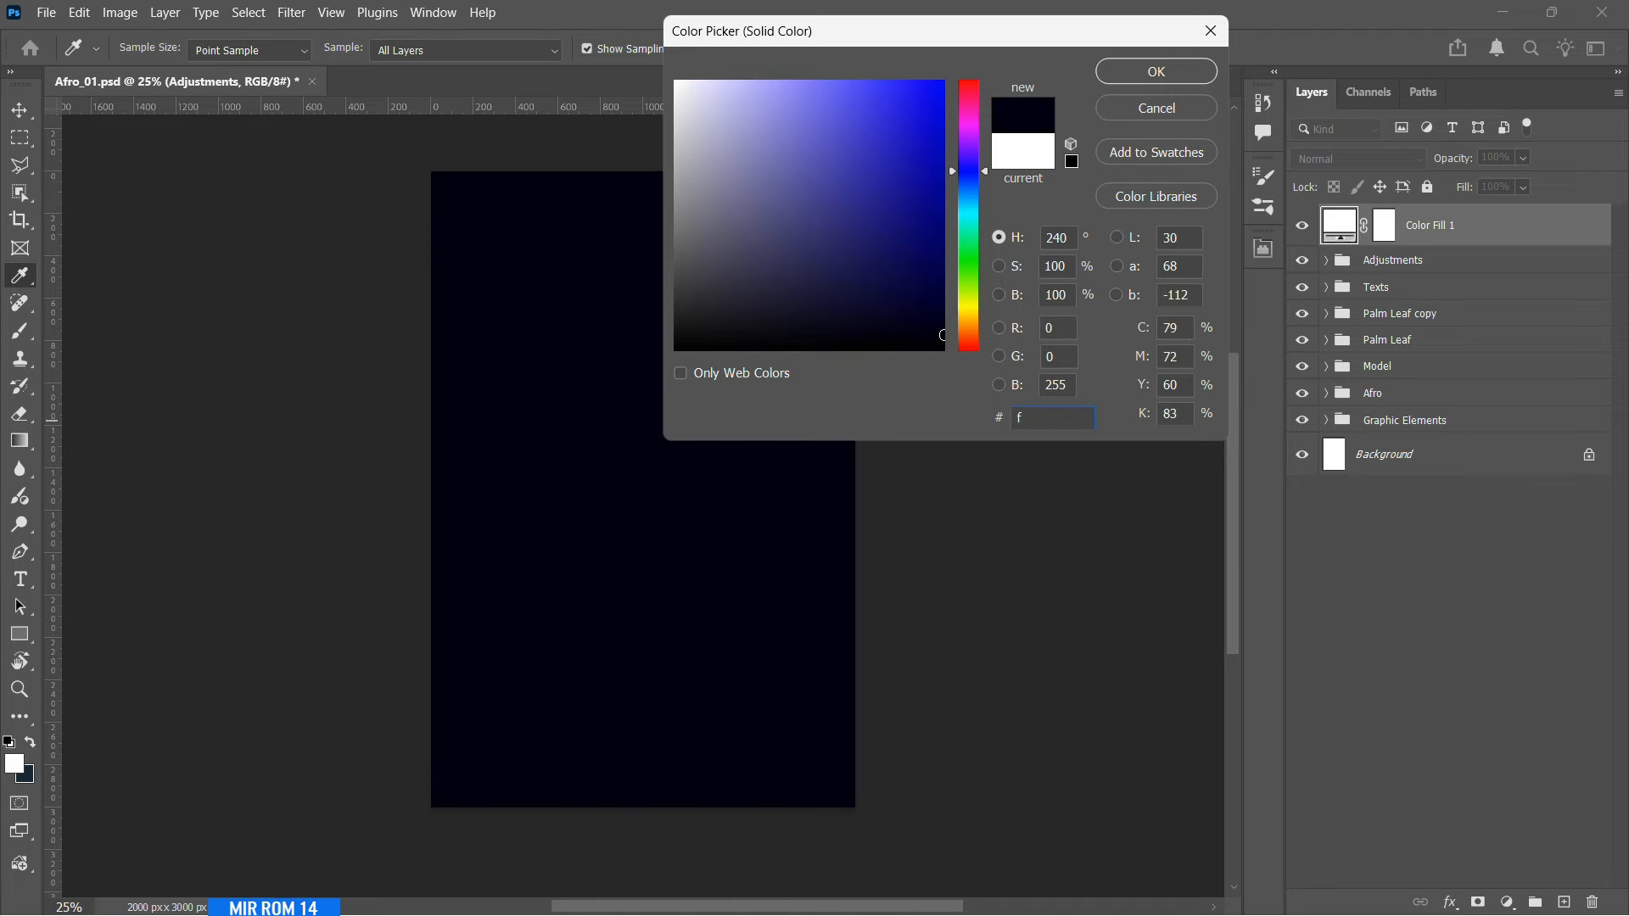
pyautogui.write('fbb5b')
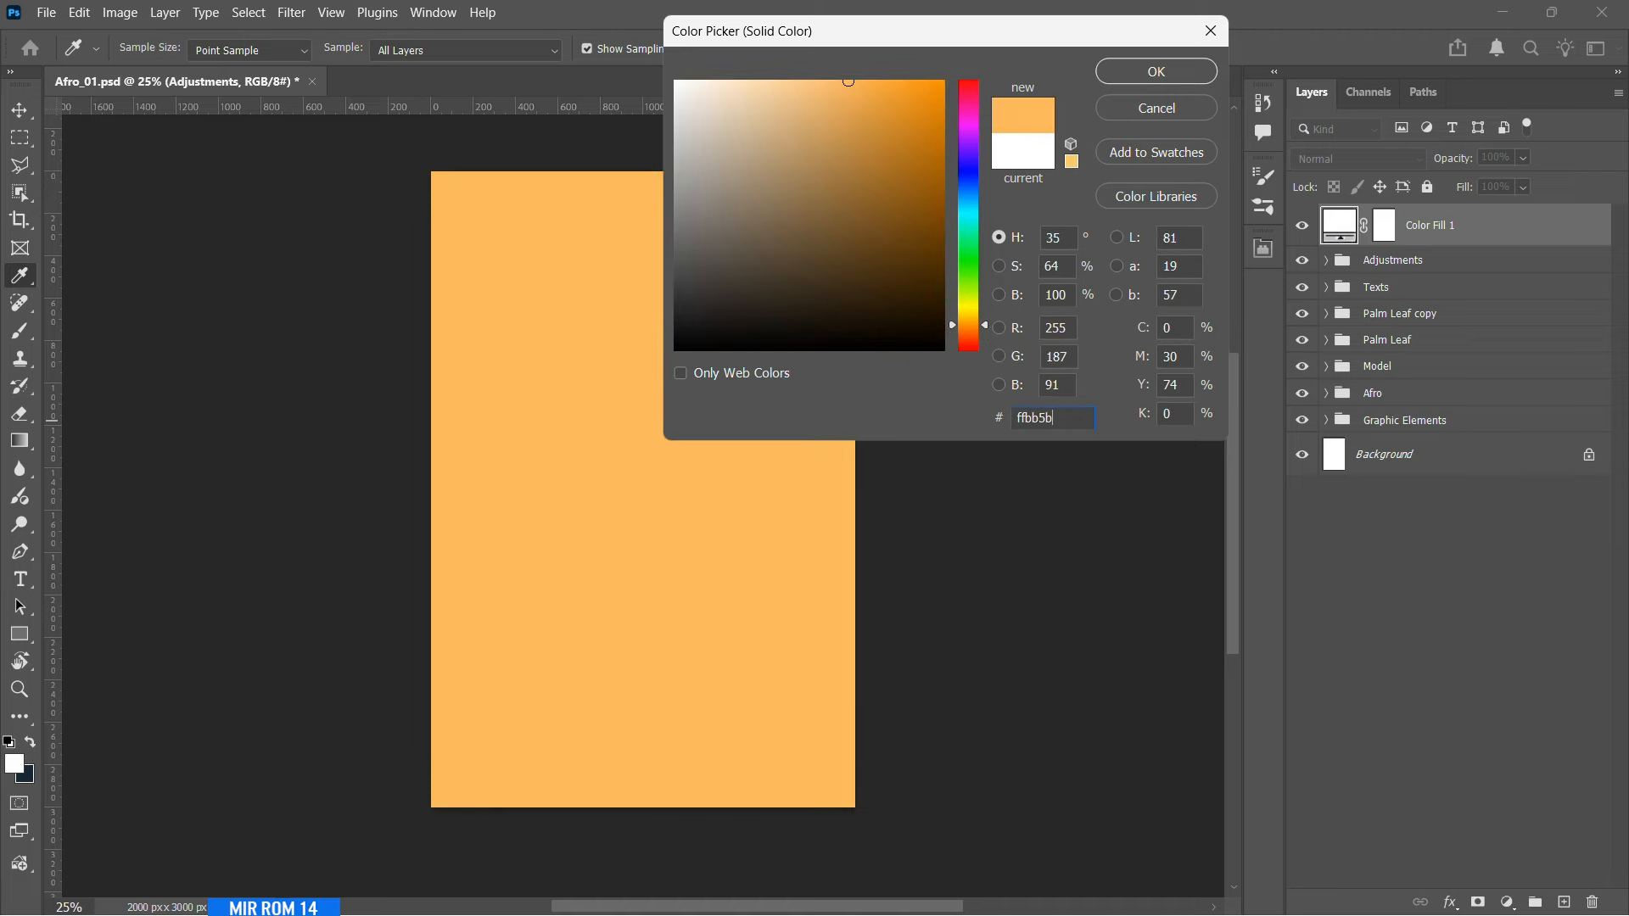
pyautogui.click(1140, 75)
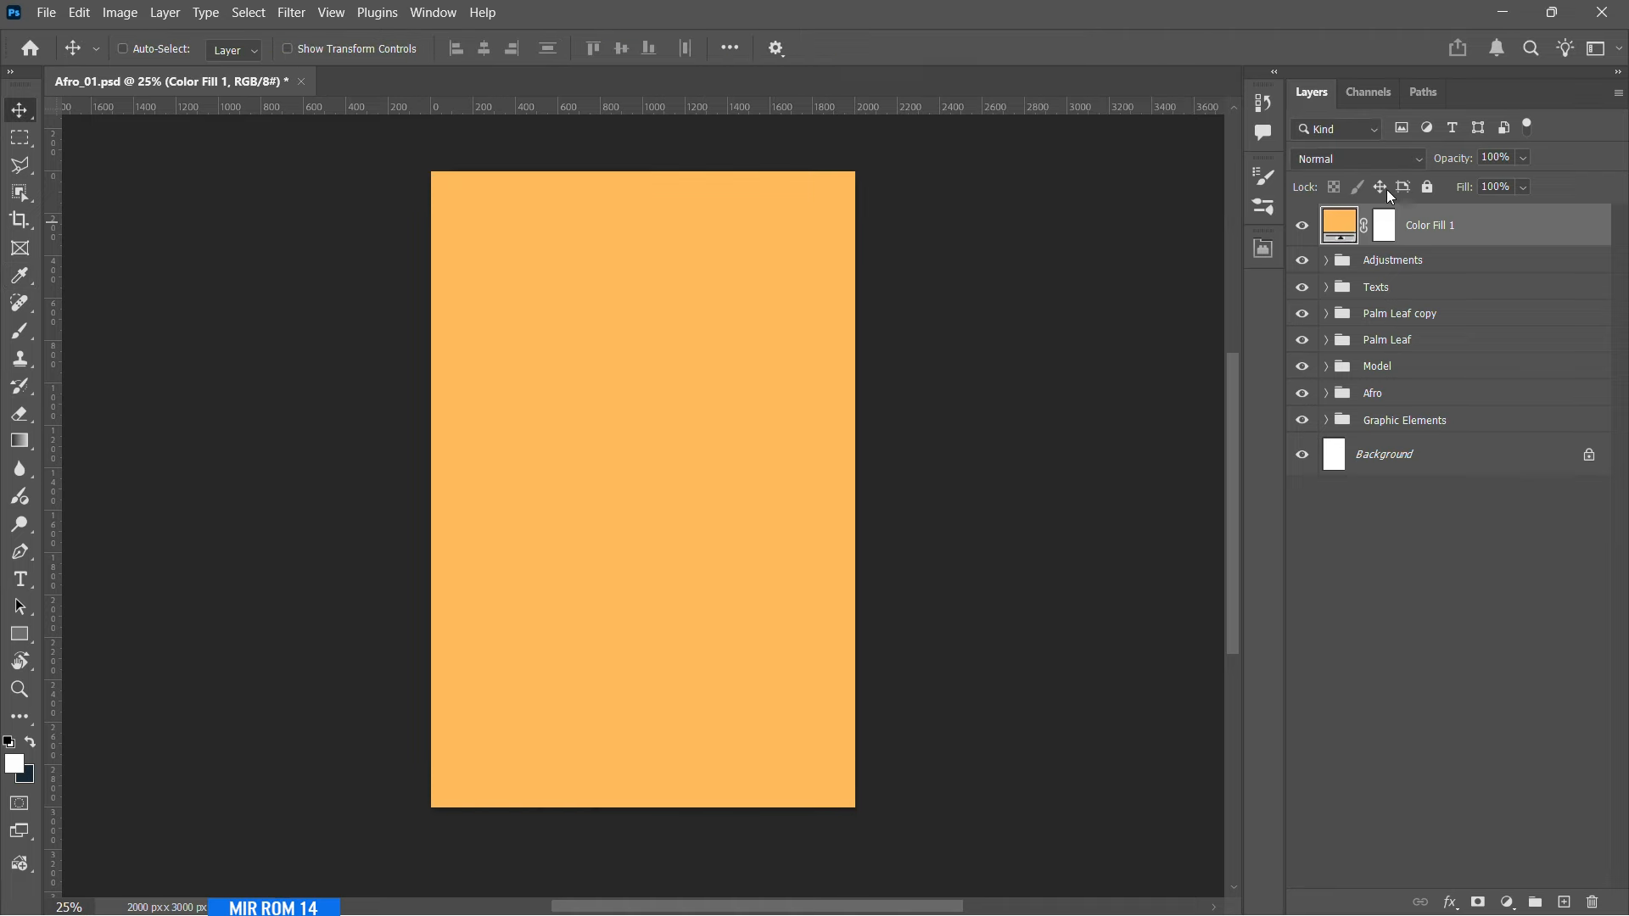
# - Set the Color Fill 1 layer to Vivid Light and invert its mask to black
pyautogui.click(1357, 163)
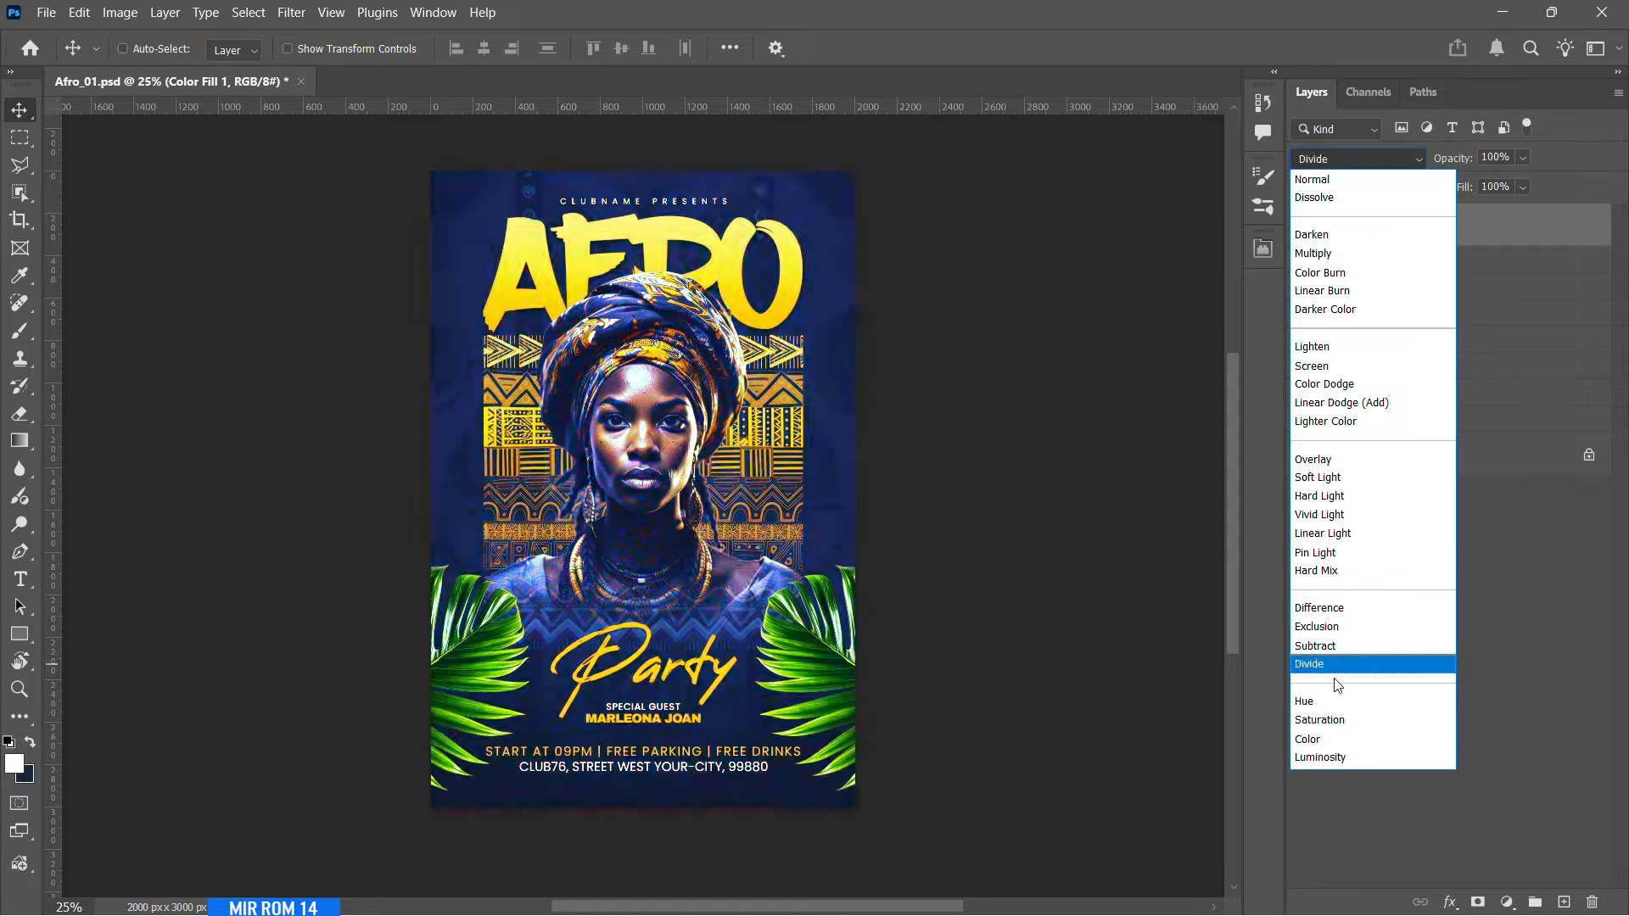
pyautogui.click(1334, 516)
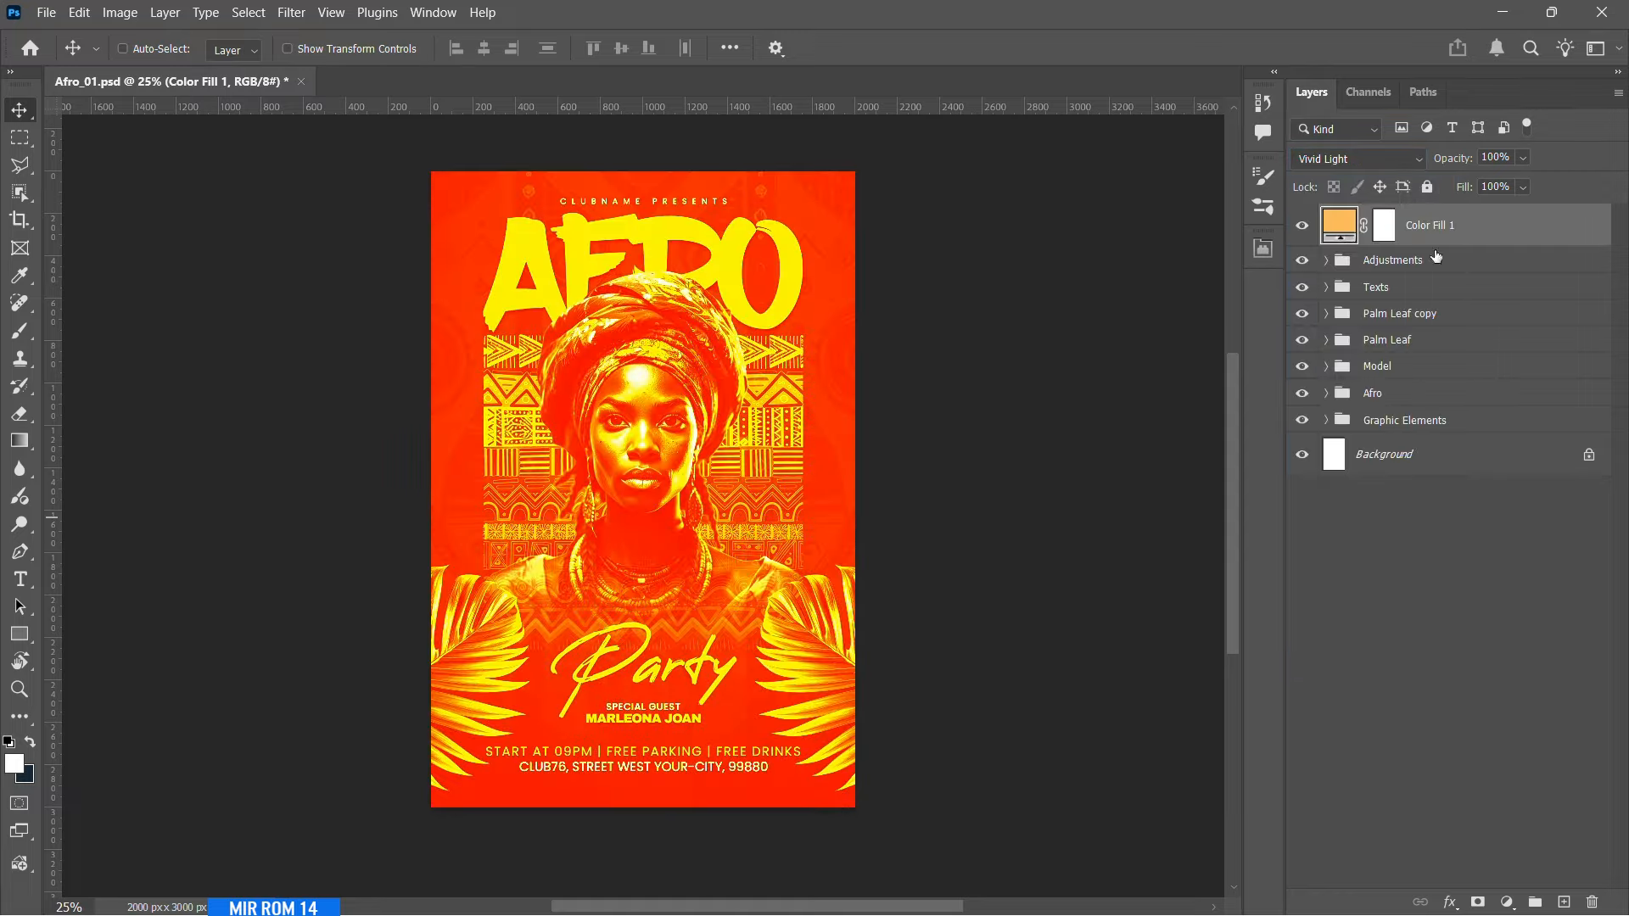
pyautogui.click(1385, 225)
pyautogui.hotkey('ctrl', 'i')
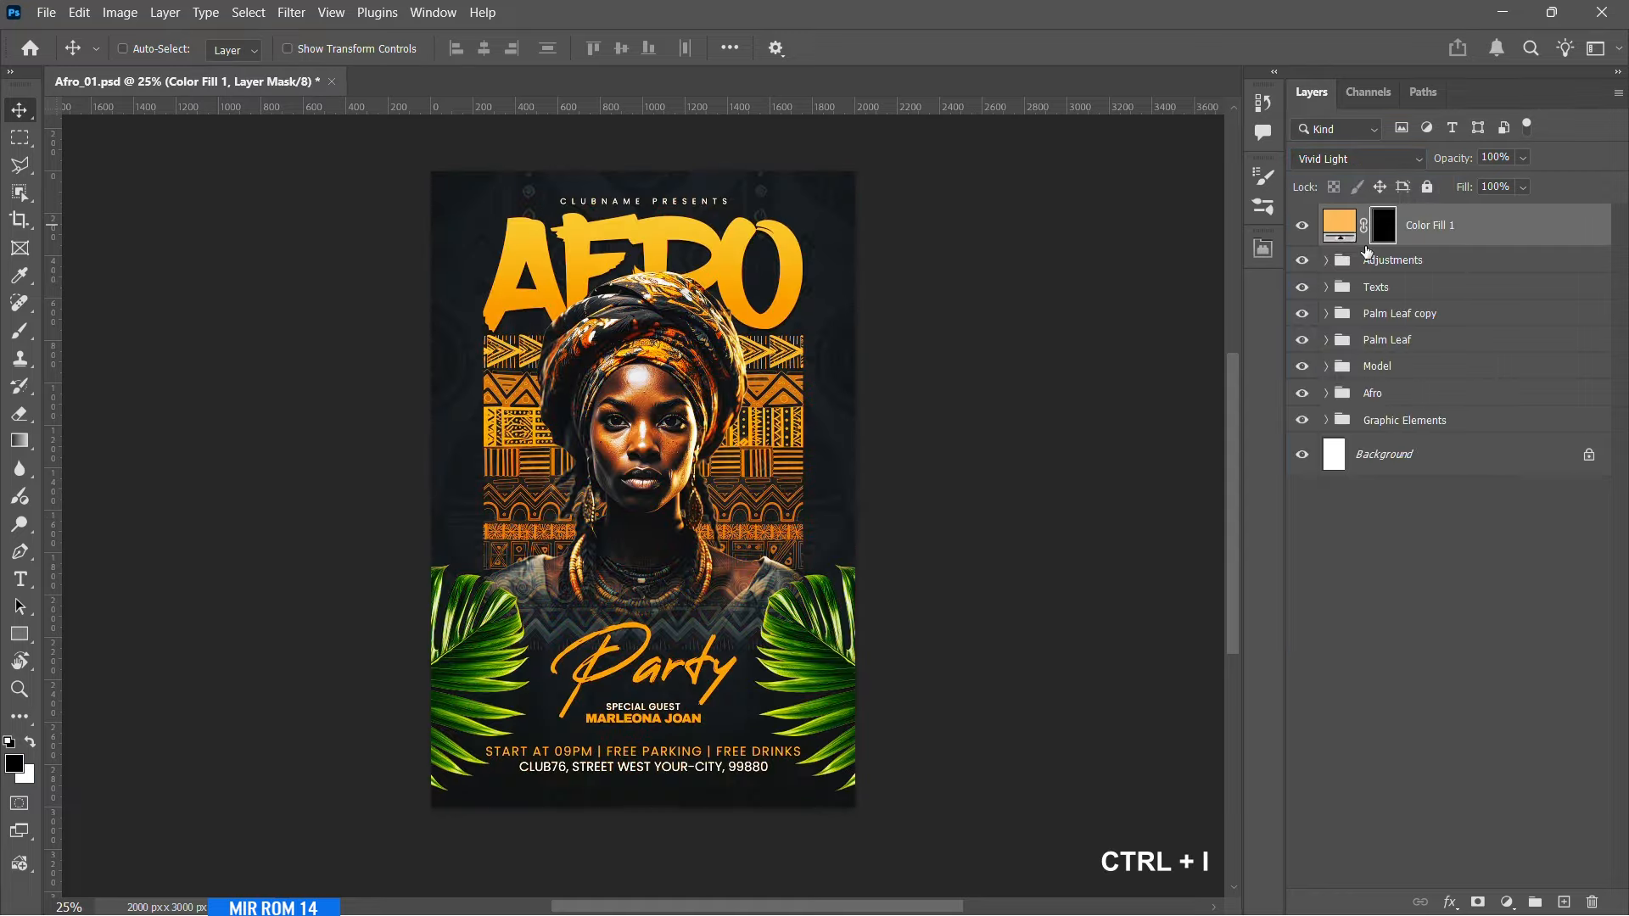
# - Paint one white spot over the model's face in the Color Fill 1 mask with a soft 1200 px brush
pyautogui.press('b')
pyautogui.rightClick(611, 591)
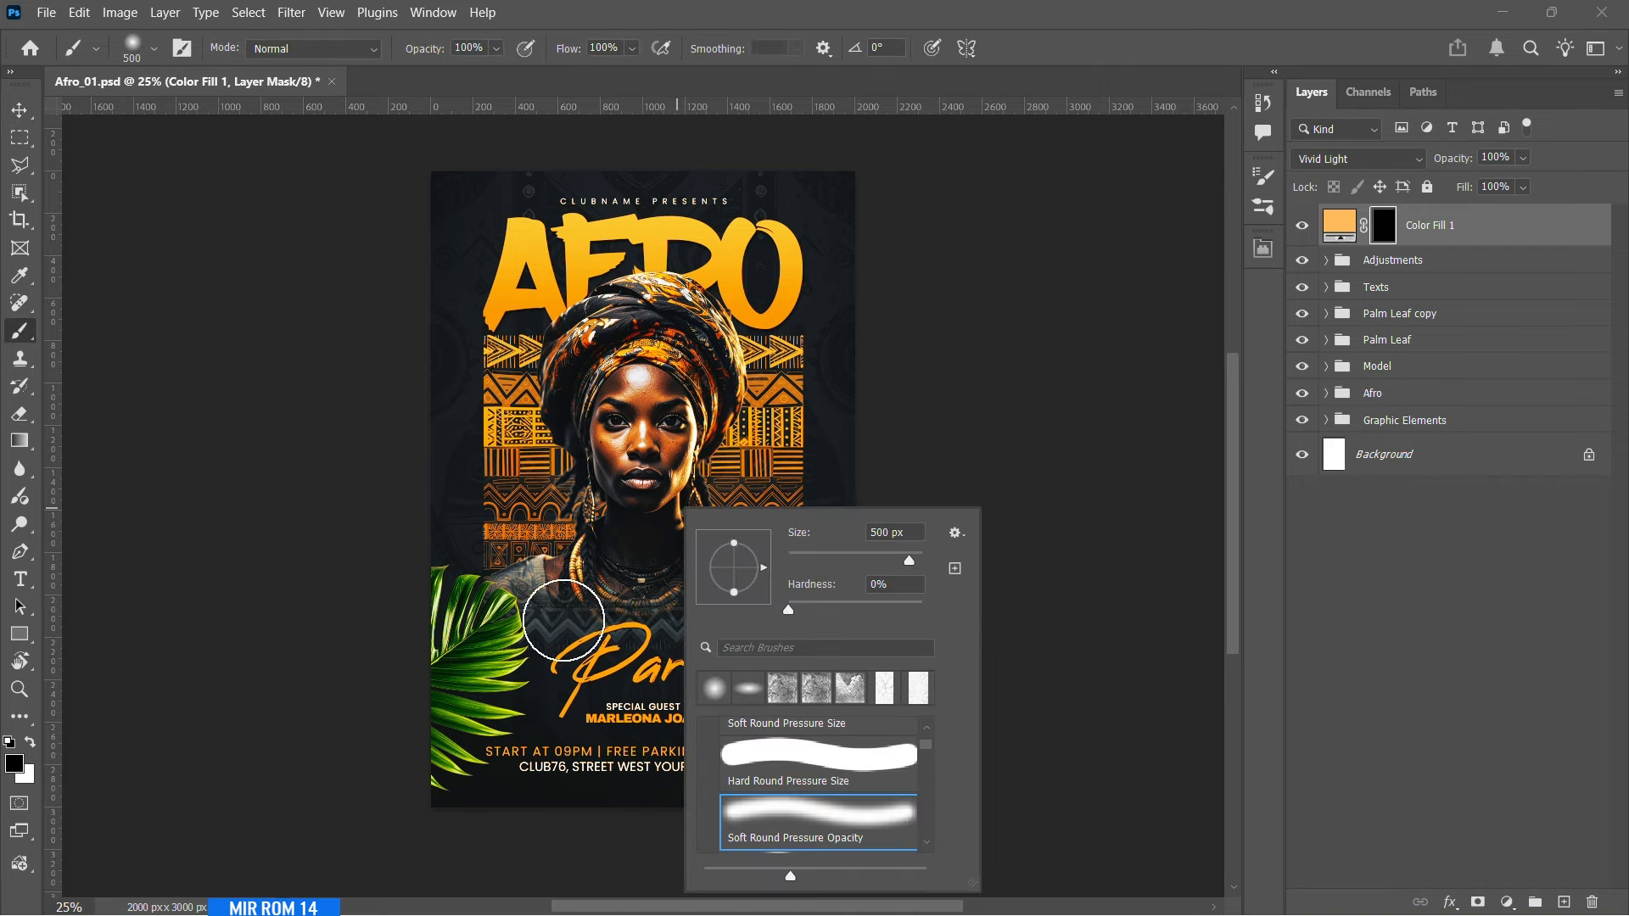
pyautogui.click(517, 621)
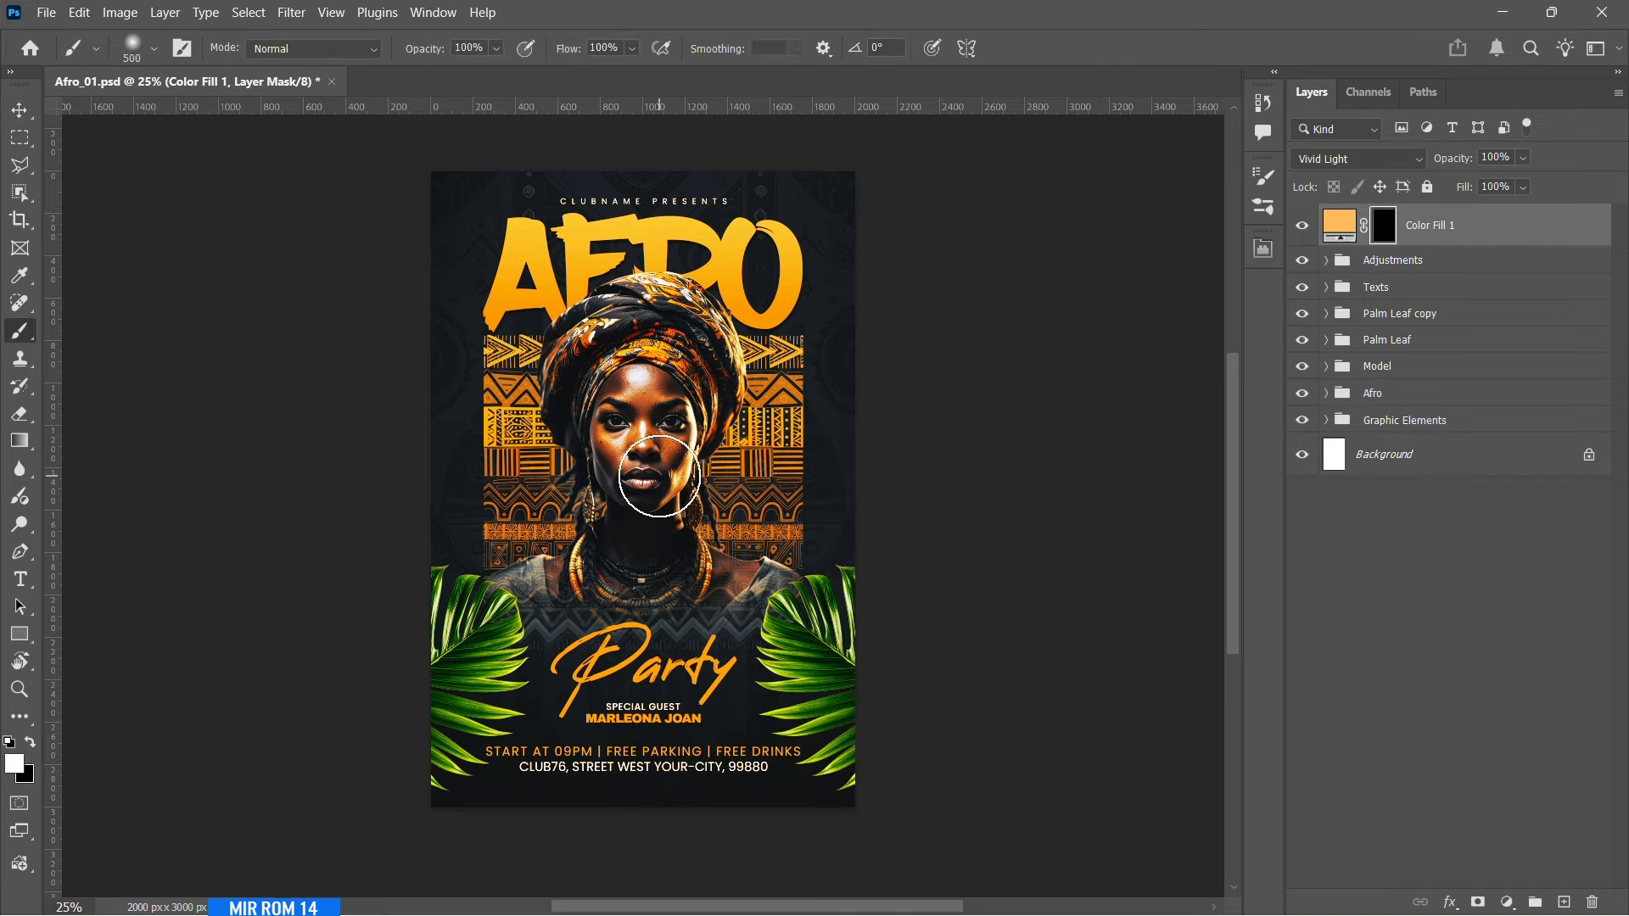
pyautogui.press(']')
pyautogui.press(']')
pyautogui.press(']')
pyautogui.press(']')
pyautogui.press(']')
pyautogui.click(652, 479)
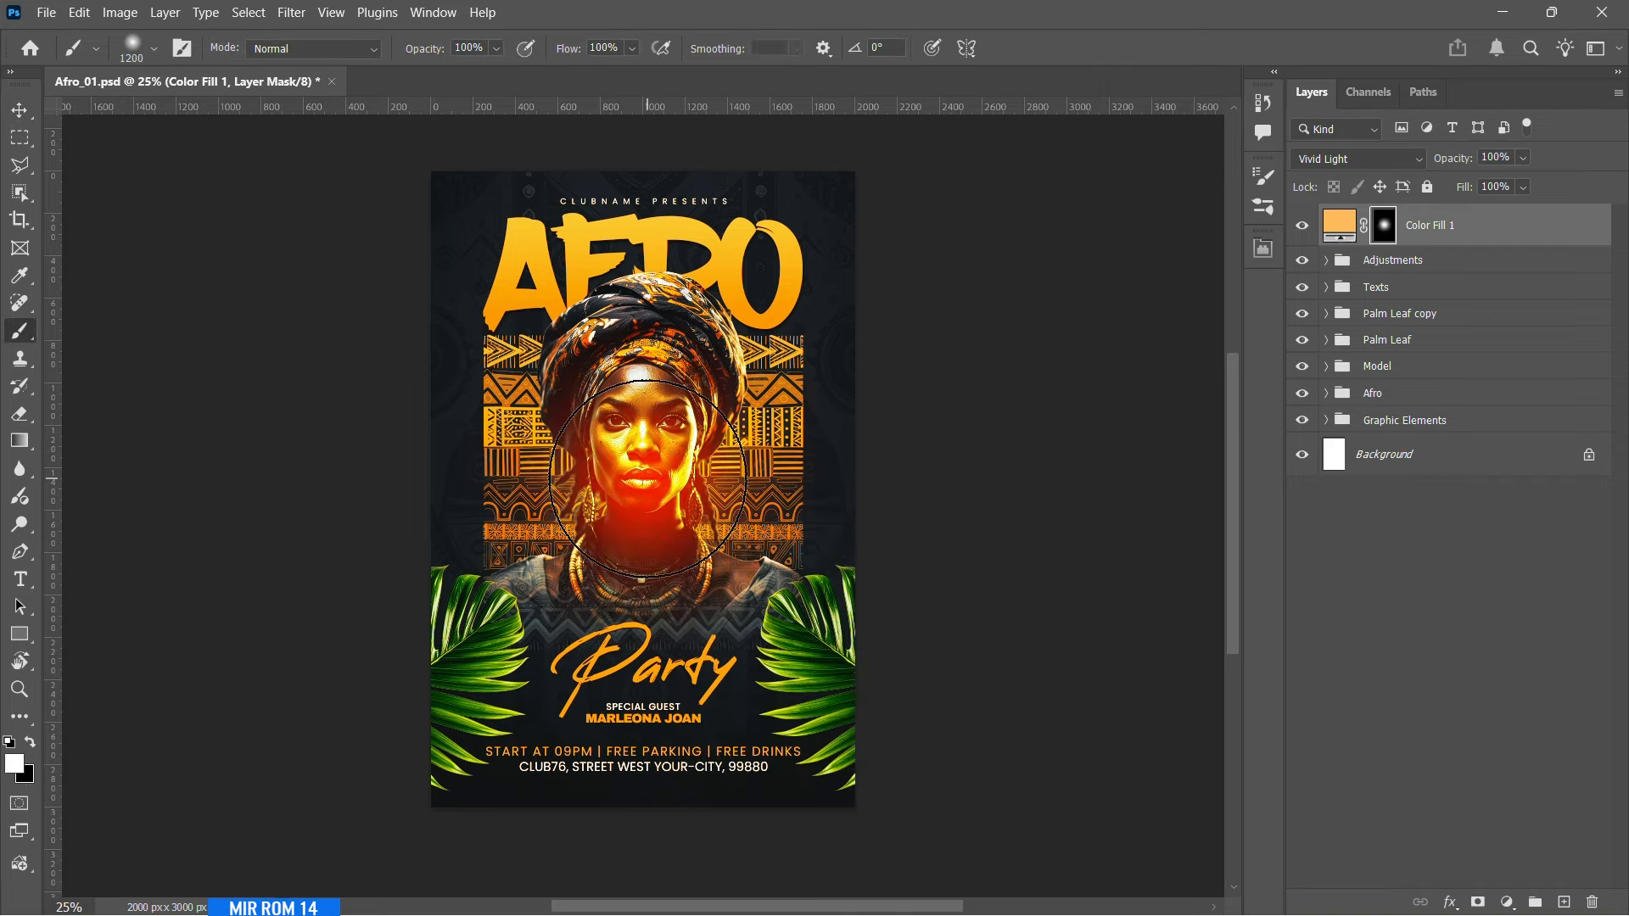
# - Move the Color Fill 1 glow up behind the top of the headwrap and scale it to 94.67%
pyautogui.press('v')
pyautogui.moveTo(658, 476)
pyautogui.mouseDown()
pyautogui.moveTo(686, 297)
pyautogui.moveTo(693, 395)
pyautogui.moveTo(693, 338)
pyautogui.mouseUp()
pyautogui.hotkey('ctrl', 't')
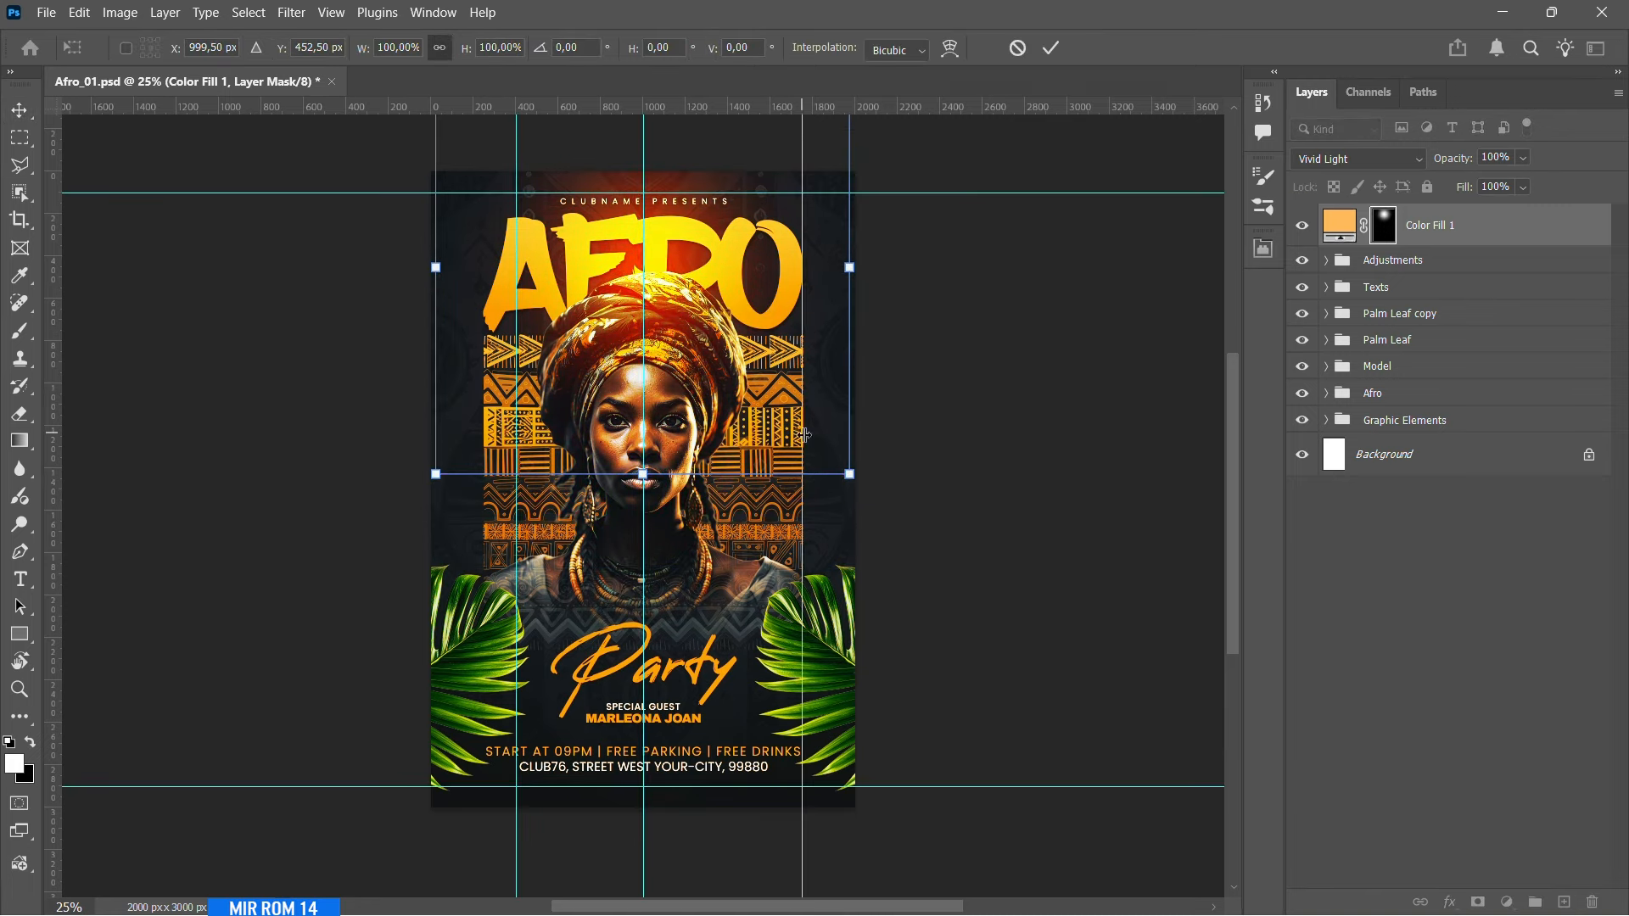
pyautogui.moveTo(850, 474); pyautogui.dragTo(840, 461)
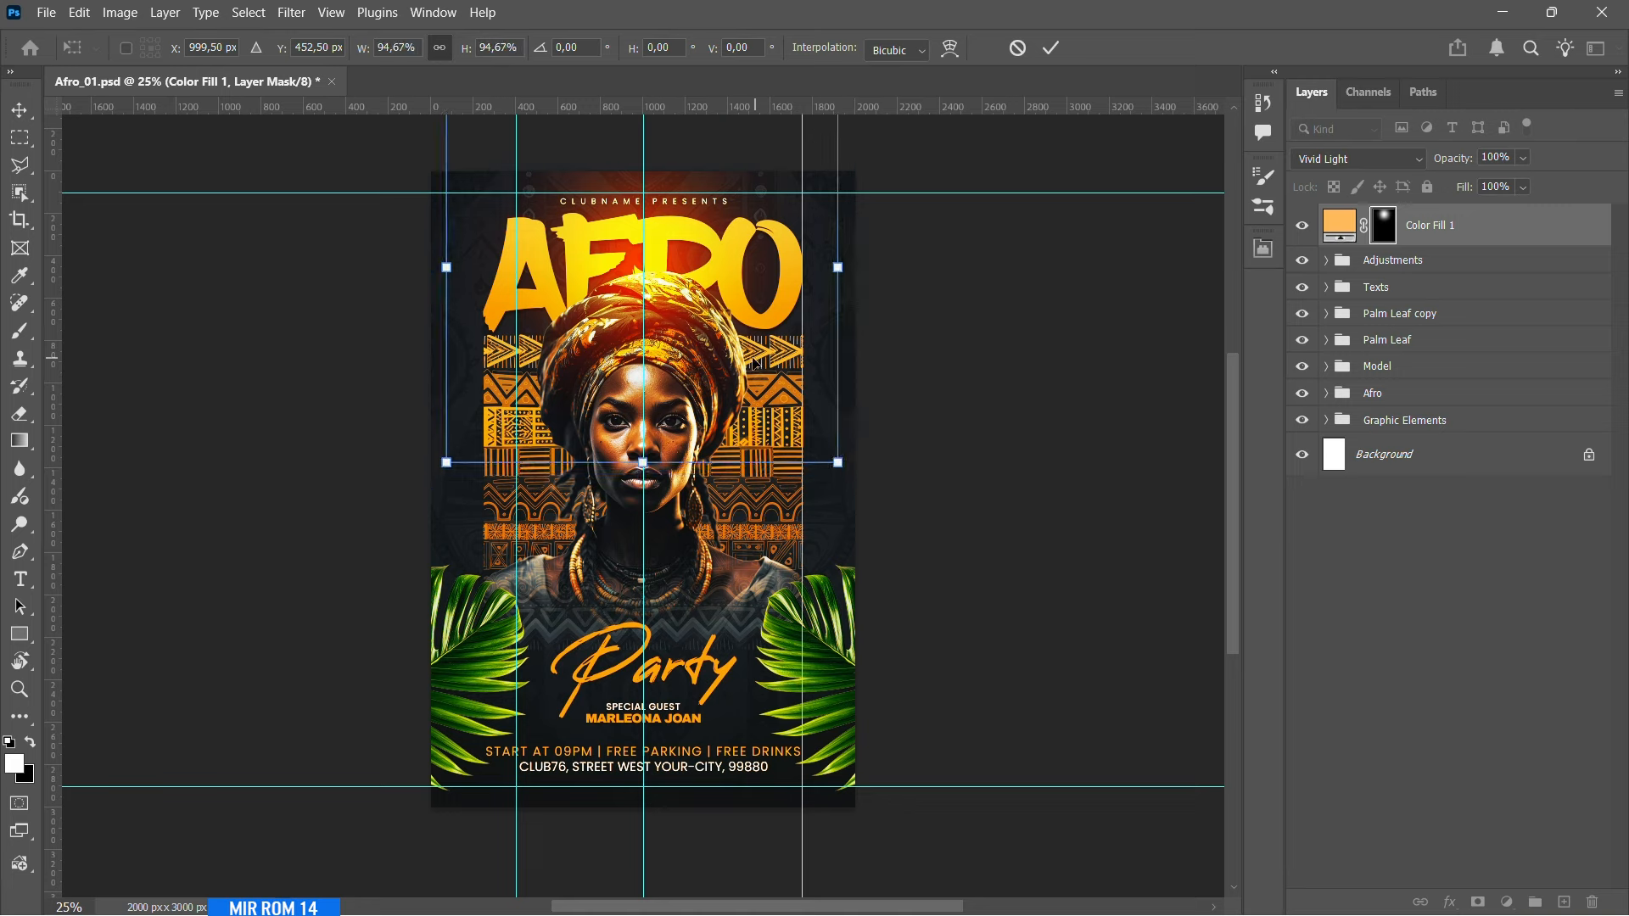
pyautogui.click(1051, 49)
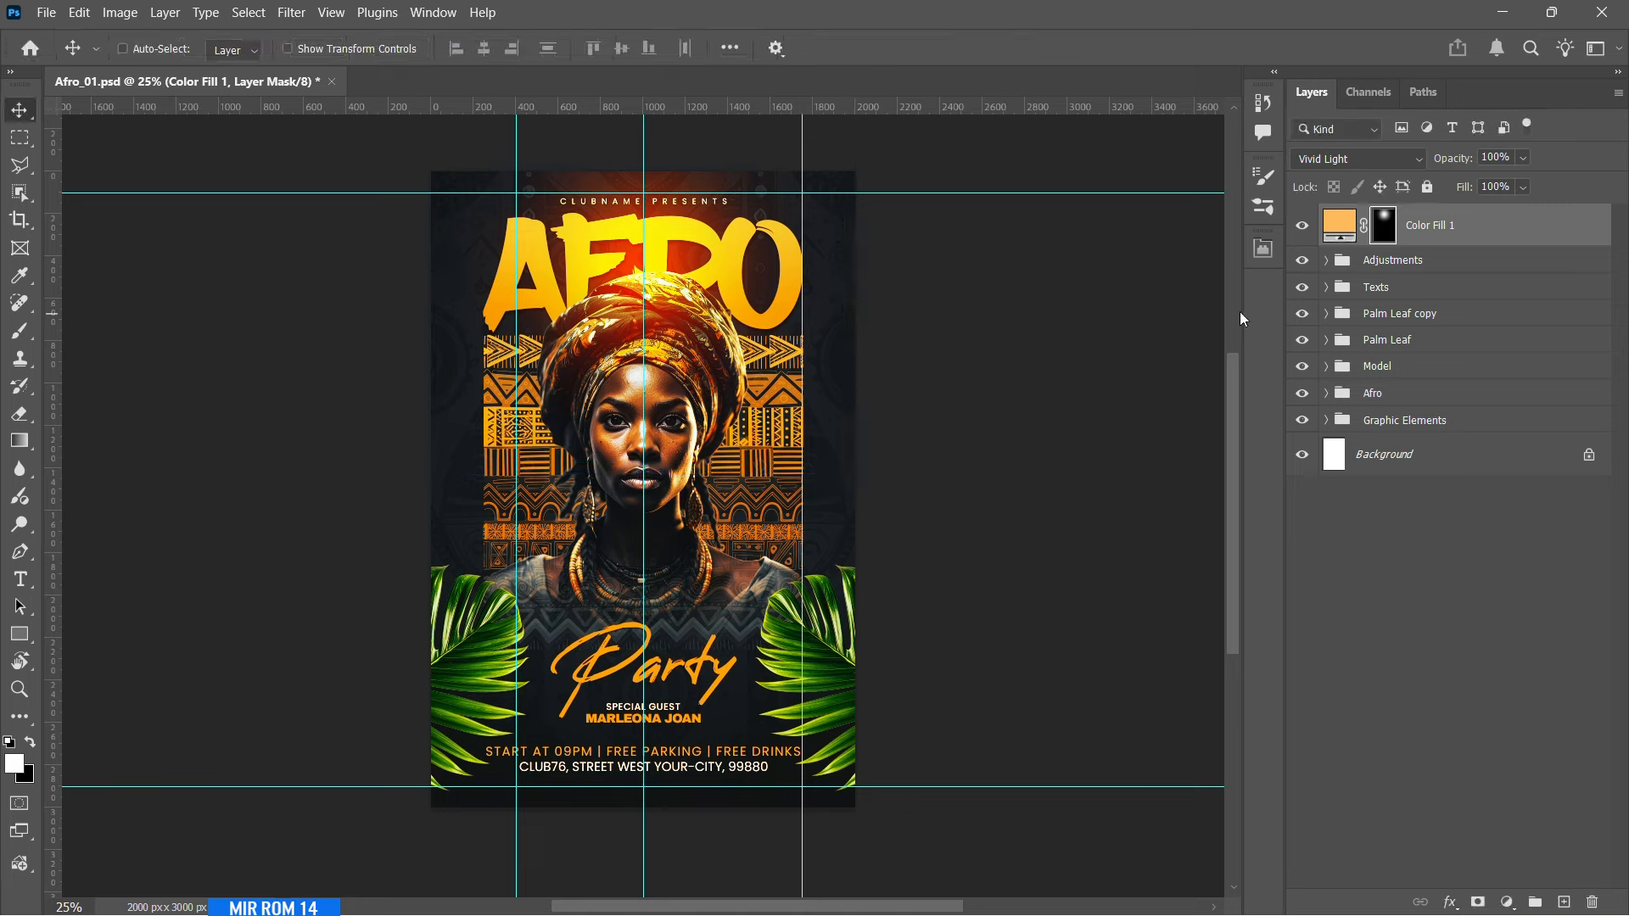
# - Duplicate Color Fill 1, place the copy beneath the hidden original and move its glow to the model's shoulder beside the left palm leaf
pyautogui.click(1432, 237)
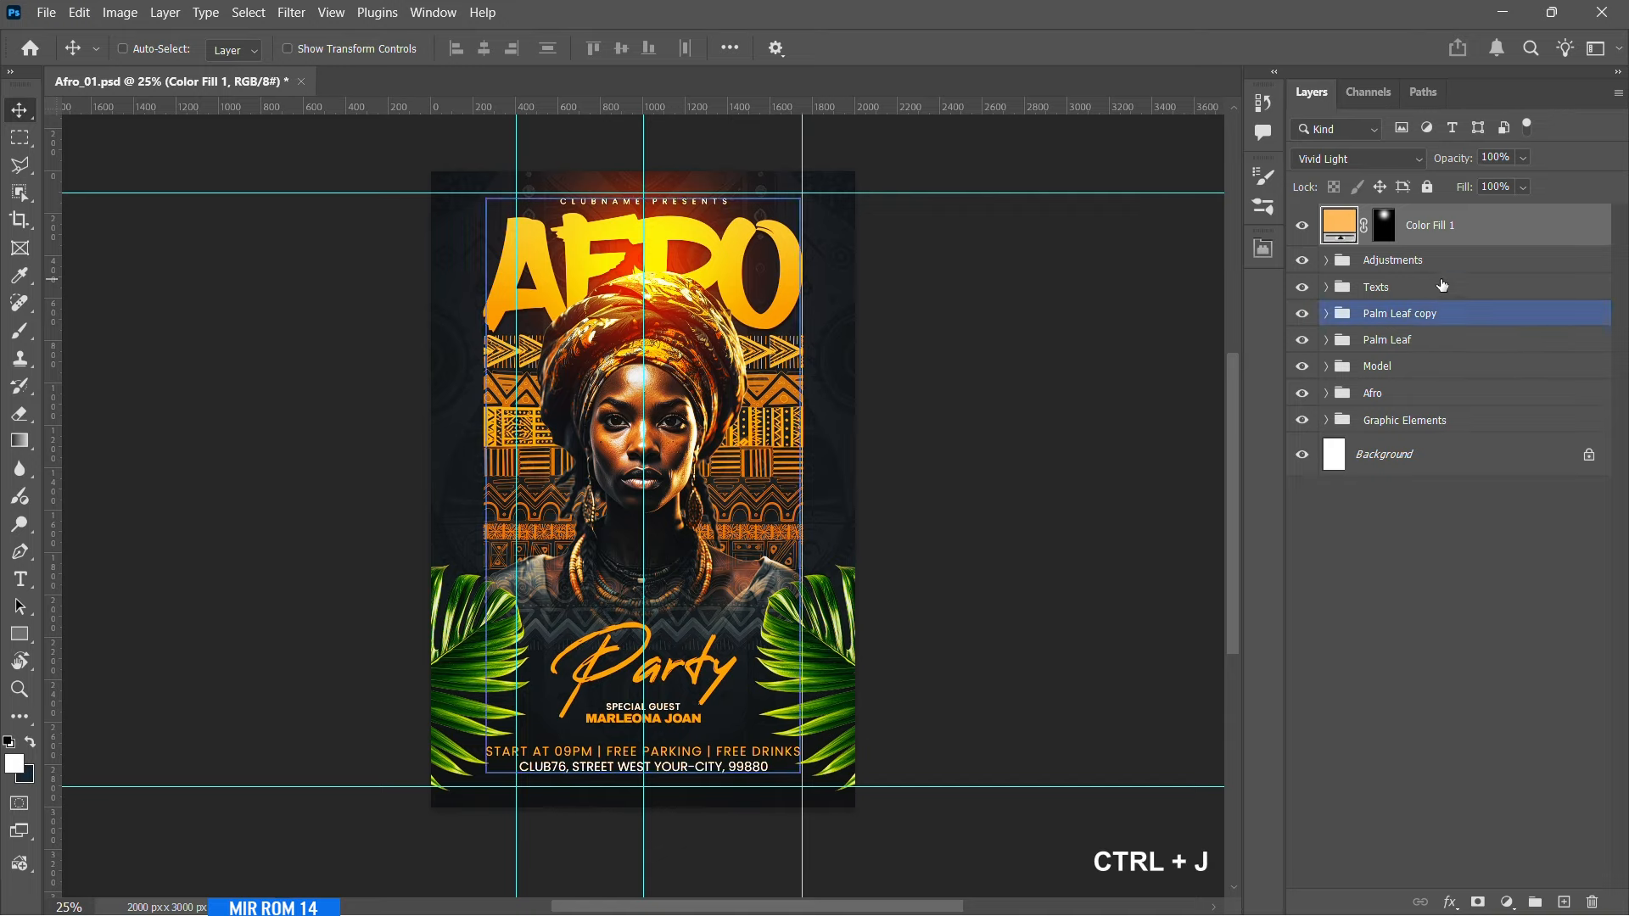
pyautogui.hotkey('ctrl', 'j')
pyautogui.moveTo(1443, 224); pyautogui.dragTo(1443, 280)
pyautogui.click(1302, 225)
pyautogui.moveTo(713, 295); pyautogui.dragTo(589, 600)
# - Scale the Color Fill 1 copy glow to 78.29% and centre it on the left vertical guide at shoulder height
pyautogui.hotkey('ctrl', 't')
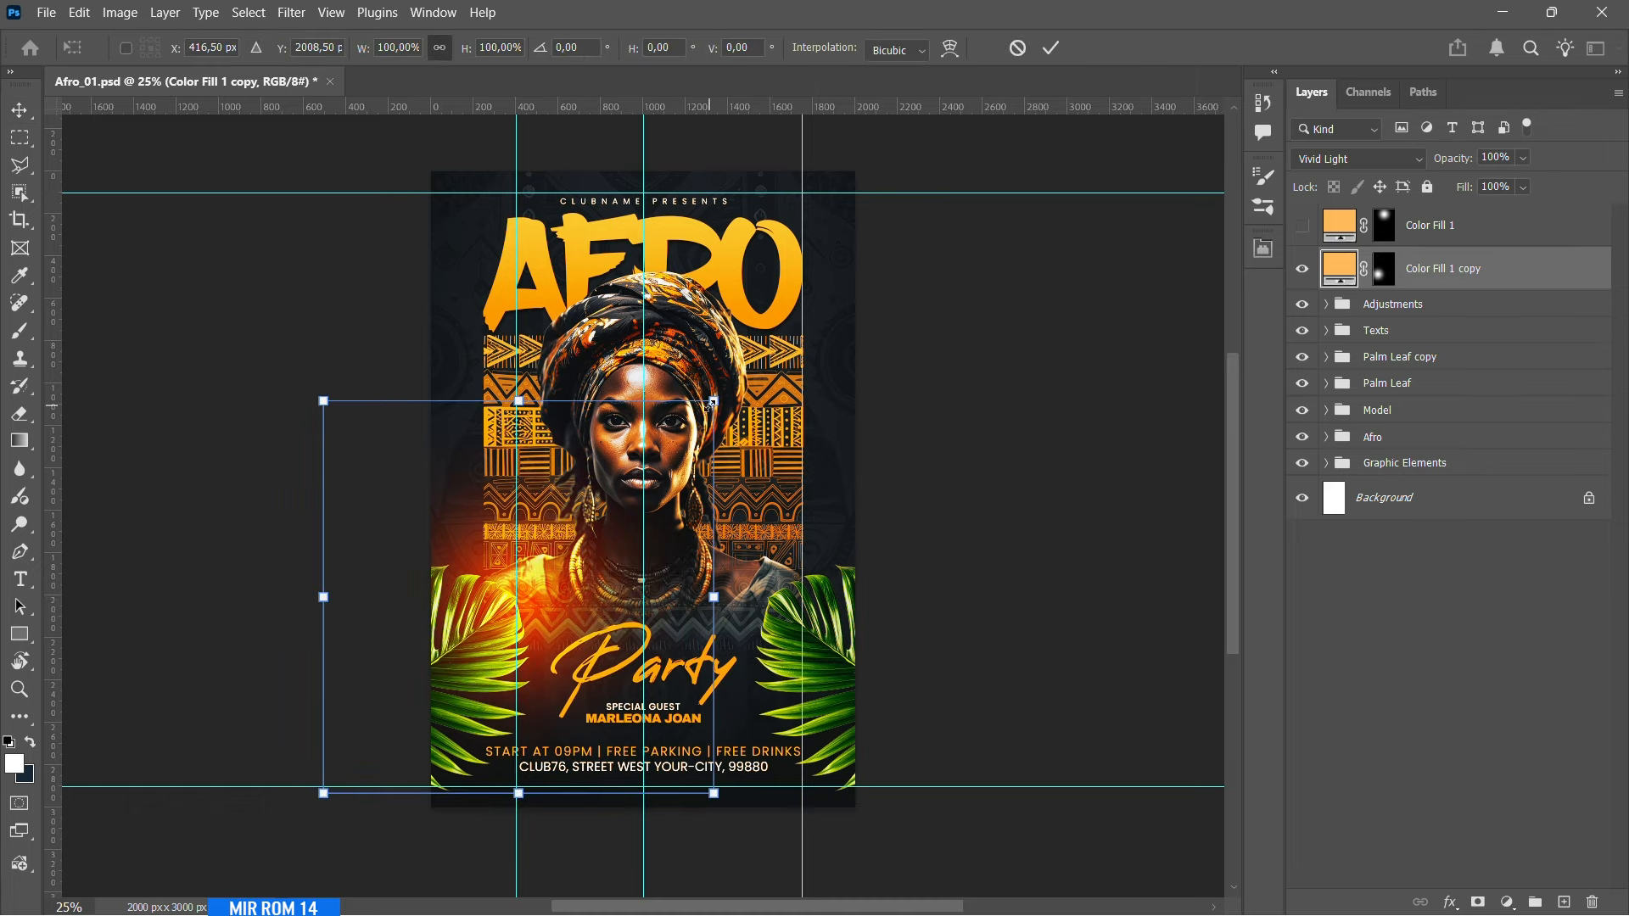
pyautogui.moveTo(713, 403); pyautogui.dragTo(659, 456)
pyautogui.moveTo(600, 536); pyautogui.dragTo(581, 550)
pyautogui.moveTo(641, 468); pyautogui.dragTo(669, 449)
pyautogui.moveTo(577, 532); pyautogui.dragTo(577, 542)
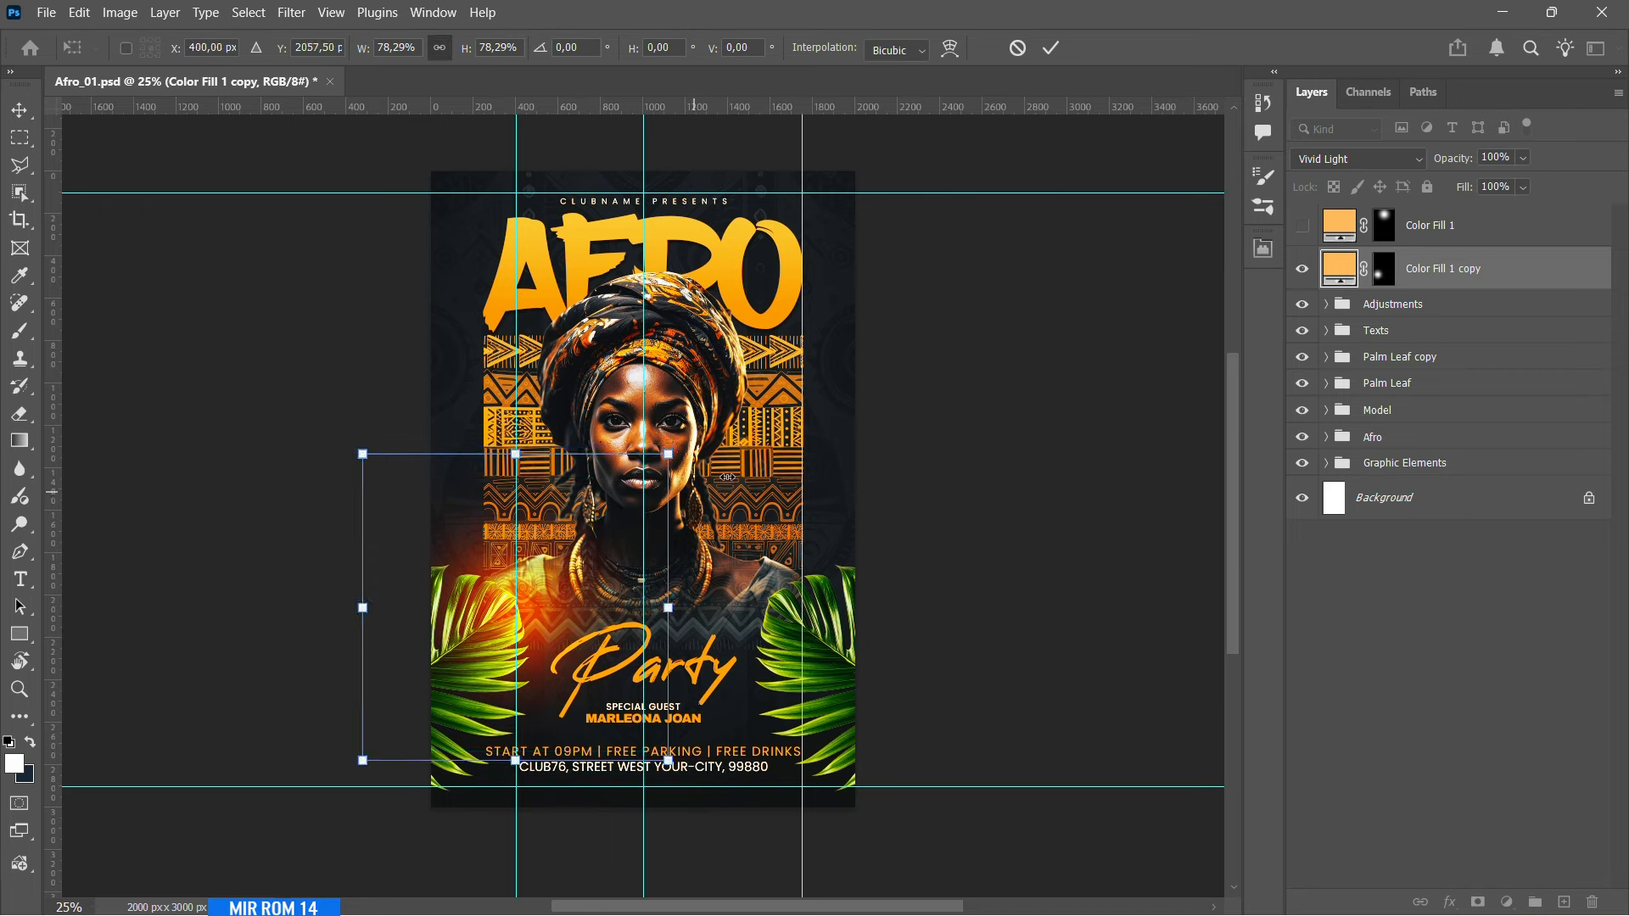
pyautogui.click(1051, 49)
# - Split the white Underlying Layer slider in Blend If to 161 / 228 for the Color Fill 1 copy layer
pyautogui.click(1448, 901)
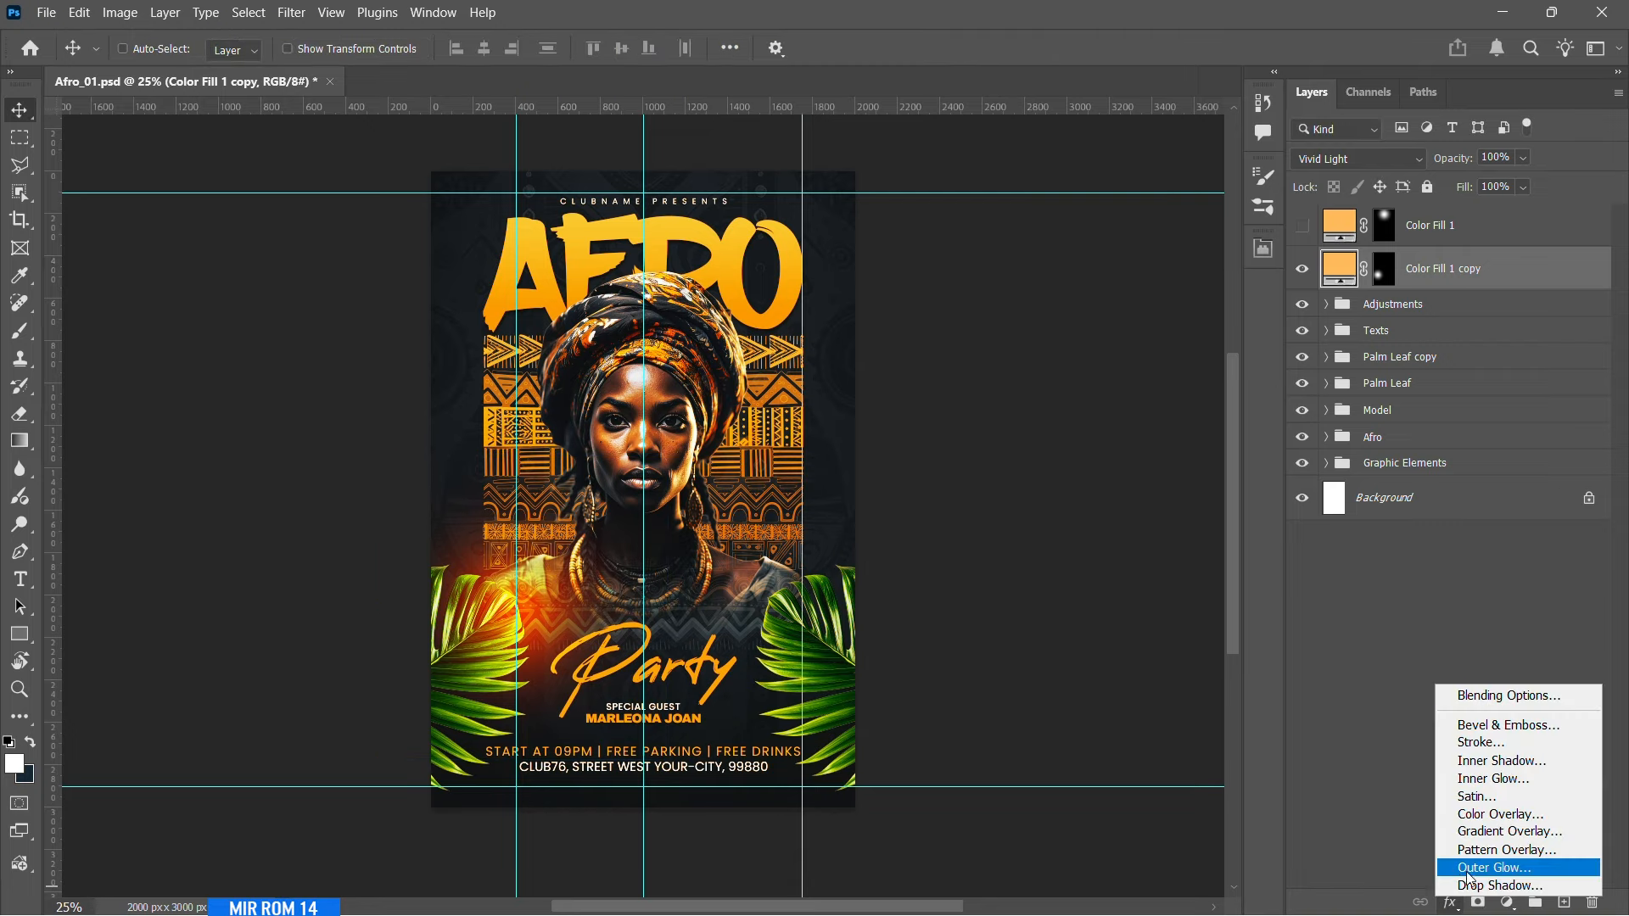
pyautogui.click(1504, 694)
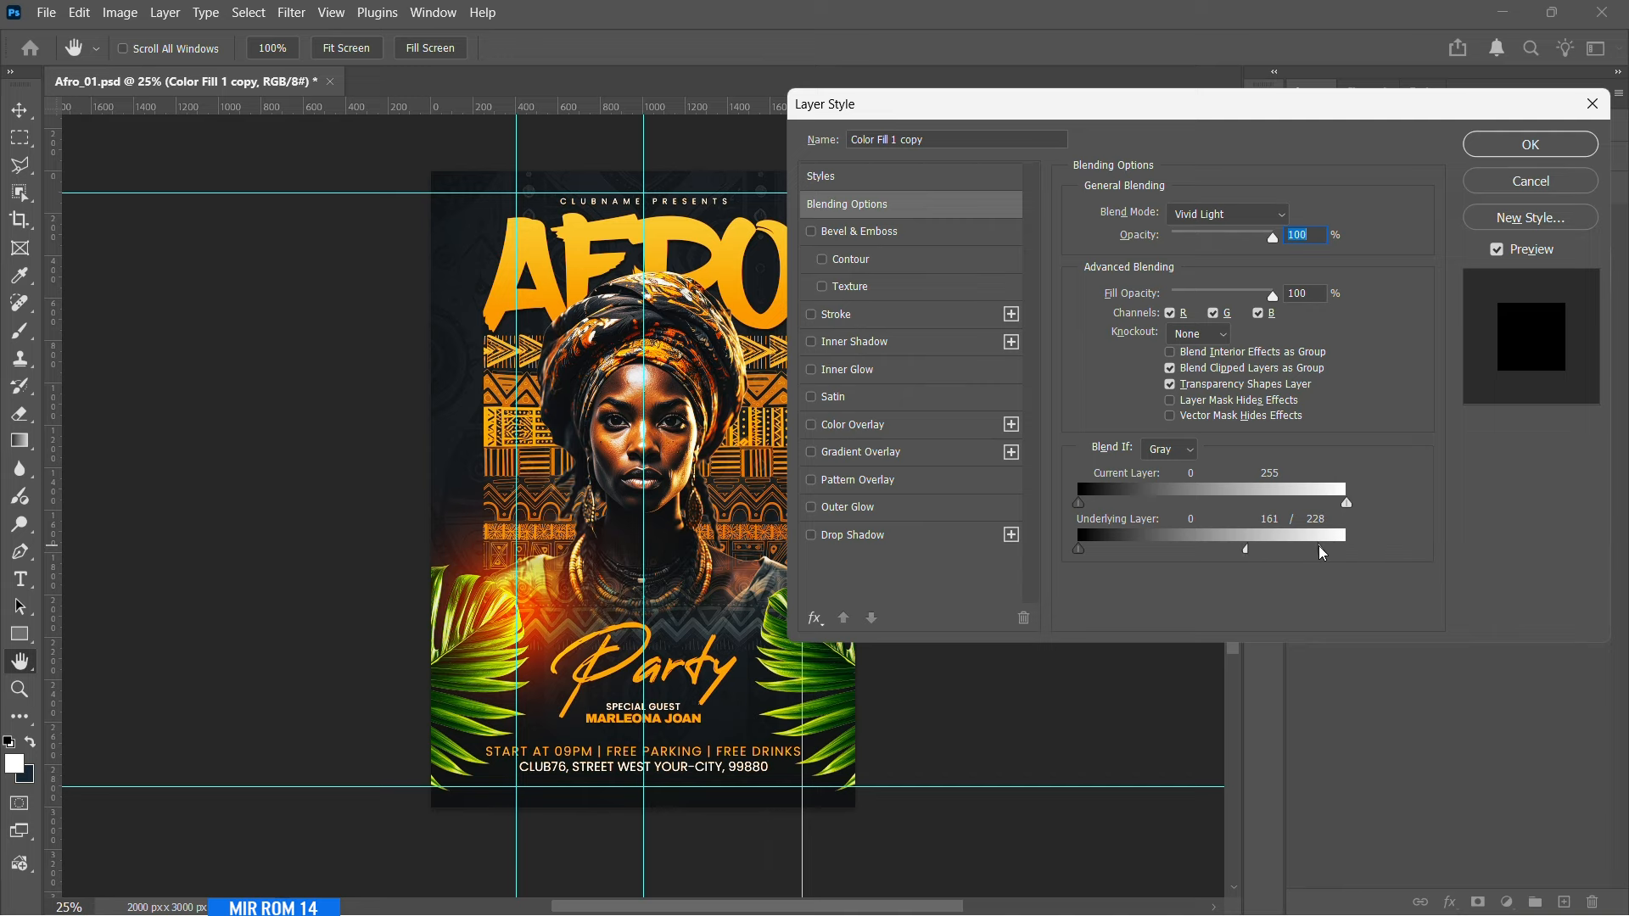
pyautogui.click(1531, 144)
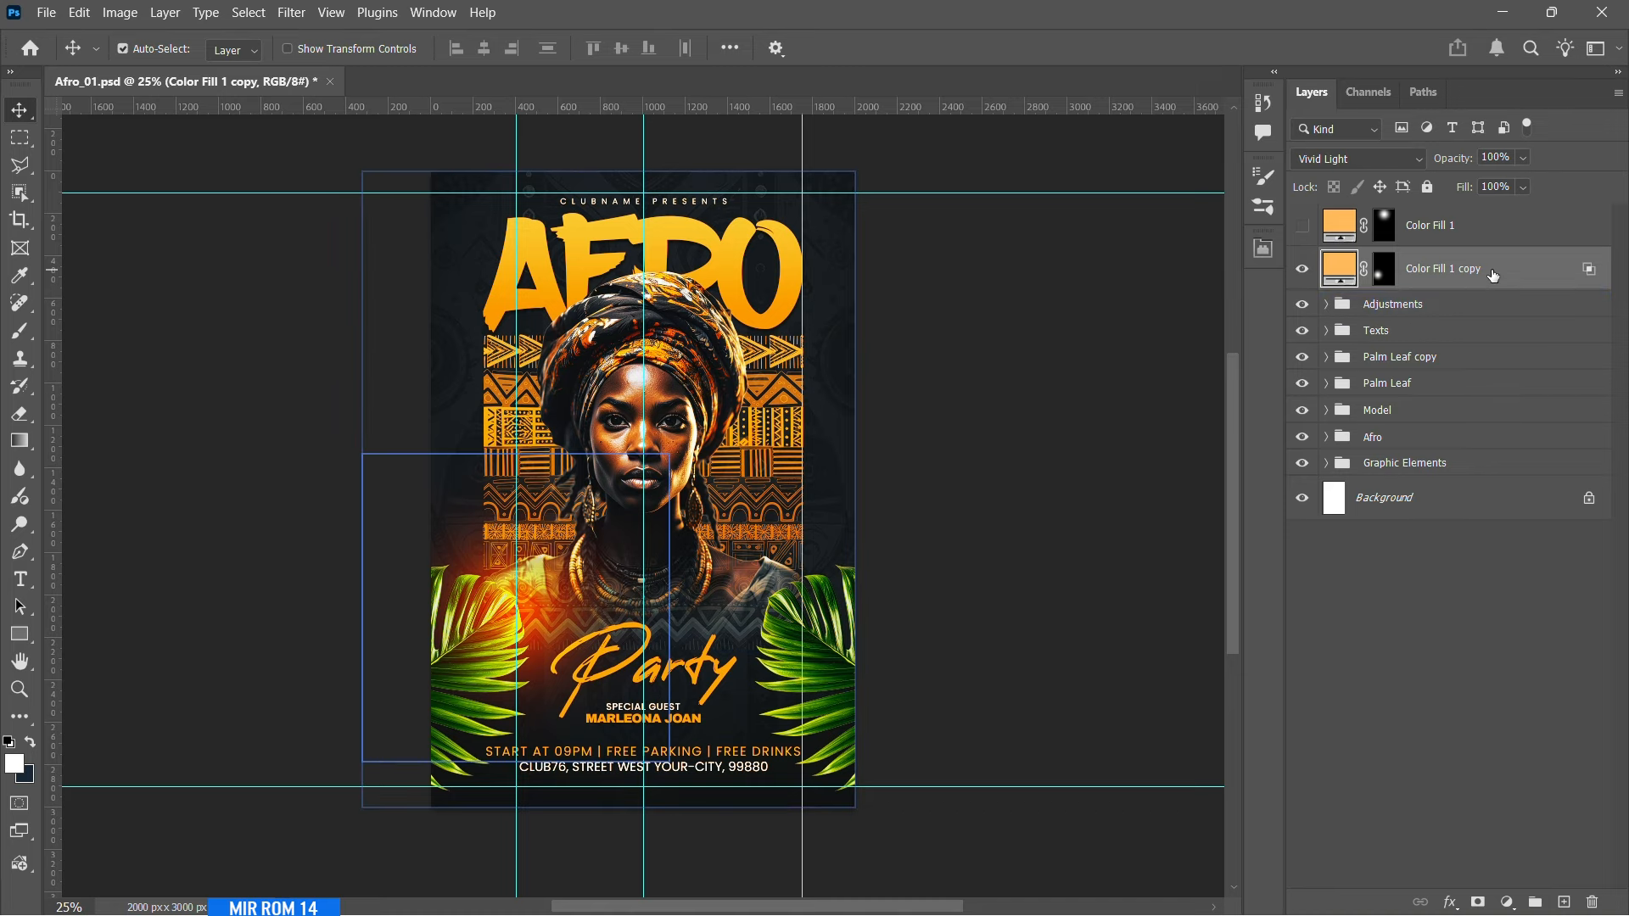
# - Duplicate the Color Fill 1 copy layer and scale the new glow down around its centre
pyautogui.hotkey('ctrl', 'j')
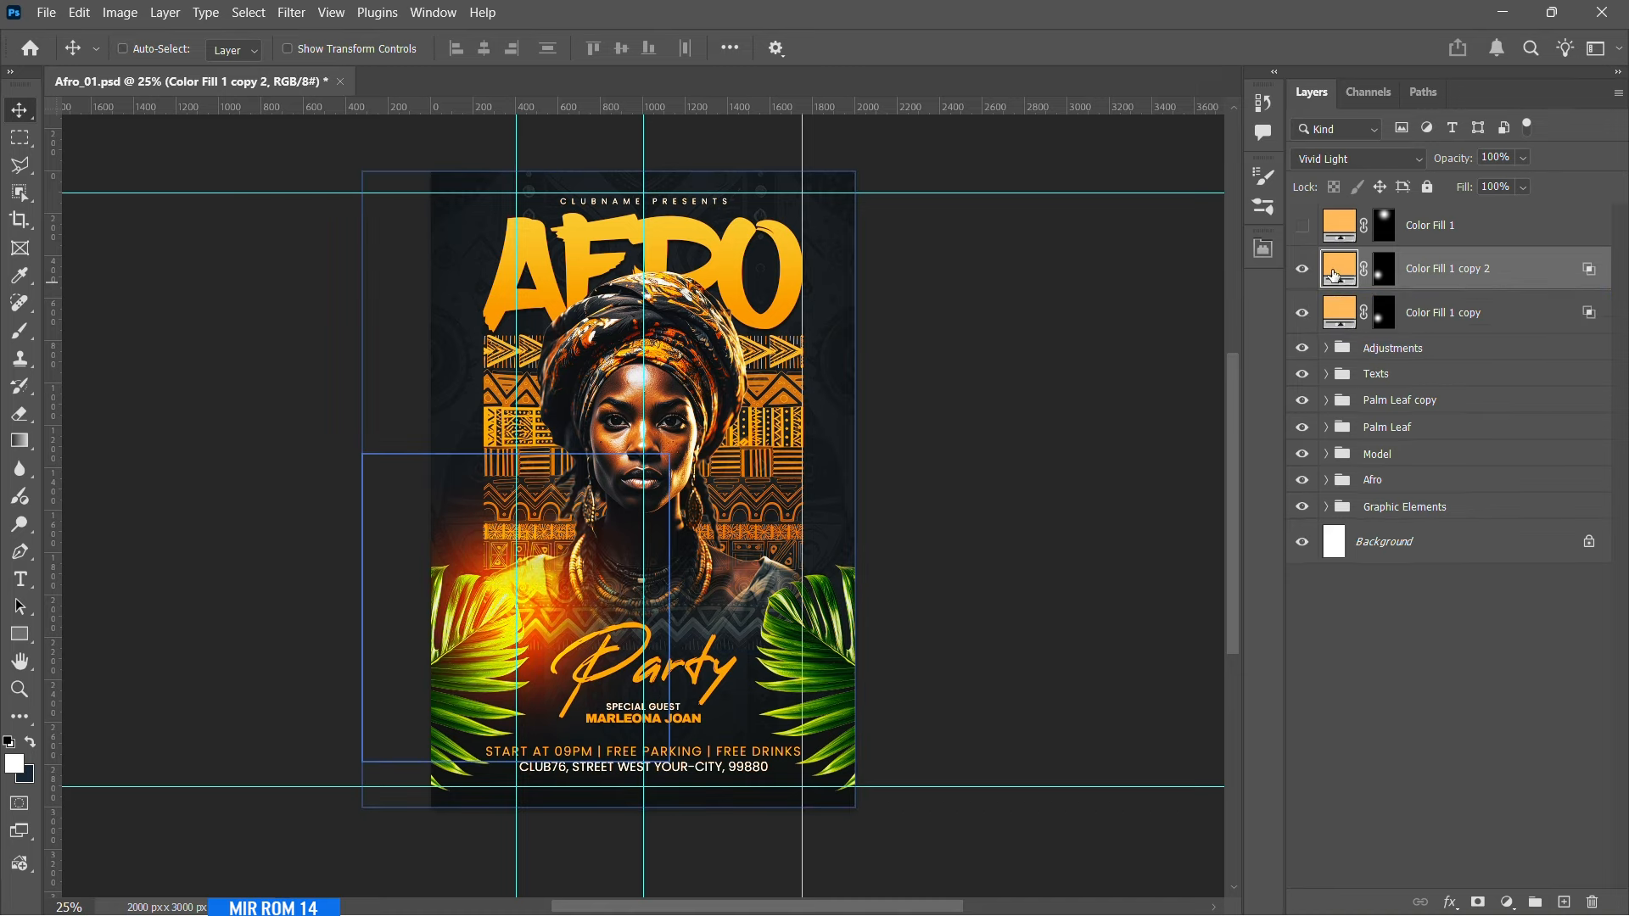
pyautogui.hotkey('ctrl', 't')
pyautogui.moveTo(670, 454); pyautogui.dragTo(629, 492)
pyautogui.click(1050, 47)
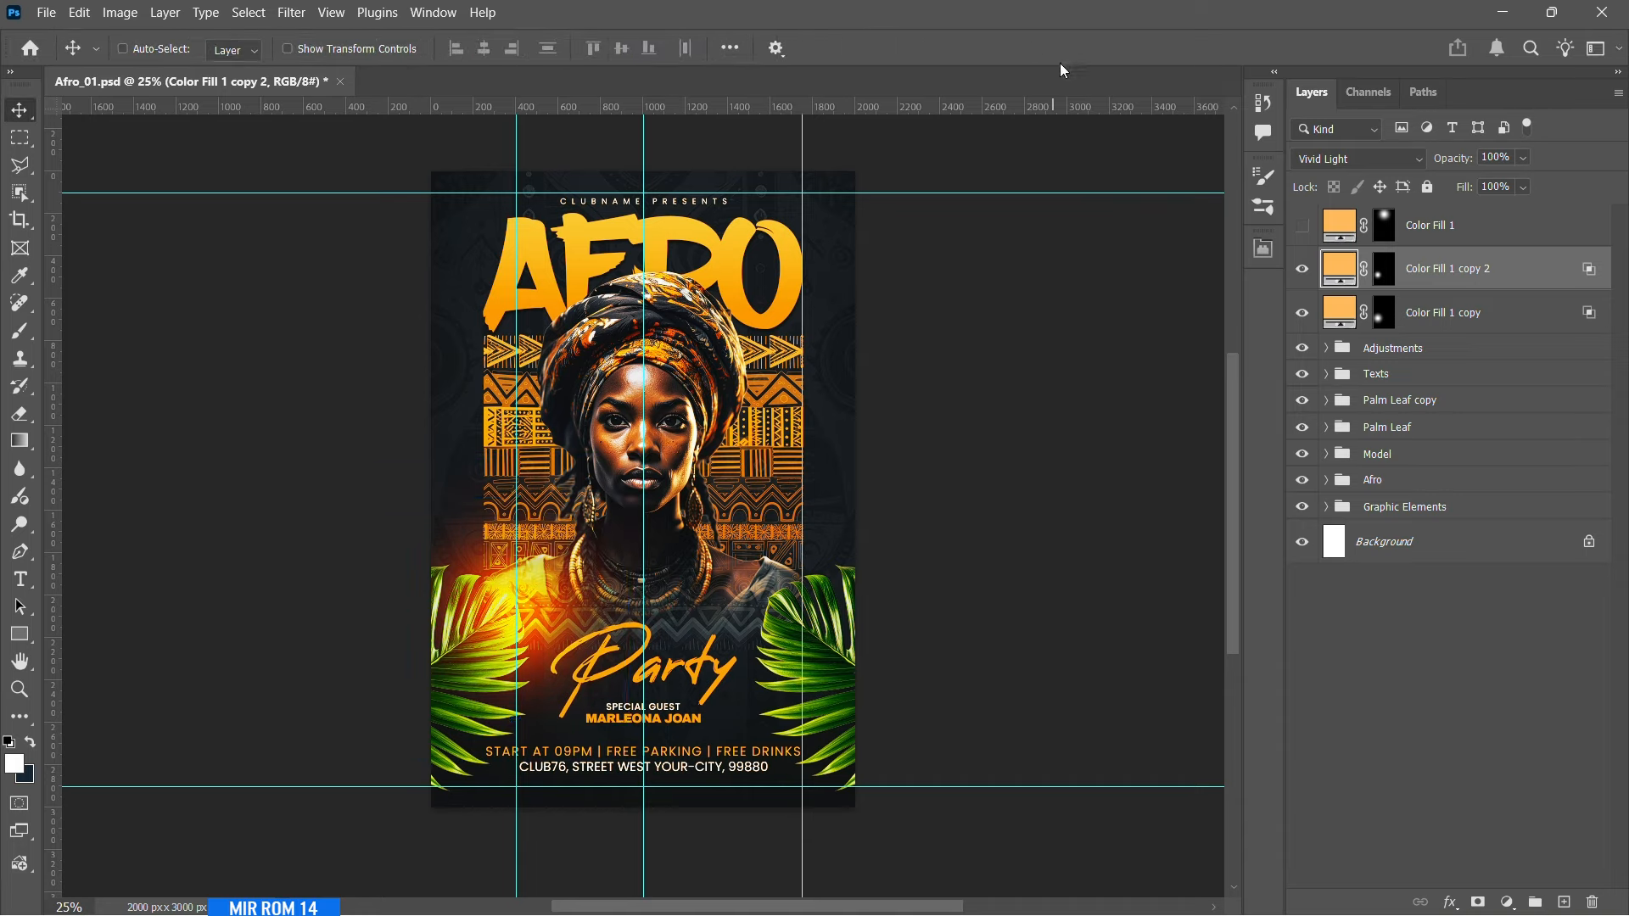
# - Change the Color Fill 1 copy 2 colour to e8a23d and set its blend mode to Linear Dodge (Add)
pyautogui.doubleClick(1345, 270)
pyautogui.write('e')
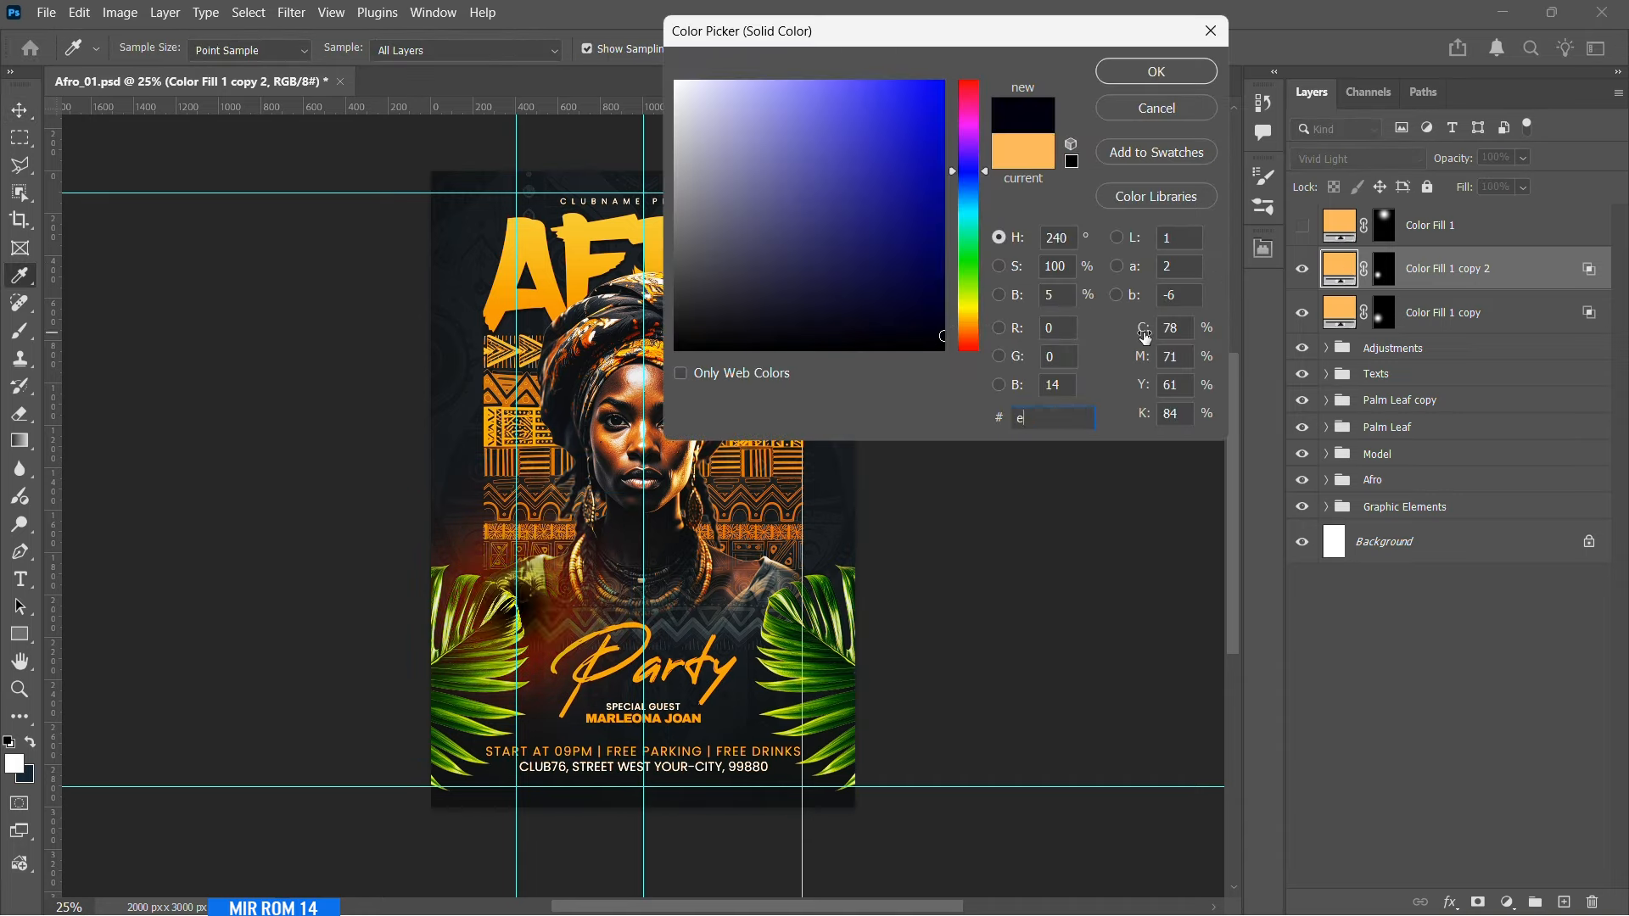
pyautogui.write('8a')
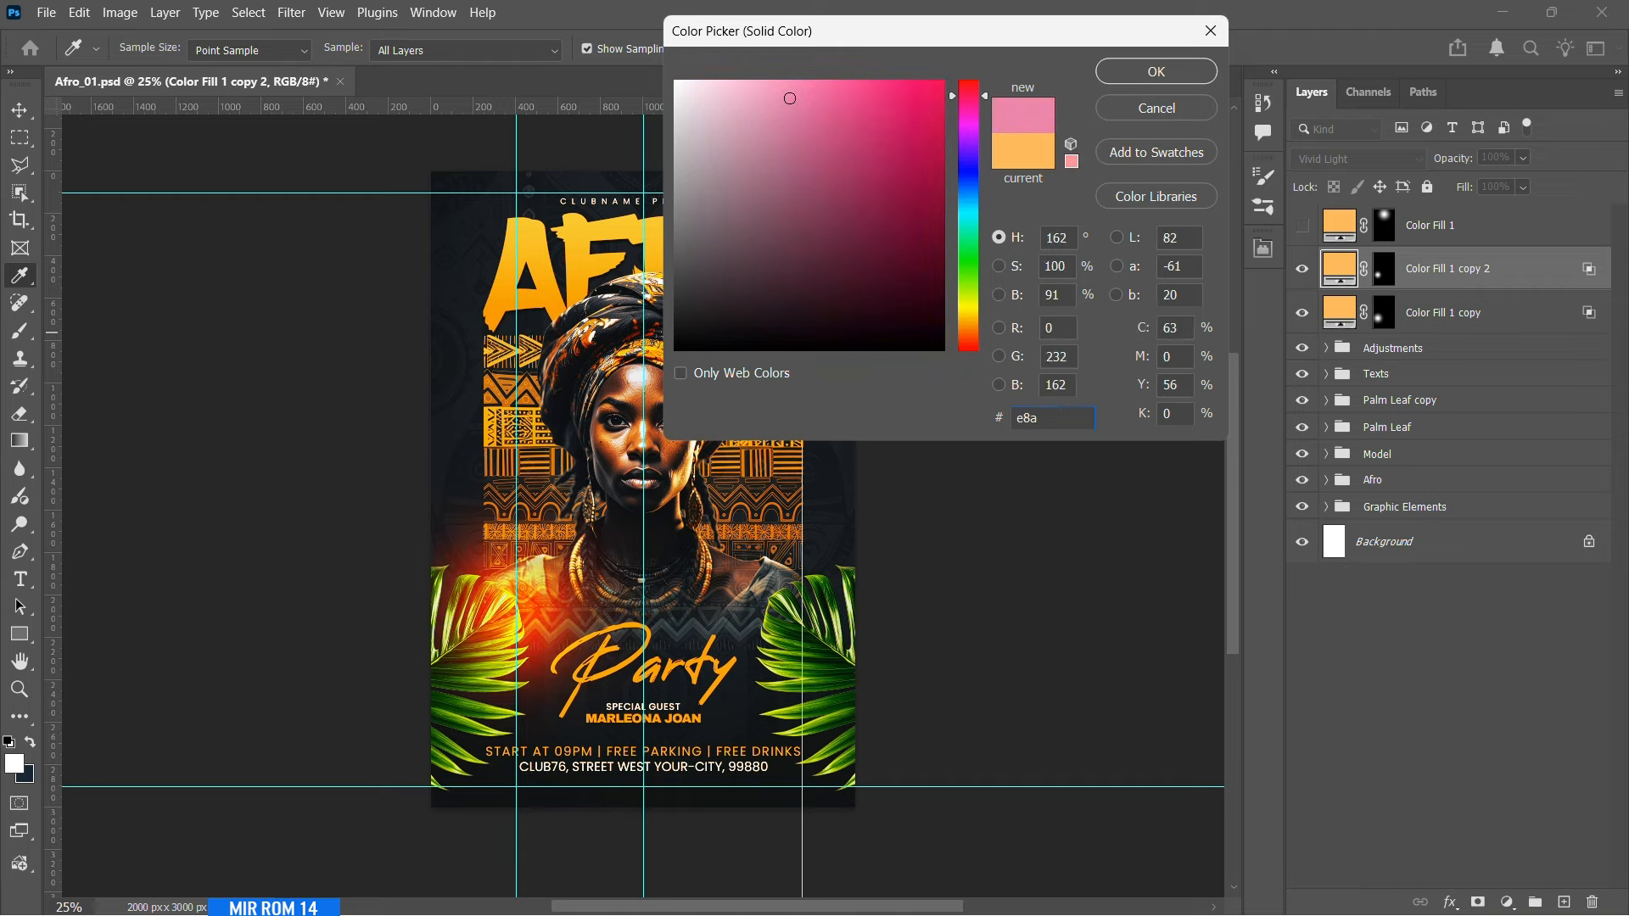
pyautogui.write('23d')
pyautogui.press('Return')
pyautogui.click(1323, 158)
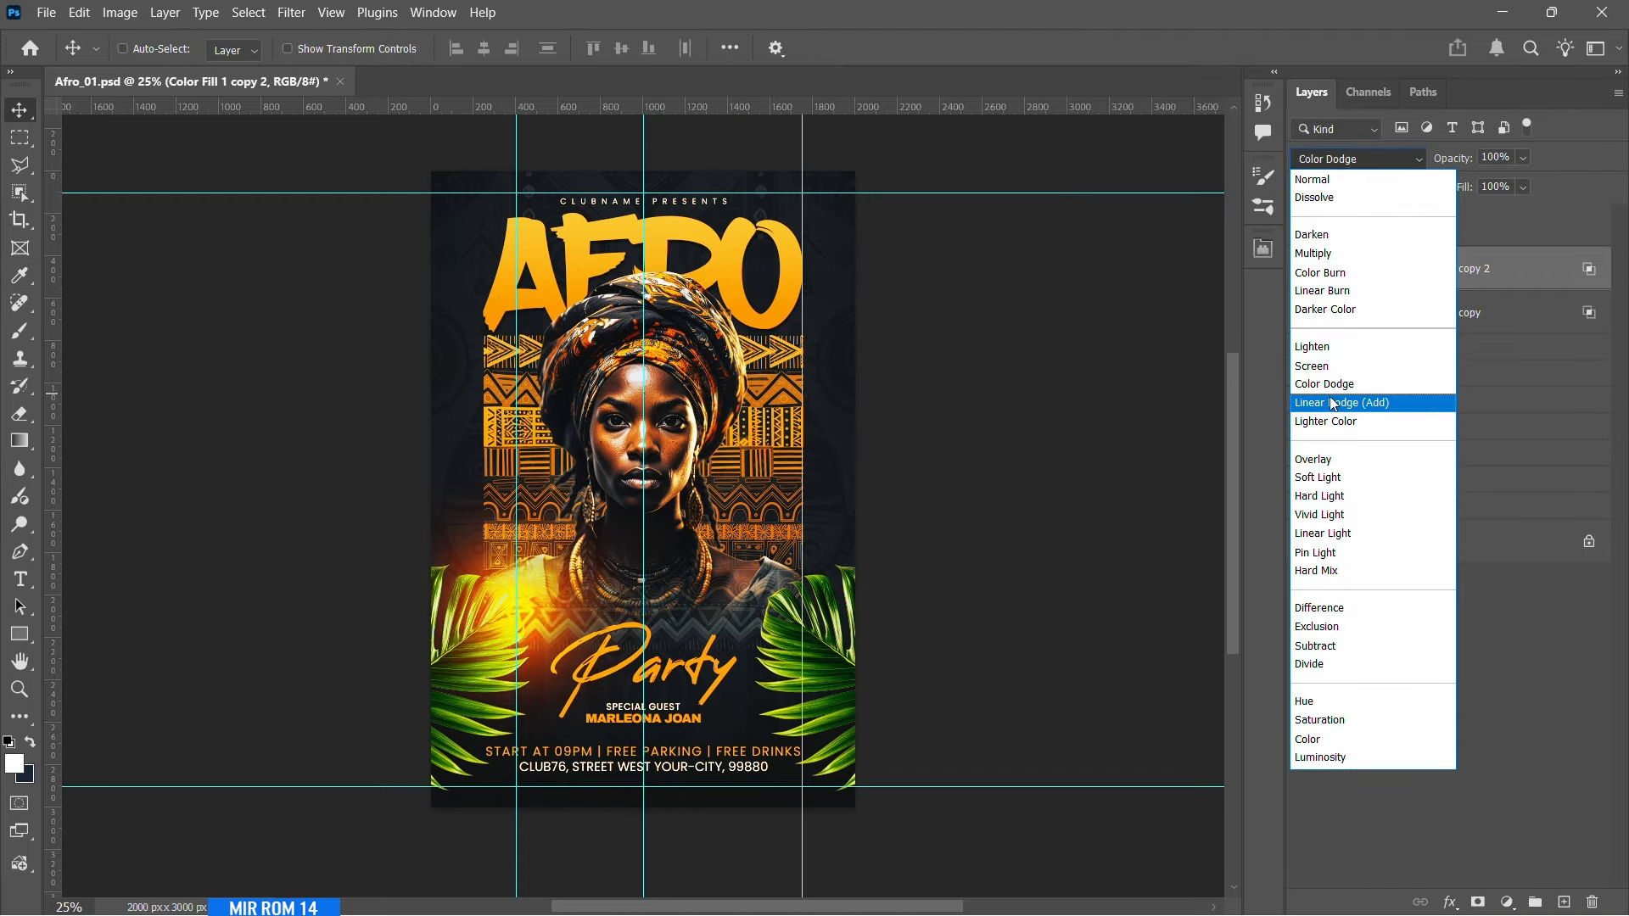
pyautogui.click(1344, 411)
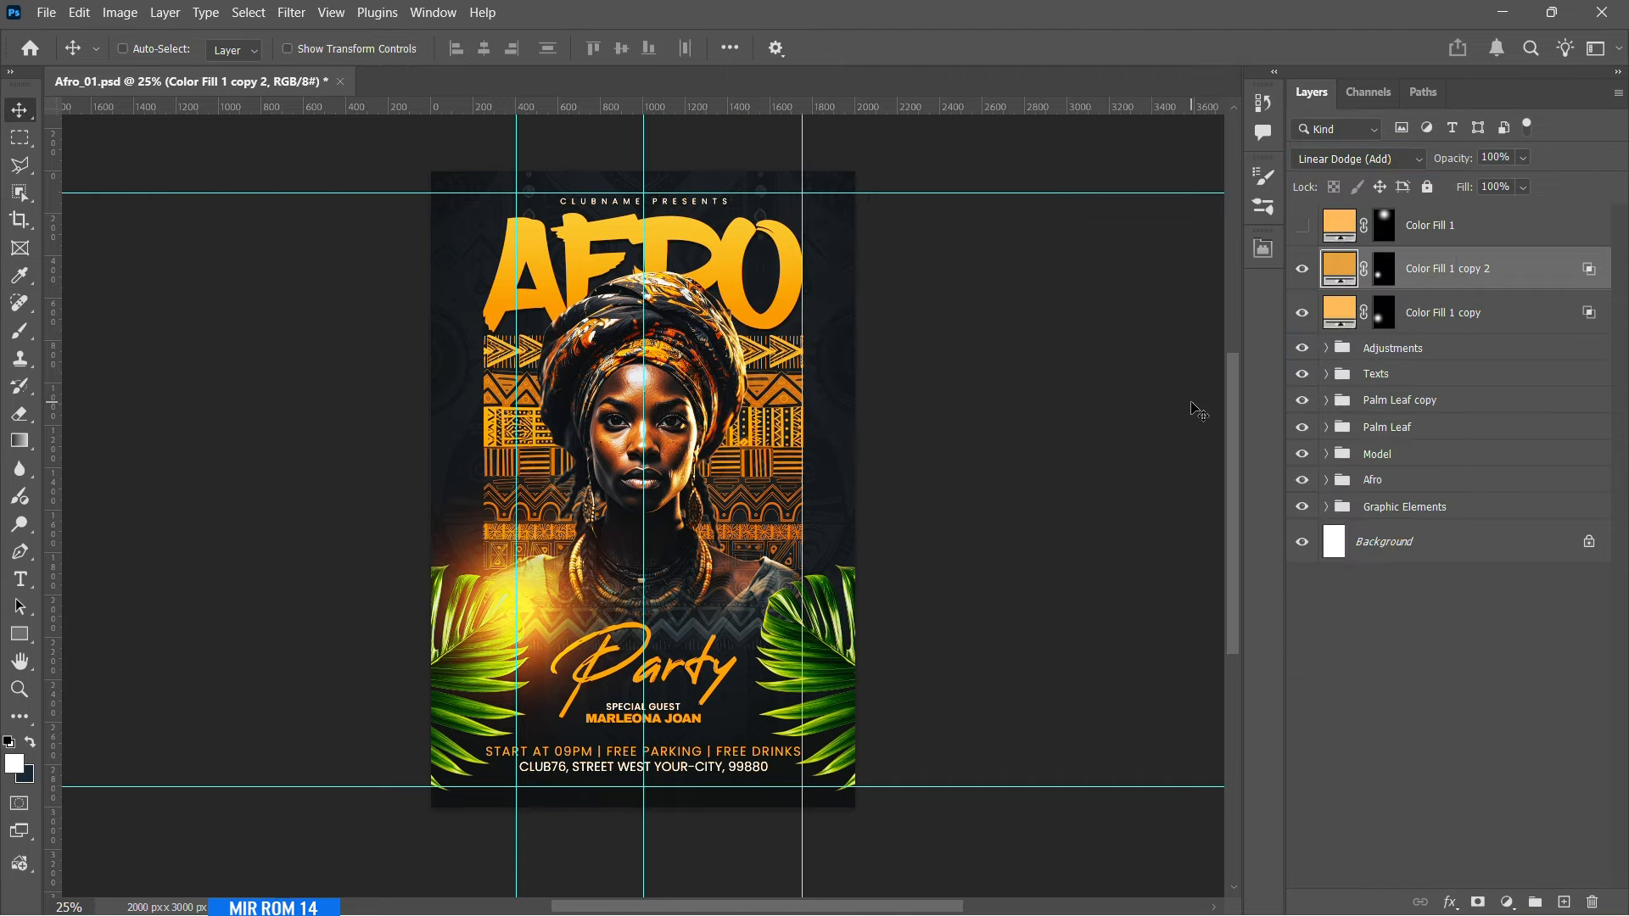
# - Check the blending options of Color Fill 1 copy 2 and shrink its glow slightly around its centre
pyautogui.doubleClick(1589, 281)
pyautogui.click(1556, 154)
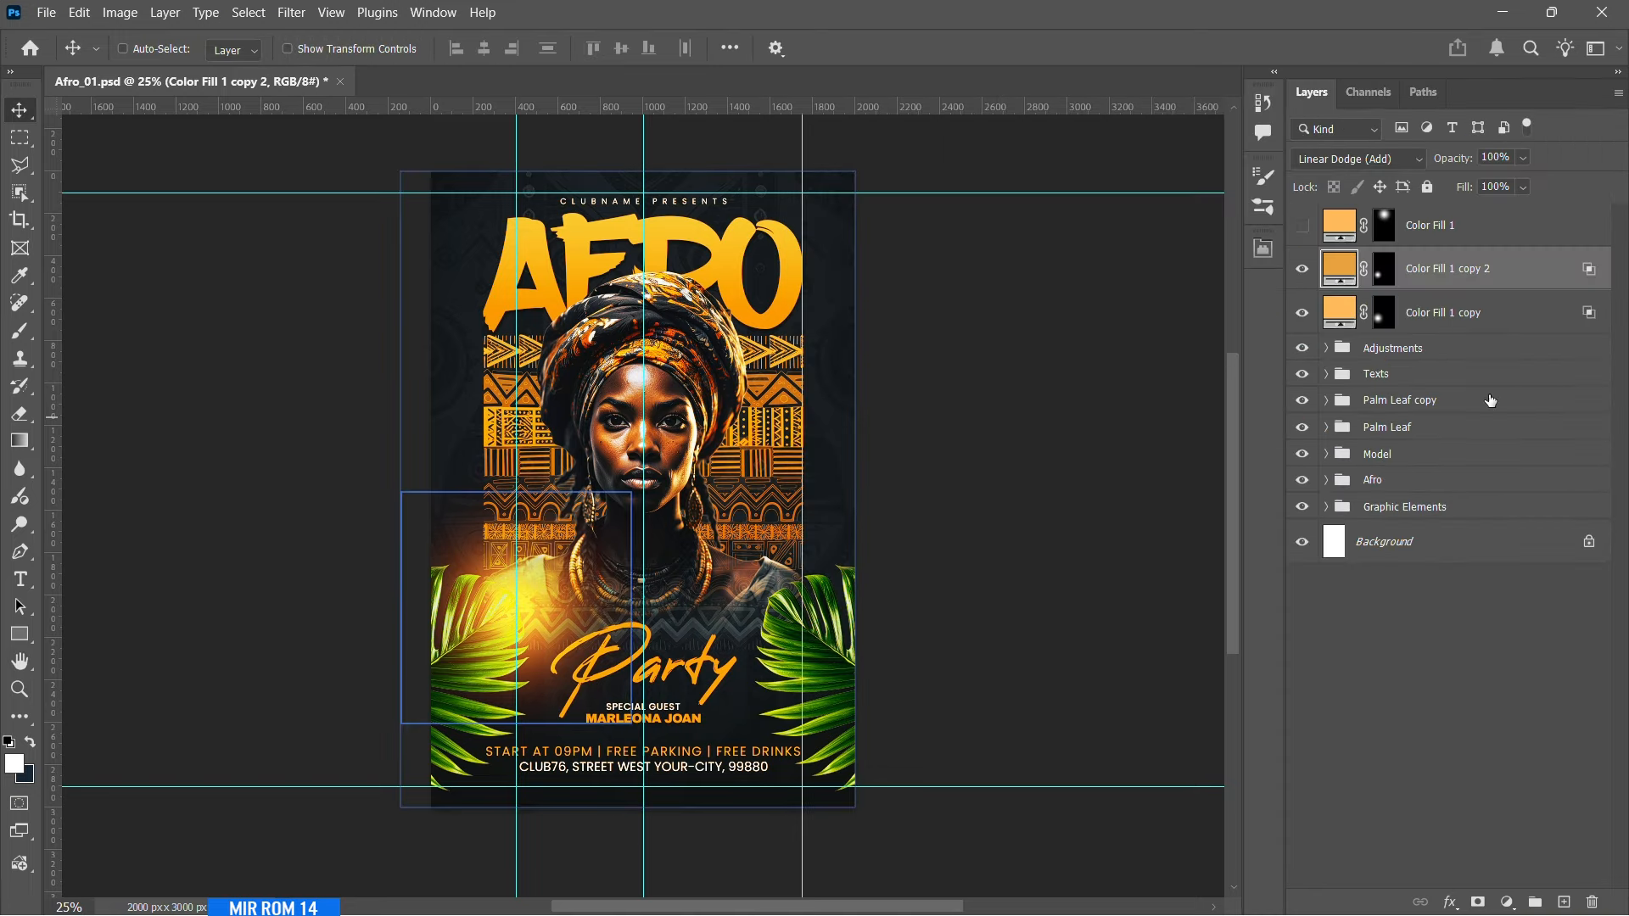
pyautogui.hotkey('ctrl', 't')
pyautogui.click(1055, 47)
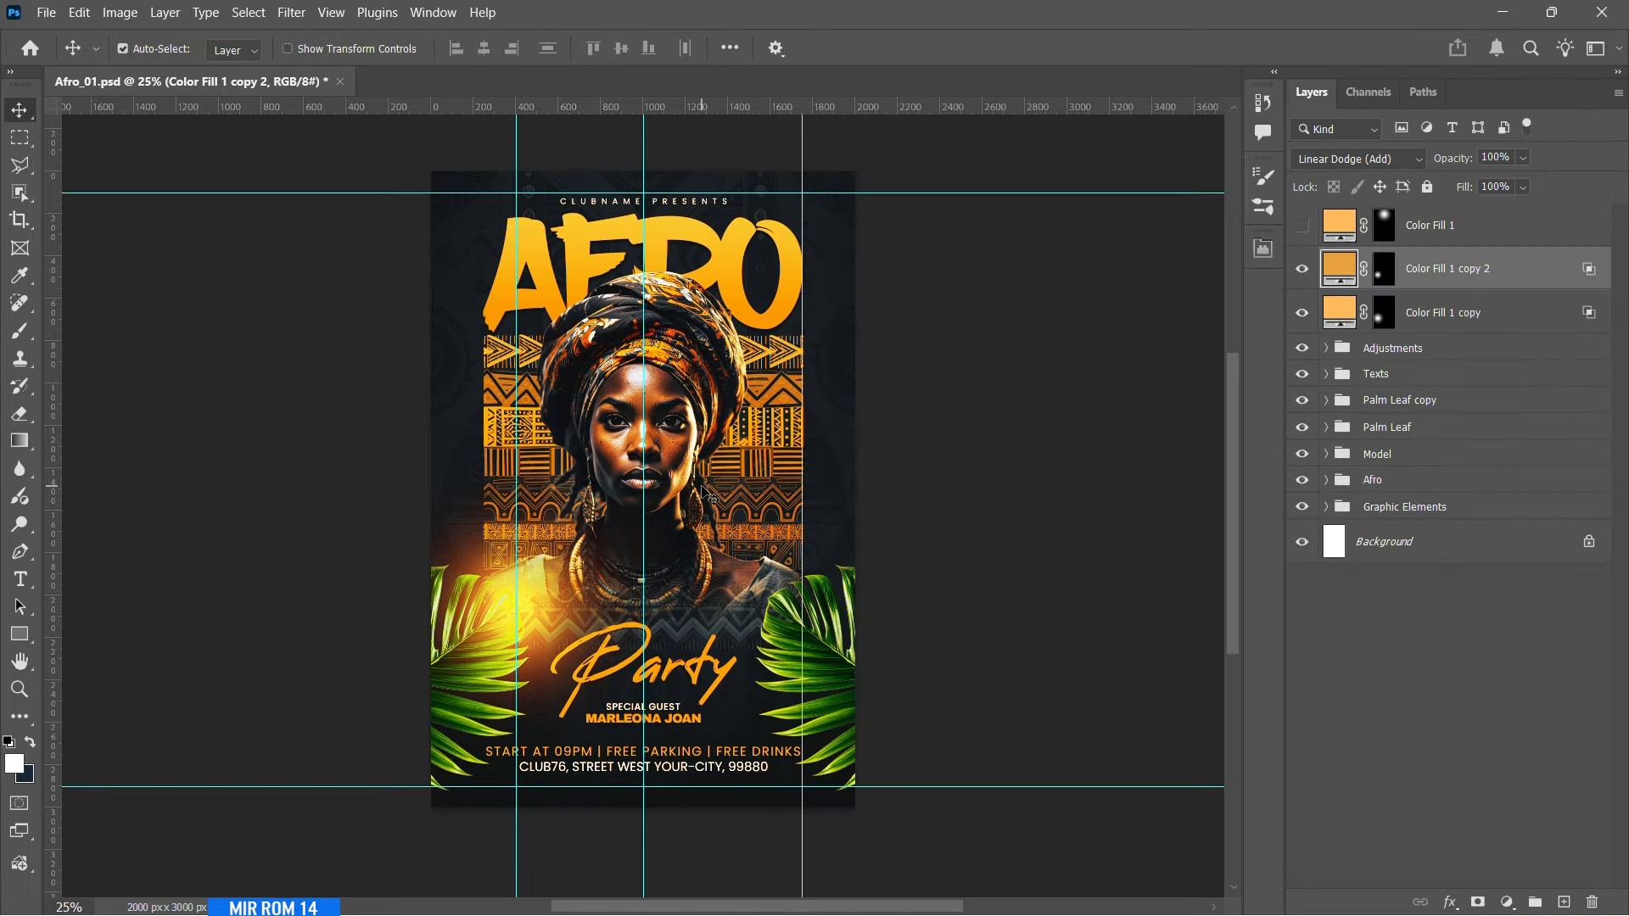
pyautogui.hotkey('ctrl', 't')
pyautogui.moveTo(624, 495); pyautogui.dragTo(599, 499)
pyautogui.press('Return')
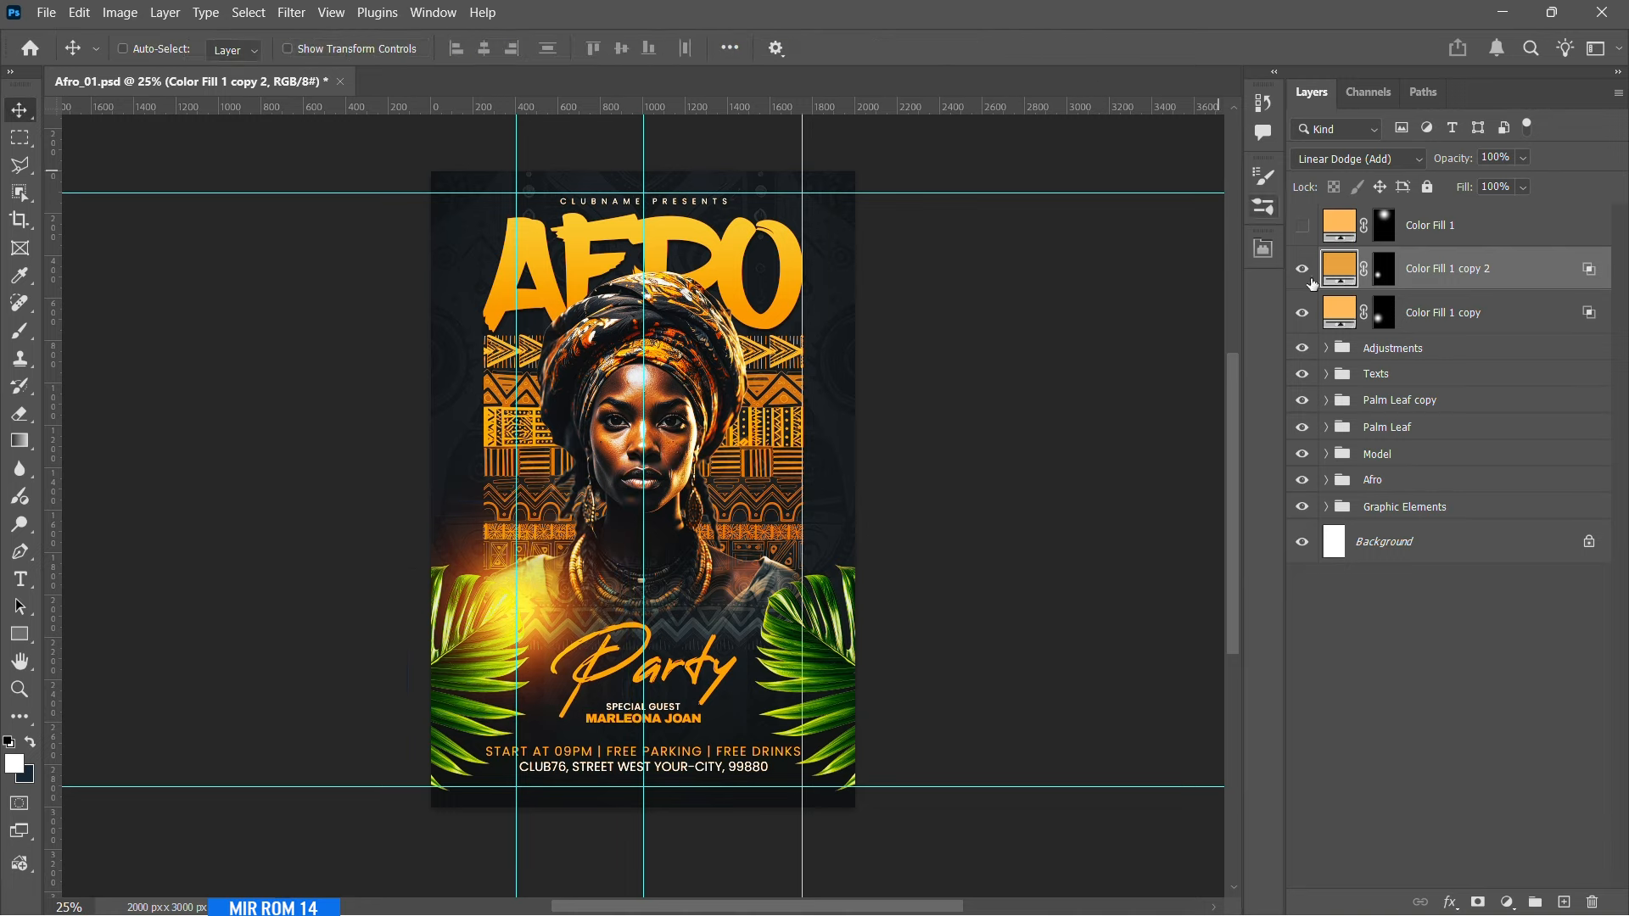
# - Group the Color Fill 1 copy and Color Fill 1 copy 2 layers and name the group Light FX
pyautogui.keyDown('shift'); pyautogui.click(1434, 315); pyautogui.keyUp('shift')
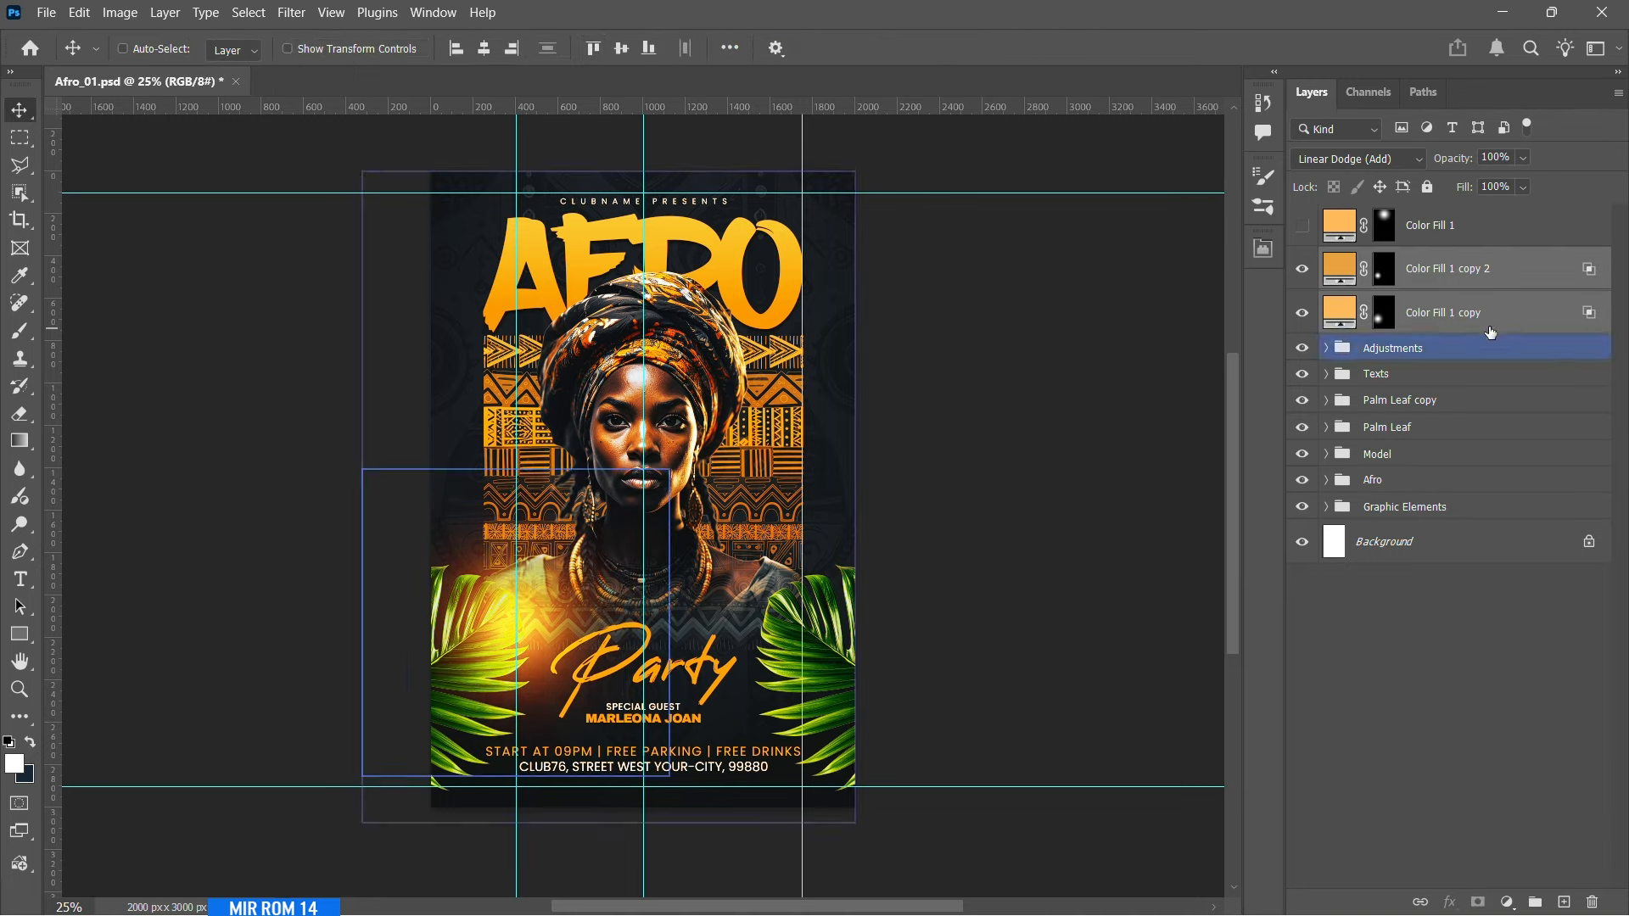
pyautogui.hotkey('ctrl', 'g')
pyautogui.doubleClick(1425, 270)
pyautogui.press('Return')
# - Duplicate the Light FX group and move the copy horizontally to the opposite shoulder beside the right palm leaf
pyautogui.hotkey('ctrl', 'j')
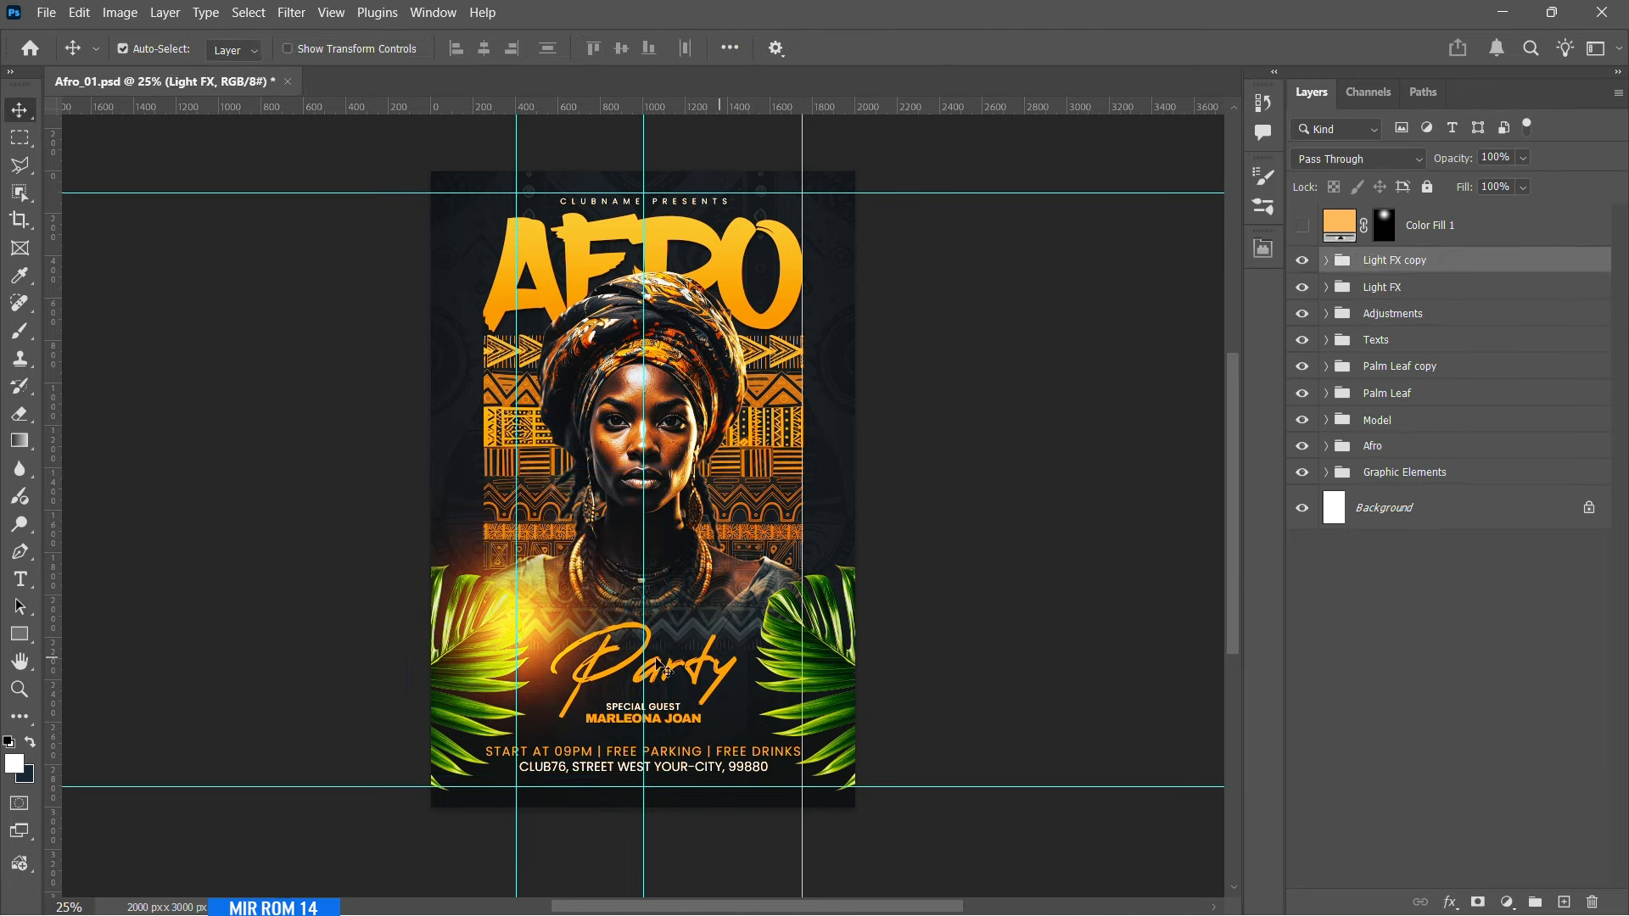
pyautogui.hotkey('ctrl', 't')
pyautogui.moveTo(662, 607); pyautogui.dragTo(946, 607)
pyautogui.click(1055, 46)
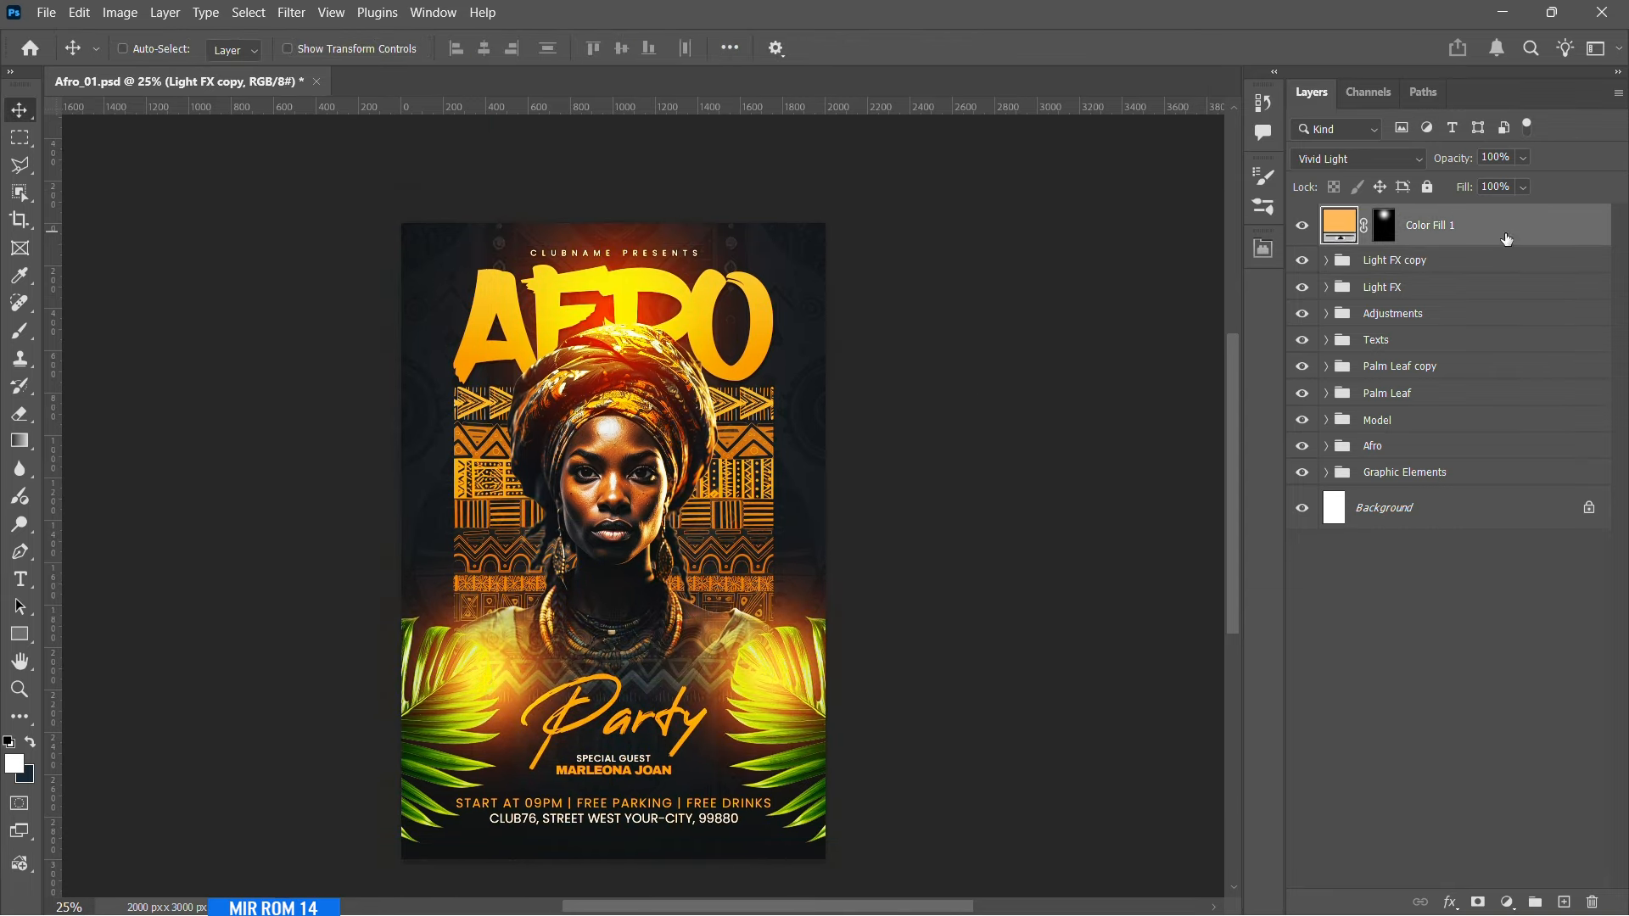
# - Split the white Underlying Layer slider in Blend If to 160 / 255 for the Color Fill 1 layer
pyautogui.click(1451, 902)
pyautogui.click(1496, 710)
pyautogui.moveTo(1348, 549); pyautogui.dragTo(1249, 547)
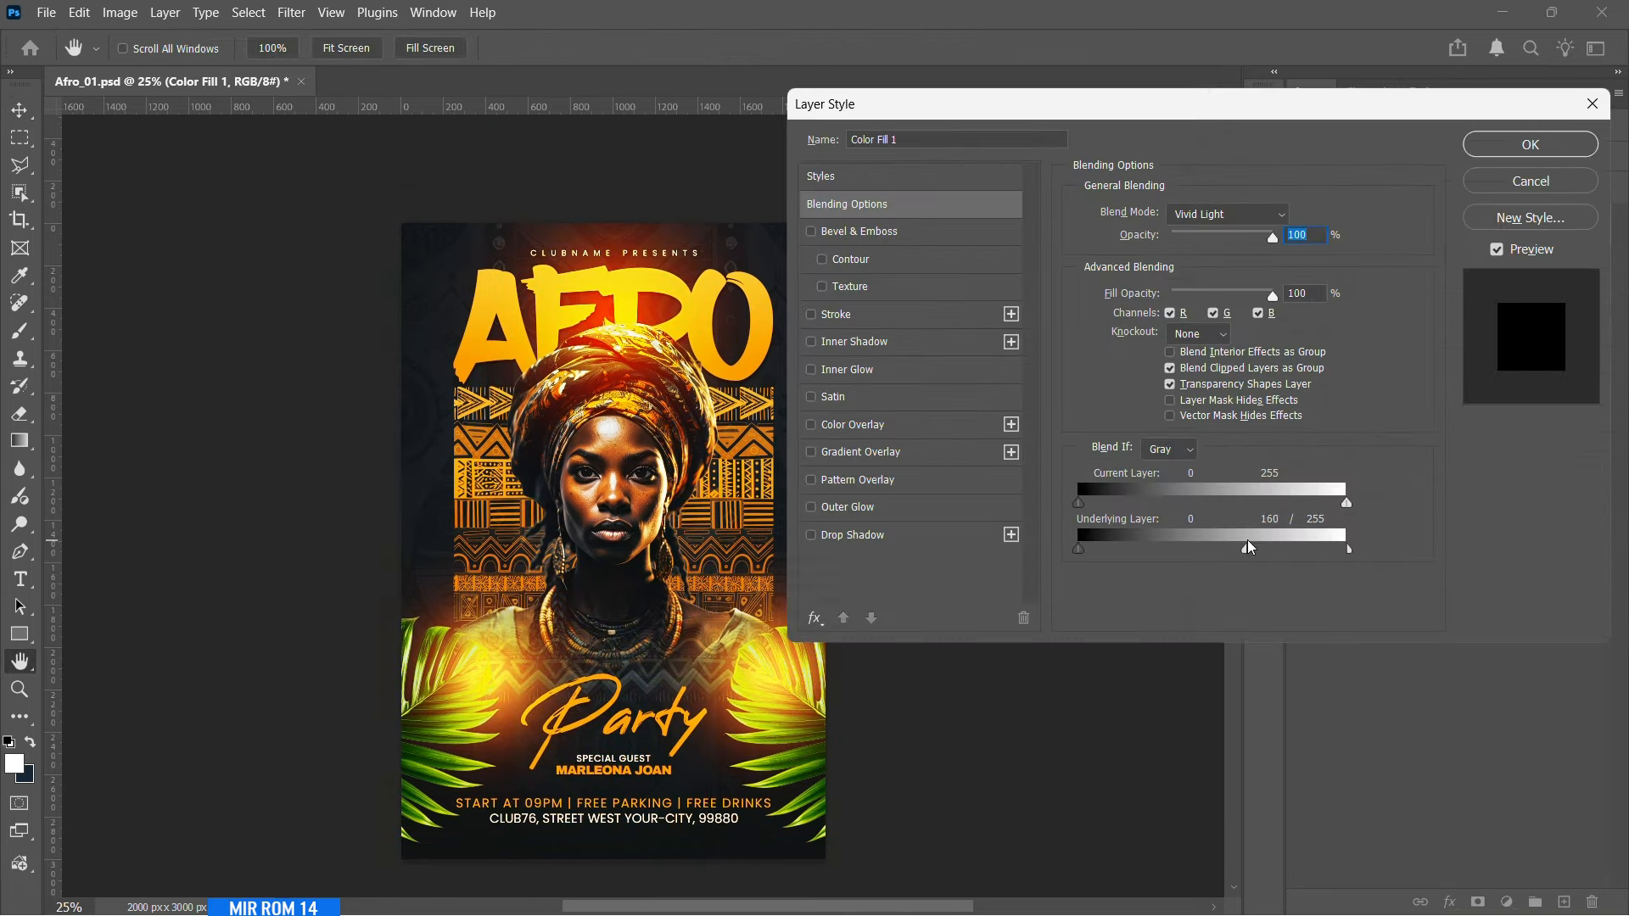
pyautogui.click(1468, 144)
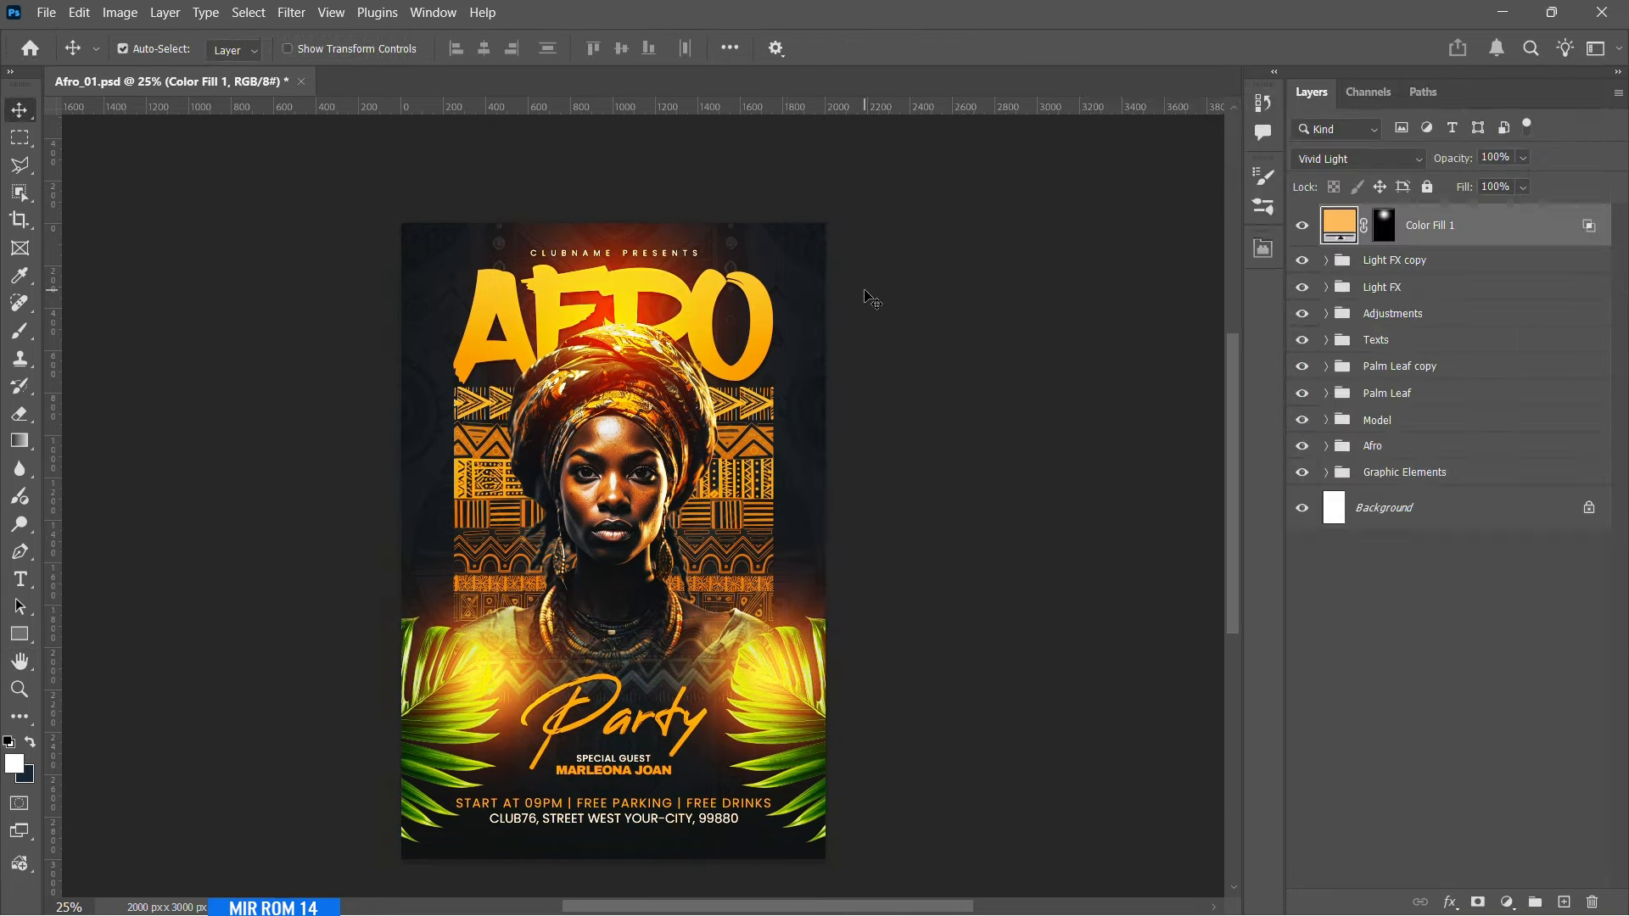
# - Scale down the Color Fill 1 glow around its centre and nudge it slightly down over the headwrap
pyautogui.hotkey('ctrl', 't')
pyautogui.moveTo(810, 117); pyautogui.dragTo(757, 146)
pyautogui.moveTo(692, 283); pyautogui.dragTo(693, 294)
pyautogui.press('Return')
# - Group the Color Fill 1 layer with the Light FX copy group and name the new group Light FX copy
pyautogui.keyDown('shift'); pyautogui.click(1449, 256); pyautogui.keyUp('shift')
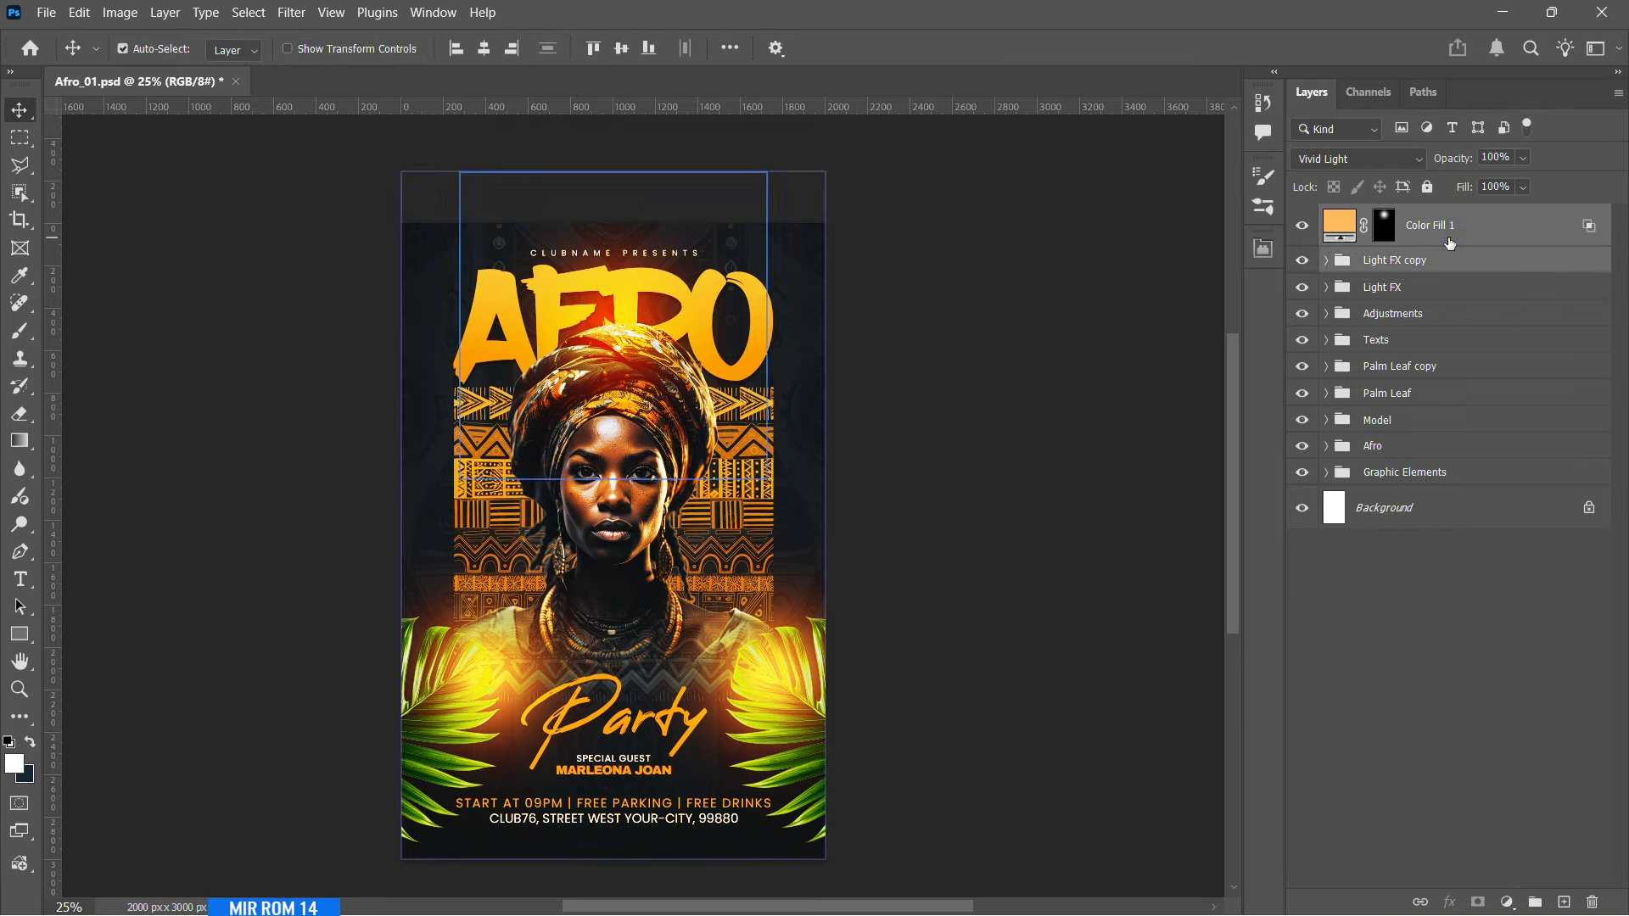
pyautogui.doubleClick(1395, 259)
pyautogui.hotkey('ctrl', 'c')
pyautogui.keyDown('shift'); pyautogui.click(1454, 242); pyautogui.keyUp('shift')
pyautogui.hotkey('ctrl', 'g')
pyautogui.doubleClick(1383, 217)
pyautogui.hotkey('ctrl', 'v')
pyautogui.press('Return')
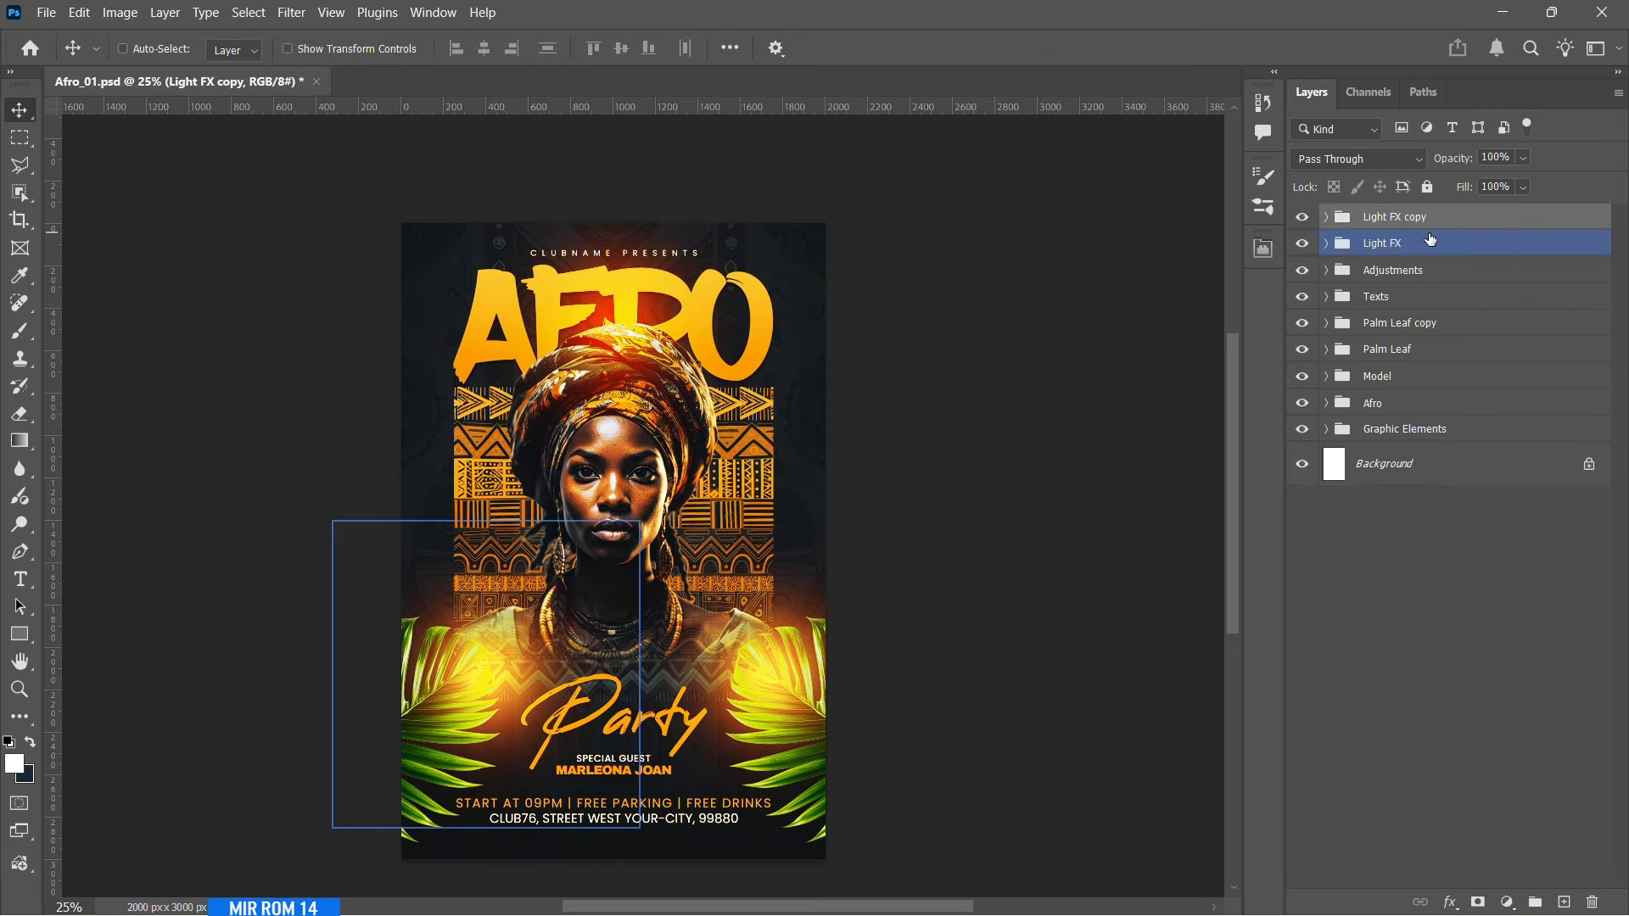
# - Rename the new outer group to Light FX, expand it and select the nested Light FX copy group
pyautogui.click(1327, 217)
pyautogui.doubleClick(1408, 218)
pyautogui.press('End')
pyautogui.press('BackSpace')
pyautogui.press('BackSpace')
pyautogui.press('BackSpace')
pyautogui.press('BackSpace')
pyautogui.press('BackSpace')
pyautogui.press('Return')
pyautogui.click(1327, 222)
pyautogui.click(1326, 222)
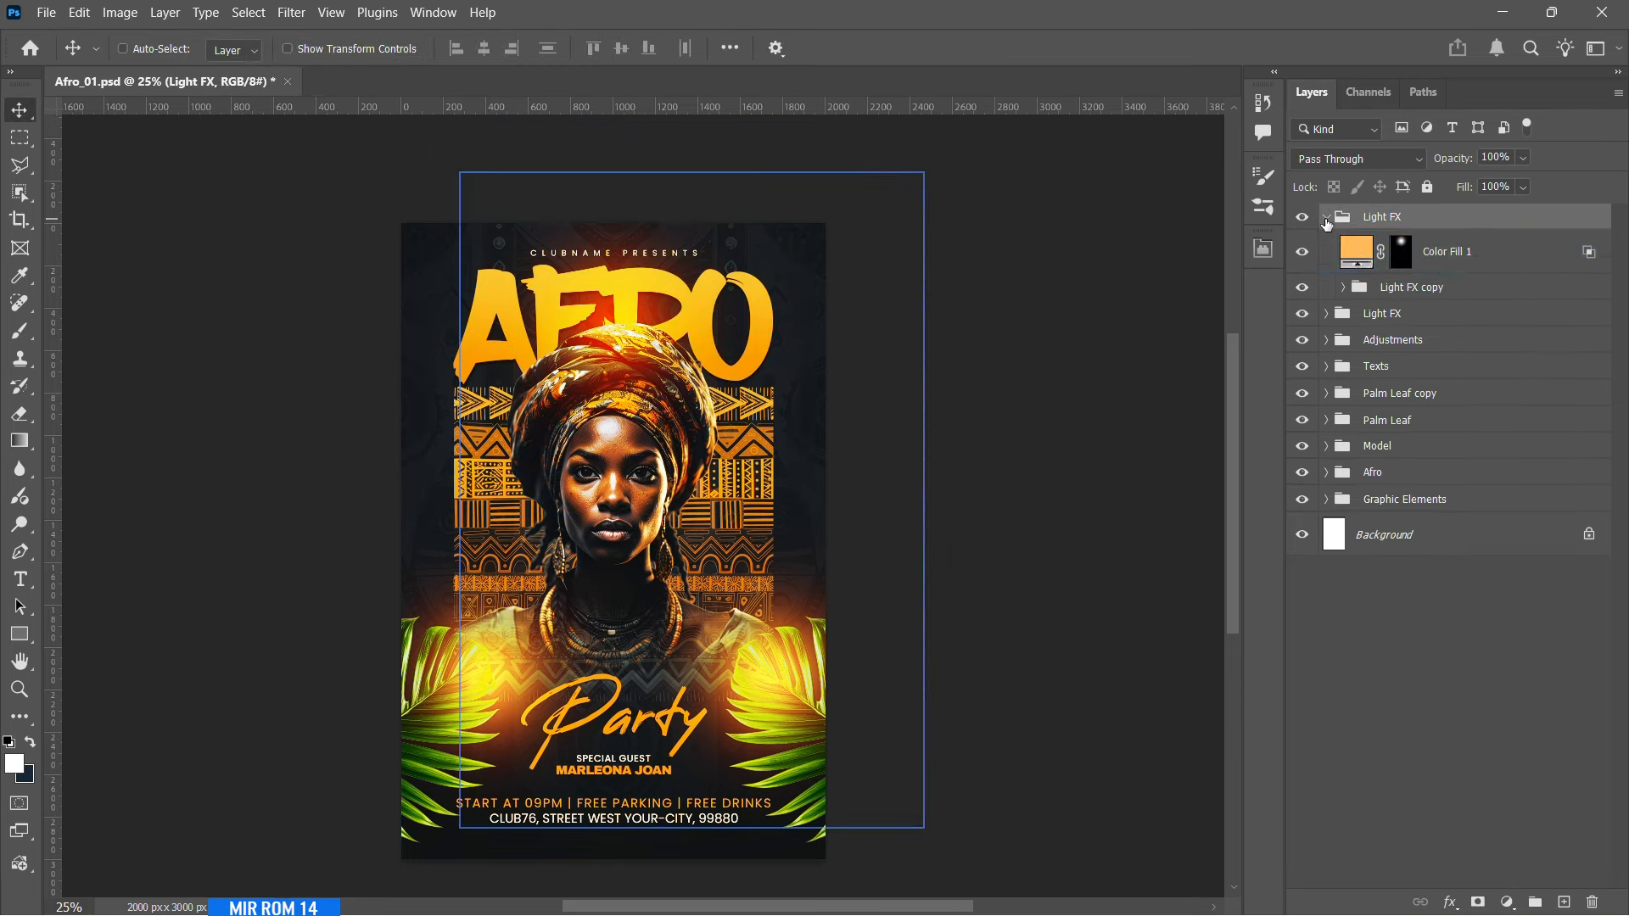
pyautogui.click(1434, 286)
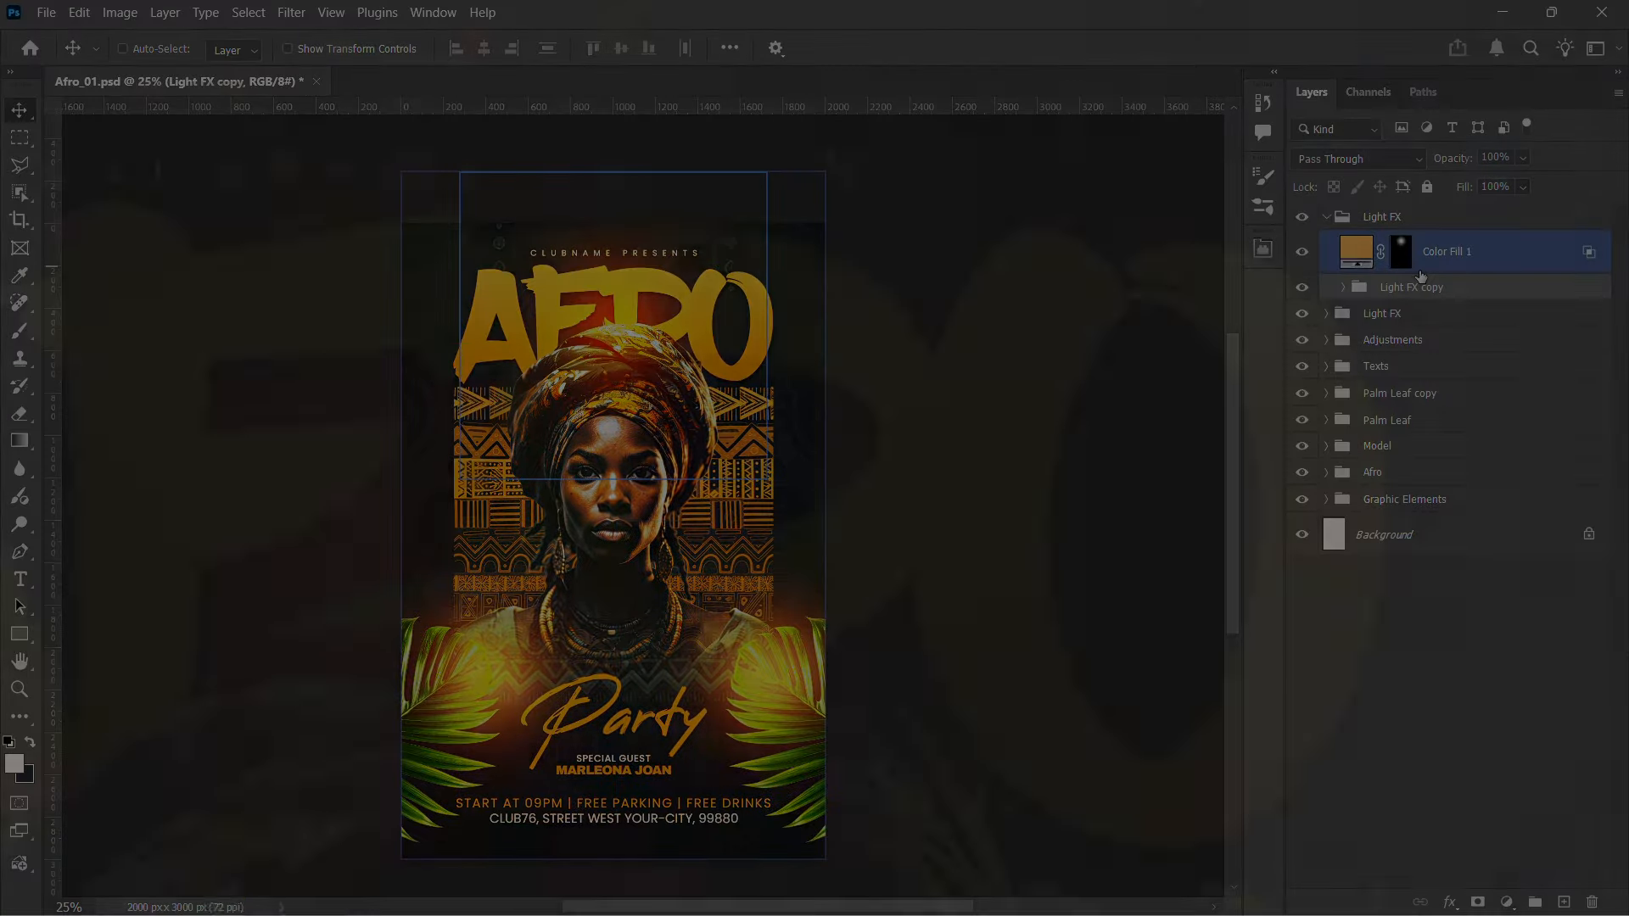